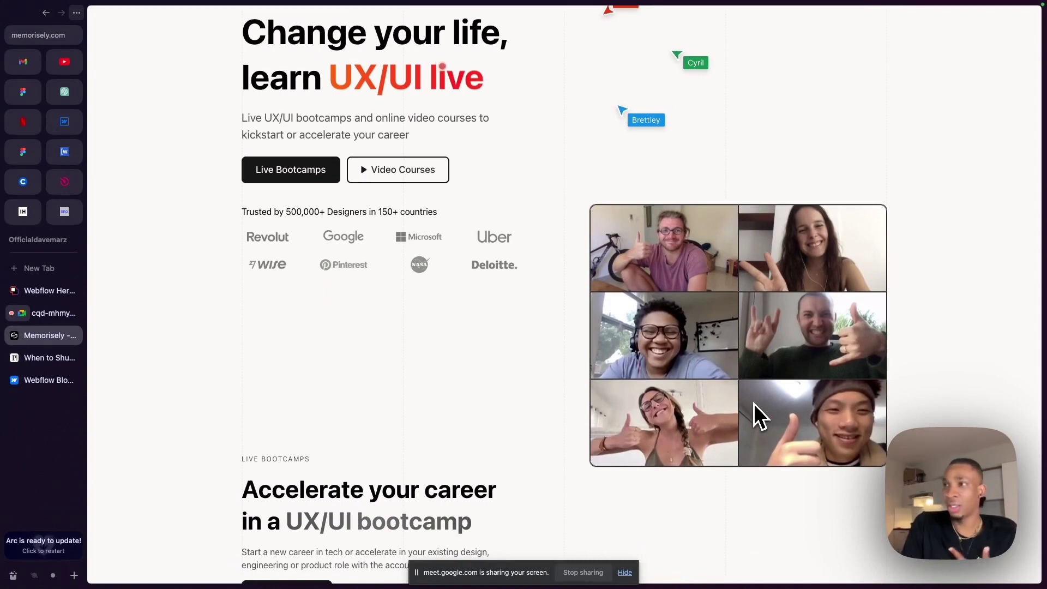
- Examine the Memorisely homepage from the hero through the live bootcamp cards, intro video, "Why learn live" section and tool icons
scroll(753, 403, "up", 3)
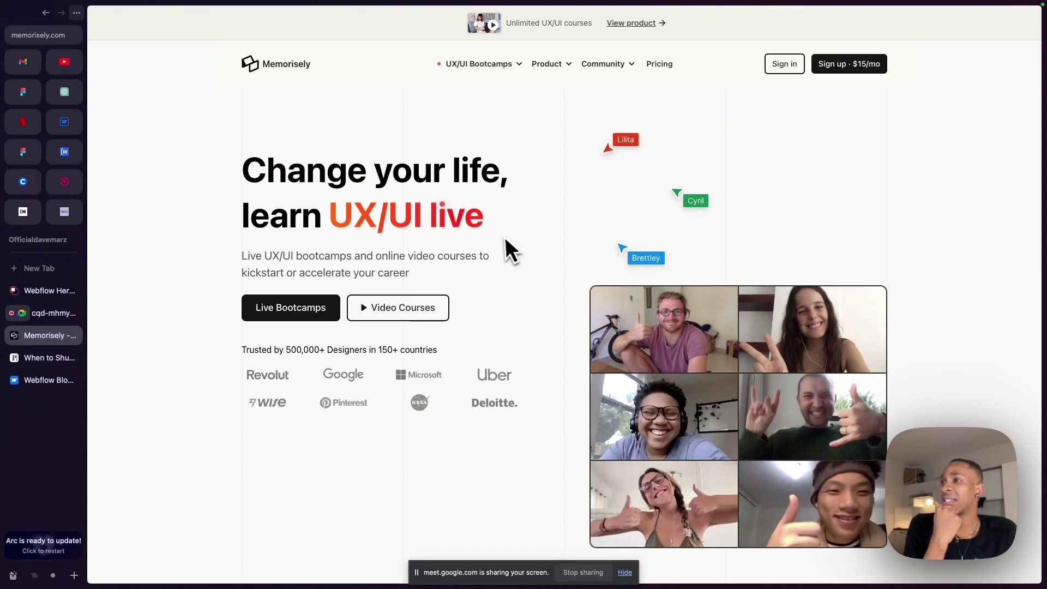
scroll(504, 238, "down", 2)
scroll(502, 240, "down", 2)
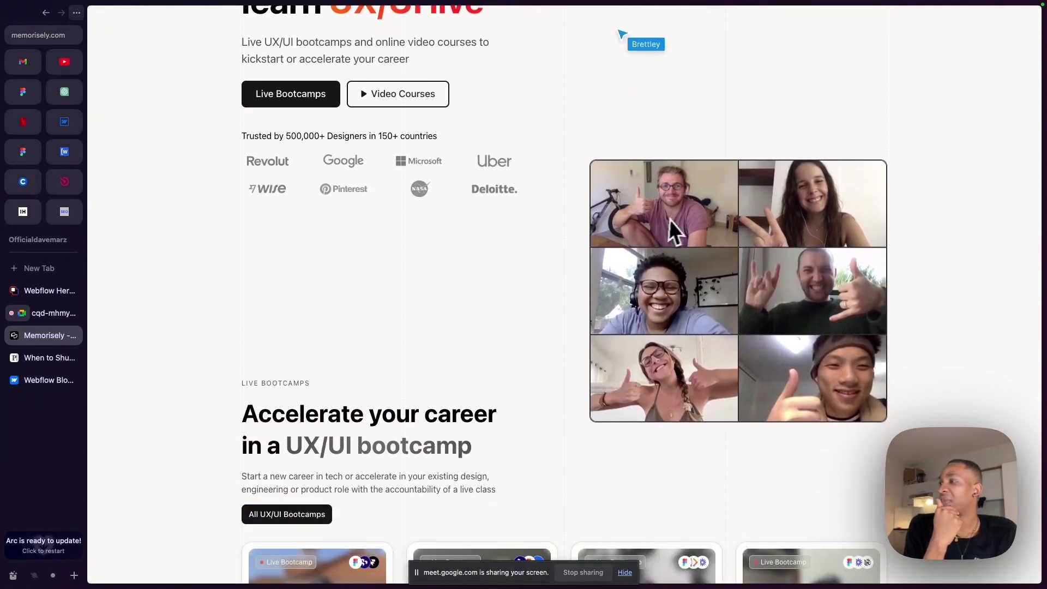
scroll(525, 382, "down", 5)
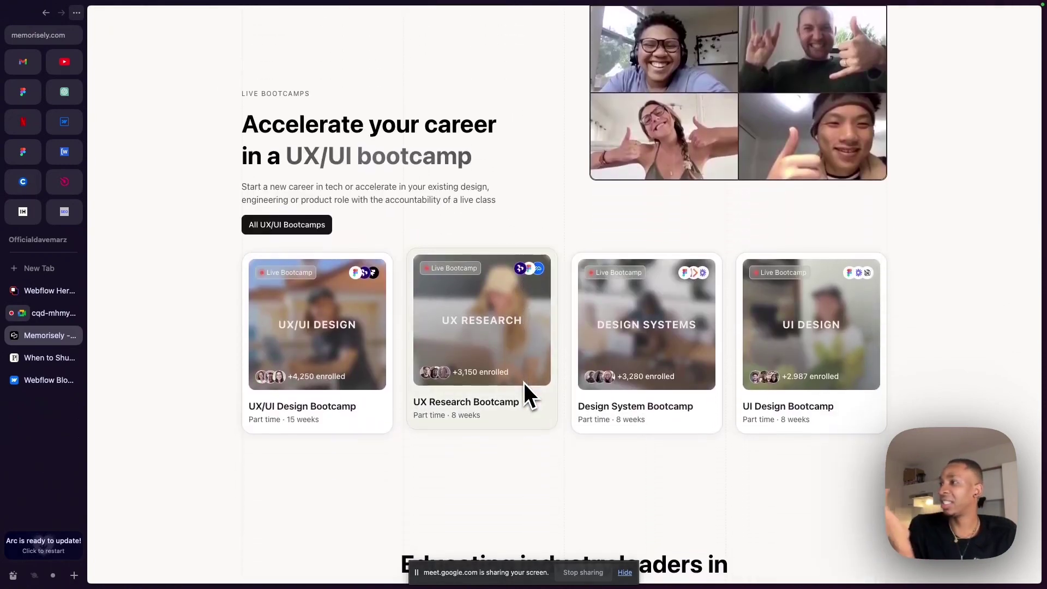
scroll(664, 224, "down", 1)
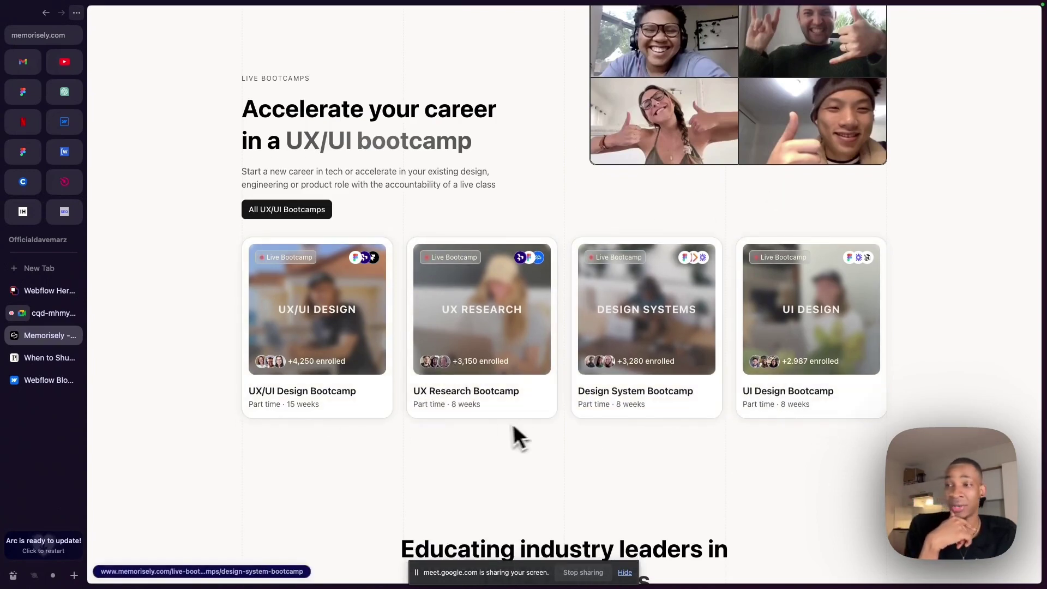
scroll(422, 443, "down", 15)
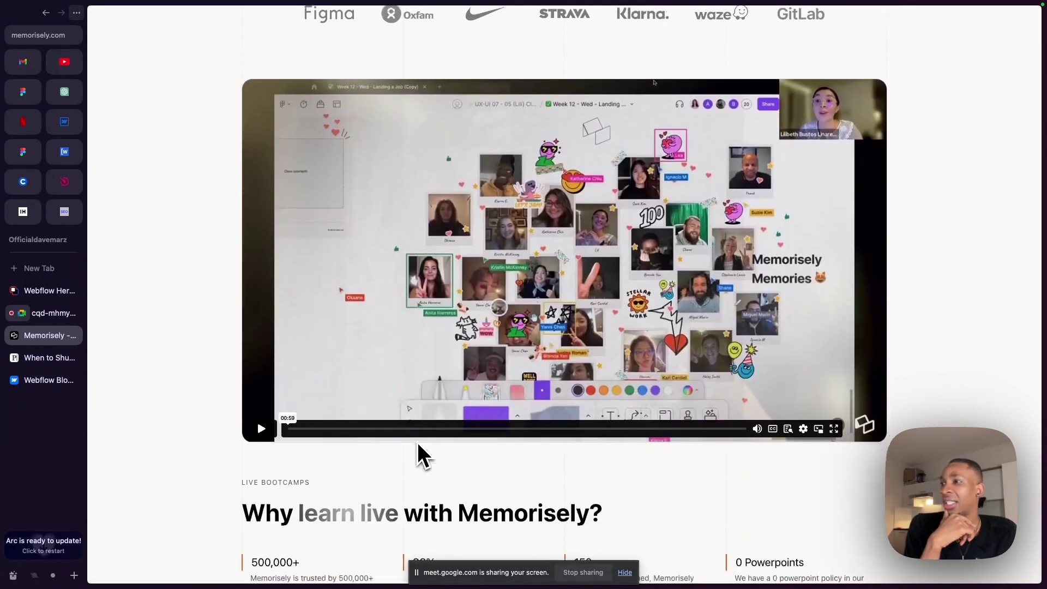
scroll(417, 442, "down", 5)
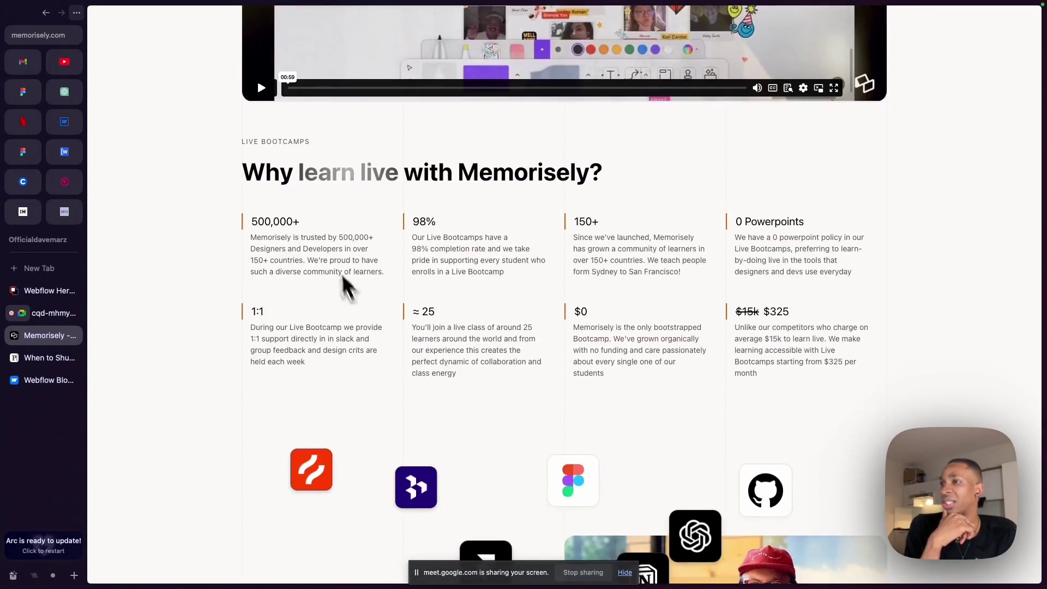
scroll(406, 281, "down", 5)
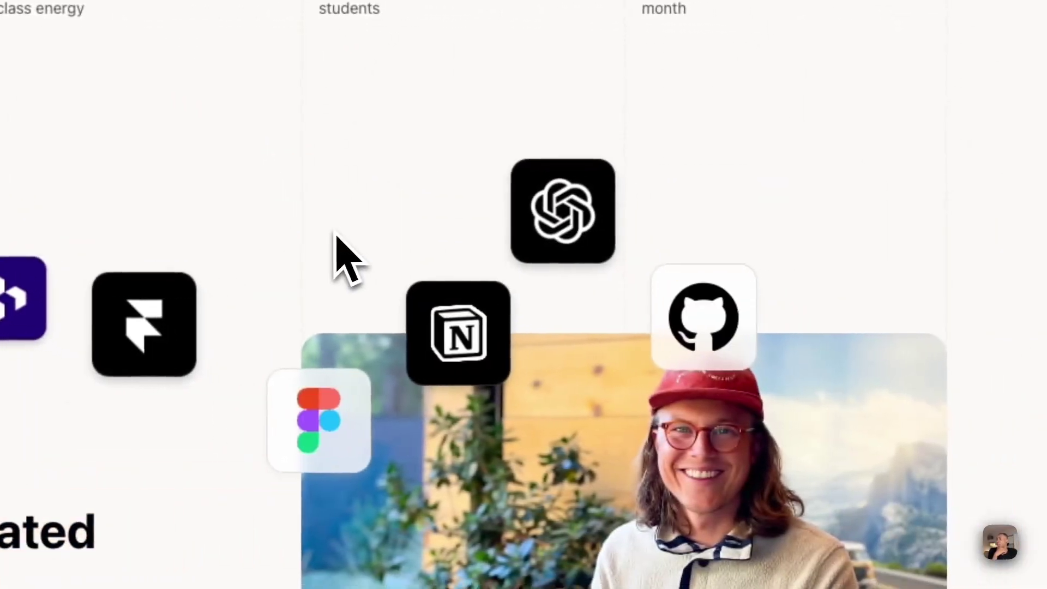
scroll(337, 245, "down", 2)
scroll(335, 236, "up", 5)
scroll(337, 238, "down", 8)
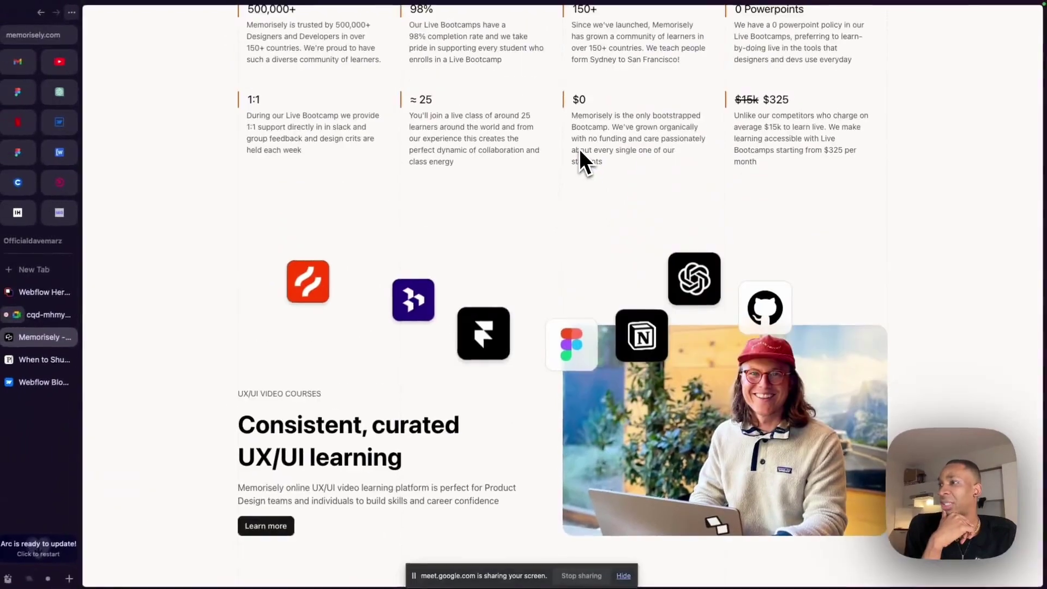
- Highlight the online UX/UI courses text block, from its small label down to the class completion statistics
scroll(580, 155, "down", 7)
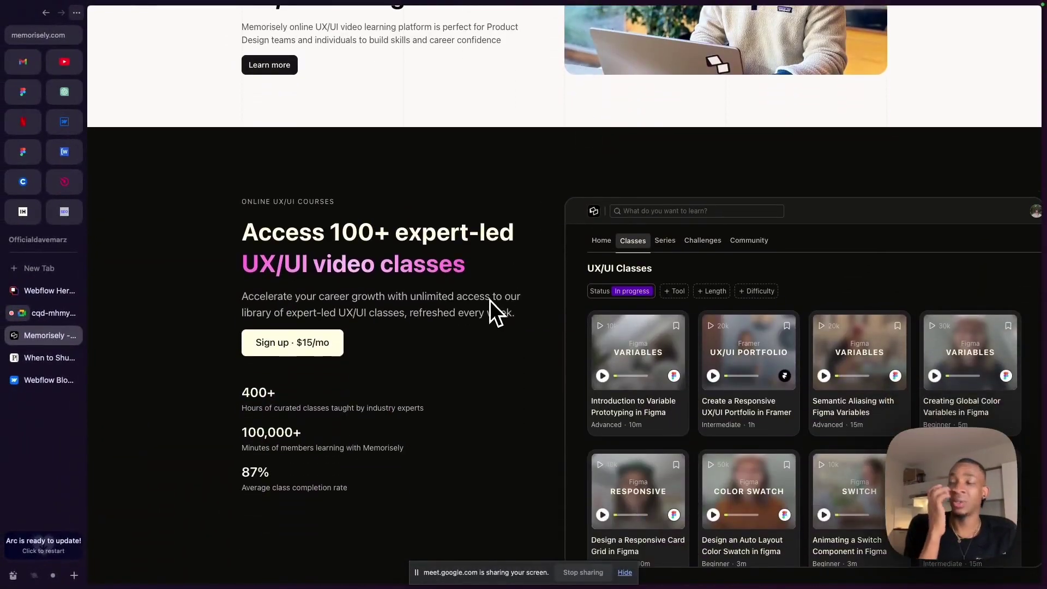
scroll(489, 300, "down", 2)
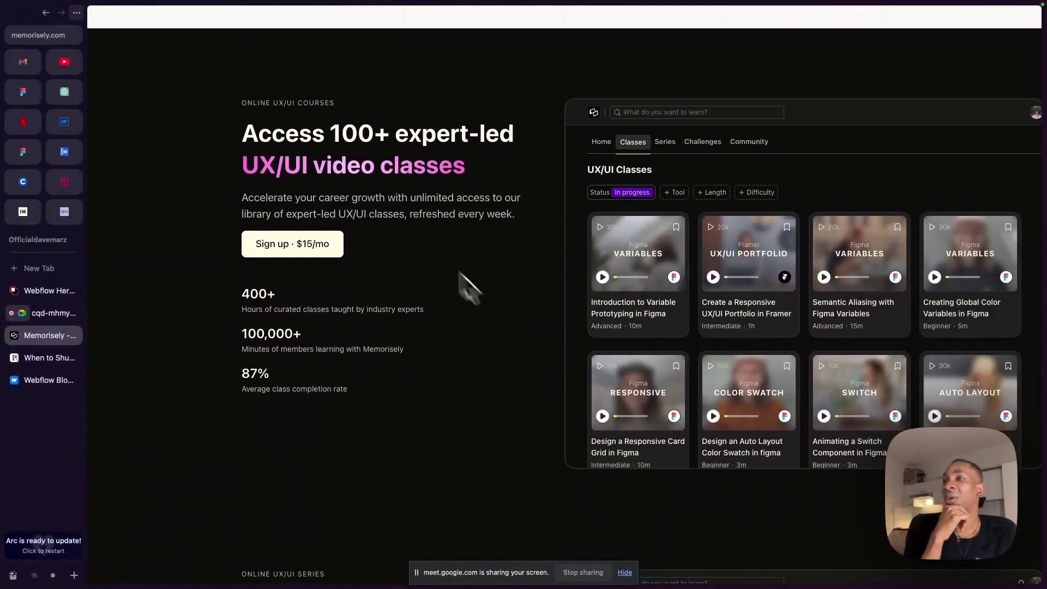
left_click_drag(269, 119, 359, 401)
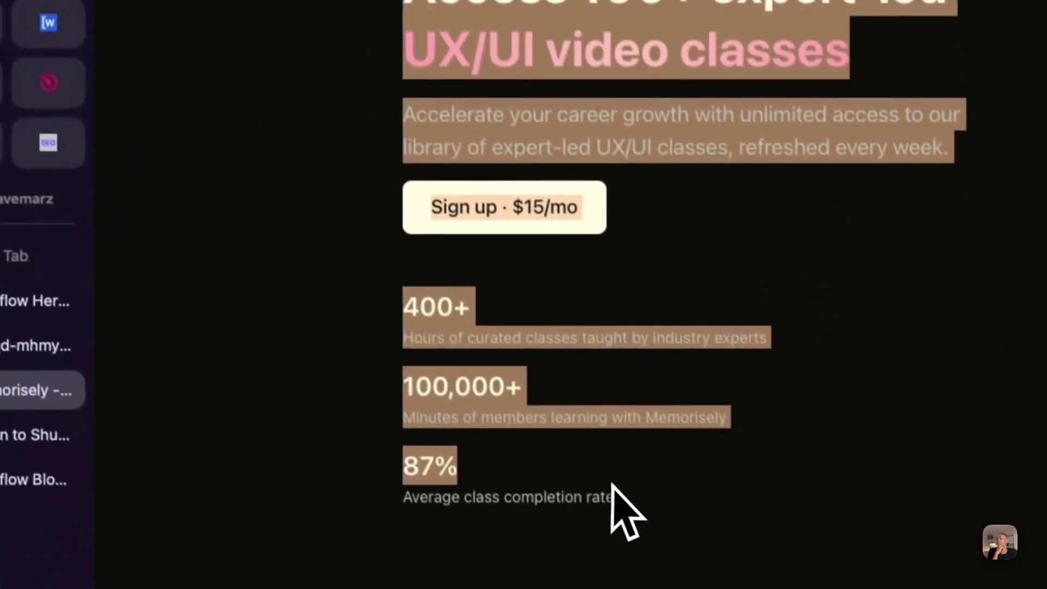
left_click_drag(611, 496, 614, 586)
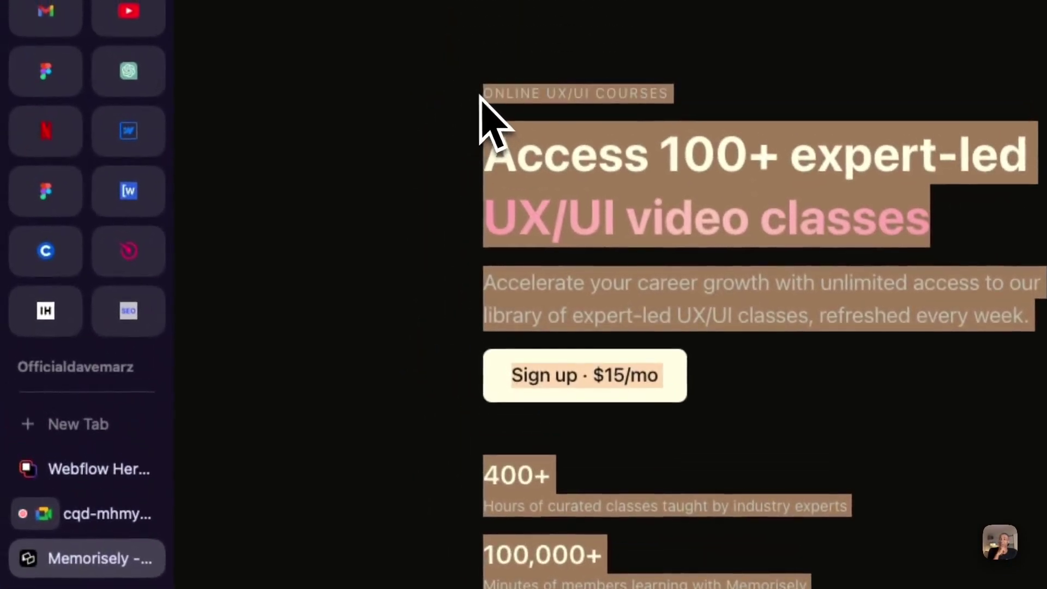
left_click(467, 95)
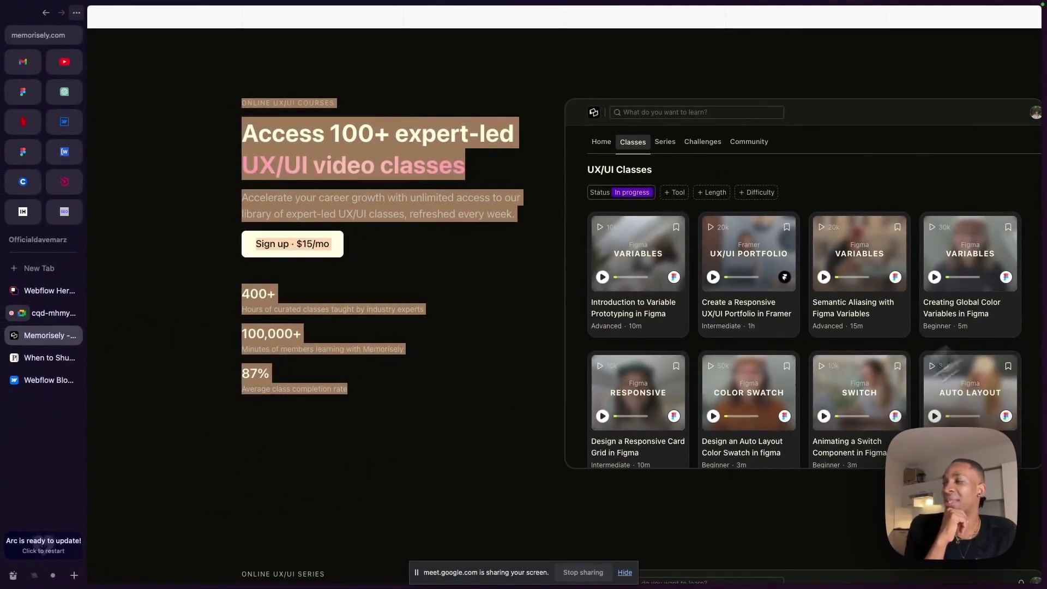
- Look through the homepage's design challenges, alumni, testimonials, community, Memorisely story and values sections
scroll(746, 329, "down", 15)
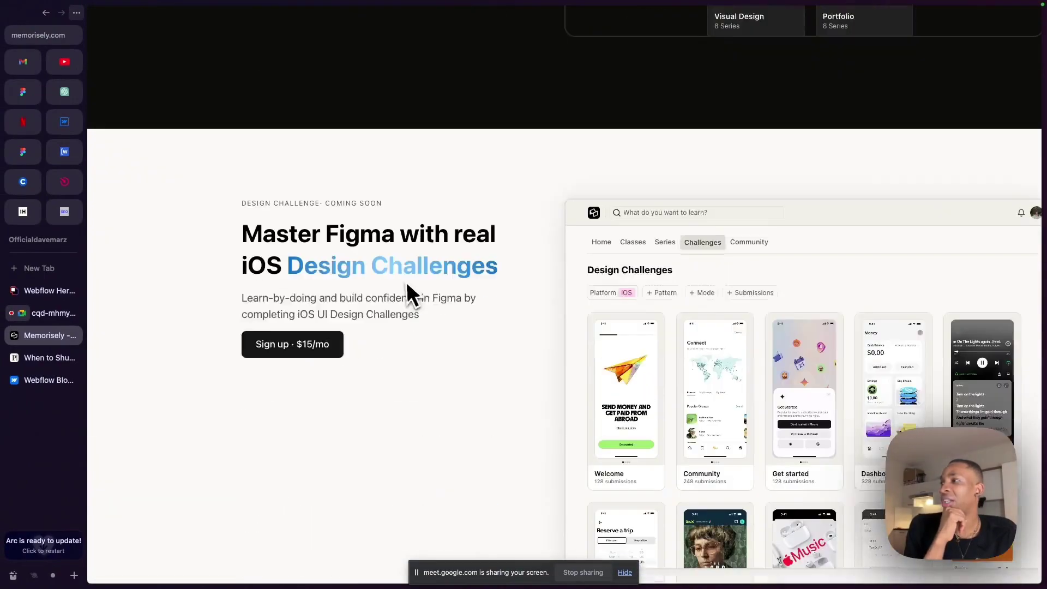
scroll(408, 285, "down", 13)
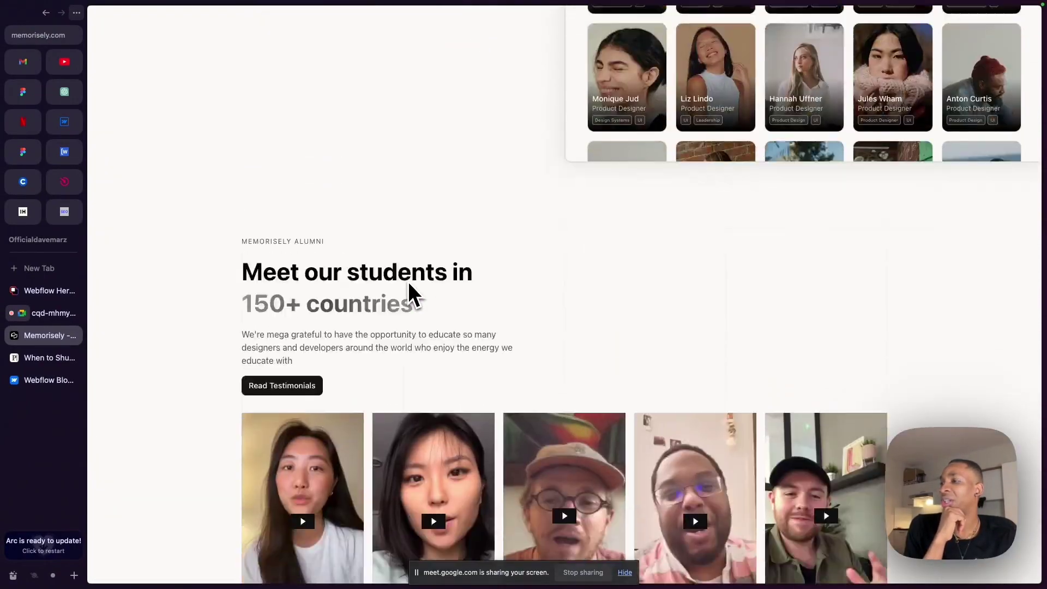
scroll(408, 282, "down", 15)
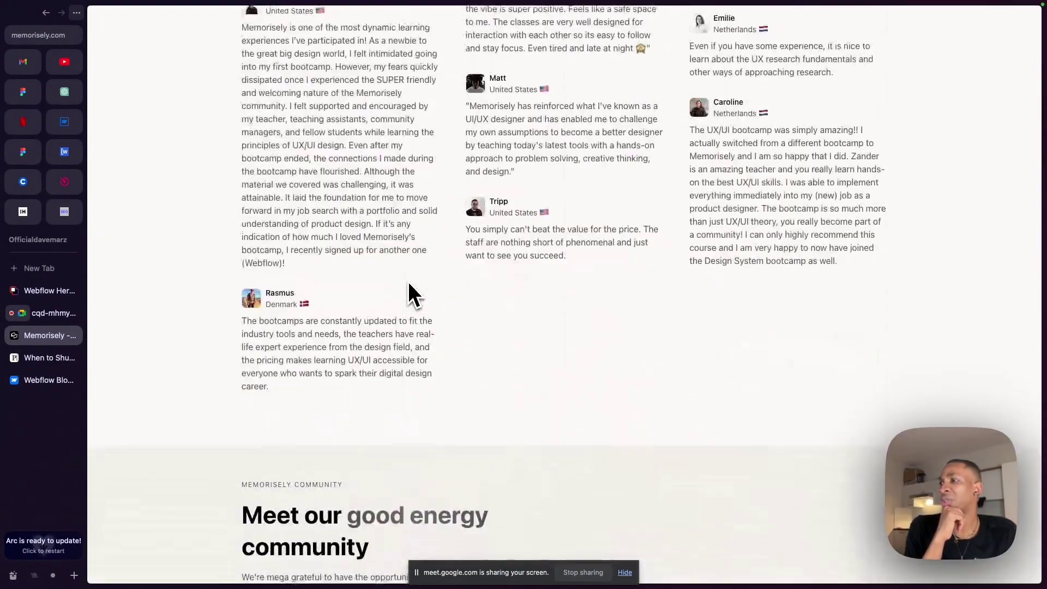
scroll(408, 282, "down", 12)
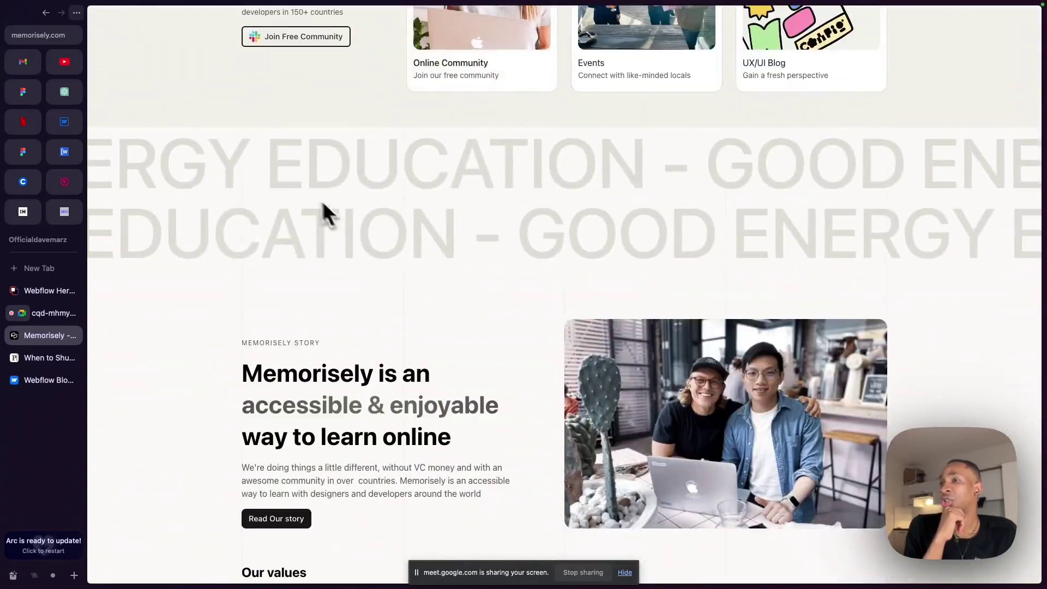
left_click_drag(323, 203, 622, 116)
scroll(617, 118, "up", 6)
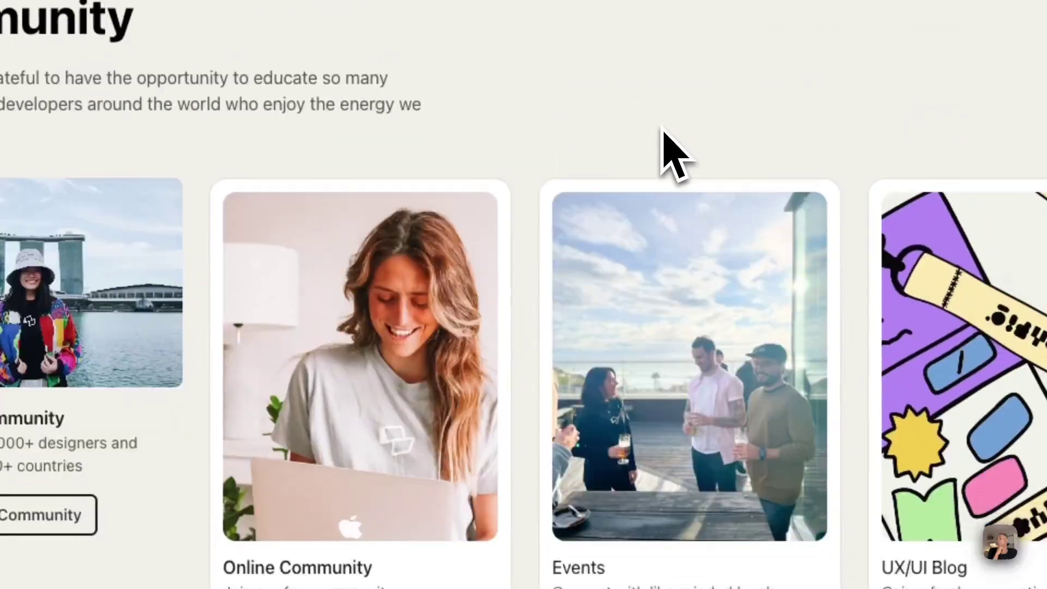
scroll(666, 133, "down", 5)
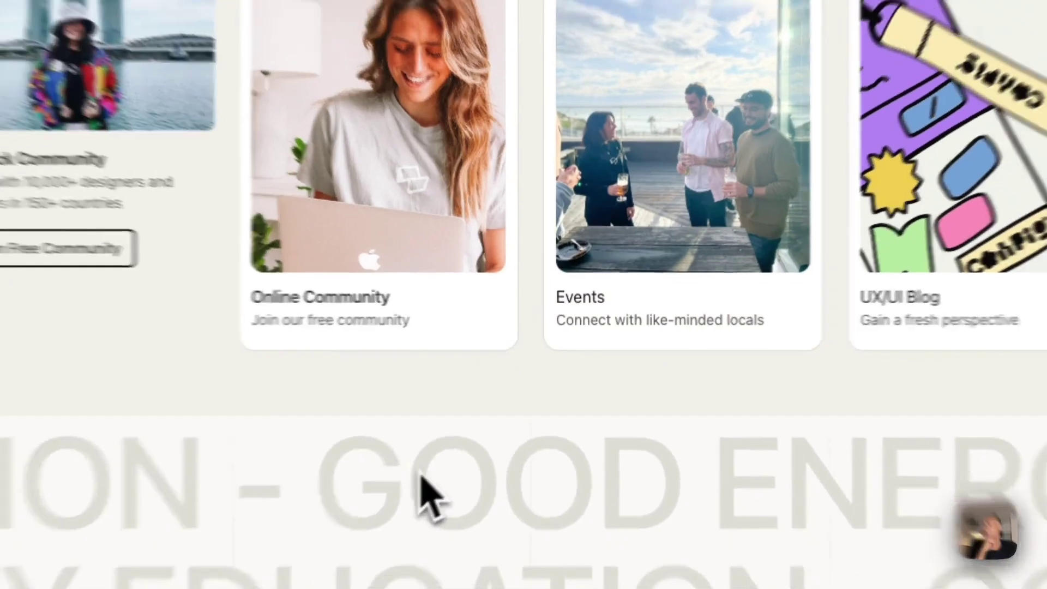
scroll(486, 408, "down", 2)
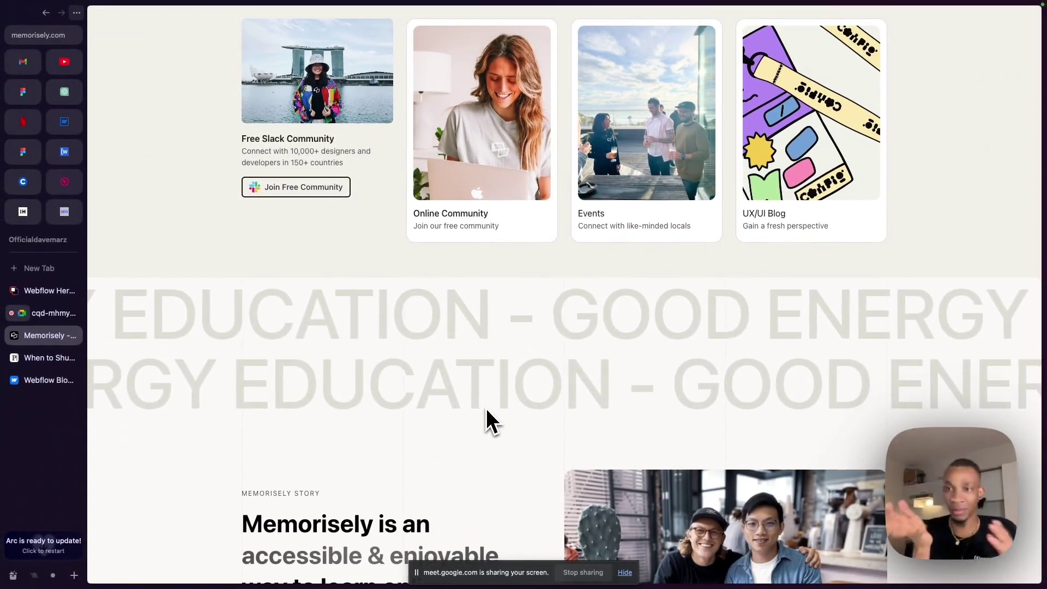
scroll(485, 407, "down", 3)
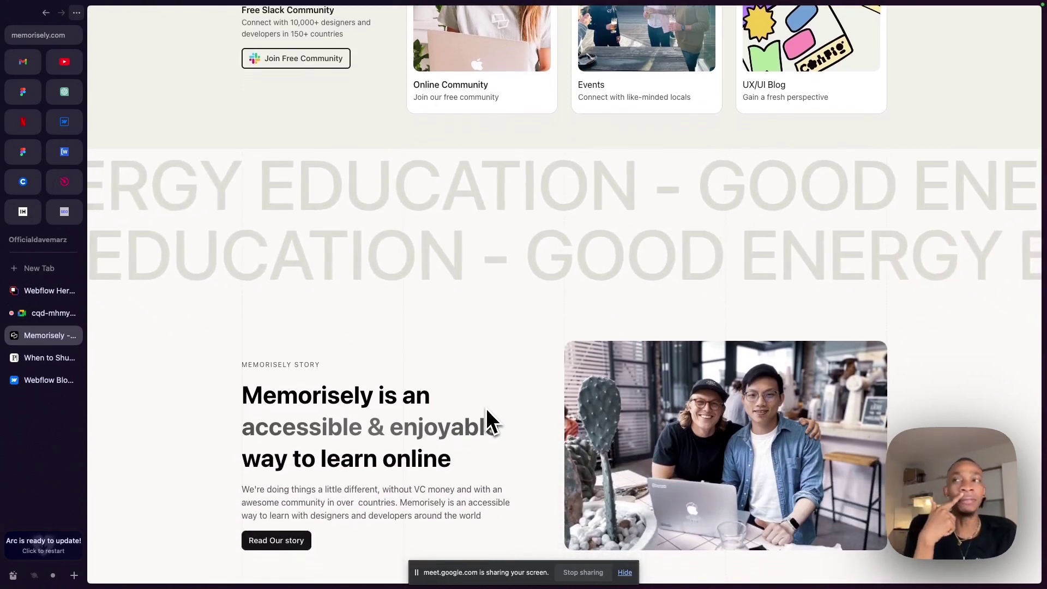
scroll(487, 412, "down", 2)
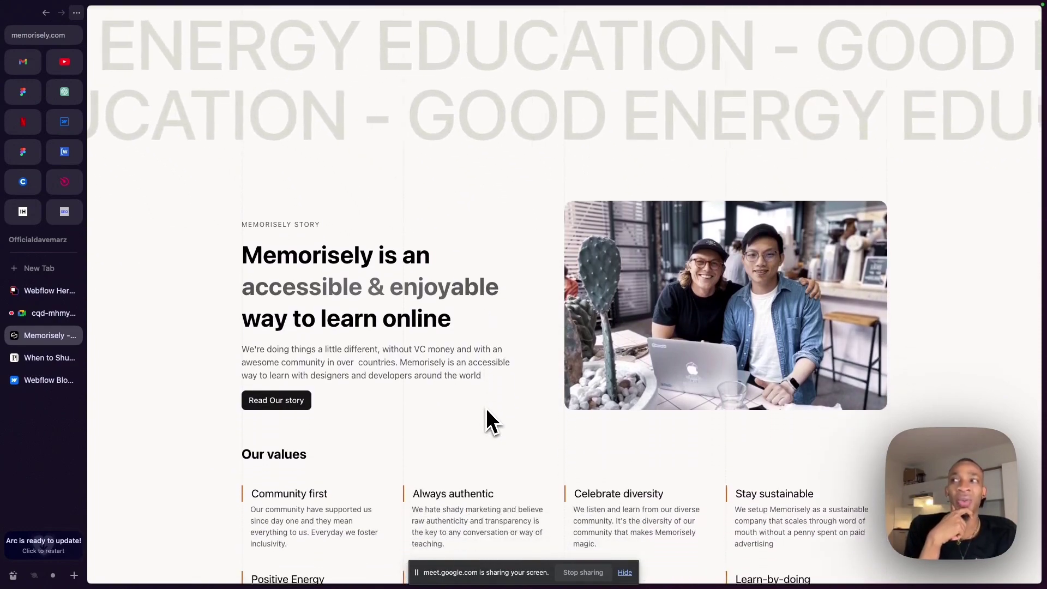
scroll(486, 407, "down", 3)
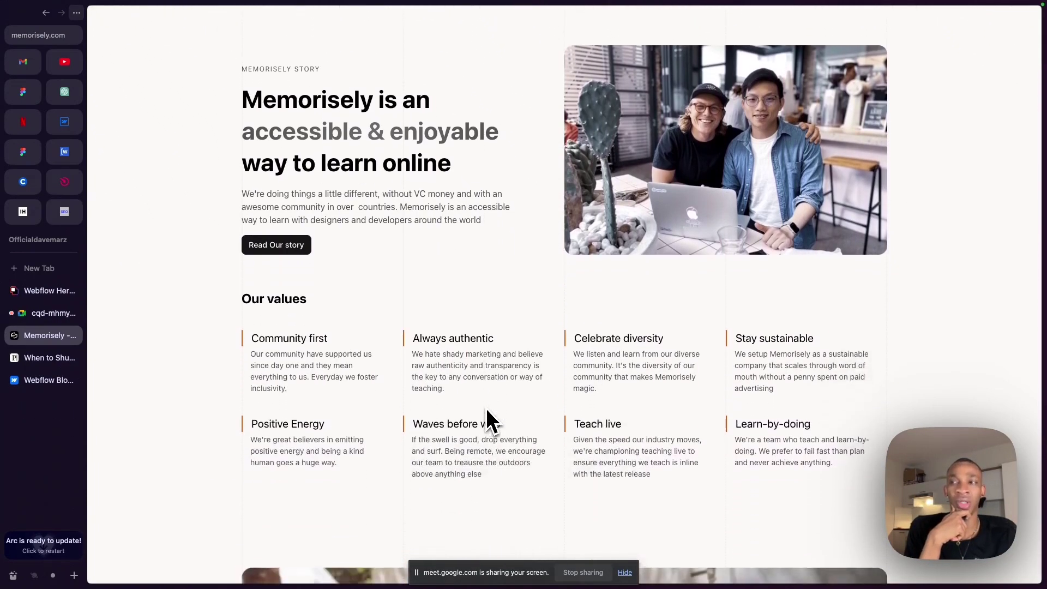
- Highlight parts of the two-line "GOOD ENERGY EDUCATION" marquee text, clearing each selection
scroll(439, 366, "up", 5)
left_click_drag(392, 175, 774, 256)
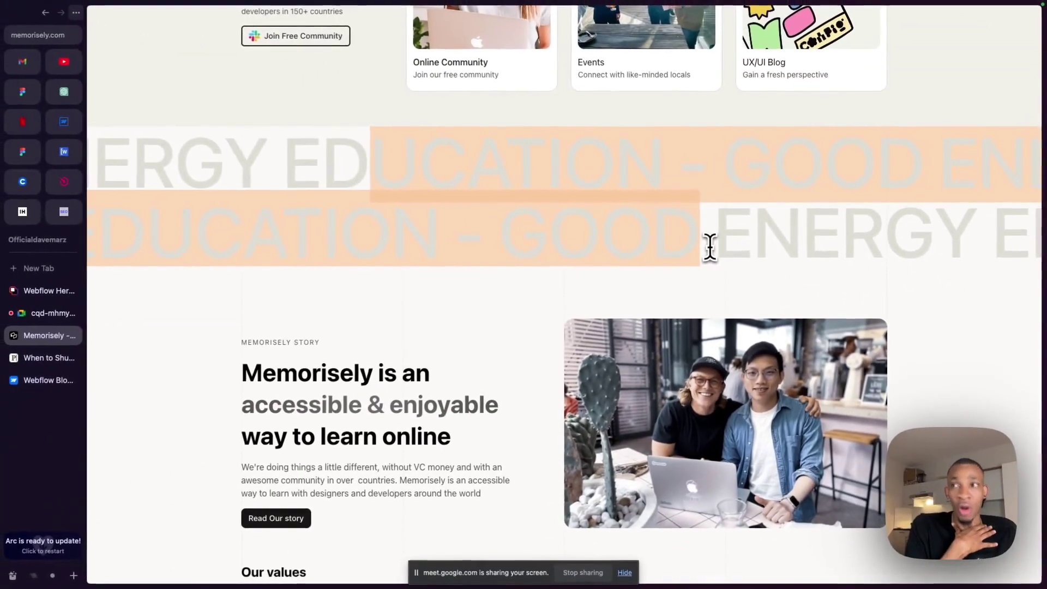
scroll(709, 247, "up", 1)
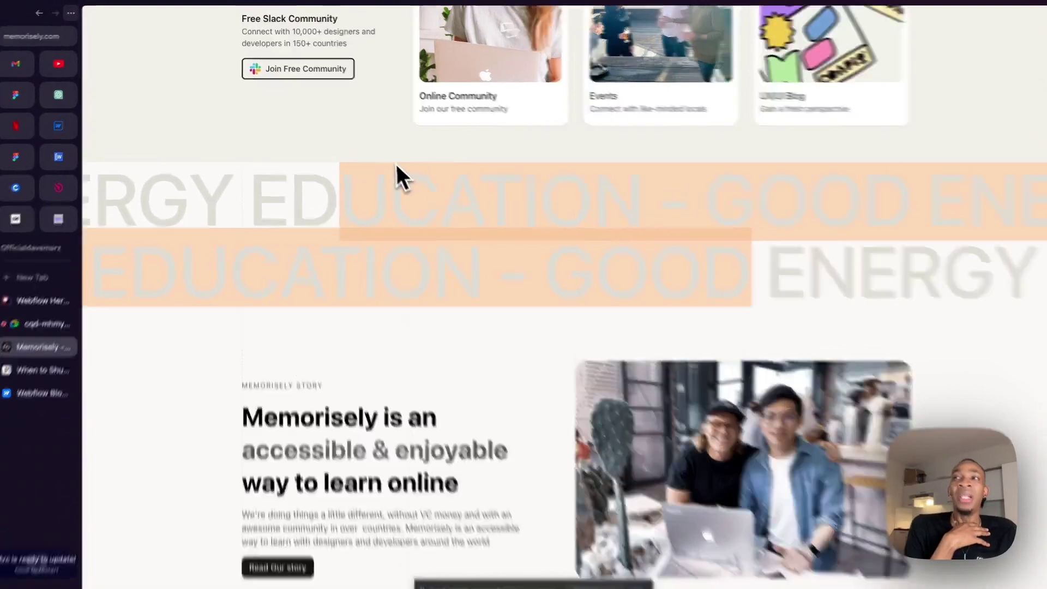
left_click(369, 151)
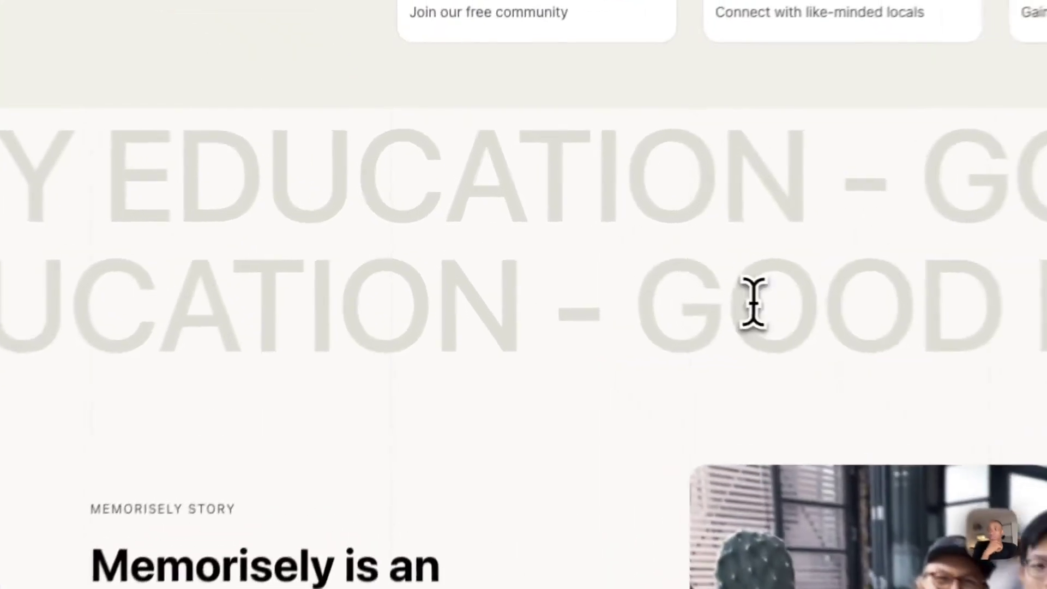
left_click_drag(599, 264, 222, 219)
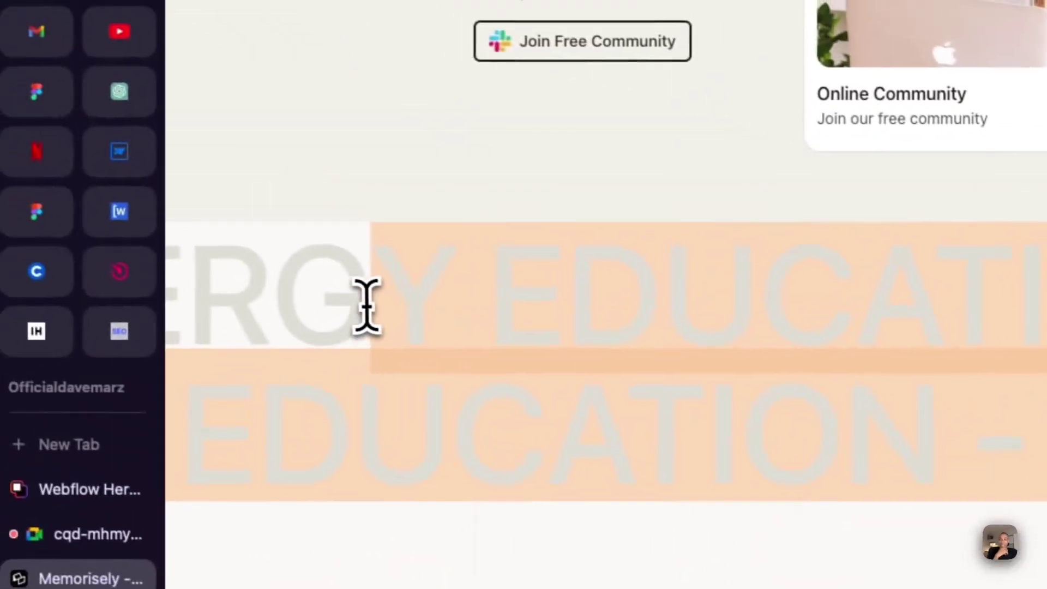
left_click(401, 222)
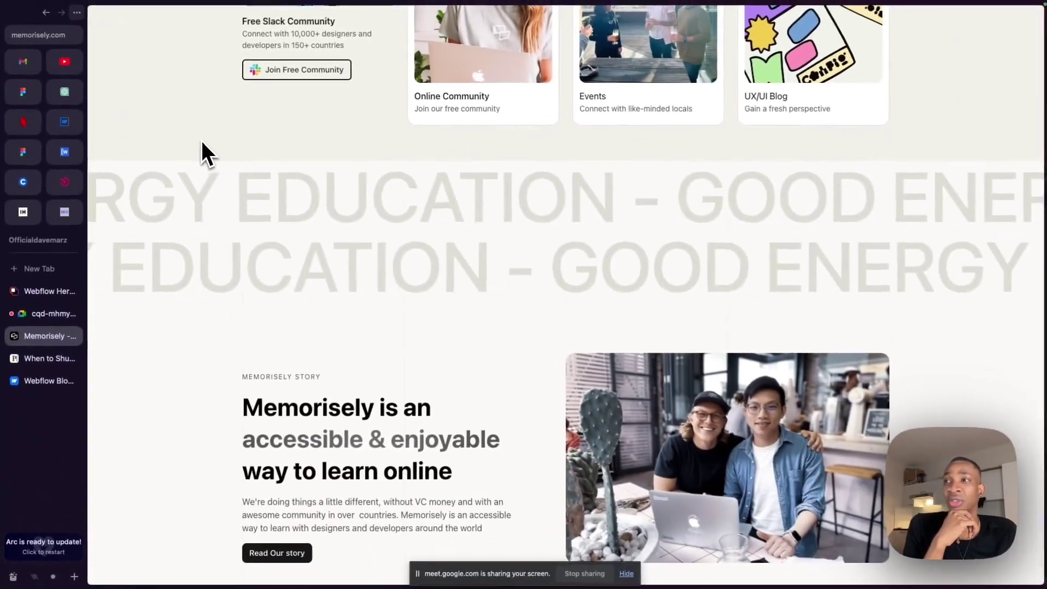
- Examine how the marquee moves with page scrolling between the community cards and the Memorisely story section
scroll(208, 143, "down", 2)
scroll(208, 143, "up", 3)
scroll(201, 141, "down", 2)
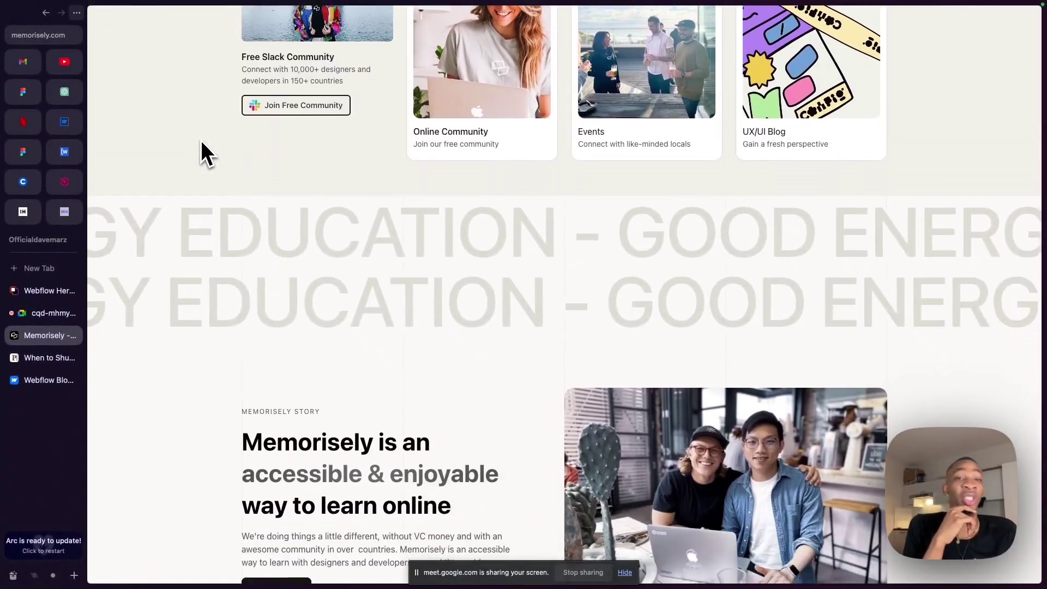
scroll(202, 140, "down", 1)
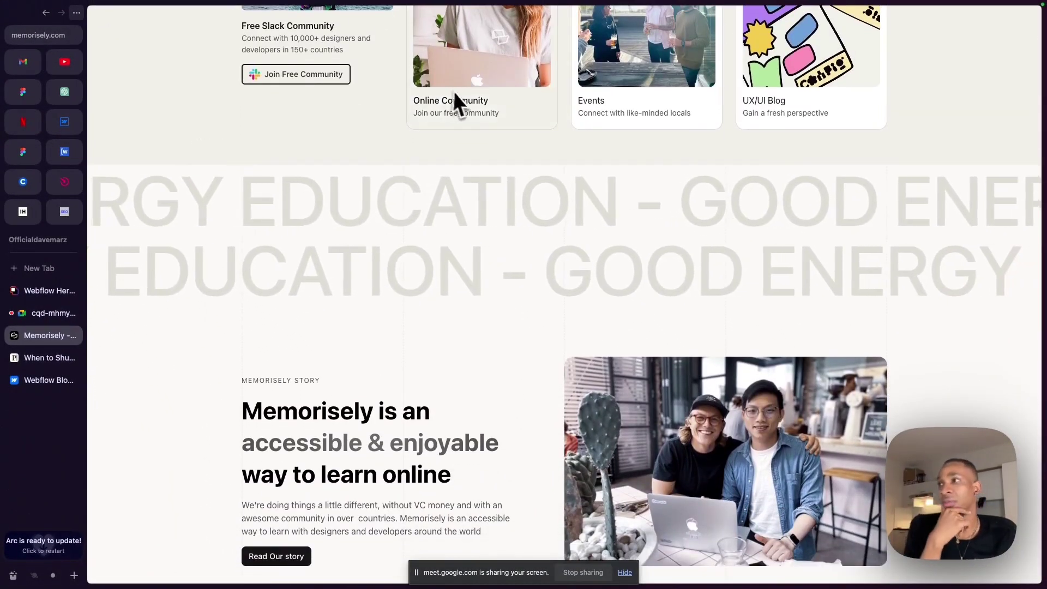
scroll(646, 132, "up", 4)
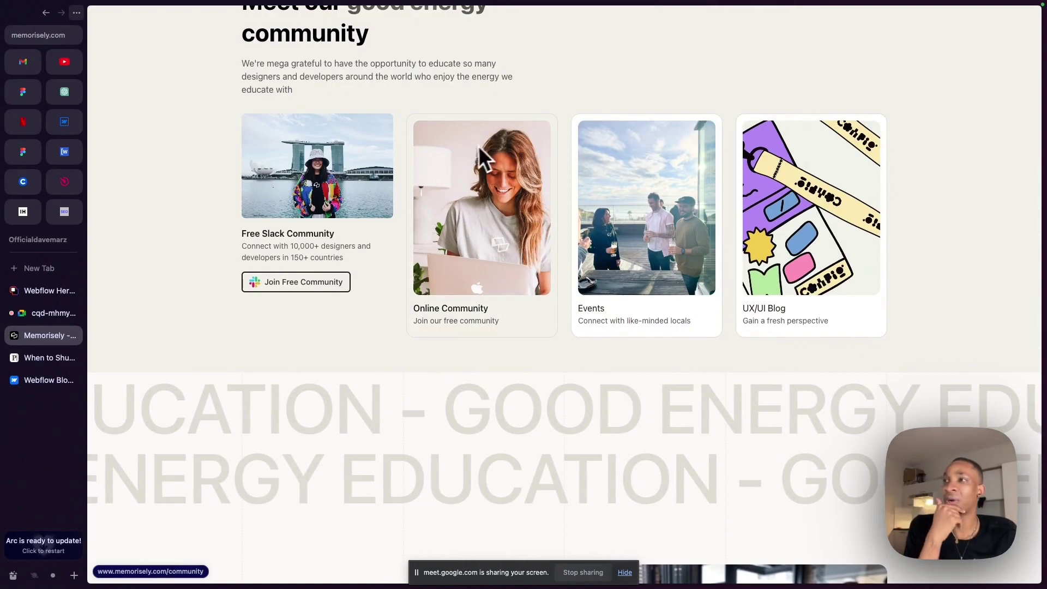
- Review the Our values section, return to the hero of the homepage, and switch to the Google Meet call
scroll(494, 349, "down", 15)
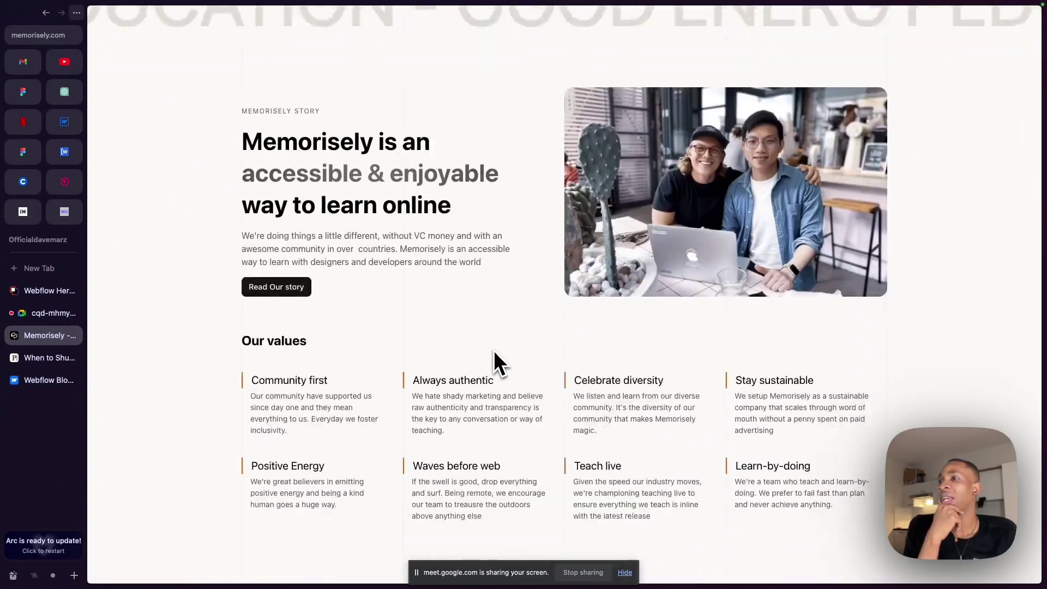
scroll(494, 353, "down", 5)
scroll(494, 354, "up", 20)
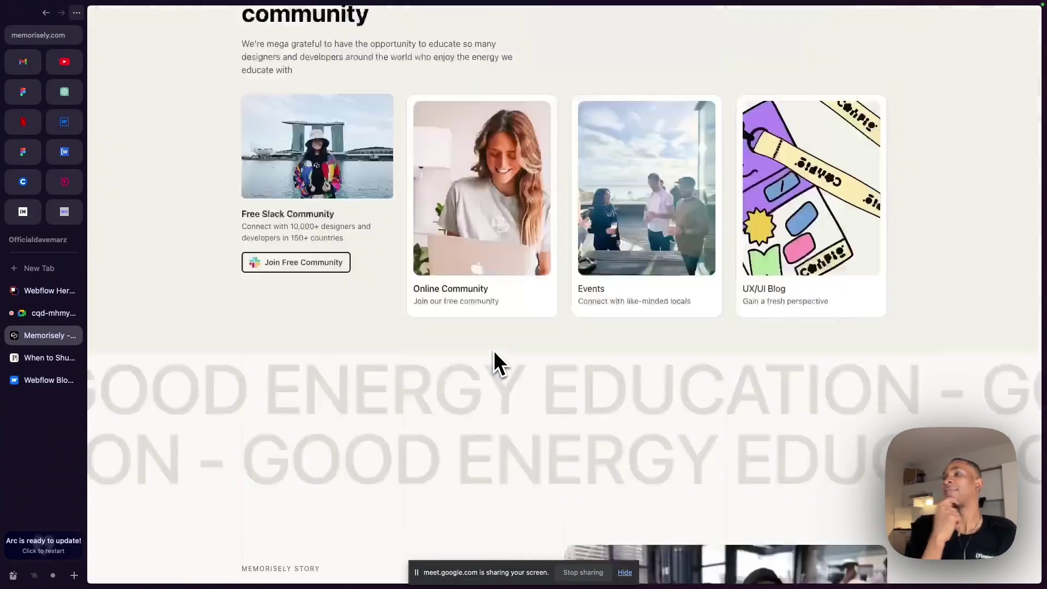
scroll(494, 353, "up", 15)
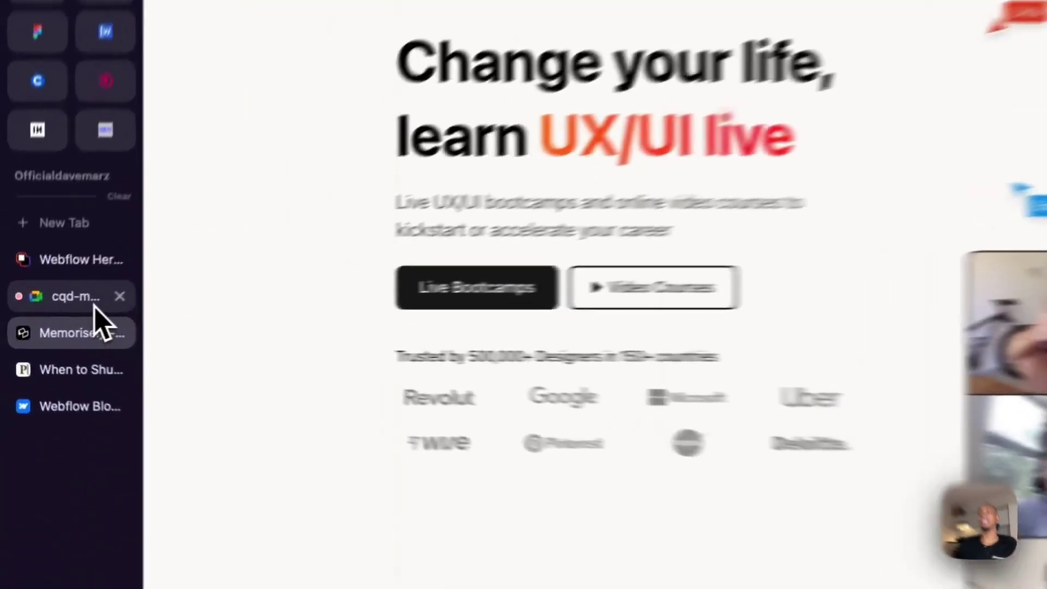
left_click(93, 303)
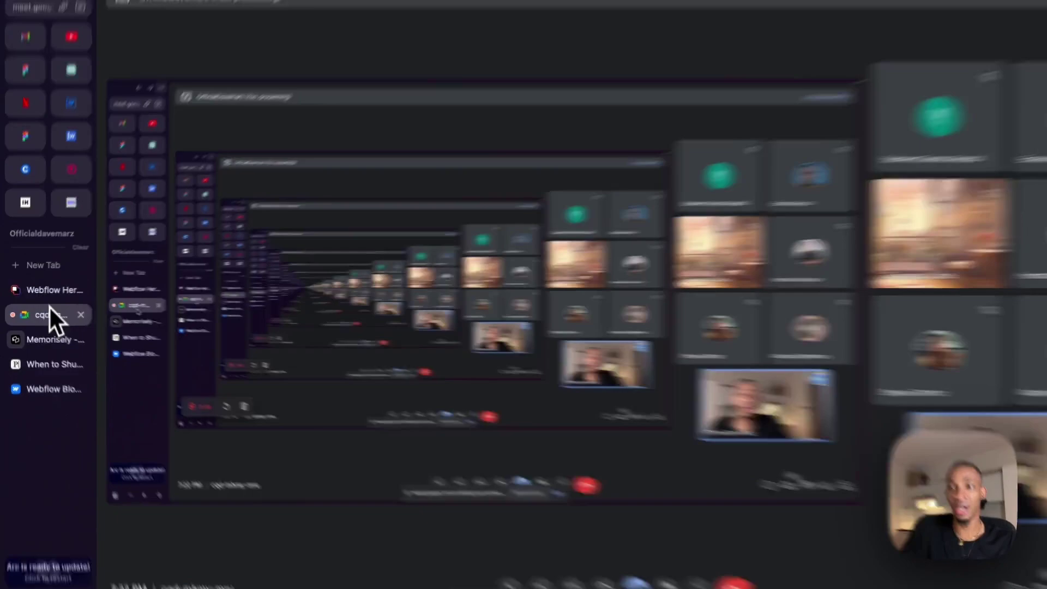
- Return to the Memorisely homepage with the floating call window closed and review its hero and live bootcamps sections
left_click(46, 335)
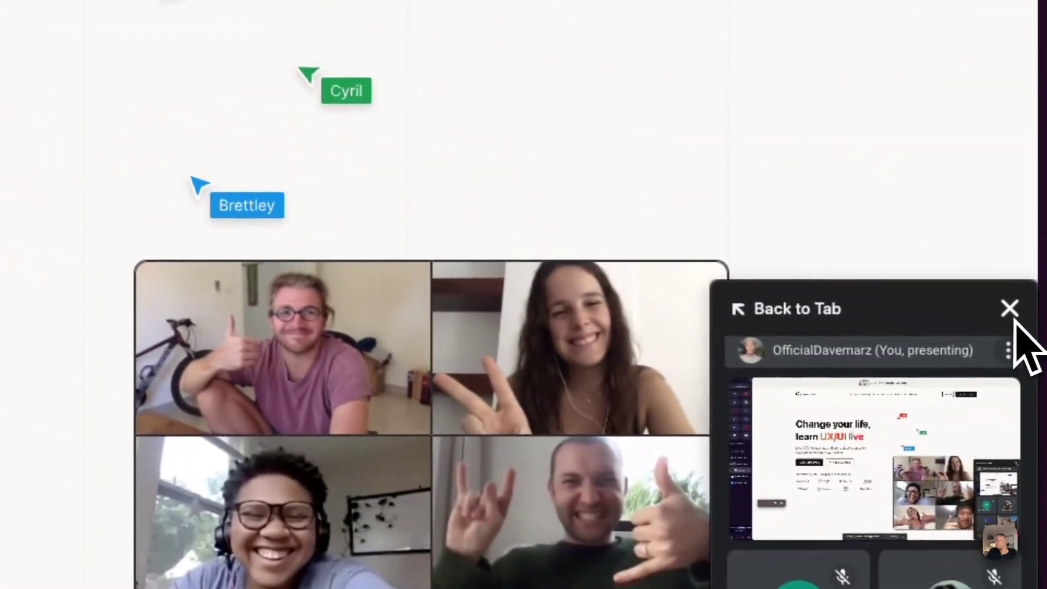
left_click(1012, 308)
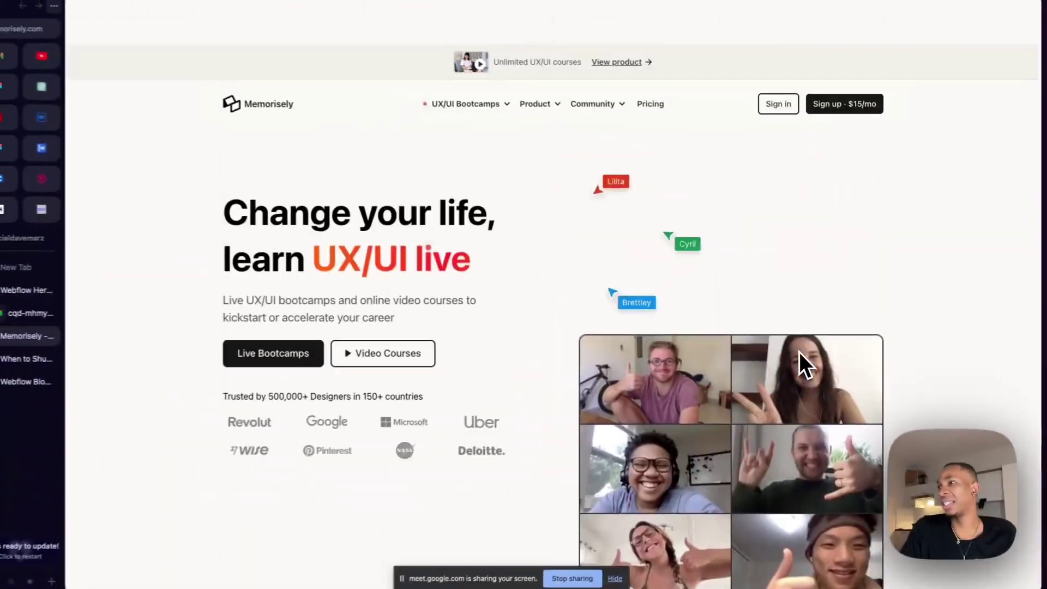
scroll(539, 388, "down", 4)
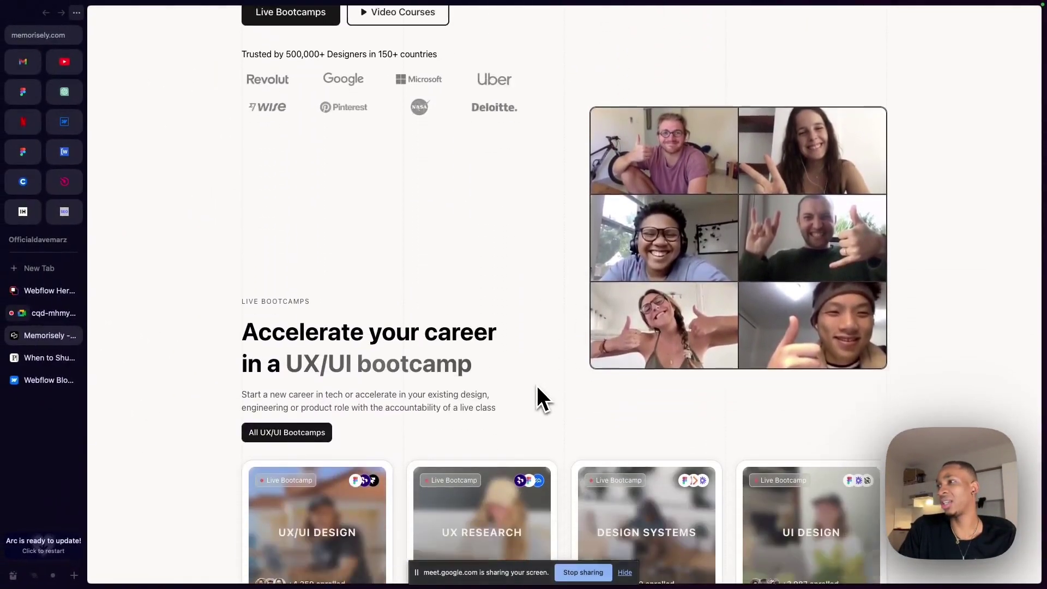
scroll(538, 388, "up", 6)
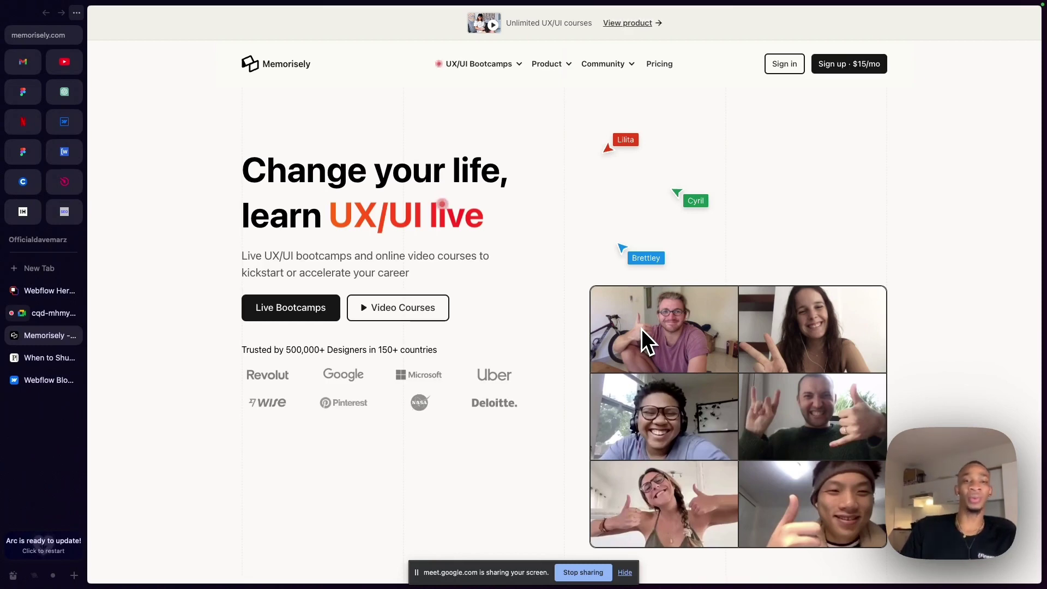
scroll(642, 328, "down", 10)
scroll(642, 329, "up", 10)
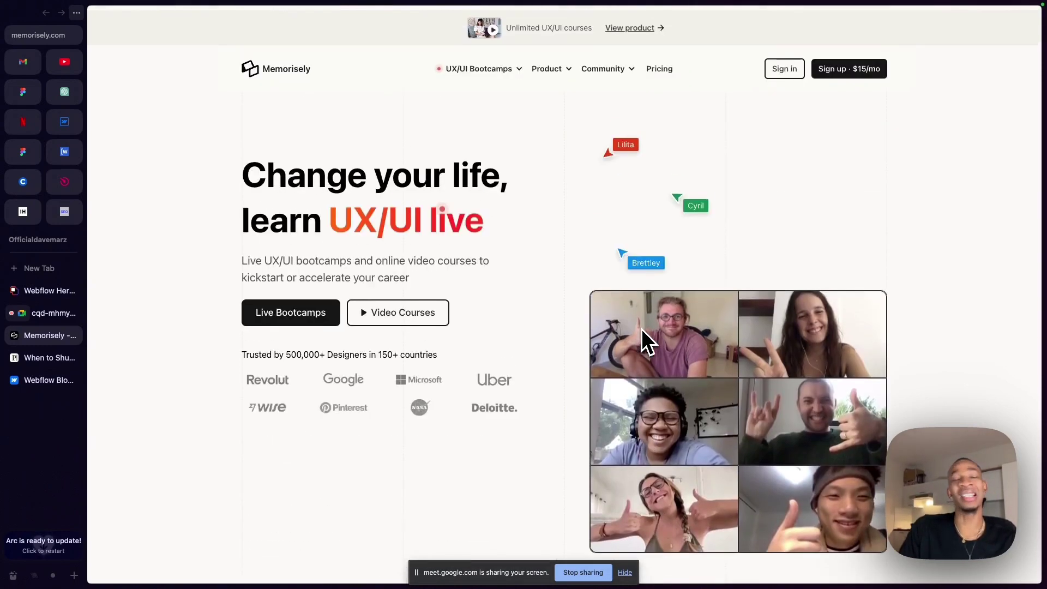
scroll(642, 329, "down", 1)
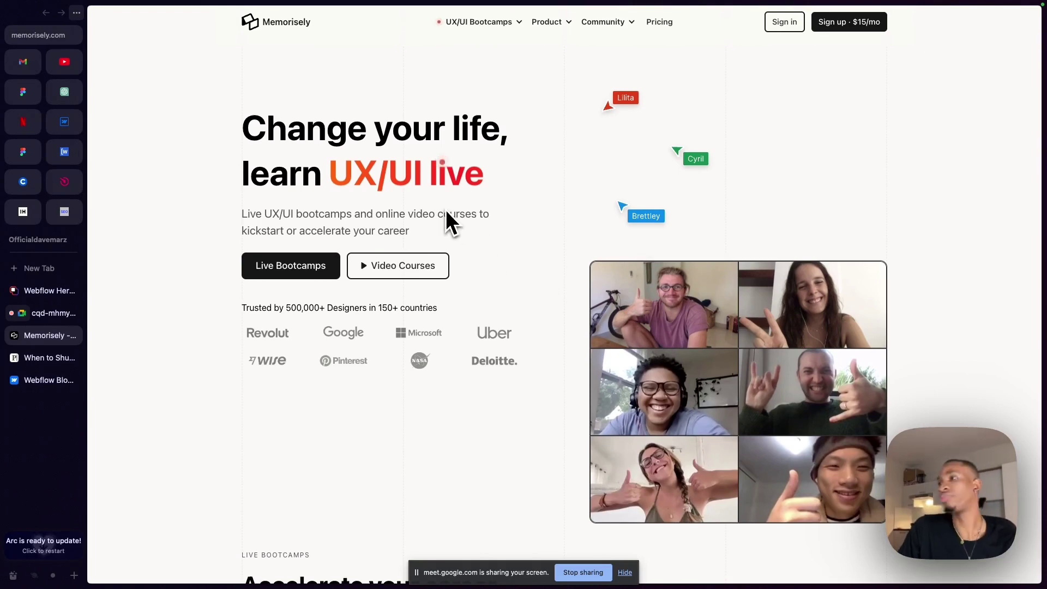
scroll(469, 207, "up", 1)
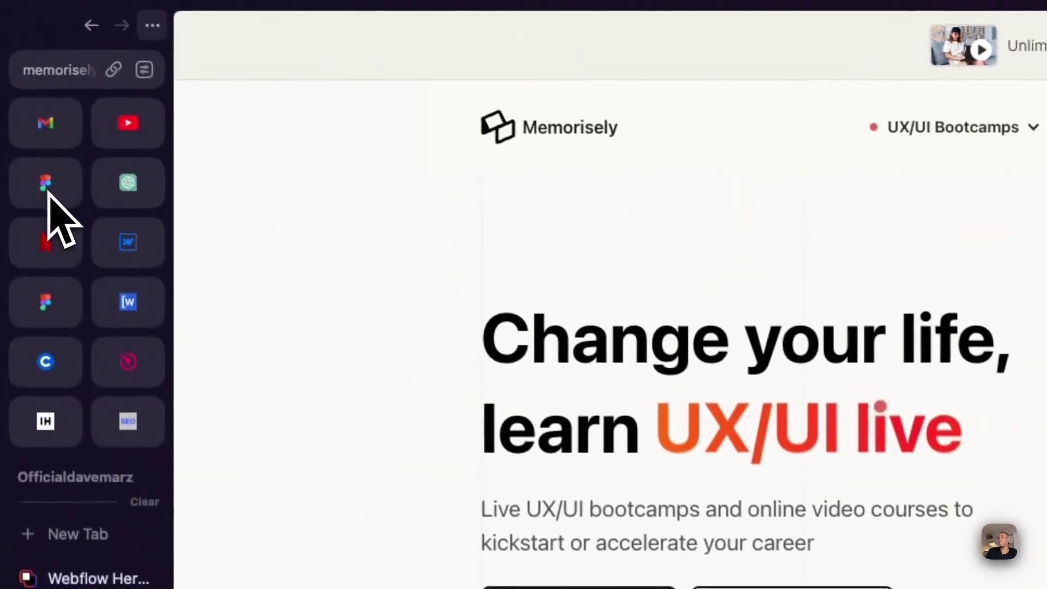
- Open the recent Figma files Sun District and Daves class, leaving Sun District in view
mouse_move(48, 191)
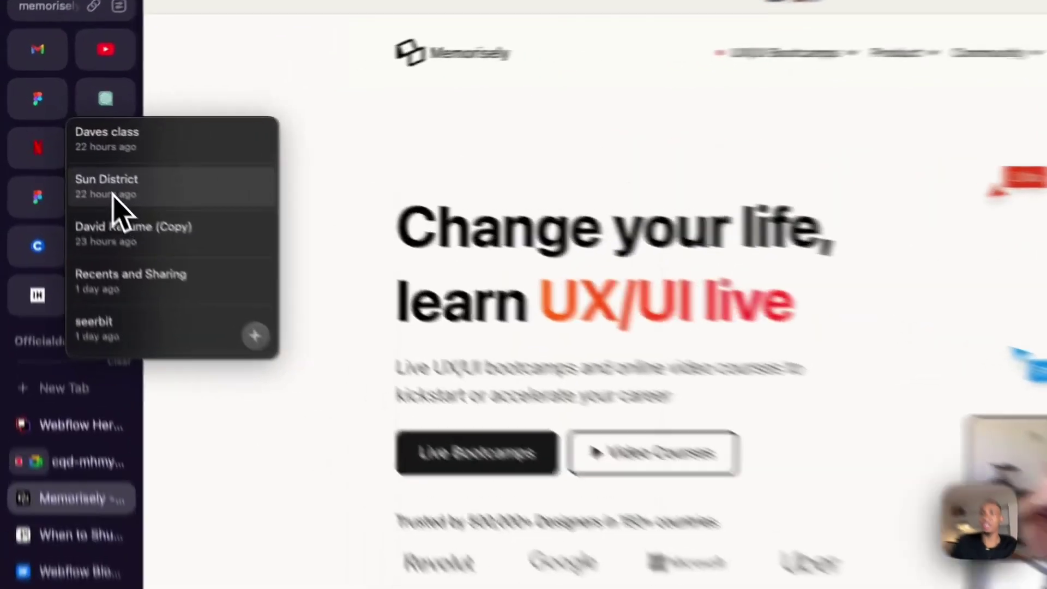
left_click(65, 143)
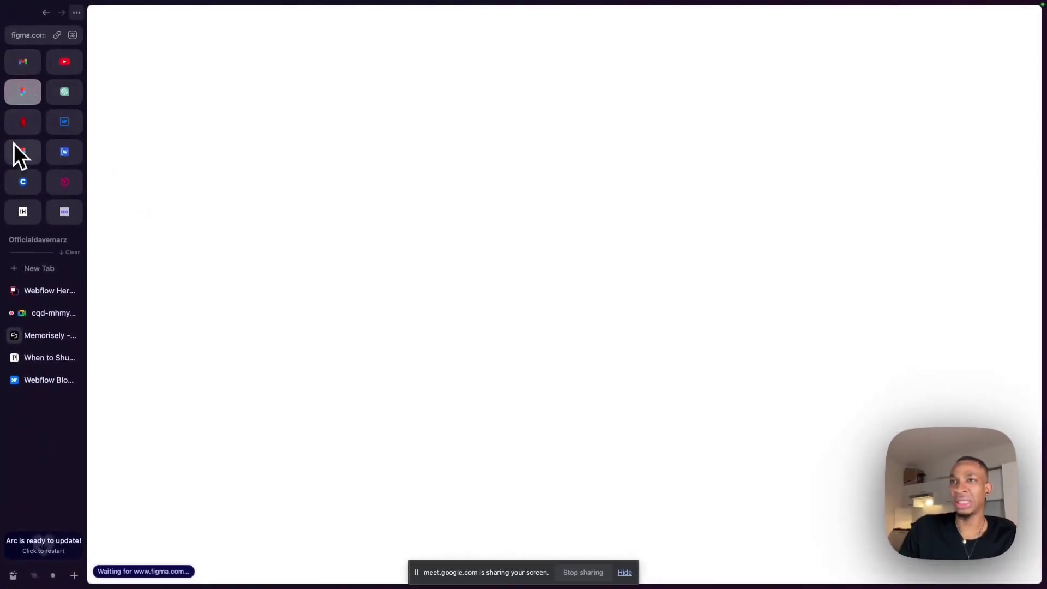
mouse_move(15, 147)
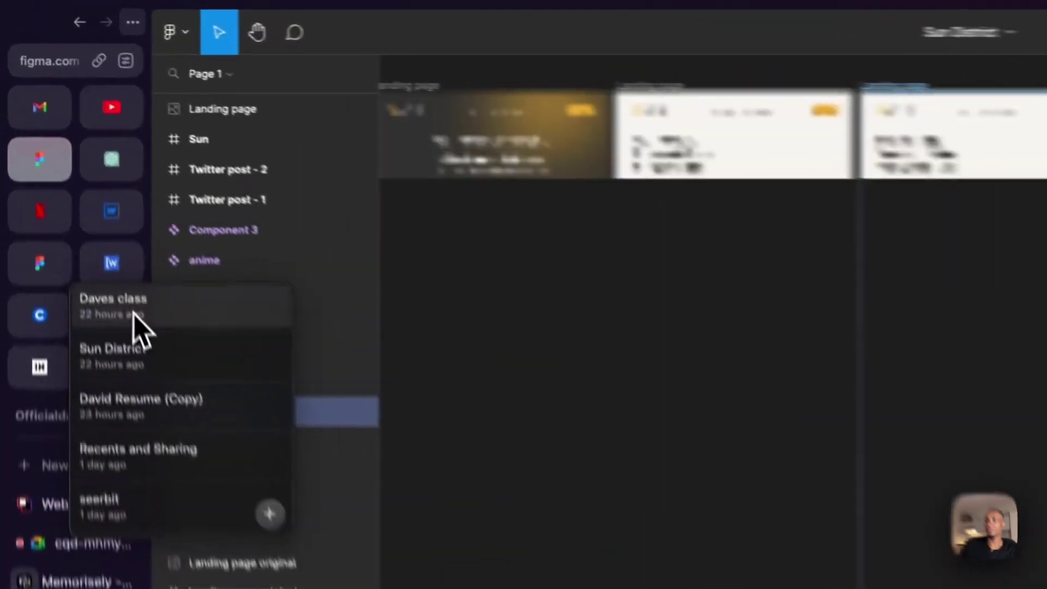
left_click(52, 179)
left_click(73, 185)
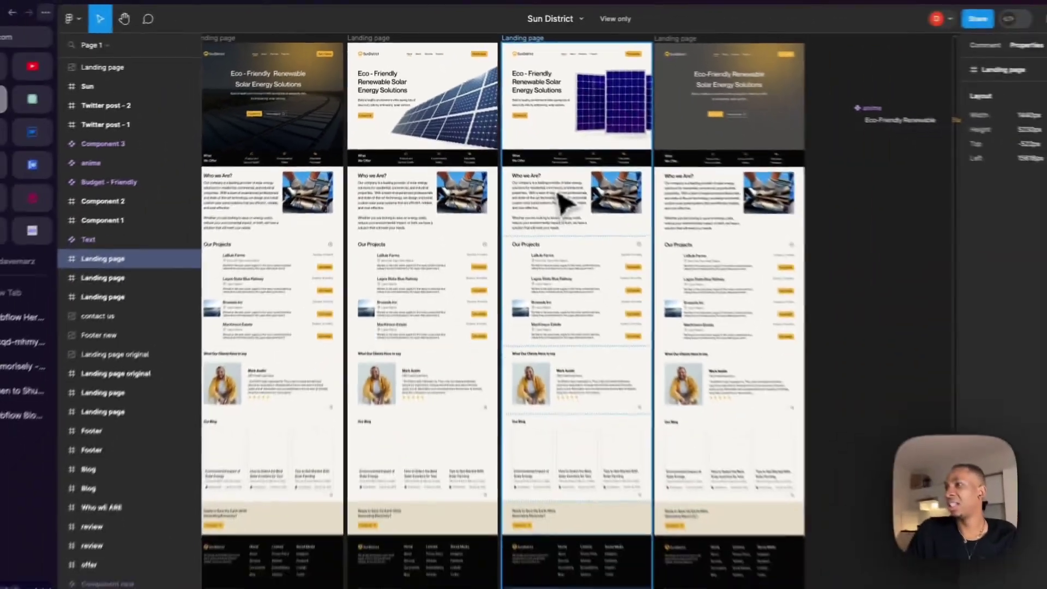
- Examine the Sun District landing page variants side by side, from their hero sections down to the footers
scroll(483, 115, "up", 5, "ctrl")
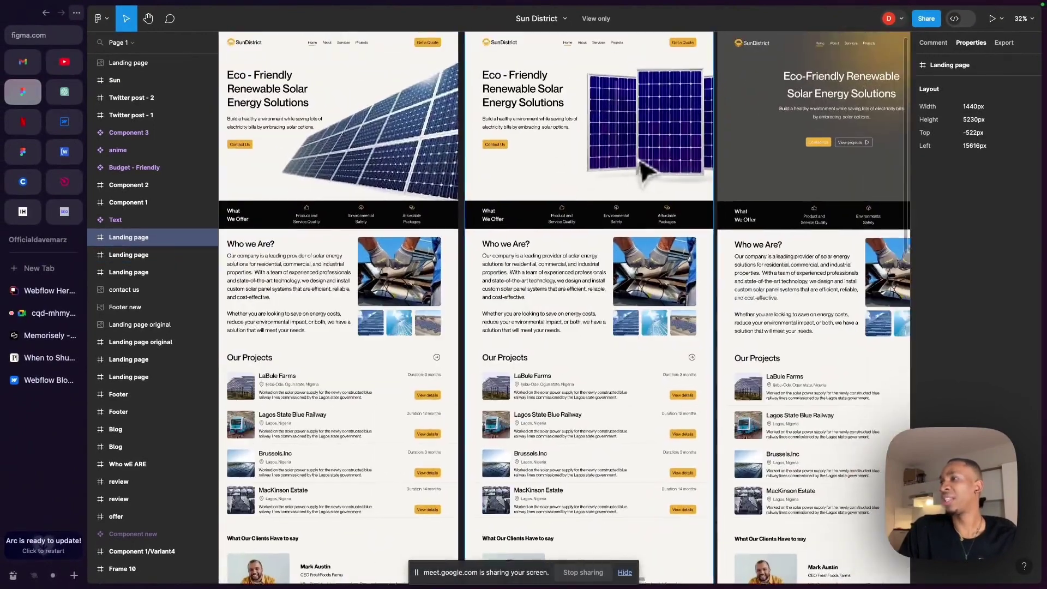
scroll(649, 145, "up", 2)
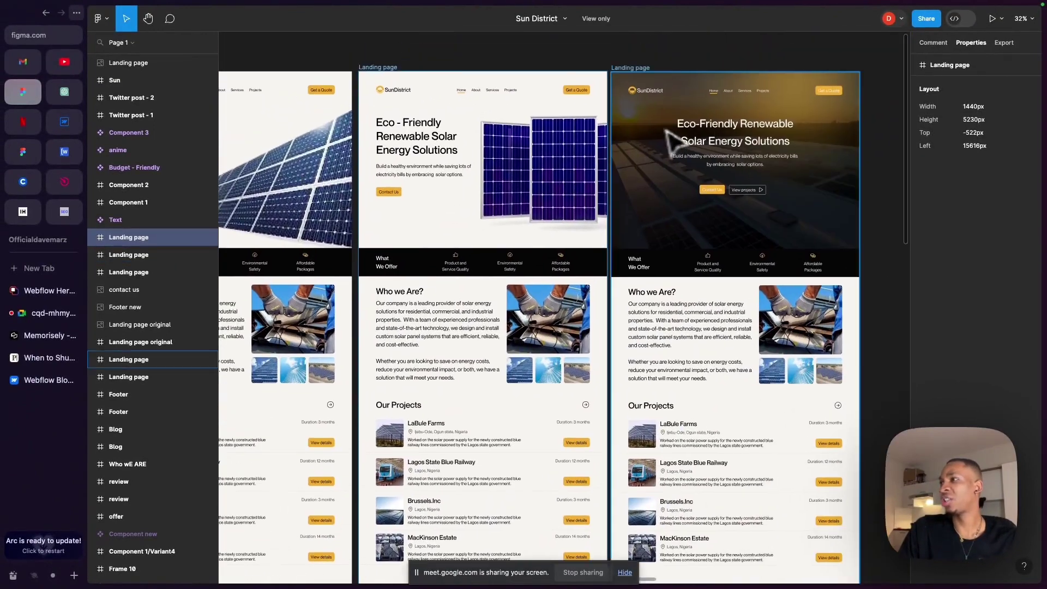
scroll(708, 257, "down", 10)
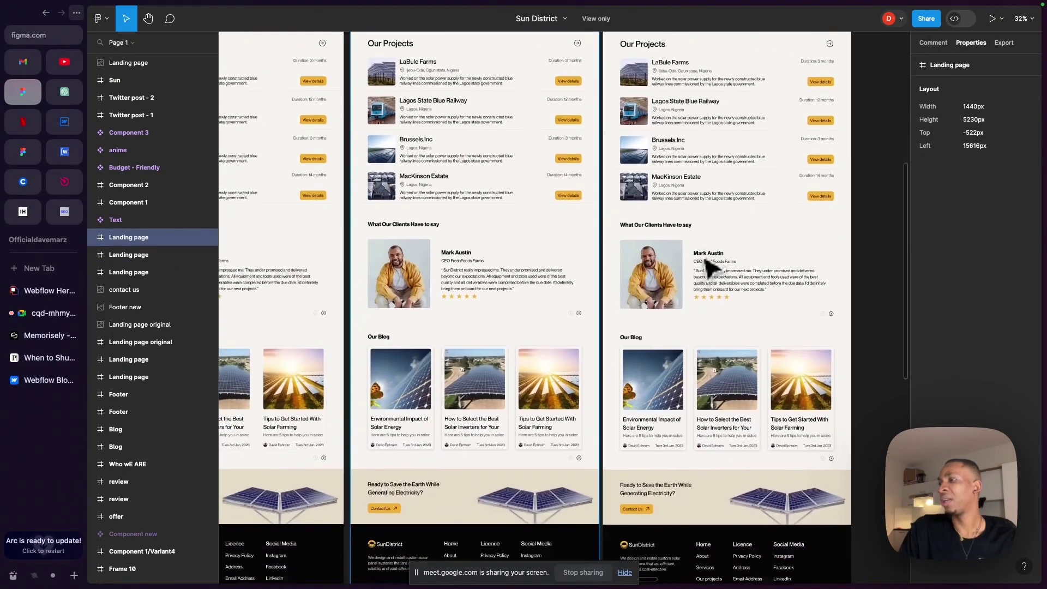
scroll(711, 267, "down", 3)
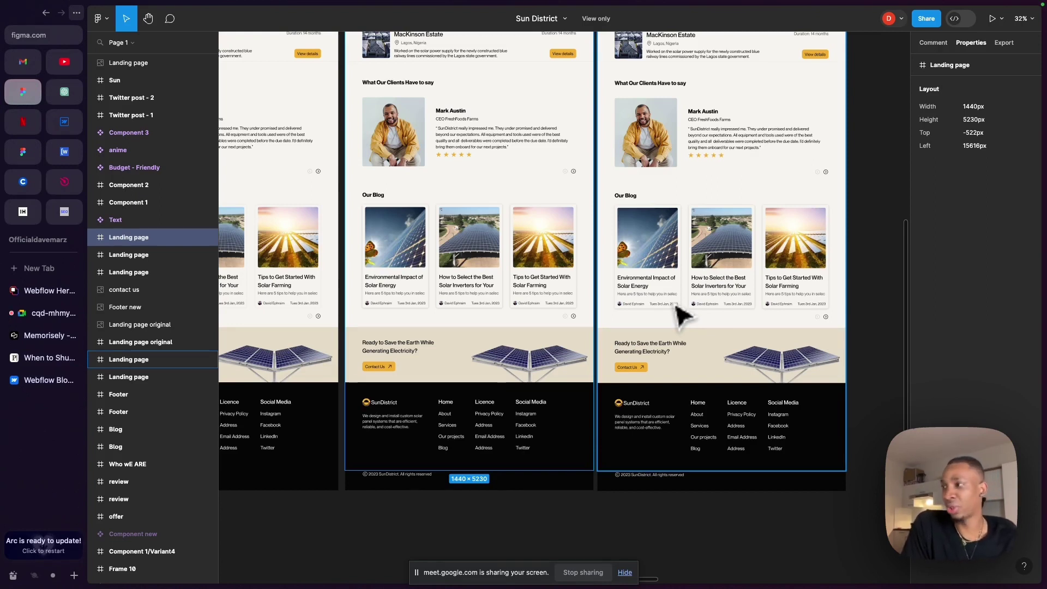
scroll(684, 316, "up", 2)
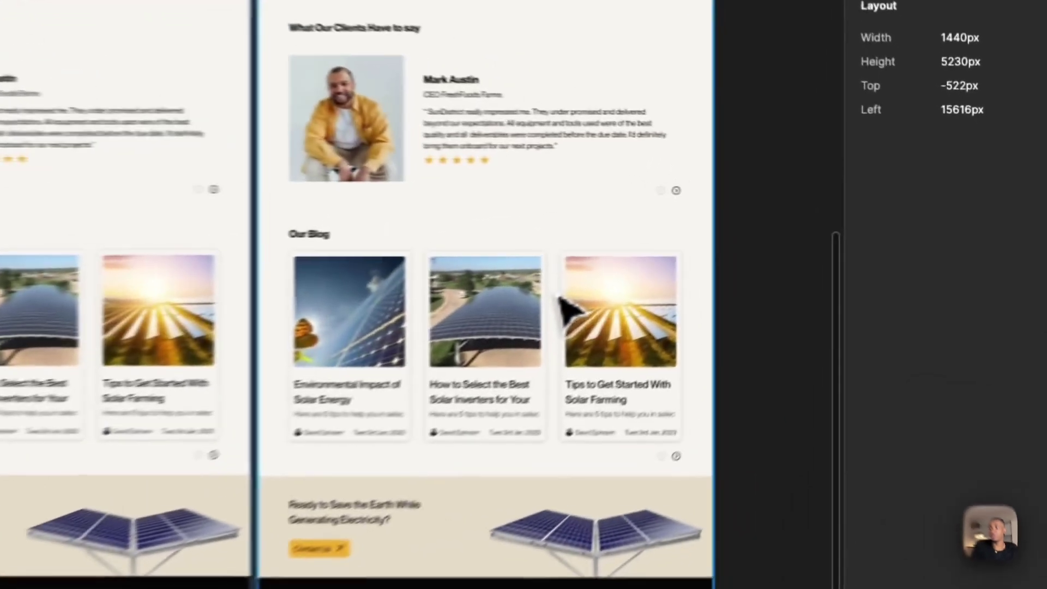
- Select the main content frame of the dark-hero landing page and review its sections from hero to footer
left_click(768, 257)
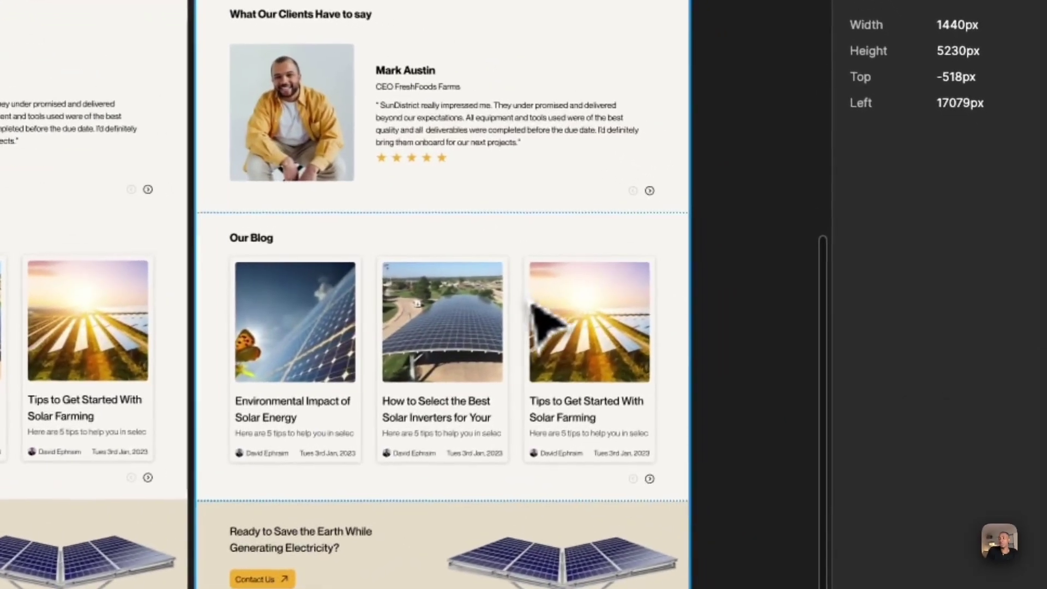
left_click(770, 253)
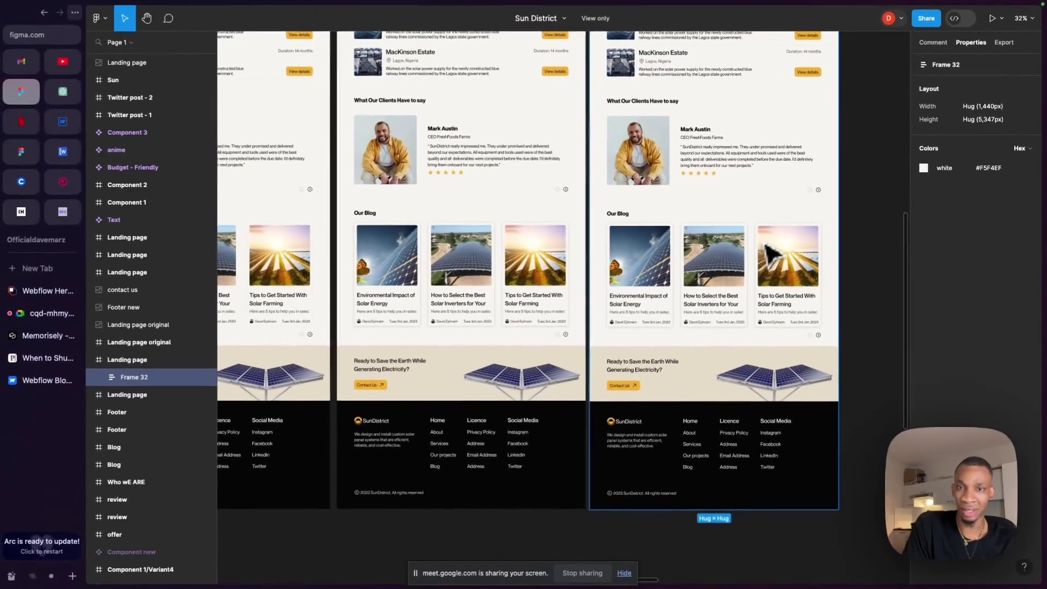
scroll(771, 253, "up", 5)
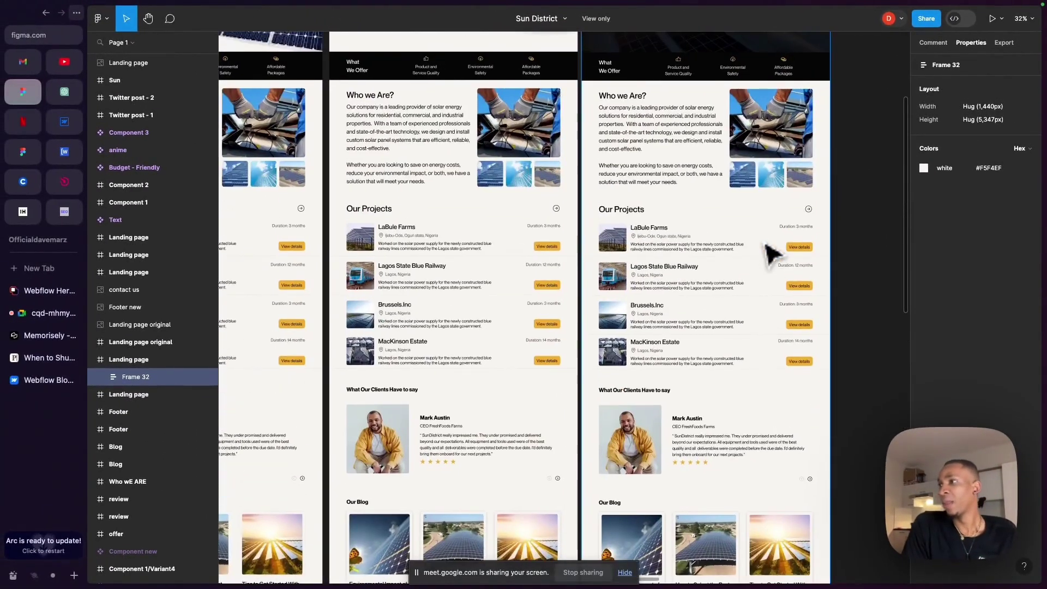
scroll(772, 254, "up", 3)
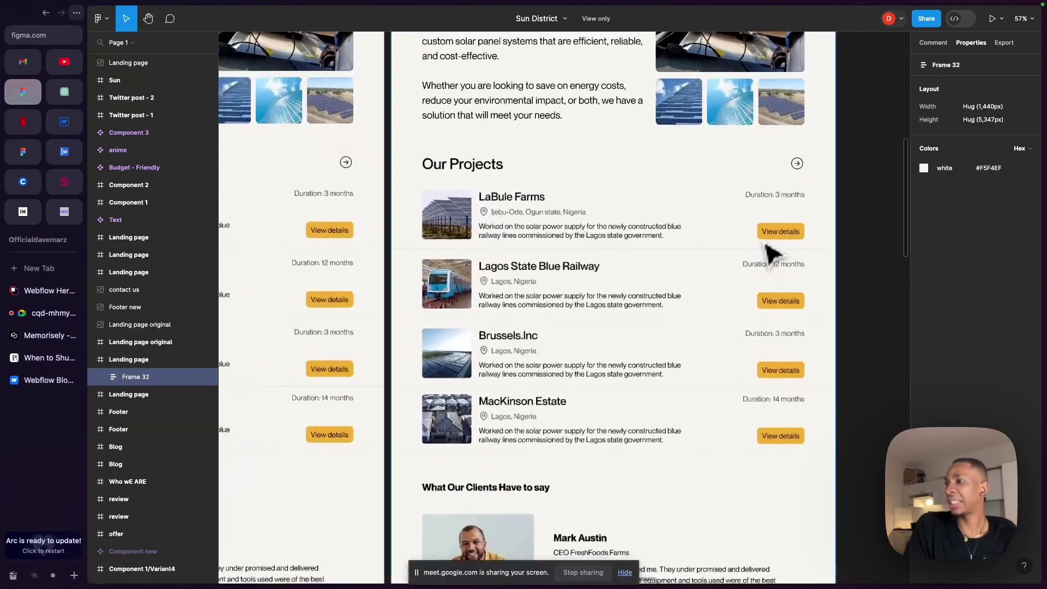
scroll(772, 253, "down", 4)
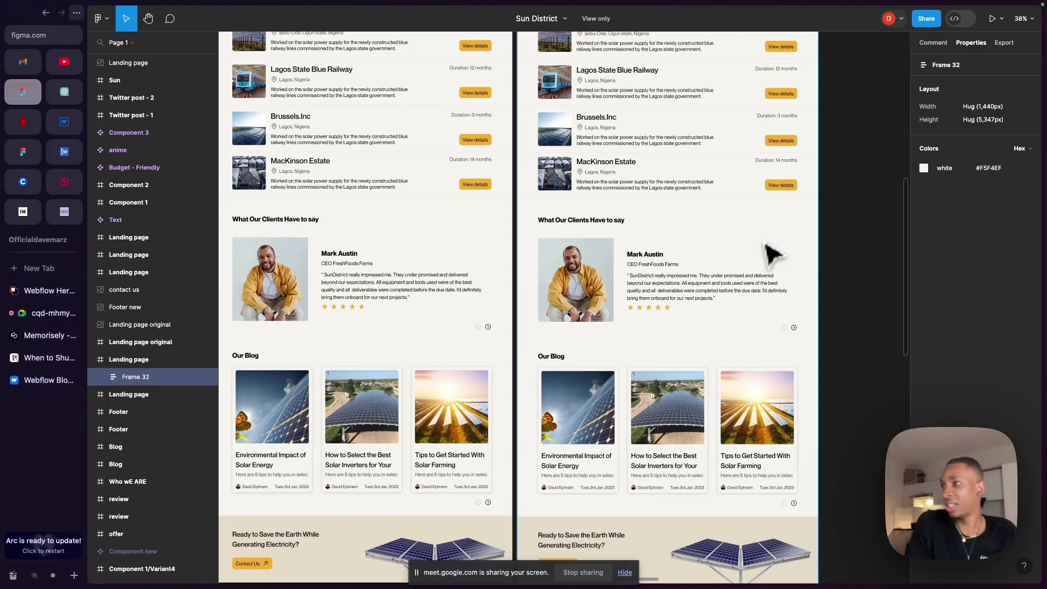
scroll(773, 254, "up", 10)
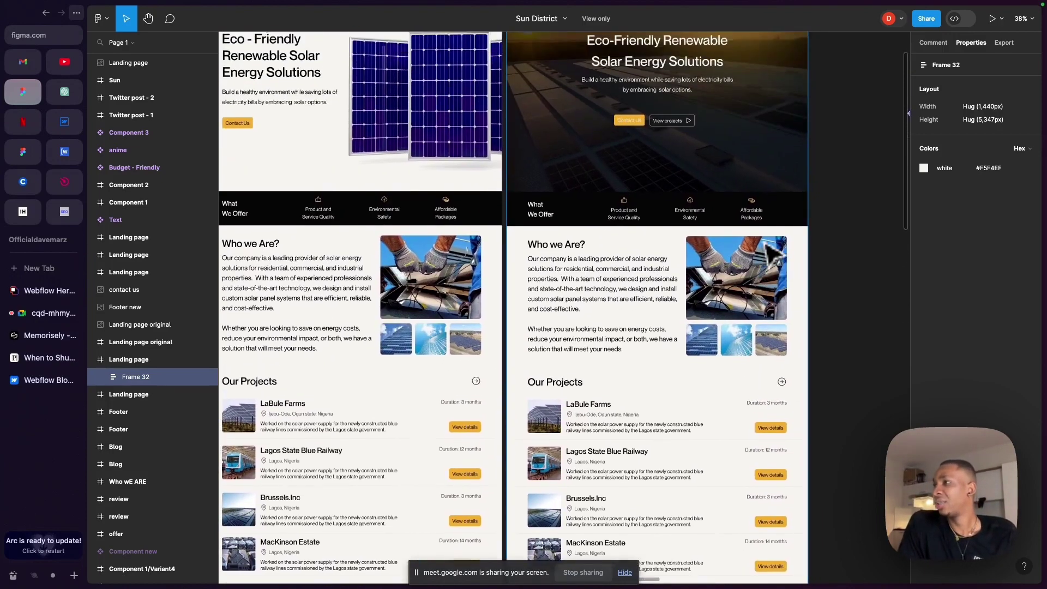
scroll(773, 254, "up", 3)
scroll(773, 254, "right", 1)
scroll(773, 254, "down", 8)
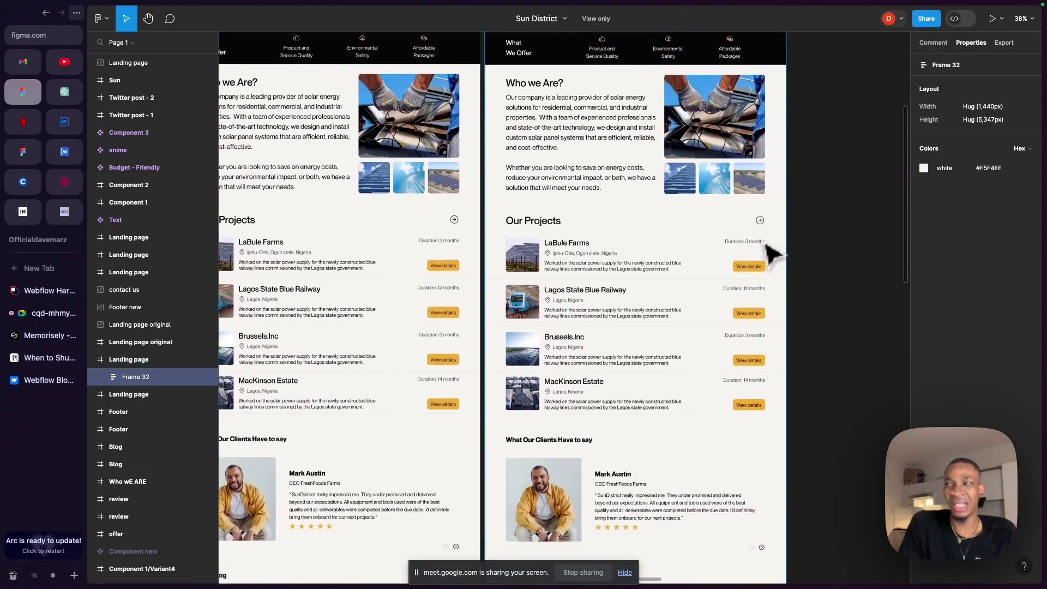
scroll(773, 254, "down", 10)
scroll(773, 254, "right", 1)
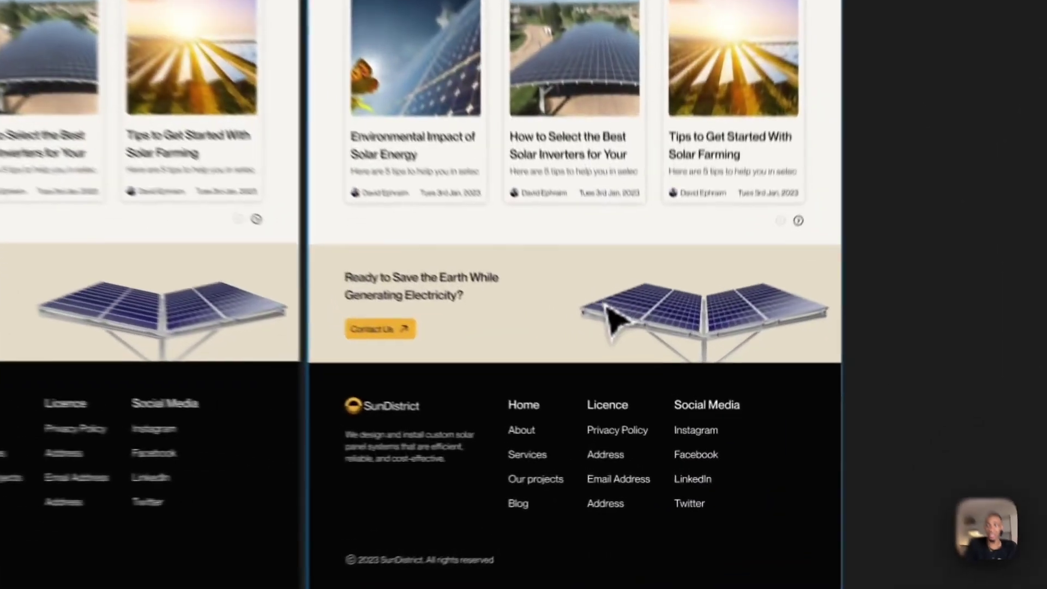
- Select the "Ready to Save the Earth While Generating Electricity?" contact section and compare the hero variants of the landing pages
left_click(651, 383)
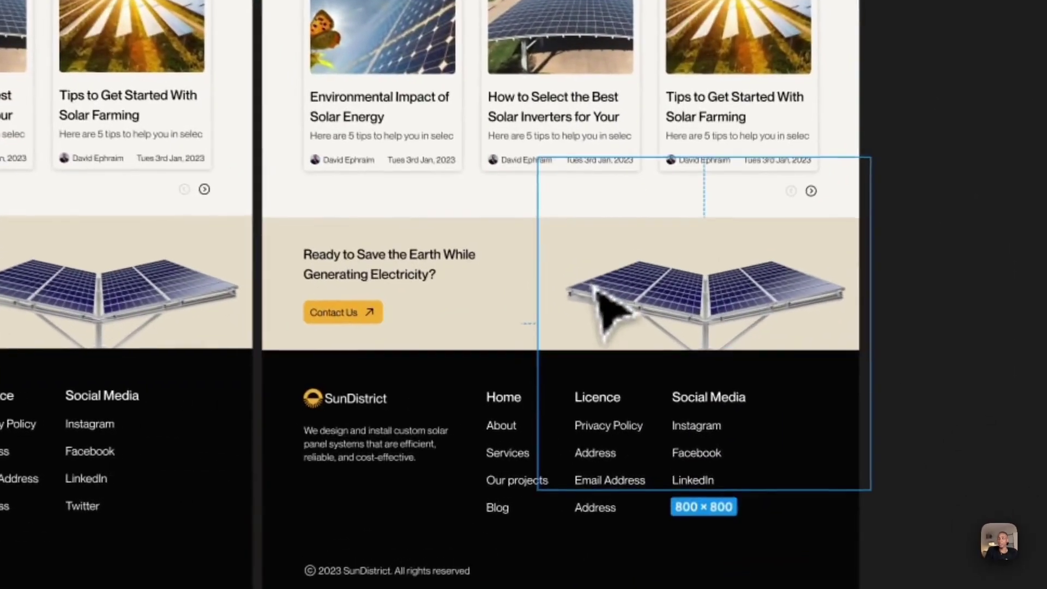
left_click(556, 372)
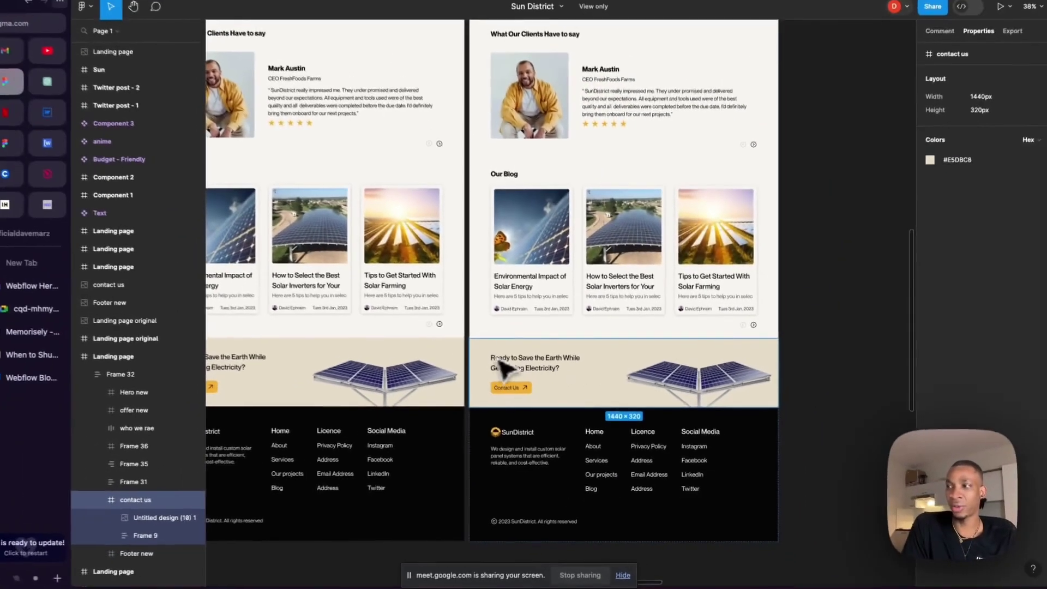
scroll(580, 362, "up", 15)
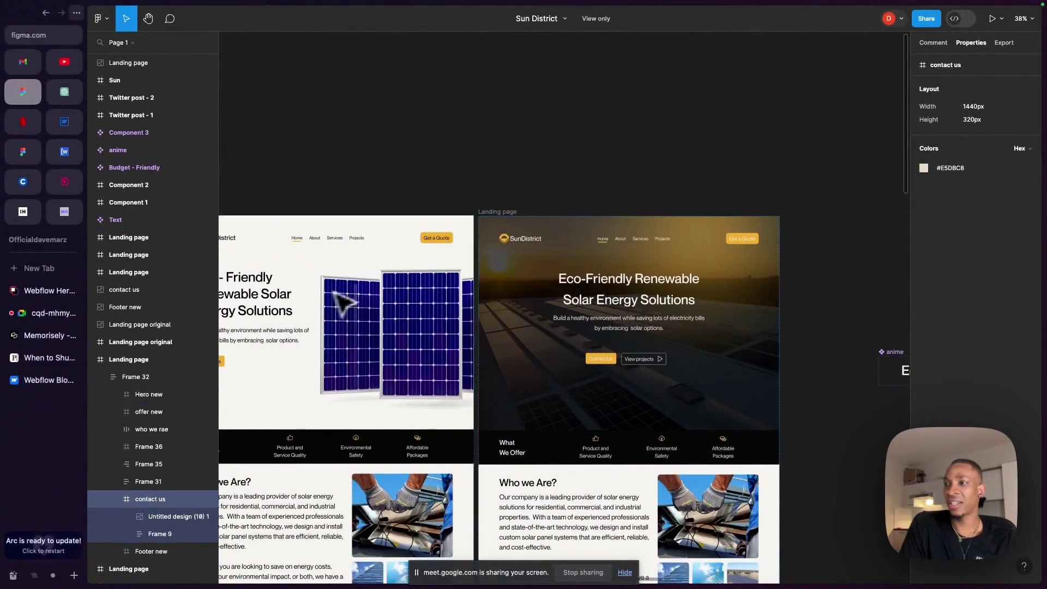
scroll(587, 354, "left", 5)
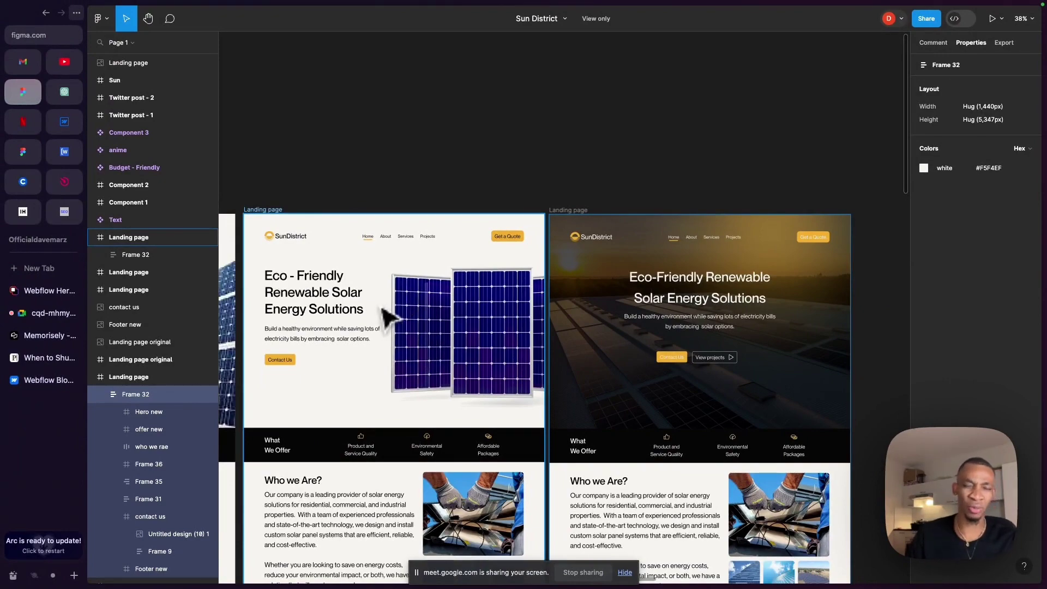
- Switch to CapCut, close the fill color options of the Webflow mentorship cover design, and hide the app
key("ctrl+Right")
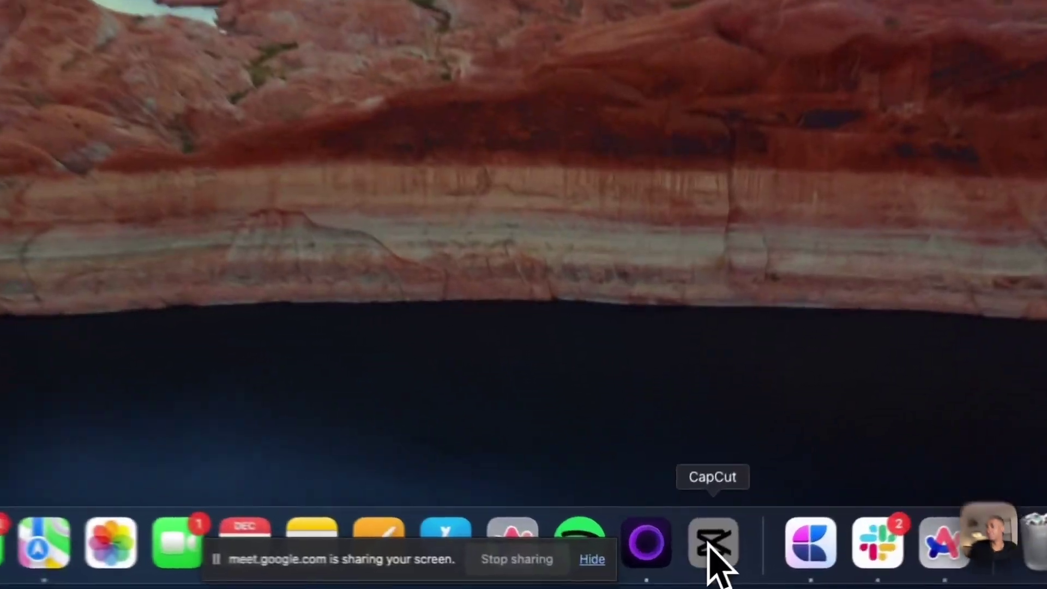
left_click(691, 563)
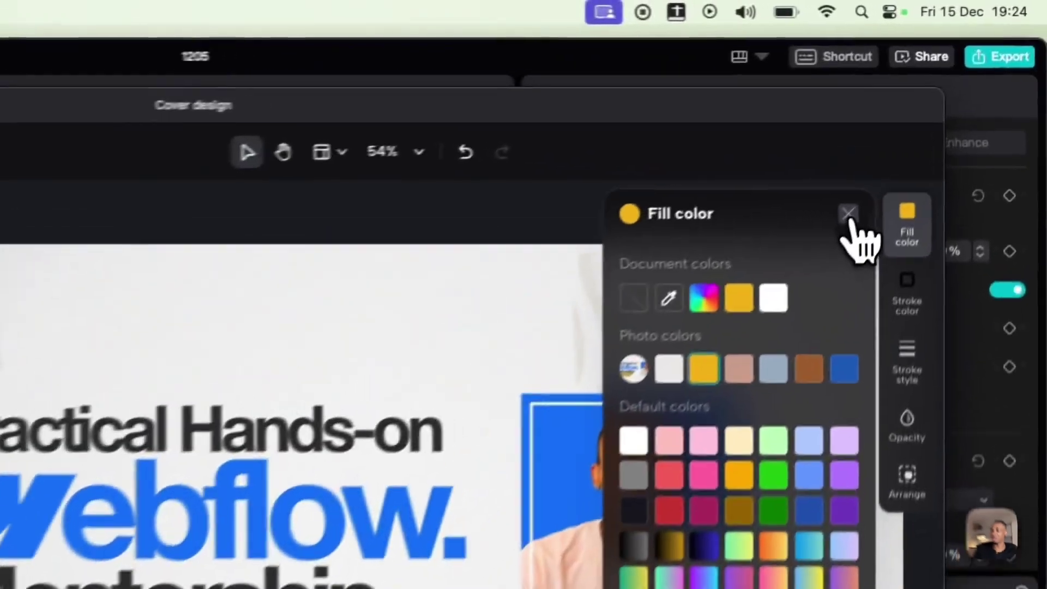
left_click(939, 115)
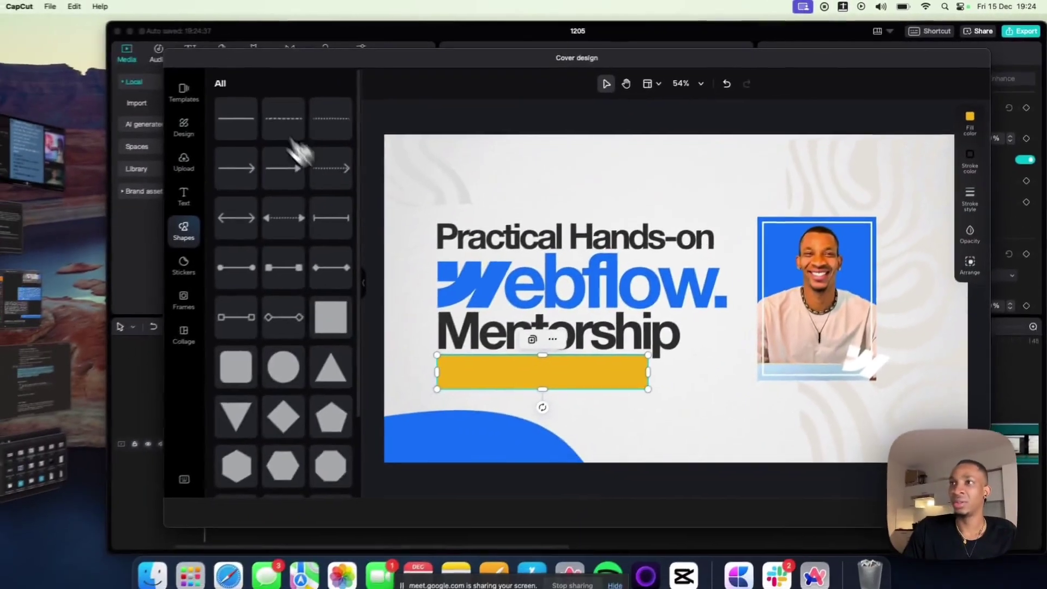
key("super+h")
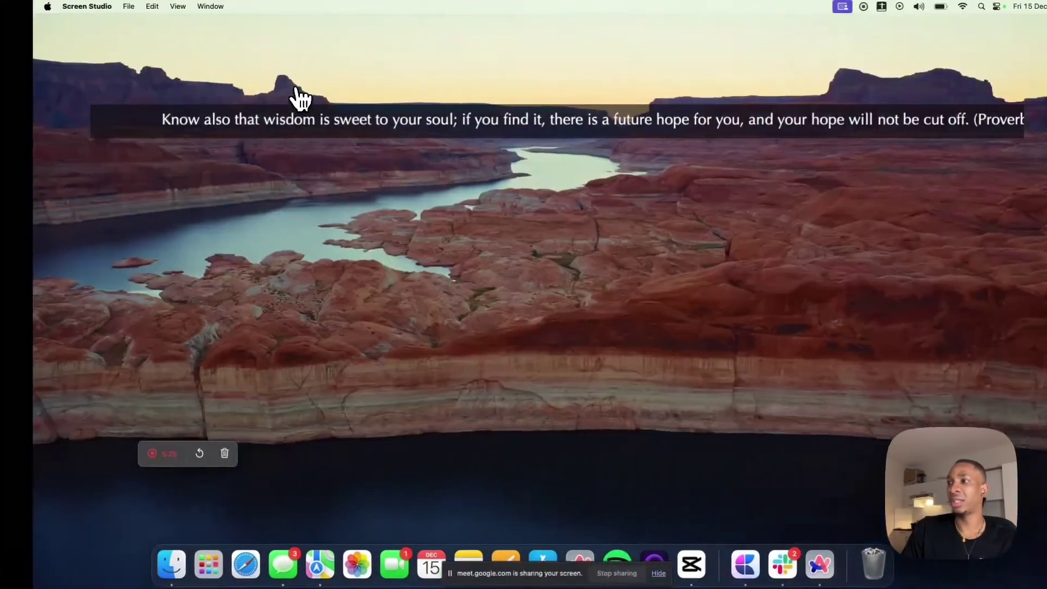
- Return to Figma and switch to the Daves class file, bringing its homepage, project and Finlab frames into view
key("ctrl+Right")
scroll(434, 280, "left", 3)
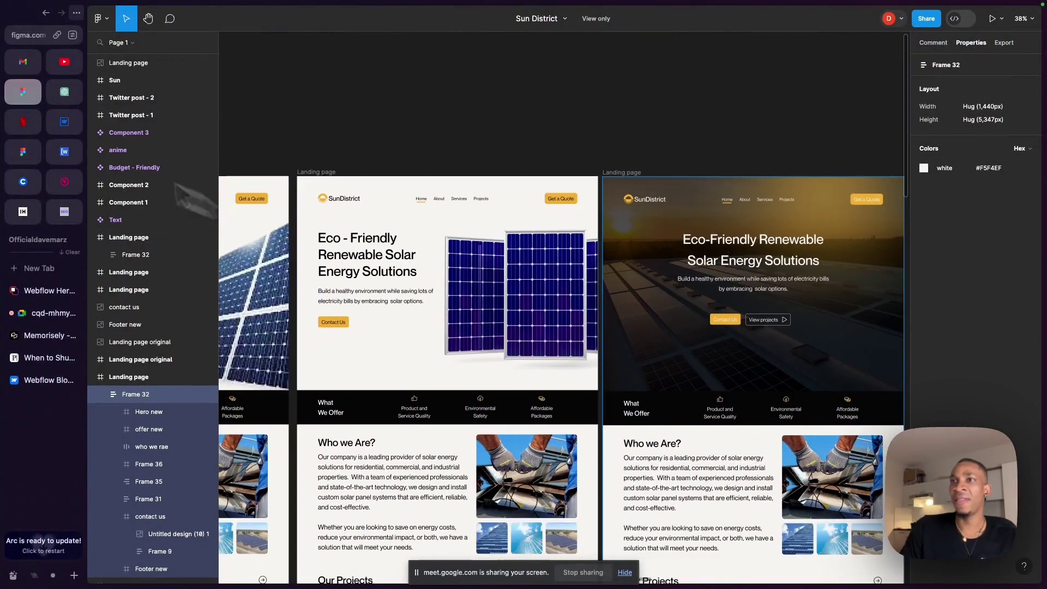
left_click(25, 166)
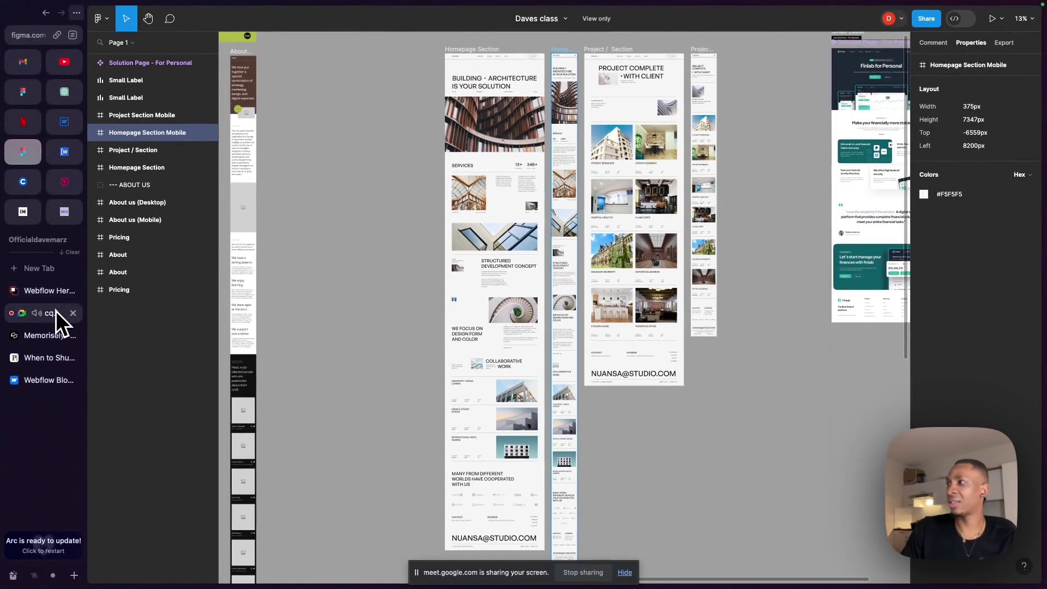
scroll(566, 304, "right", 3)
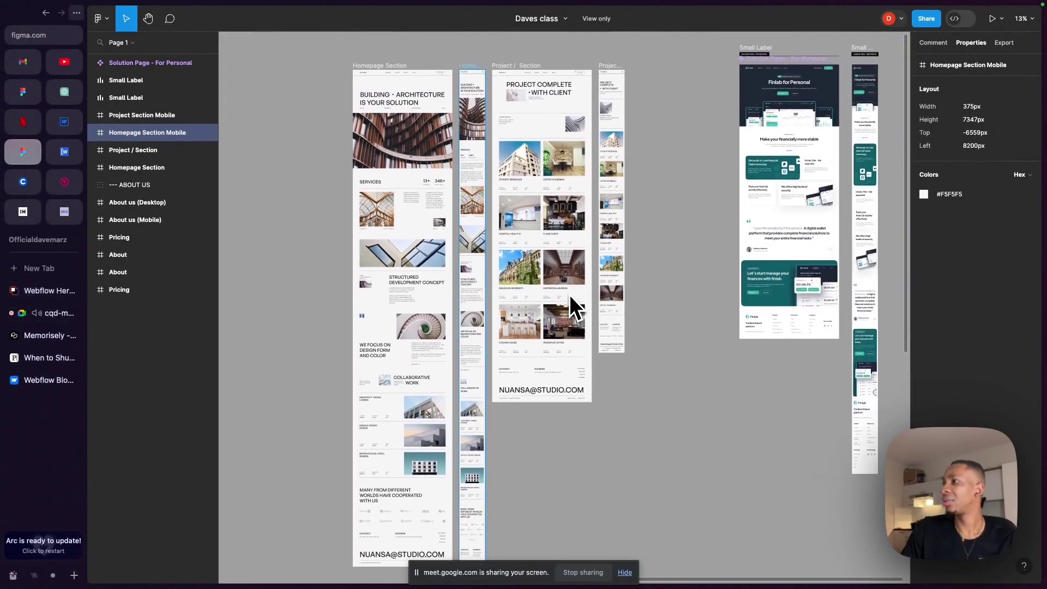
- Examine the Finlab for Personal landing page from its hero to the testimonial and return to the architecture homepage frames
scroll(833, 90, "up", 5, "ctrl")
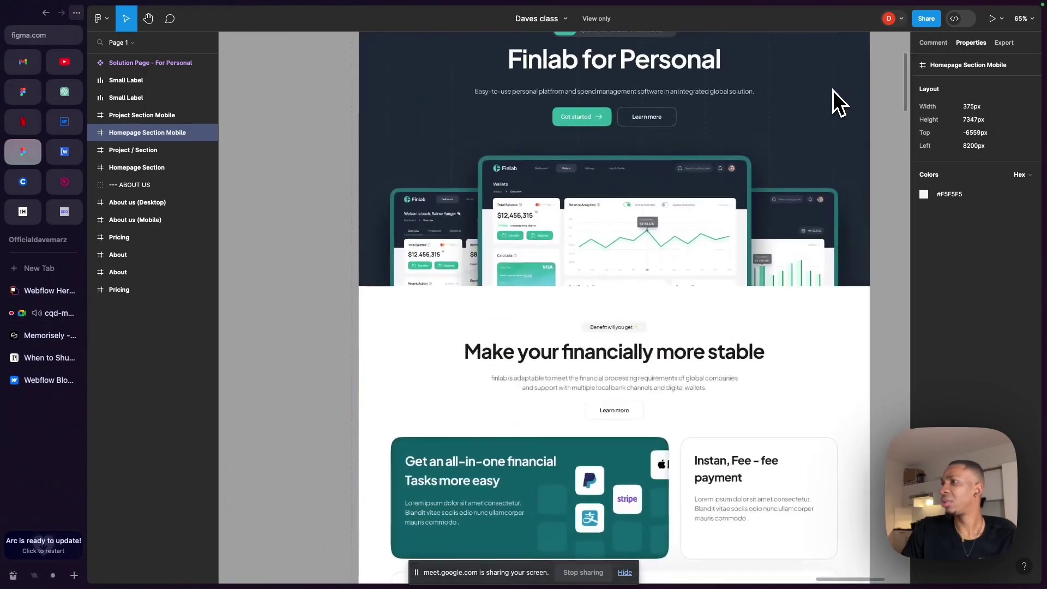
scroll(833, 90, "up", 3)
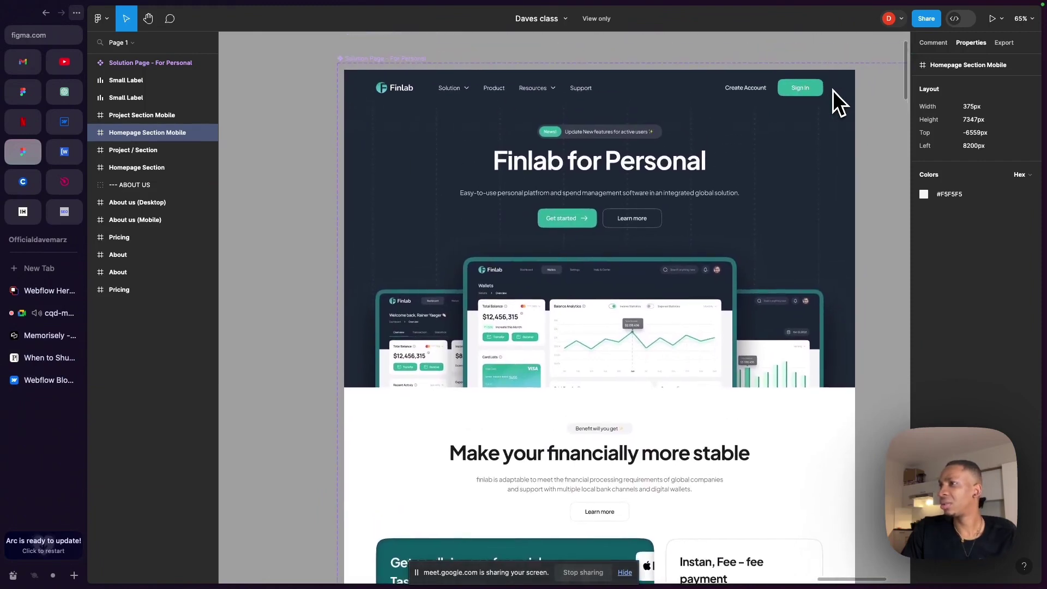
scroll(833, 90, "down", 3, "ctrl")
scroll(832, 90, "down", 1)
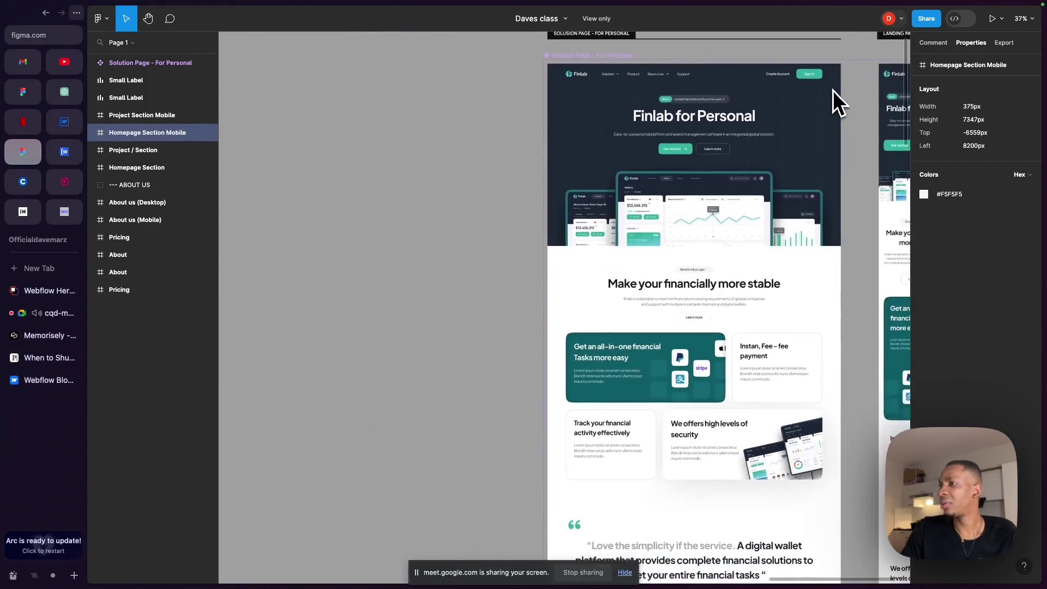
scroll(833, 90, "down", 2)
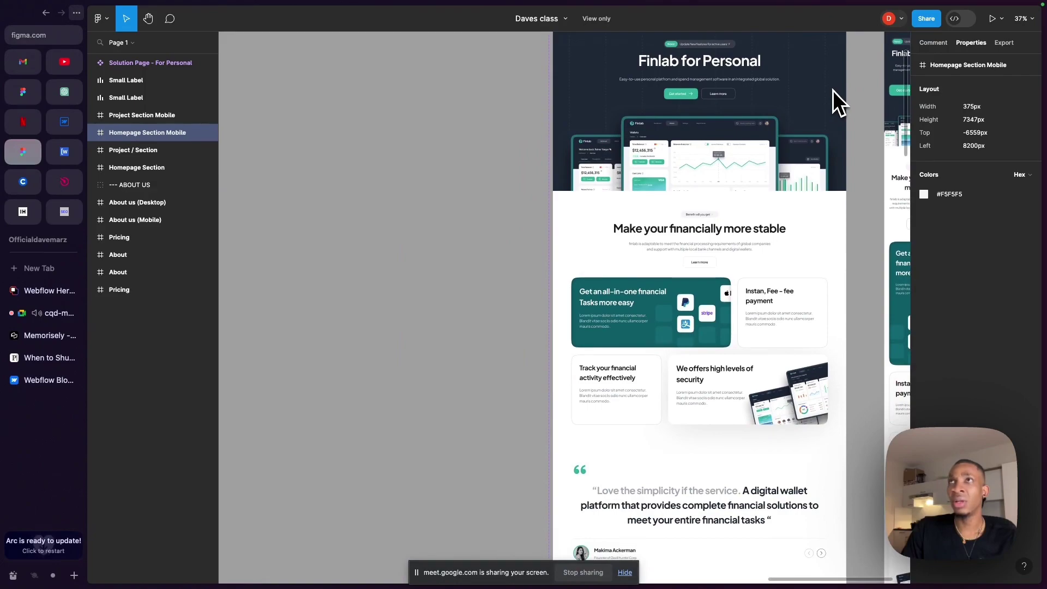
scroll(833, 90, "left", 10)
scroll(832, 90, "down", 2, "ctrl")
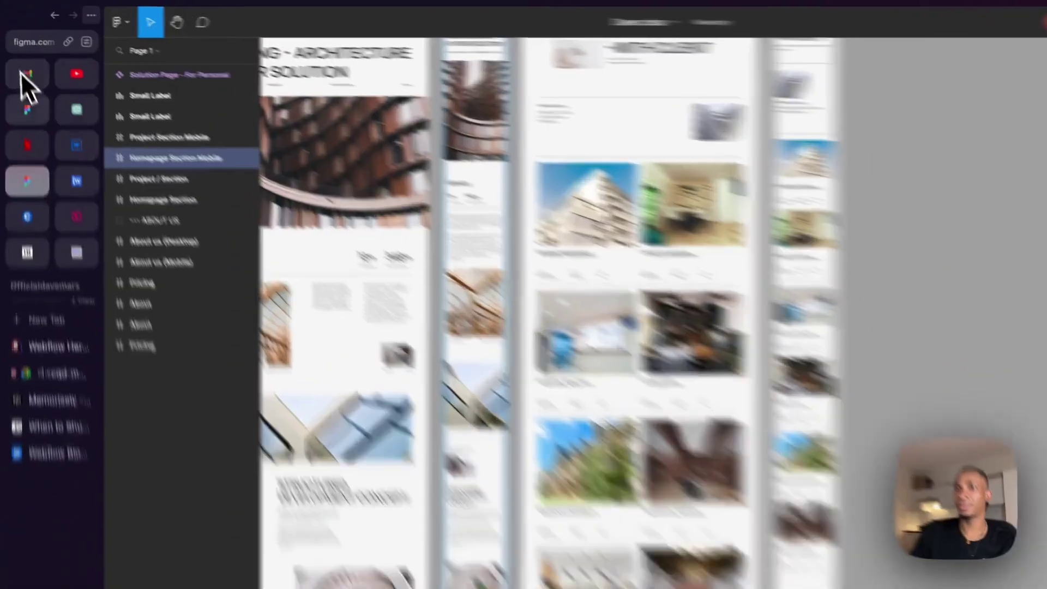
- Switch to the Sun District file and select the black footer of the landing page
left_click(23, 96)
scroll(413, 260, "down", 15)
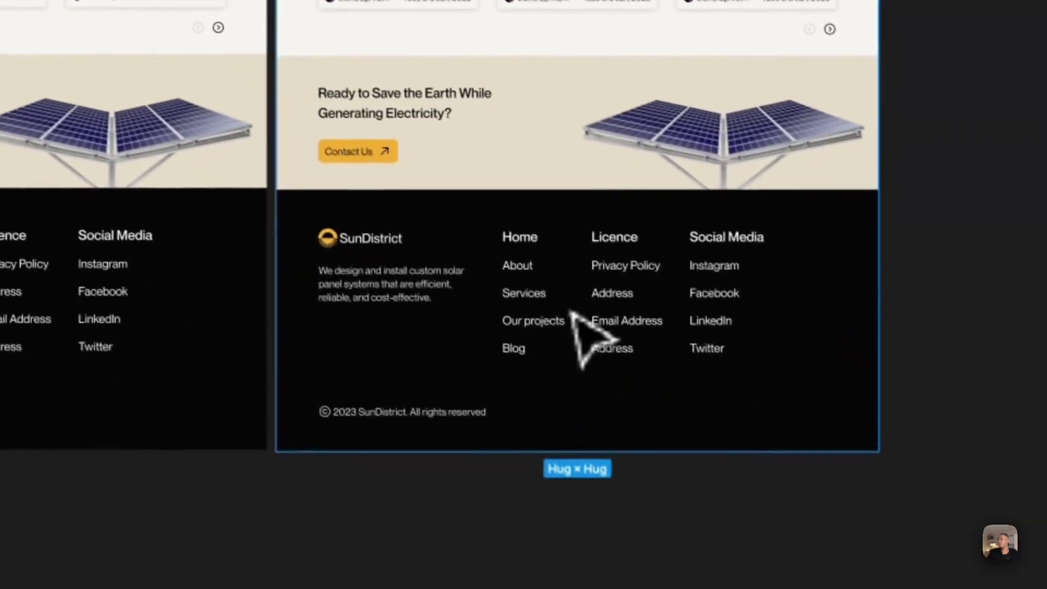
left_click(714, 433)
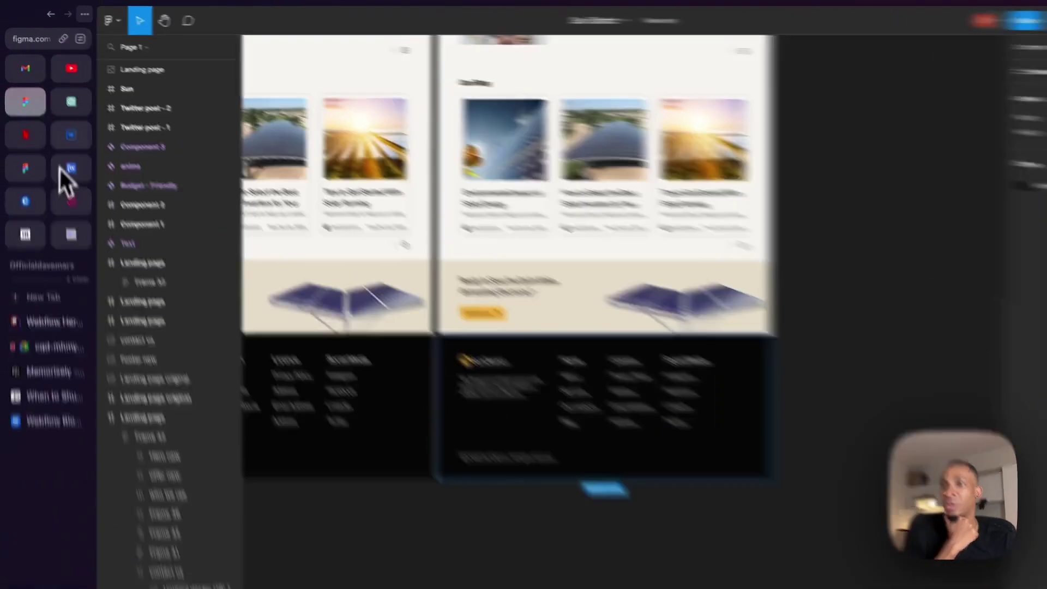
- Switch to the Webflow project, search the layout libraries for "foot" and compare the Footer Dark and Footer Light previews
left_click(64, 123)
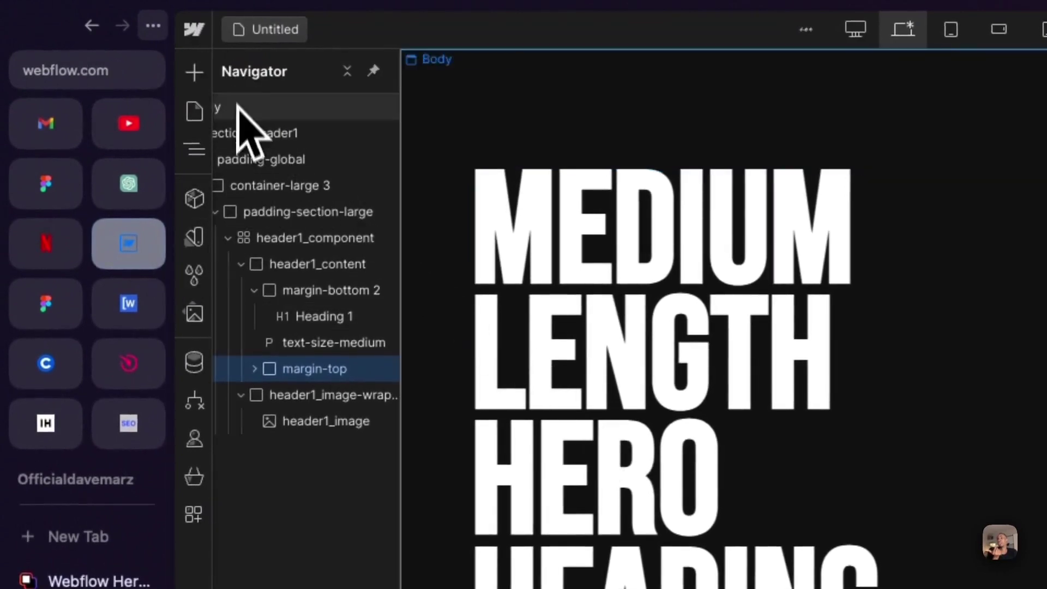
left_click(188, 81)
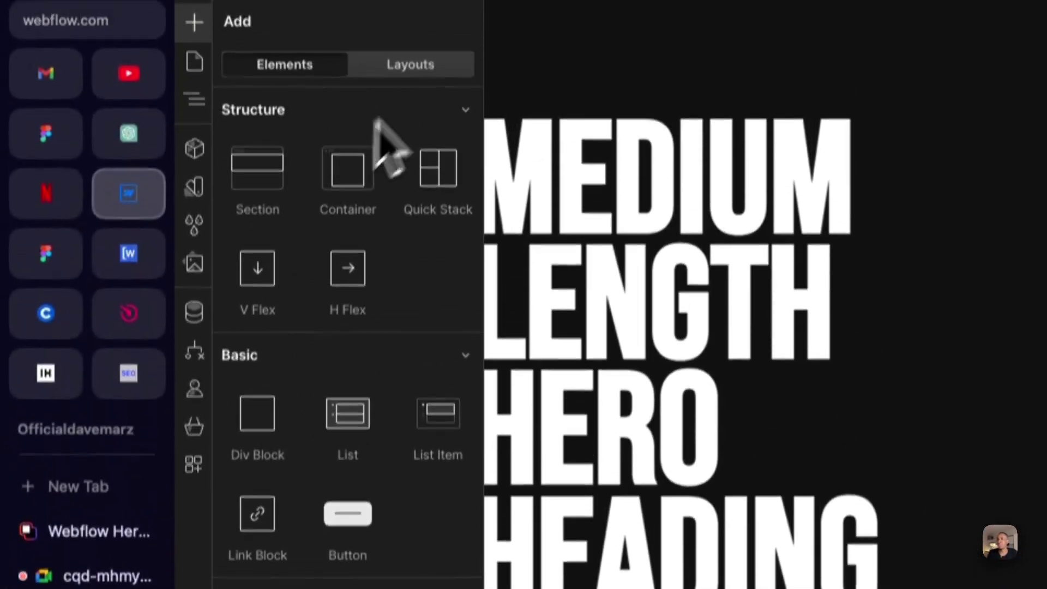
left_click(422, 121)
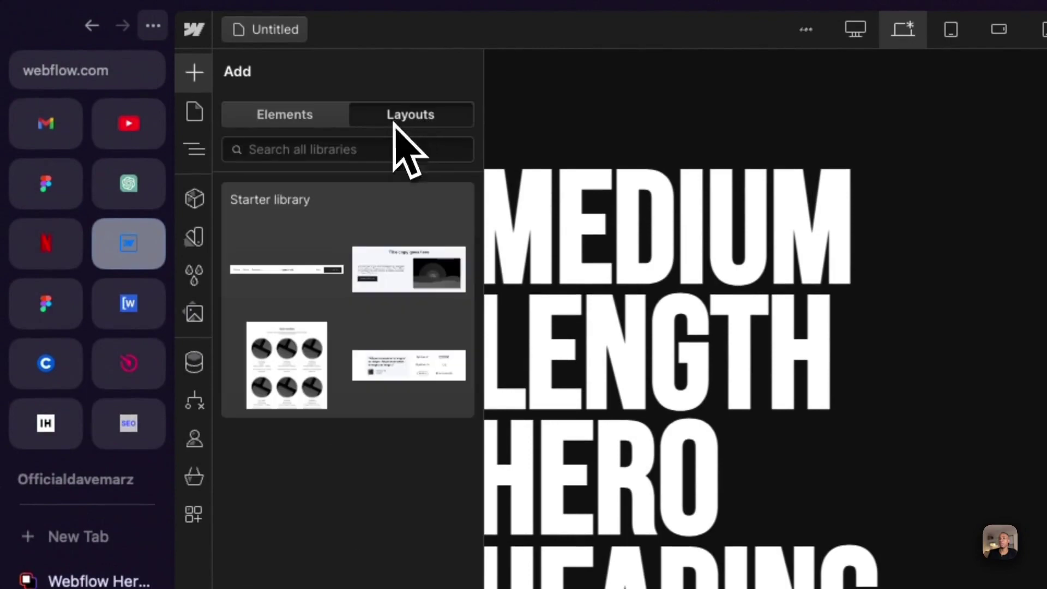
left_click(318, 146)
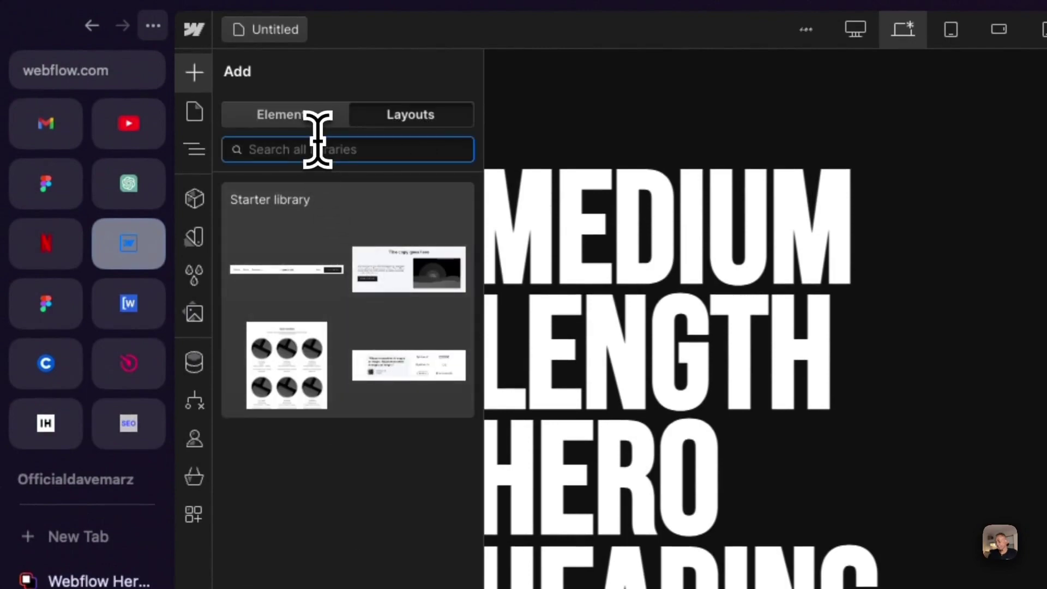
type("foot")
mouse_move(348, 255)
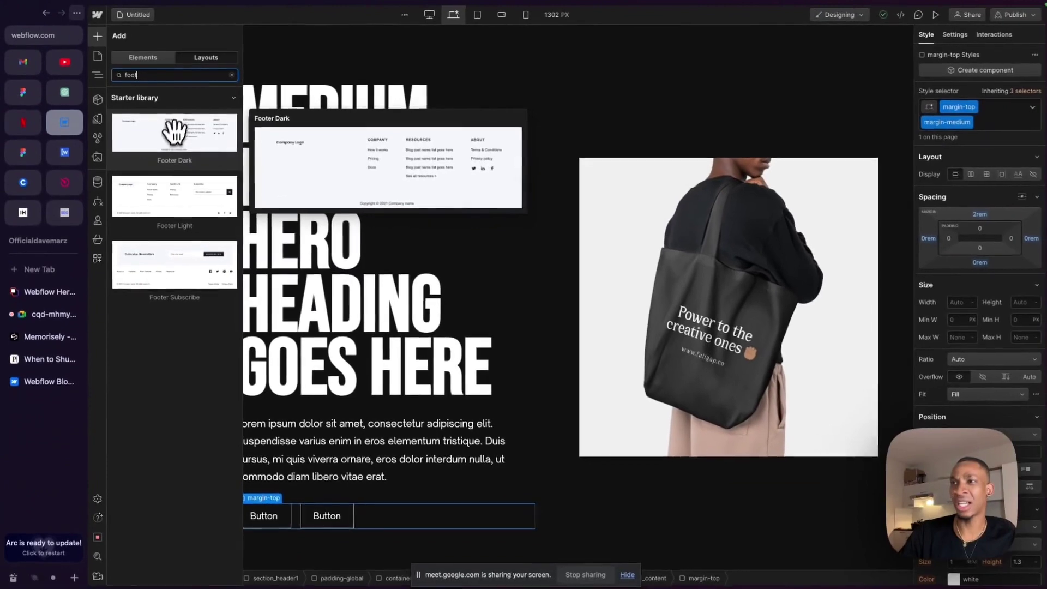
mouse_move(175, 205)
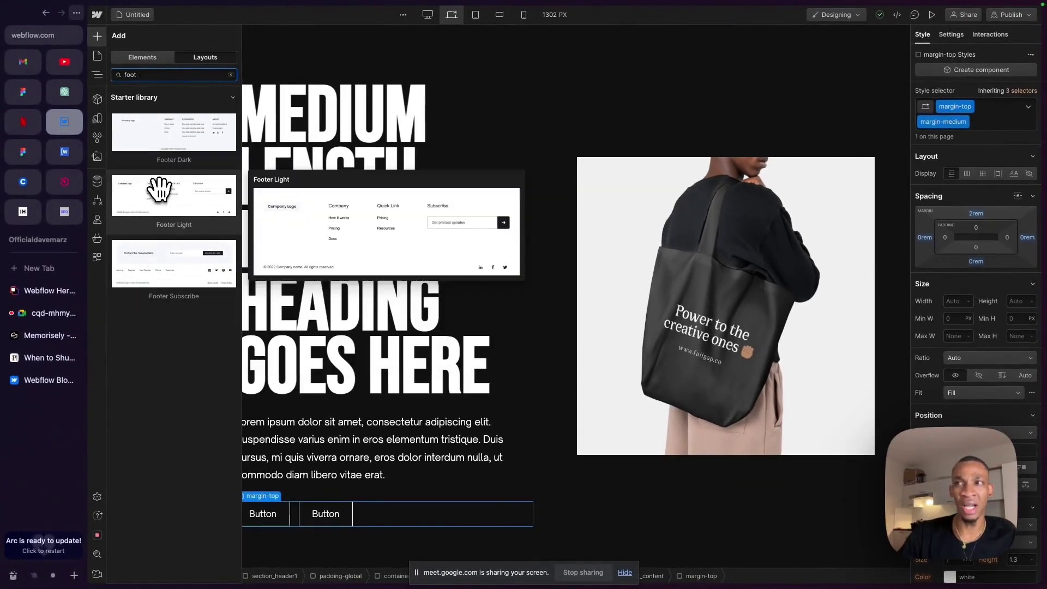
mouse_move(165, 167)
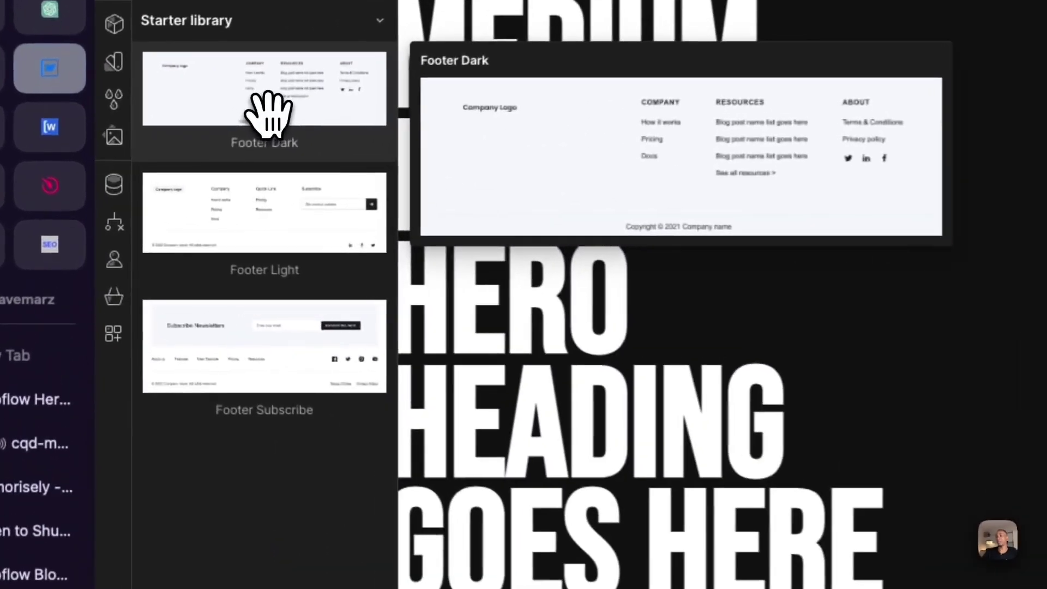
- Try placing the Footer Dark layout below the hero's two buttons, and delete it from there
left_click_drag(174, 143, 439, 335)
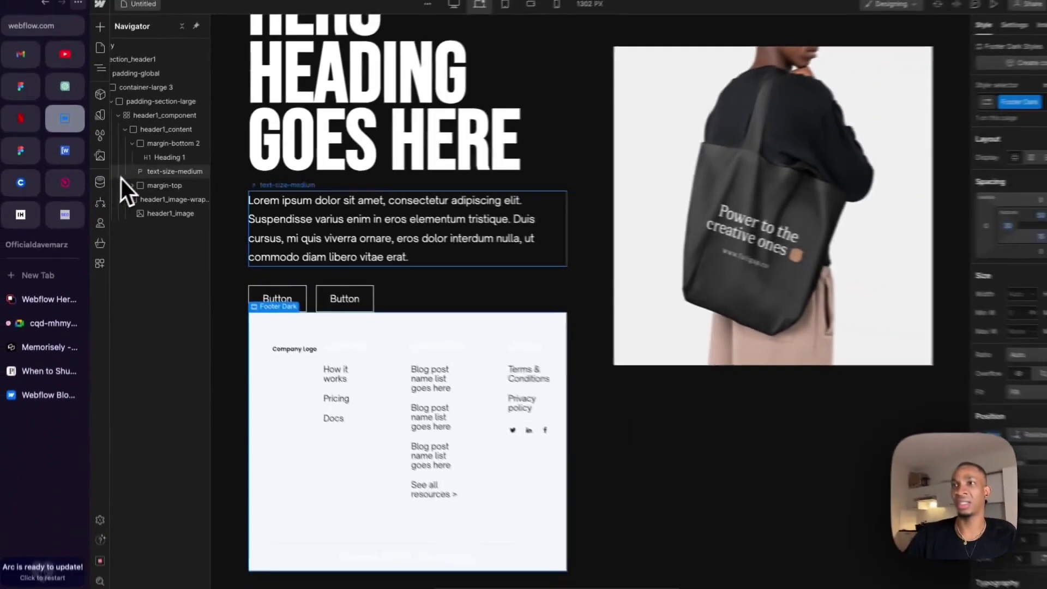
scroll(126, 124, "left", 2)
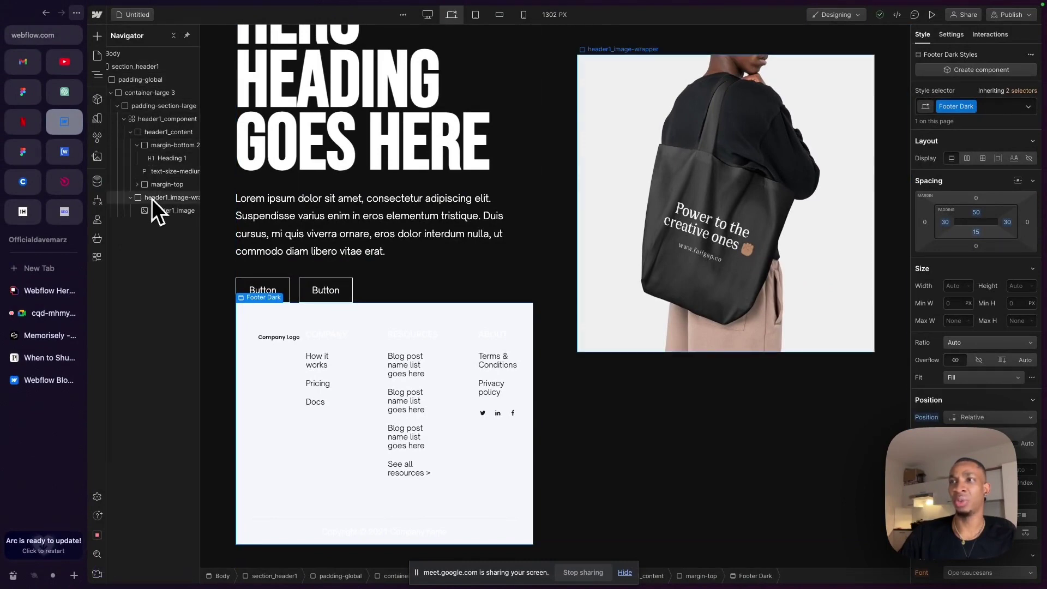
key("Delete")
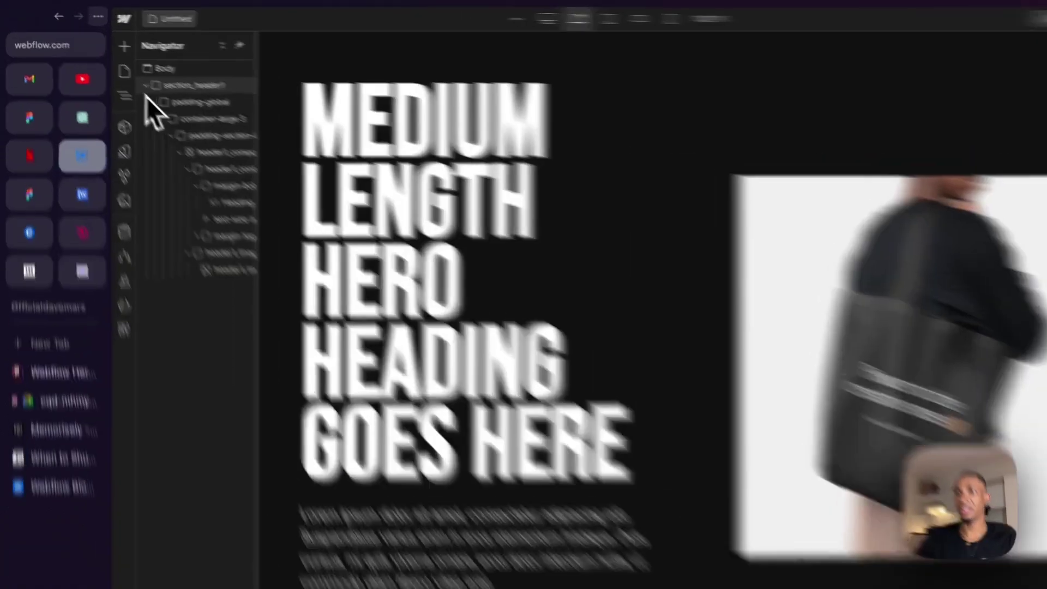
- Collapse section_header1, select the page Body and open the Starter library of layouts
left_click(114, 66)
left_click(252, 104)
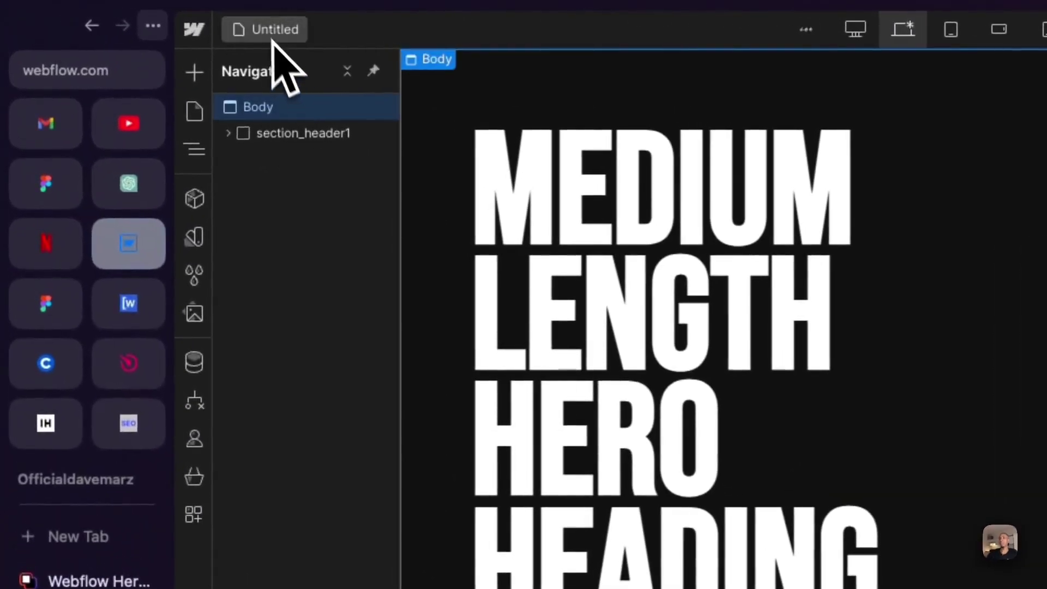
left_click(199, 76)
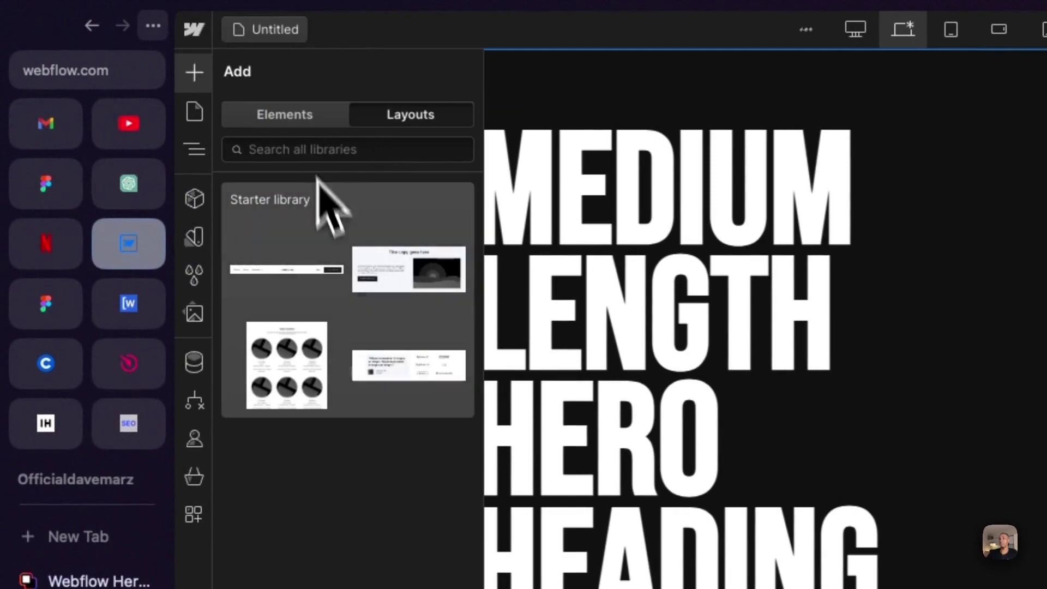
left_click(401, 346)
- Browse the Starter library's section categories and add the Footer Dark layout to the page Body
scroll(374, 432, "down", 10)
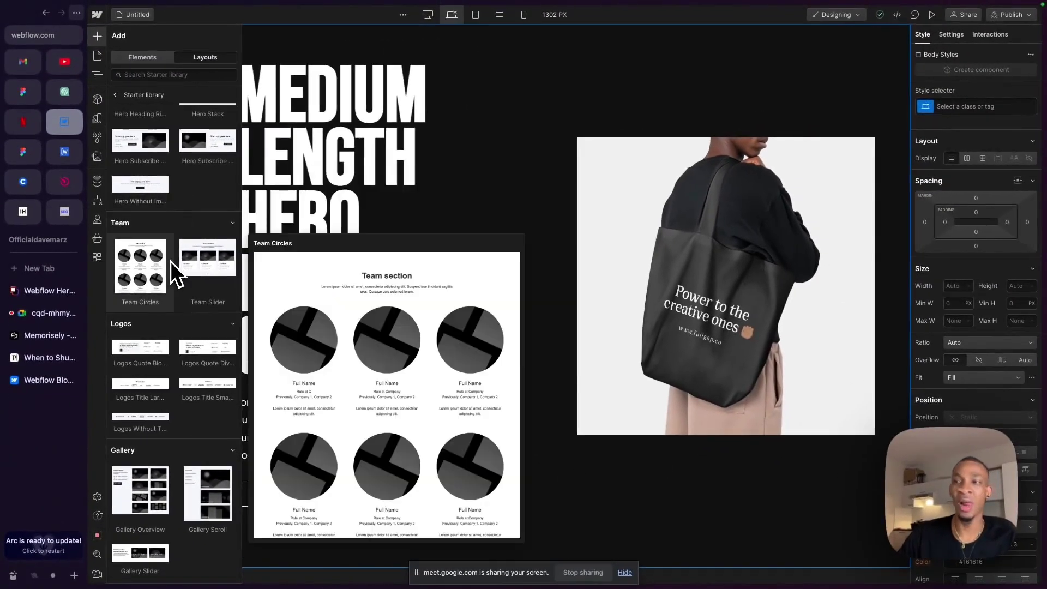
scroll(171, 260, "down", 5)
scroll(181, 320, "down", 5)
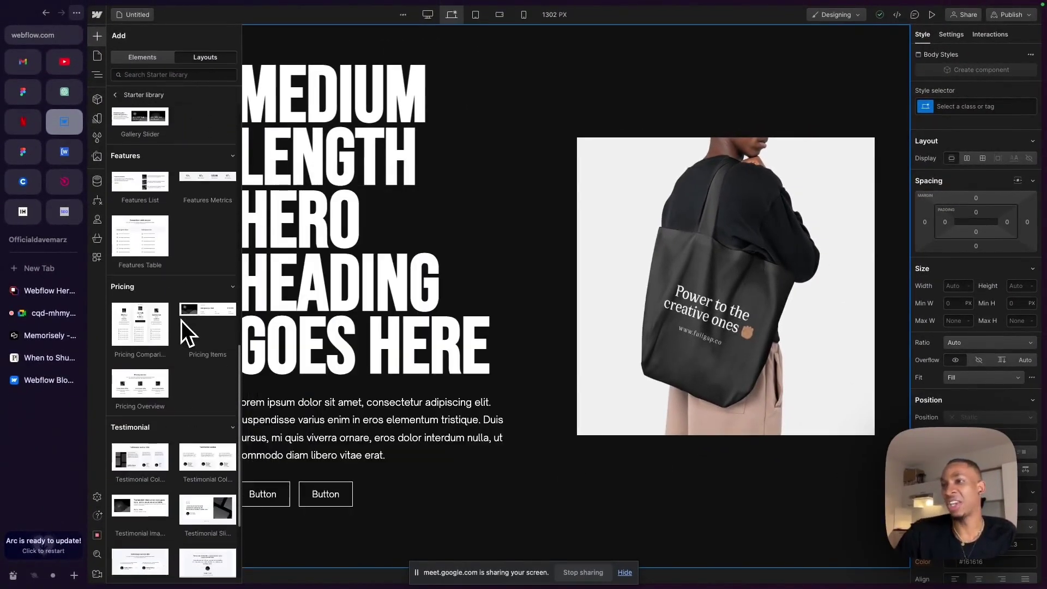
mouse_move(148, 230)
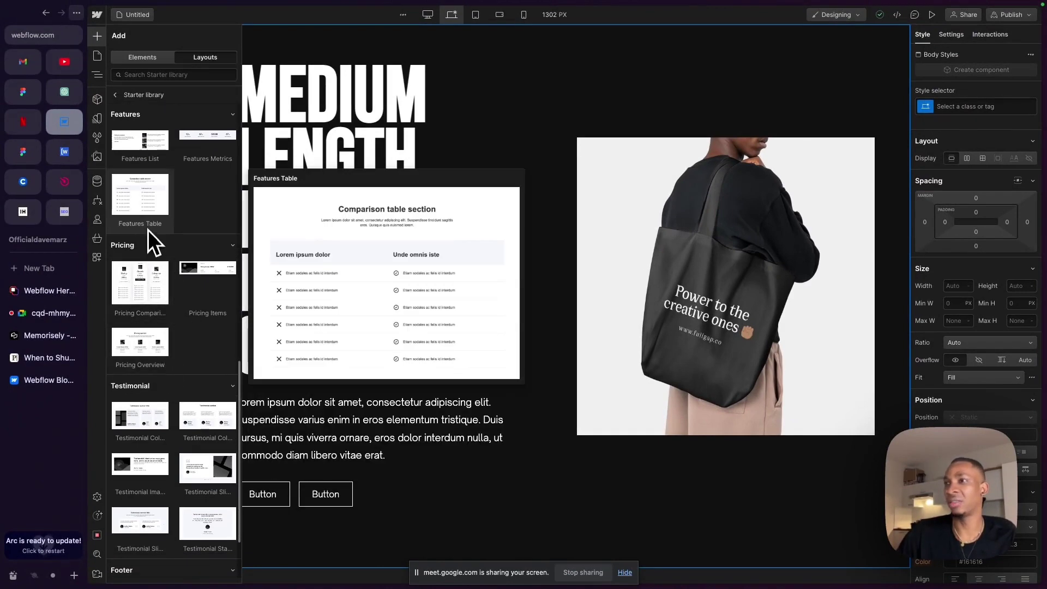
scroll(157, 377, "down", 2)
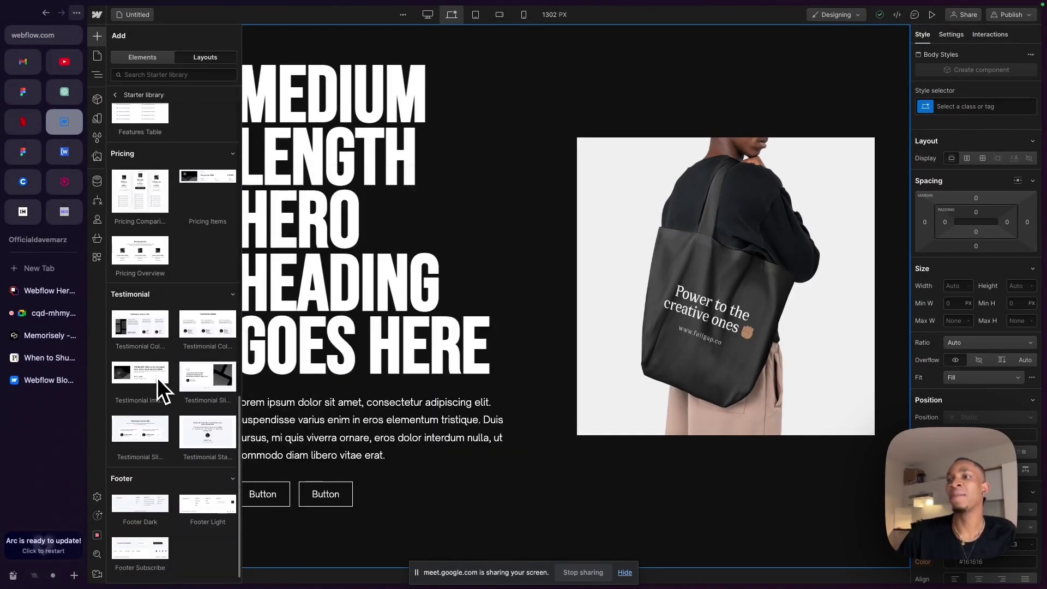
mouse_move(159, 428)
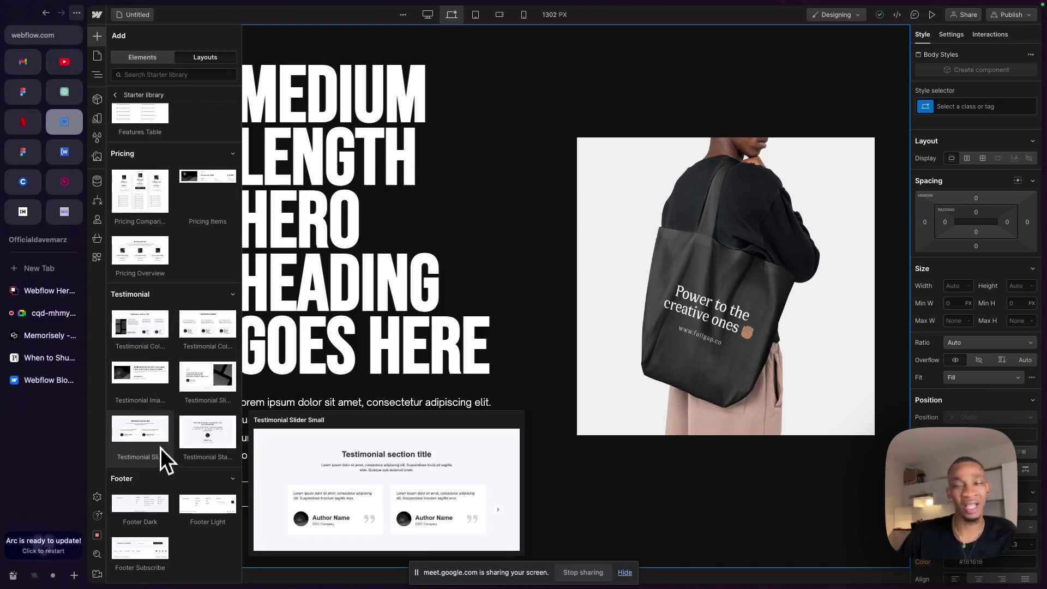
mouse_move(157, 485)
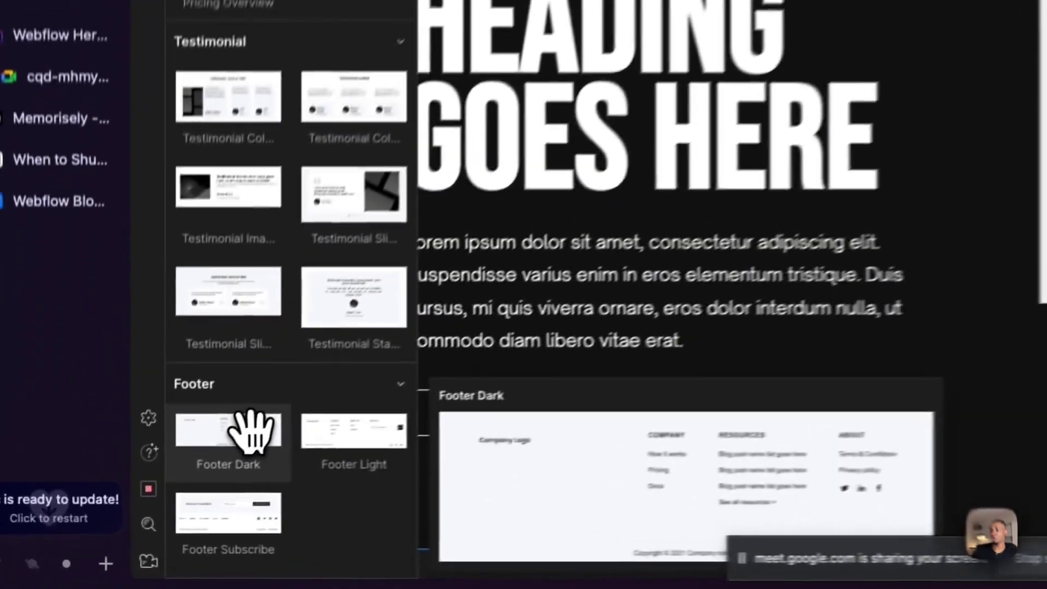
left_click(154, 497)
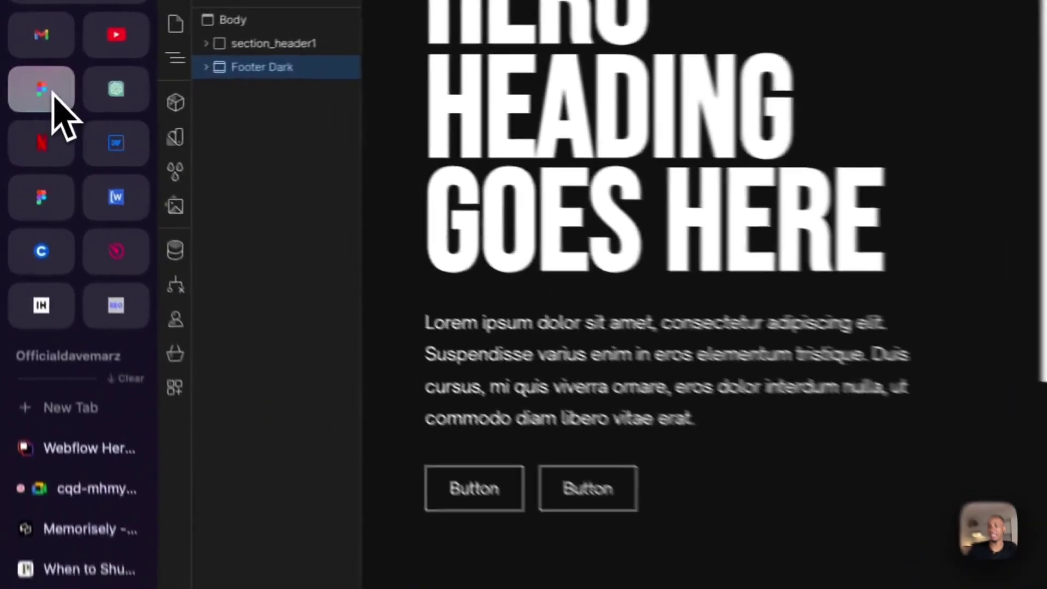
- Compare the Sun District footer in Figma with the Webflow footer's About and Resources blocks, and select the whole Footer Dark section
left_click(41, 89)
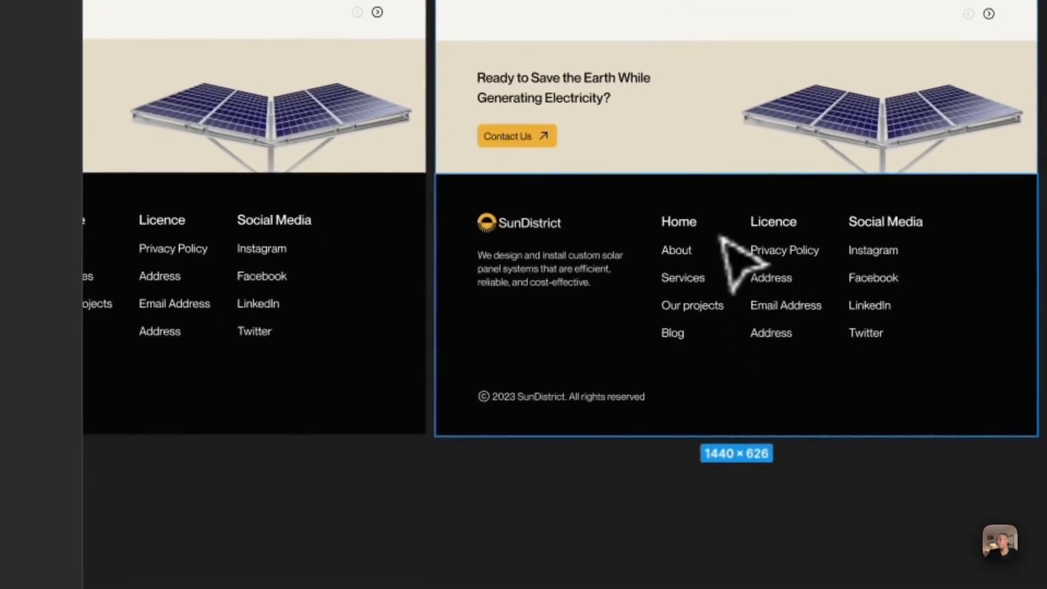
left_click(704, 242)
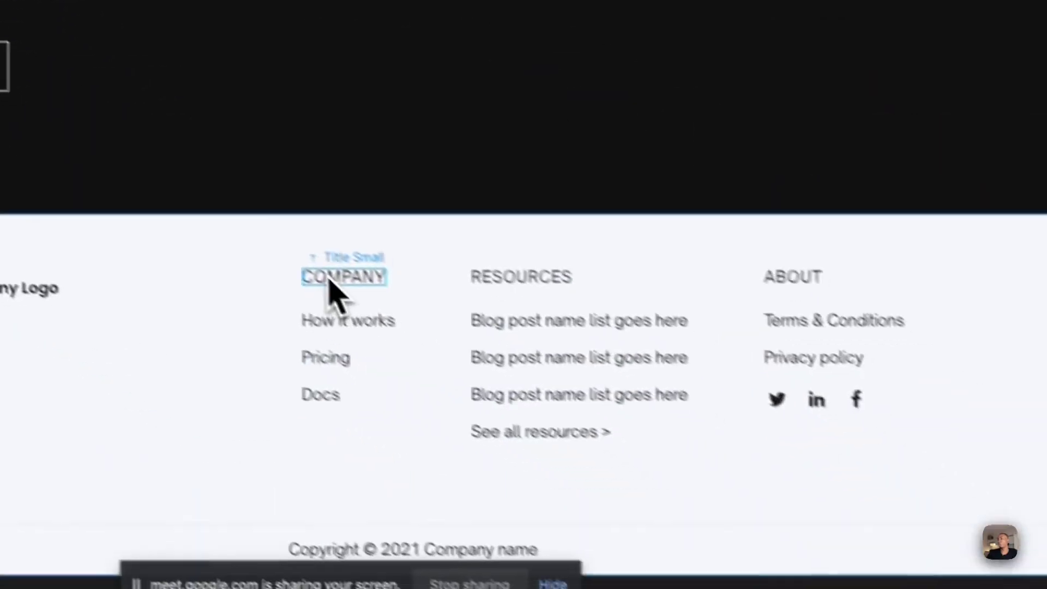
left_click(480, 256)
left_click(770, 273)
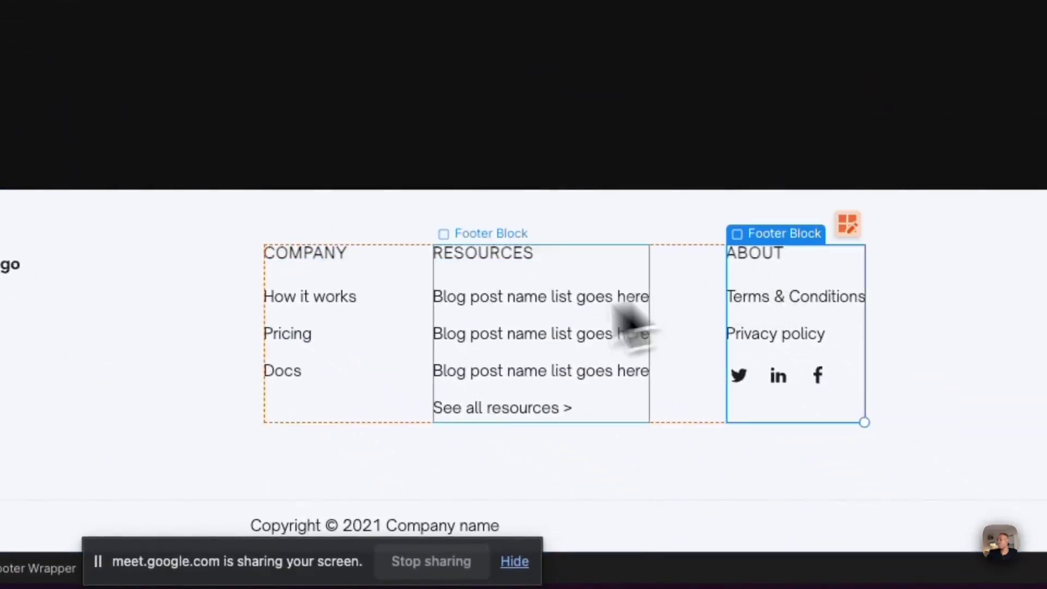
left_click(457, 322)
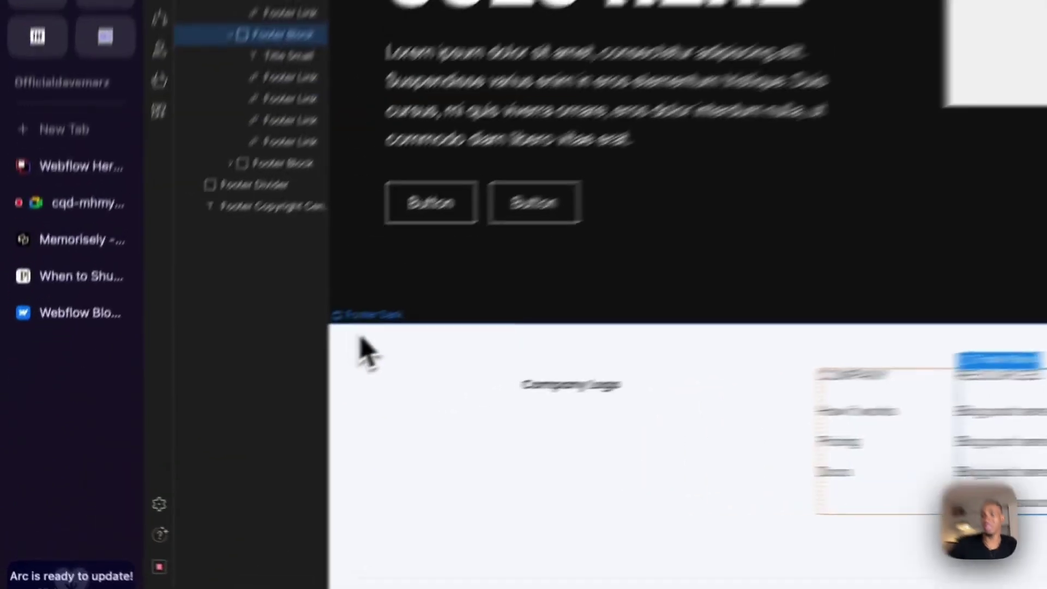
left_click(450, 325)
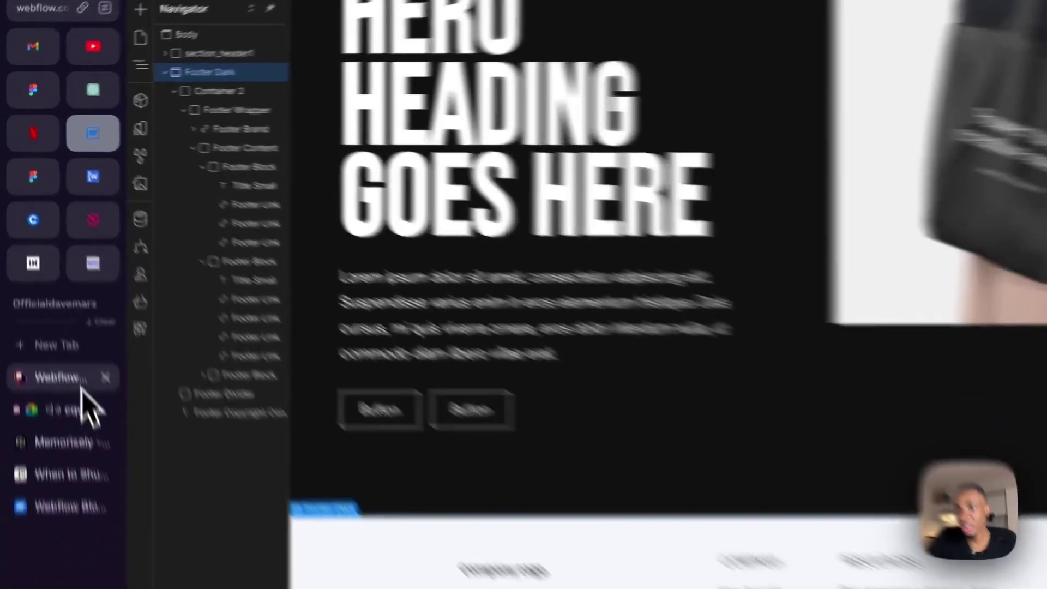
- Look through the Relume hero header library, Webflow project and Memorisely homepage, and return to the Sun District file in Figma
key("super+bracketleft")
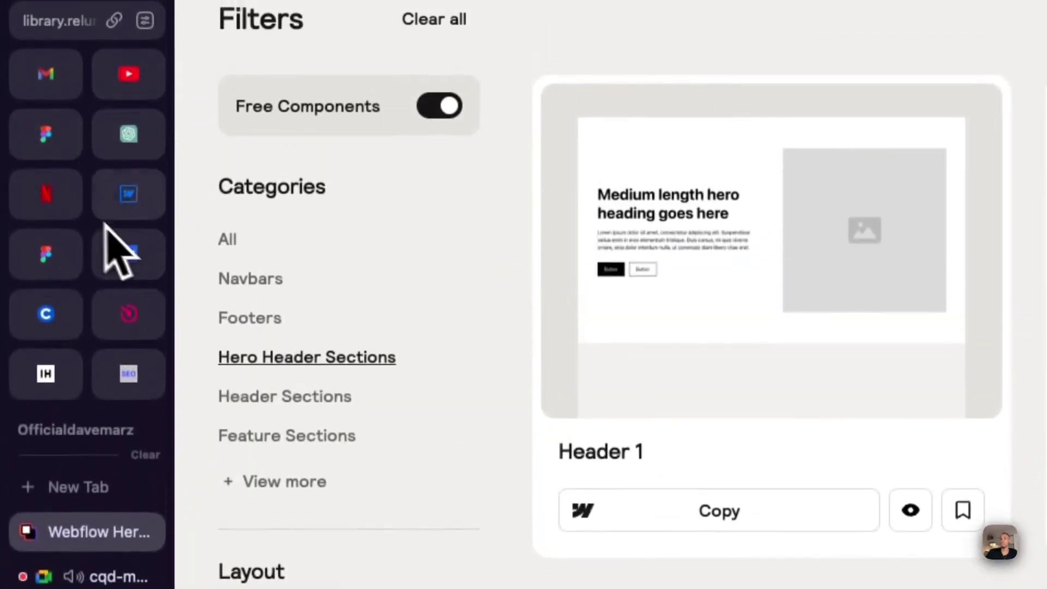
left_click(135, 176)
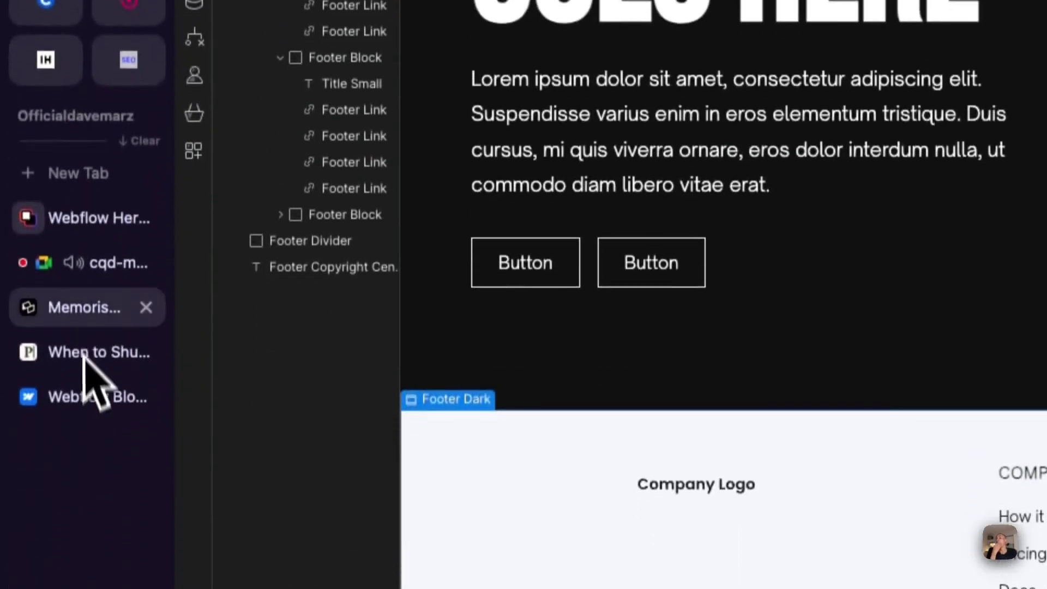
left_click(82, 302)
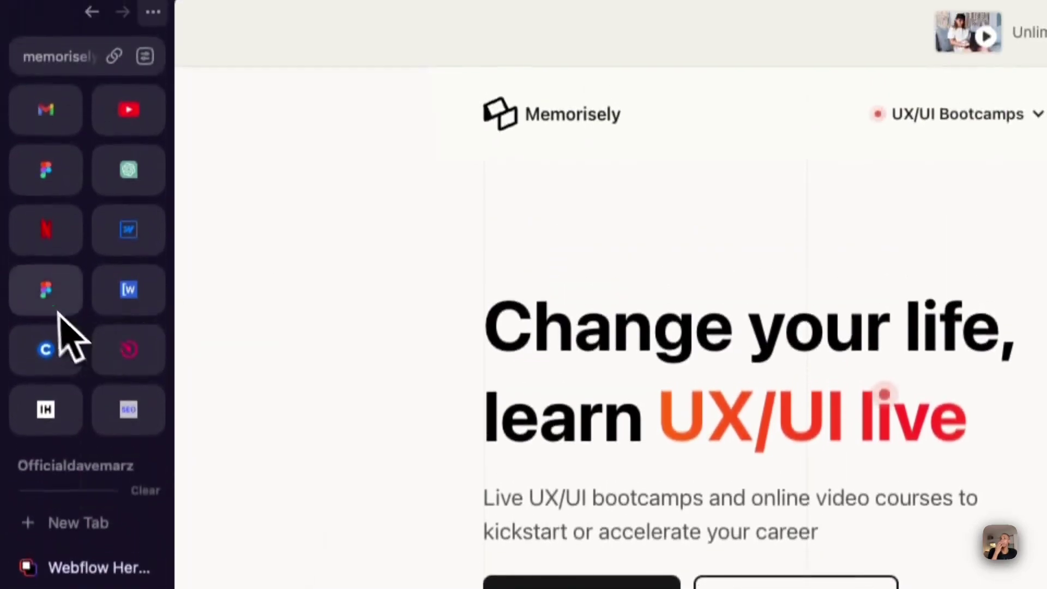
left_click(46, 188)
left_click(47, 188)
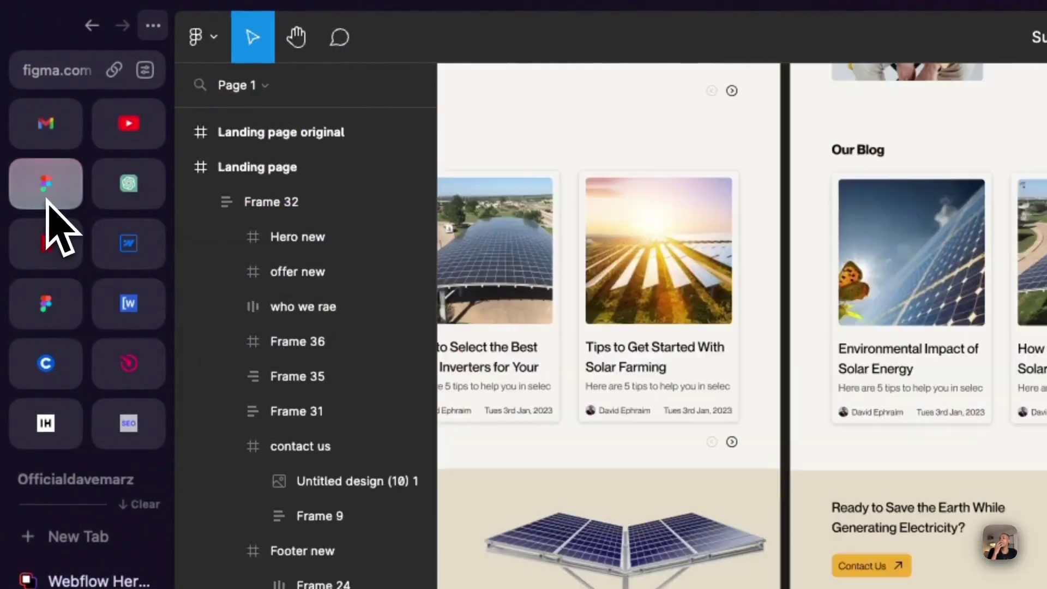
- Review the Sun District landing page from hero to blog and select its What We Offer section
scroll(538, 322, "up", 5)
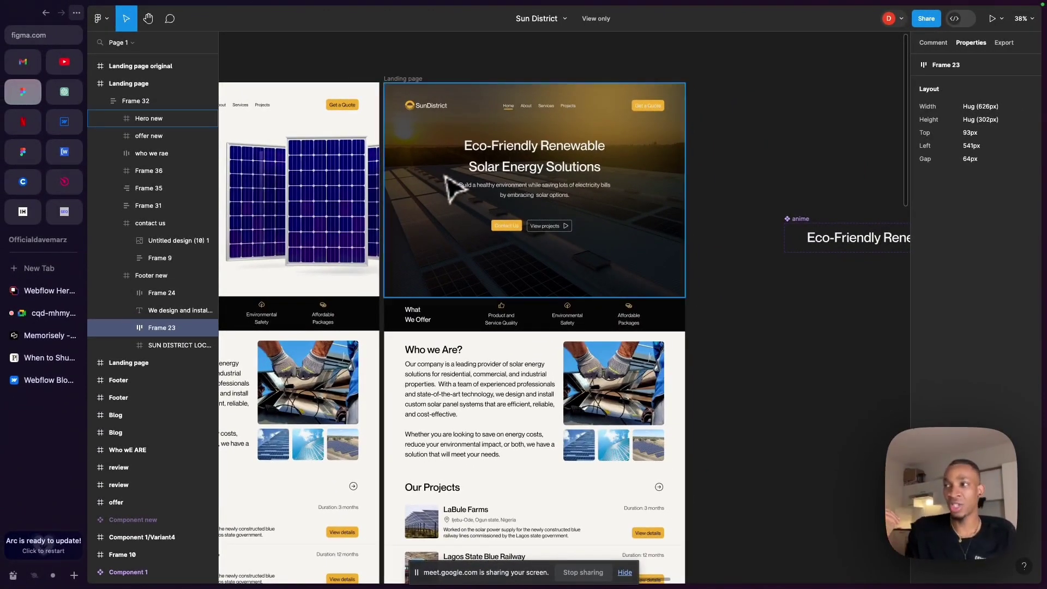
scroll(454, 188, "down", 5)
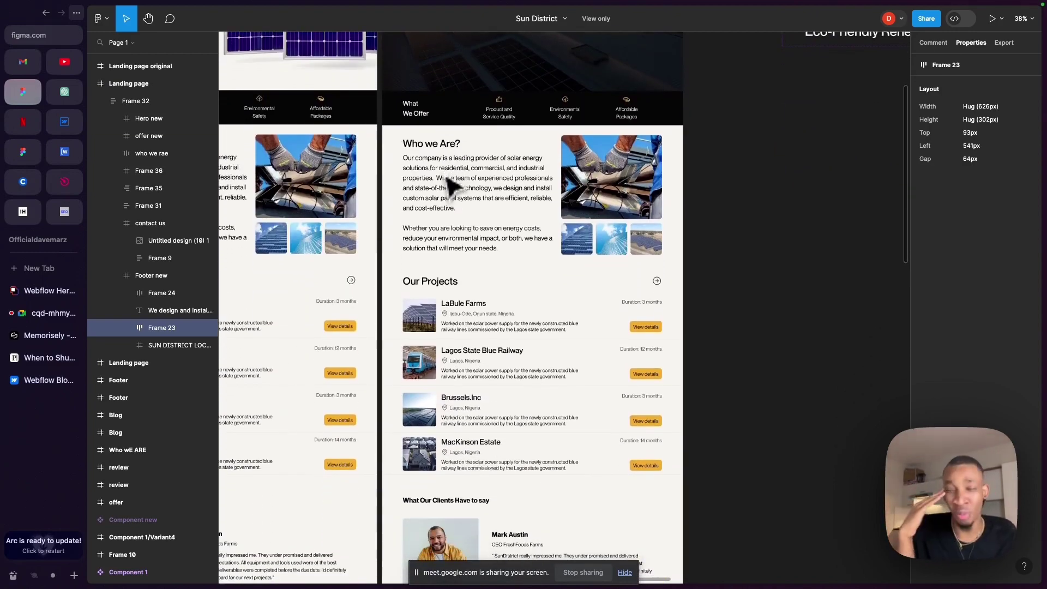
scroll(453, 188, "down", 5)
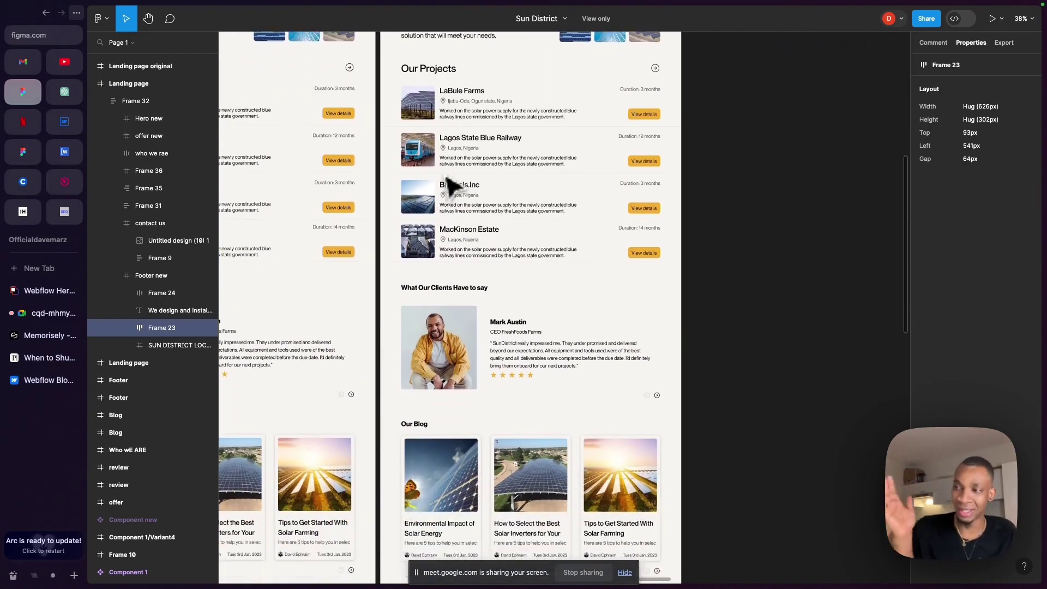
scroll(453, 188, "down", 1)
scroll(453, 188, "up", 2)
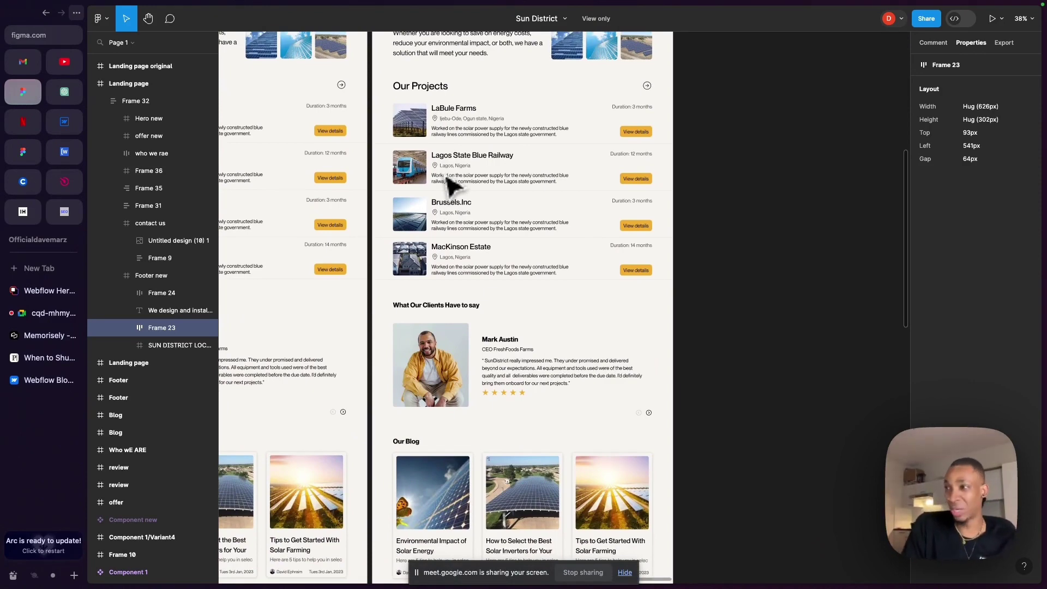
scroll(453, 185, "up", 5)
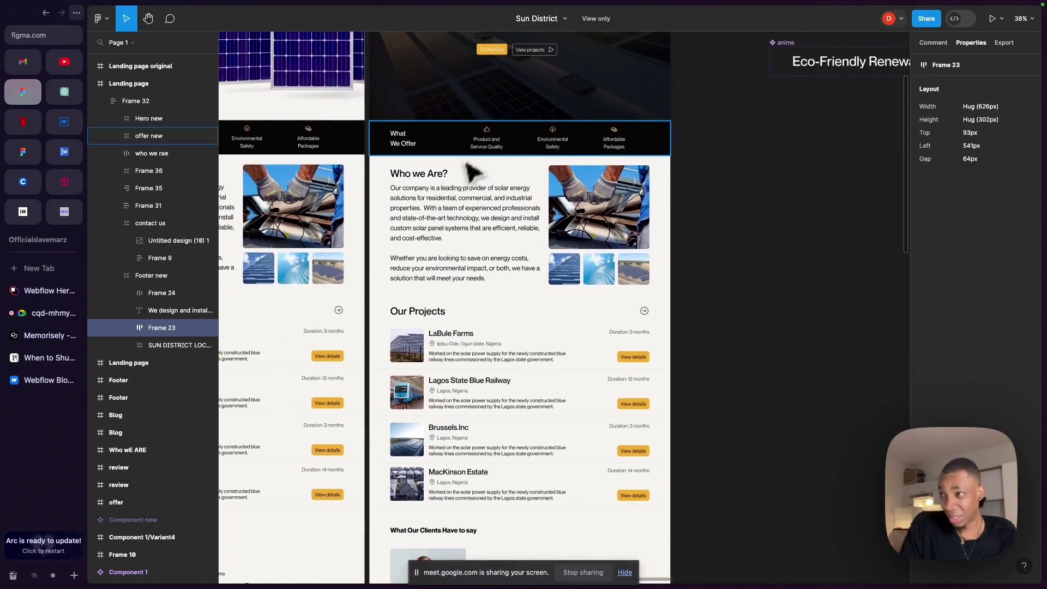
left_click(473, 152)
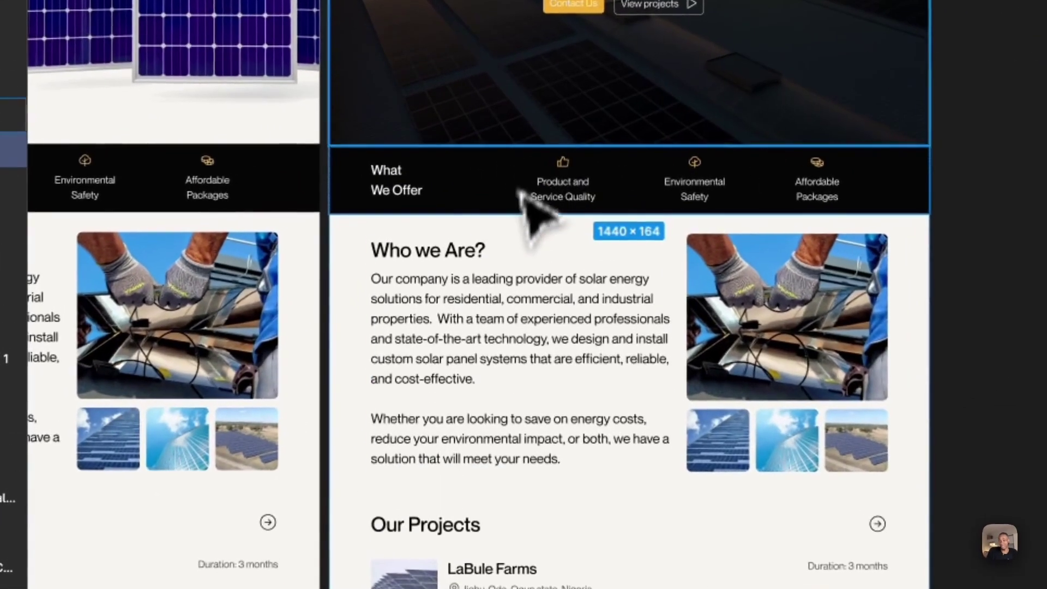
- Turn on Dev Mode for the Sun District file and inspect the landing page's testimonial, blog, contact and footer sections
scroll(551, 483, "down", 5)
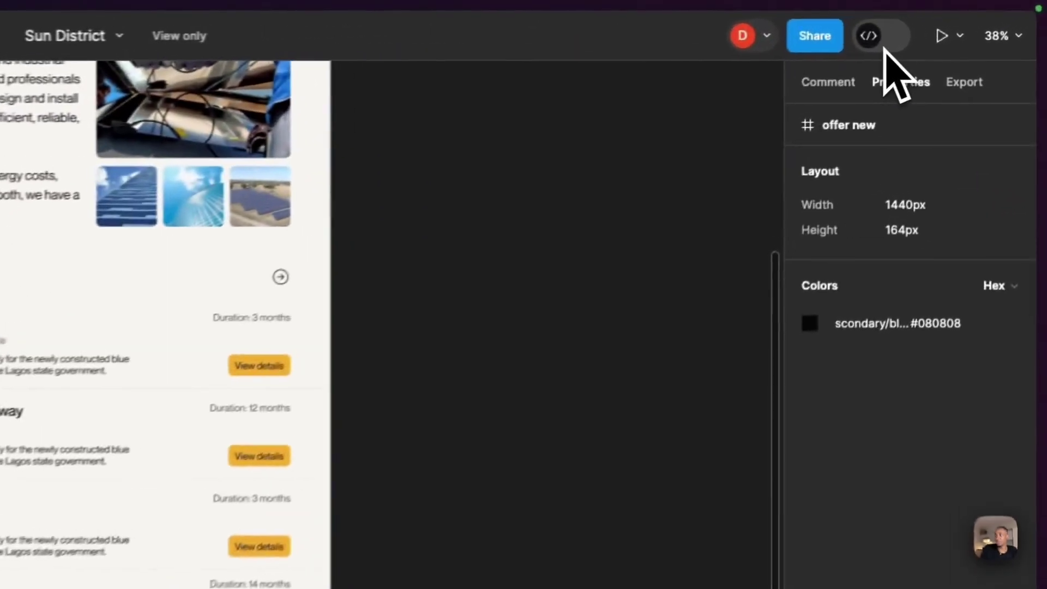
left_click(954, 19)
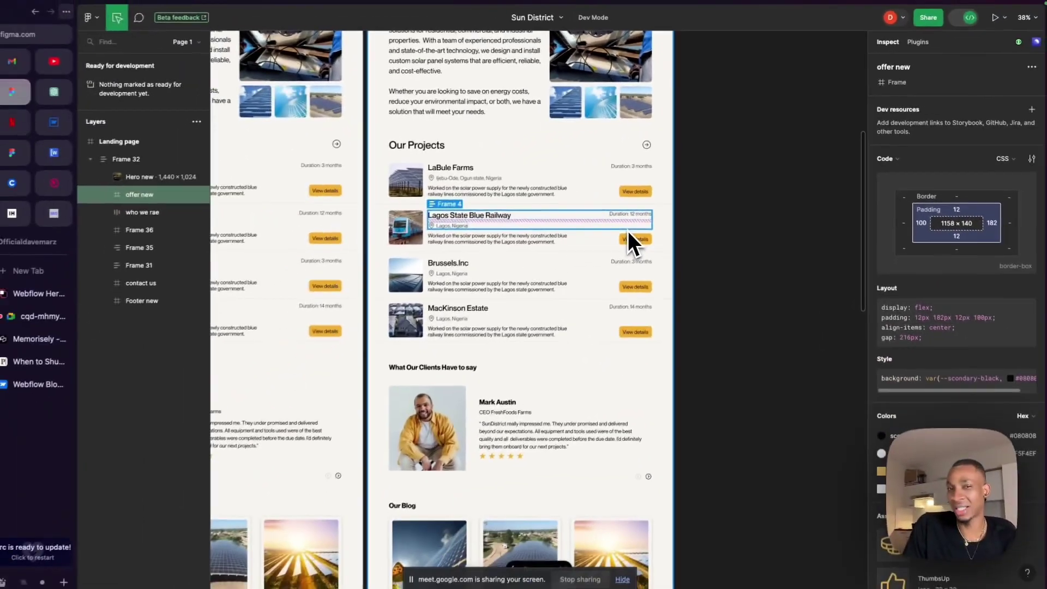
scroll(577, 384, "down", 3)
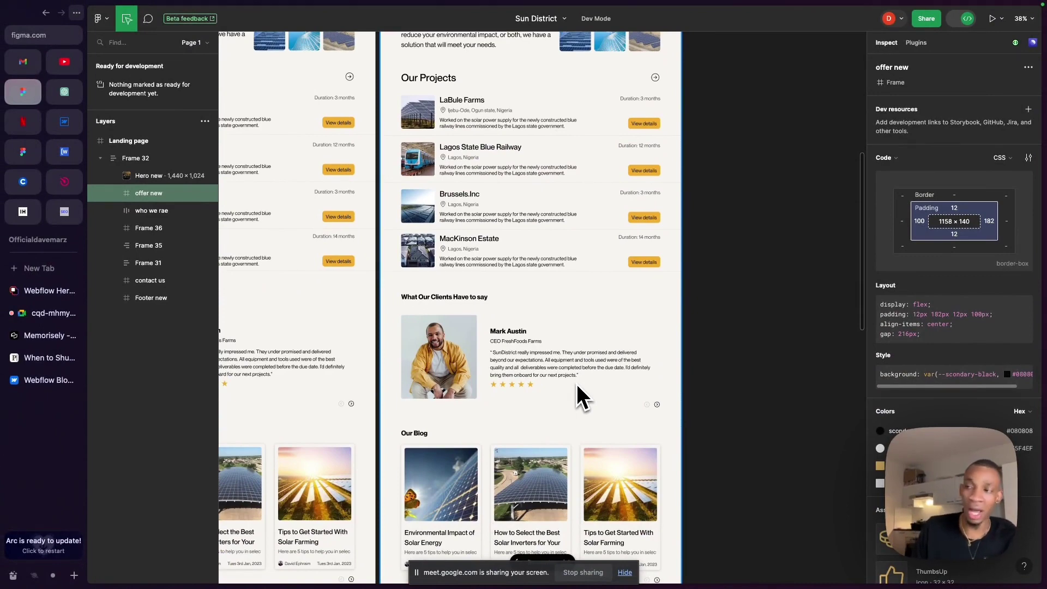
scroll(576, 384, "down", 5)
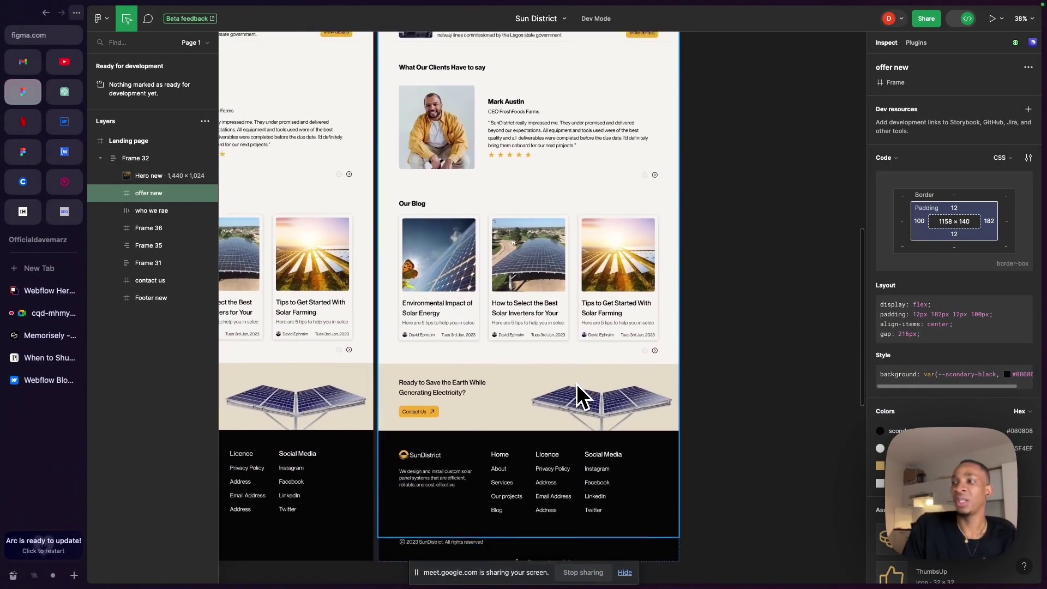
scroll(576, 384, "down", 1)
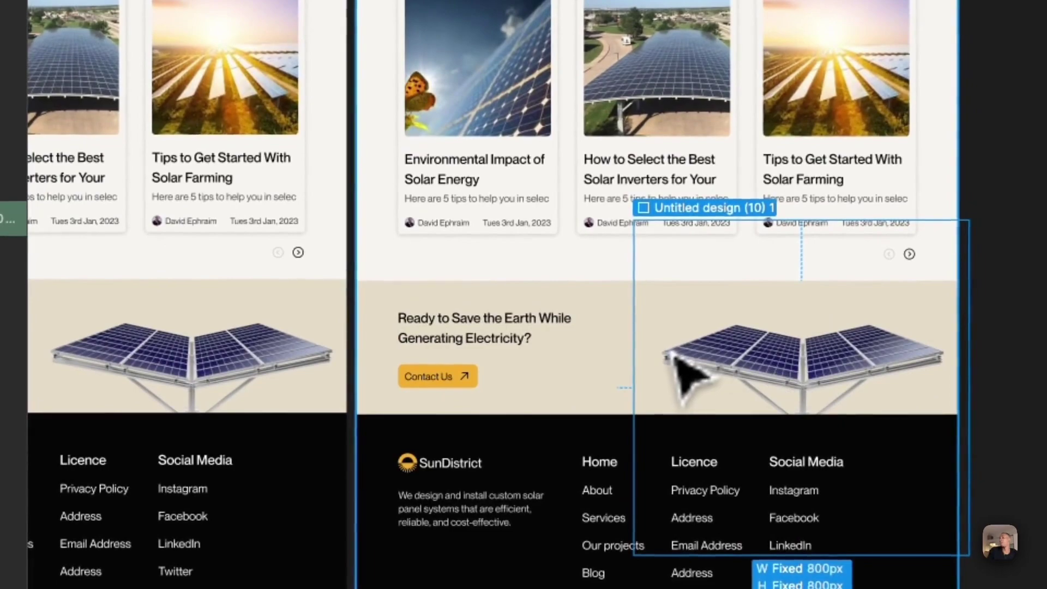
left_click(545, 341)
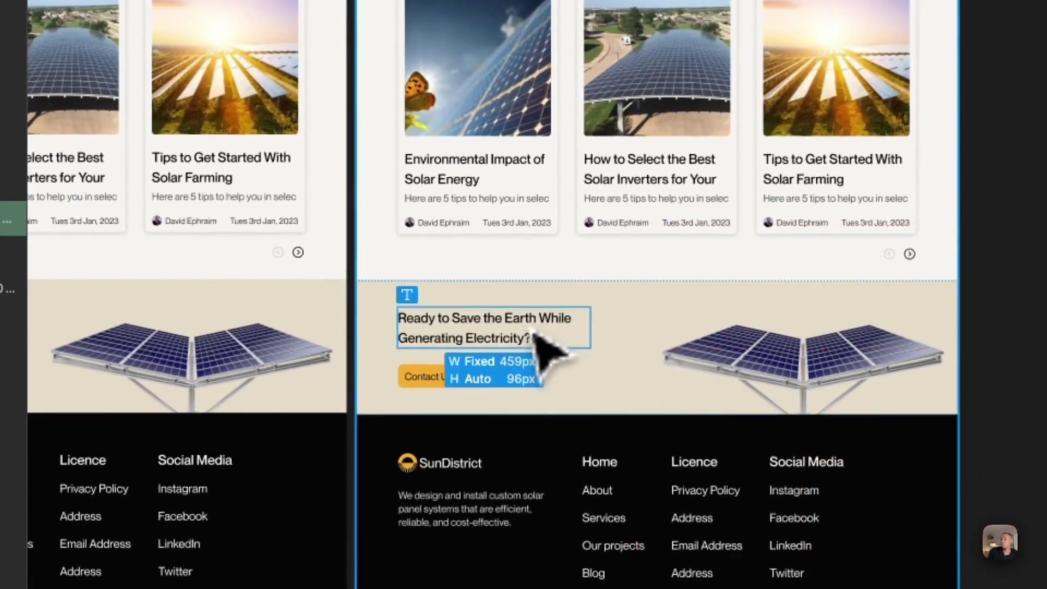
scroll(540, 349, "up", 10)
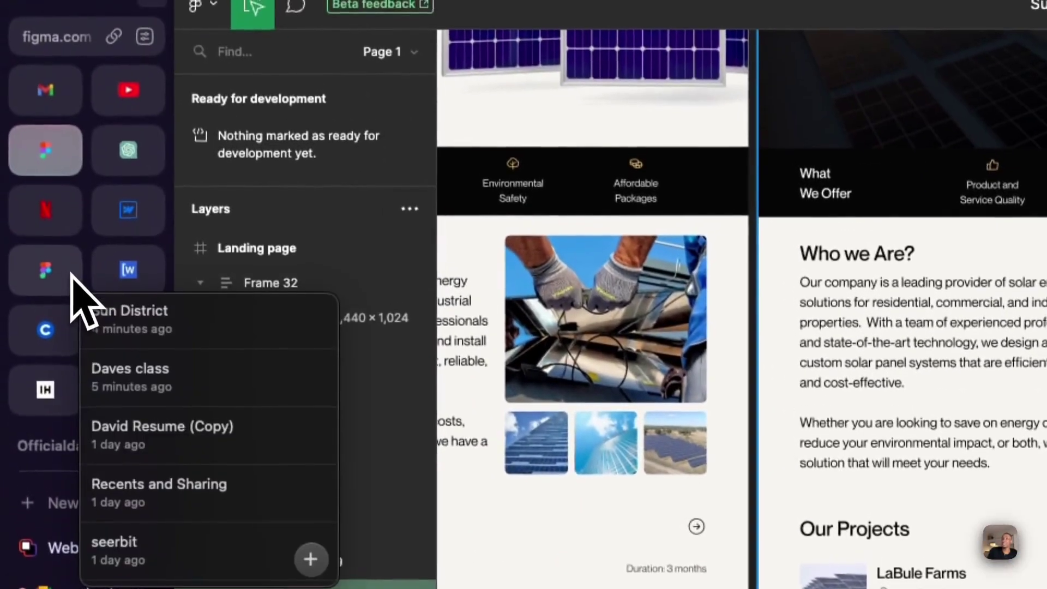
- Switch to the Daves class file and select the Services section of the desktop Homepage Section
left_click(71, 275)
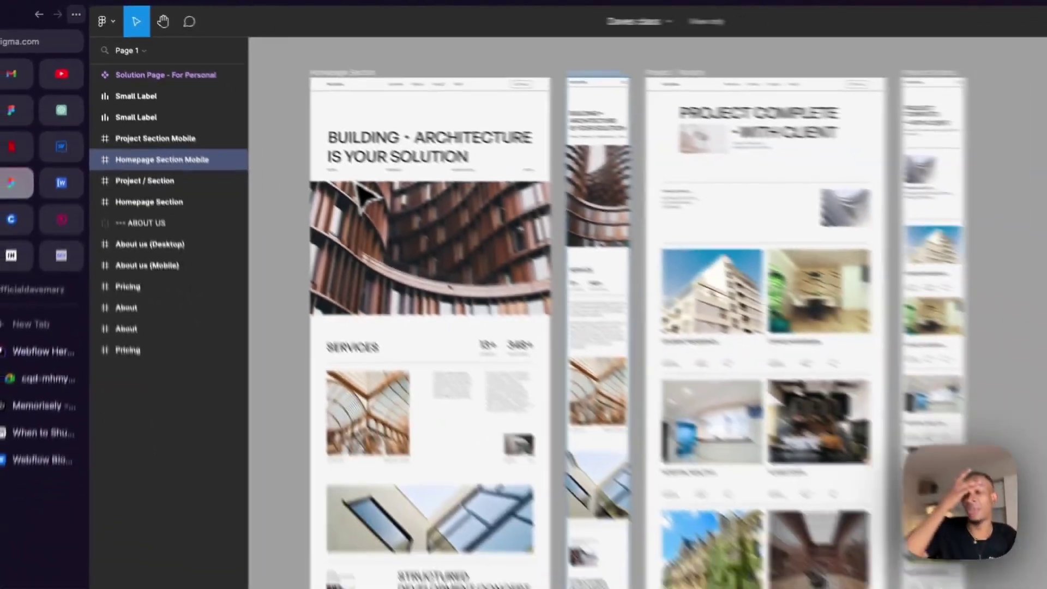
scroll(315, 160, "up", 5)
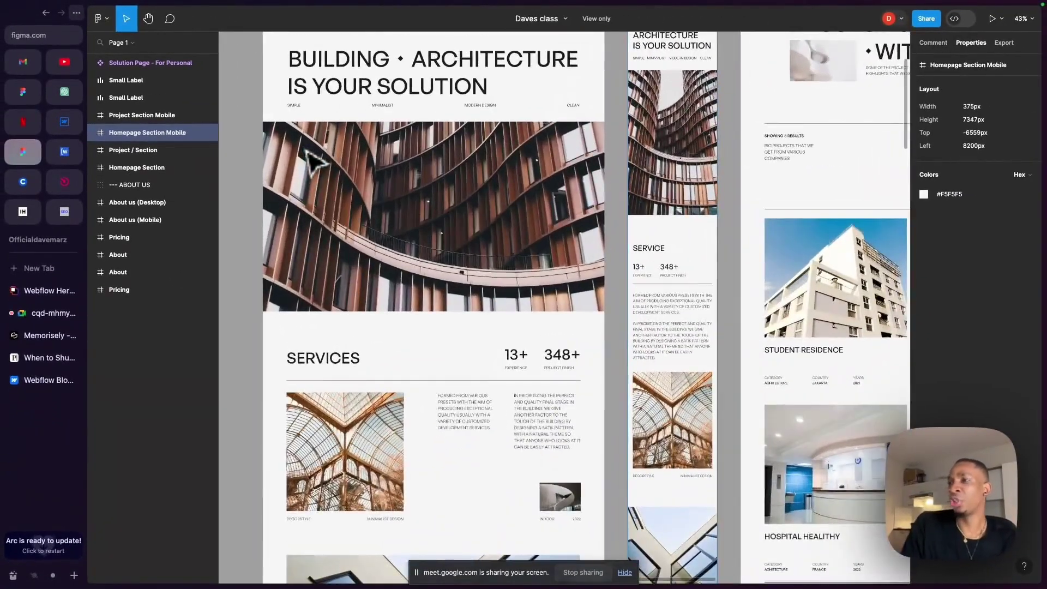
scroll(316, 162, "down", 3)
scroll(315, 161, "down", 2)
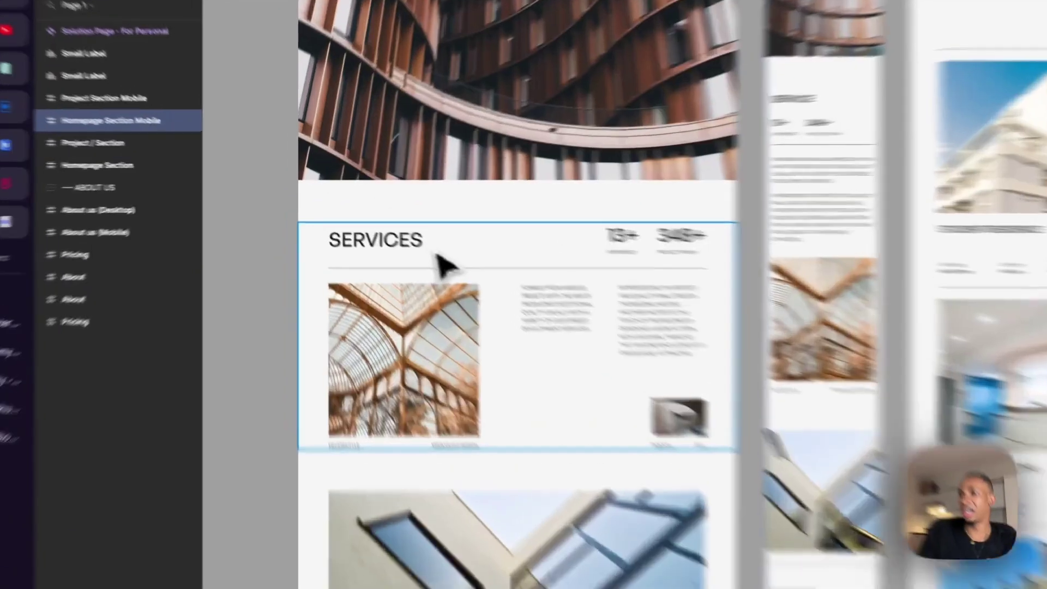
left_click(406, 241)
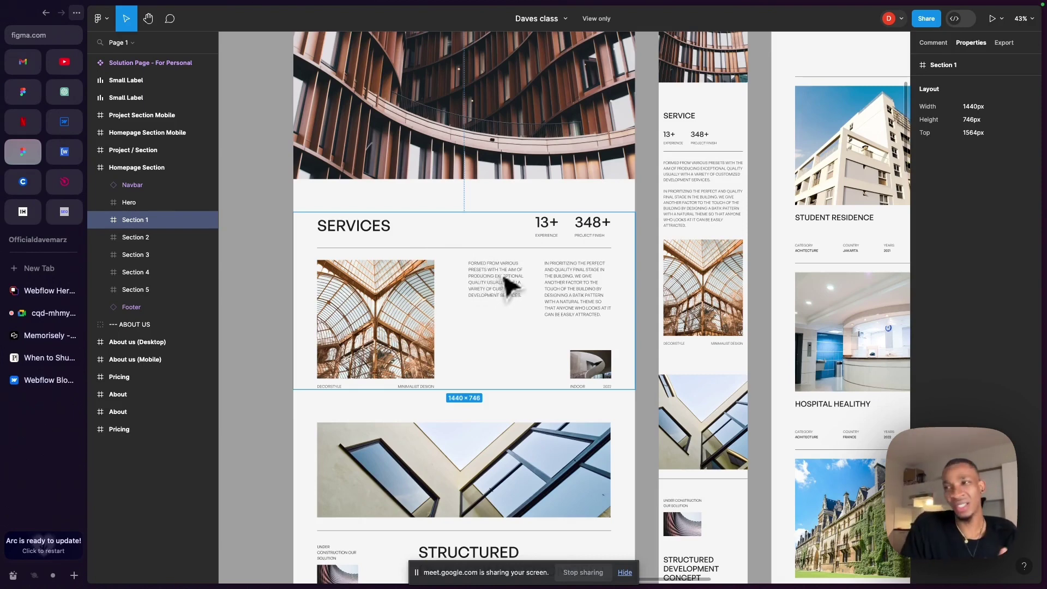
- Examine the desktop homepage's hero and Services layout alongside its mobile version and the project pages
scroll(507, 284, "up", 4)
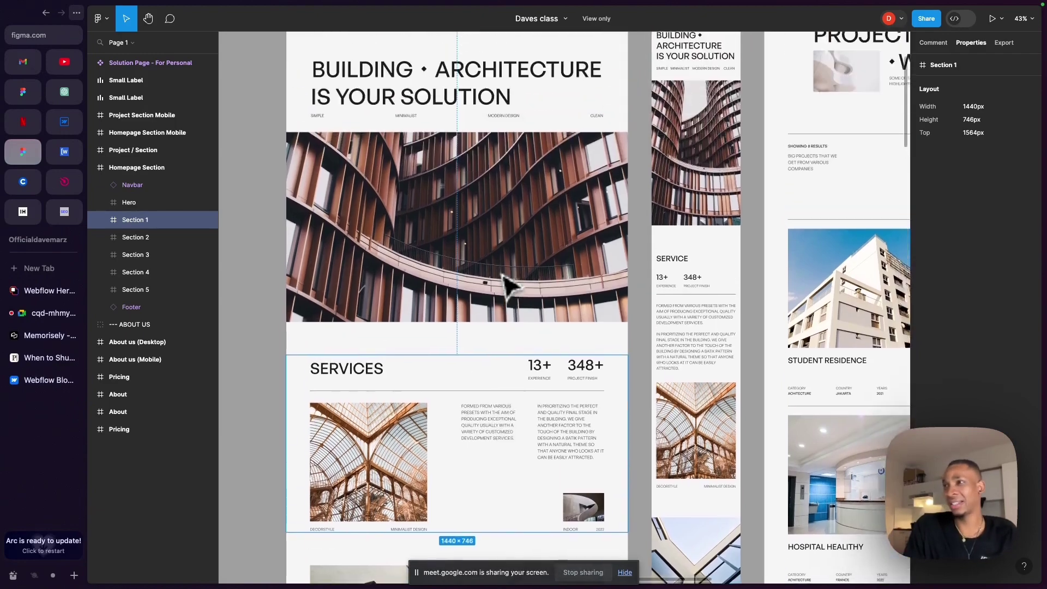
scroll(507, 284, "down", 5)
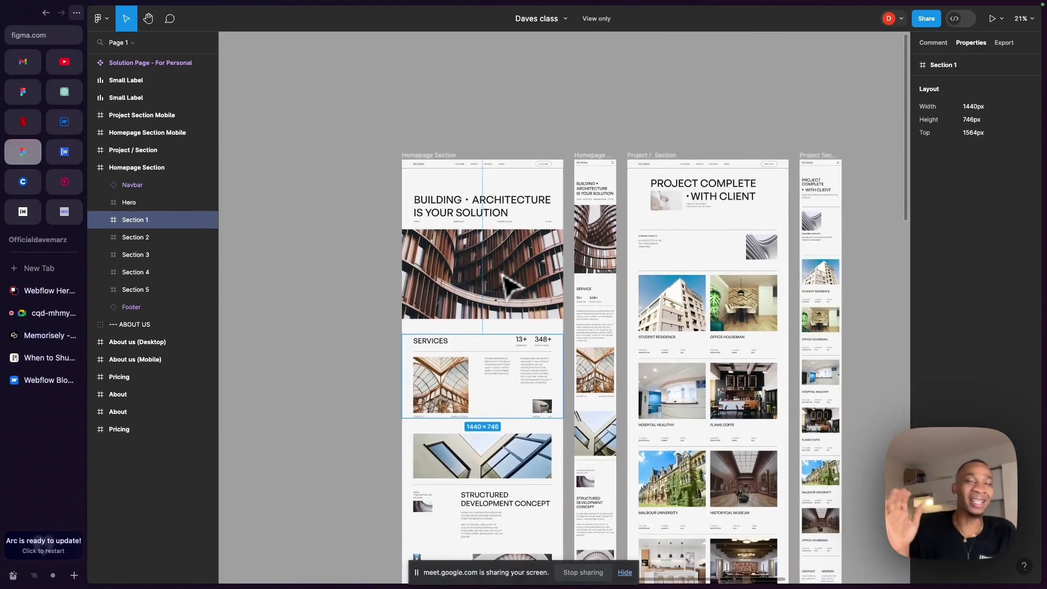
scroll(507, 284, "down", 2)
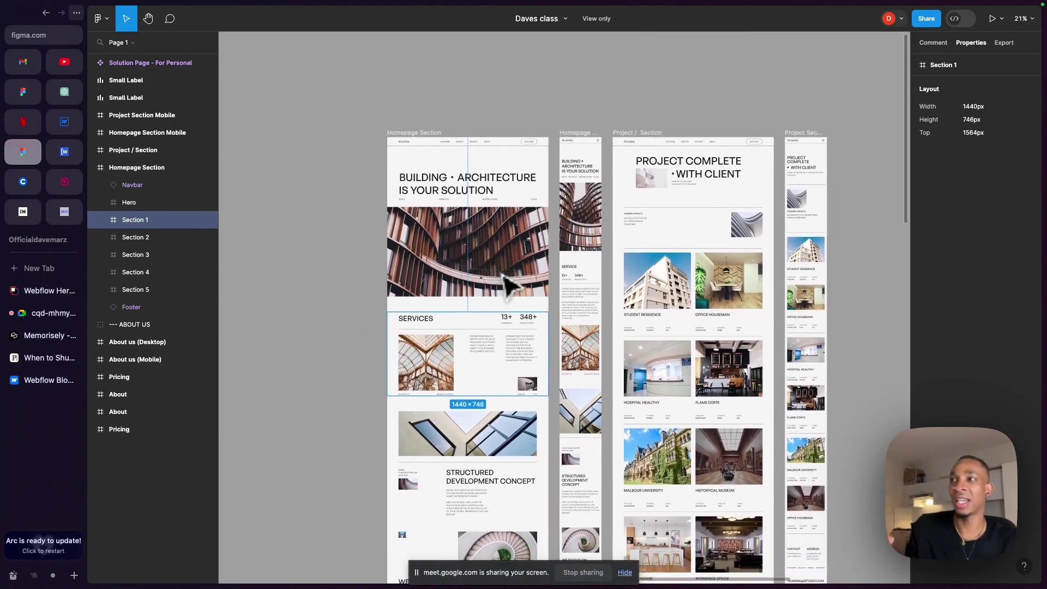
scroll(507, 284, "down", 2)
scroll(507, 284, "right", 2)
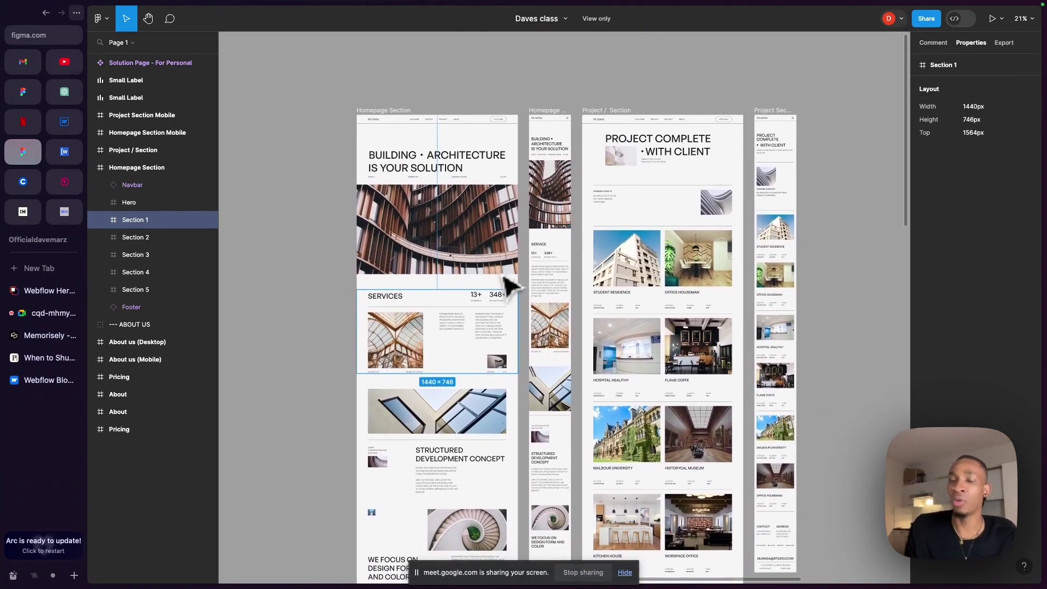
scroll(507, 284, "down", 1)
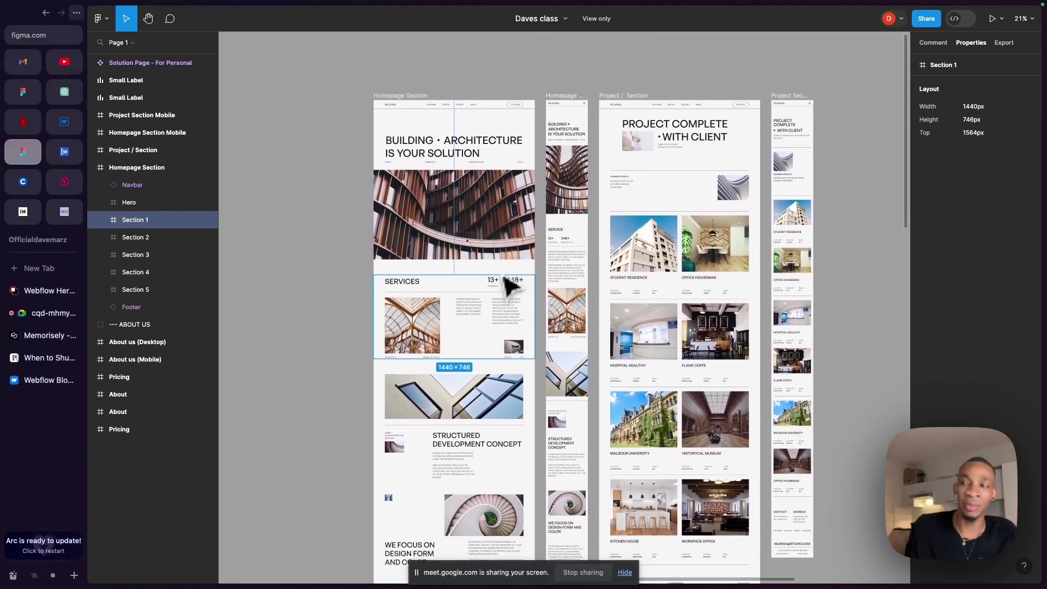
scroll(507, 284, "up", 3)
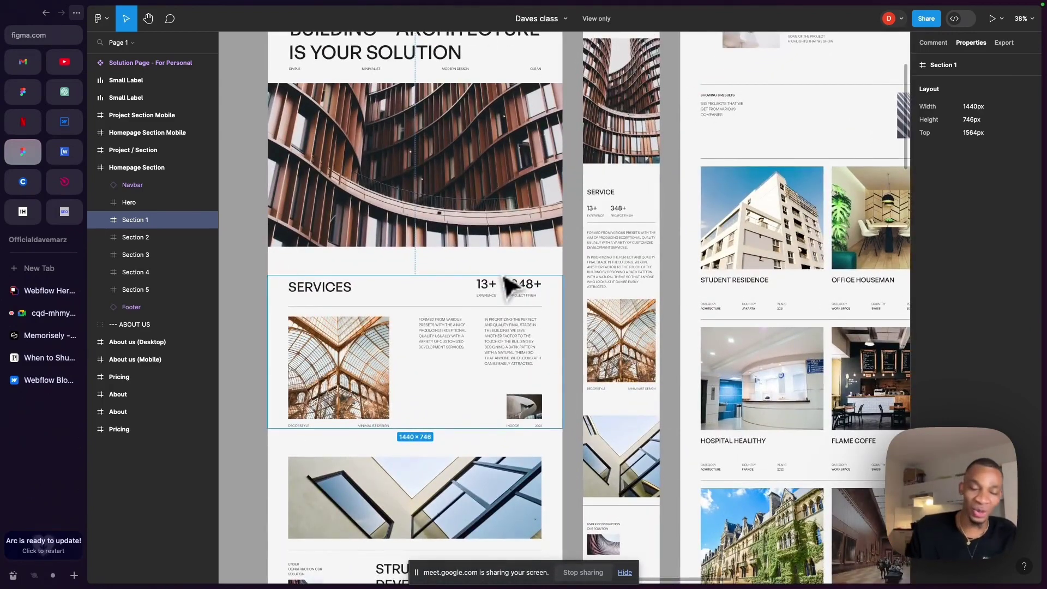
scroll(507, 284, "up", 2)
scroll(507, 284, "left", 1)
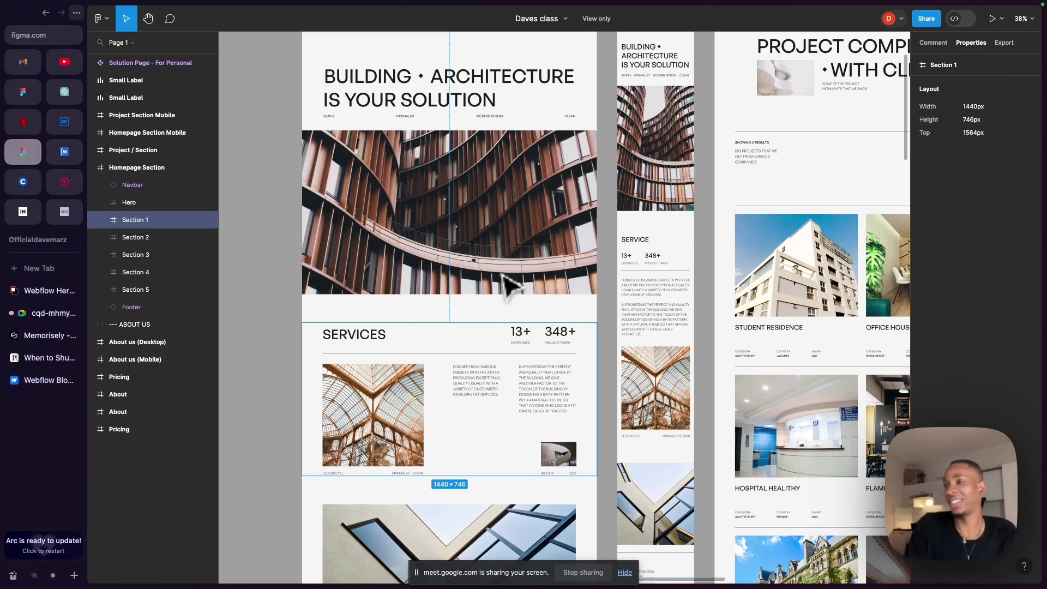
scroll(503, 274, "up", 3)
scroll(503, 273, "left", 1)
scroll(508, 284, "down", 4)
scroll(509, 284, "right", 1)
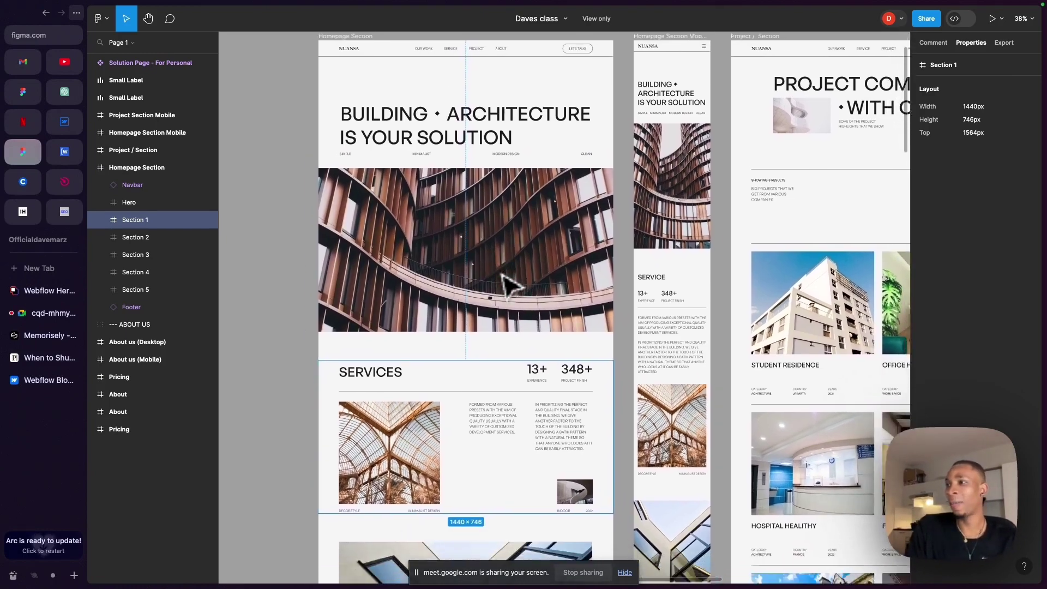
scroll(508, 284, "up", 1)
scroll(507, 283, "down", 1)
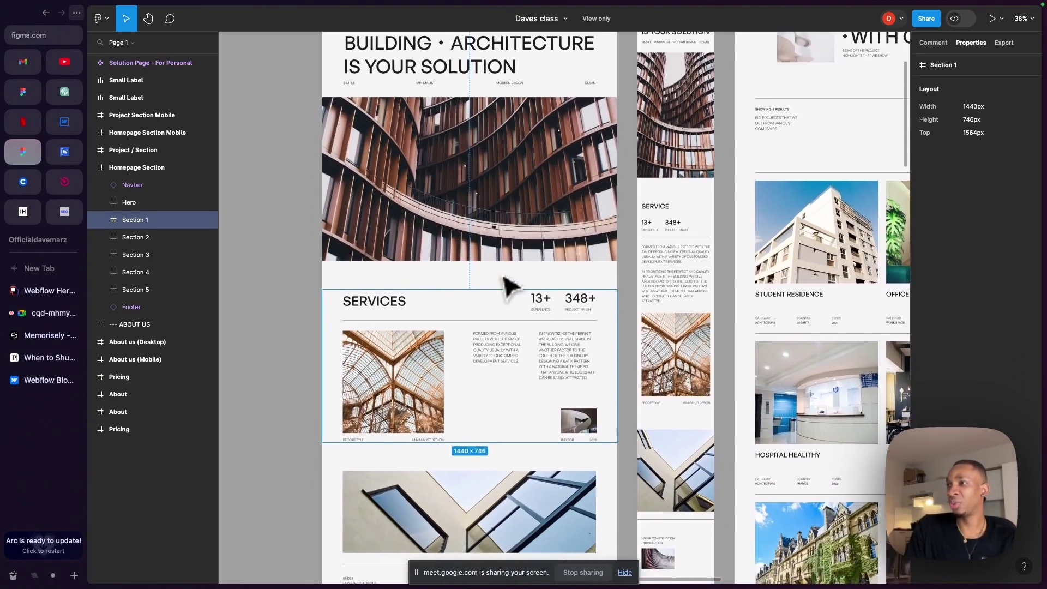
- Inspect the Services section up close, selecting the Indoor image block beside its text columns
scroll(505, 284, "up", 5, "ctrl")
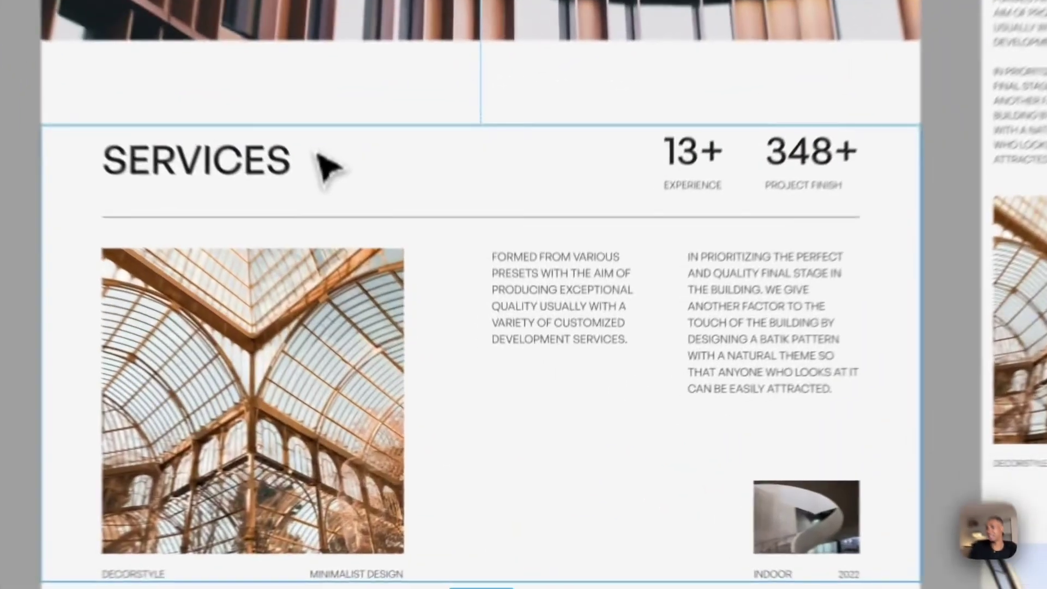
left_click(412, 303)
left_click(544, 370)
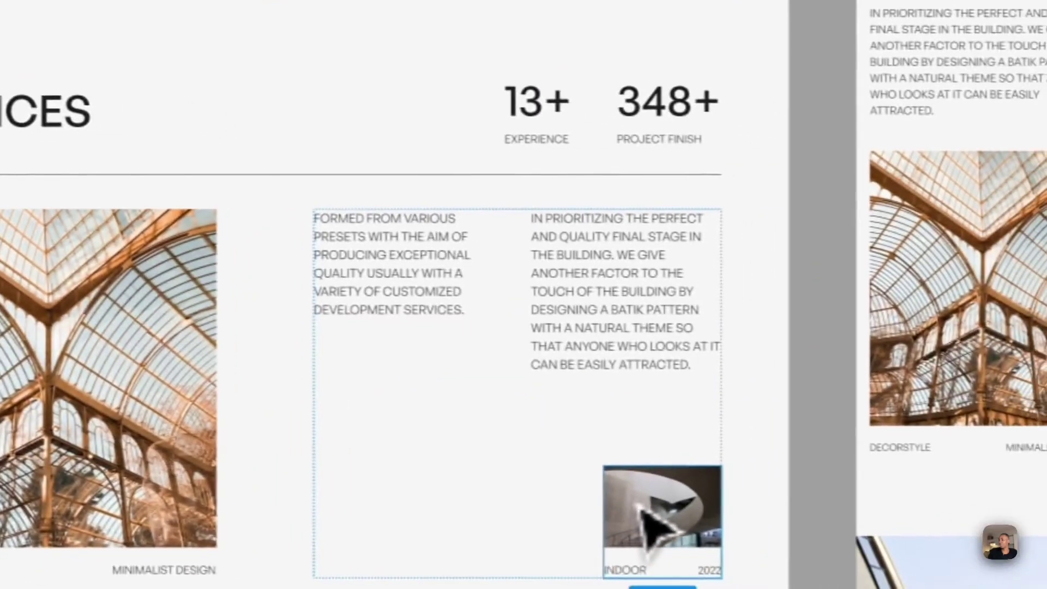
left_click(842, 537)
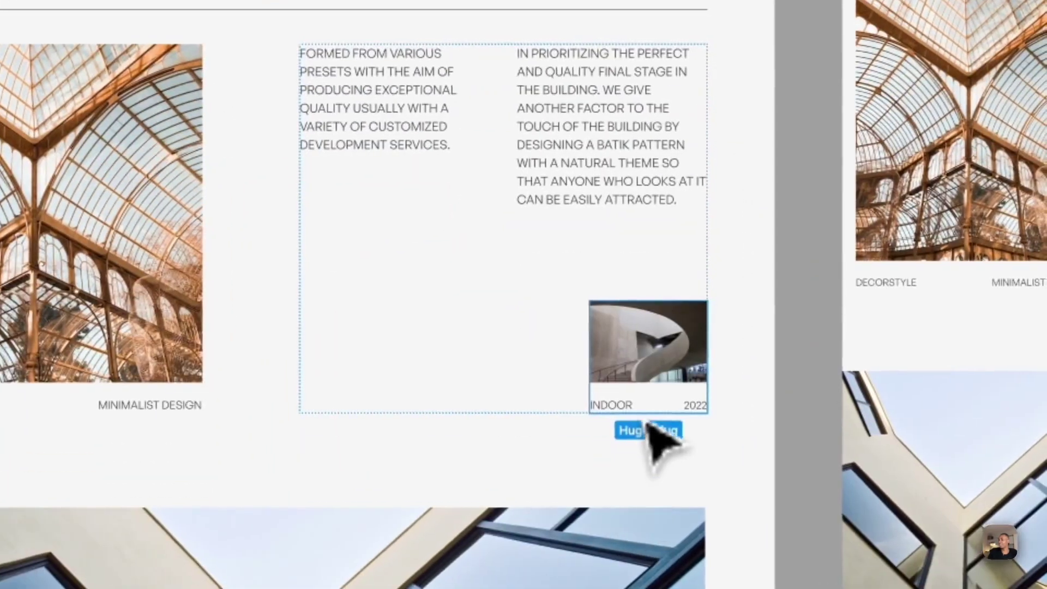
scroll(637, 414, "up", 4, "ctrl")
scroll(709, 423, "down", 4, "ctrl")
scroll(731, 423, "down", 6)
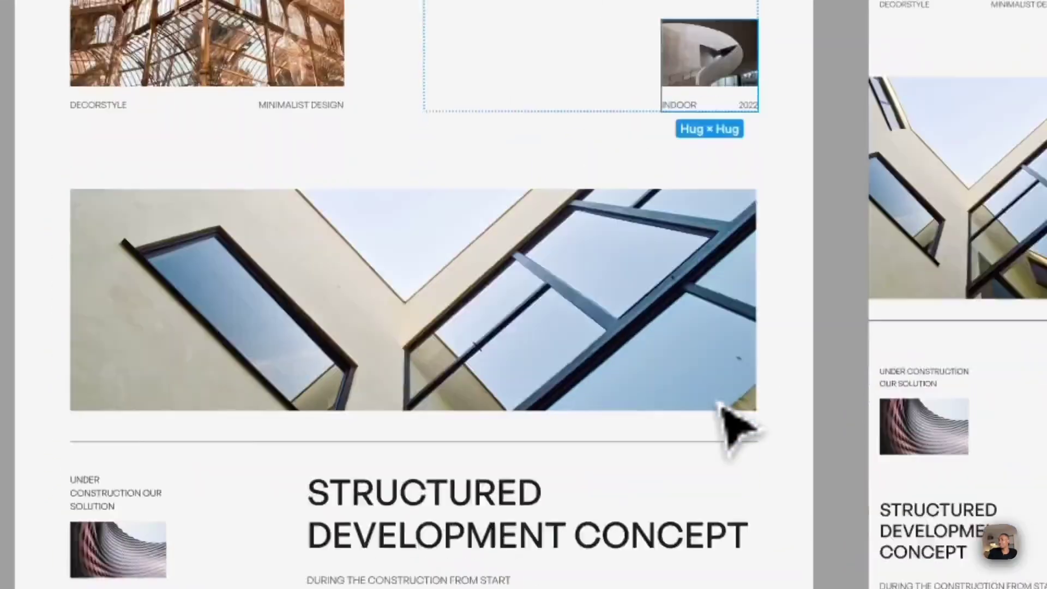
- Inspect the Structured Development Concept section by selecting its frame, its heading and the Under Construction Our Solution block
left_click(513, 124)
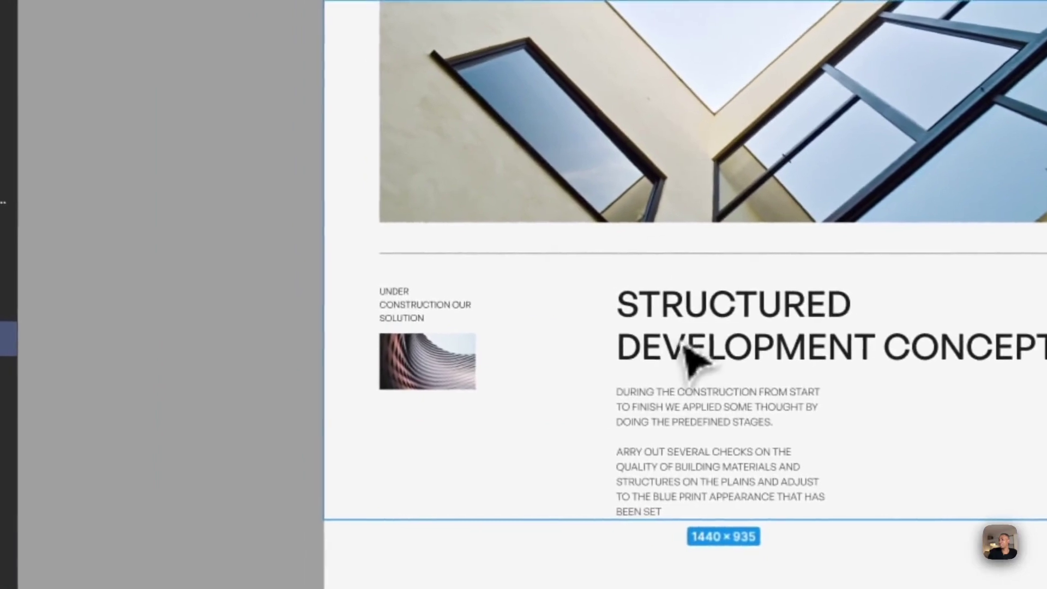
left_click(514, 318)
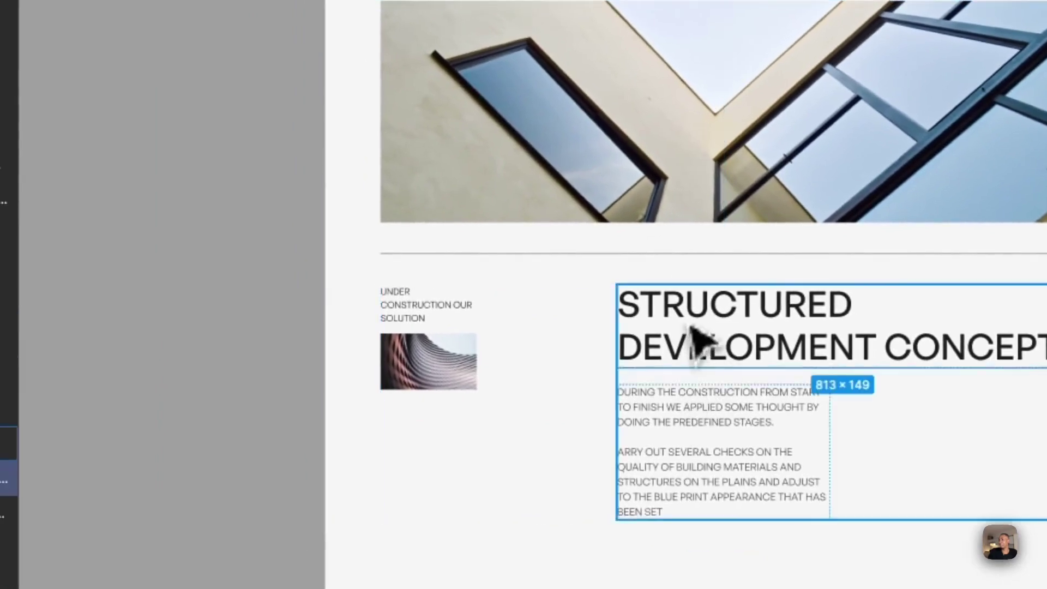
left_click(454, 323)
- Select the small blue building image below the Structured Development Concept section and examine it up close
scroll(462, 327, "down", 4)
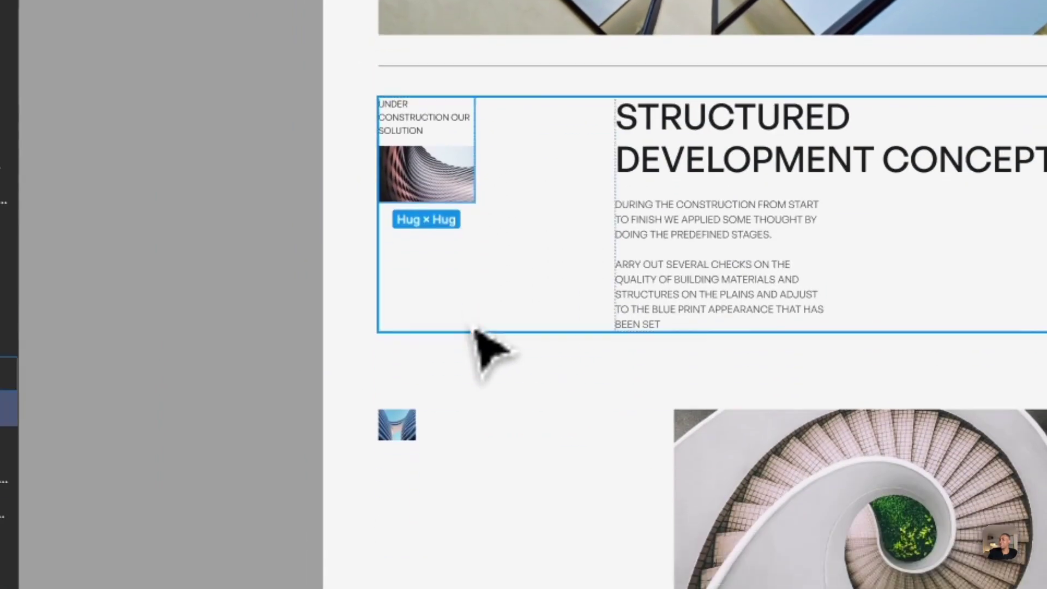
scroll(478, 333, "down", 2)
left_click(406, 325)
scroll(404, 326, "up", 5, "ctrl")
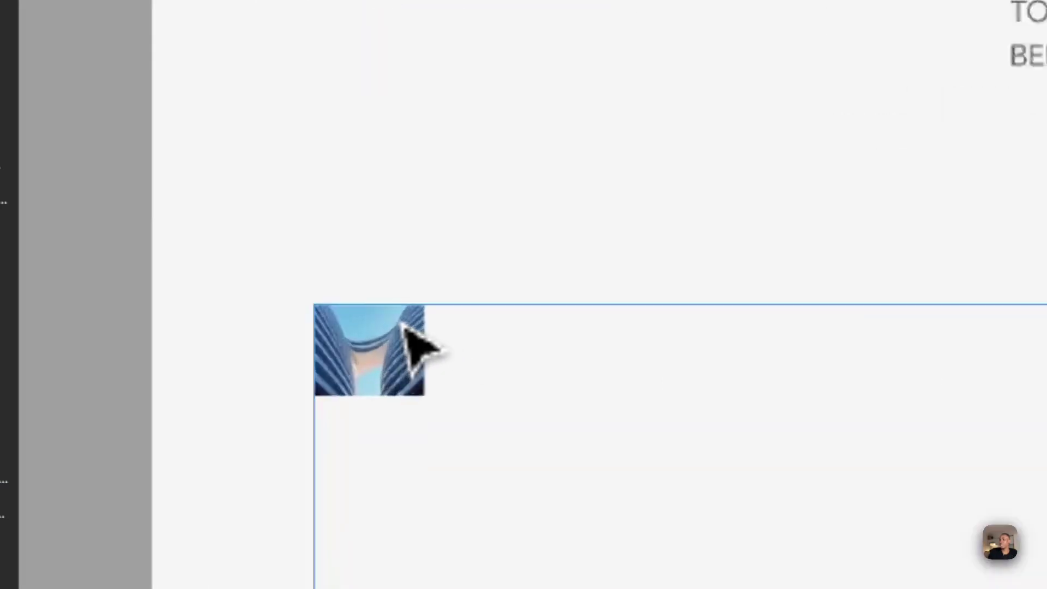
scroll(406, 327, "up", 3, "ctrl")
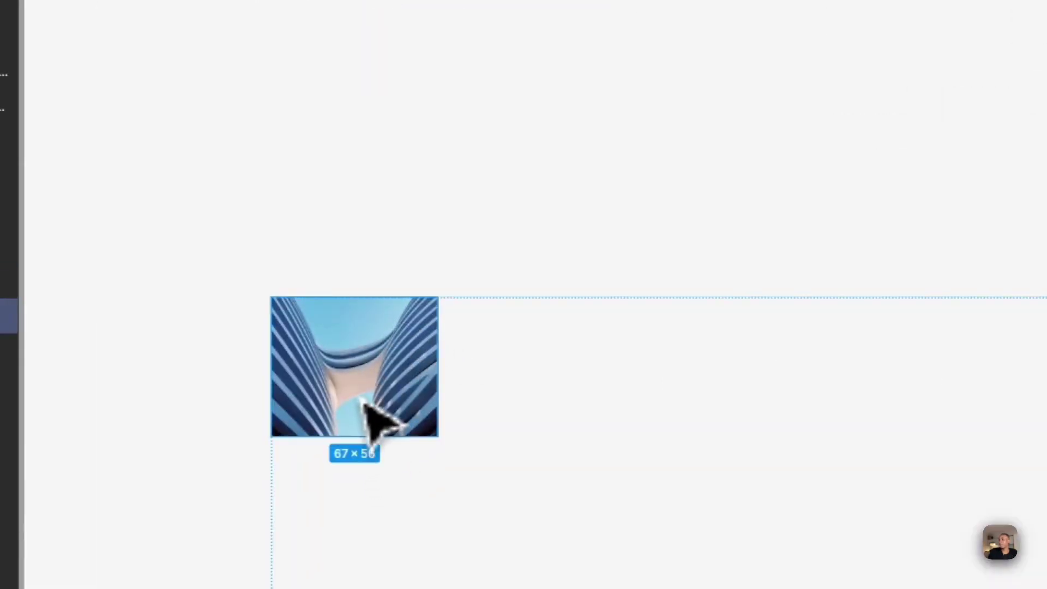
- Inspect the We Focus on Design Form and Color section by selecting its heading and the word DESIGN
scroll(364, 408, "down", 10, "ctrl")
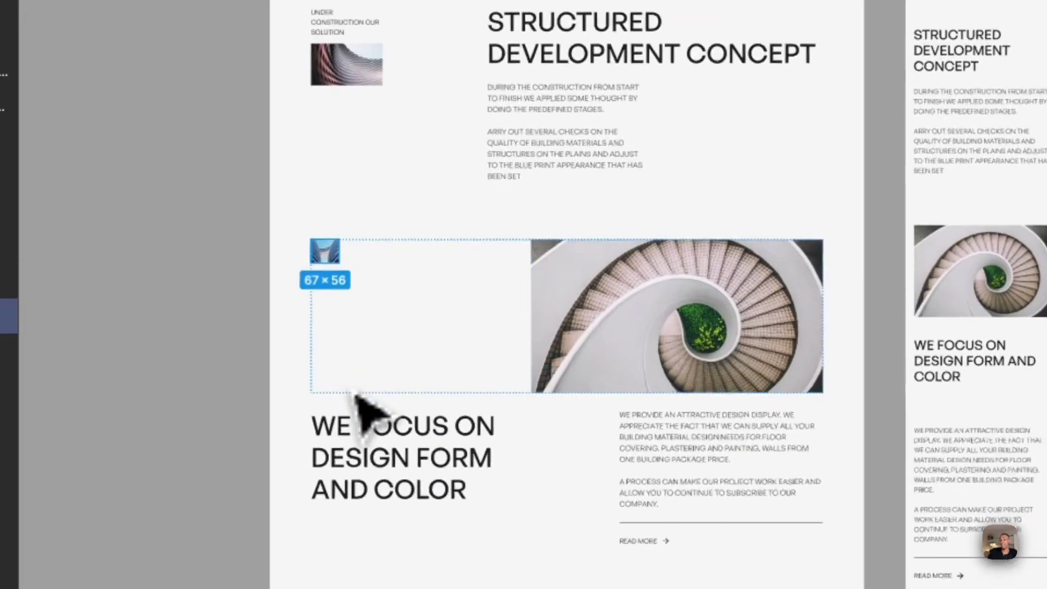
scroll(357, 396, "up", 3, "ctrl")
scroll(357, 401, "down", 4)
left_click(355, 290)
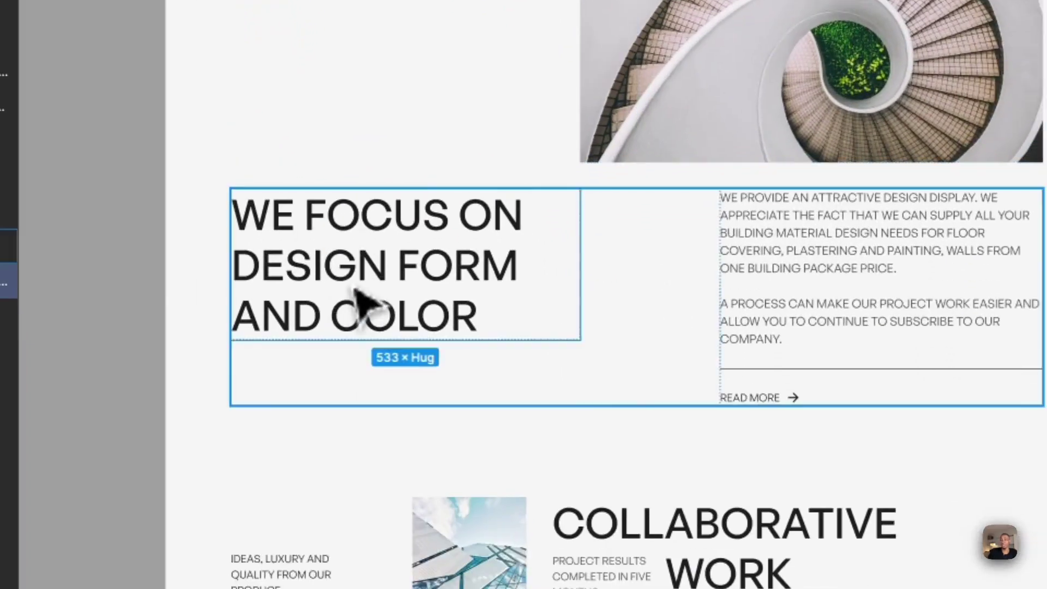
double_click(347, 279)
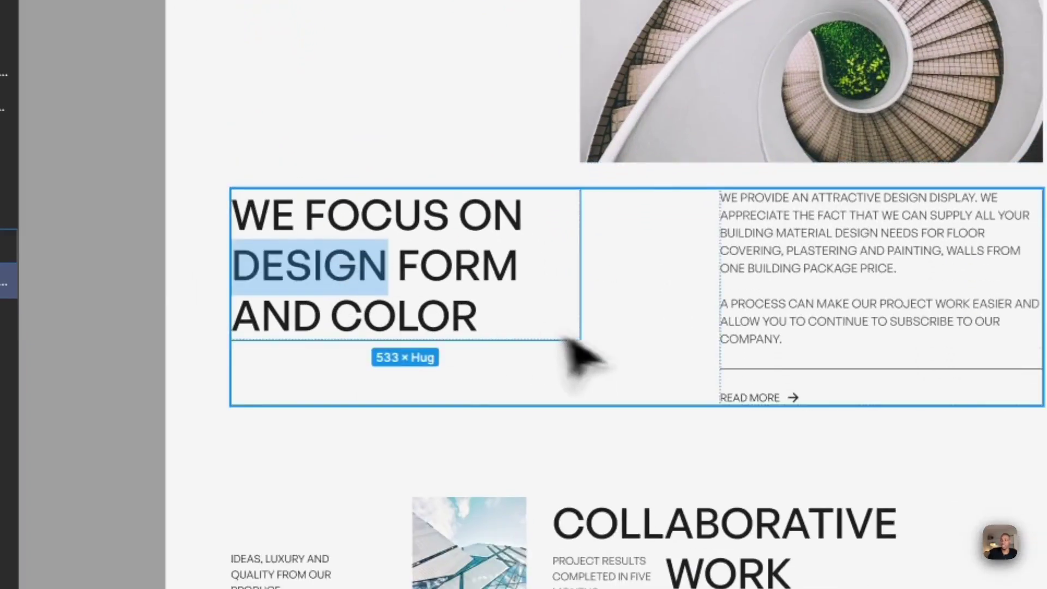
scroll(801, 367, "down", 2)
- Inspect the Collaborative Work section by selecting the Ideas, Luxury and Quality text and the image-and-title block beside it
scroll(675, 321, "down", 5)
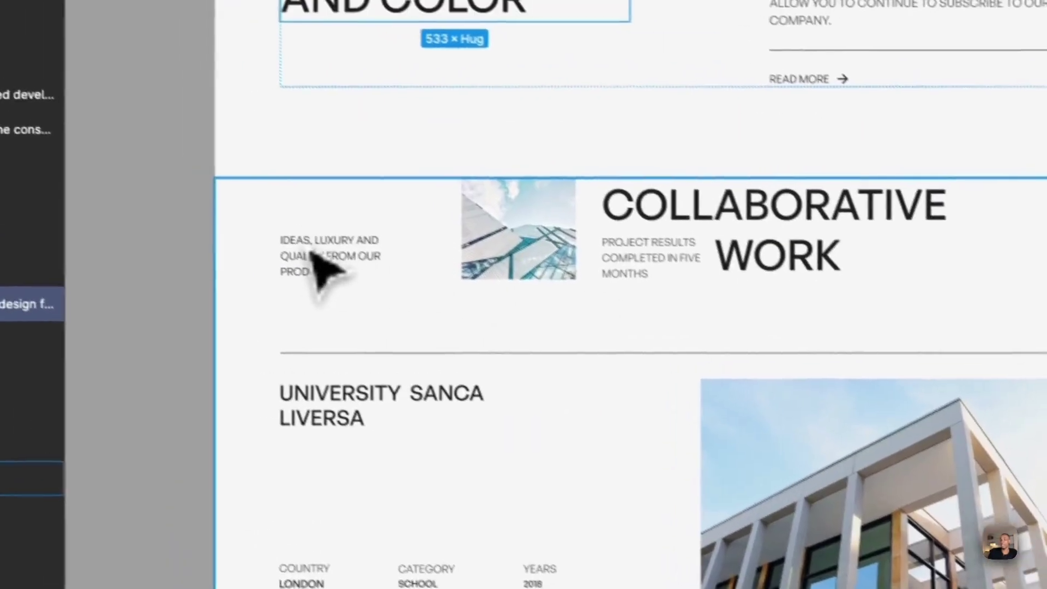
left_click(260, 230)
left_click(329, 262)
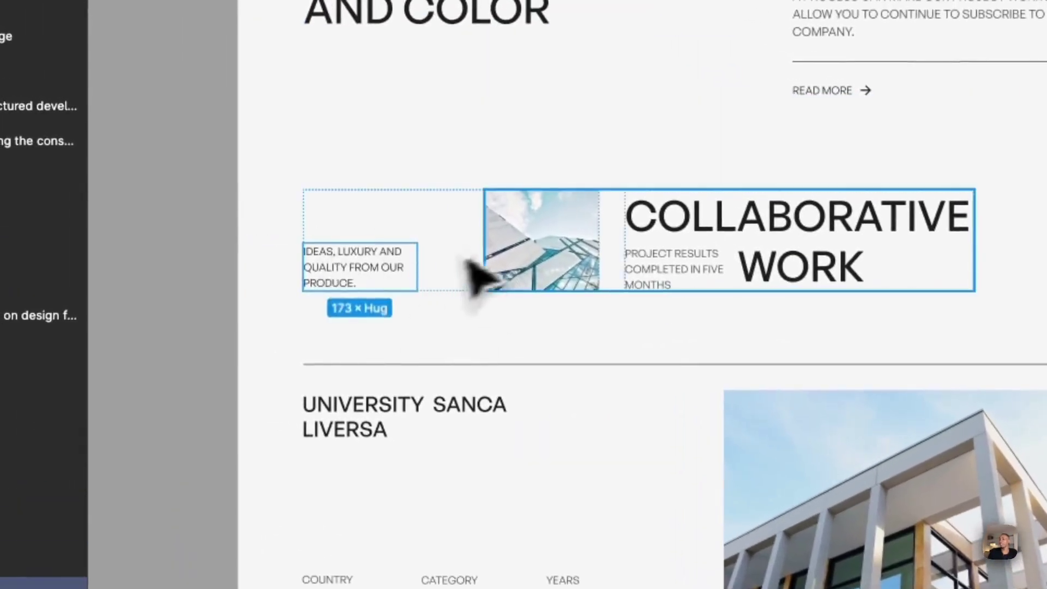
left_click(513, 262)
scroll(676, 275, "up", 5)
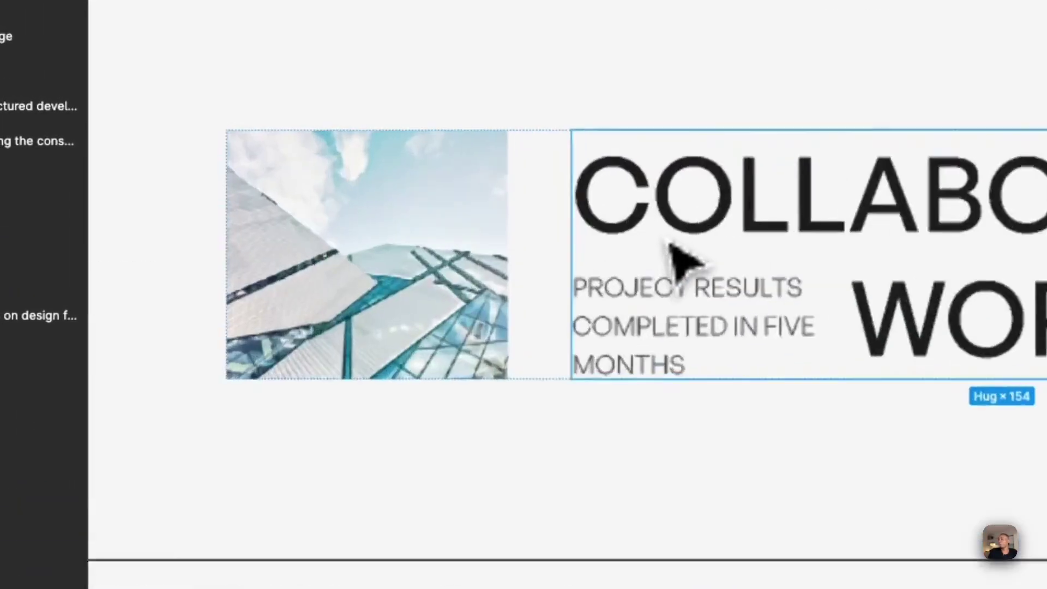
- Select the Project Results Completed in Five Months text and the COLLABORATIVE heading to examine how they are arranged
left_click(608, 362)
left_click(608, 362)
scroll(600, 360, "down", 5)
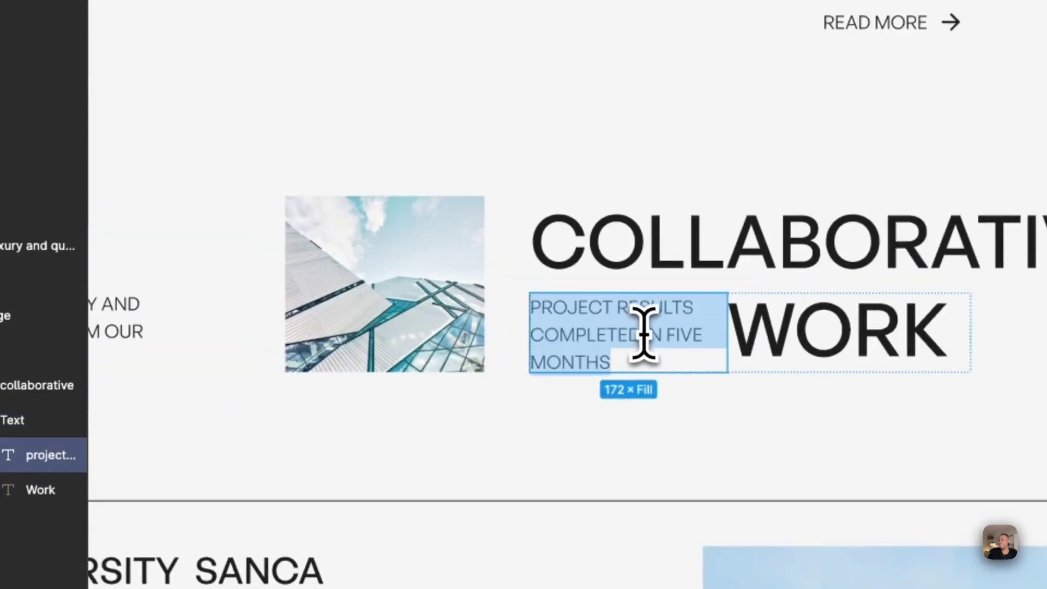
left_click(638, 232)
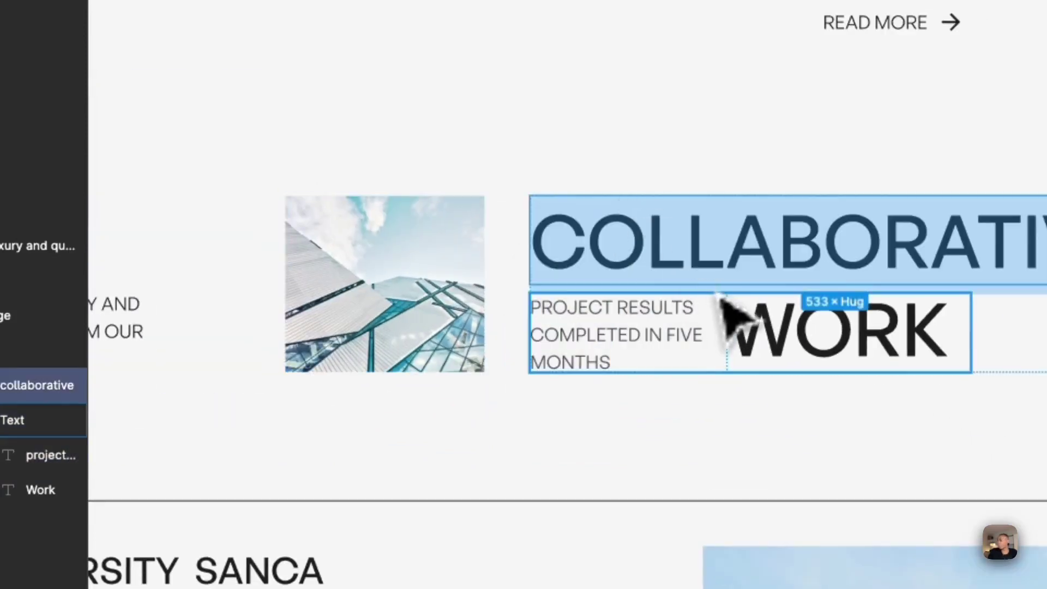
- Examine the rest of the desktop homepage, from the project list through the partner logos to the footer
scroll(734, 316, "down", 5)
scroll(743, 320, "down", 2)
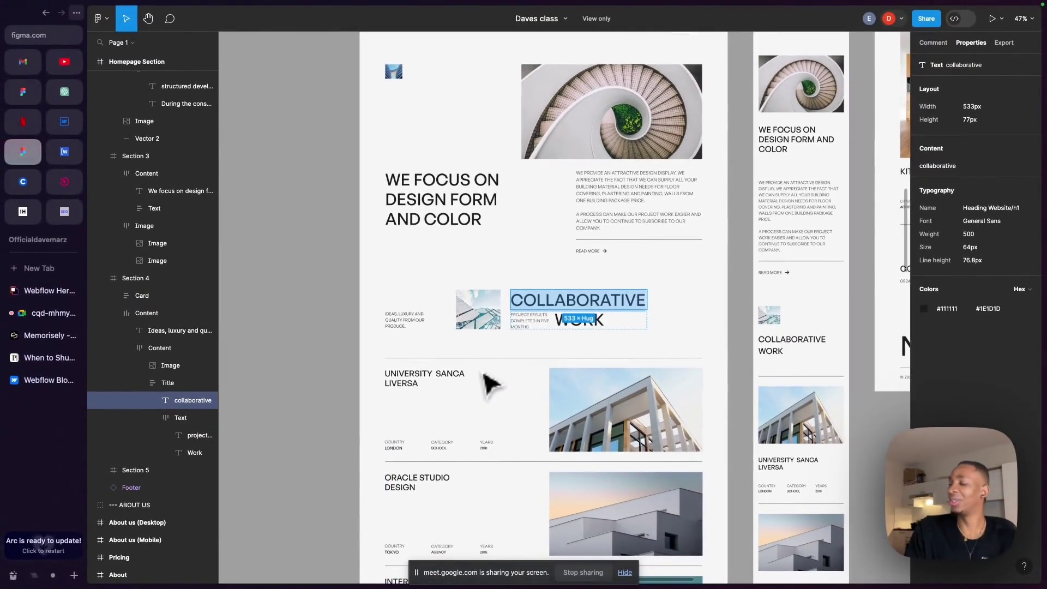
scroll(491, 385, "down", 5)
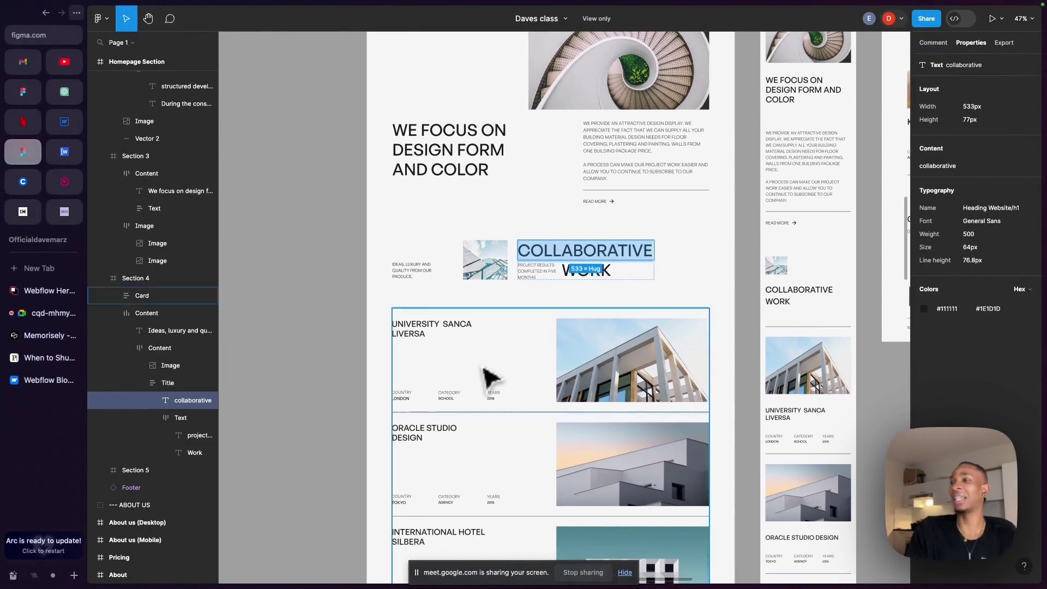
scroll(483, 343, "down", 4)
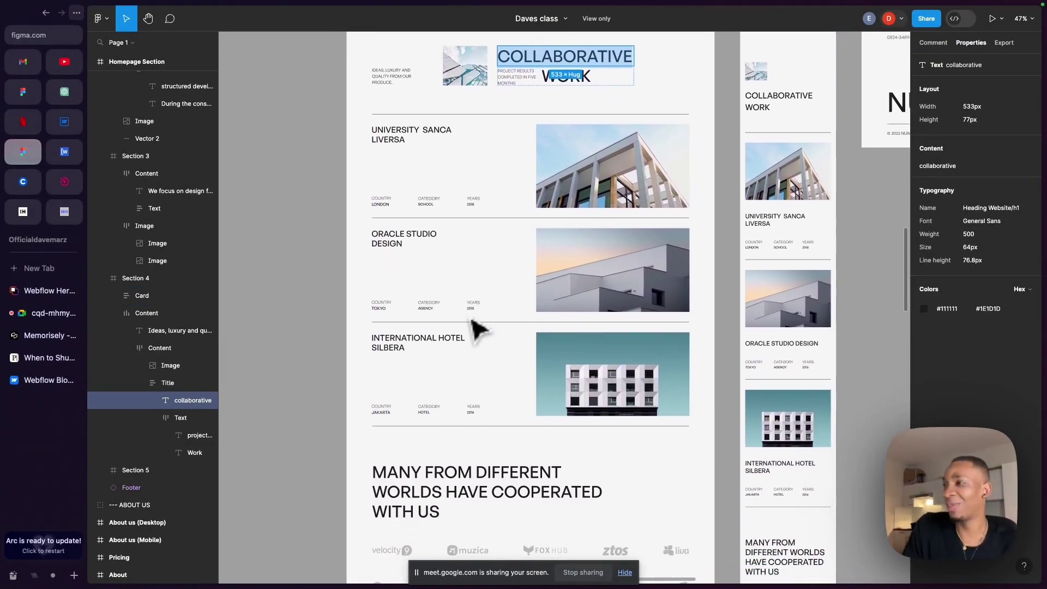
scroll(479, 328, "down", 6)
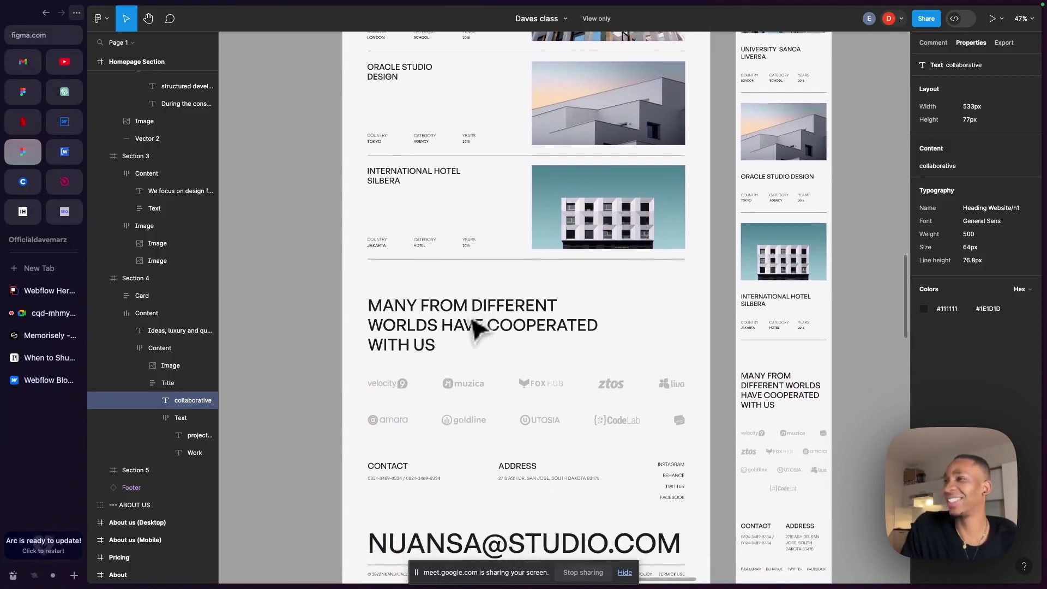
scroll(480, 329, "down", 3)
scroll(480, 329, "down", 2)
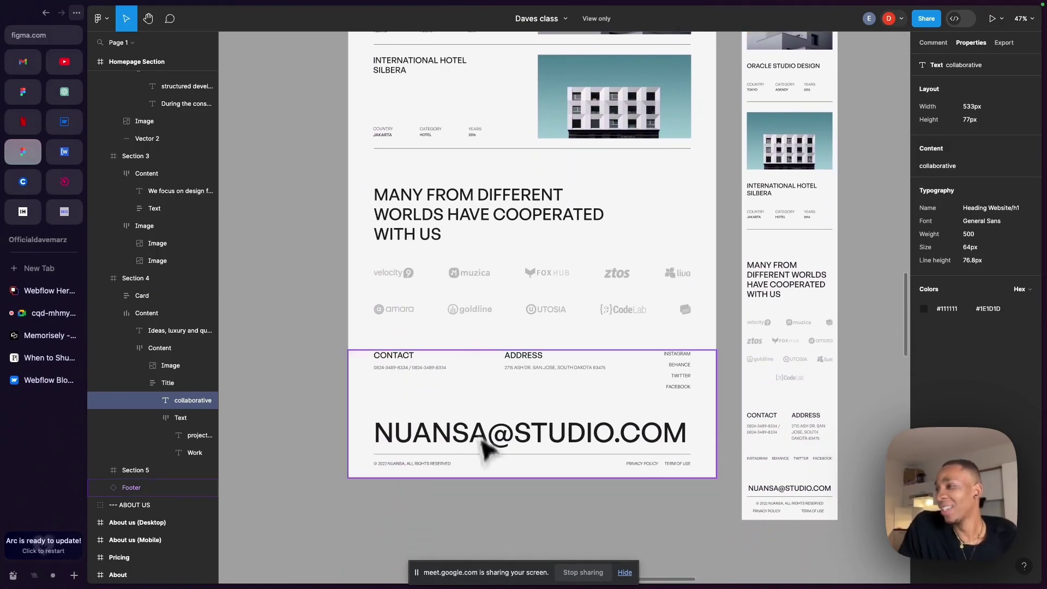
- Inspect the footer up close and select its oversized contact e-mail text
scroll(484, 448, "up", 5)
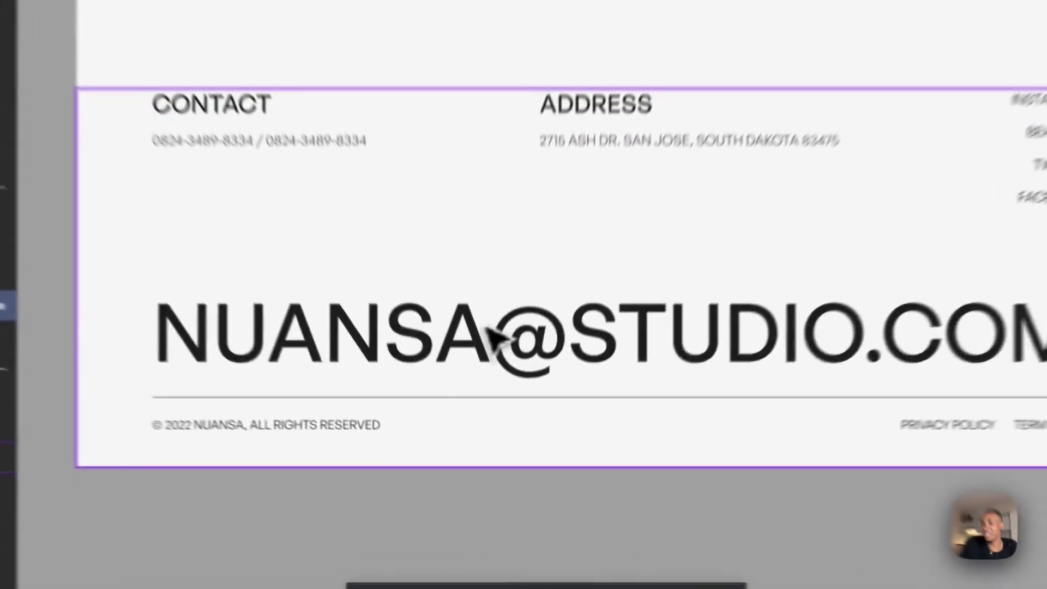
double_click(480, 414)
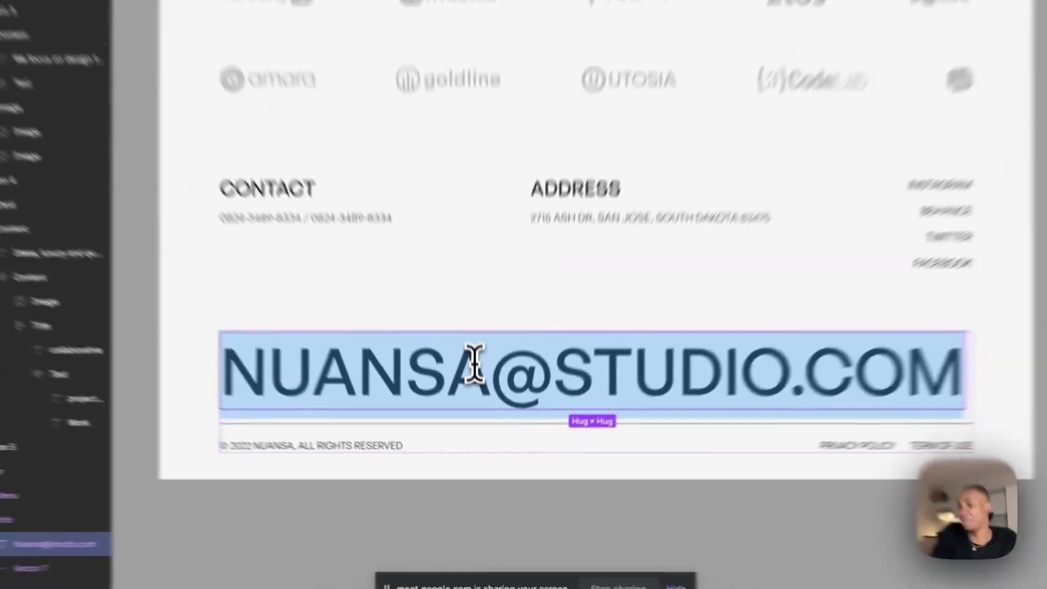
scroll(466, 289, "down", 5)
scroll(480, 410, "down", 2)
- Examine the mobile homepage's layout from the Service section through the Structured Development Concept section
scroll(480, 409, "up", 10)
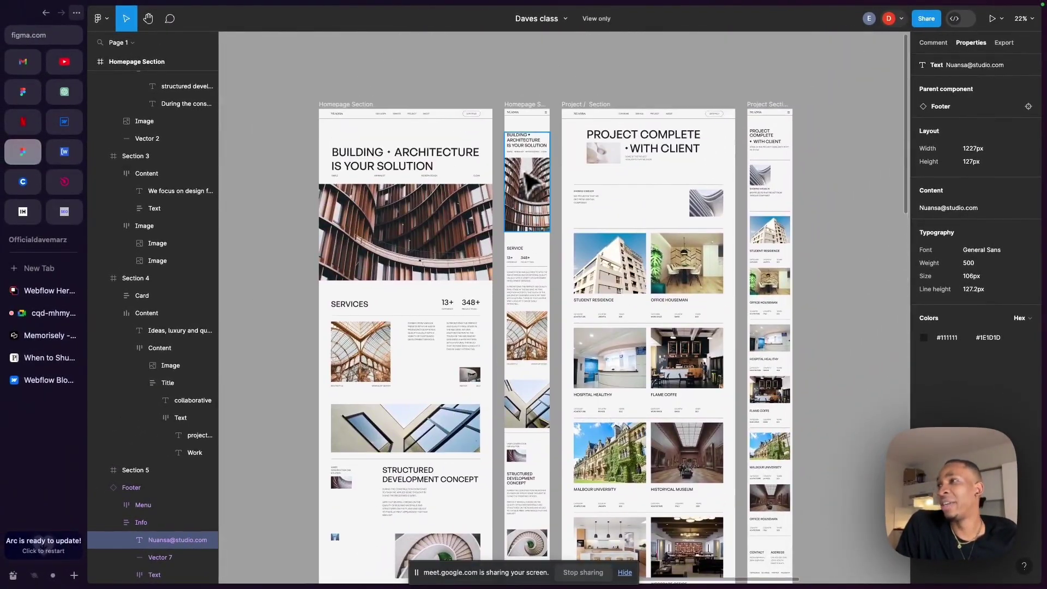
scroll(529, 183, "up", 5)
scroll(530, 183, "down", 3)
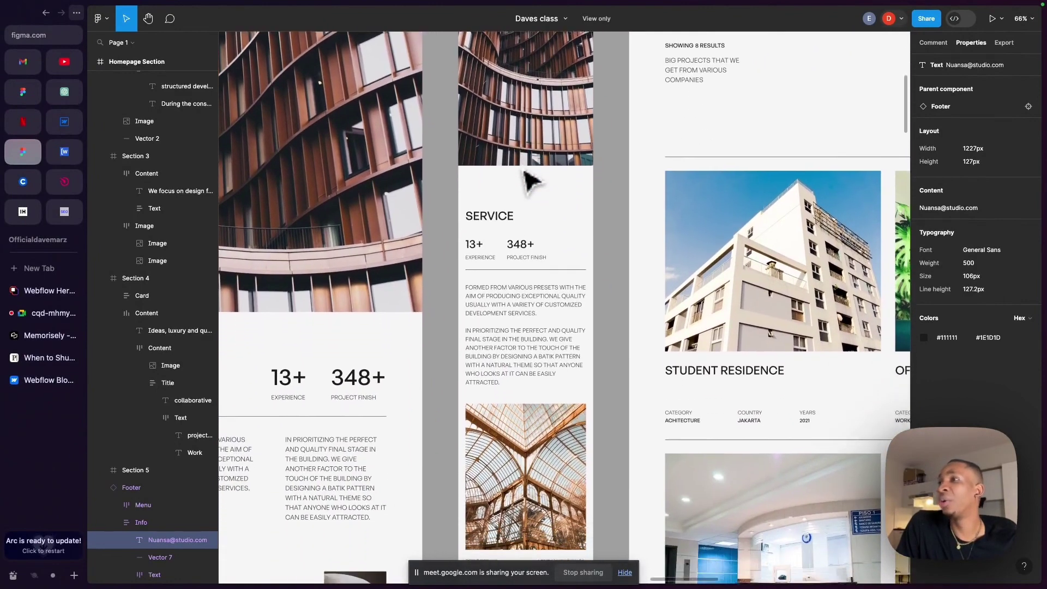
scroll(515, 185, "down", 1)
scroll(512, 259, "down", 4)
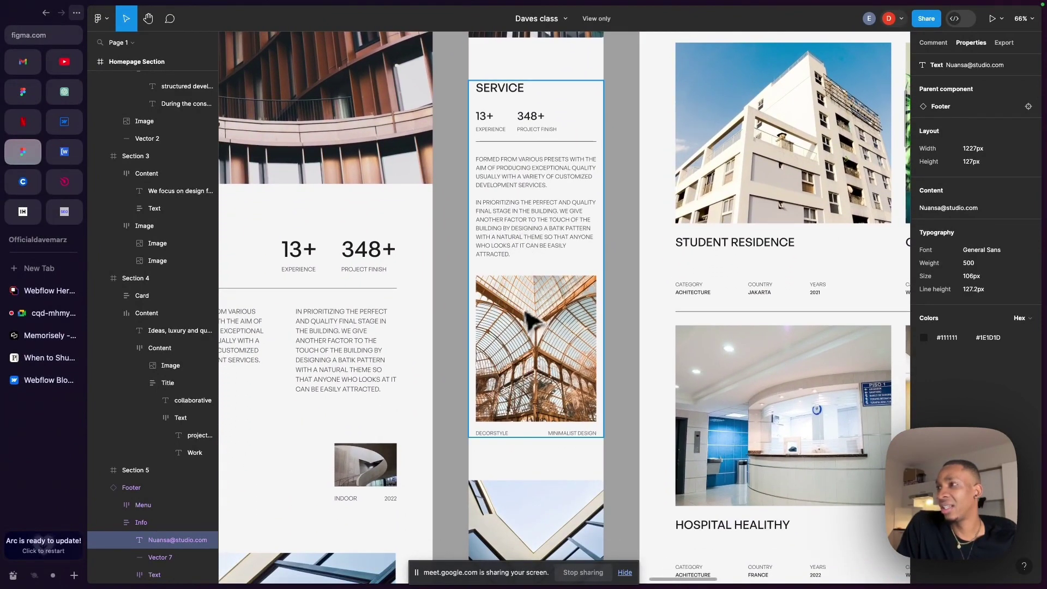
scroll(527, 261, "down", 10)
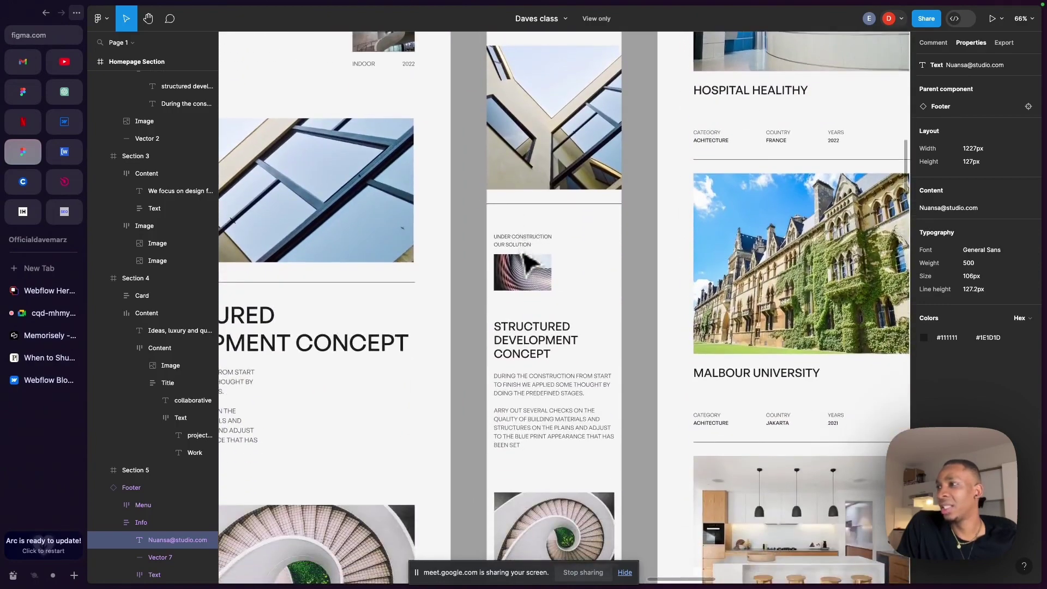
scroll(527, 262, "down", 5)
- Examine the project page's image grid and compare it with the homepage's hero and Services layout
scroll(528, 263, "right", 4)
scroll(528, 262, "up", 2)
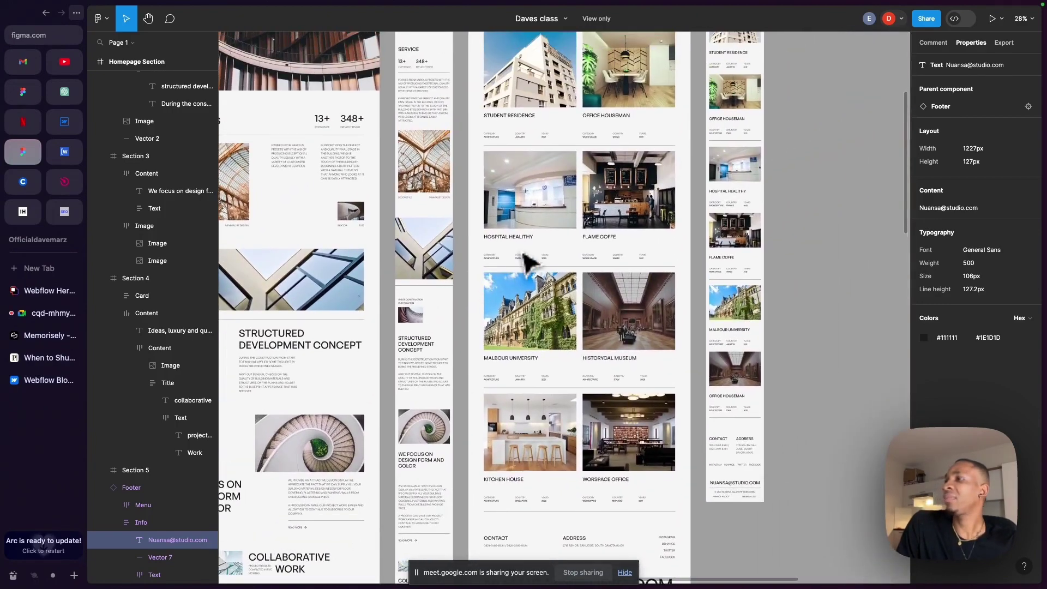
scroll(526, 262, "up", 5)
scroll(526, 262, "left", 7)
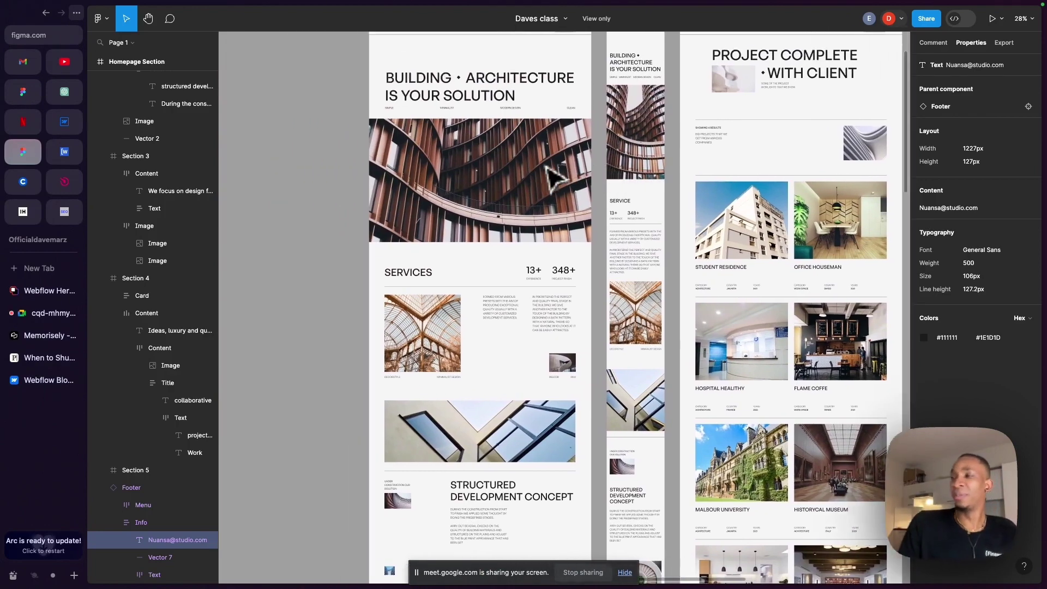
scroll(547, 168, "left", 1)
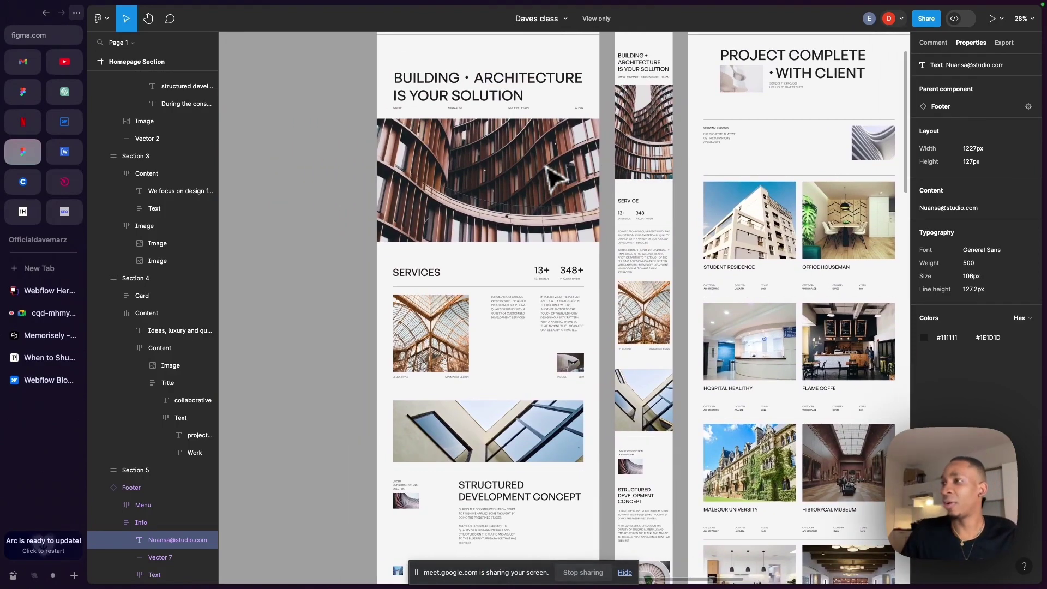
- Inspect the desktop Services section up close and select its whole section frame
scroll(553, 176, "down", 1)
scroll(553, 176, "right", 1)
scroll(504, 247, "up", 3)
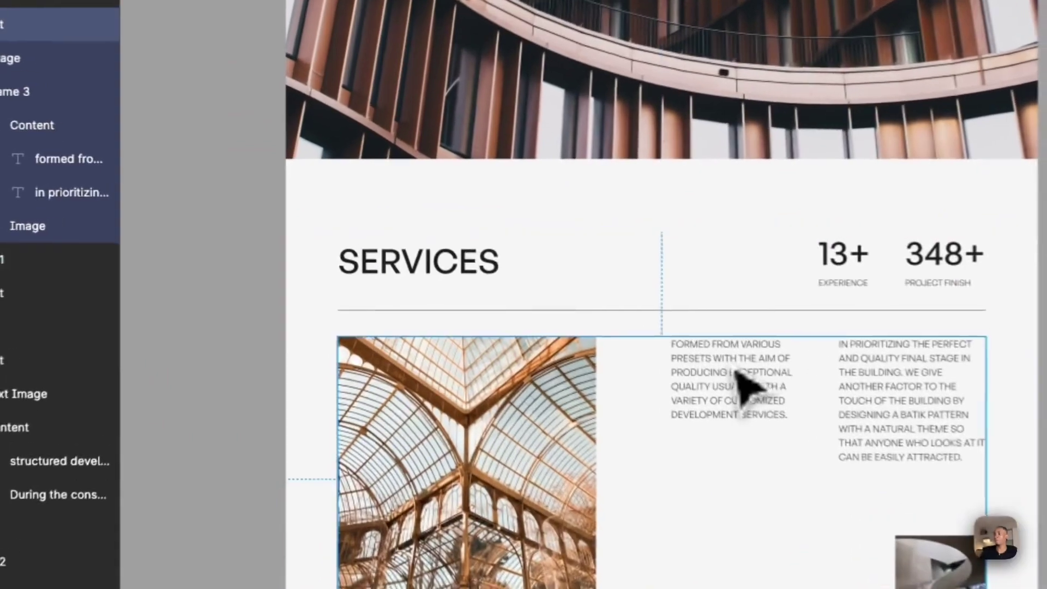
left_click(680, 309)
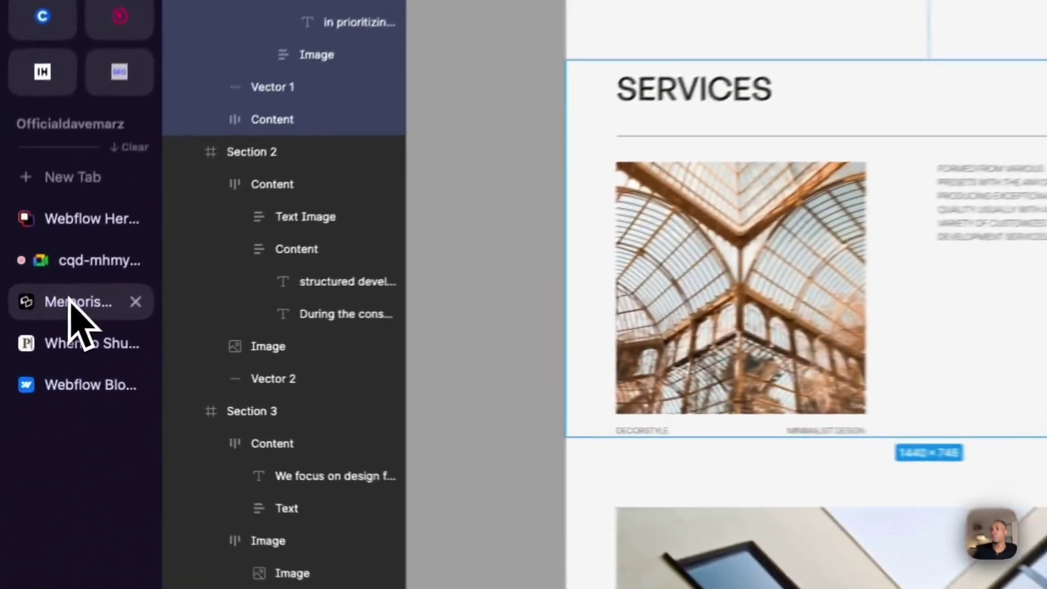
- Switch to the Memorisely website and examine its hero section's headline, buttons and logos
left_click(33, 335)
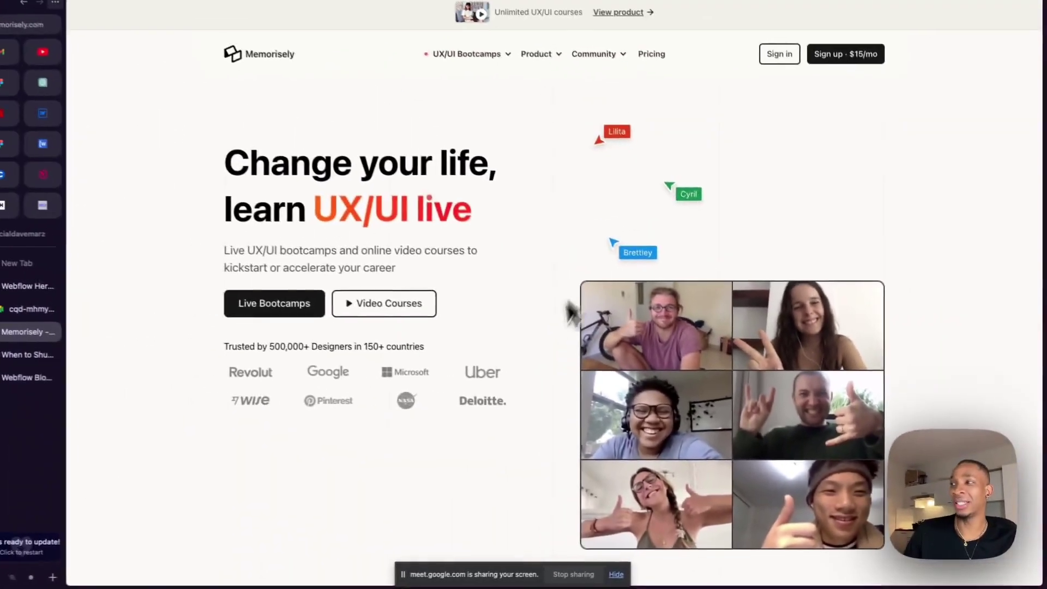
scroll(554, 358, "down", 3)
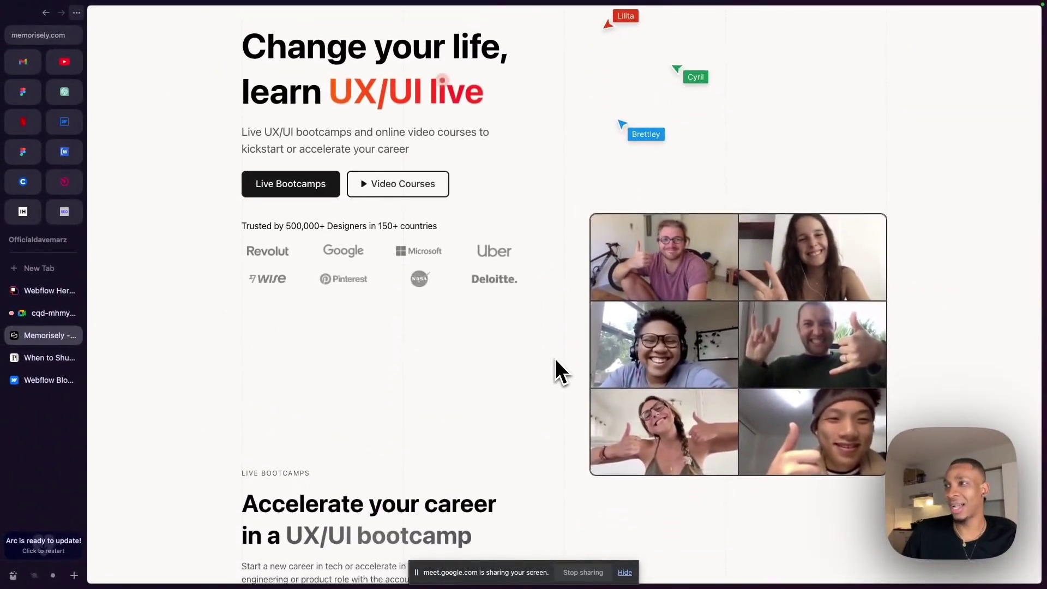
scroll(555, 359, "up", 3)
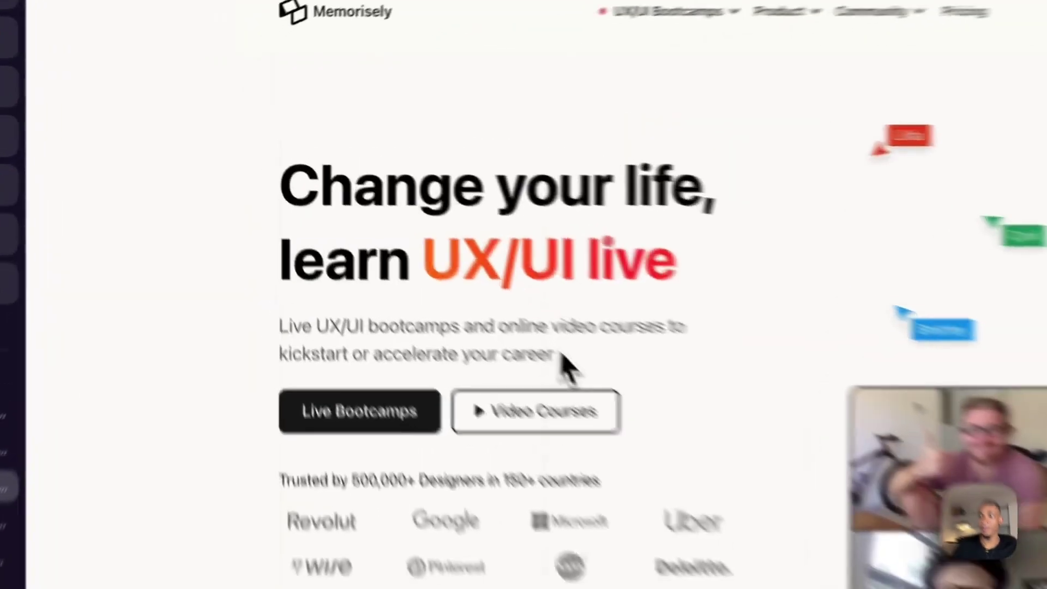
left_click_drag(408, 255, 309, 146)
left_click(965, 242)
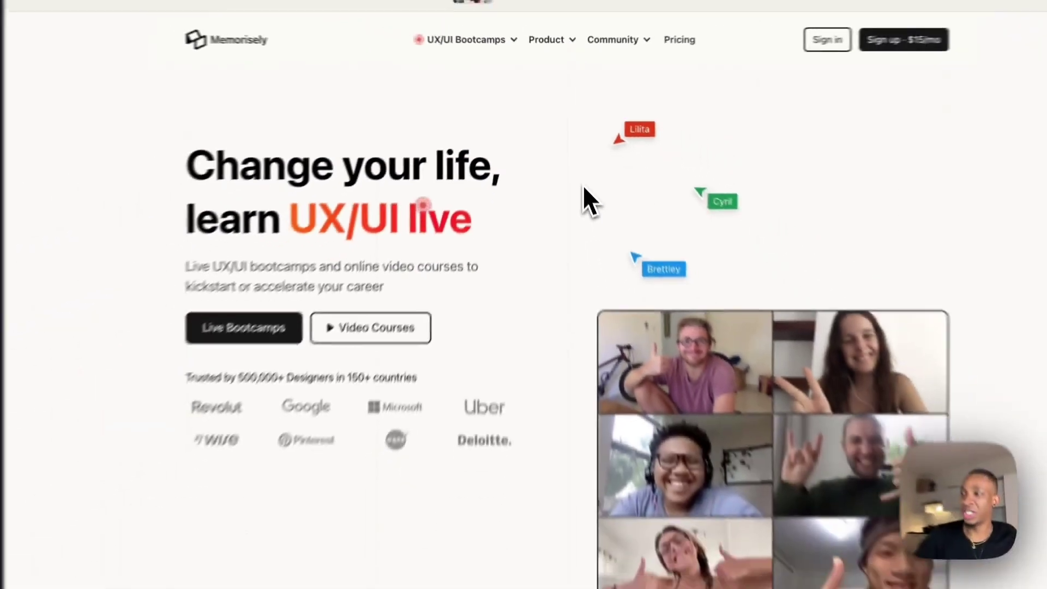
- Examine how the Memorisely page leads from its hero video grid into the live bootcamp cards
scroll(718, 336, "down", 3)
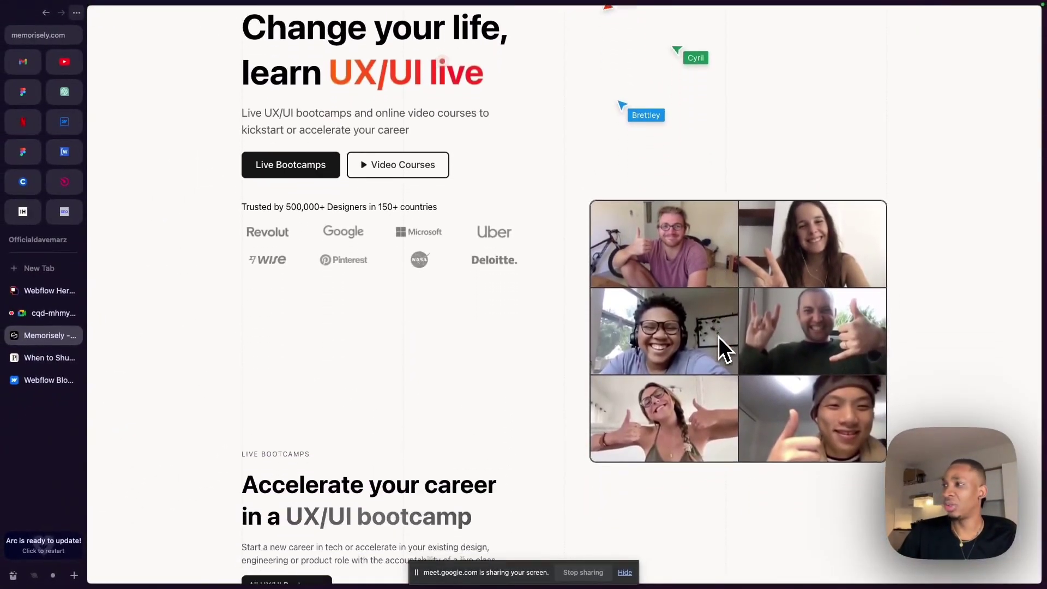
scroll(682, 307, "down", 3)
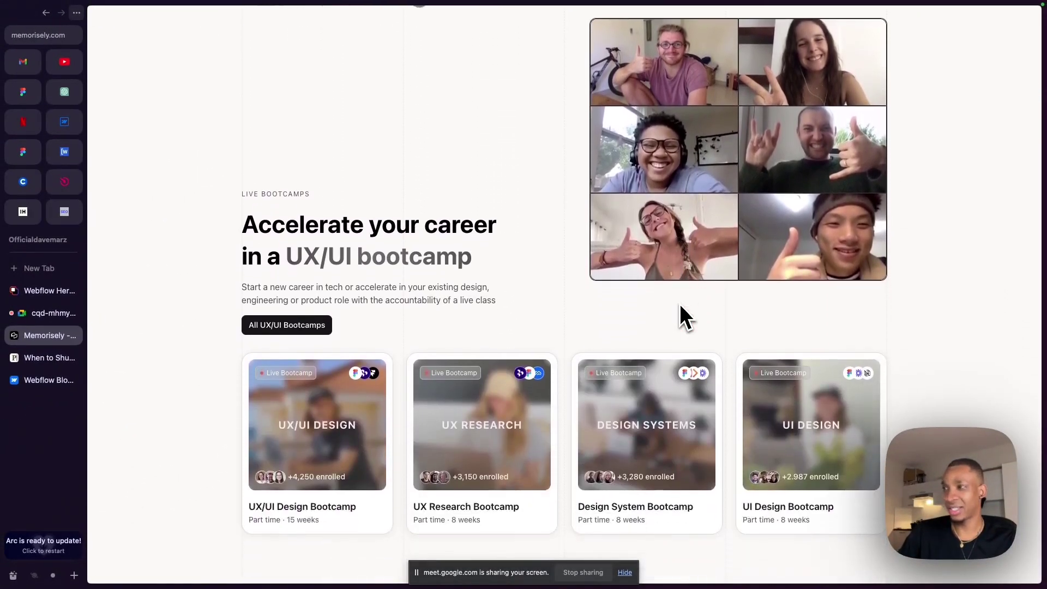
scroll(679, 303, "up", 8)
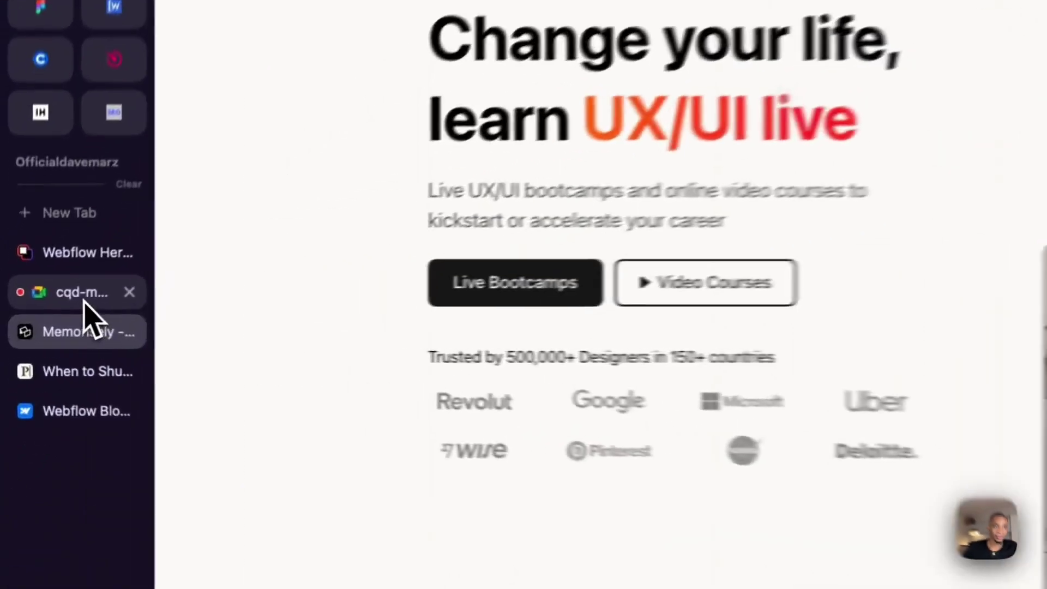
- Check the Google Meet call and return to the Figma homepage to compare the desktop and mobile Services sections
left_click(85, 304)
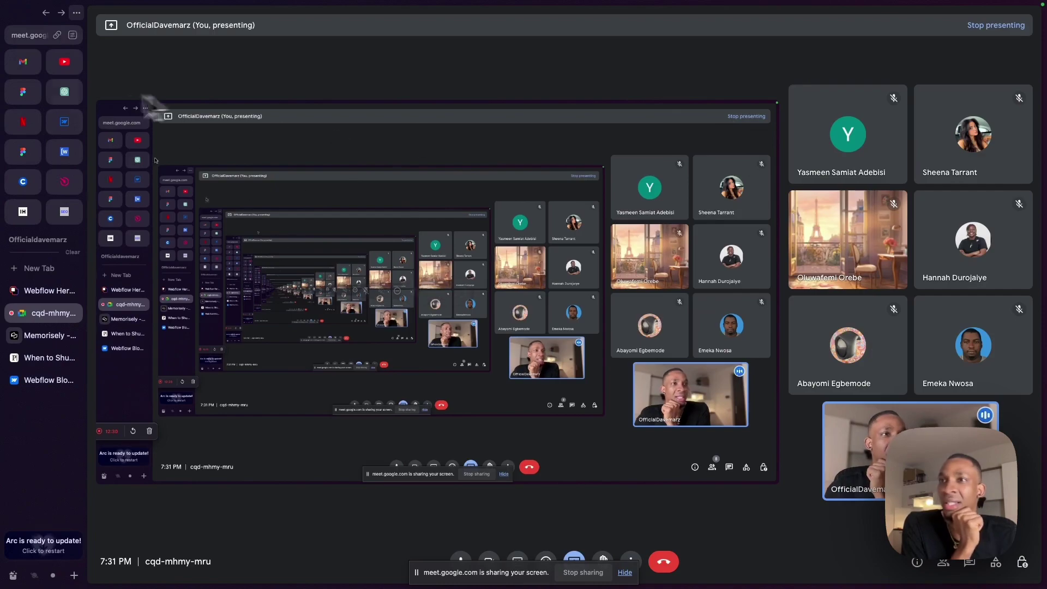
left_click(22, 153)
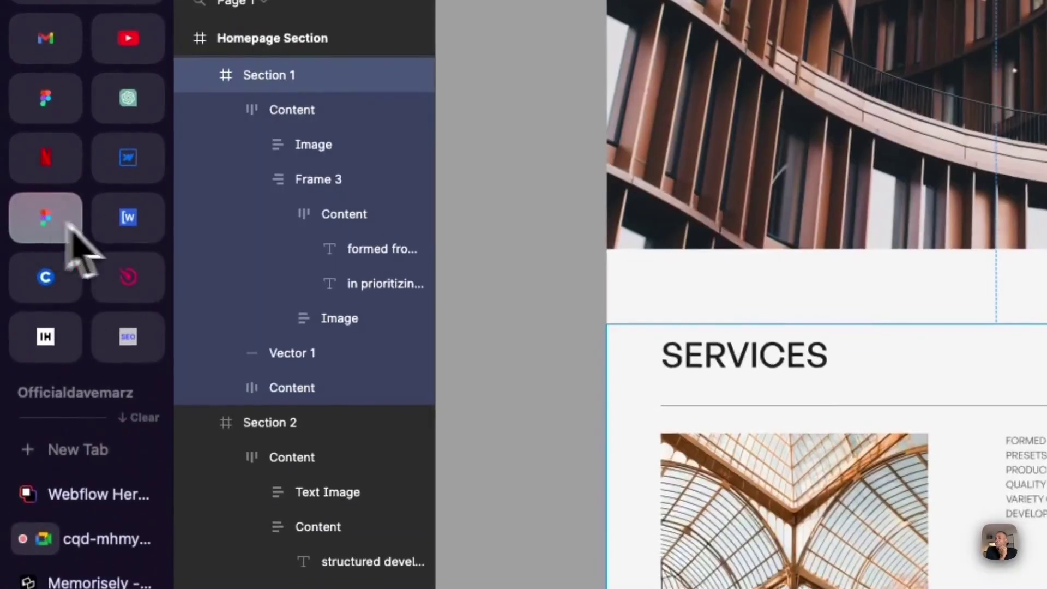
scroll(565, 326, "up", 10)
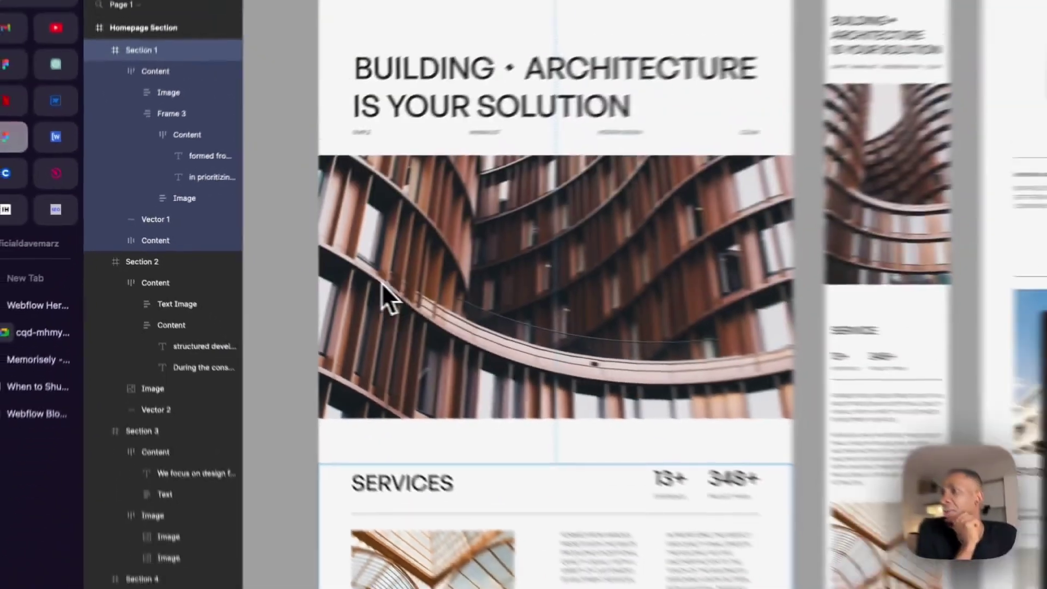
scroll(332, 272, "down", 5)
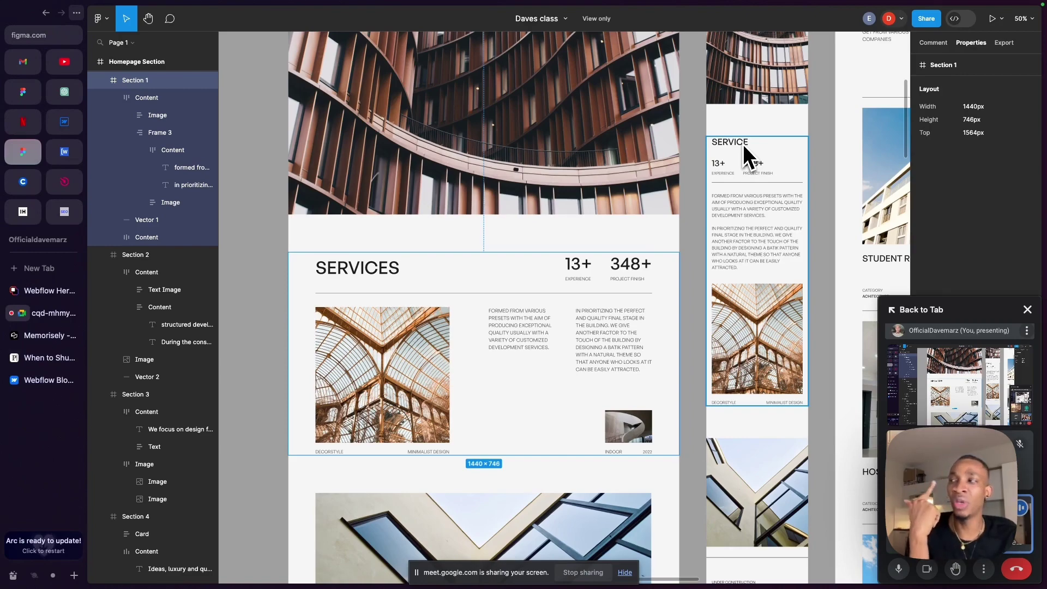
- Compare the desktop and mobile Services headings, selecting the mobile heading block and its experience and project stats row
scroll(747, 154, "up", 3)
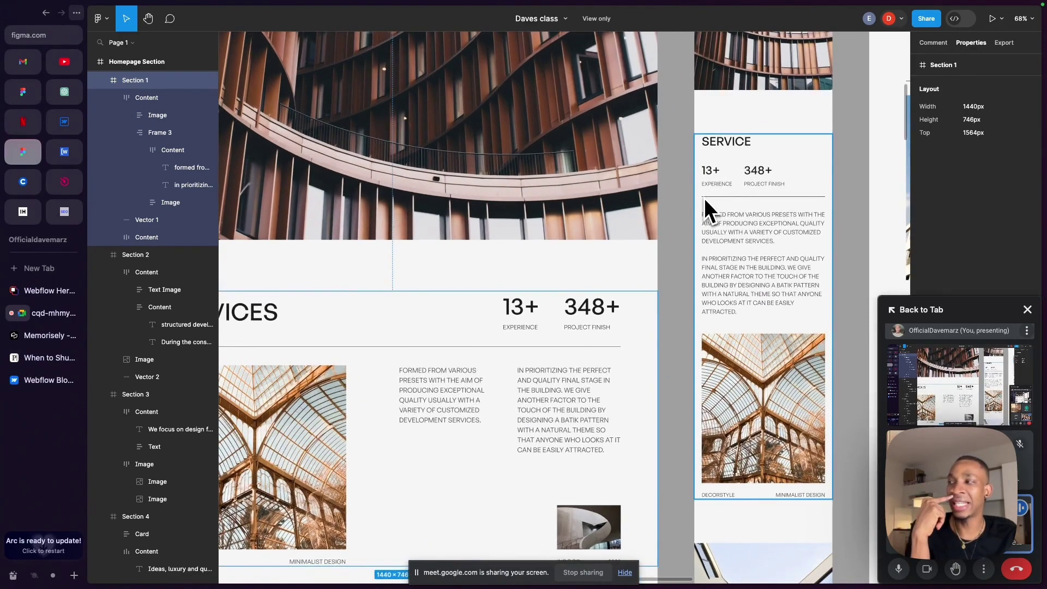
scroll(709, 290, "left", 3)
scroll(709, 290, "down", 1)
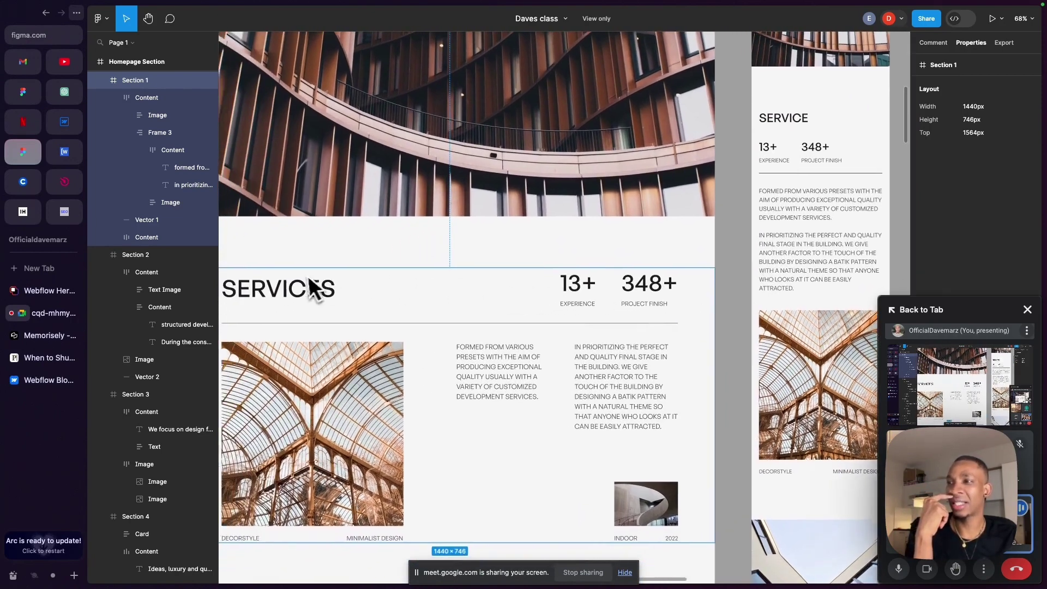
scroll(305, 283, "left", 2)
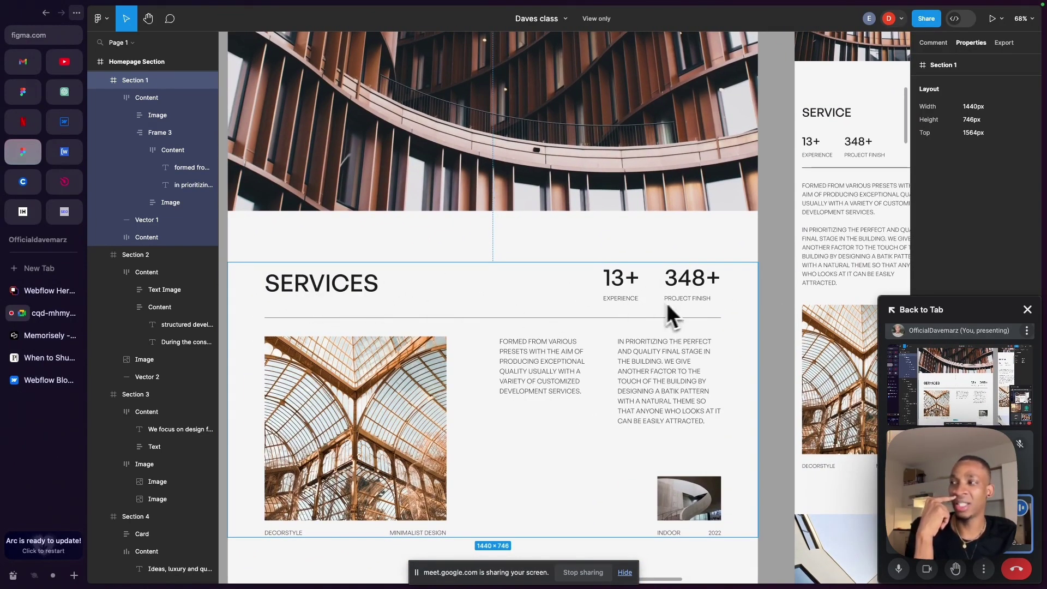
scroll(642, 286, "right", 2)
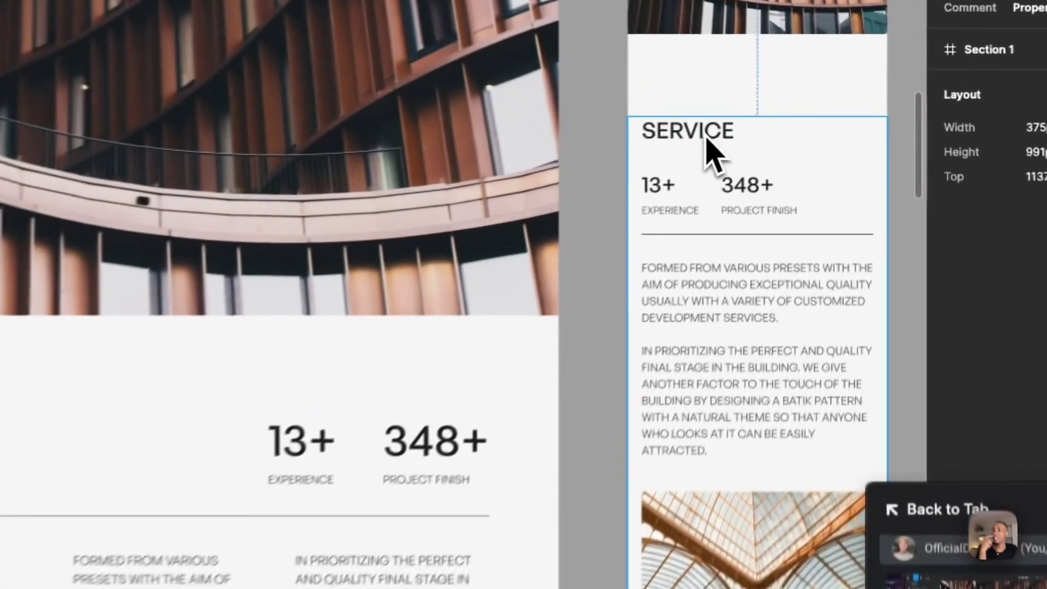
left_click(791, 112)
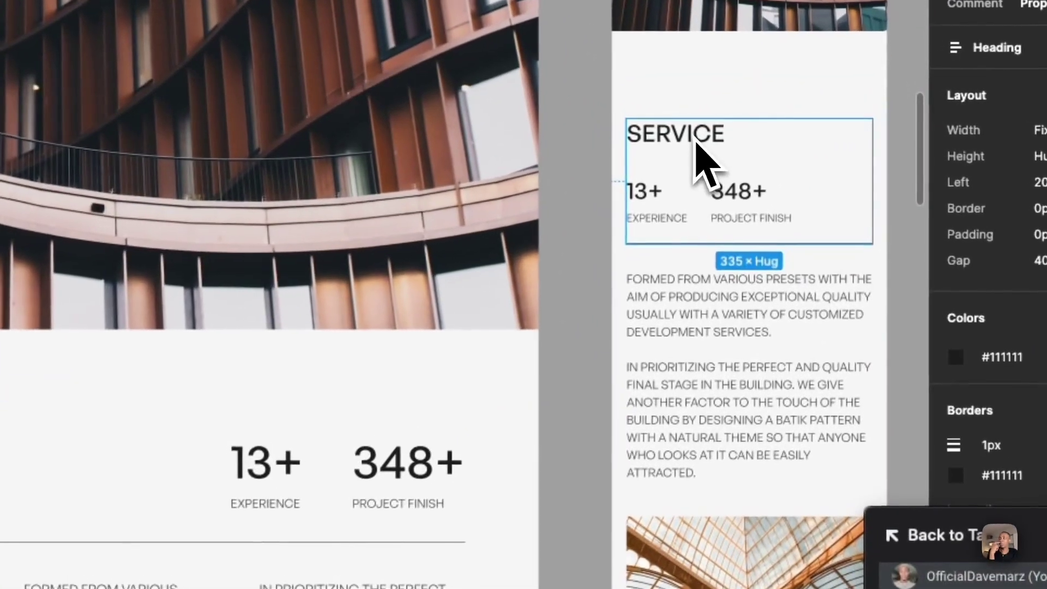
double_click(793, 118)
left_click(814, 145)
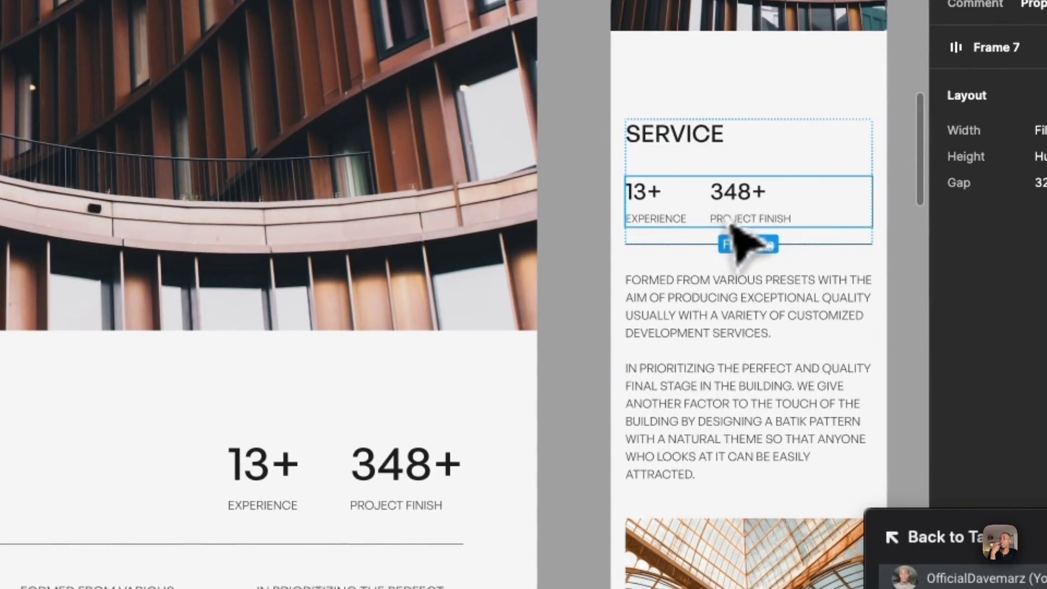
- Compare the Services body text on desktop and mobile, highlighting the first paragraph of the mobile text block
scroll(684, 254, "down", 2)
scroll(685, 253, "left", 1)
scroll(681, 239, "down", 2)
scroll(681, 240, "left", 1)
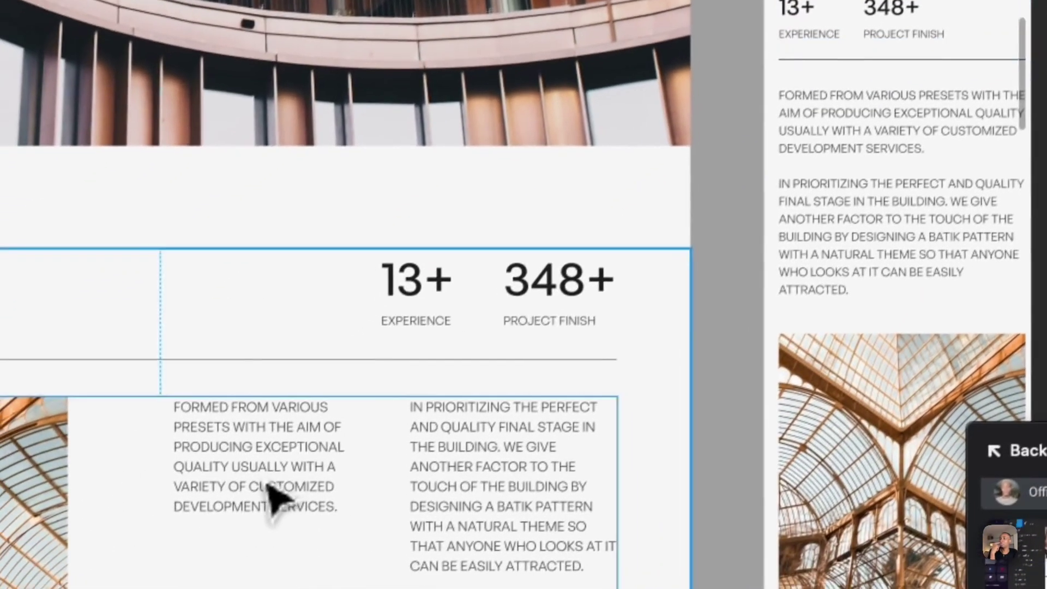
scroll(419, 470, "right", 2)
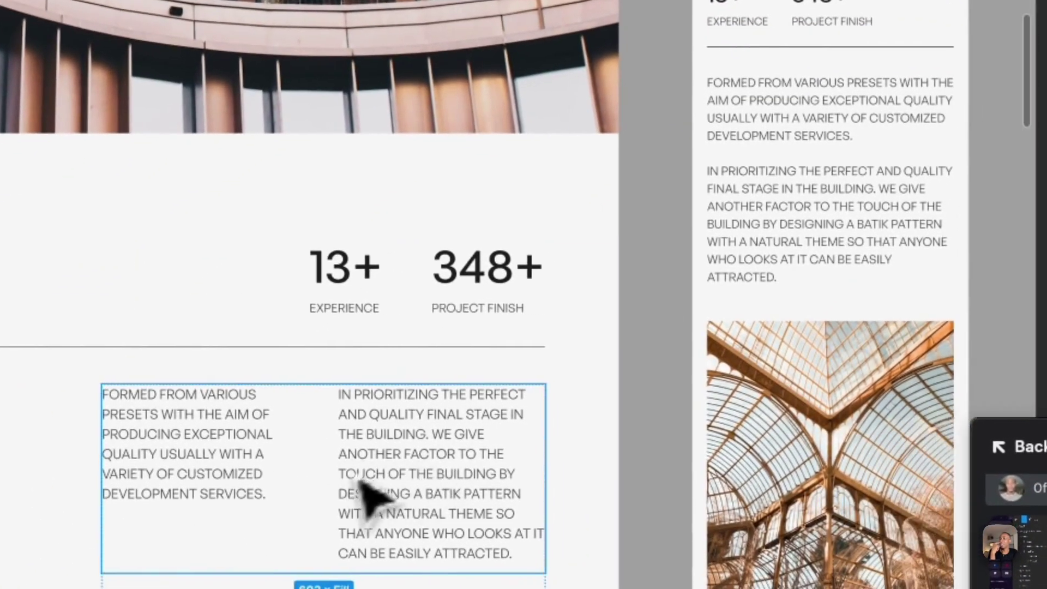
left_click(775, 144)
left_click(777, 150)
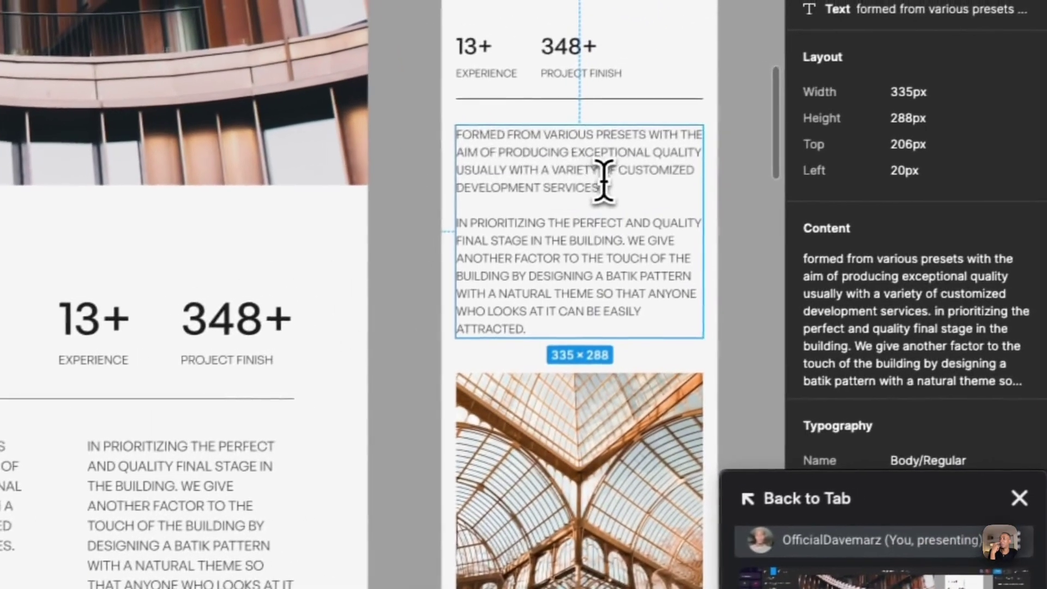
left_click_drag(601, 187, 461, 139)
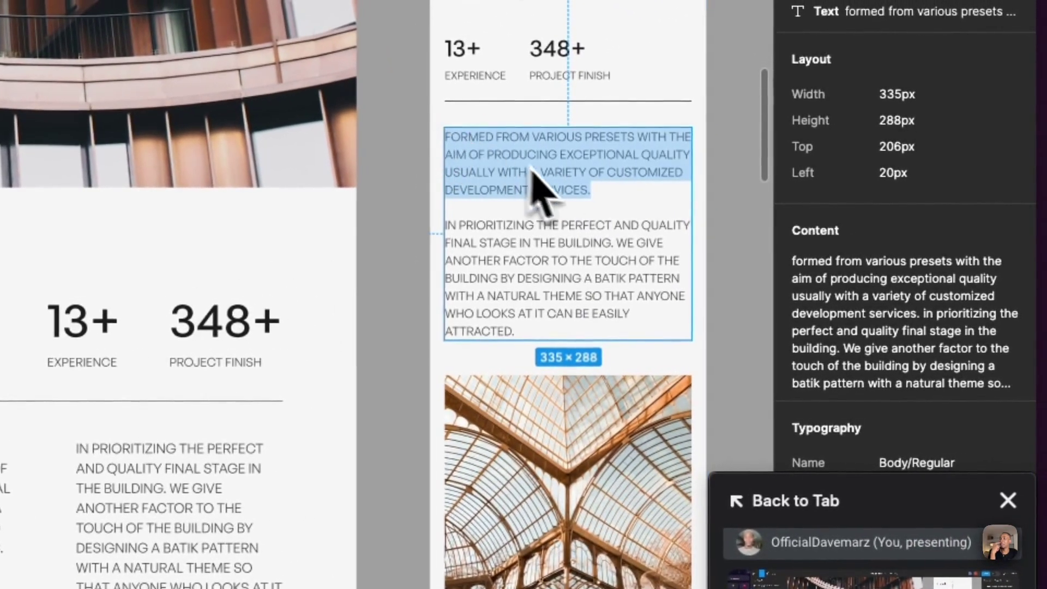
left_click(569, 215)
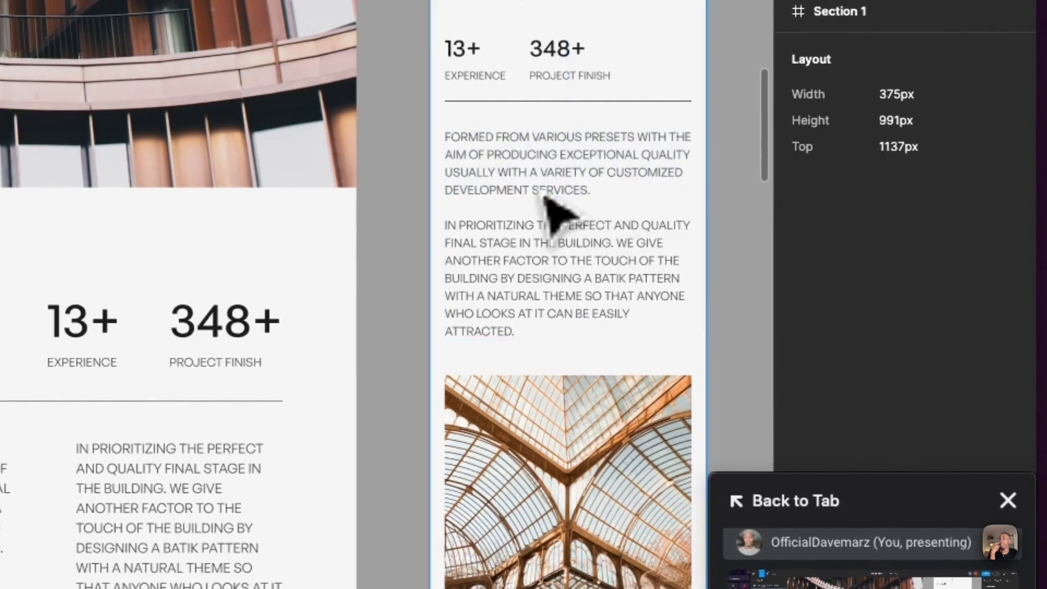
- Inspect the mobile Services section's image block below the text and how it leads into the following section
left_click(548, 202)
double_click(509, 261)
left_click(572, 491)
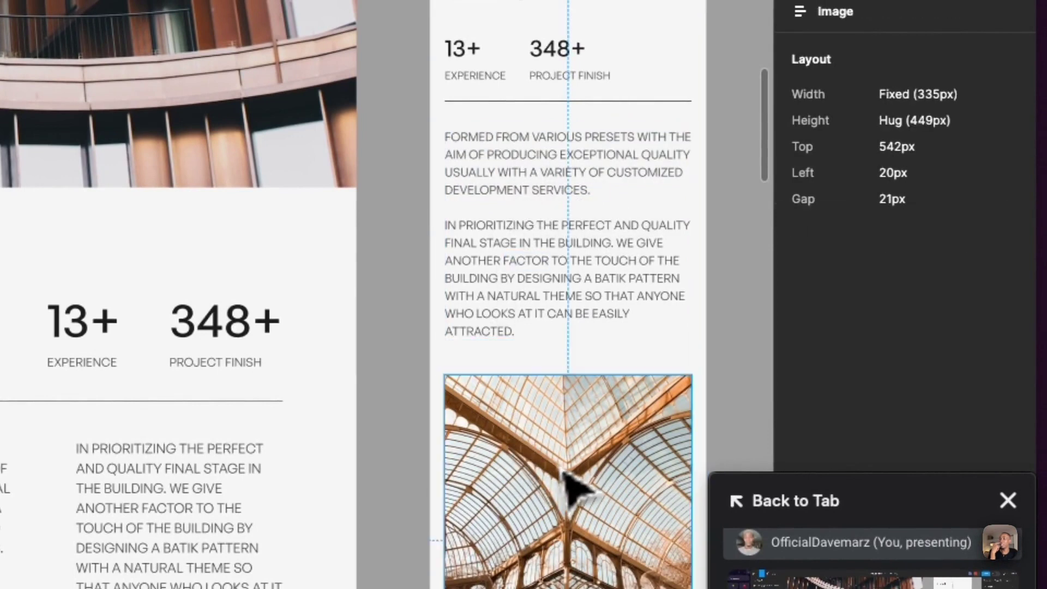
scroll(578, 491, "left", 2)
scroll(575, 490, "down", 5)
scroll(575, 490, "right", 2)
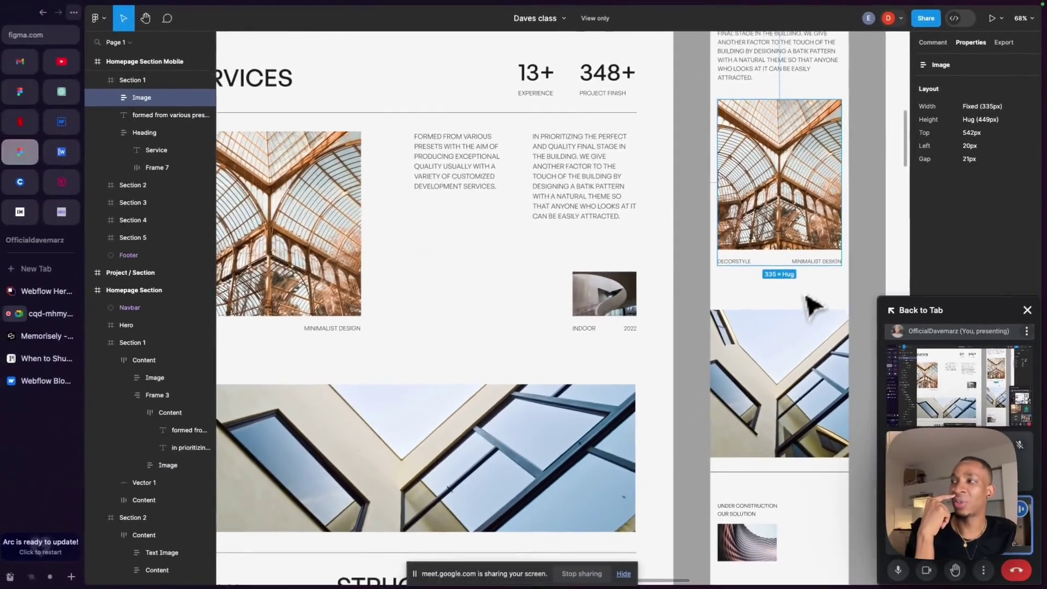
- Inspect the desktop Services section's two text columns and the small Indoor image below them
scroll(813, 304, "left", 3)
scroll(812, 304, "up", 2)
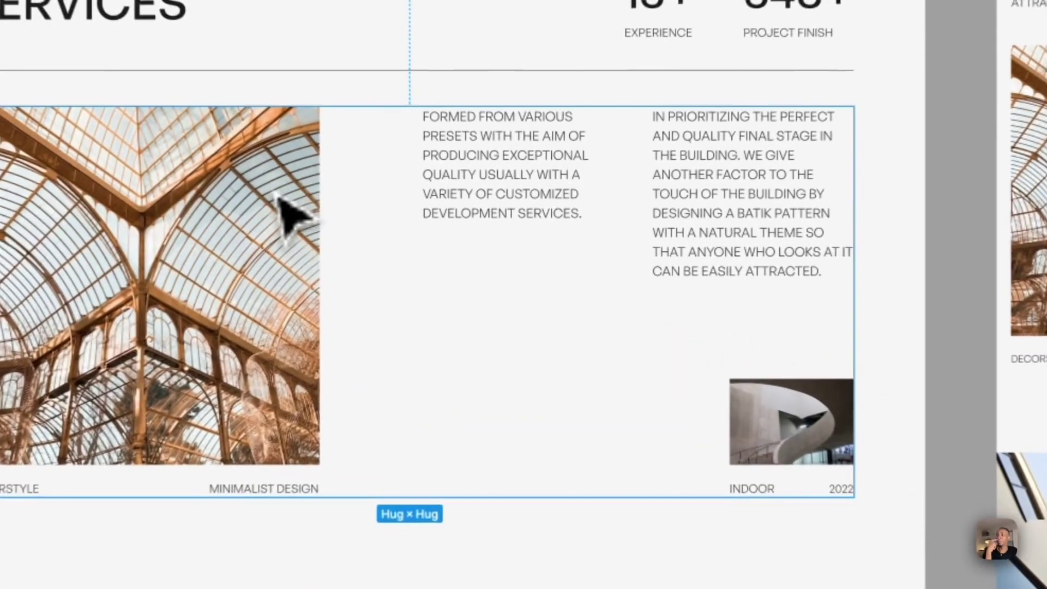
left_click(529, 207)
double_click(712, 199)
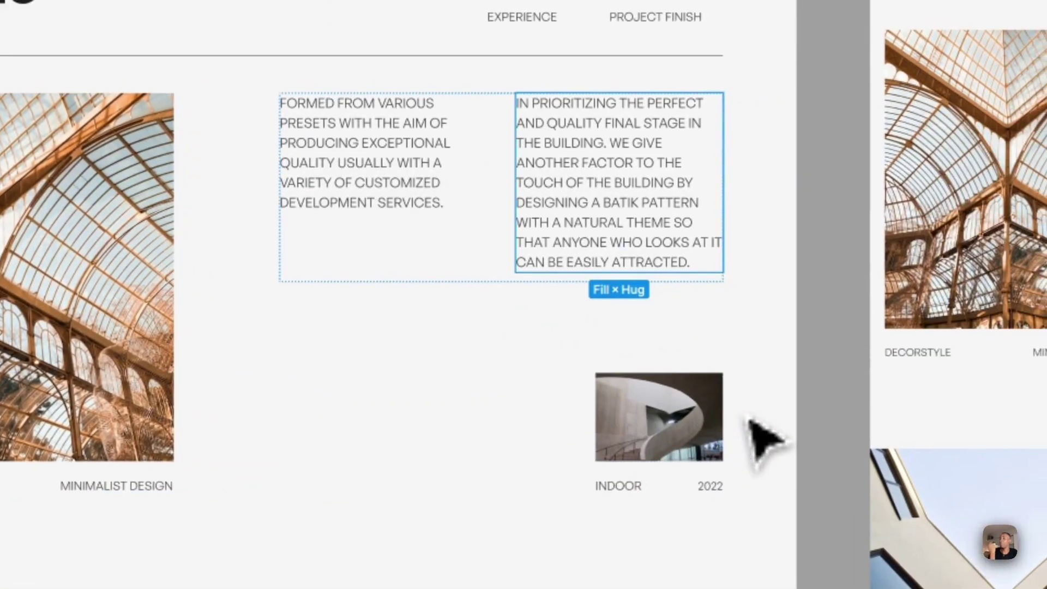
left_click(632, 414)
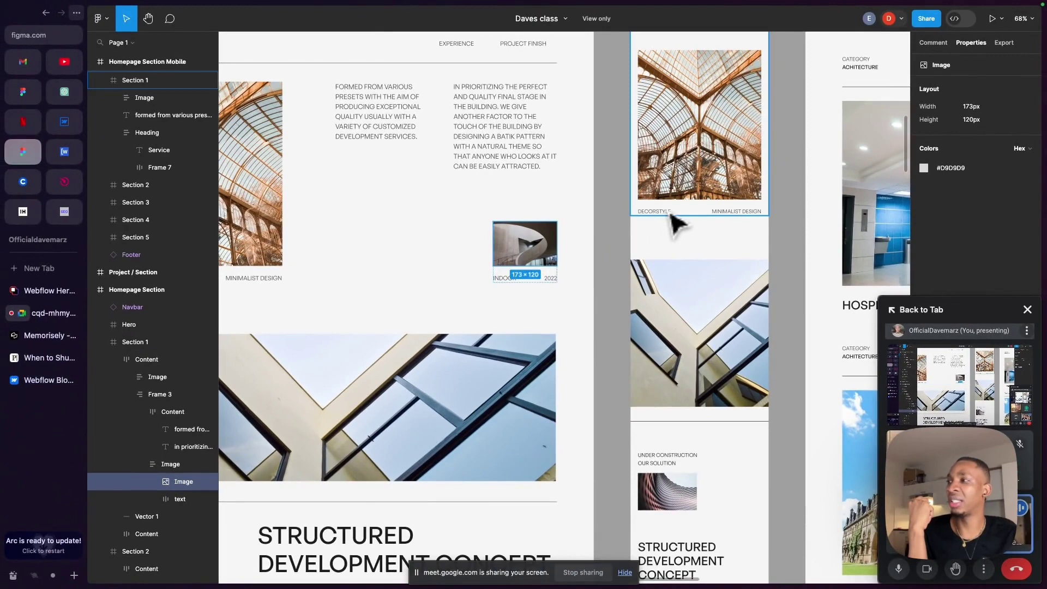
- Compare how the desktop Services columns and images are stacked in the mobile version of the section
scroll(676, 221, "up", 5)
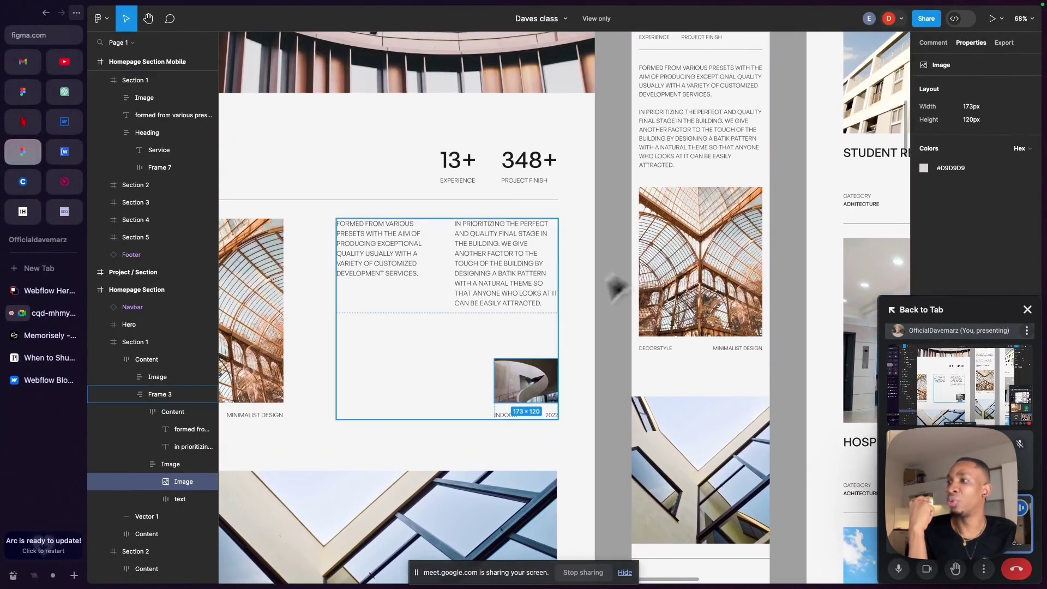
scroll(709, 184, "up", 4)
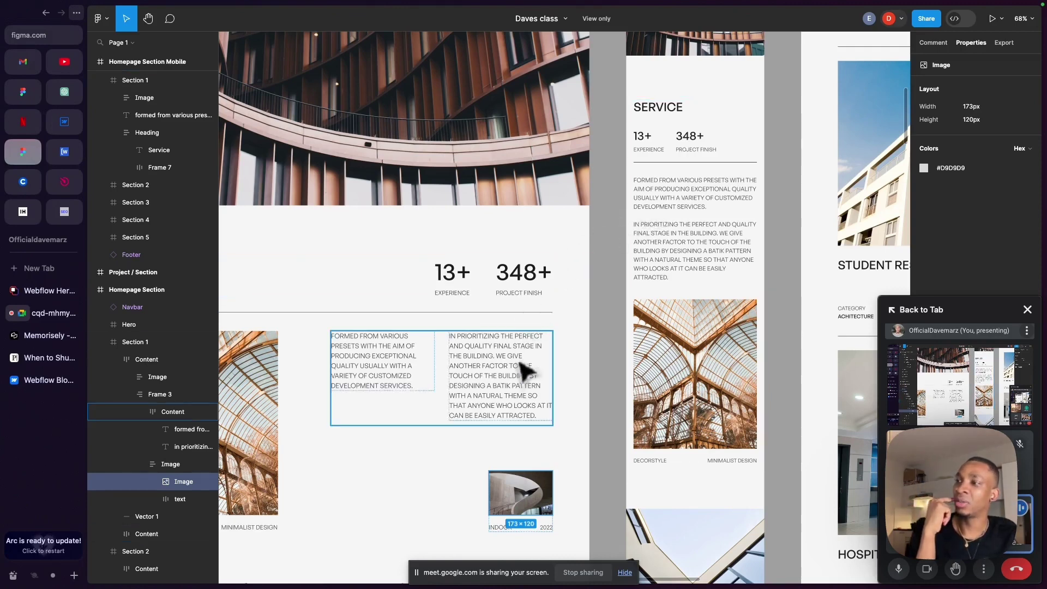
scroll(521, 369, "down", 5)
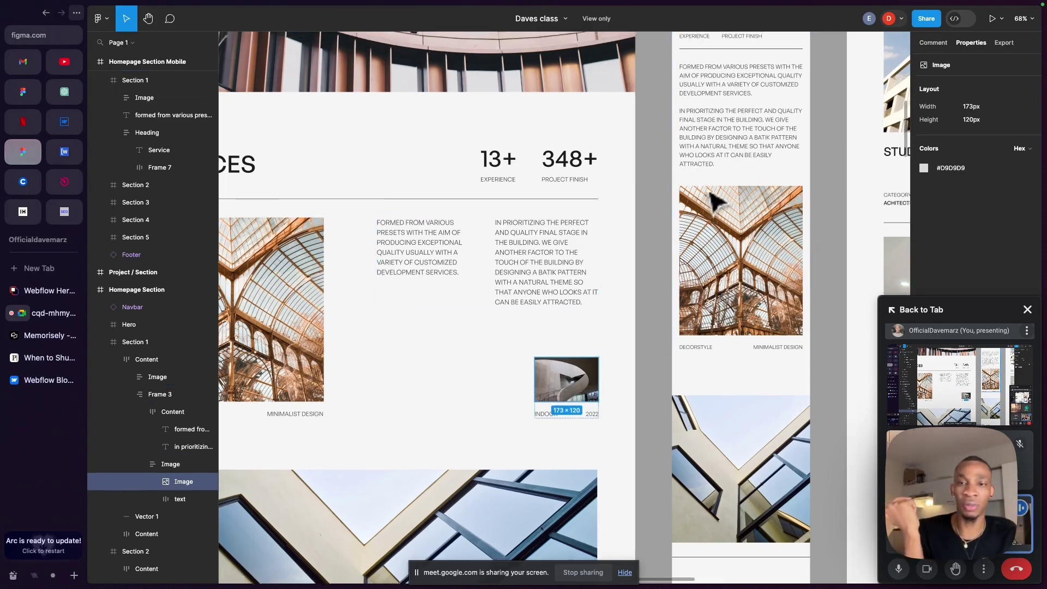
scroll(709, 199, "up", 4)
scroll(715, 202, "left", 5)
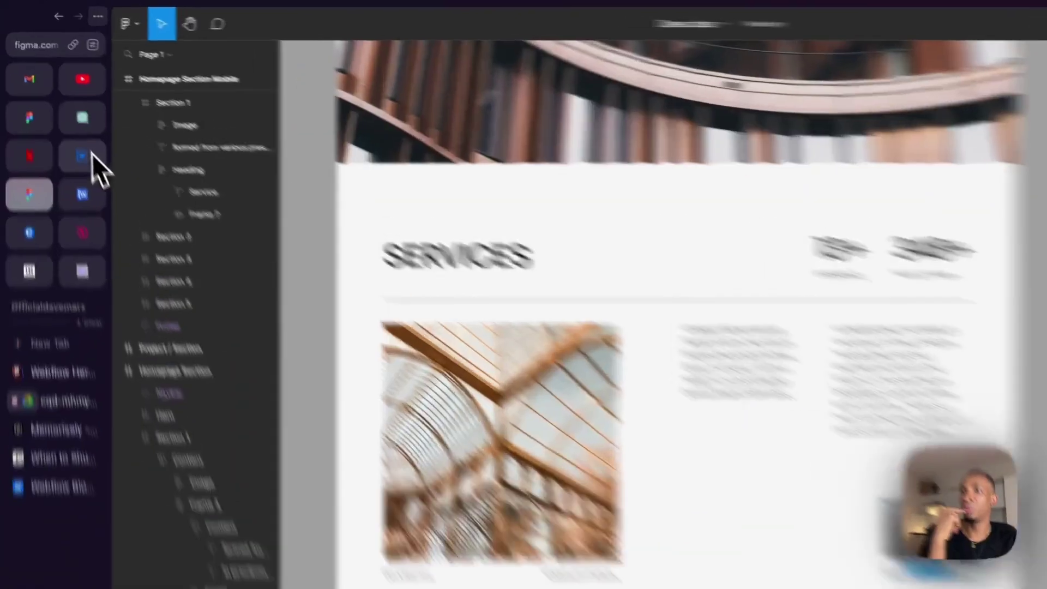
- Switch to the Webflow project, leave the Untitled page for the dashboard and dismiss the What's new notice
left_click(64, 122)
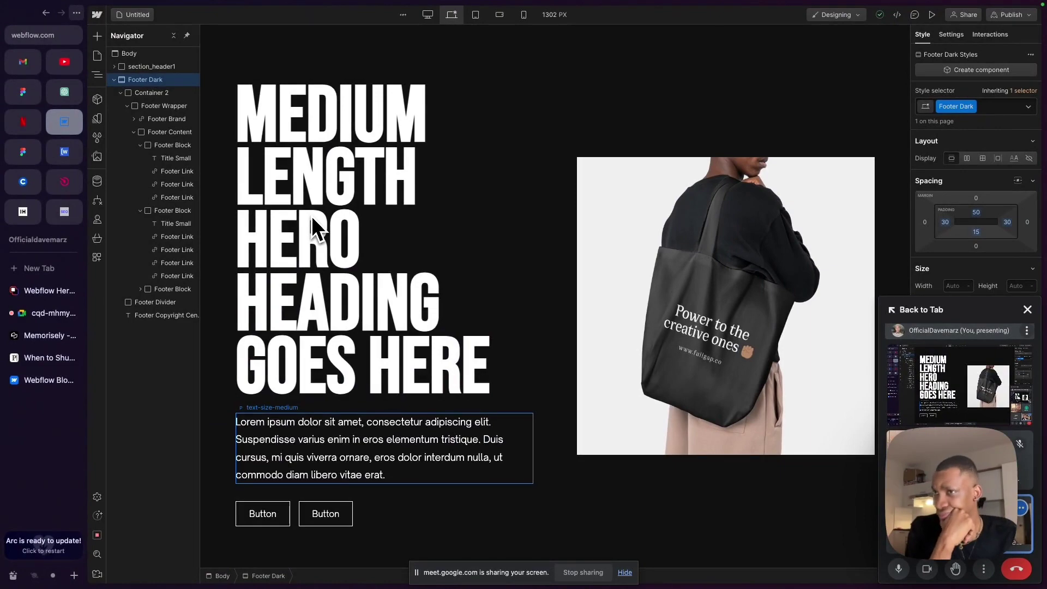
left_click(120, 93)
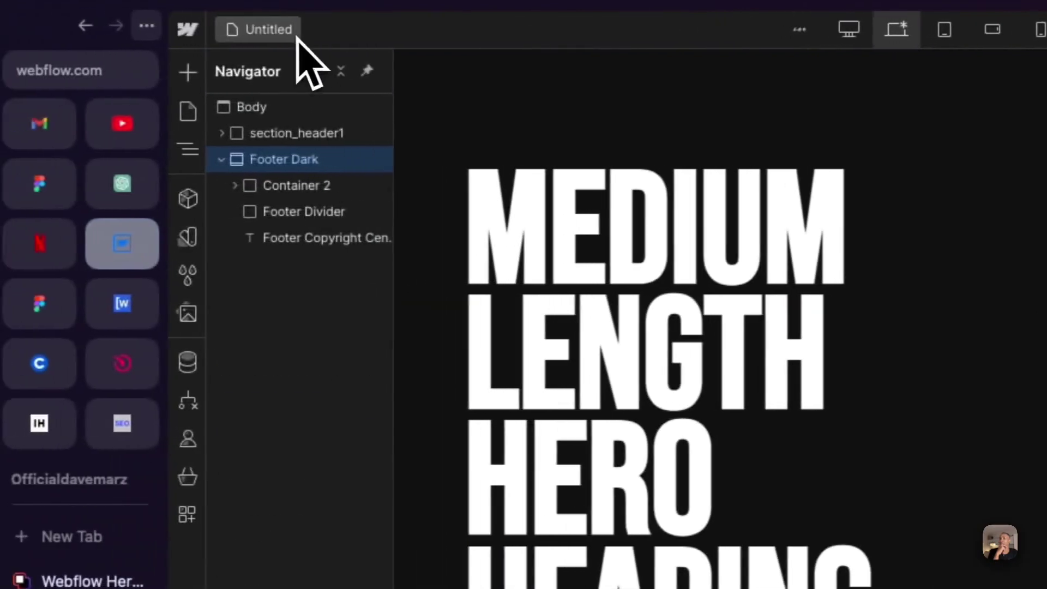
left_click(187, 111)
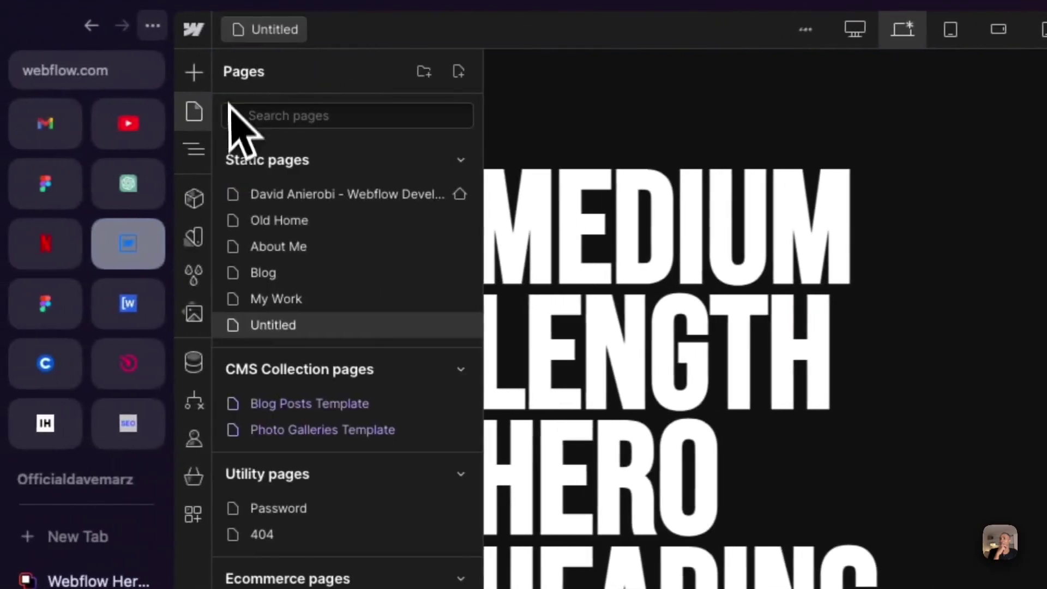
left_click(193, 31)
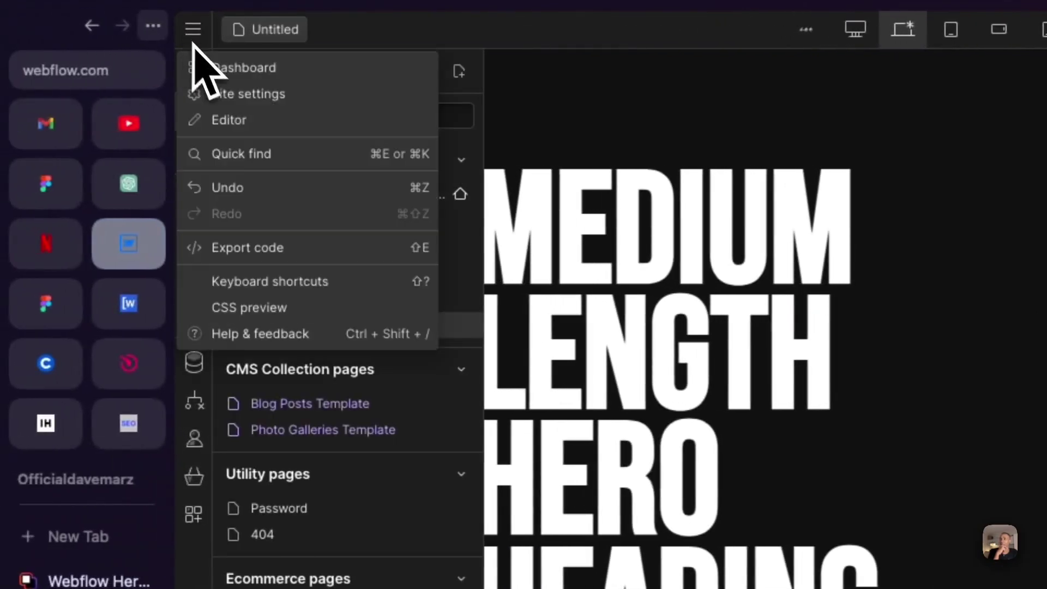
left_click(224, 69)
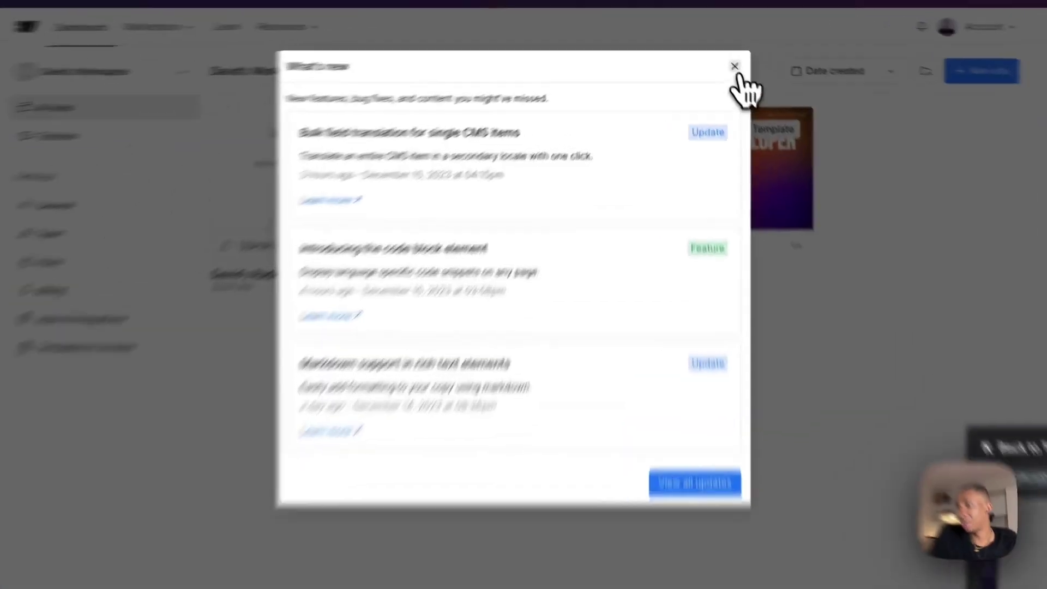
left_click(717, 46)
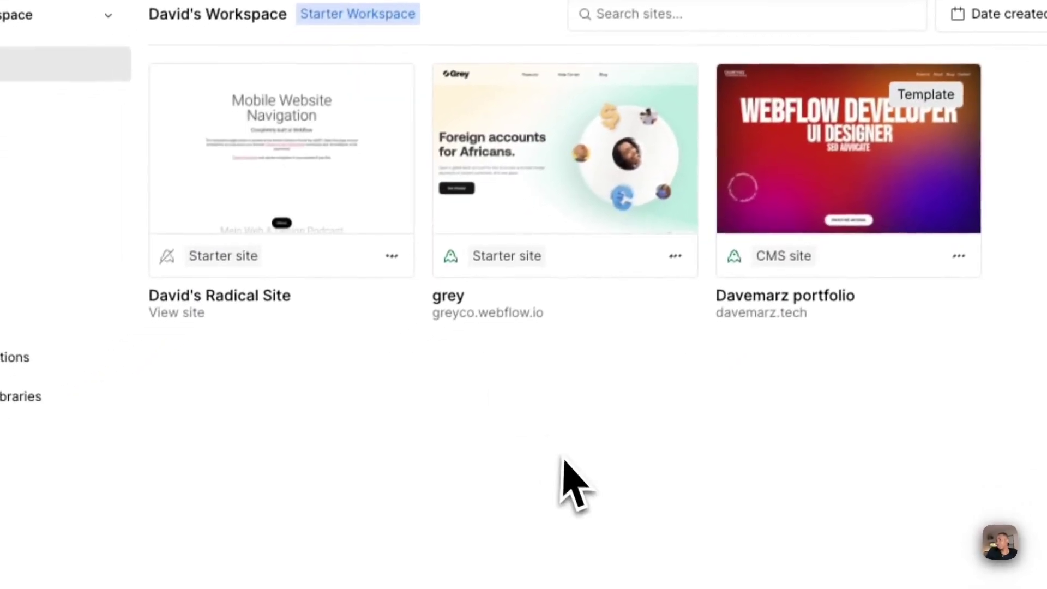
- Sign out of the current Webflow account
left_click(751, 44)
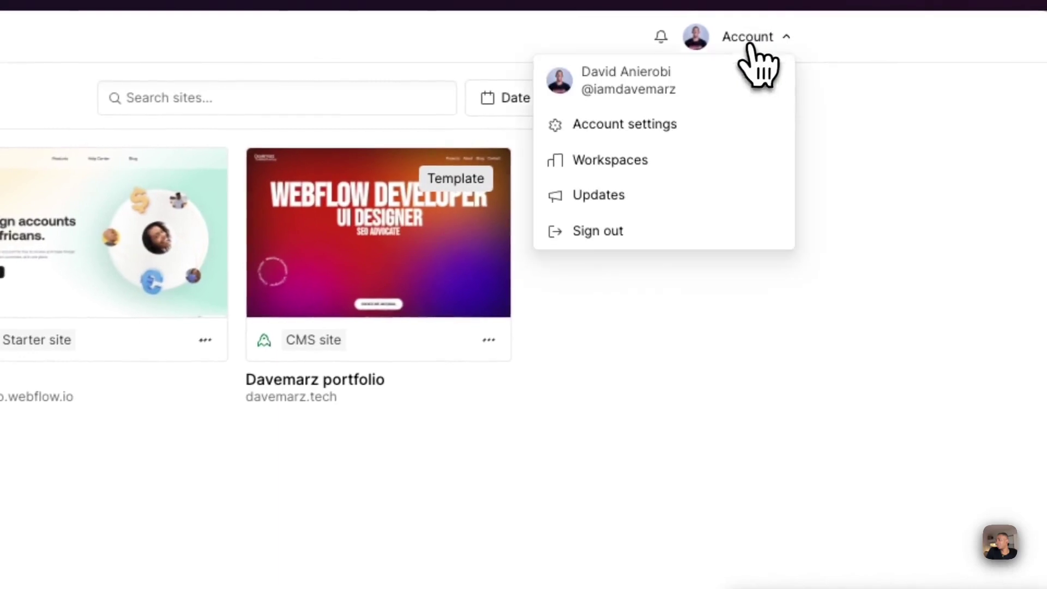
left_click(622, 256)
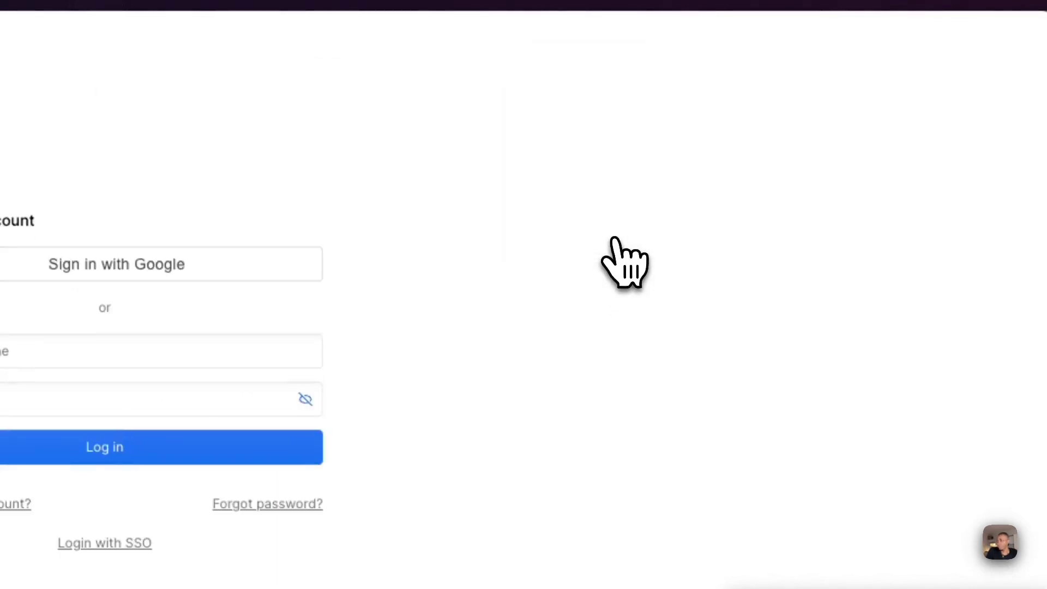
left_click(606, 209)
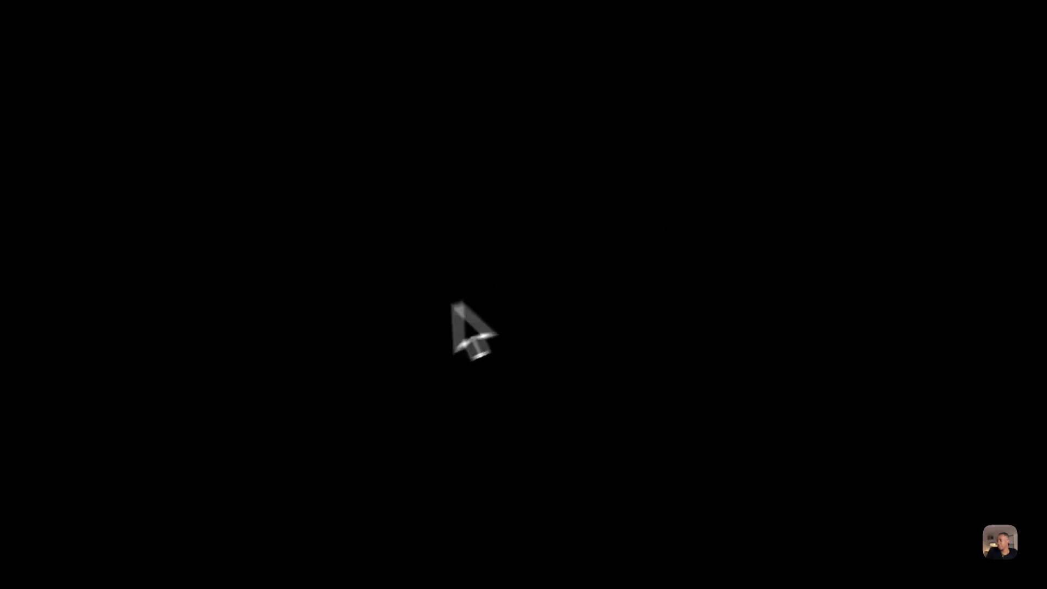
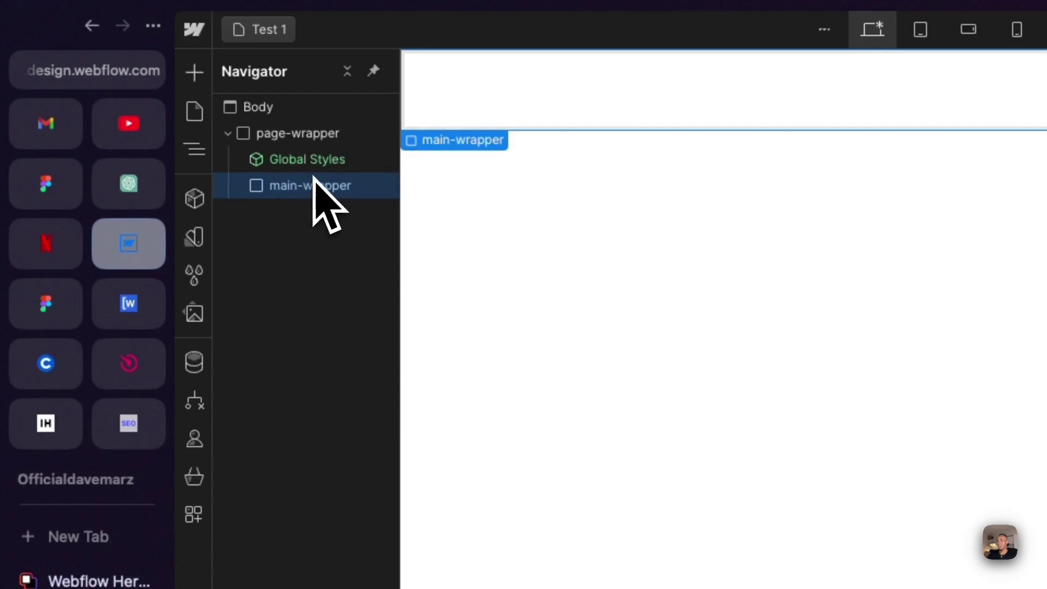
- Check the page-wrapper and main-wrapper elements in the Test 1 page's structure
left_click(308, 141)
left_click(295, 186)
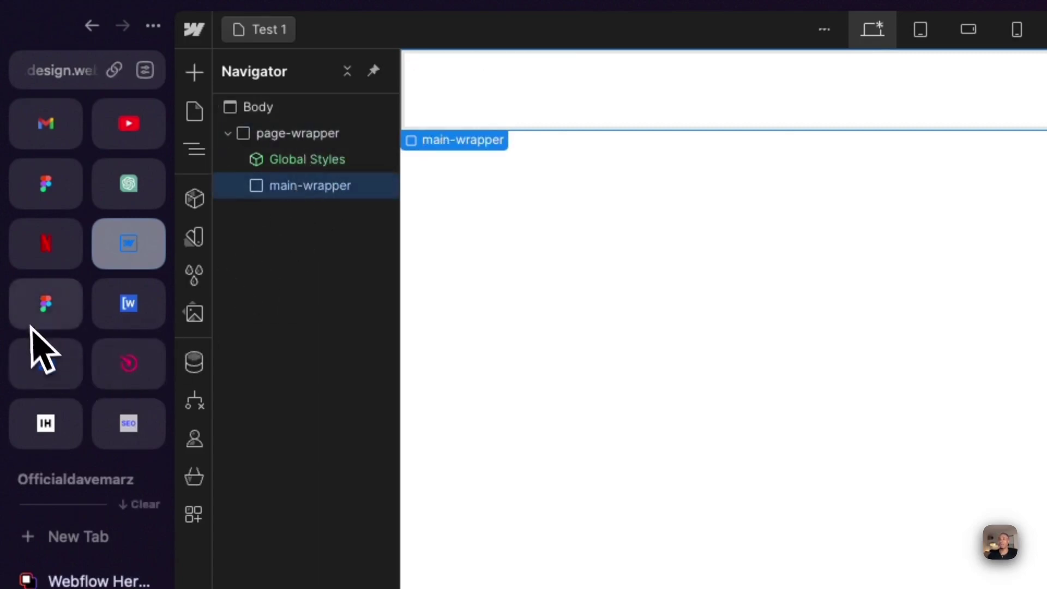
- Return to the Figma homepage, review the hero and select the desktop Services section frame below it
left_click(45, 304)
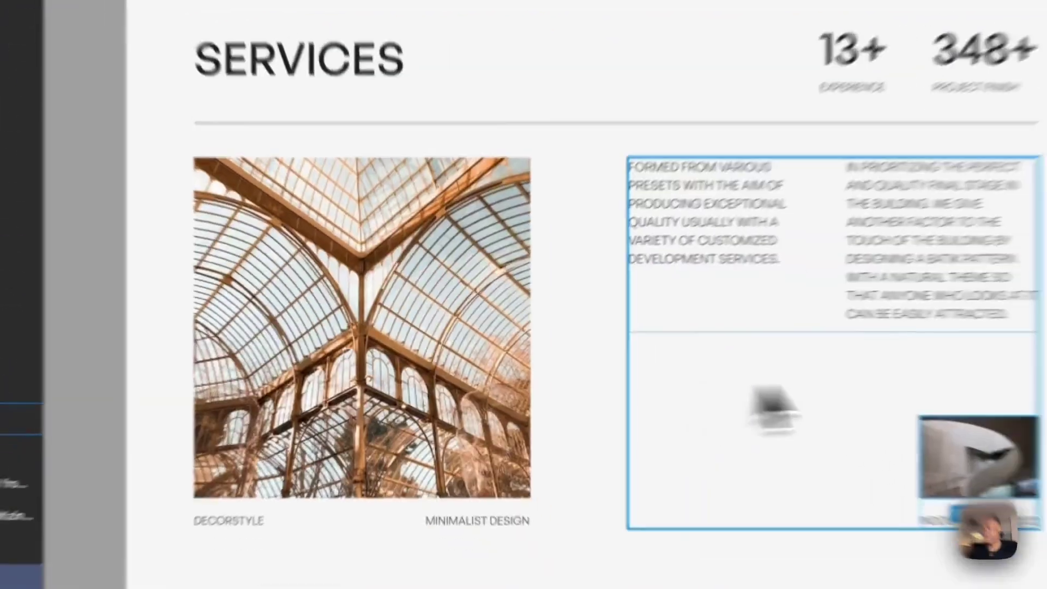
scroll(723, 359, "up", 5)
scroll(500, 198, "up", 3)
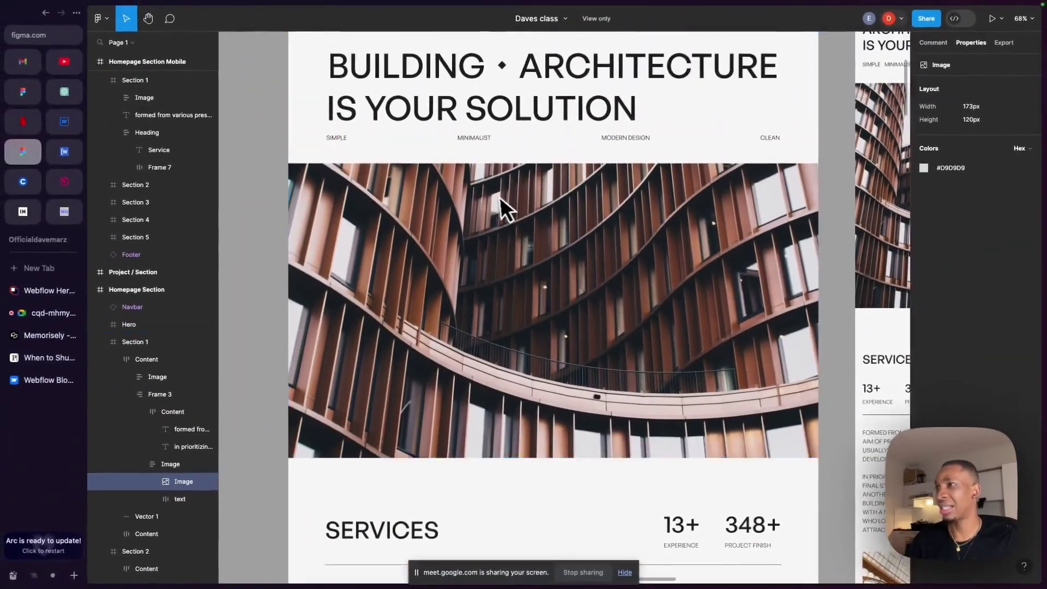
scroll(420, 178, "down", 8)
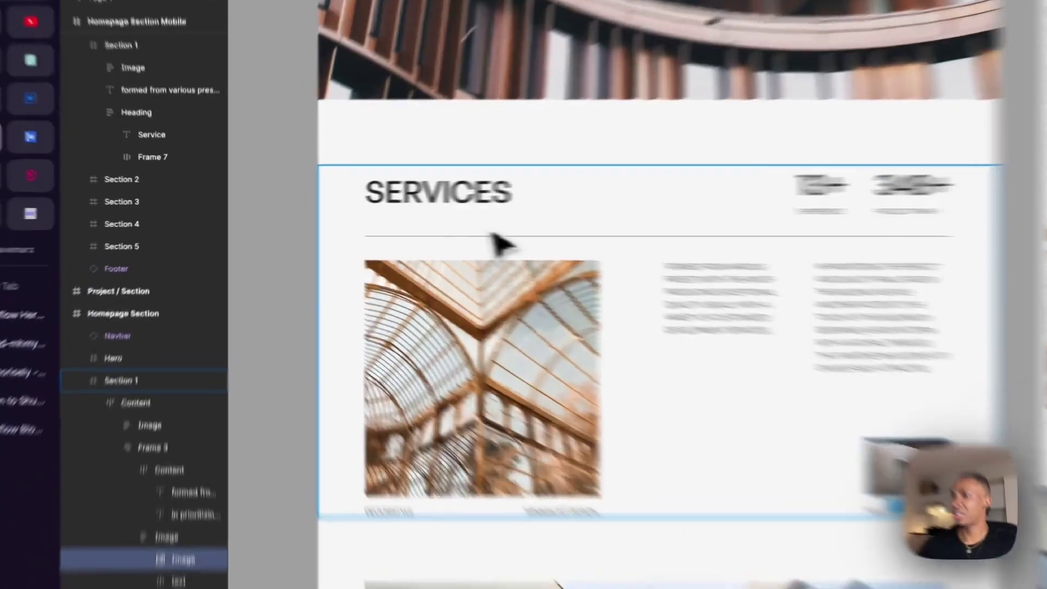
left_click(431, 234)
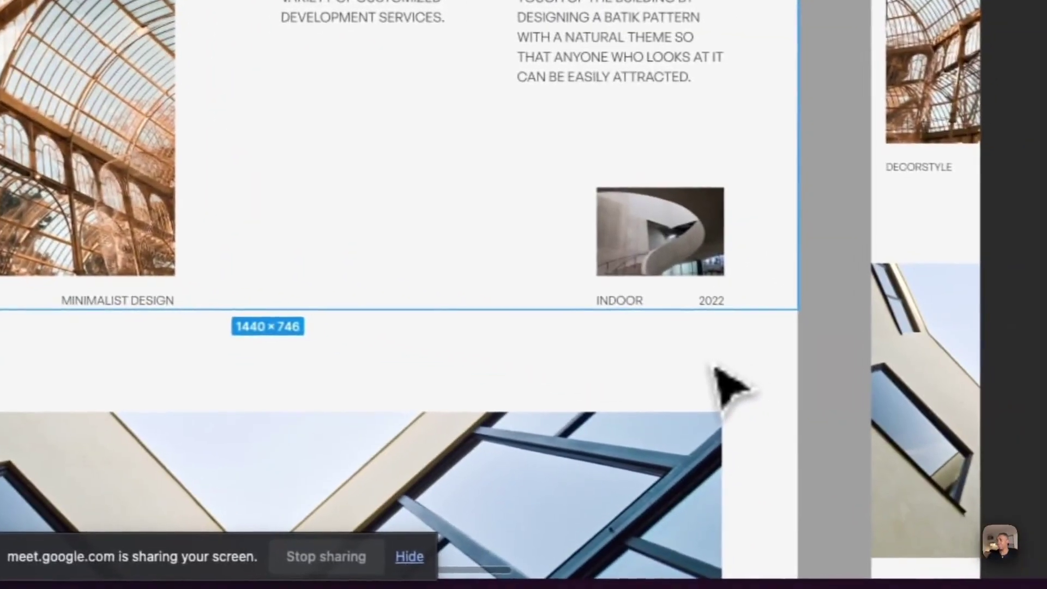
- Select the SERVICES heading in the desktop Figma design, switch to the Webflow project and open the element search
left_click(404, 95)
left_click(410, 94)
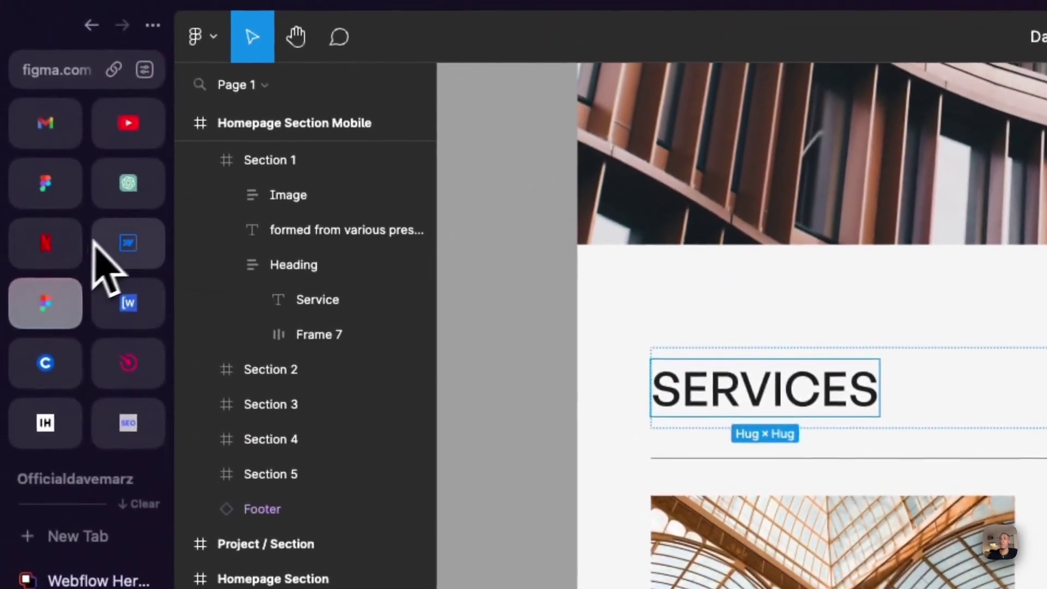
left_click(127, 245)
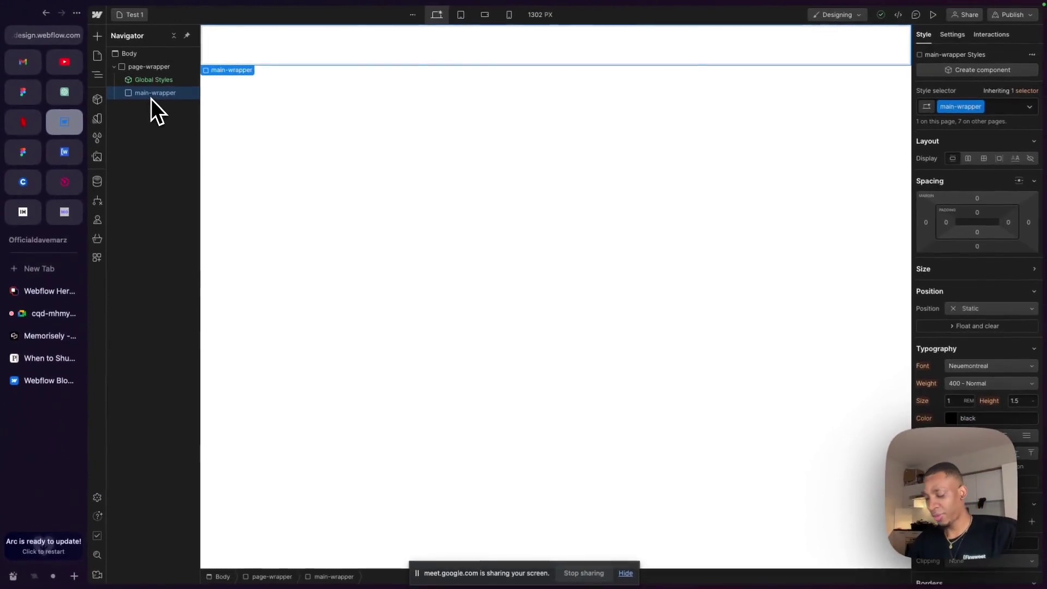
key("super+e")
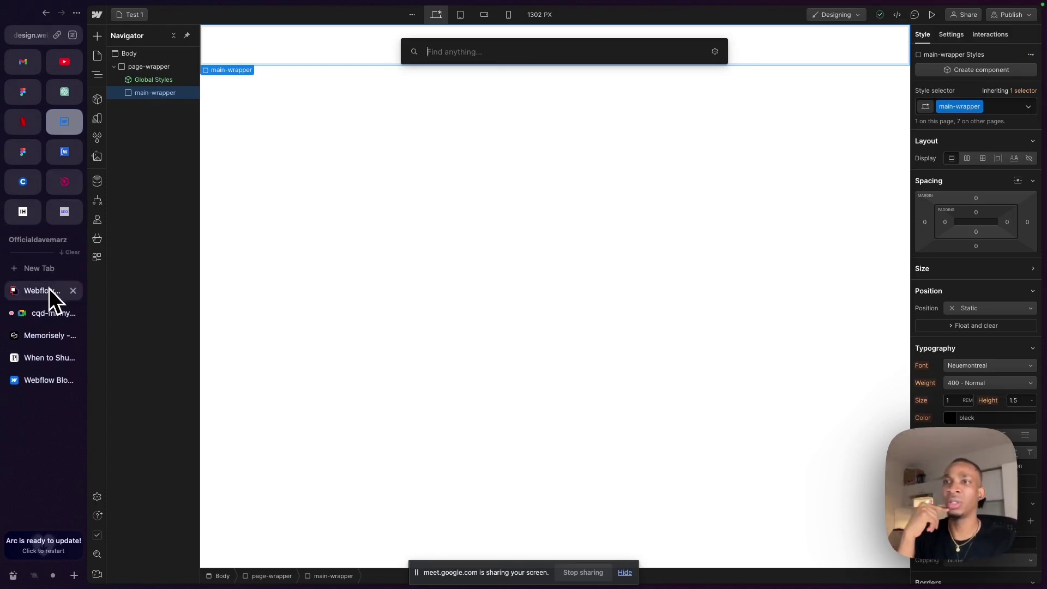
- Check the participants in the Google Meet call and return to the Webflow project
left_click(51, 311)
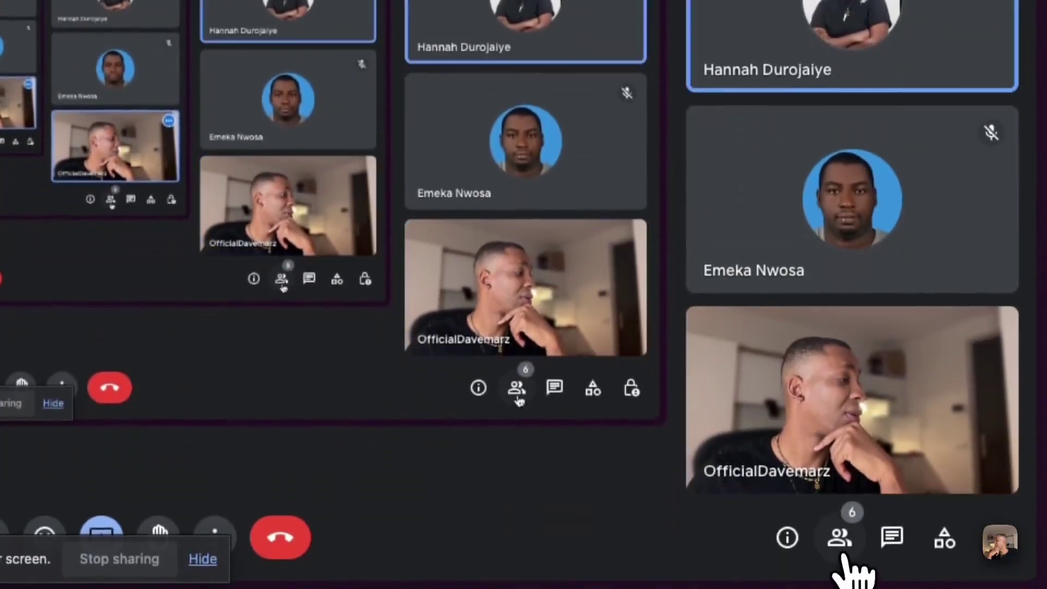
left_click(840, 535)
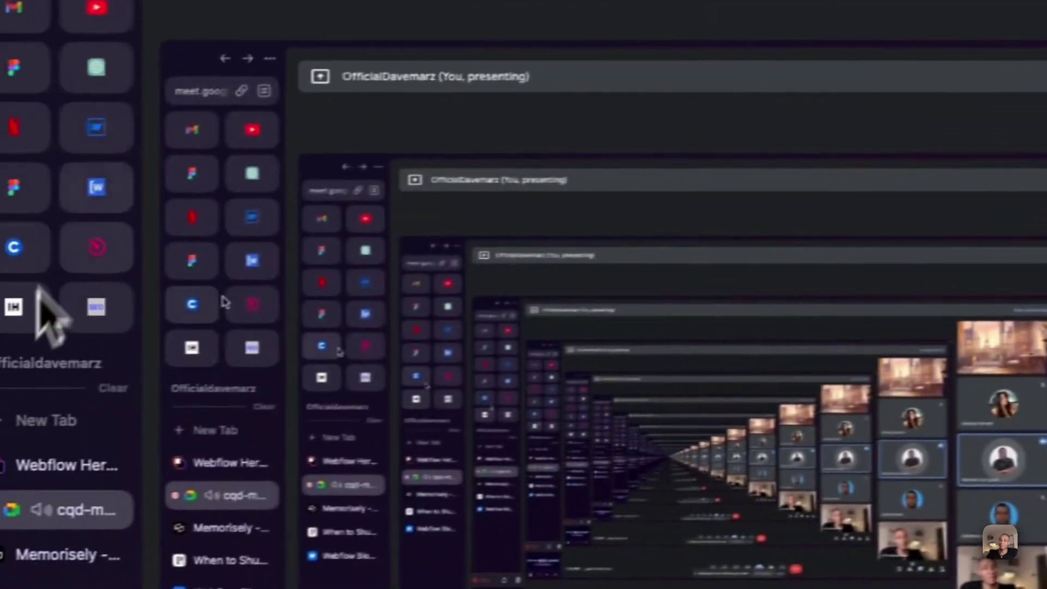
left_click(96, 128)
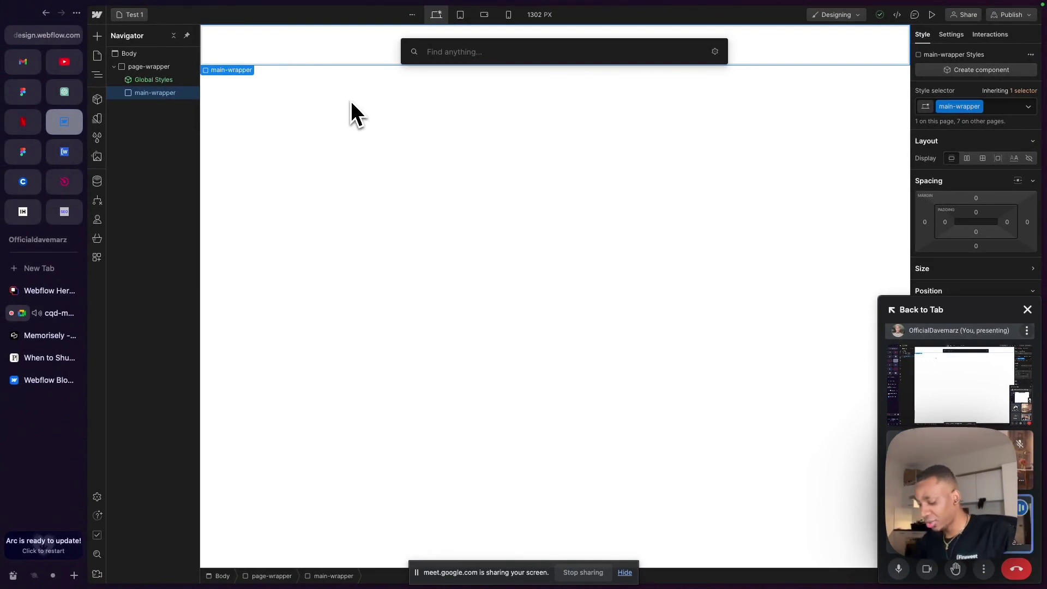
- Insert a div block inside main-wrapper and close the floating Meet window
type("div")
key("Return")
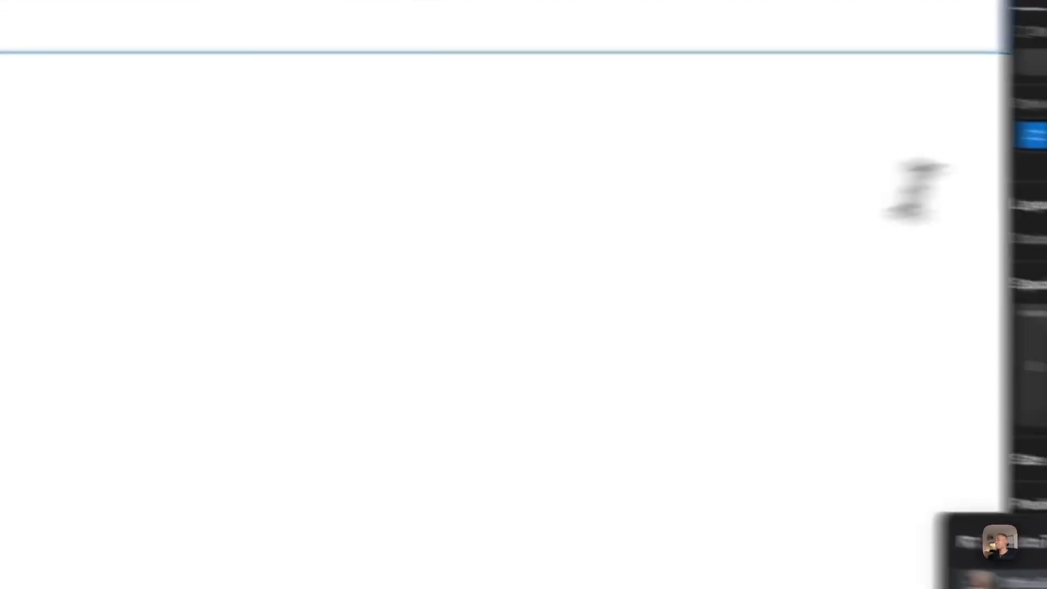
left_click(900, 105)
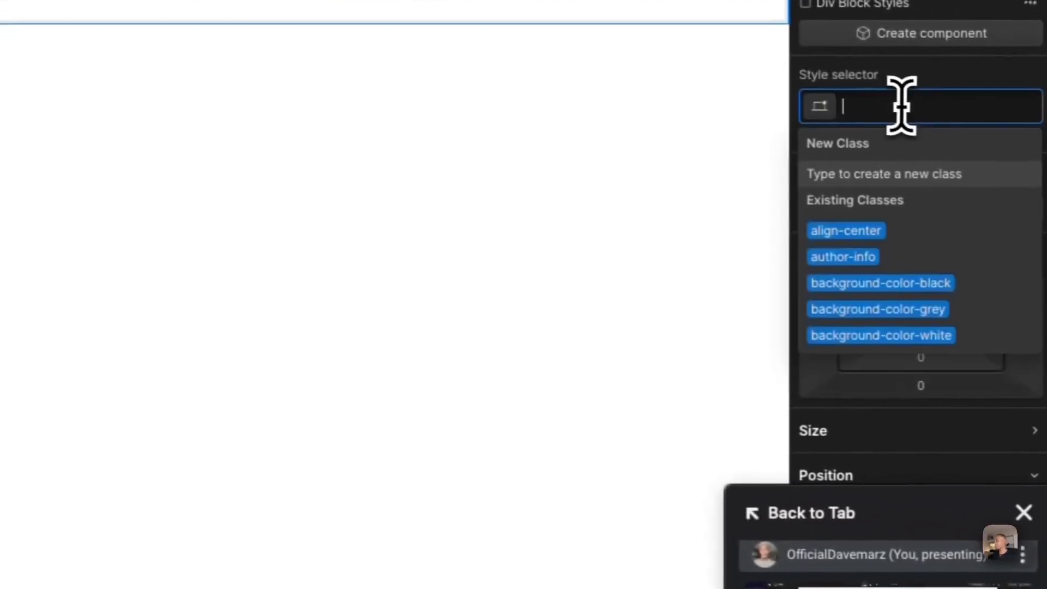
left_click(1023, 513)
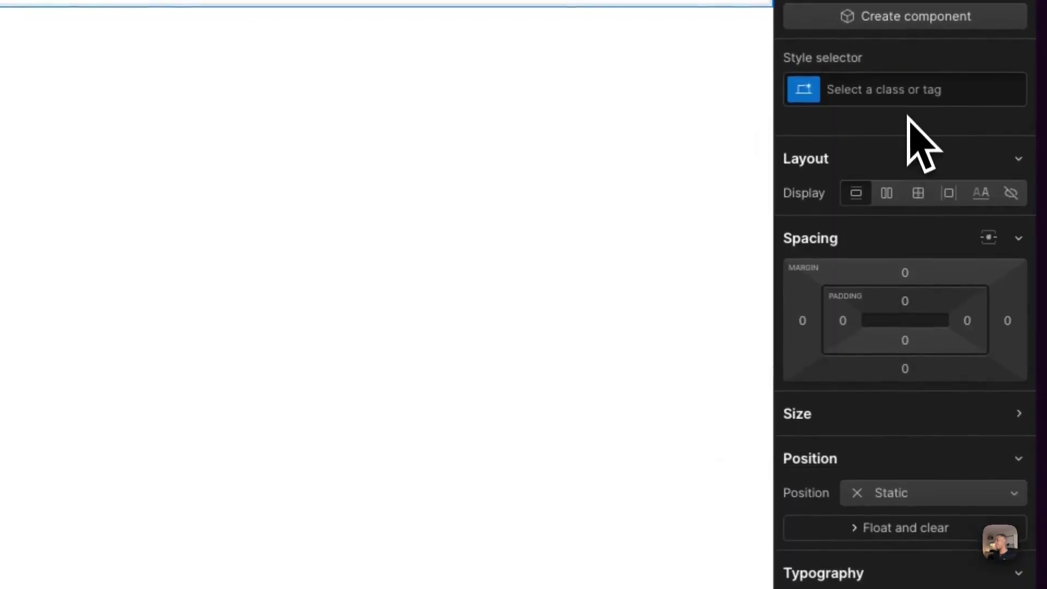
- Create the class section_services on the new div block inside main-wrapper
left_click(910, 92)
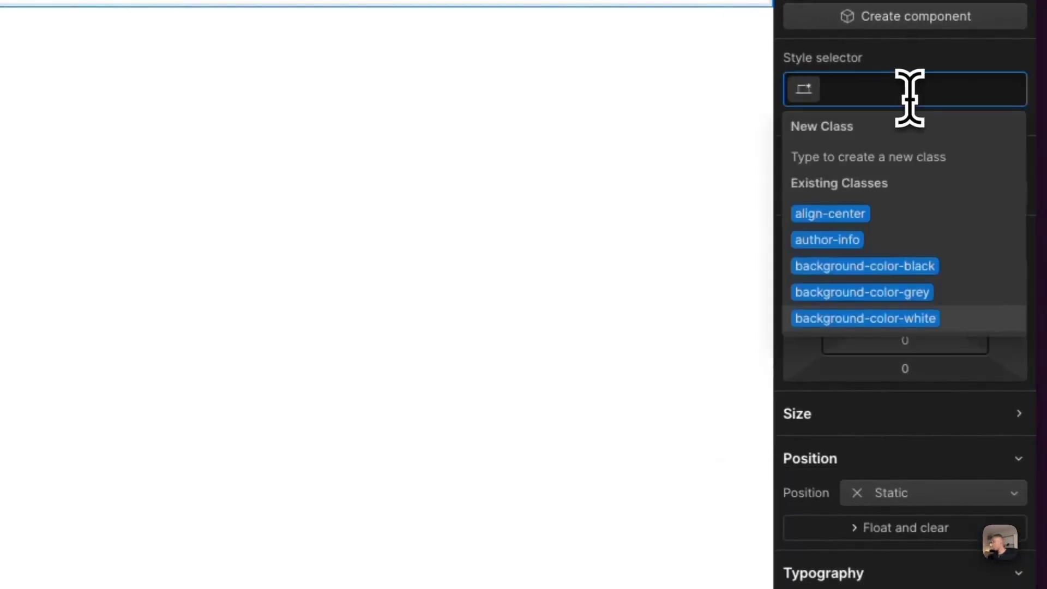
type("Serv")
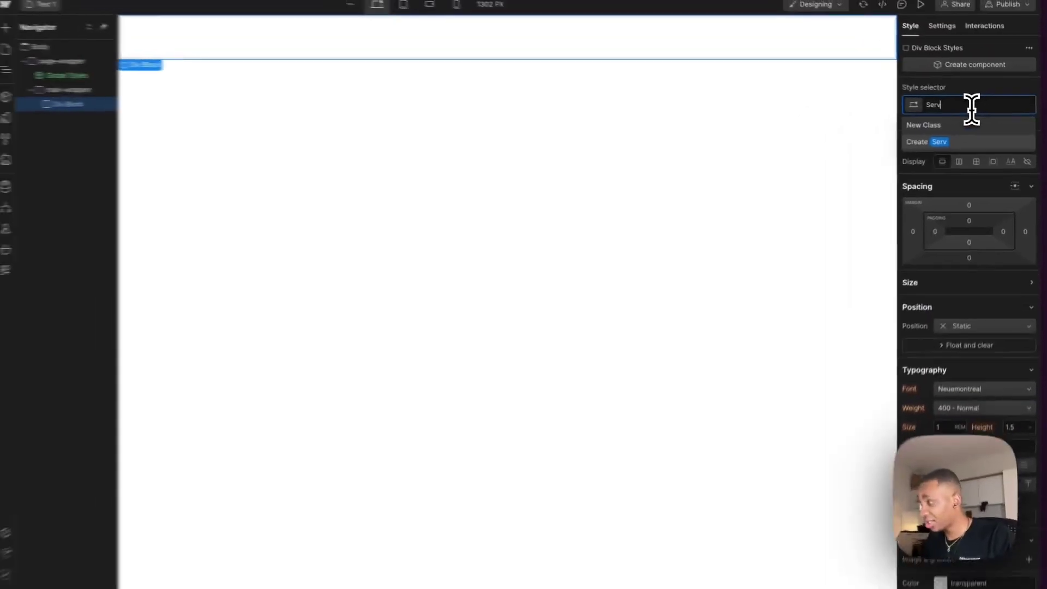
type("i")
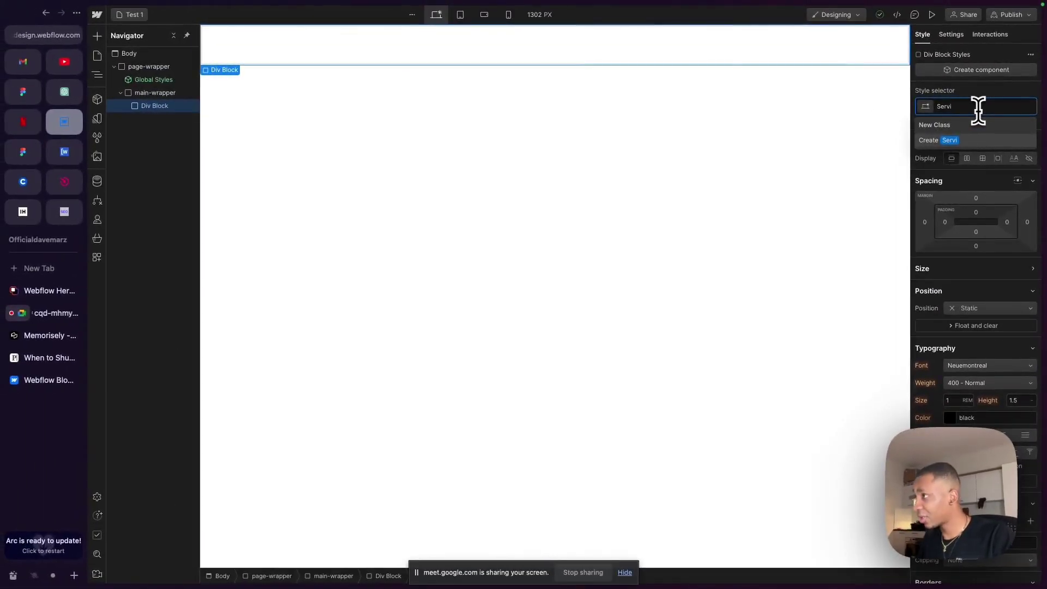
key("BackSpace")
key("BackSpace")
key("BackSpace")
key("BackSpace")
key("BackSpace")
type("sec")
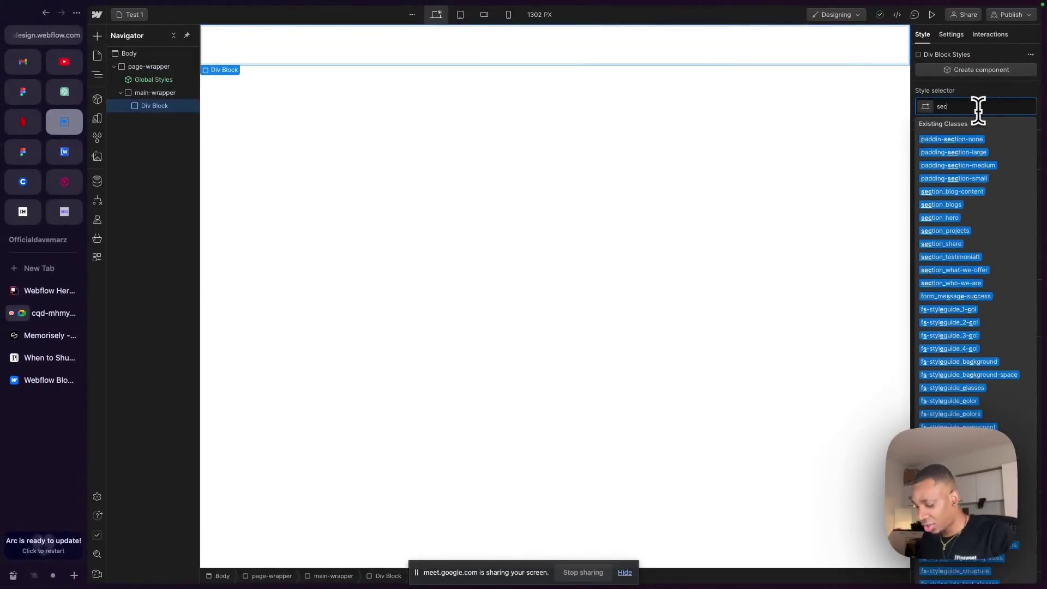
type("tion")
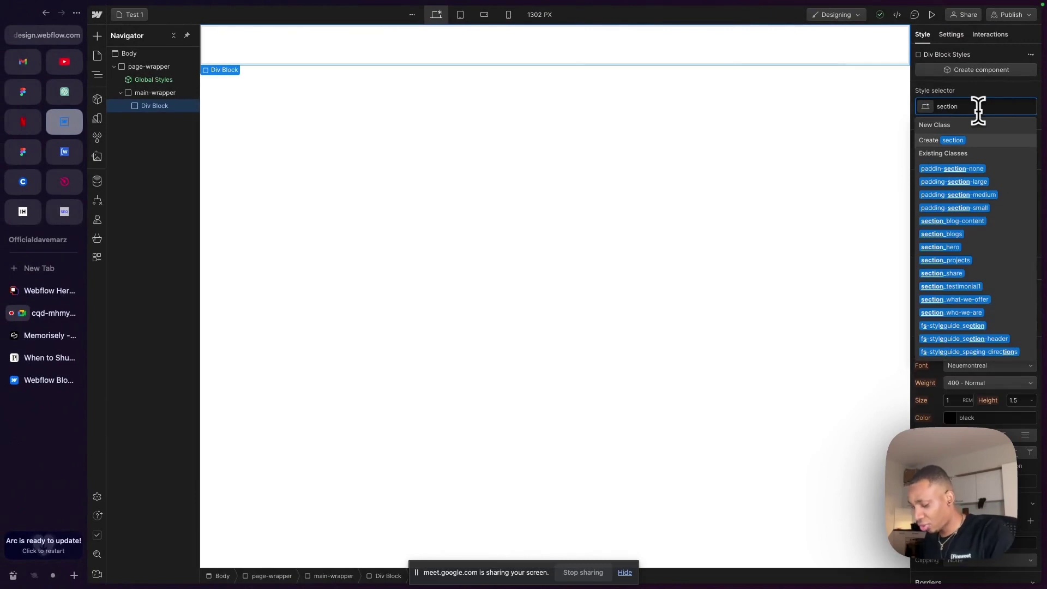
type("_se")
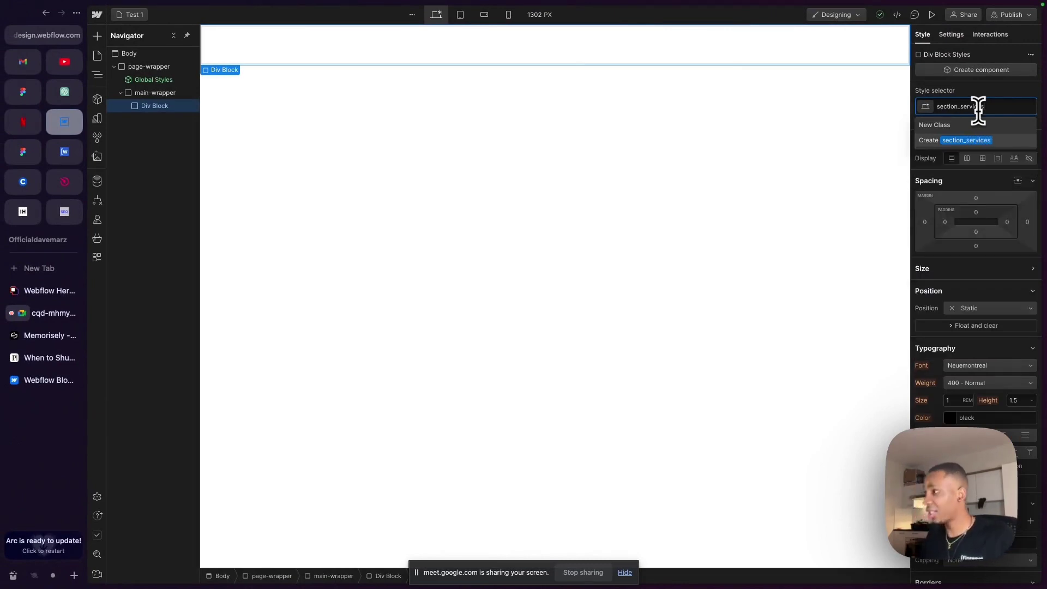
type("rvices")
key("Return")
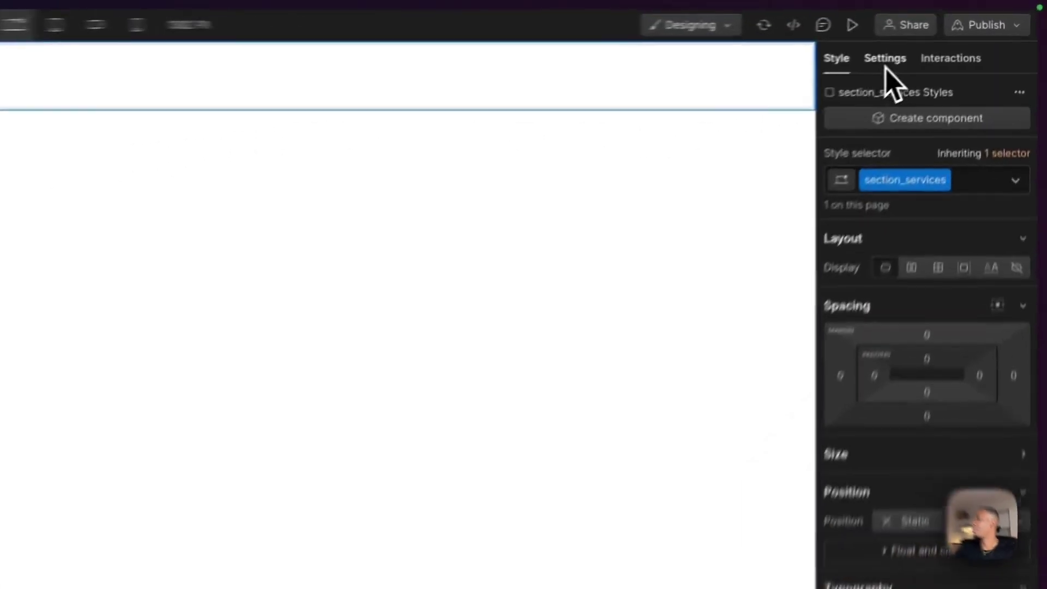
- Set the HTML tag of the section_services element to Section
left_click(884, 60)
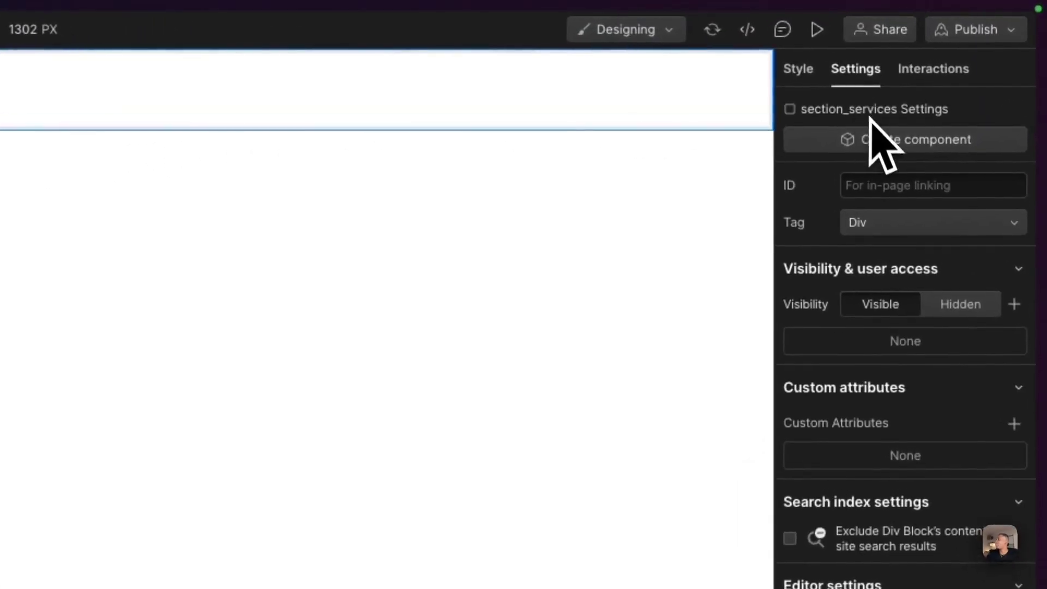
left_click(886, 225)
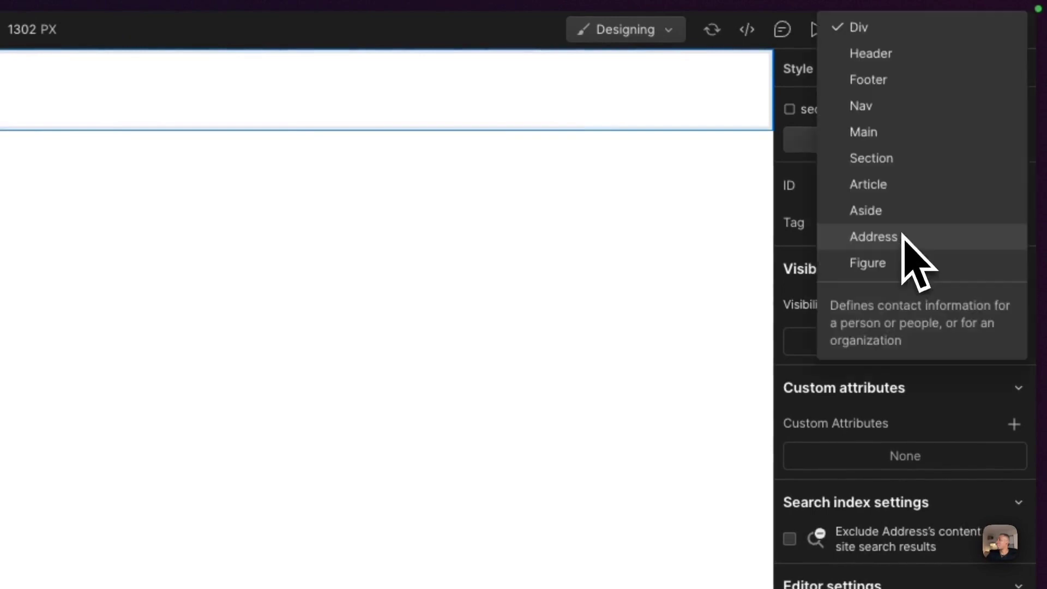
left_click(868, 157)
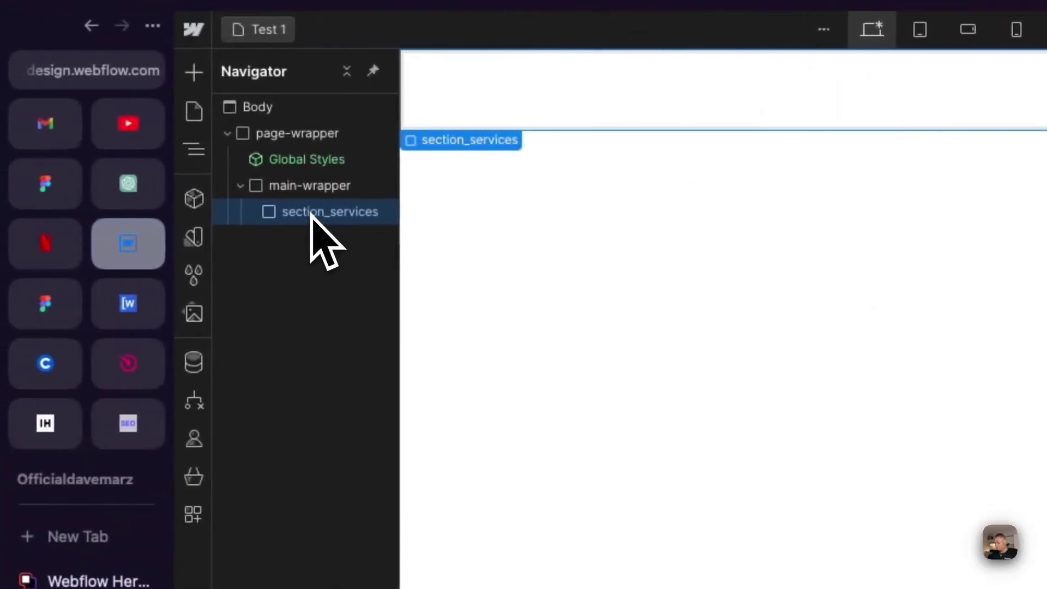
- Insert a div block inside section_services and assign it the existing class padding-global
key("super+k")
type("div")
key("Return")
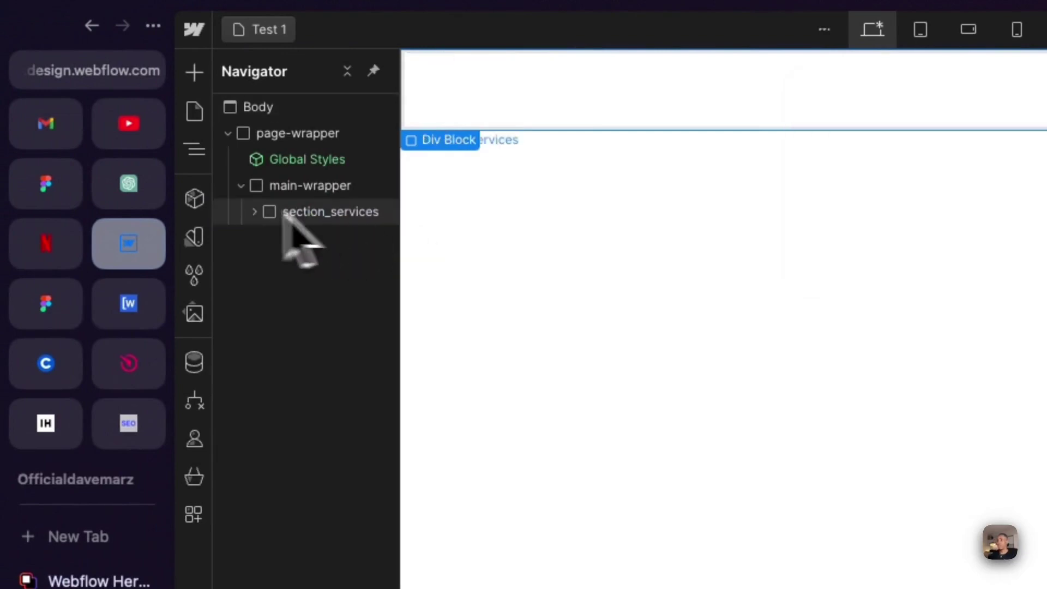
left_click(254, 213)
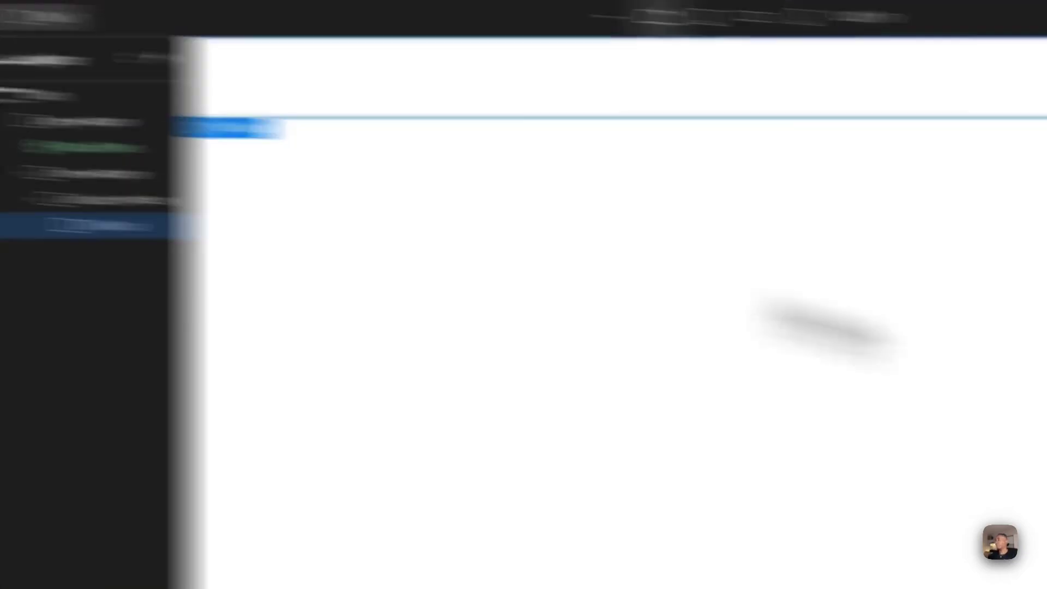
left_click(948, 136)
type("paddinglo")
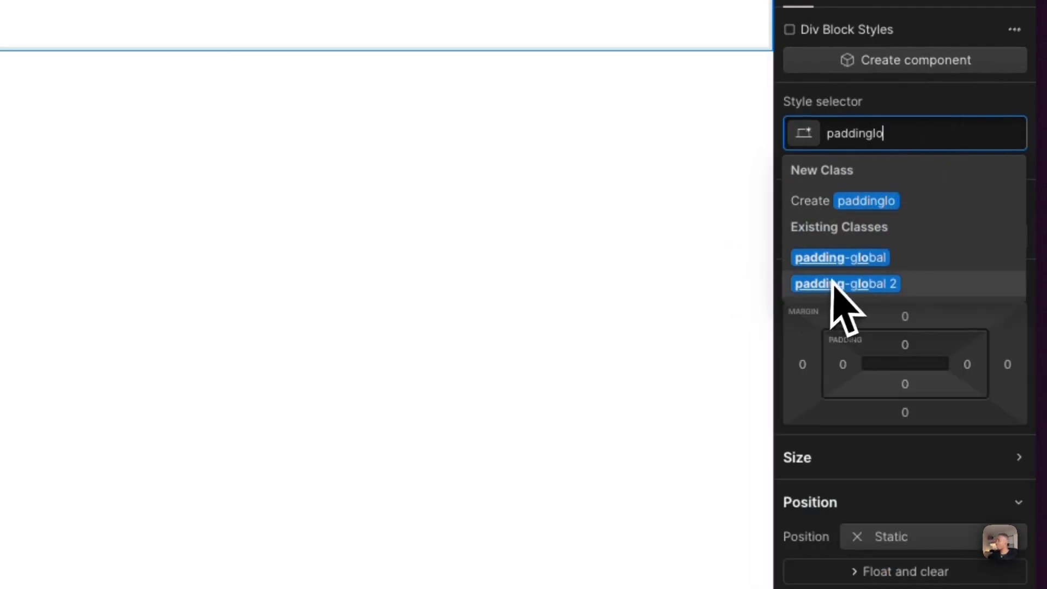
left_click(844, 262)
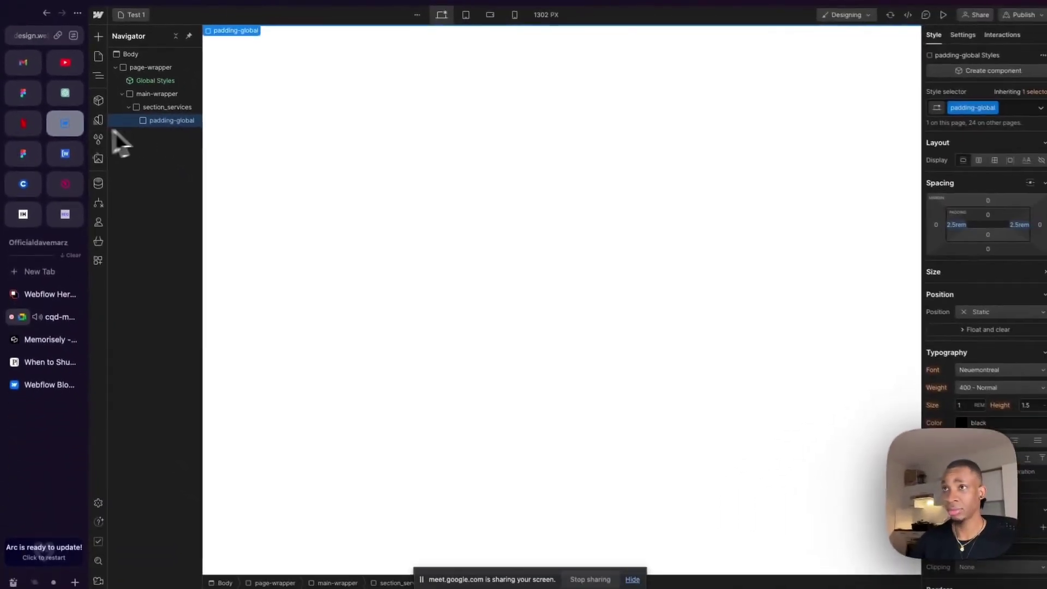
- Insert a div block inside padding-global and assign it the existing class container-large
key("super+k")
type("div")
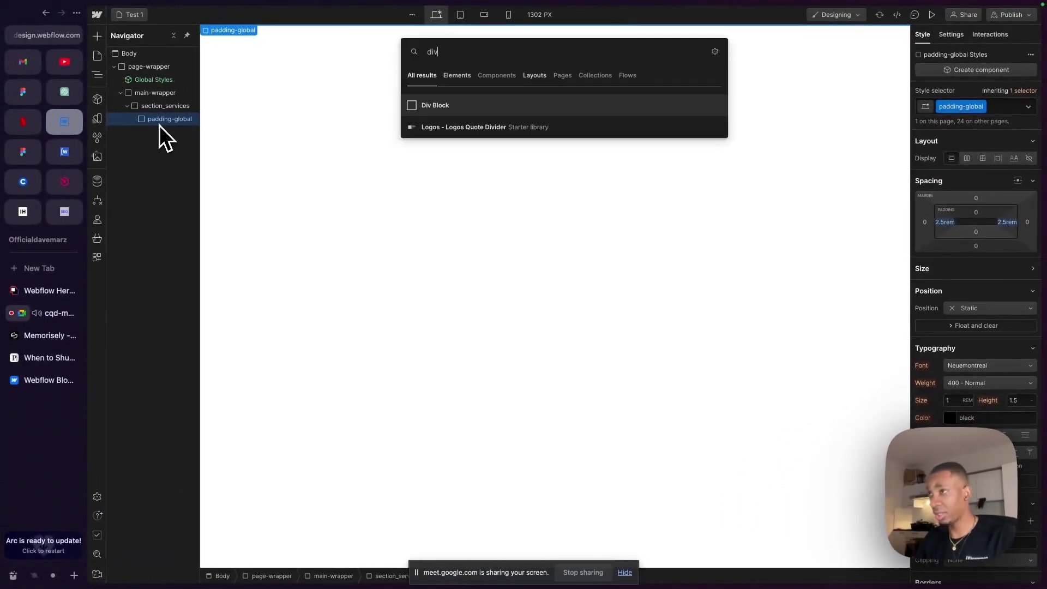
key("Return")
left_click(143, 119)
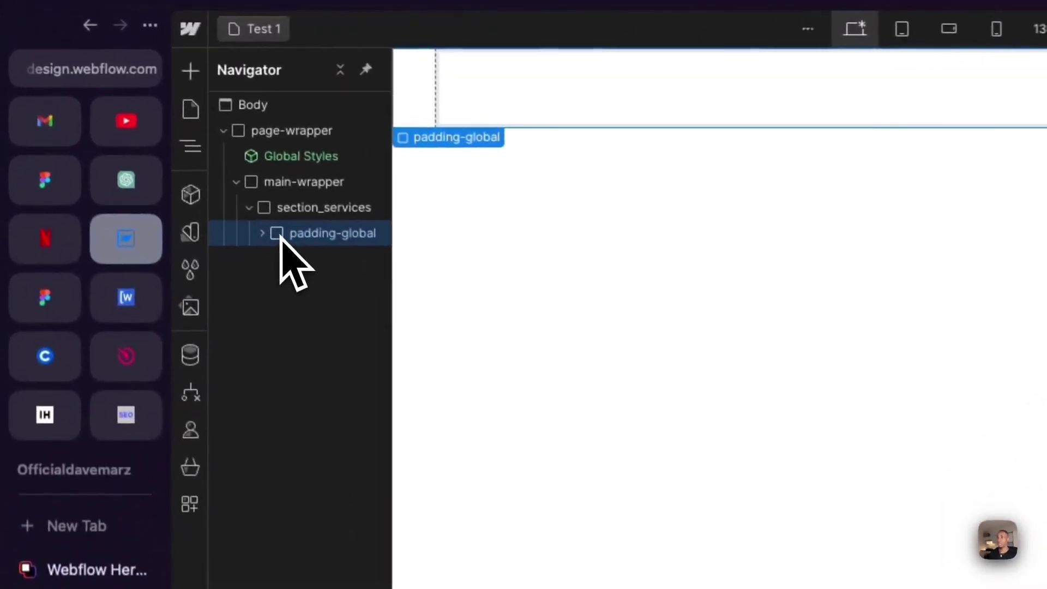
left_click(133, 120)
left_click(315, 266)
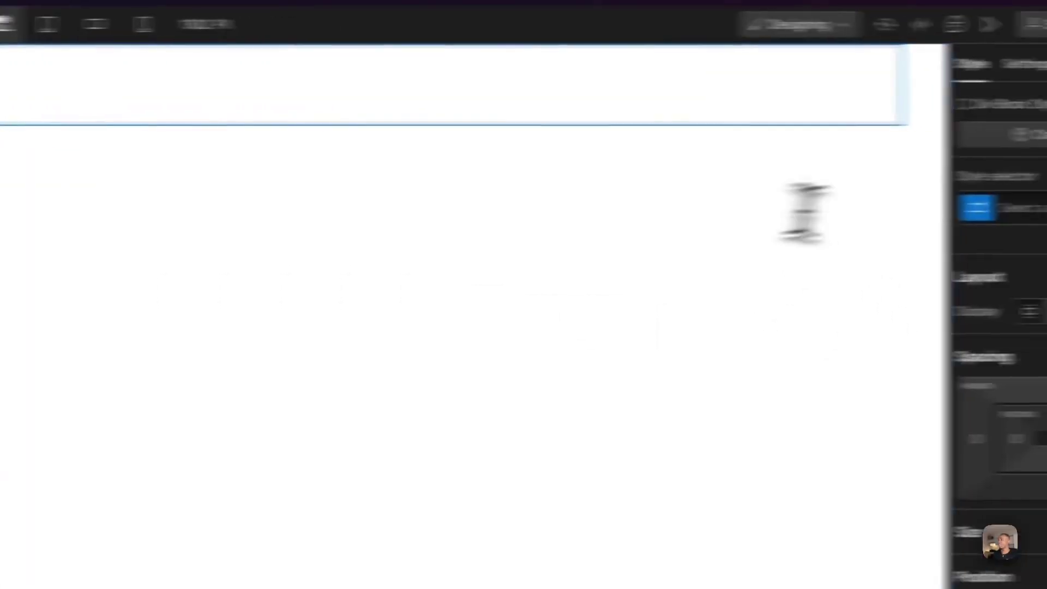
left_click(870, 208)
type("containb")
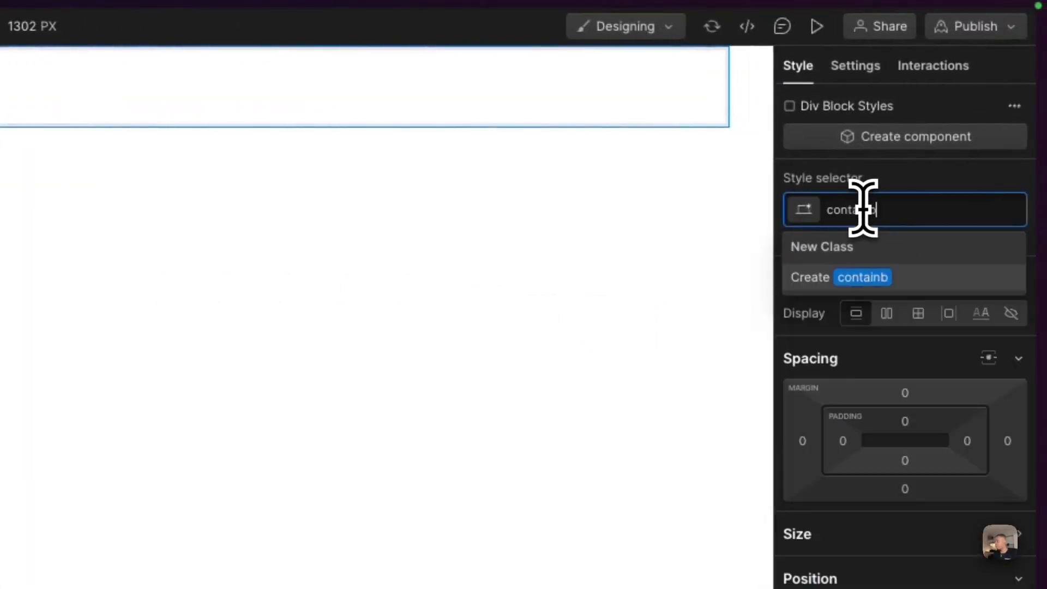
key("BackSpace")
key("BackSpace")
left_click(826, 363)
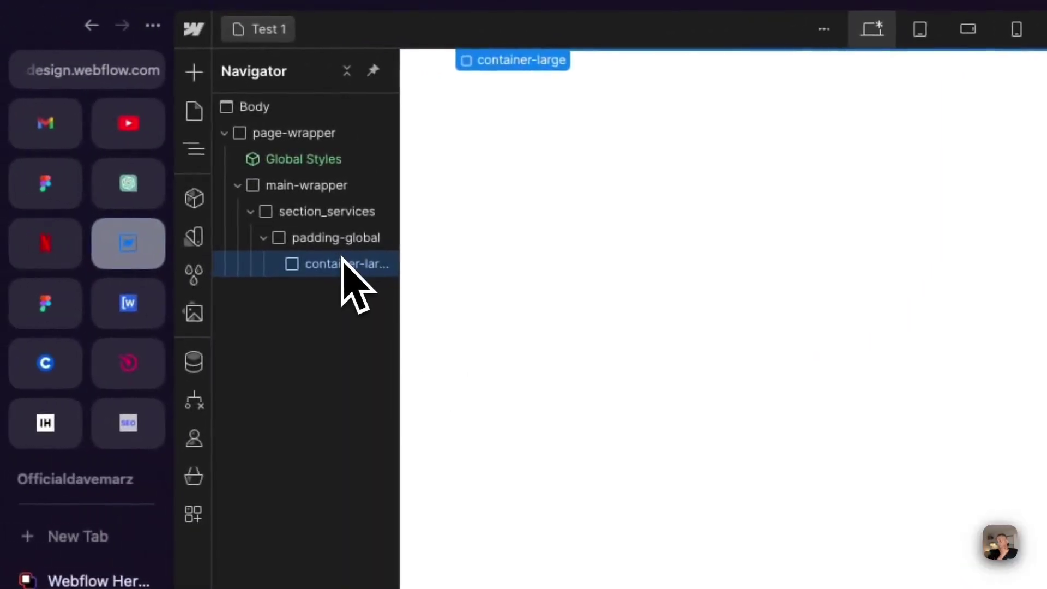
- Insert a div block inside container-large and assign it the existing class padding-section-large
key("super+e")
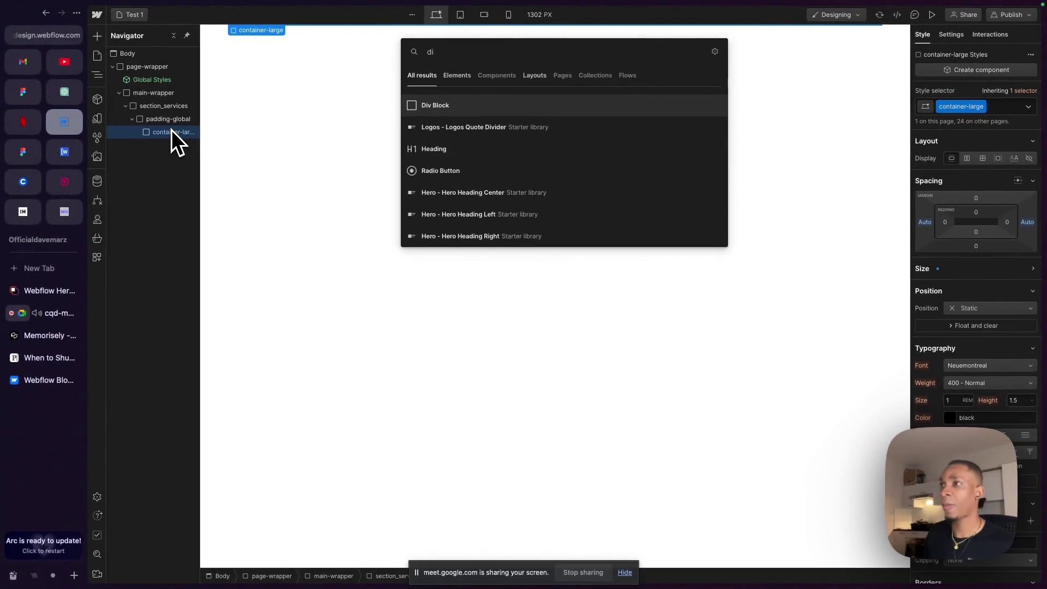
left_click(447, 107)
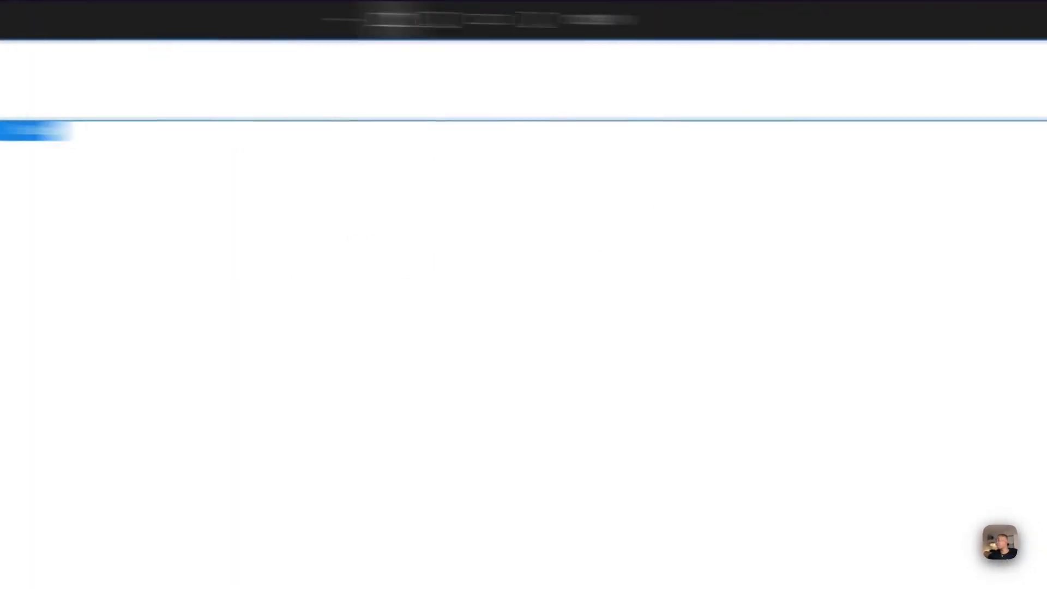
left_click(946, 199)
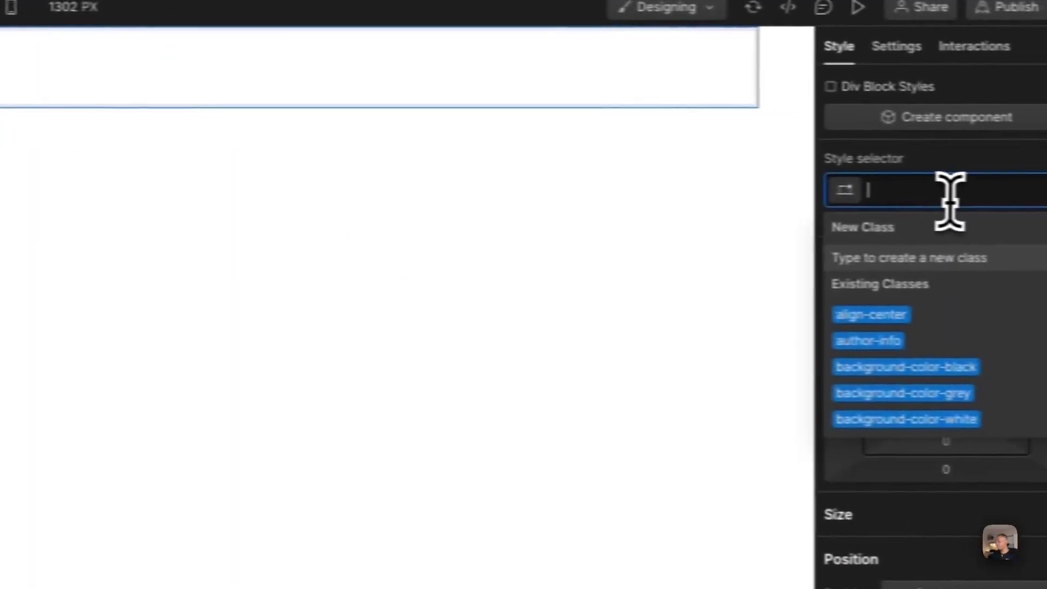
type("padding-sec")
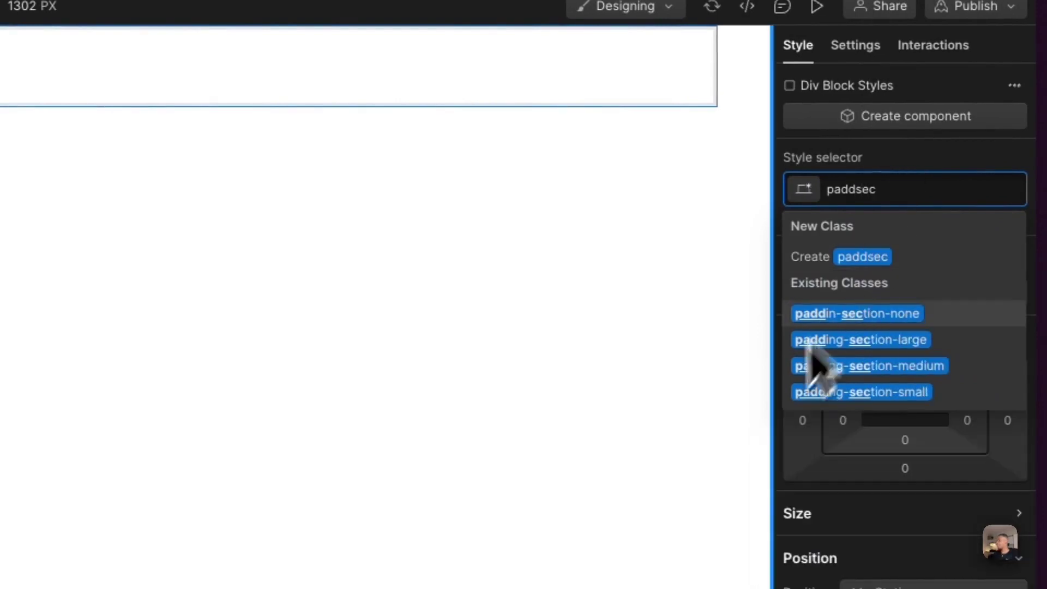
left_click(891, 341)
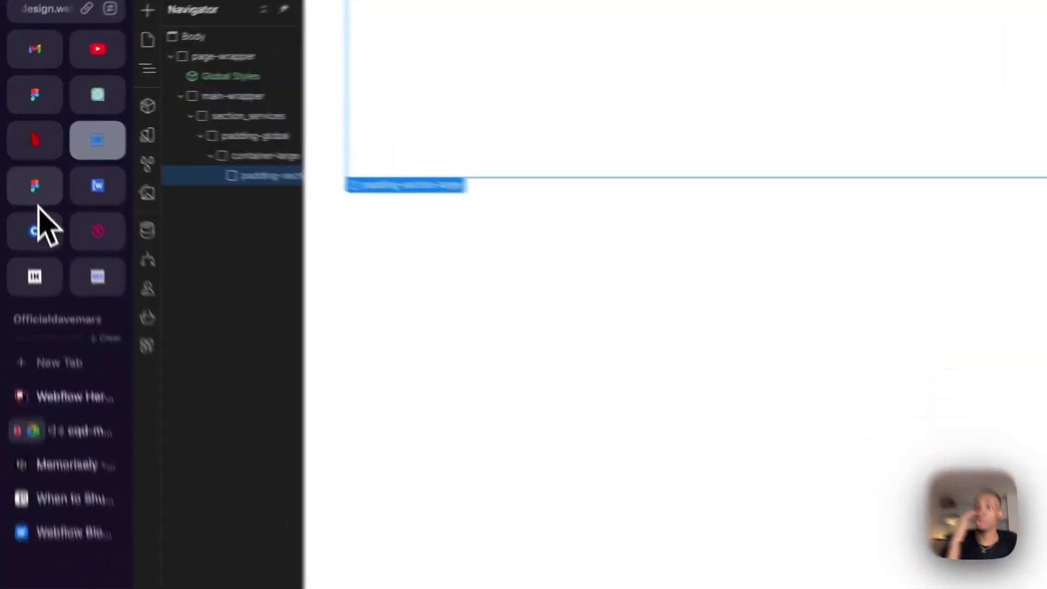
- Switch to the Figma homepage and review the desktop Services section's layout
left_click(26, 156)
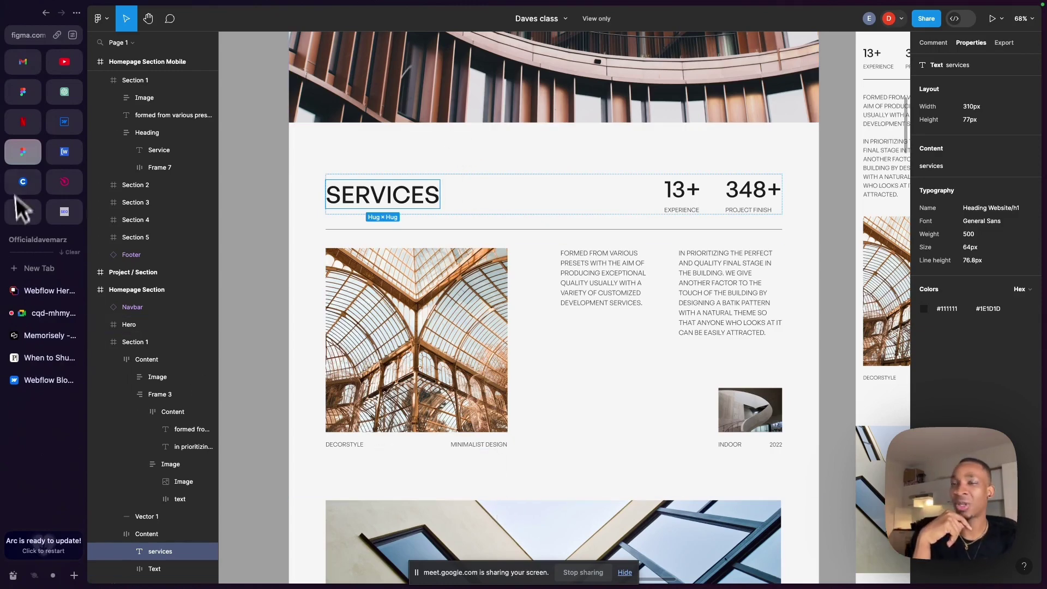
mouse_move(19, 166)
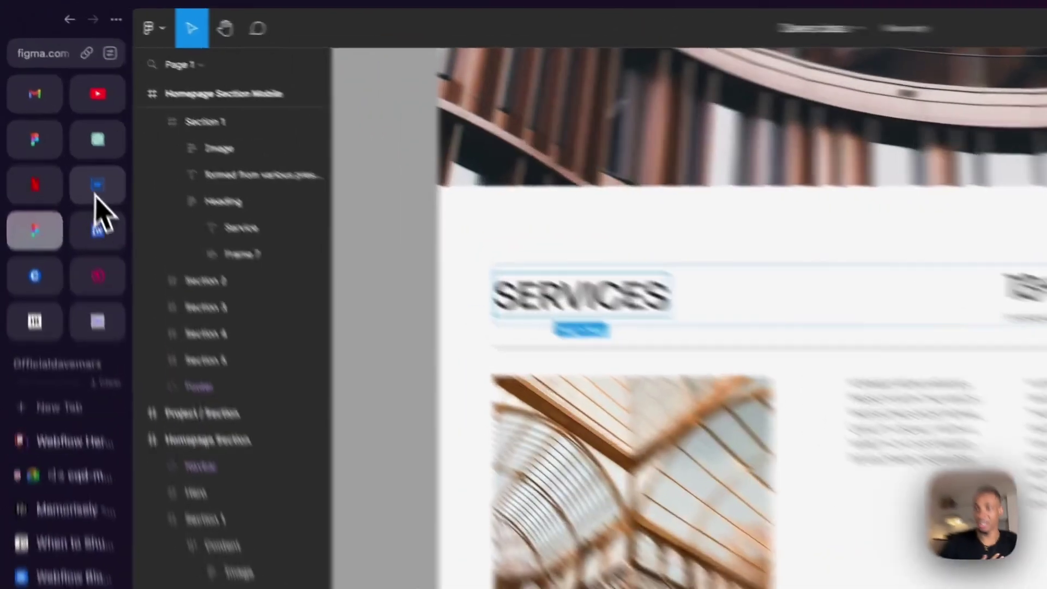
- Switch to the Webflow page and insert a div block inside padding-section-large
left_click(96, 189)
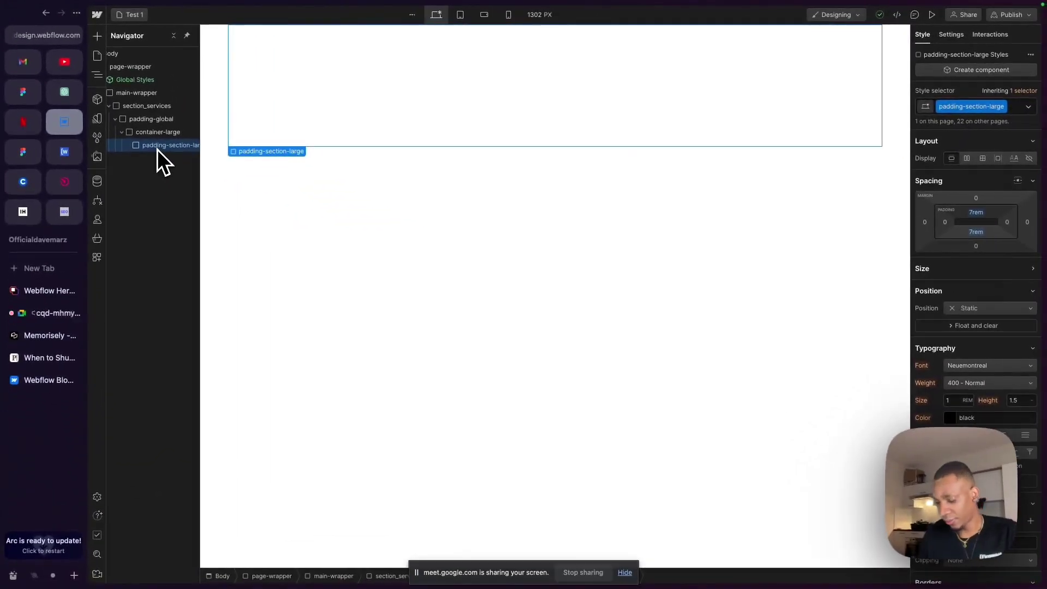
key("super+k")
type("div")
key("Return")
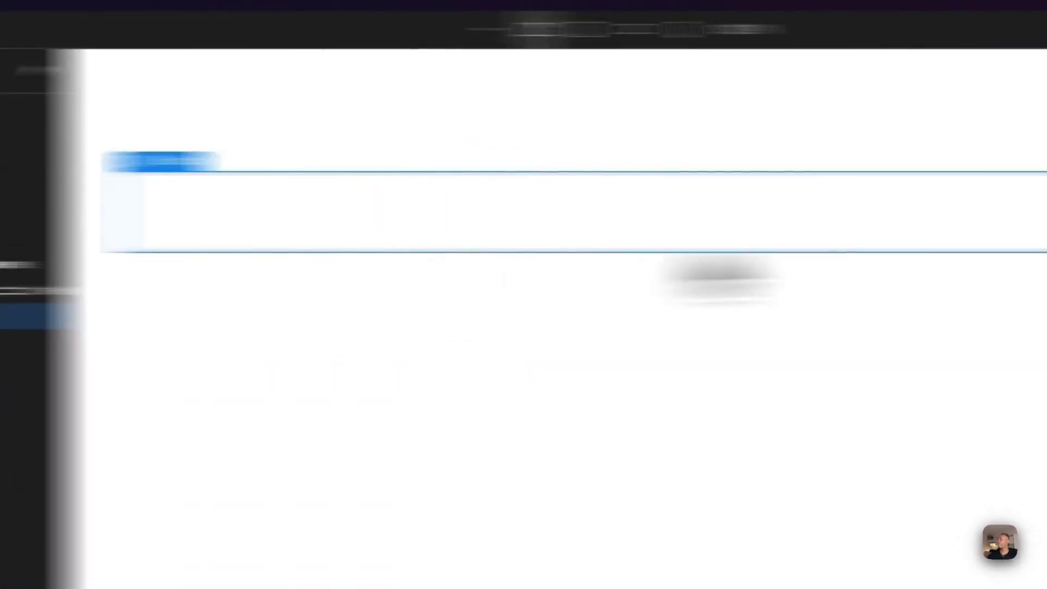
- Assign the div block inside padding-section-large a new class named service_component
left_click(867, 216)
type("serci")
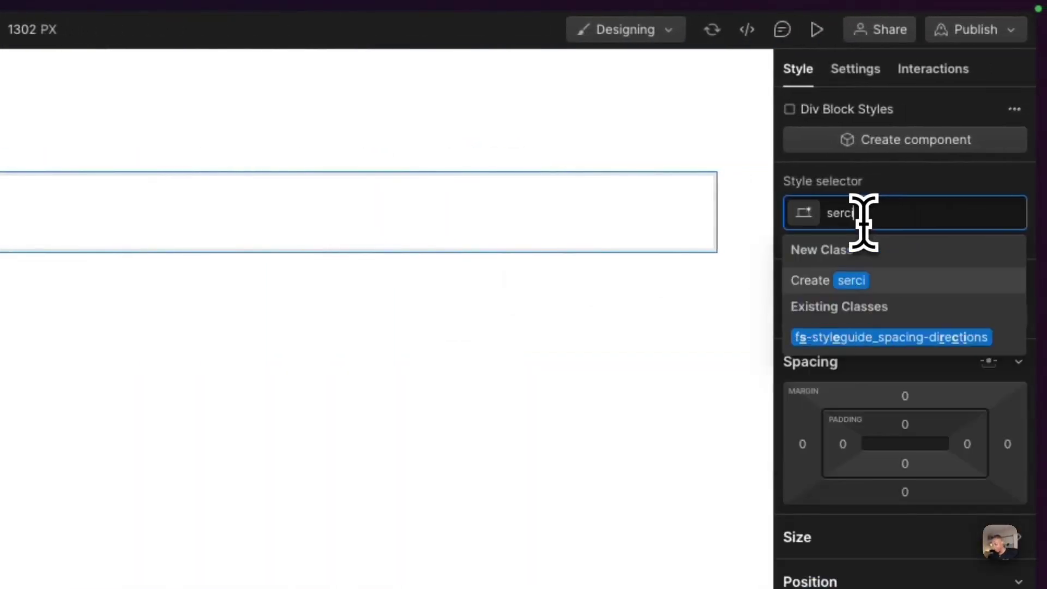
type("ce")
key("BackSpace")
key("BackSpace")
key("BackSpace")
key("BackSpace")
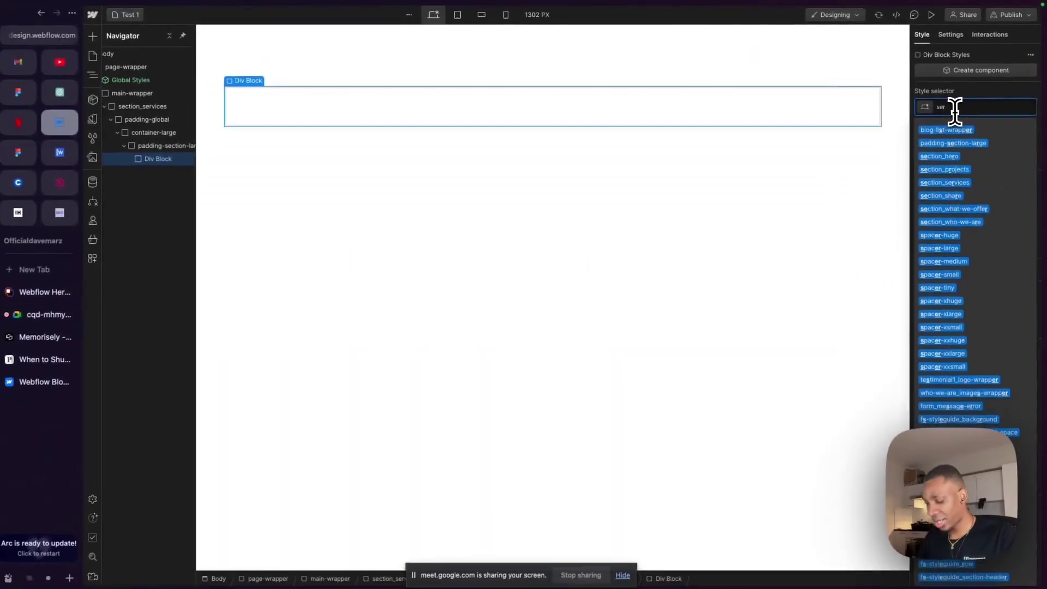
type("vice_co")
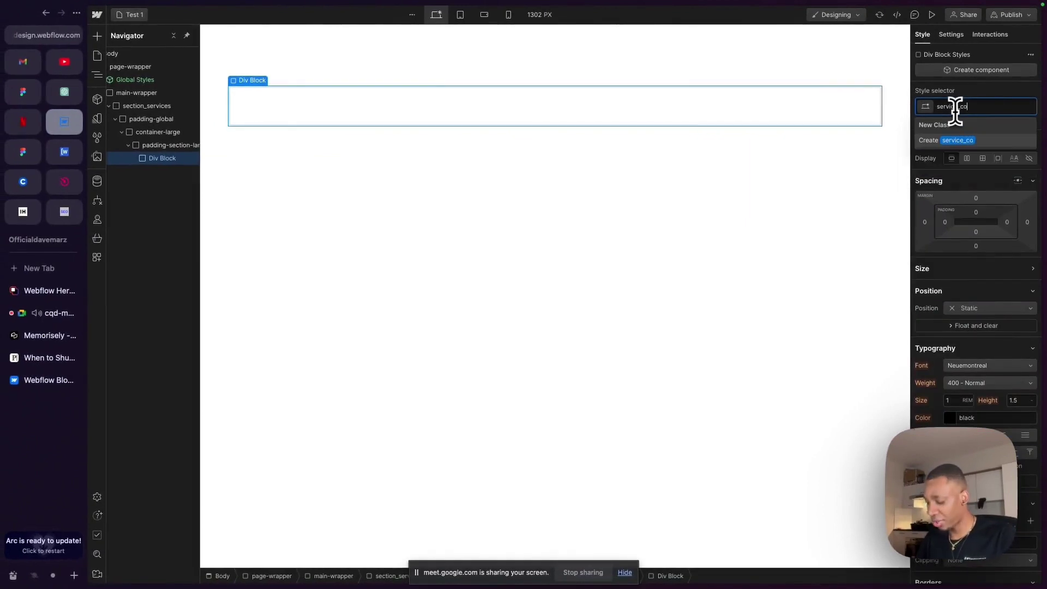
type("mponent")
key("Return")
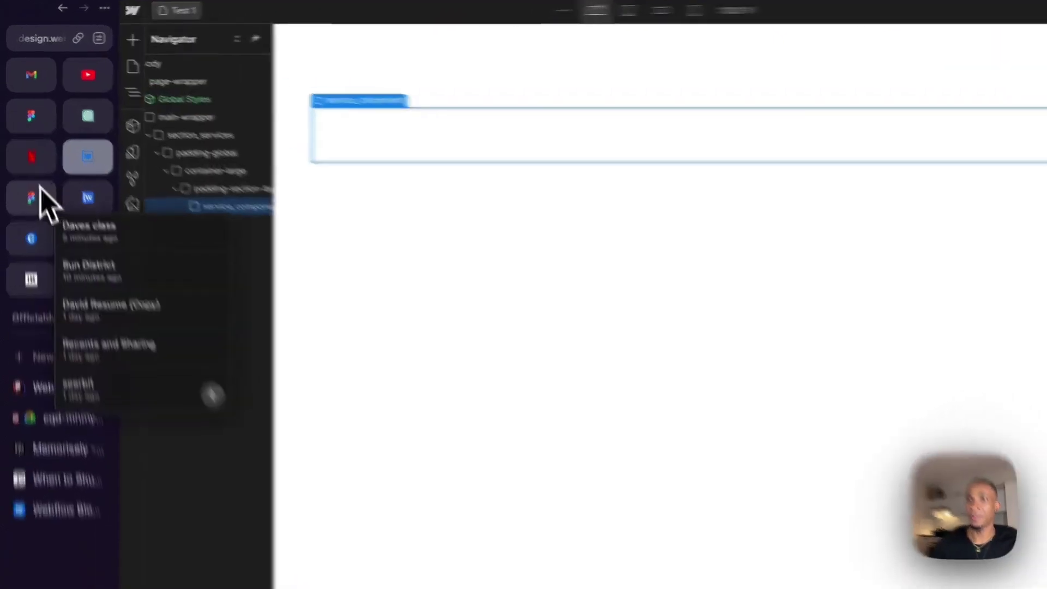
- Inspect the desktop Services frame, Section 1, in the Figma file and return to Webflow
left_click(23, 151)
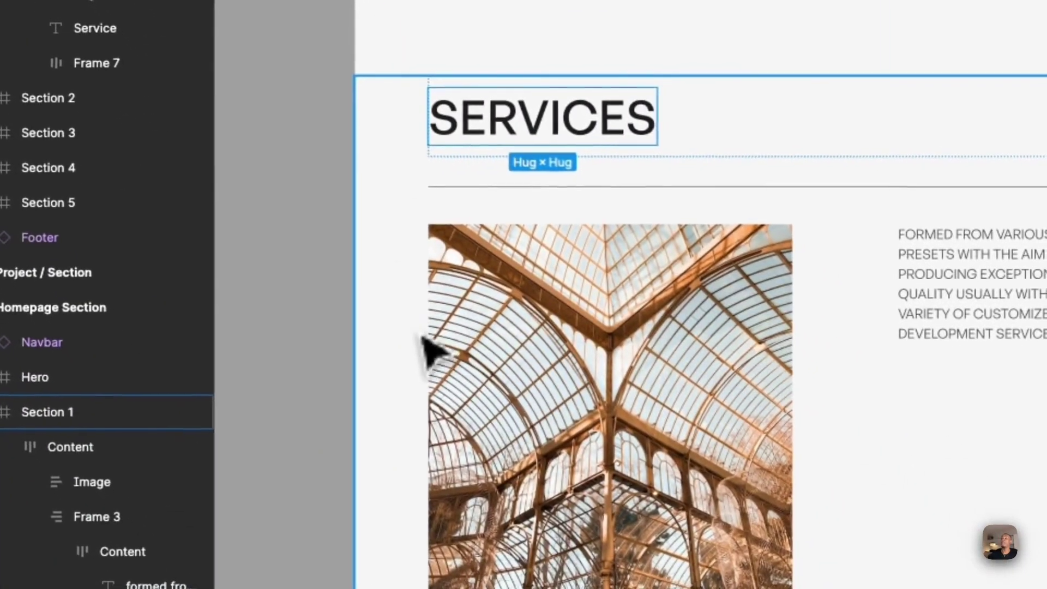
left_click(509, 422)
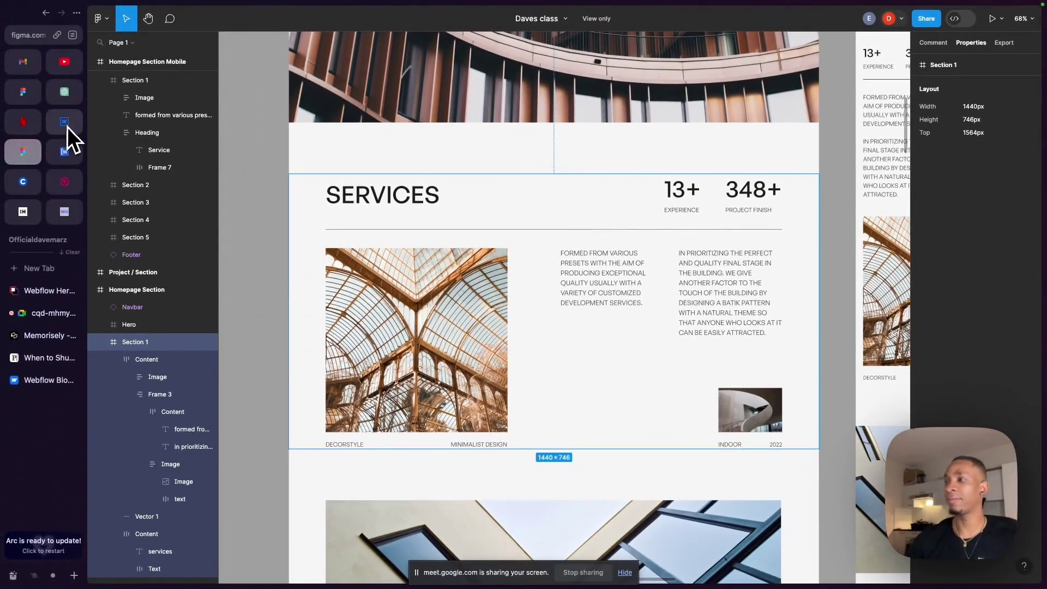
left_click(66, 132)
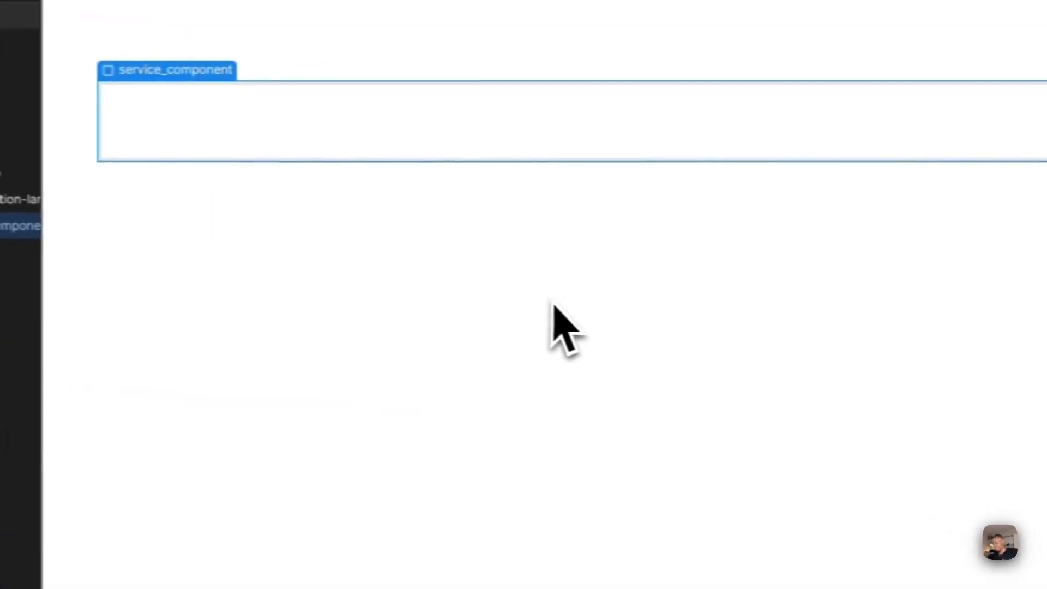
- Insert a div block inside service_component and assign it a new class named service_content
key("super+e")
type("div")
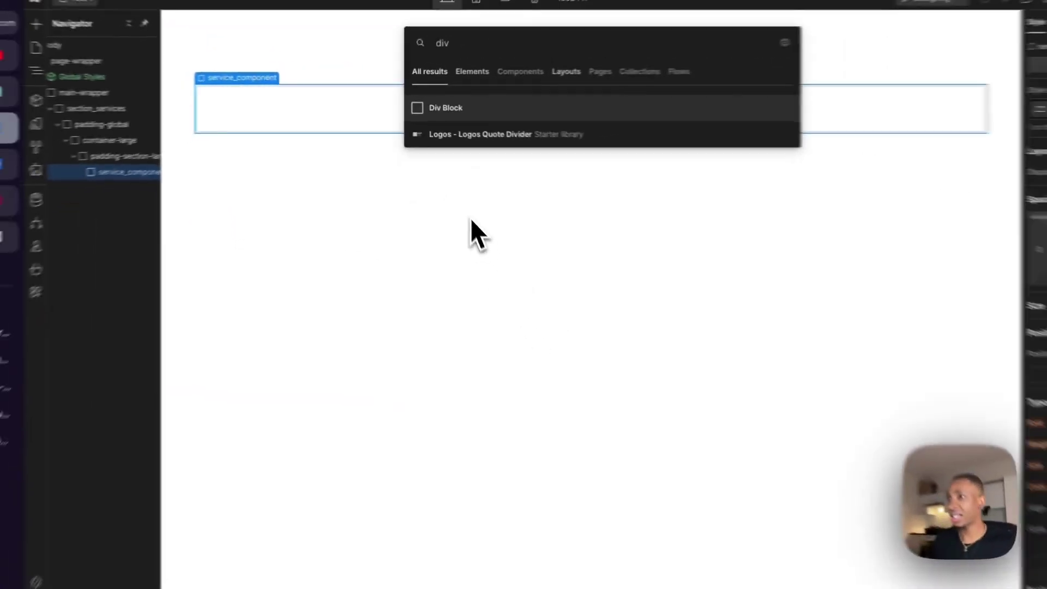
key("Return")
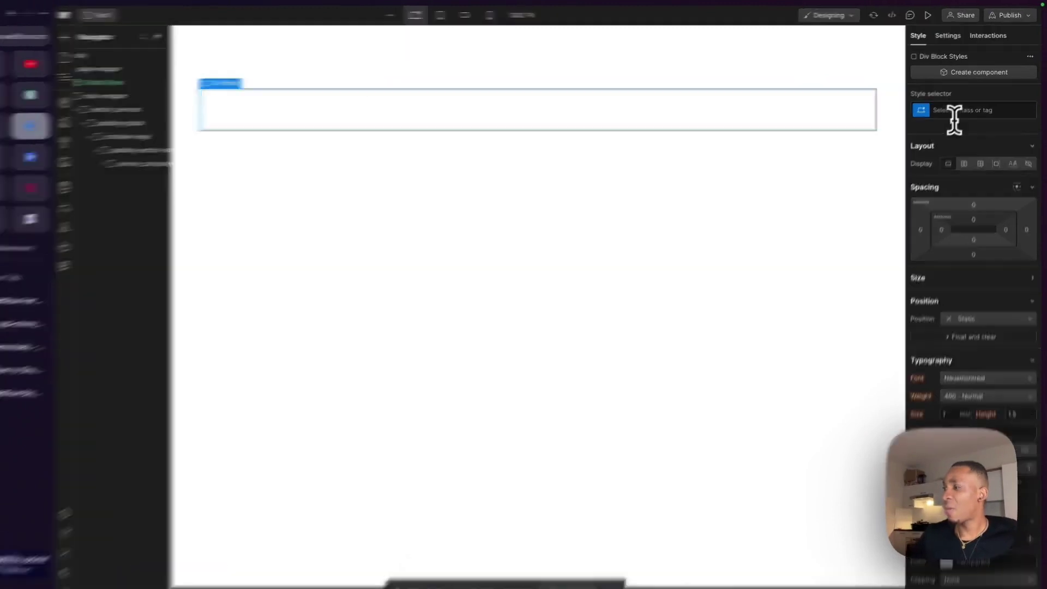
left_click(954, 112)
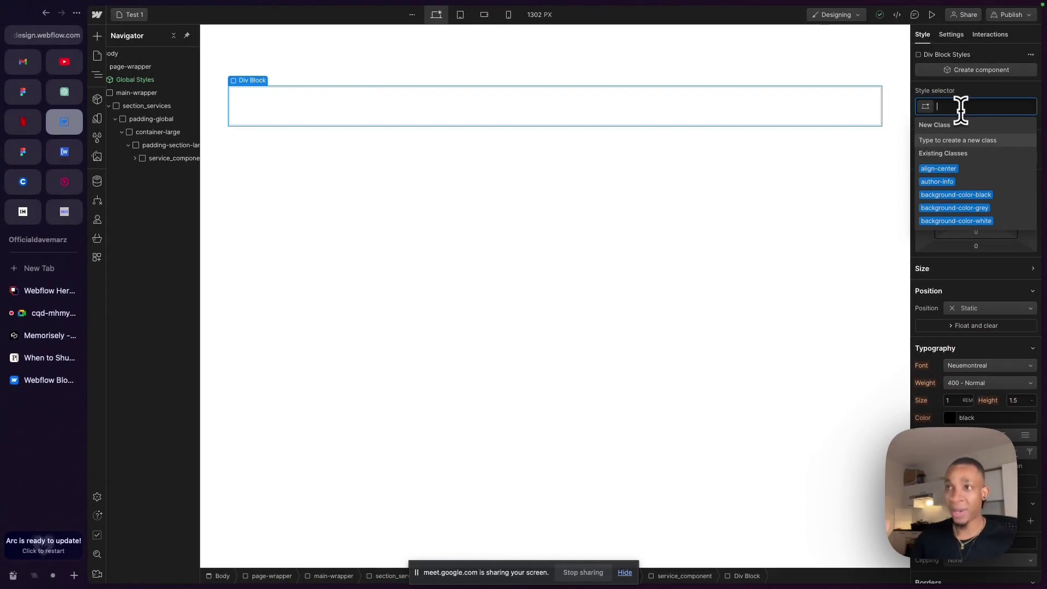
type("service")
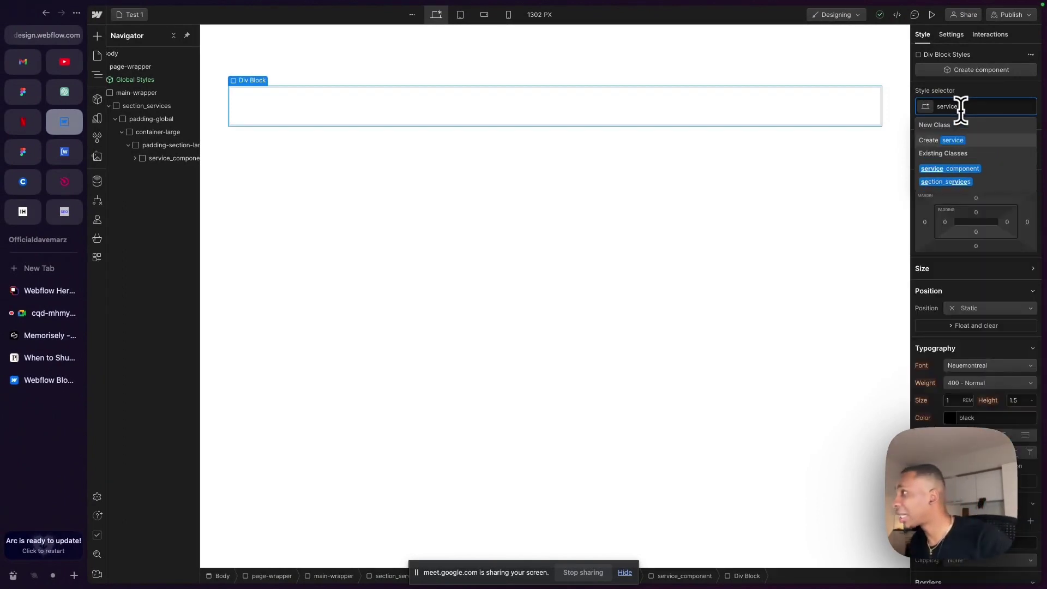
type("_")
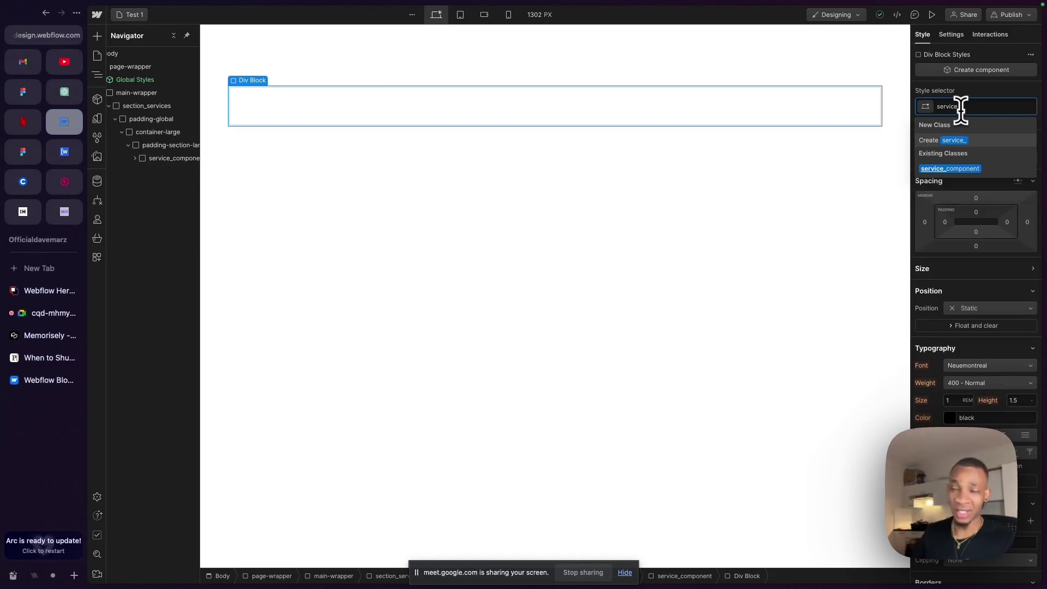
type("con")
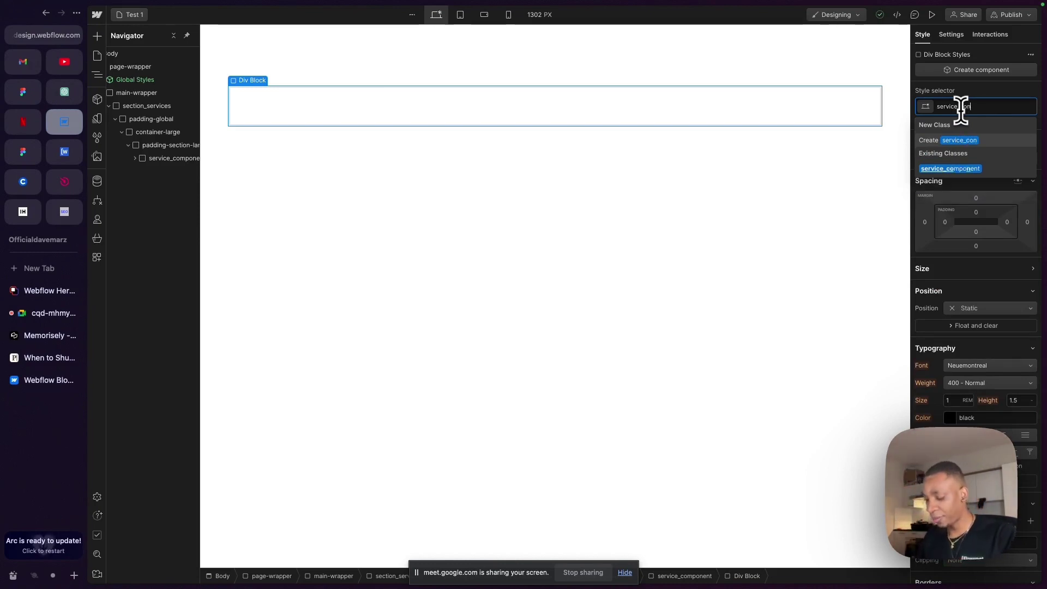
type("tent")
key("Return")
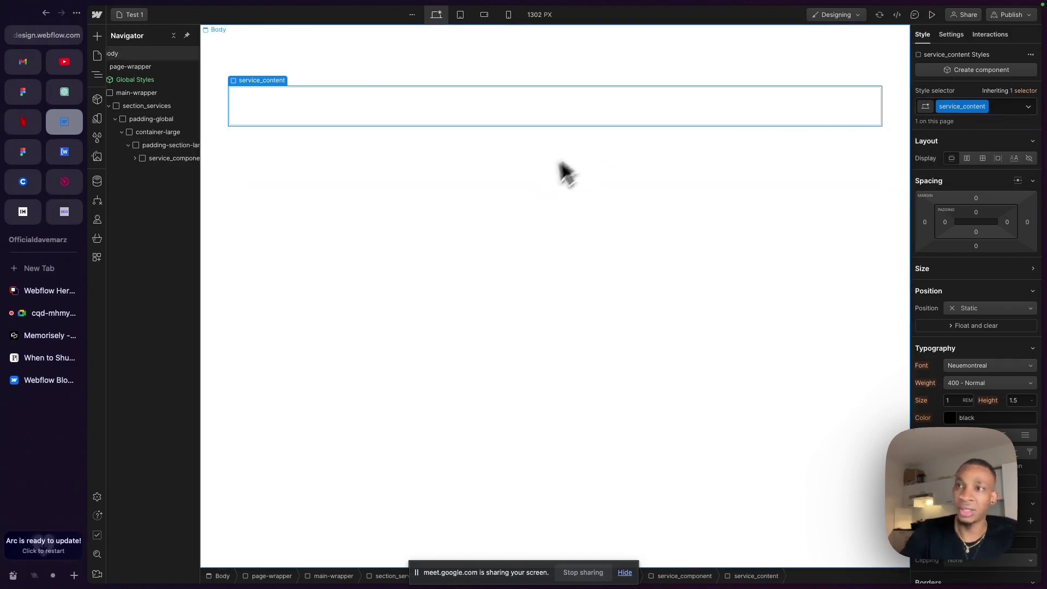
- Switch to the Figma homepage and examine how Section 1's heading row, divider line and image-and-text content are grouped
left_click(25, 148)
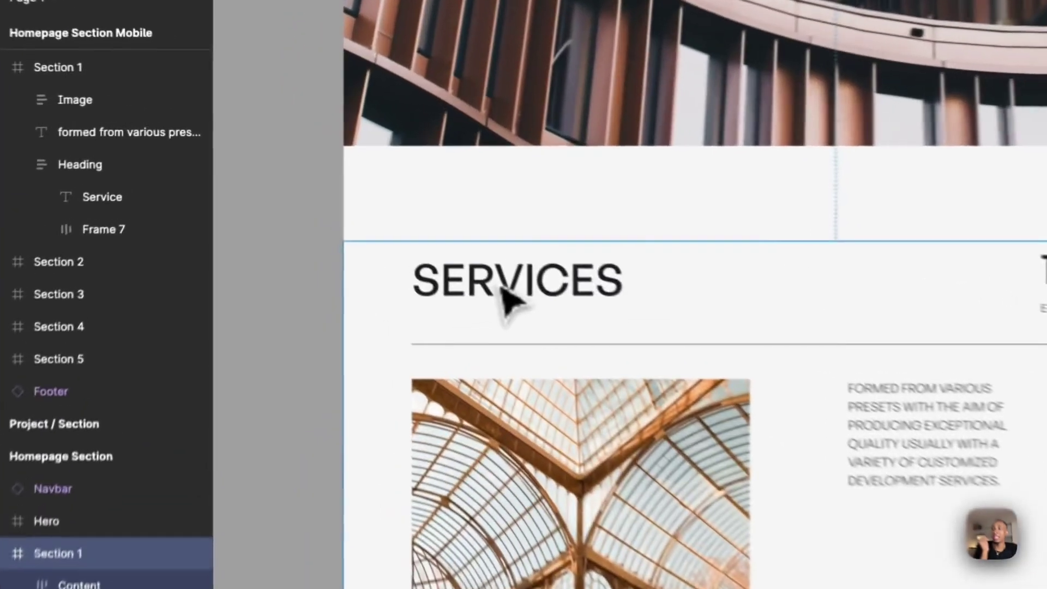
left_click(367, 194)
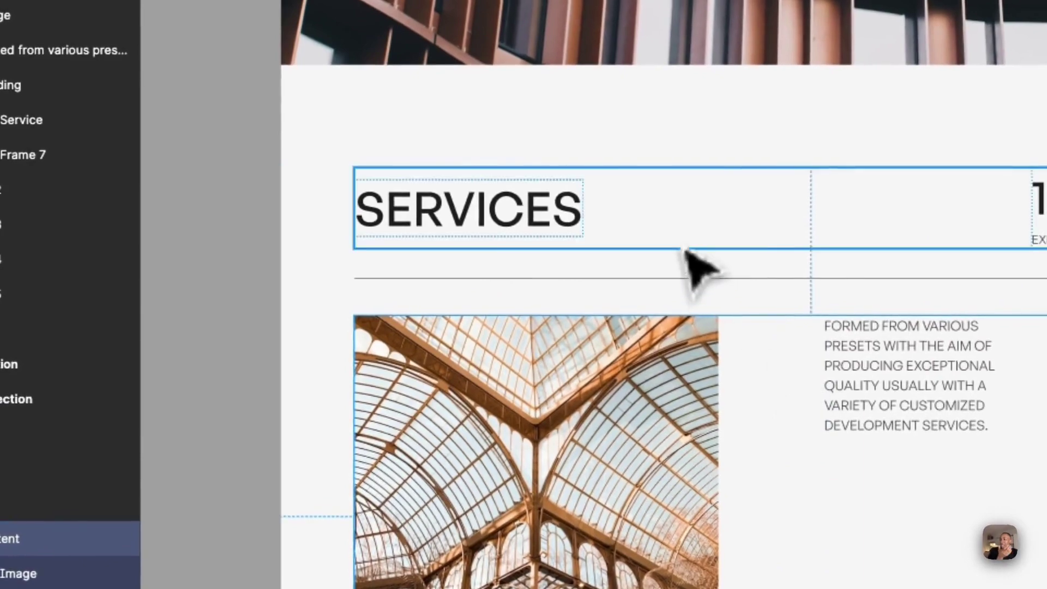
left_click(684, 249)
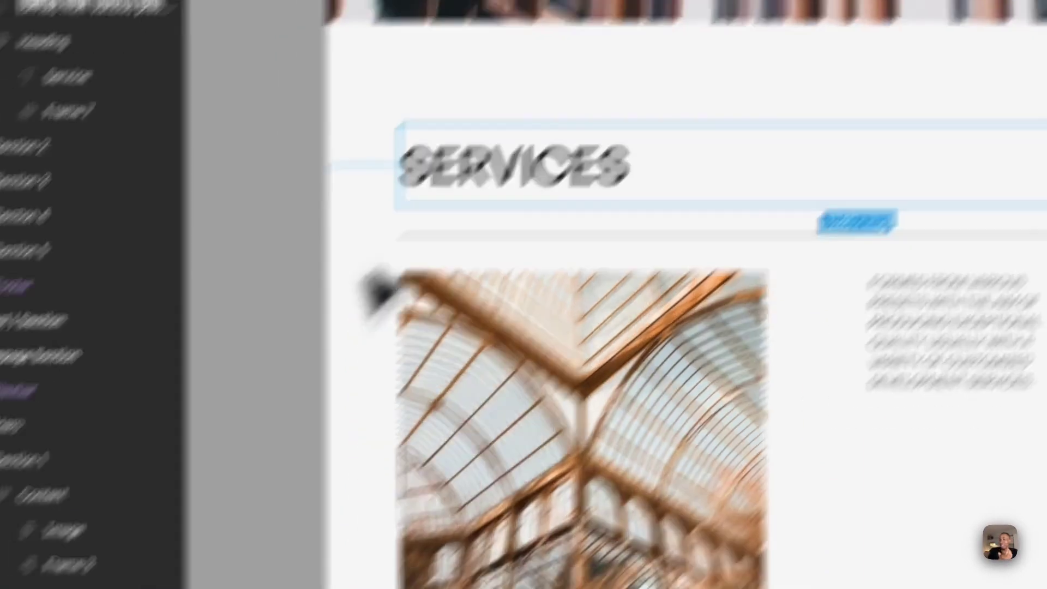
scroll(333, 510, "down", 5)
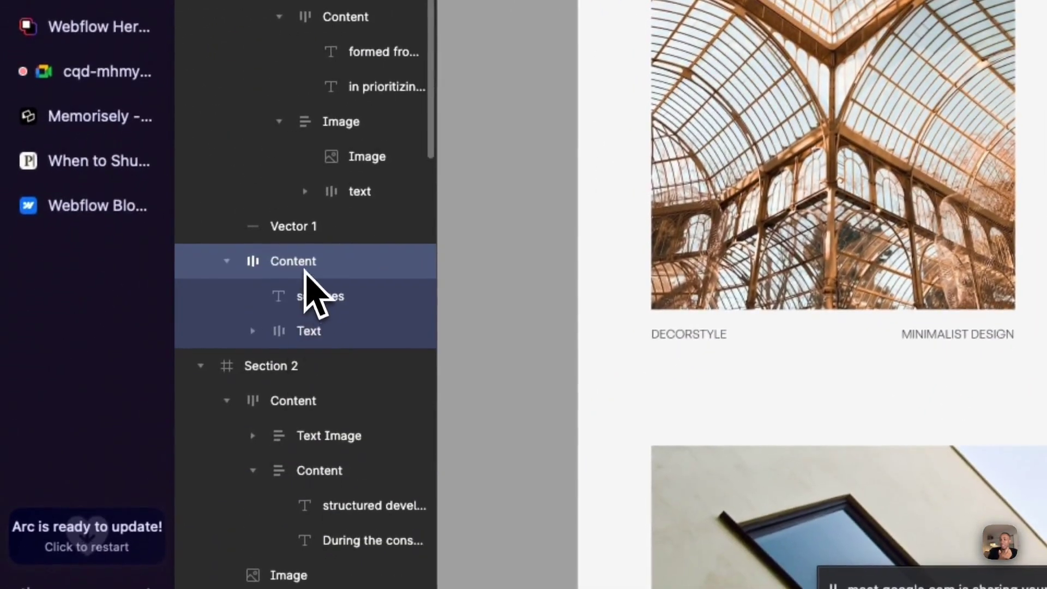
left_click(226, 261)
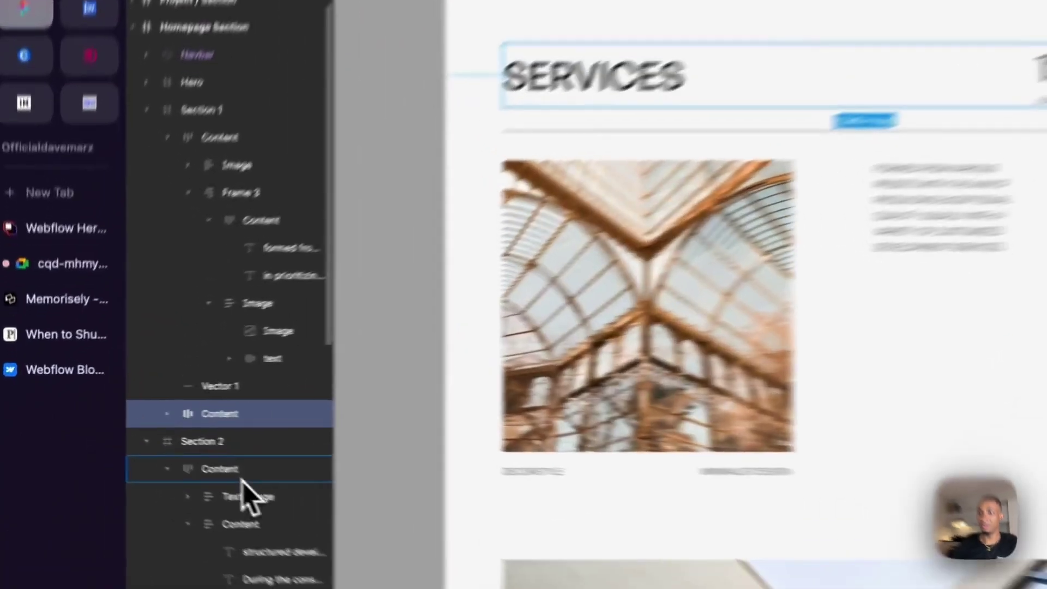
left_click(153, 444)
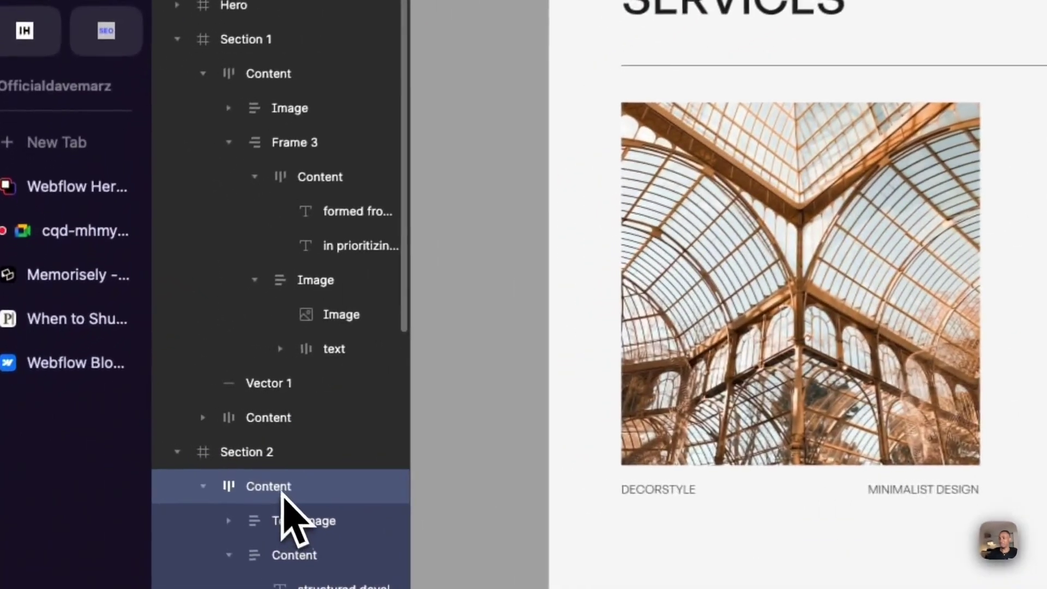
left_click(319, 417)
left_click(714, 300)
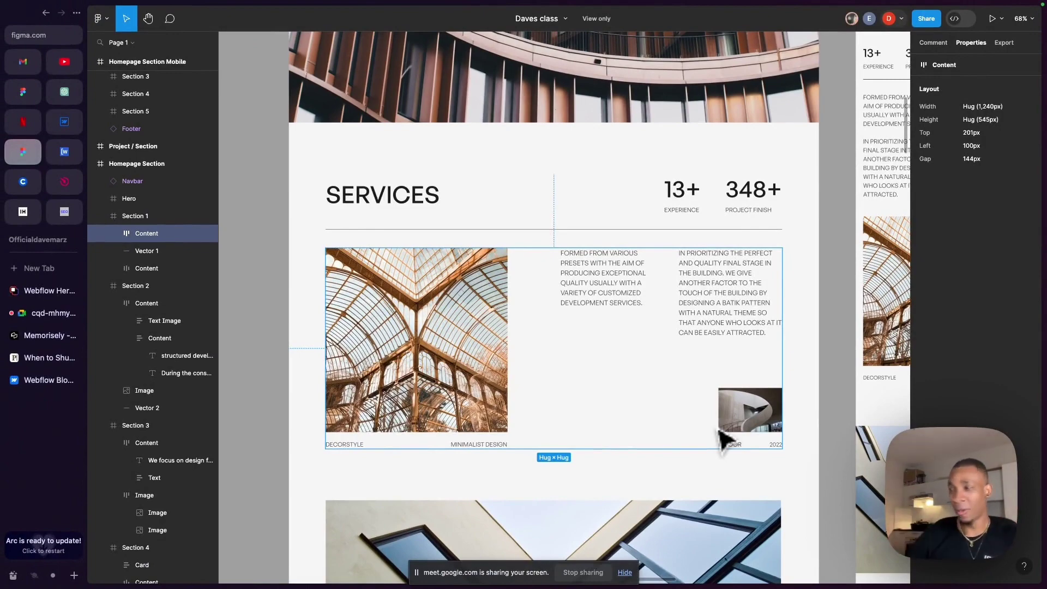
left_click(553, 200)
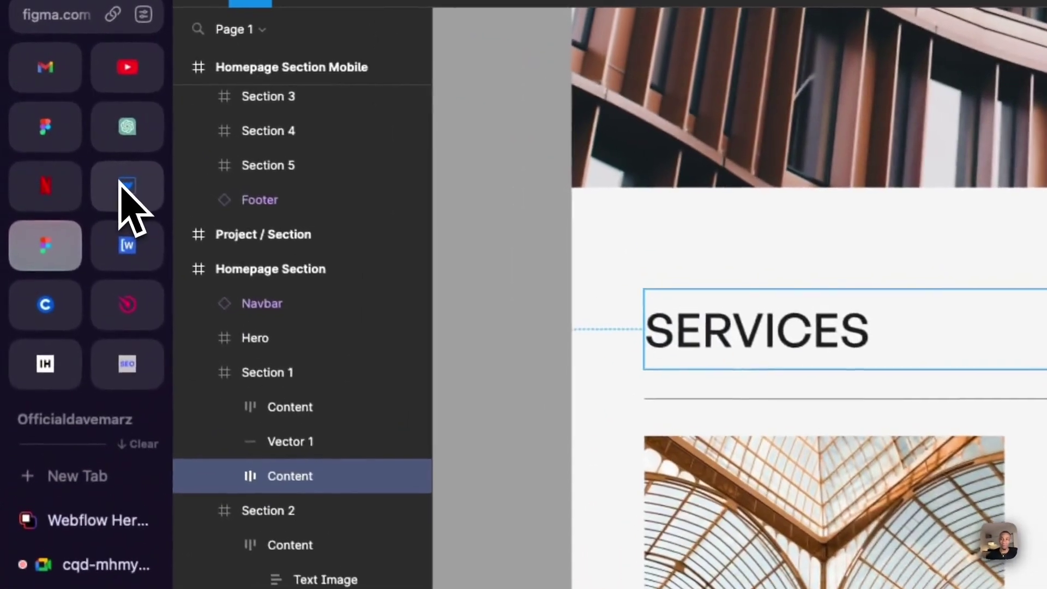
- Switch to Webflow, insert a div block inside service_content and assign it a new class named services_top-wrapper
left_click(65, 130)
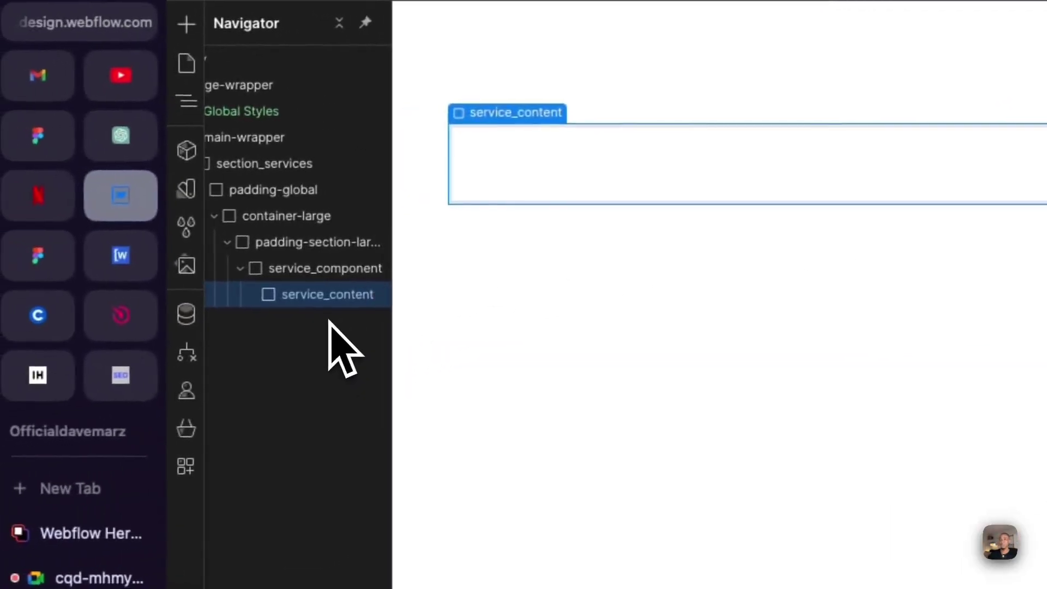
key("super+e")
type("div")
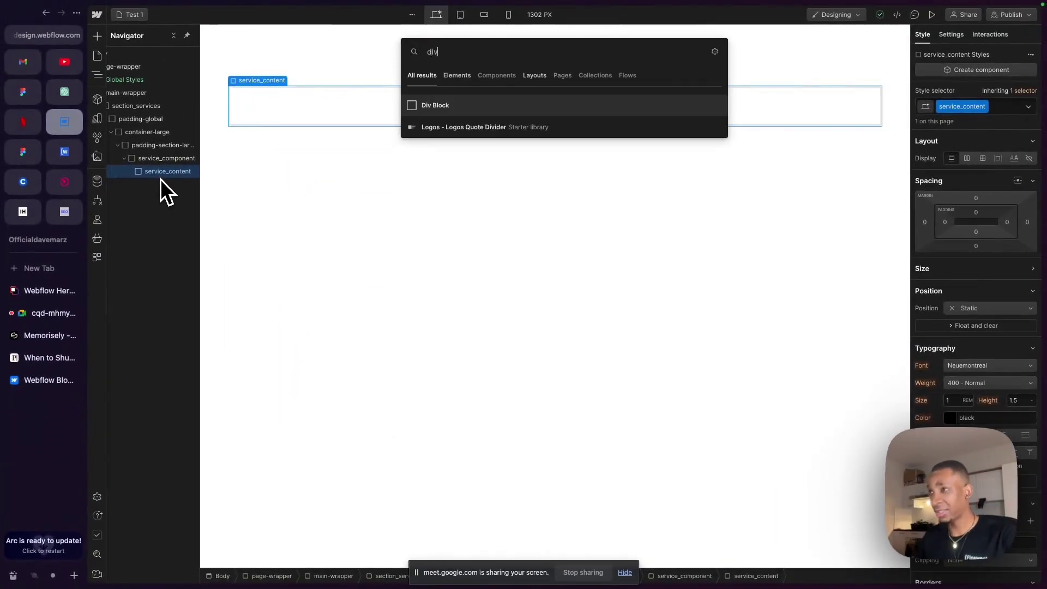
key("Return")
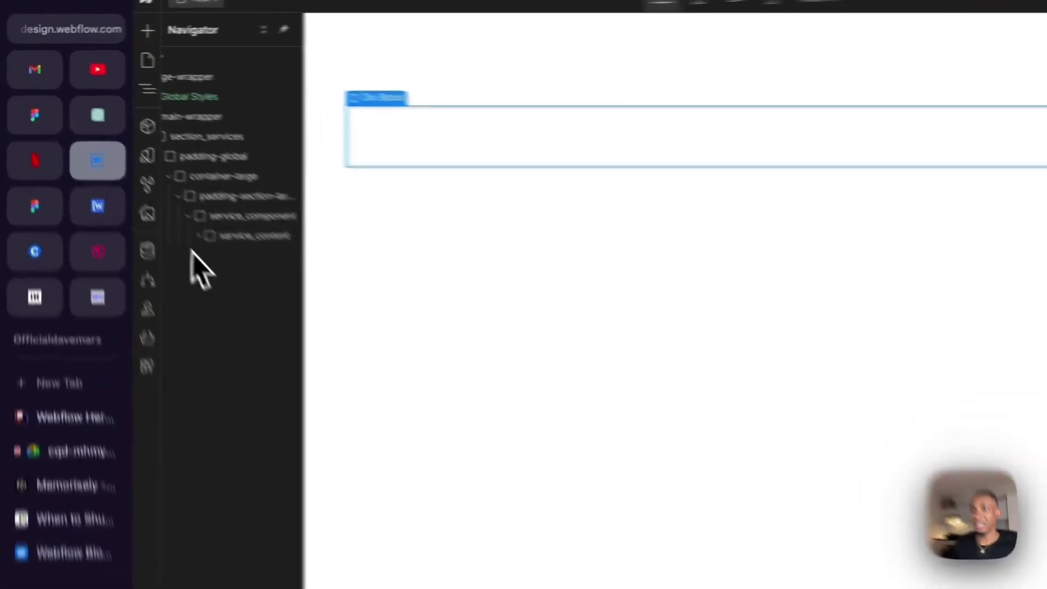
left_click(139, 172)
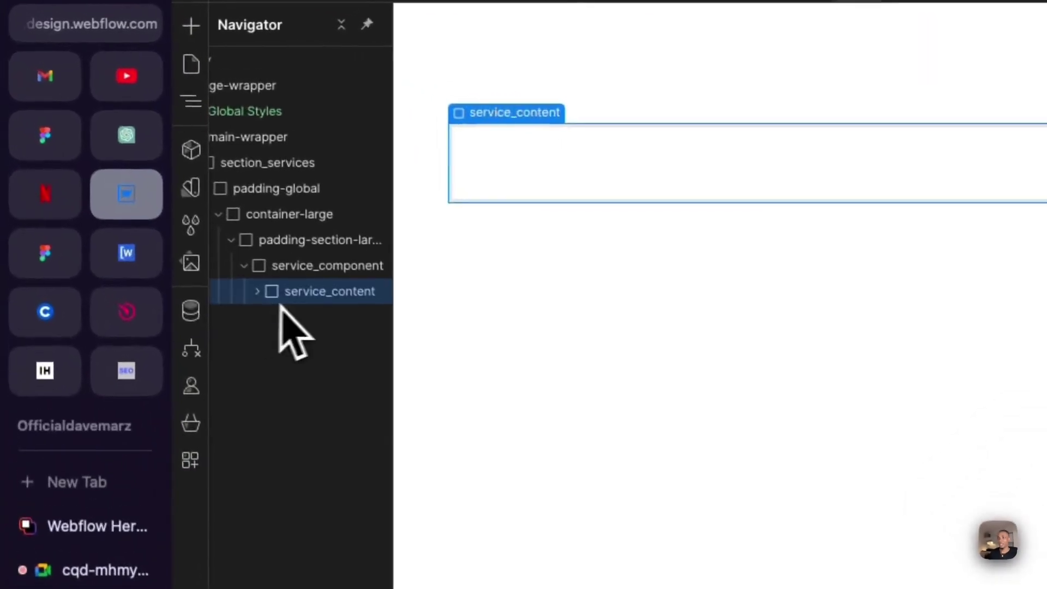
left_click(131, 172)
left_click(294, 321)
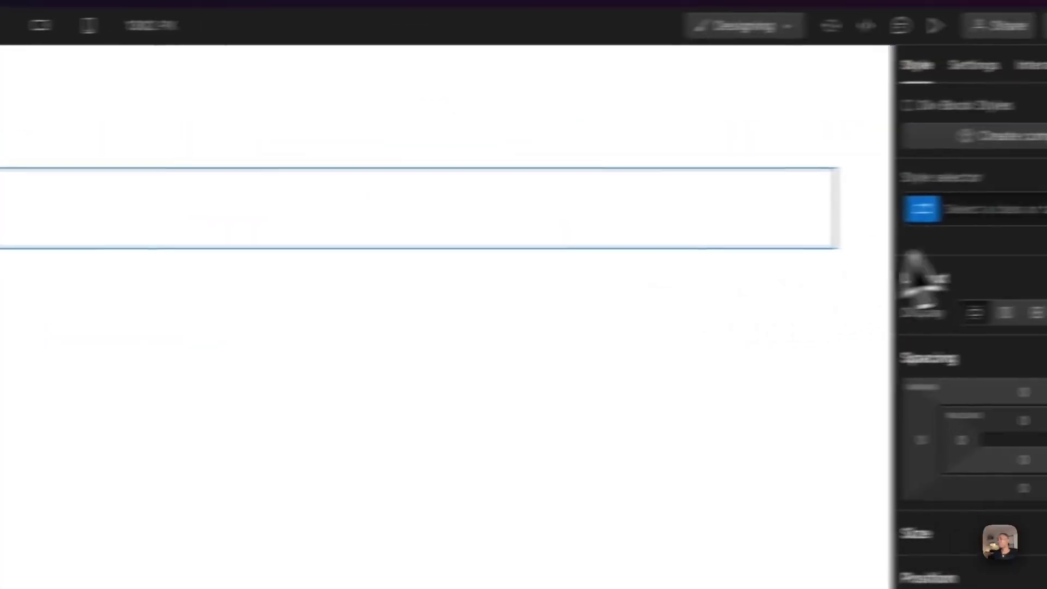
left_click(901, 215)
type("services")
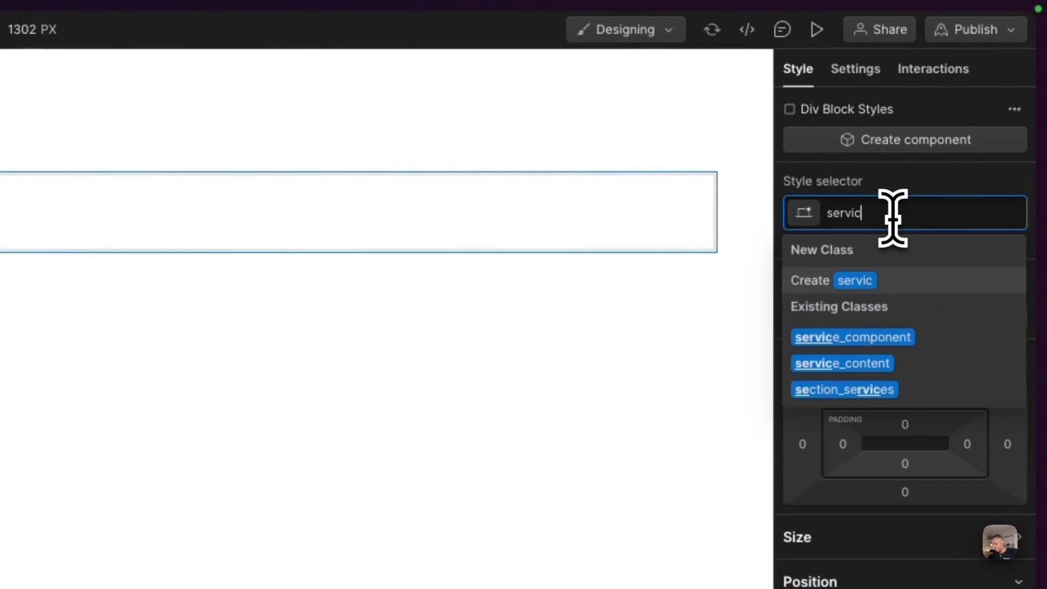
type("_top")
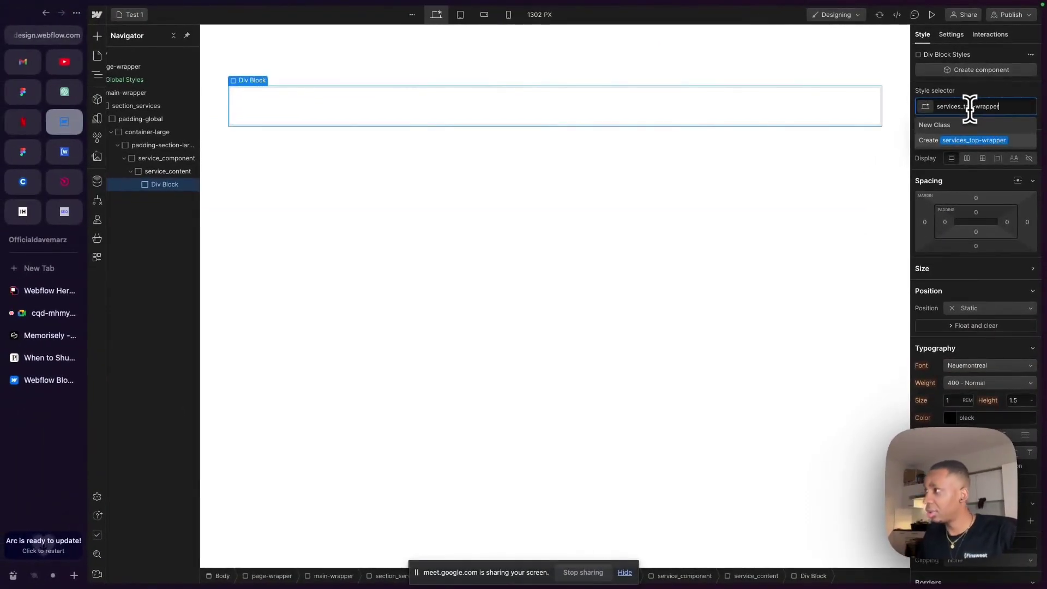
type("-wrapper")
key("Return")
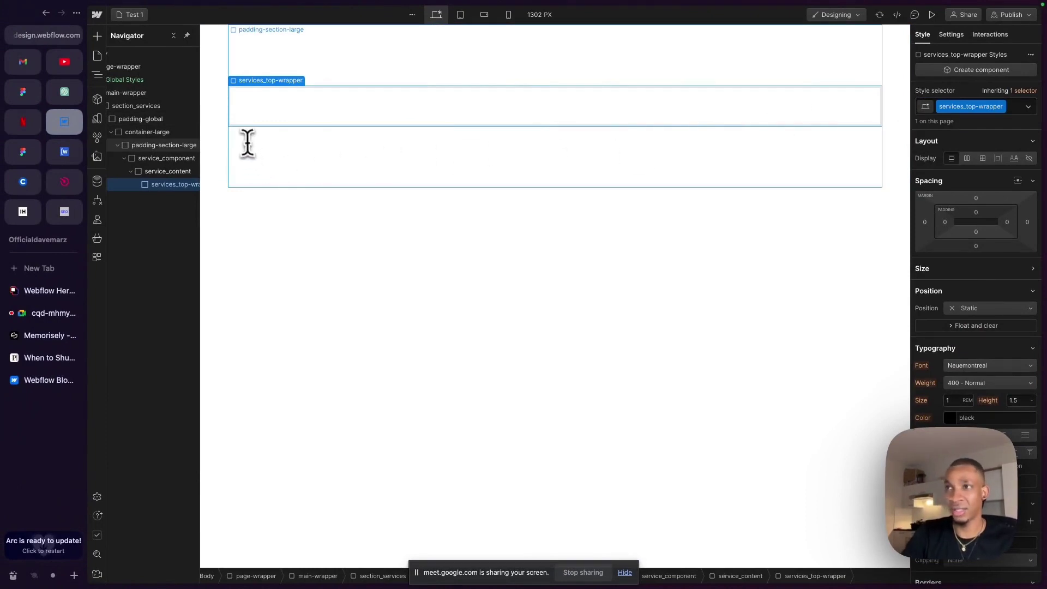
- Switch to the Figma file and examine how the Services heading and the two statistics are grouped in the top row
mouse_move(65, 156)
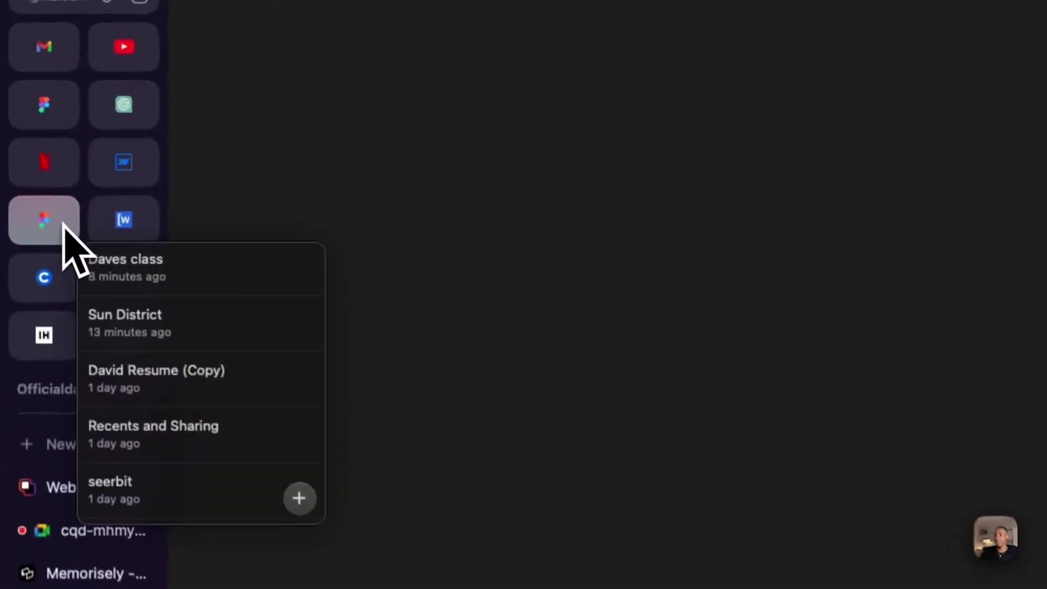
left_click(23, 151)
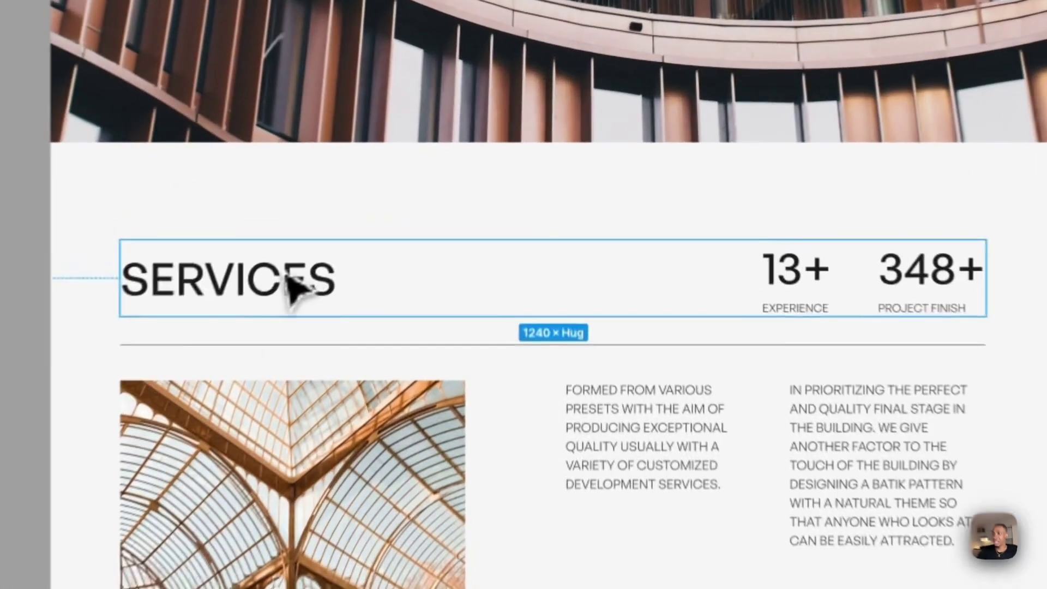
left_click(420, 200)
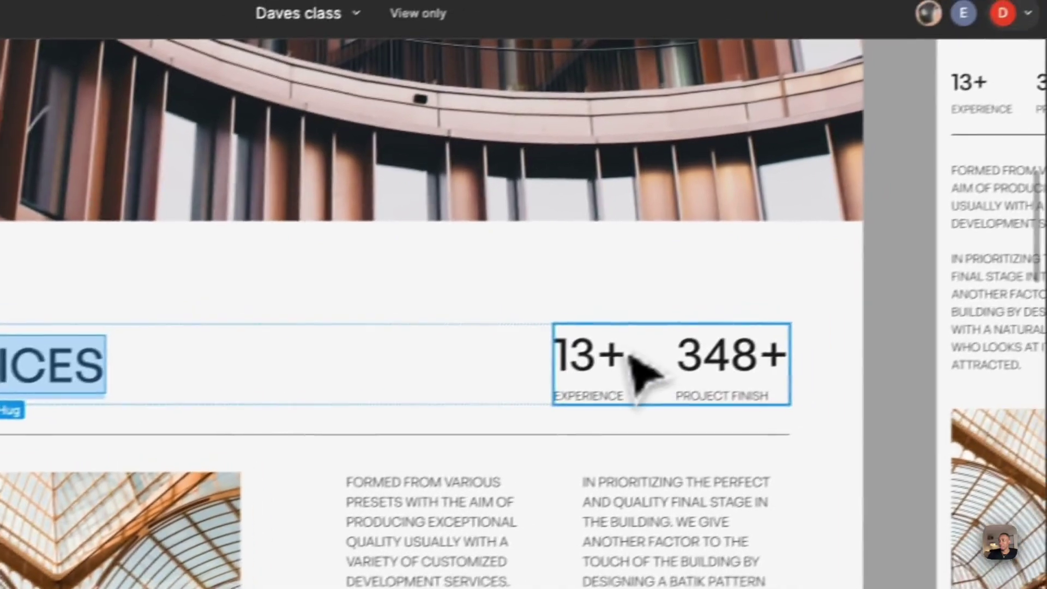
left_click(851, 272)
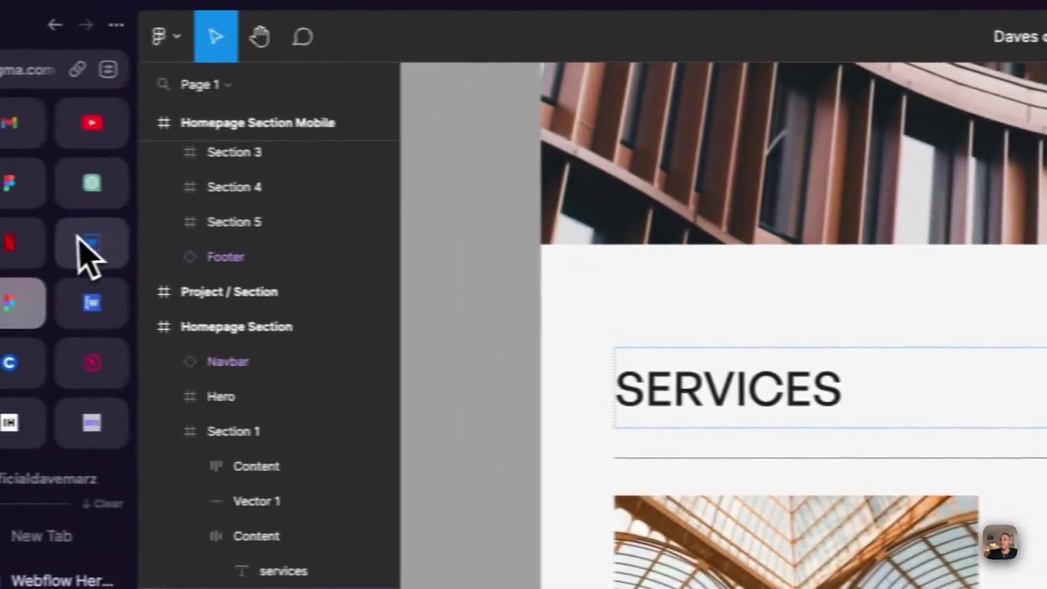
- Switch to Webflow and insert a Heading element inside services_top-wrapper
left_click(87, 245)
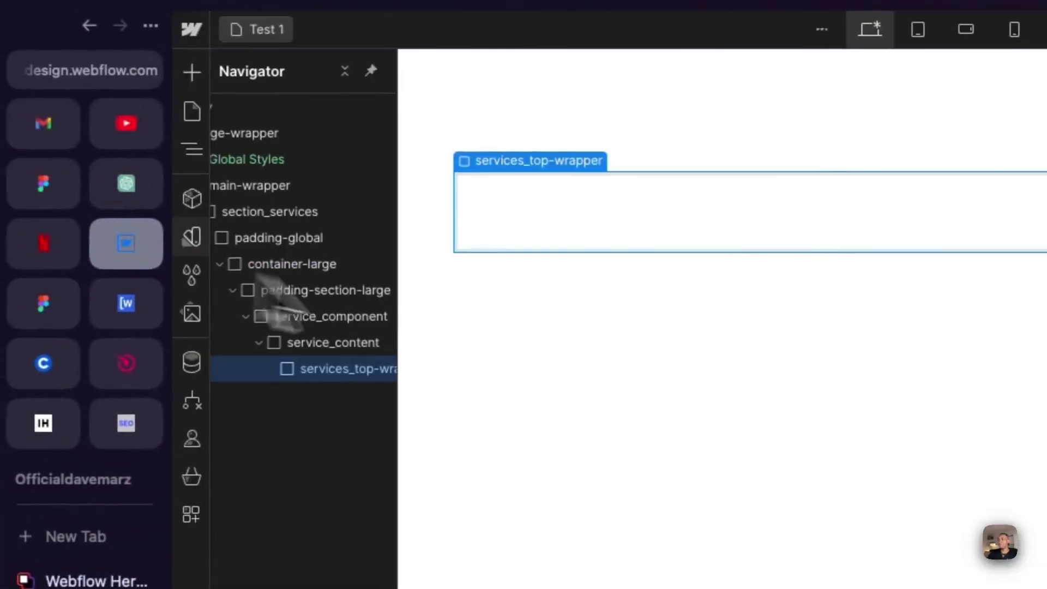
key("super+k")
type("hea")
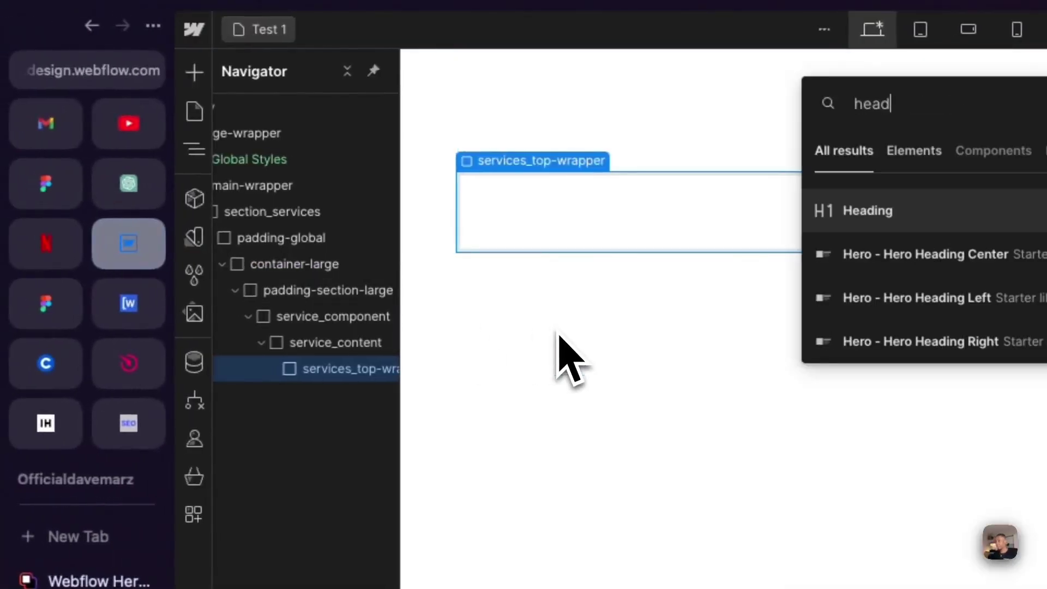
type("d")
key("Return")
left_click(556, 239)
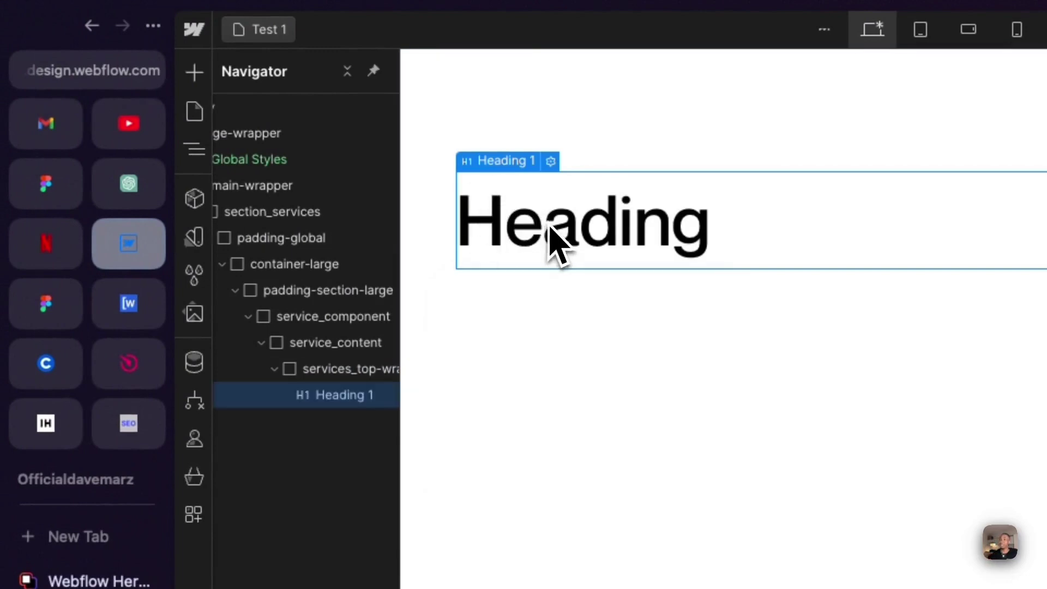
- Replace the new heading's placeholder text with the section title, starting with "Ser"
double_click(552, 229)
key("super+a")
type("Ser")
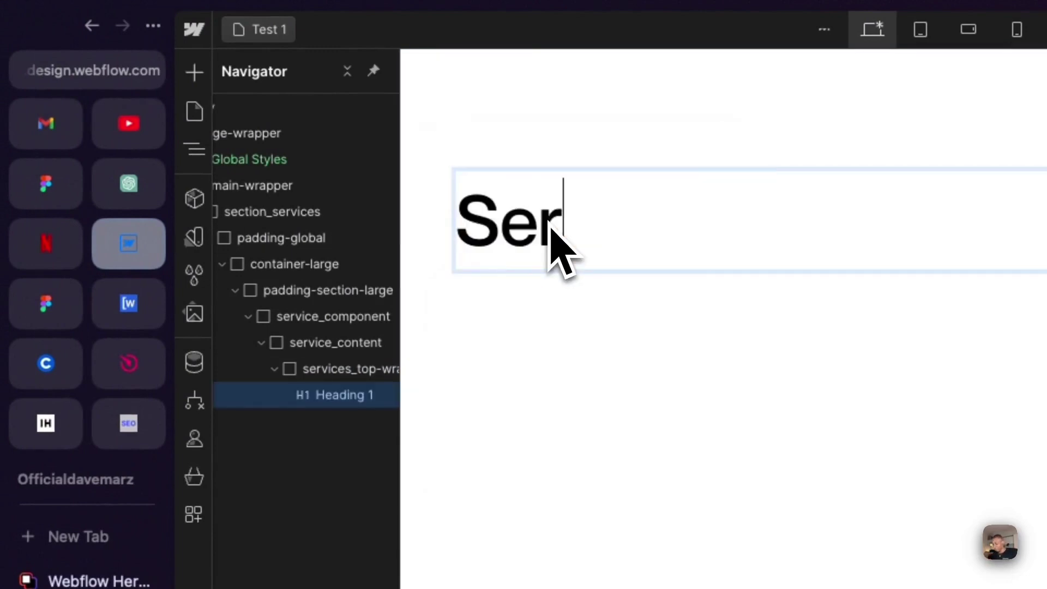
type("cies")
key("BackSpace")
key("BackSpace")
key("BackSpace")
key("BackSpace")
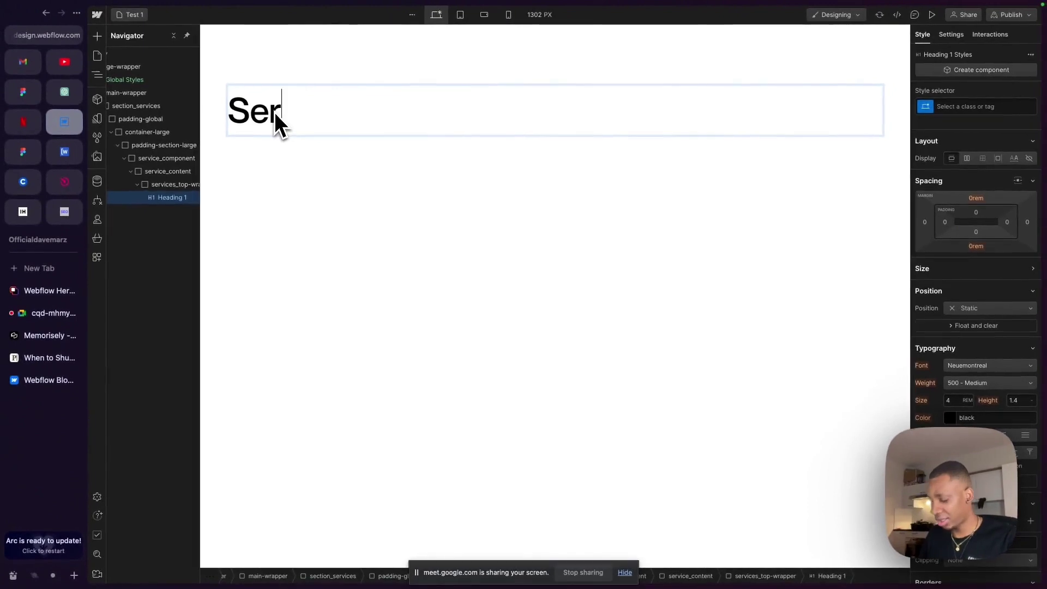
- Complete the Heading 1 text as "Services" and select its parent services_top-wrapper block
type("vixces")
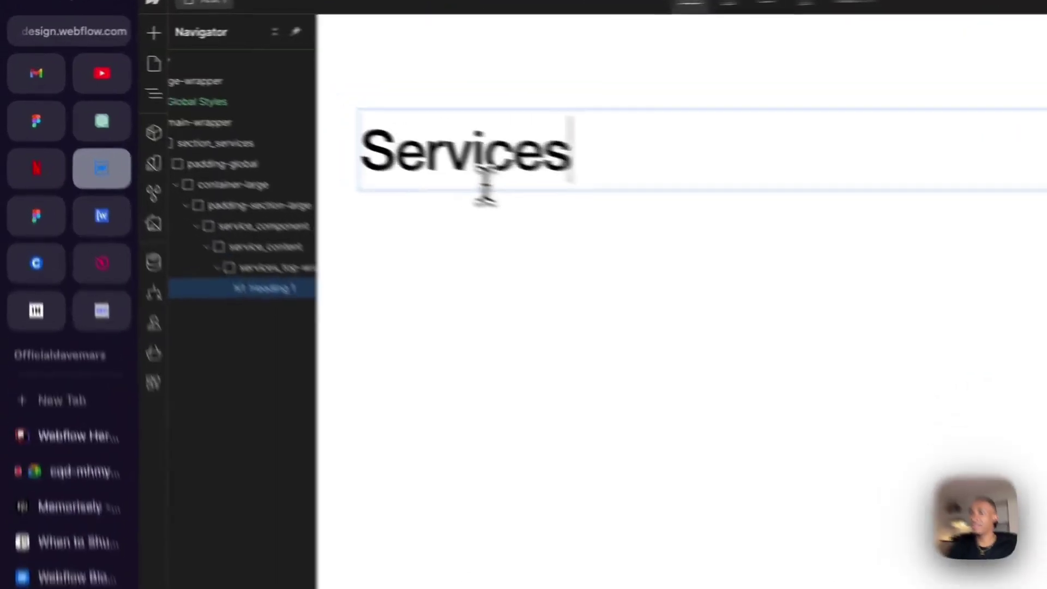
left_click(326, 164)
left_click(615, 221)
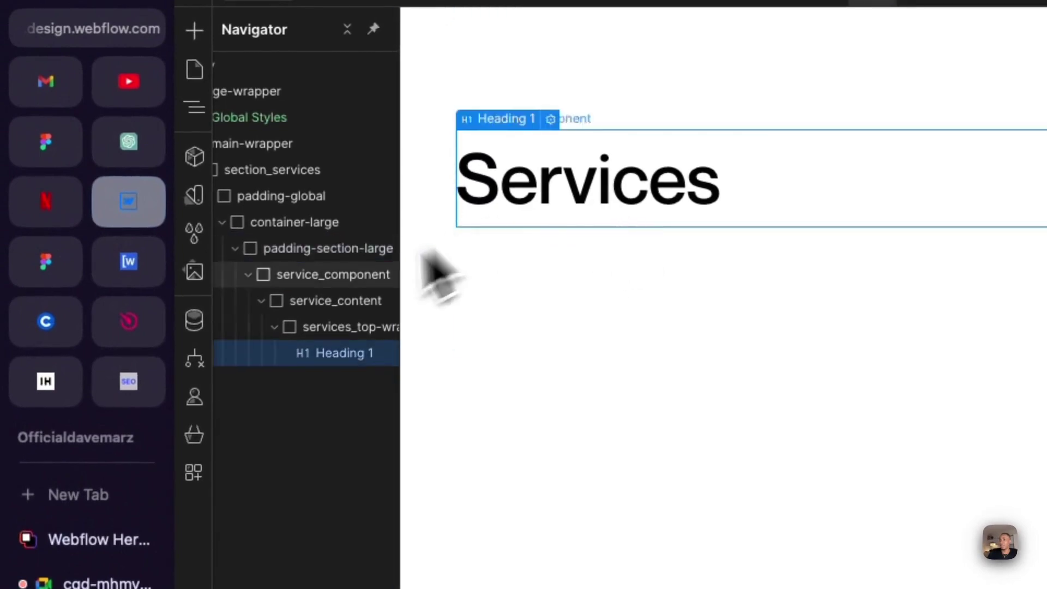
scroll(338, 357, "right", 2)
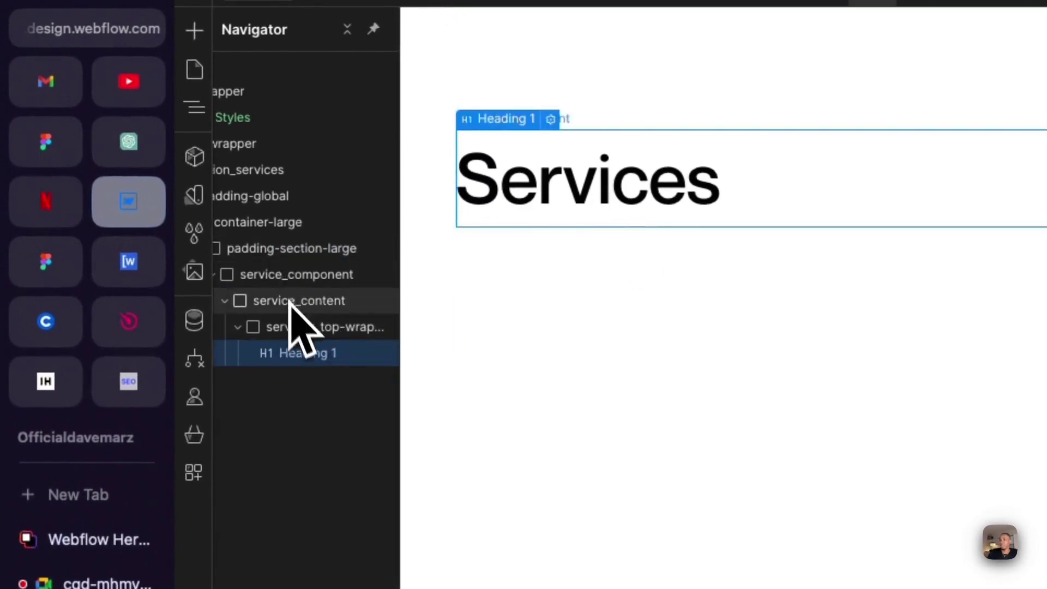
left_click(306, 328)
- Switch to the Figma design, inspect the SERVICES heading and the statistics group beside it, and return to Webflow
left_click(65, 252)
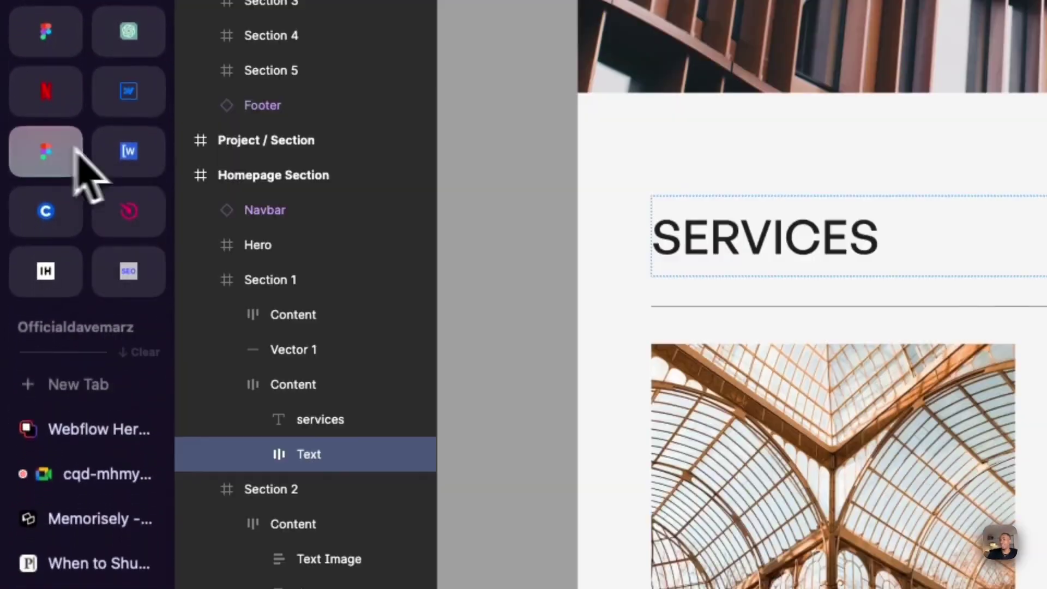
double_click(718, 351)
key("Escape")
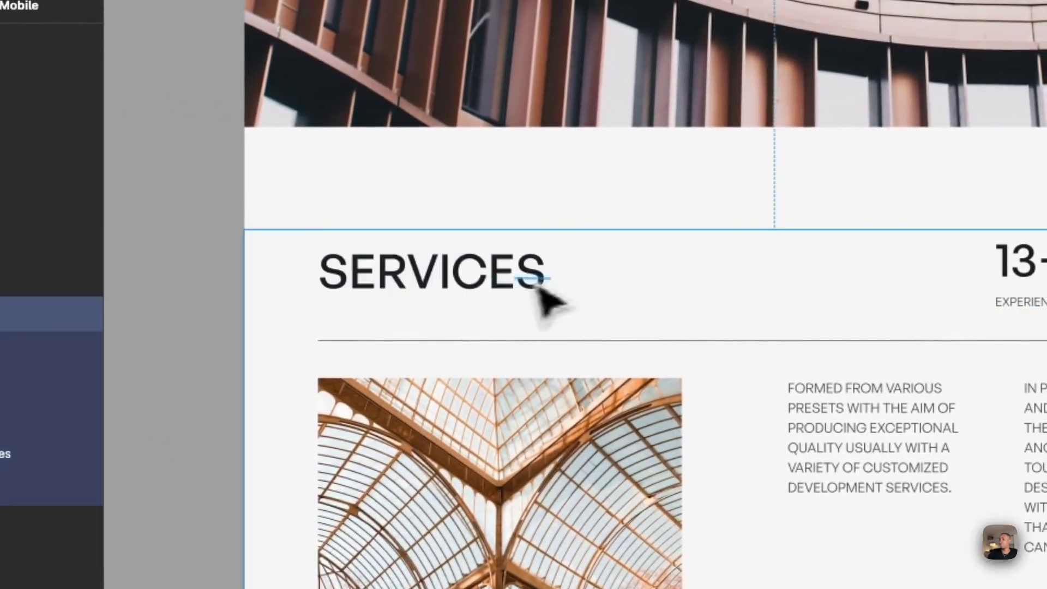
left_click(350, 276)
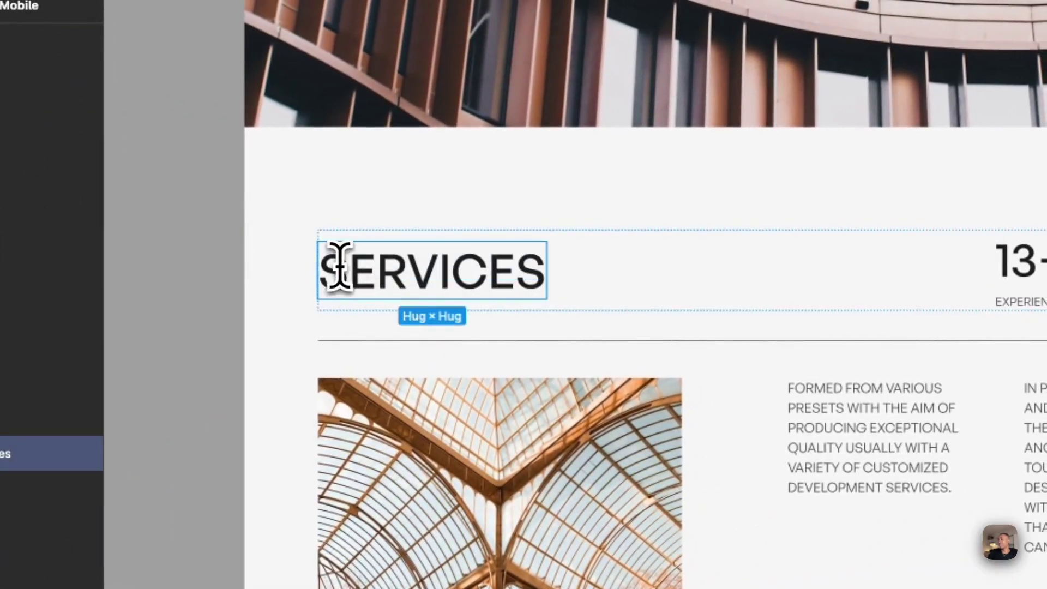
double_click(339, 268)
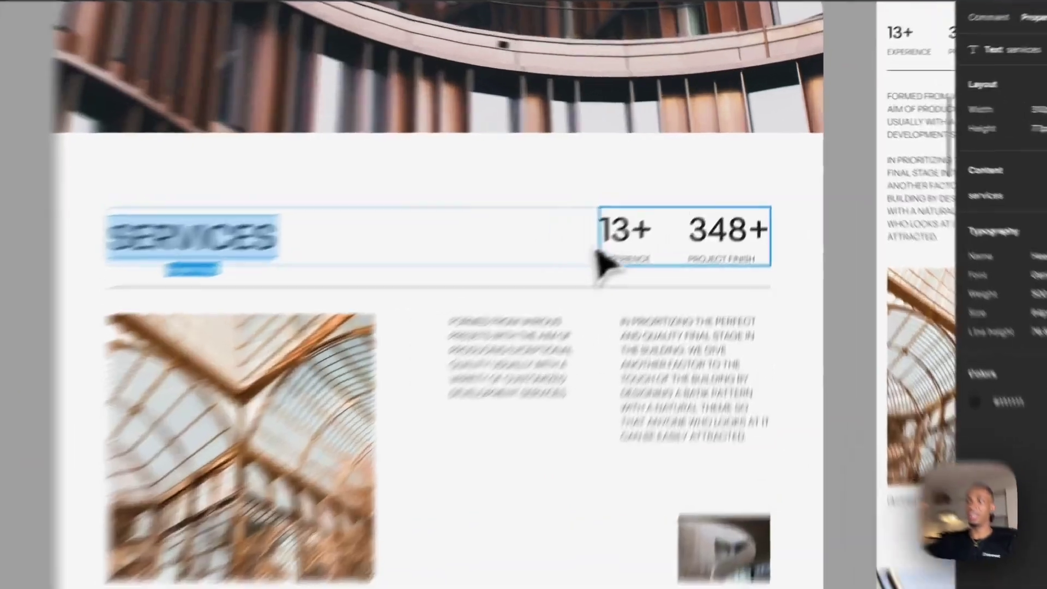
left_click(671, 201)
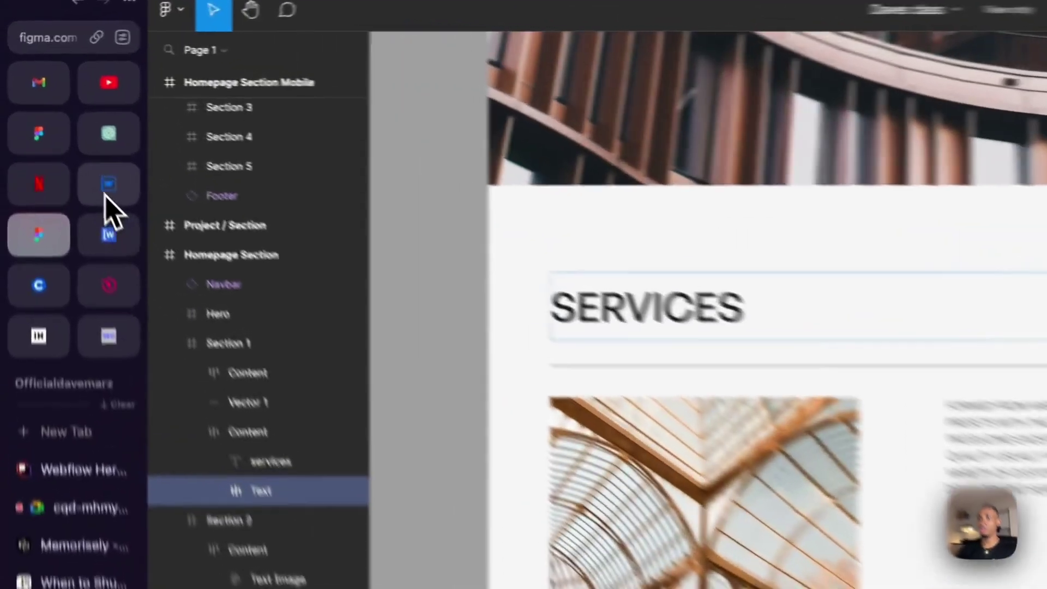
left_click(68, 124)
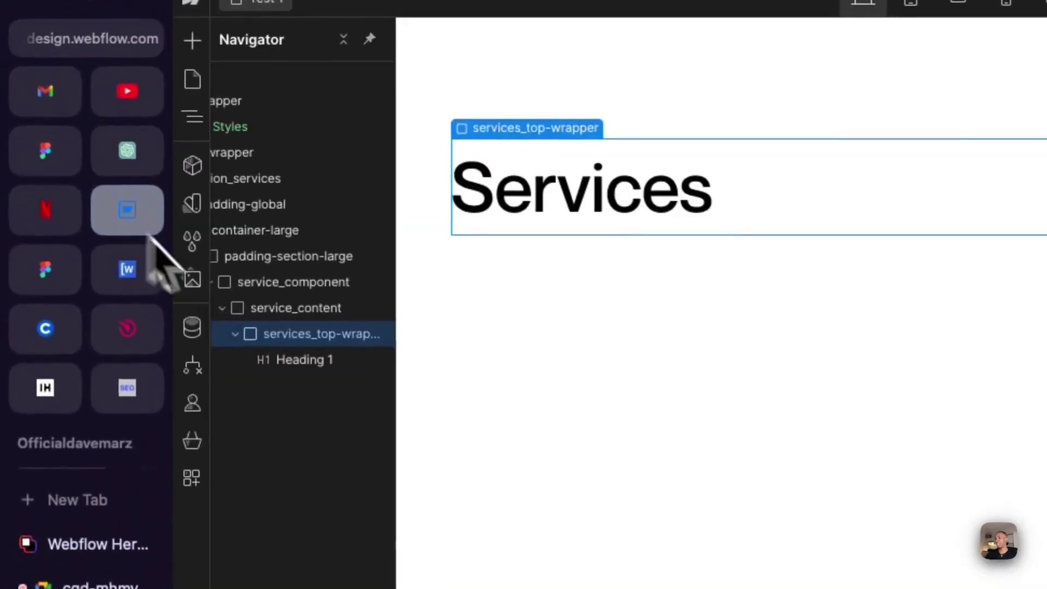
- Set the services_top-wrapper block to flex display with its children justified as space between
left_click(305, 365)
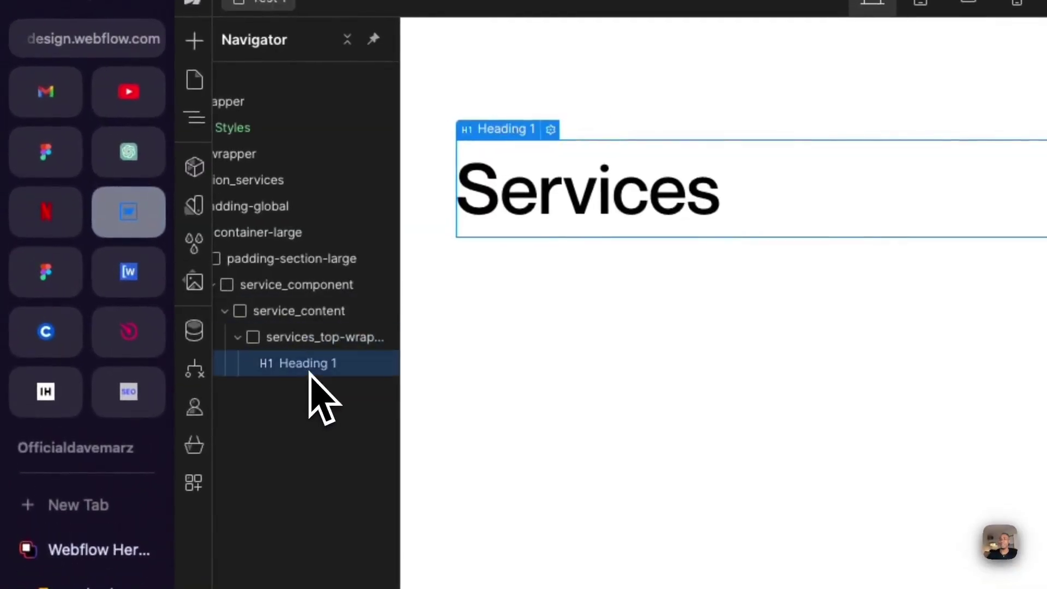
left_click(326, 339)
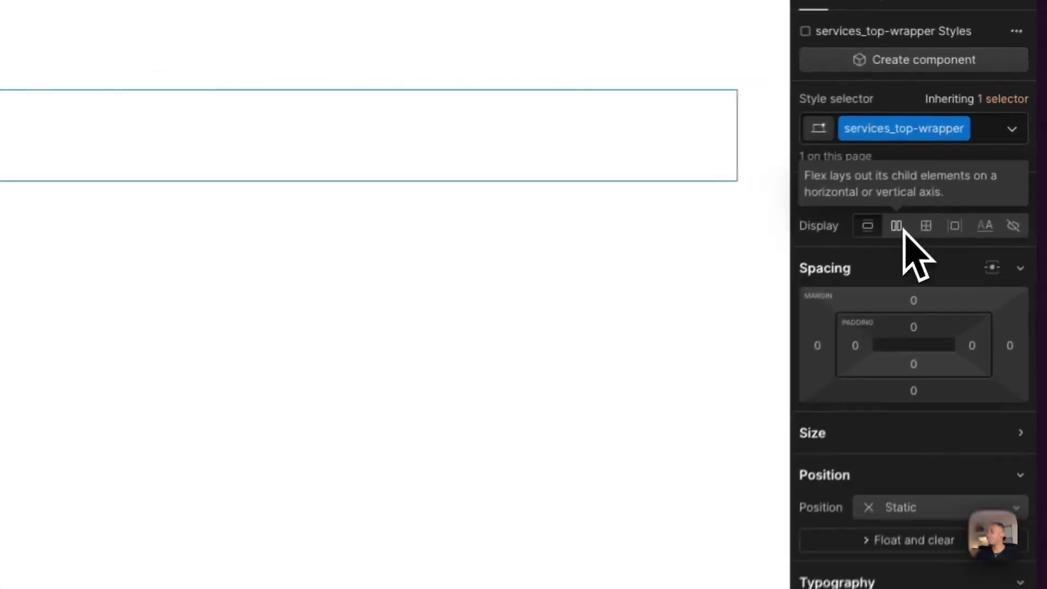
left_click(969, 159)
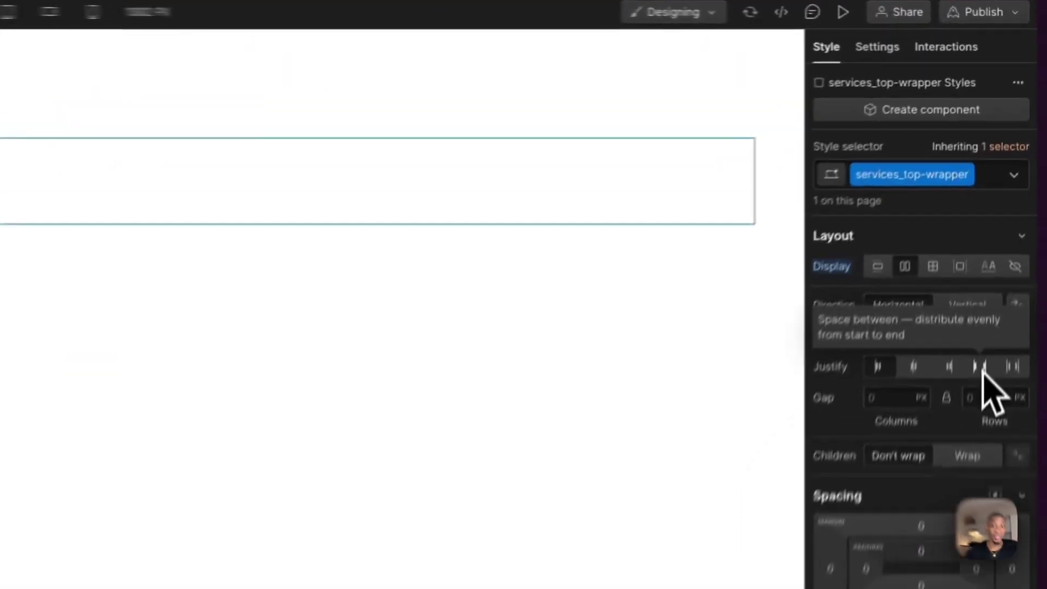
left_click(1009, 216)
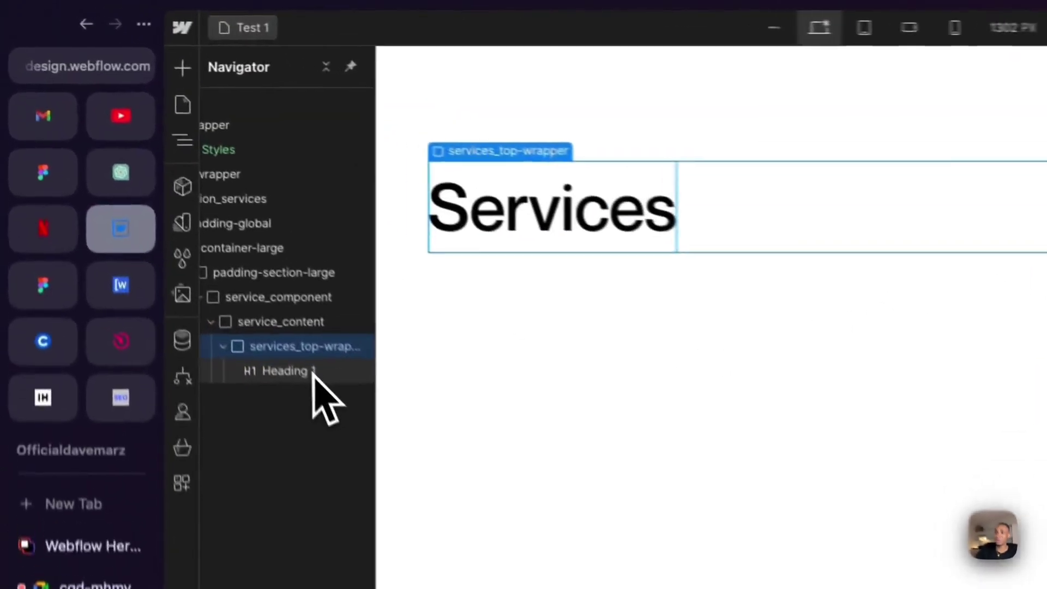
- Switch to the Figma design, examine the 13+ and 348+ statistics group in the services header, and return to Webflow
left_click(313, 373)
left_click(286, 352)
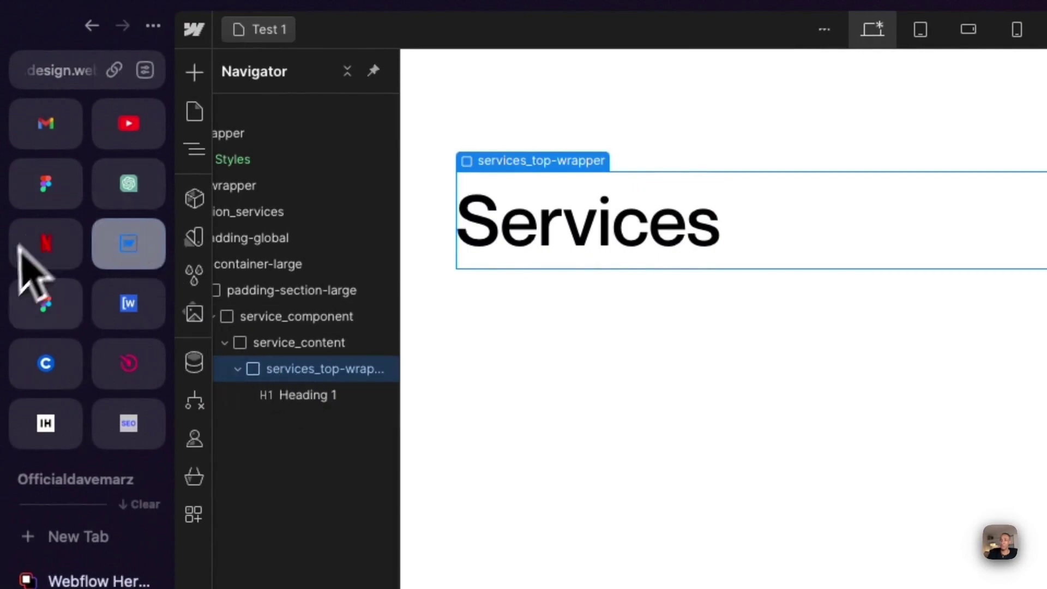
left_click(50, 312)
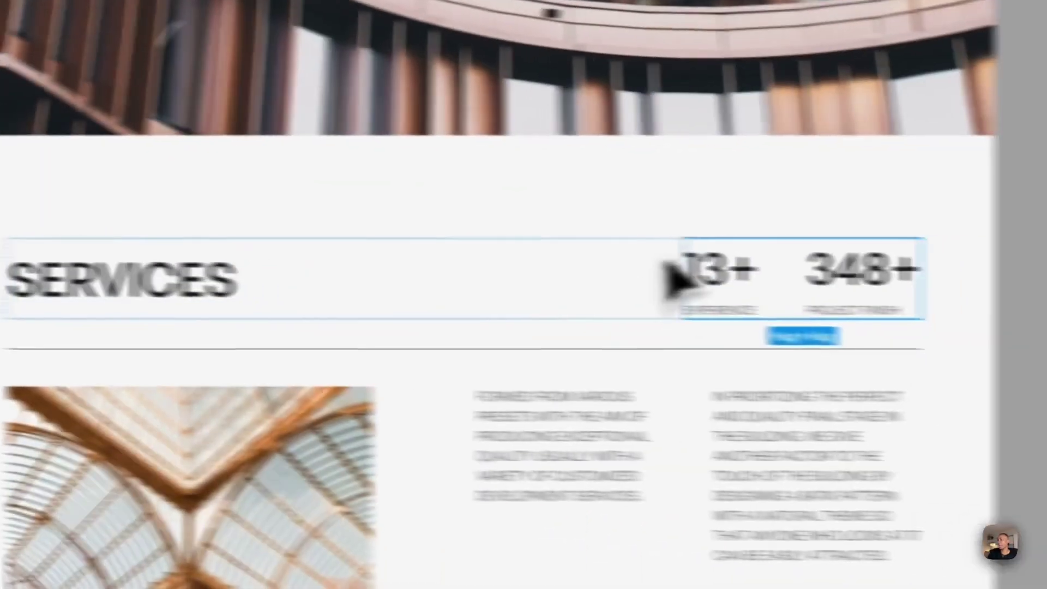
scroll(638, 251, "right", 3)
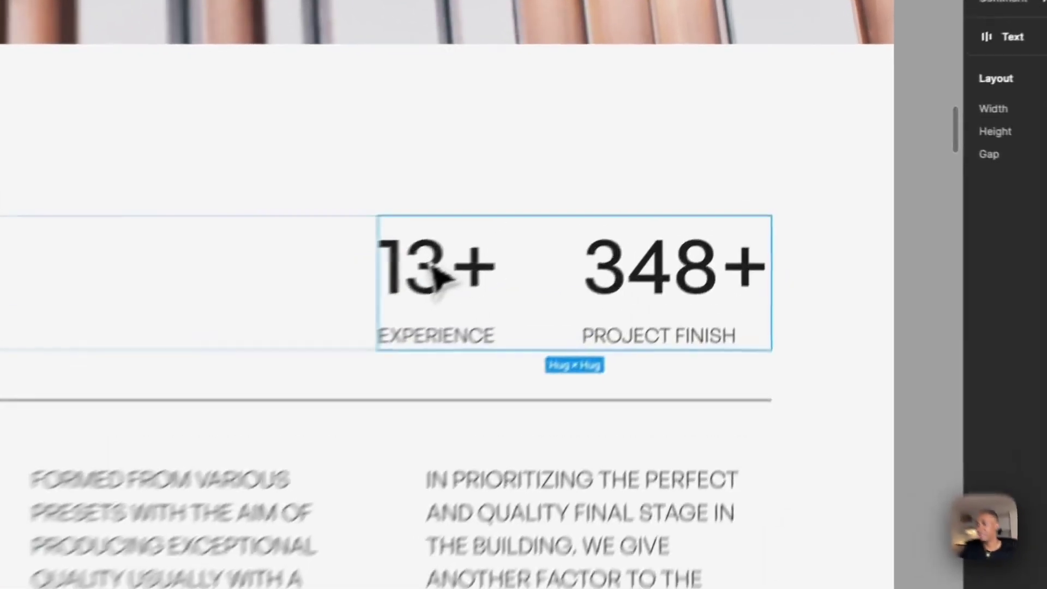
double_click(627, 203)
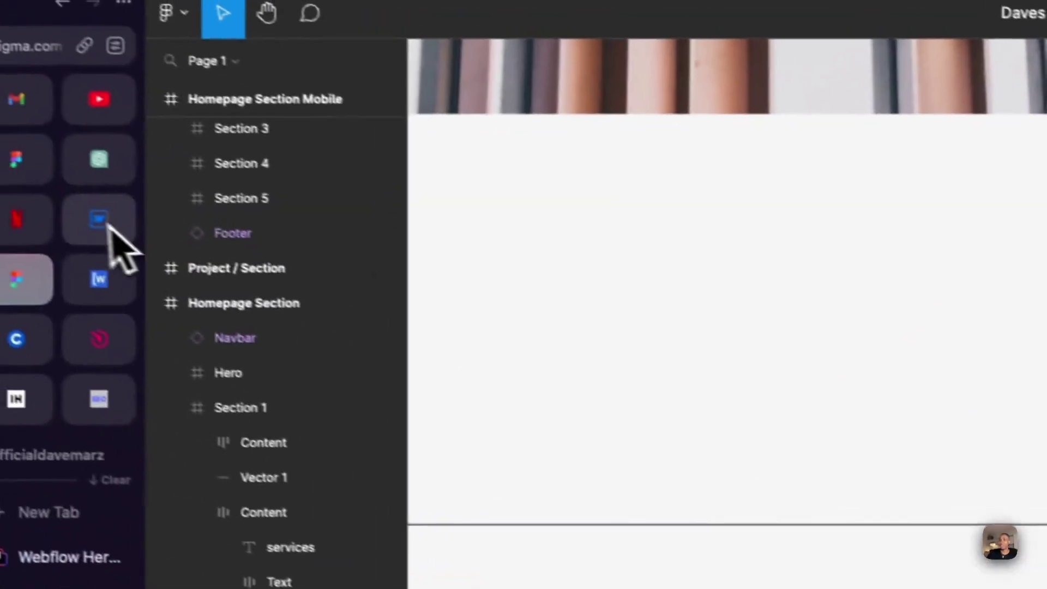
left_click(109, 240)
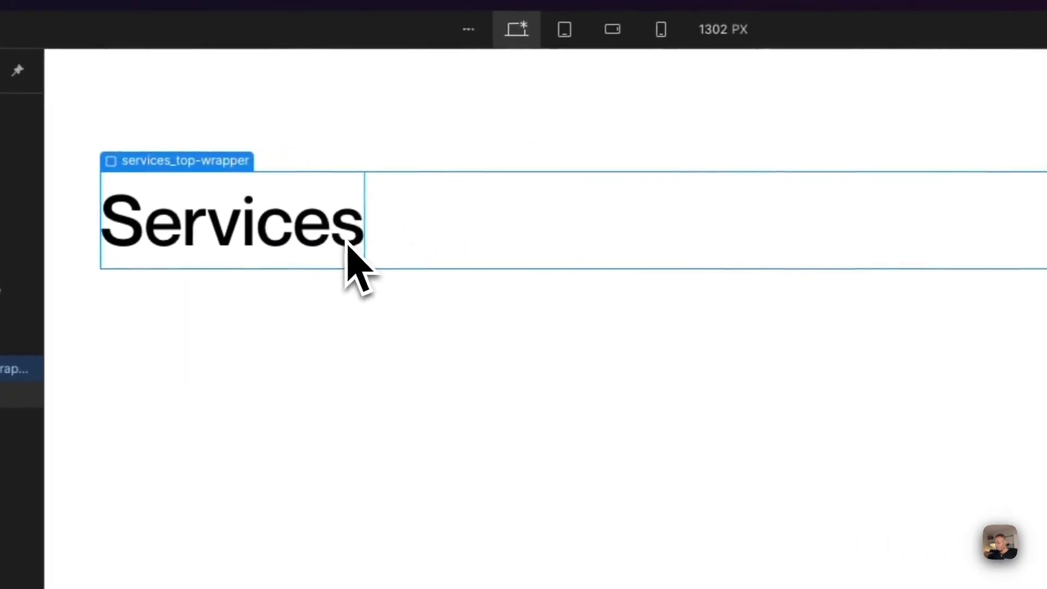
- Add a div block inside services_top-wrapper after the Services heading
key("super+k")
type("div")
key("Return")
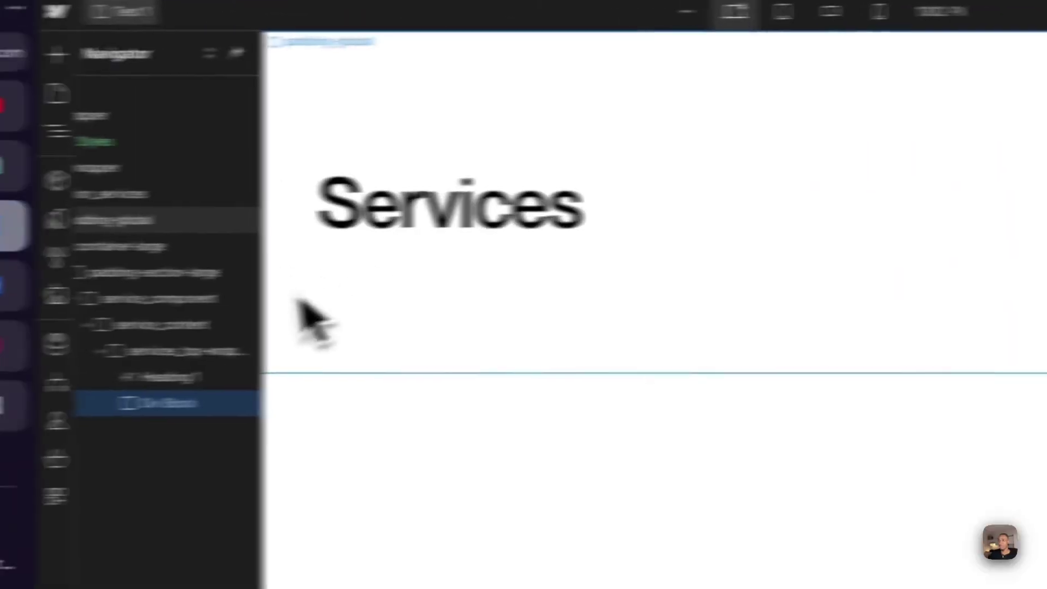
left_click(330, 349)
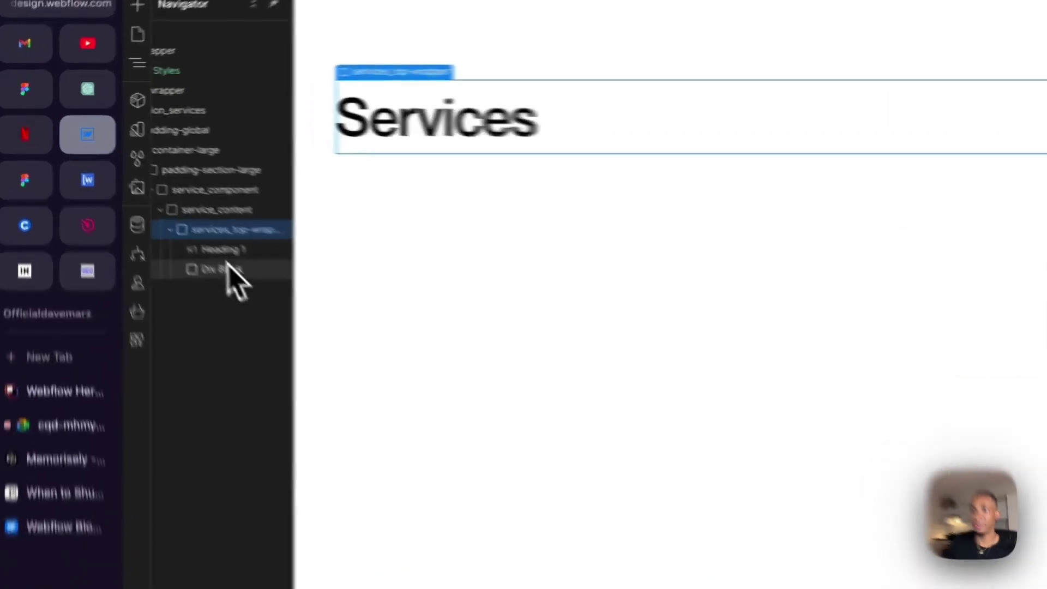
- Select the new div block and check in the Figma design how the two statistics text blocks are grouped
left_click(229, 268)
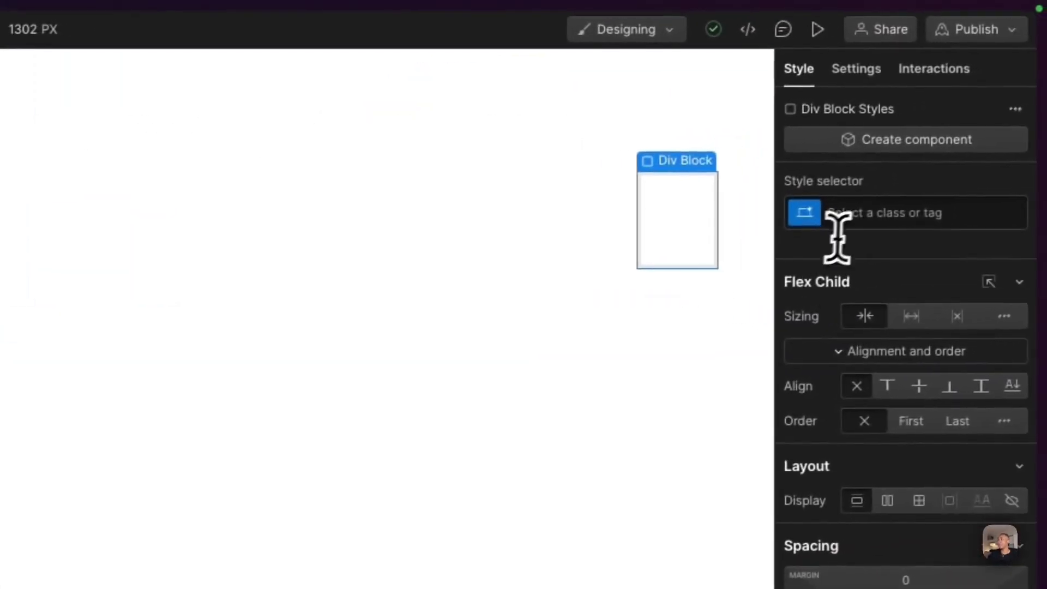
left_click(861, 220)
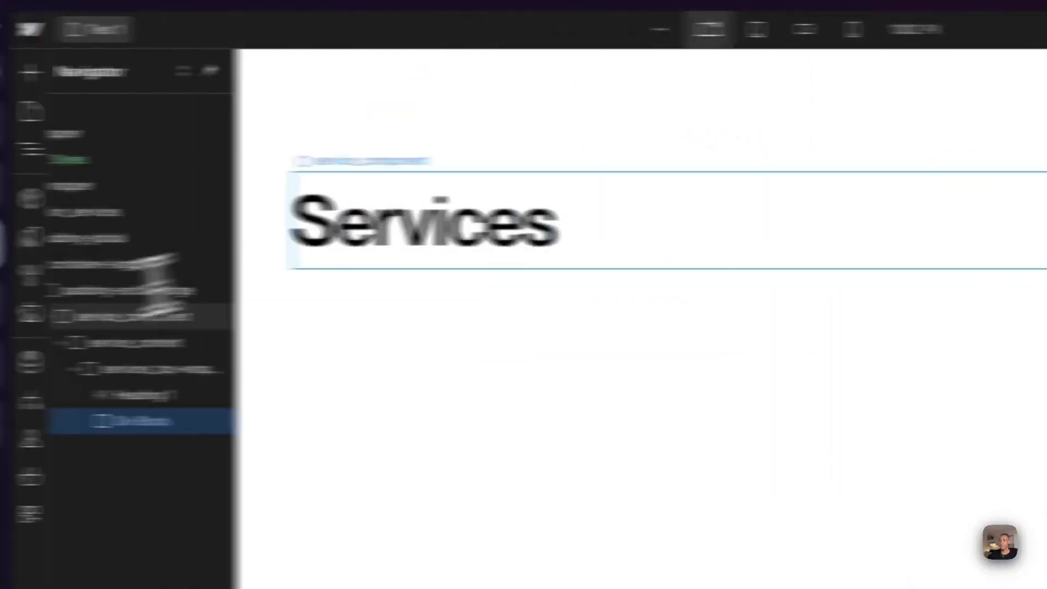
left_click(39, 295)
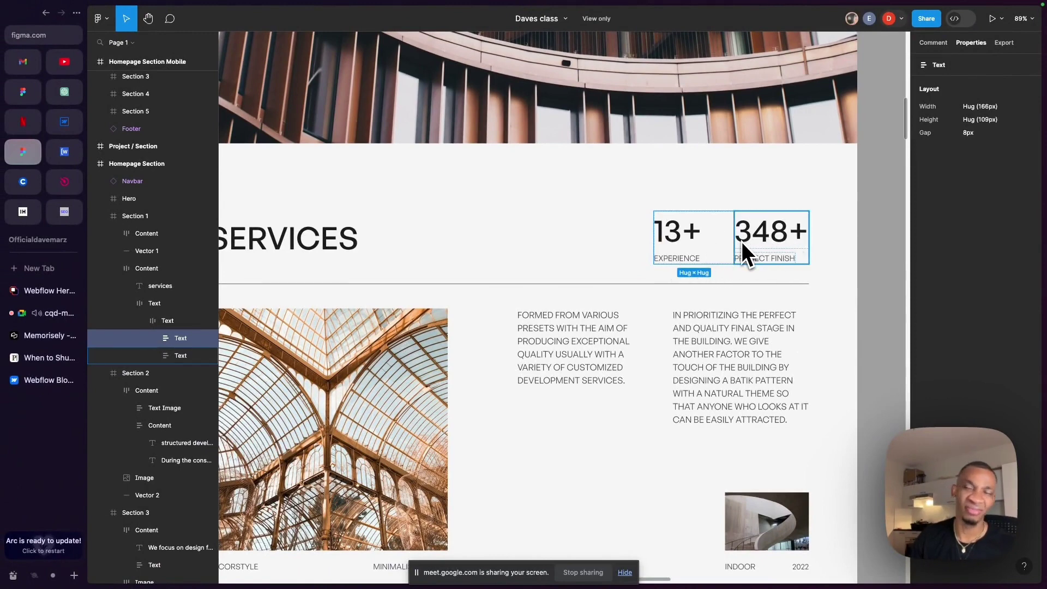
left_click(62, 129)
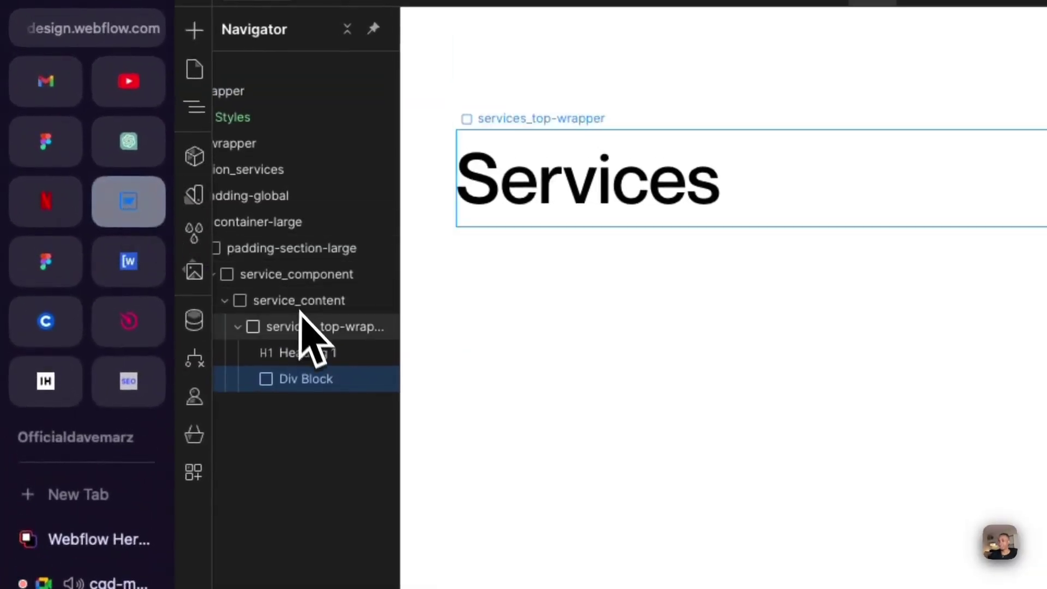
- Give the div block beside the Services heading a new class named statistics_wrapper
left_click(303, 329)
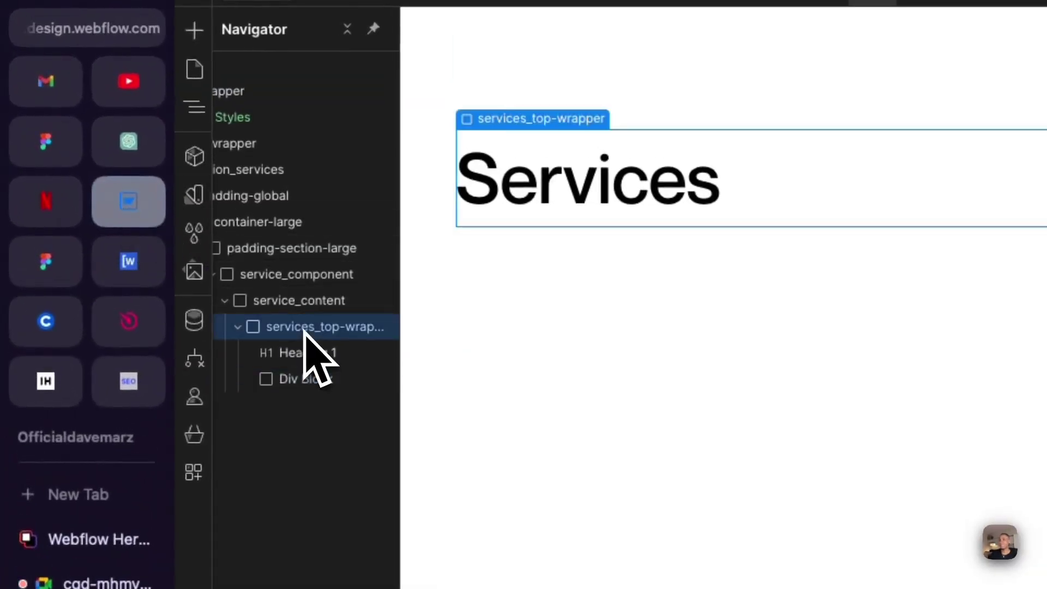
left_click(286, 379)
left_click(924, 157)
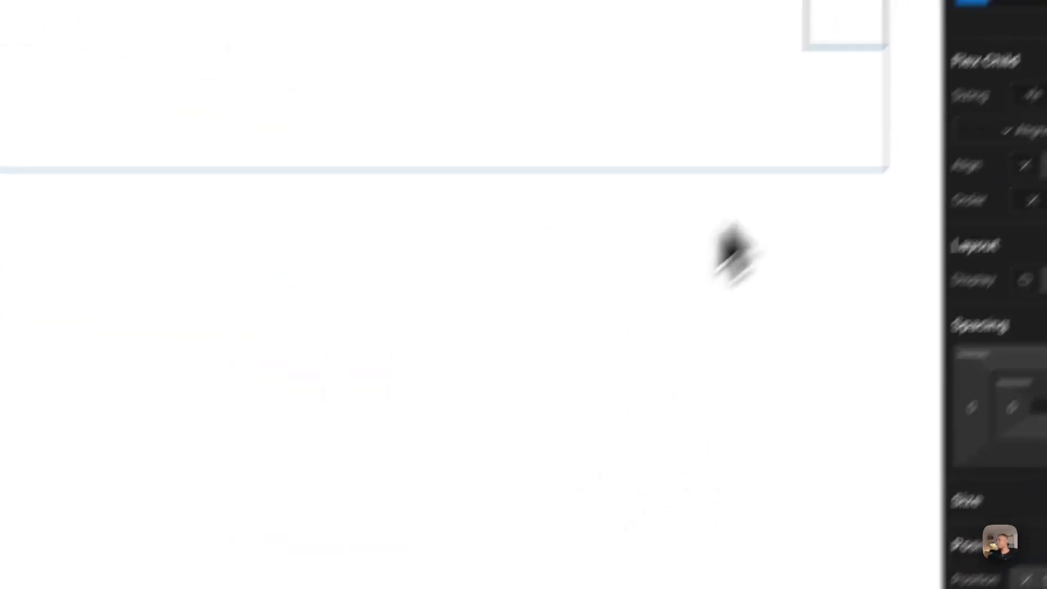
left_click(849, 210)
type("statt")
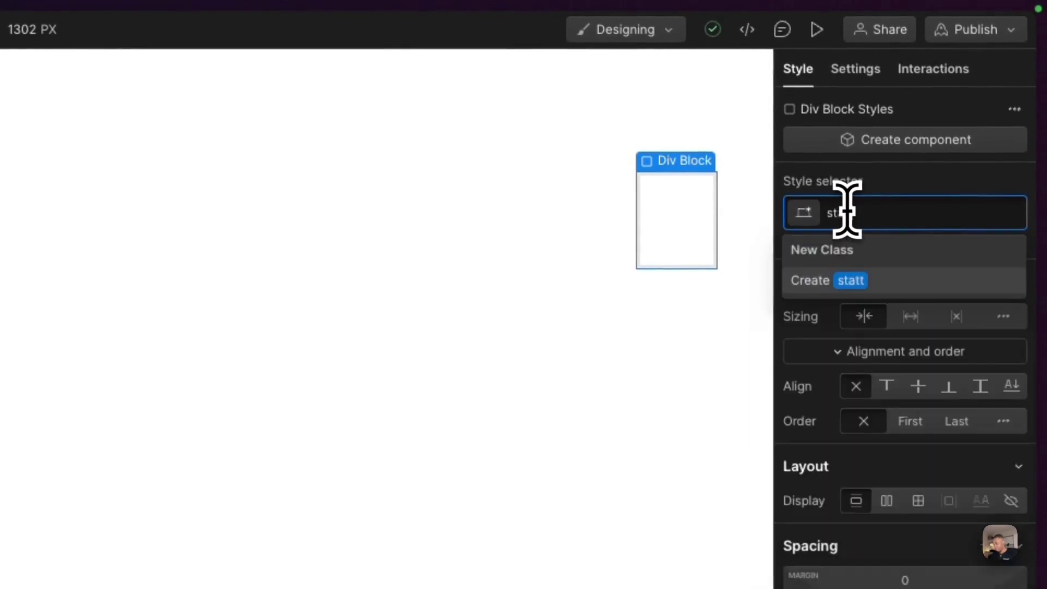
key("BackSpace")
type("istics_wrappert")
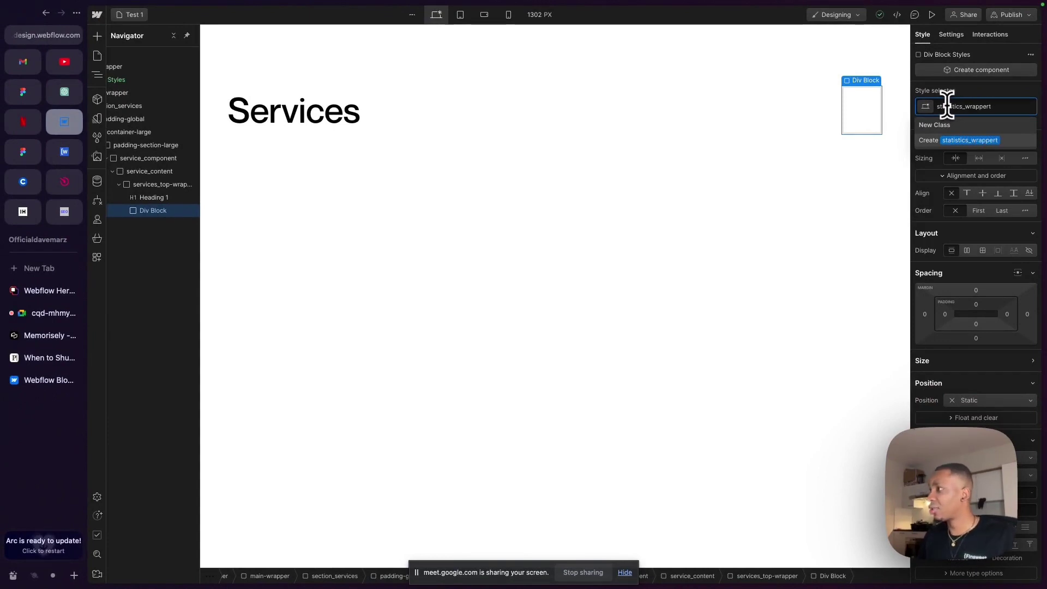
key("Return")
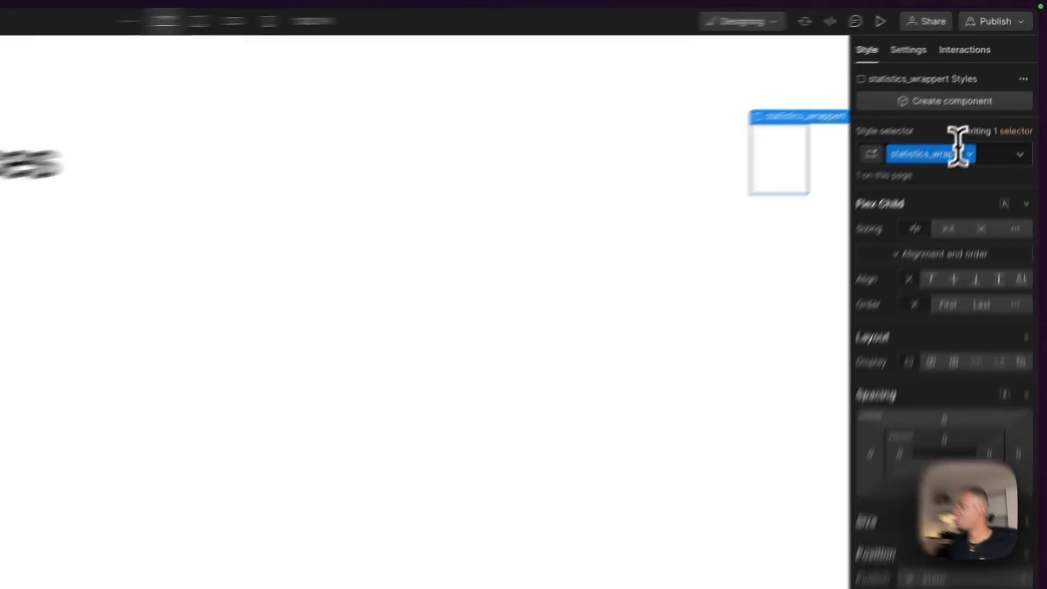
double_click(976, 107)
key("BackSpace")
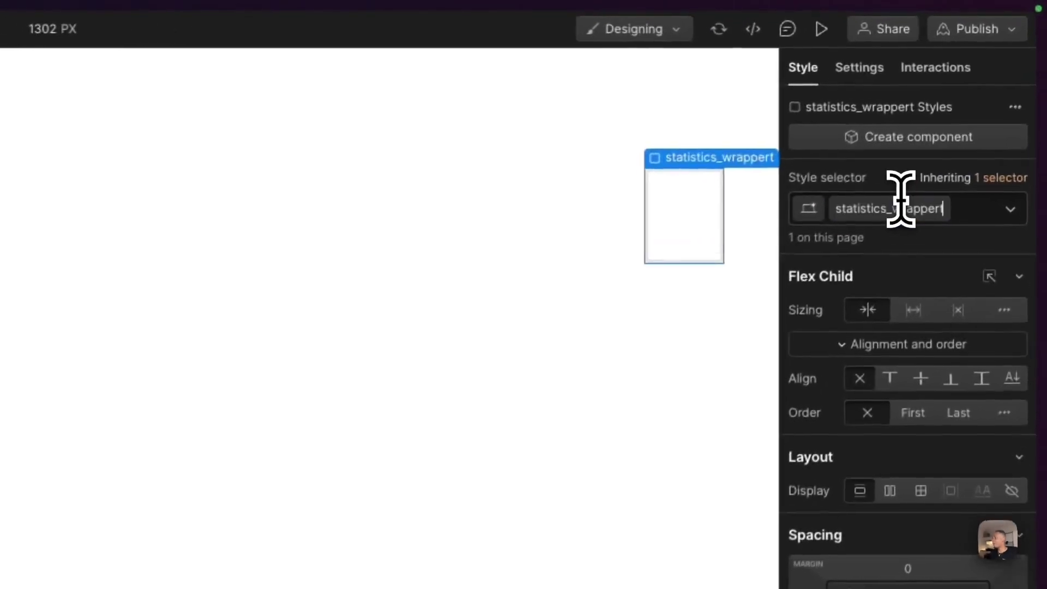
key("Return")
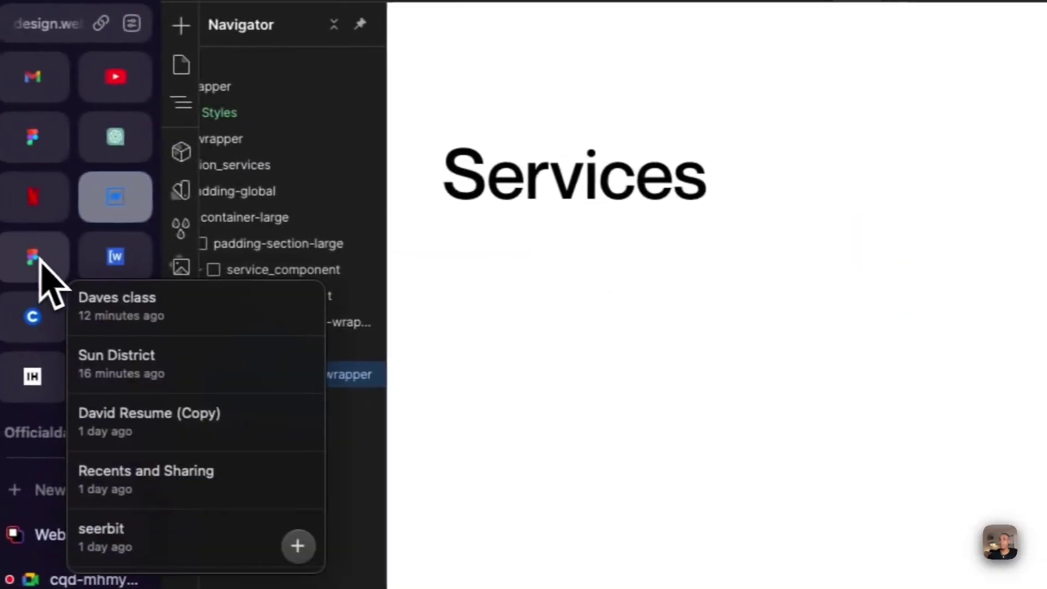
- Switch to the Figma design, inspect the 13+ and 348+ figures in the statistics blocks, and return to Webflow
left_click(39, 259)
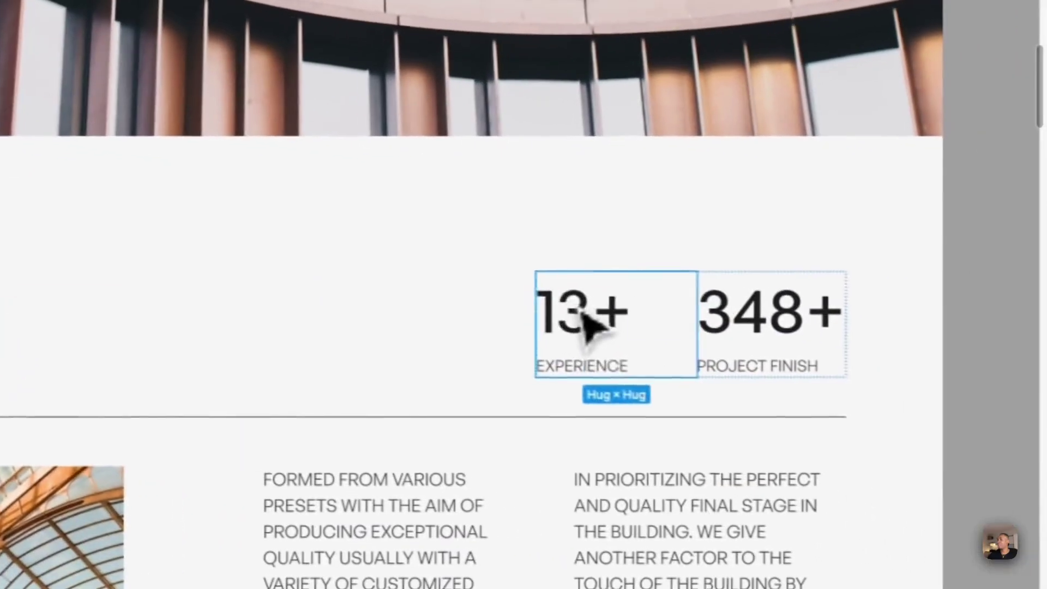
double_click(557, 303)
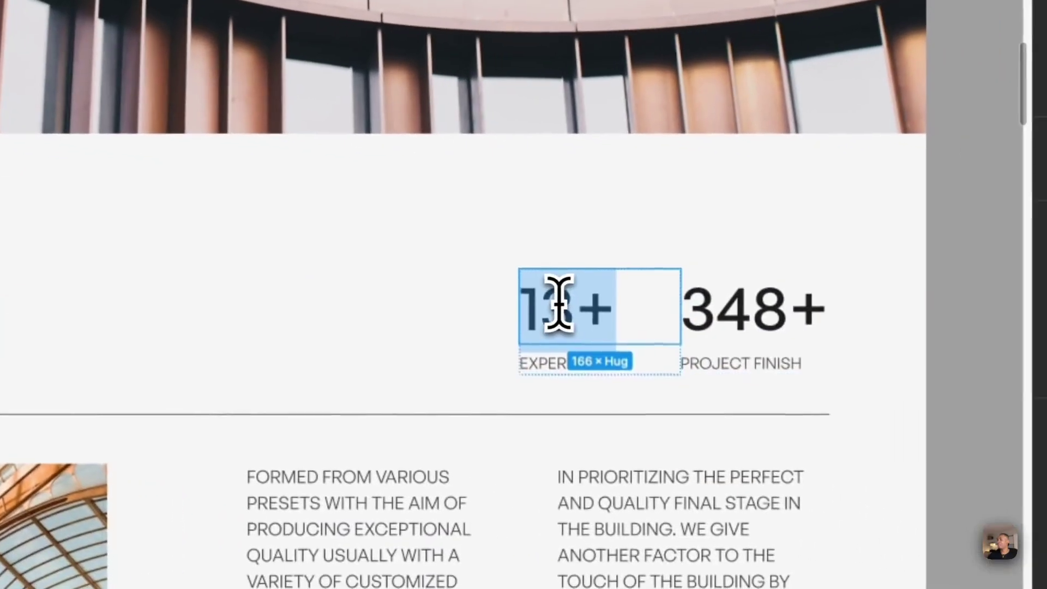
left_click(761, 305)
double_click(756, 310)
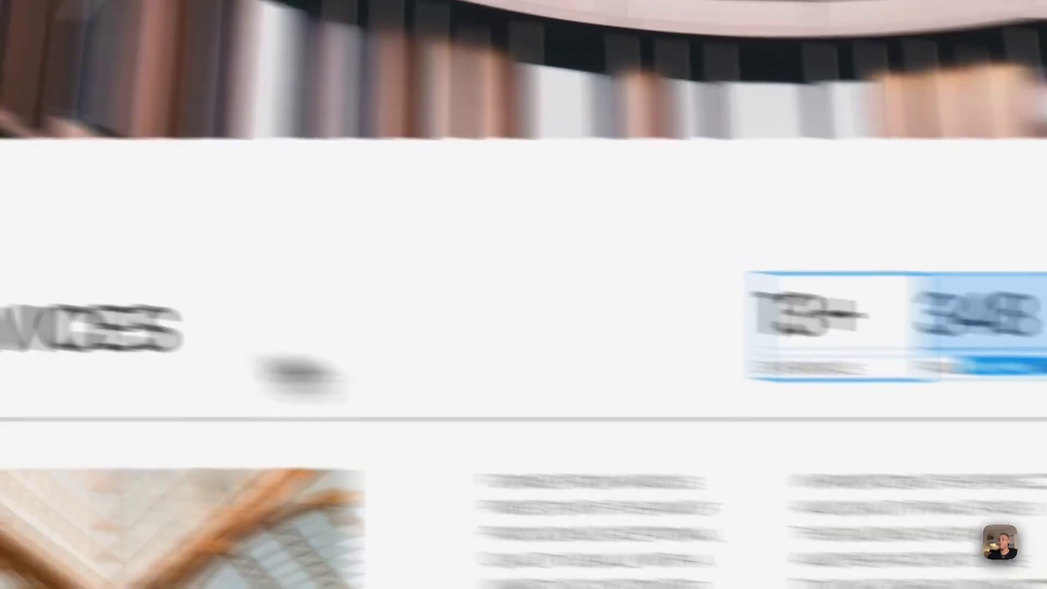
left_click(144, 242)
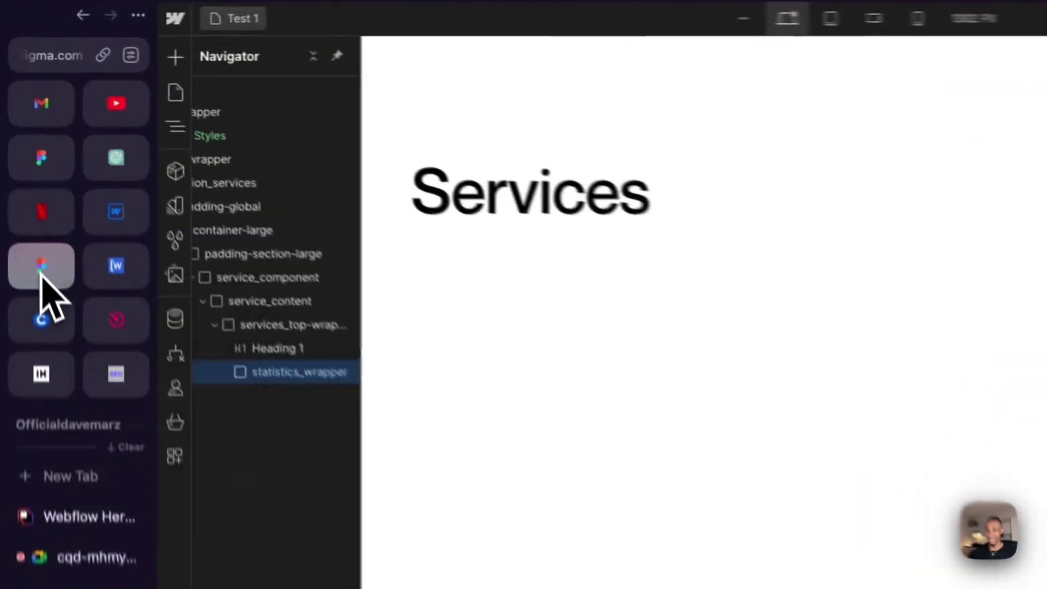
- Switch to the Figma design and inspect how the 13+ Experience and 348+ Project Finish blocks are nested within the statistics group
left_click(23, 152)
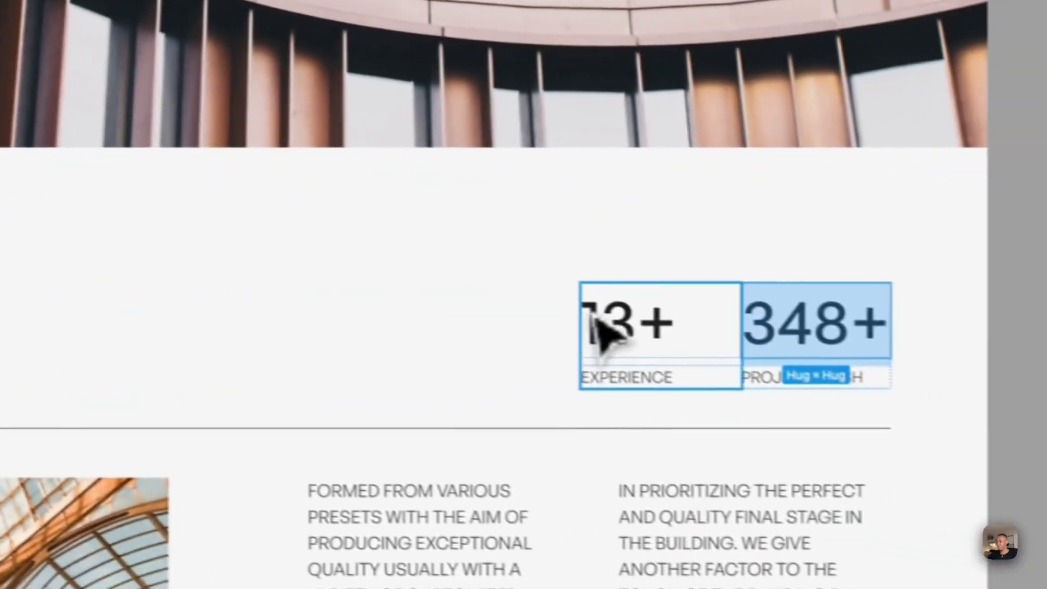
left_click(597, 321)
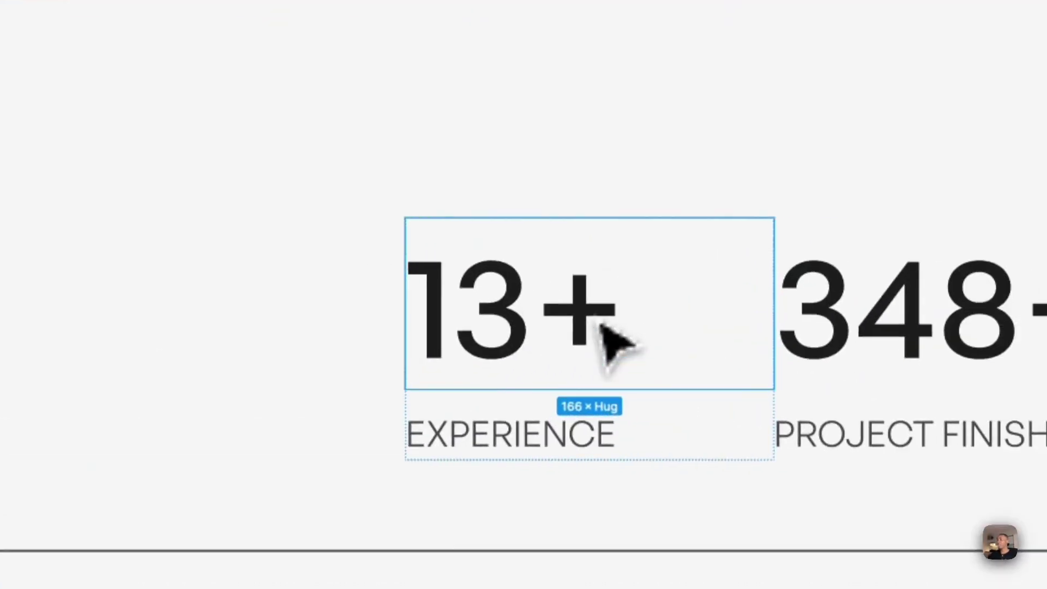
left_click(341, 185)
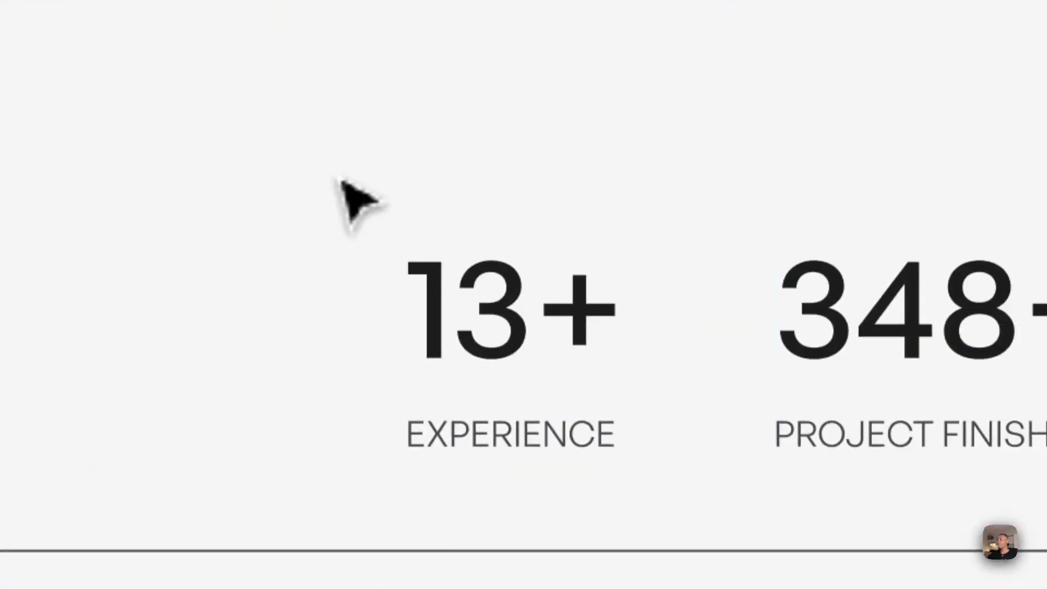
left_click(513, 322)
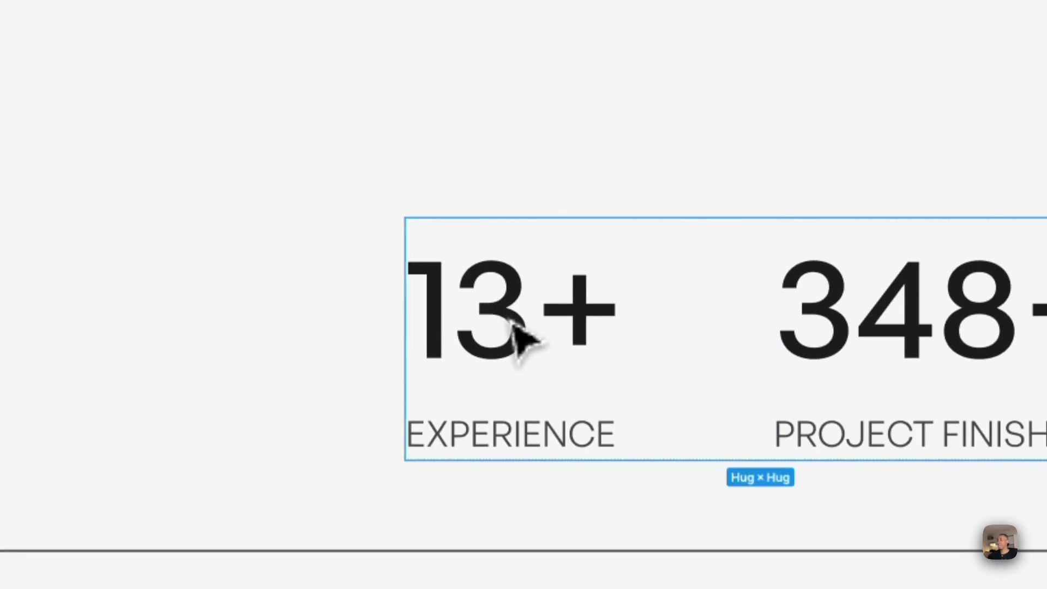
left_click(513, 322)
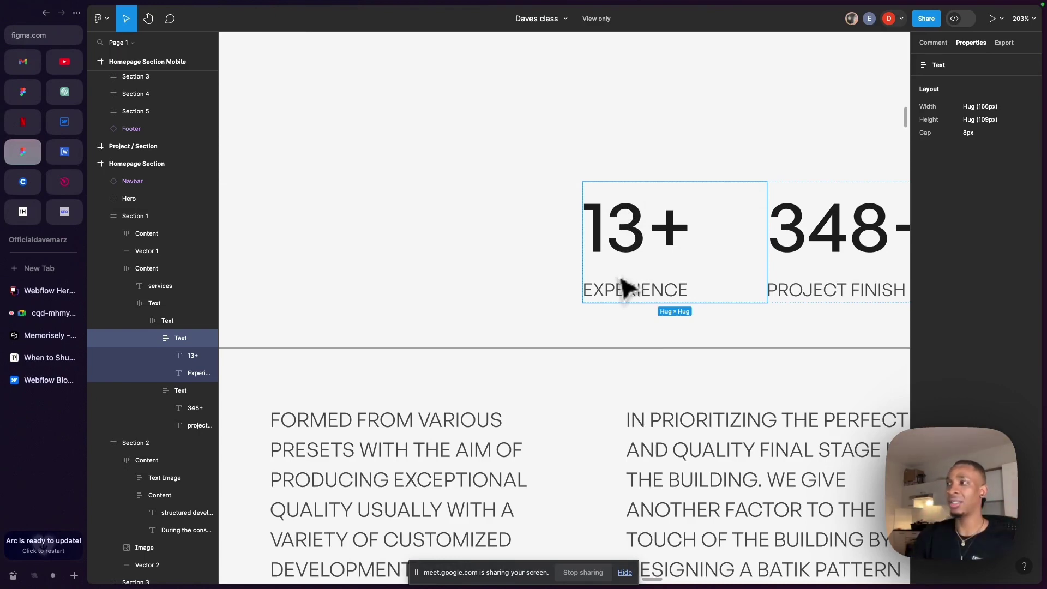
scroll(621, 279, "right", 2)
scroll(620, 279, "down", 1)
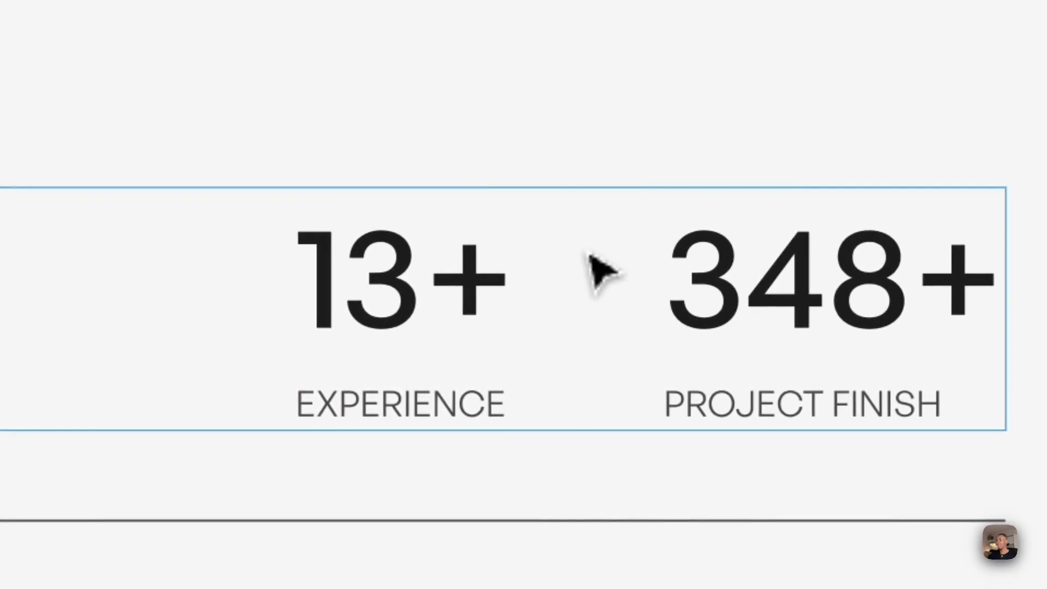
left_click(588, 254)
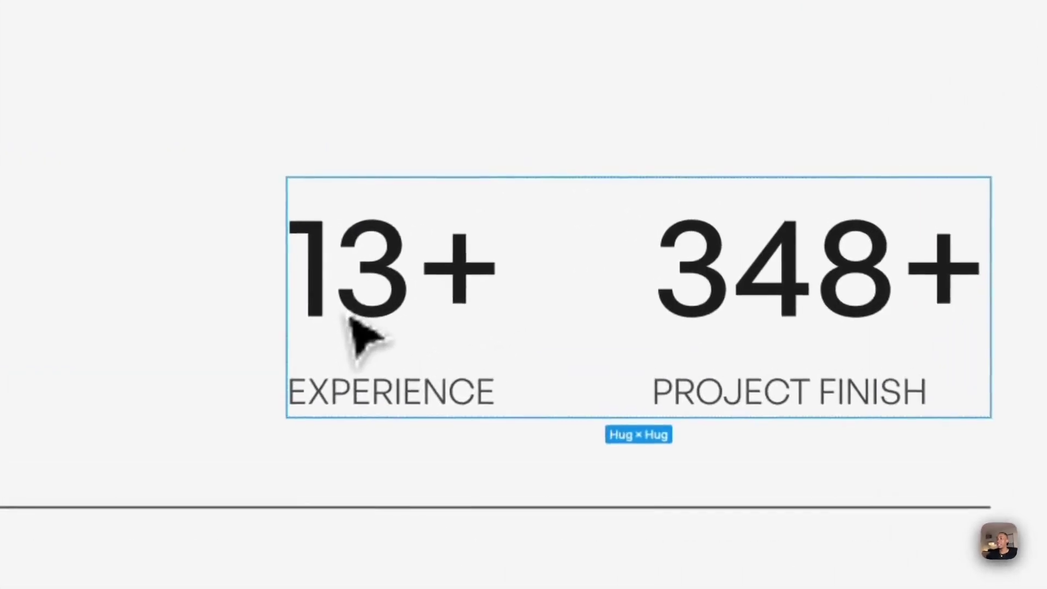
left_click(526, 224)
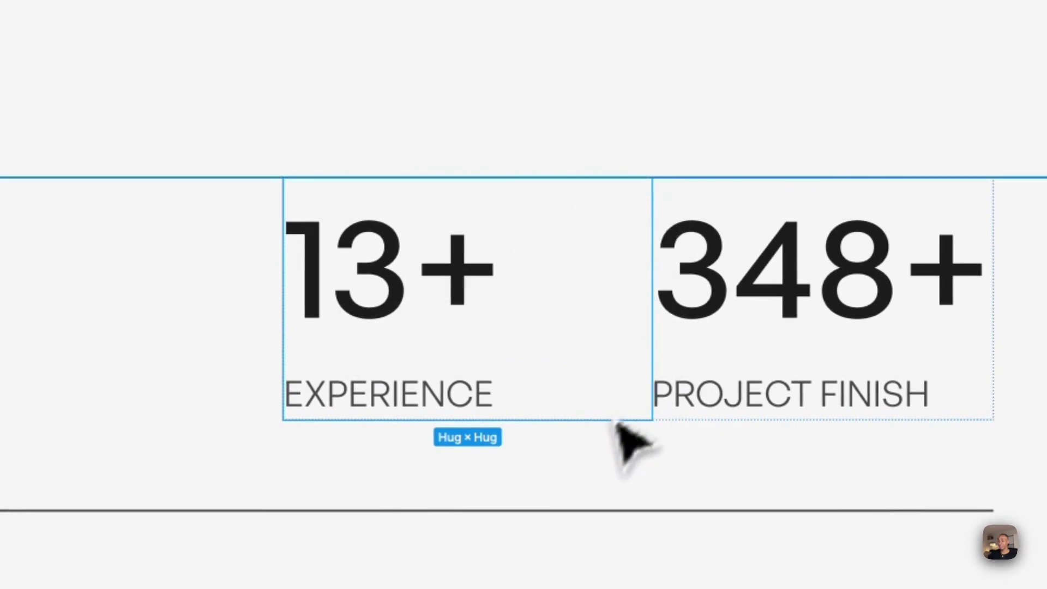
left_click(785, 332)
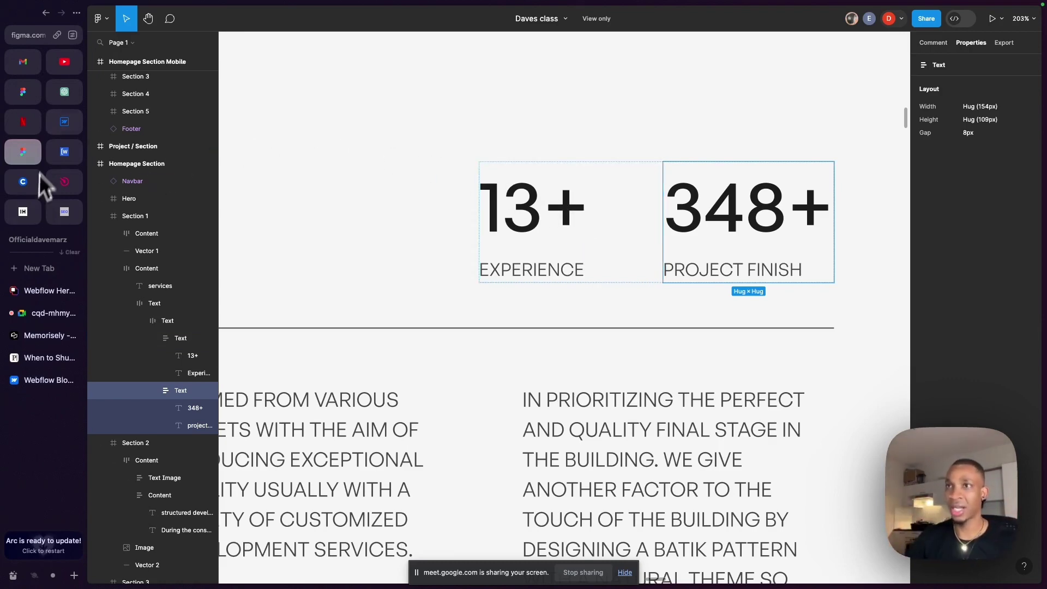
- Return to Webflow and give statistics_wrapper a horizontal flex layout justified with space between
left_click(63, 123)
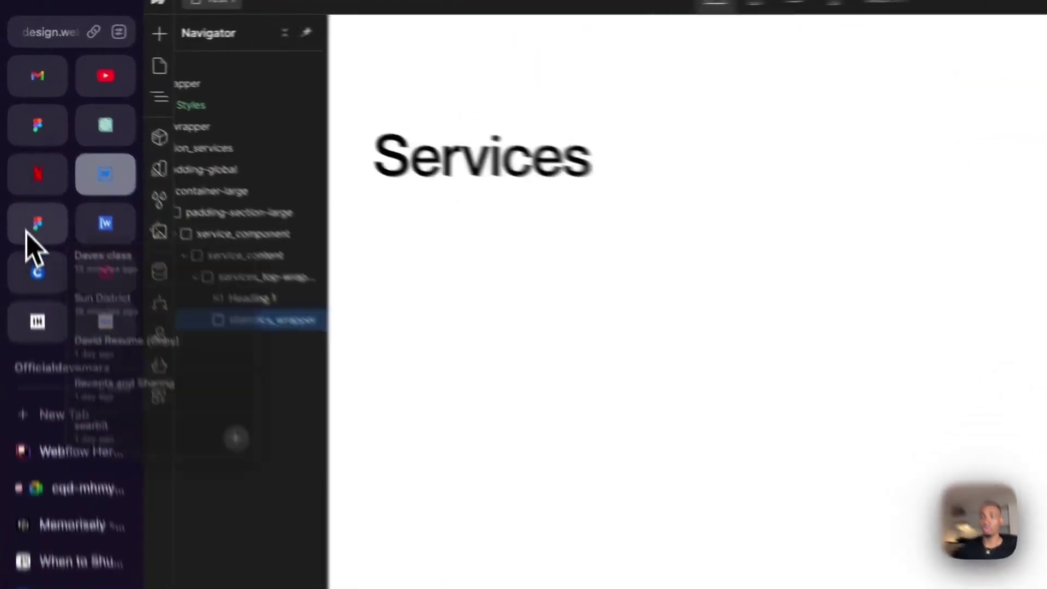
left_click(34, 224)
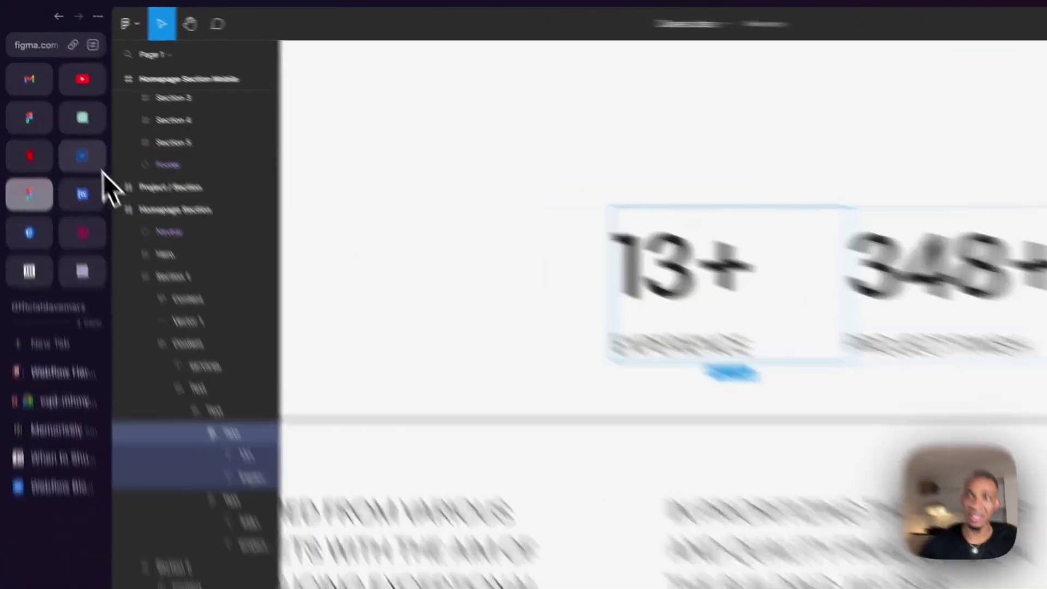
left_click(65, 121)
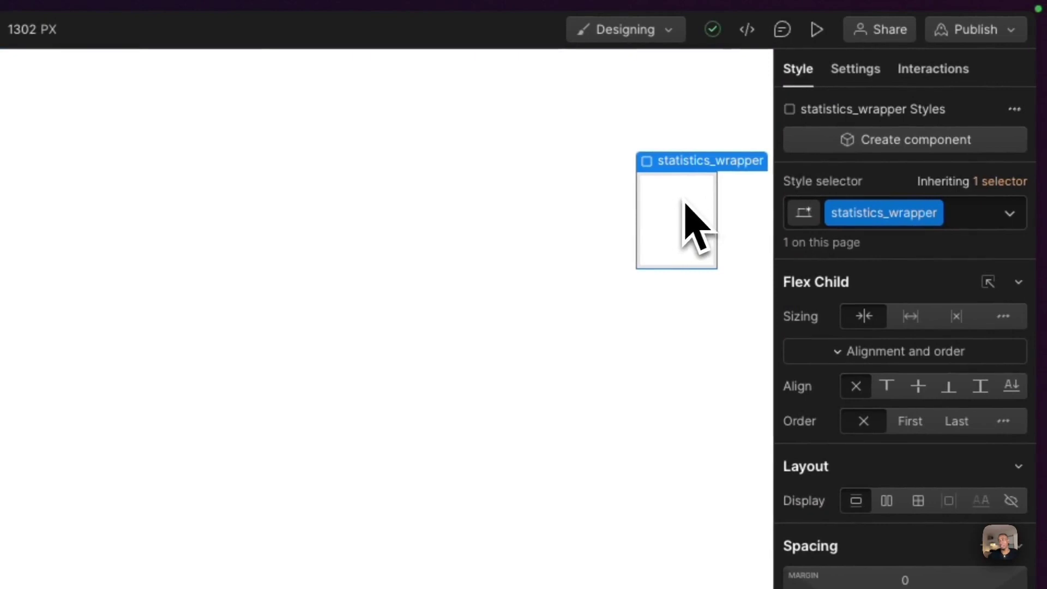
left_click(887, 501)
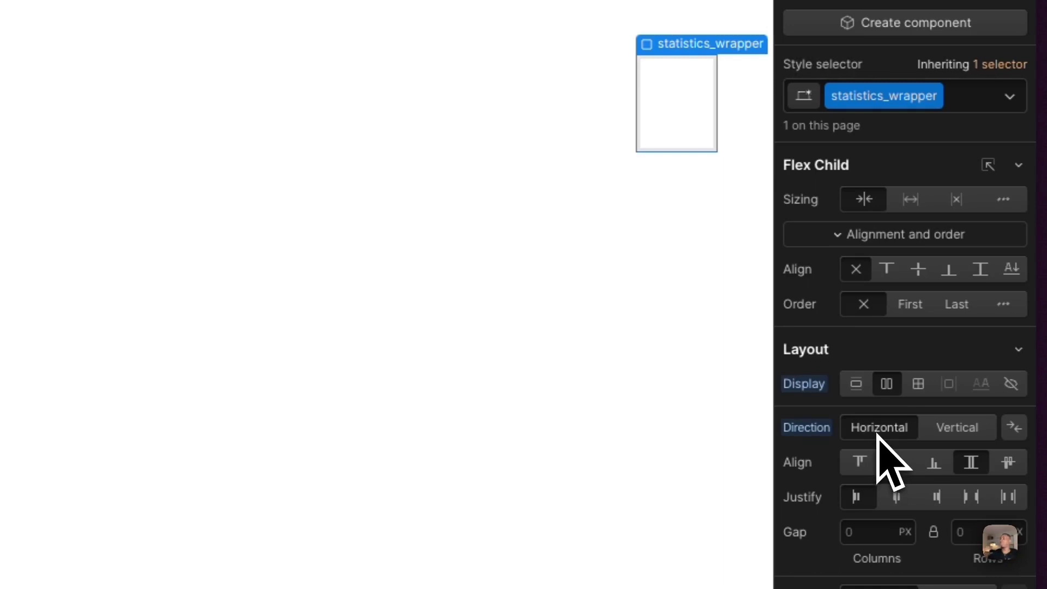
left_click(974, 497)
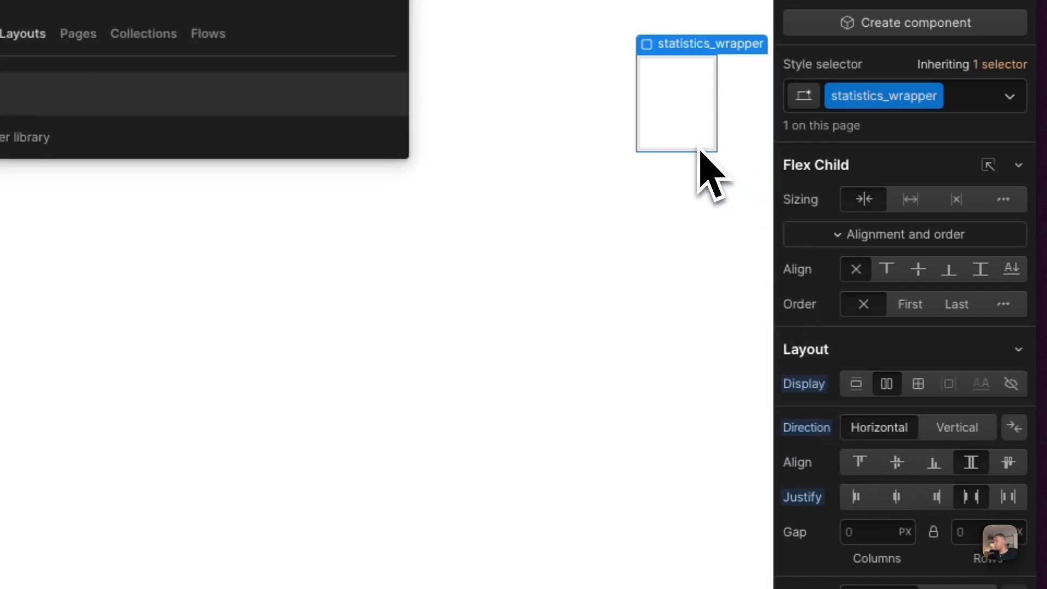
- Add a div block inside statistics_wrapper, check the 13+ block in the Figma design, and return to Webflow
key("super+v")
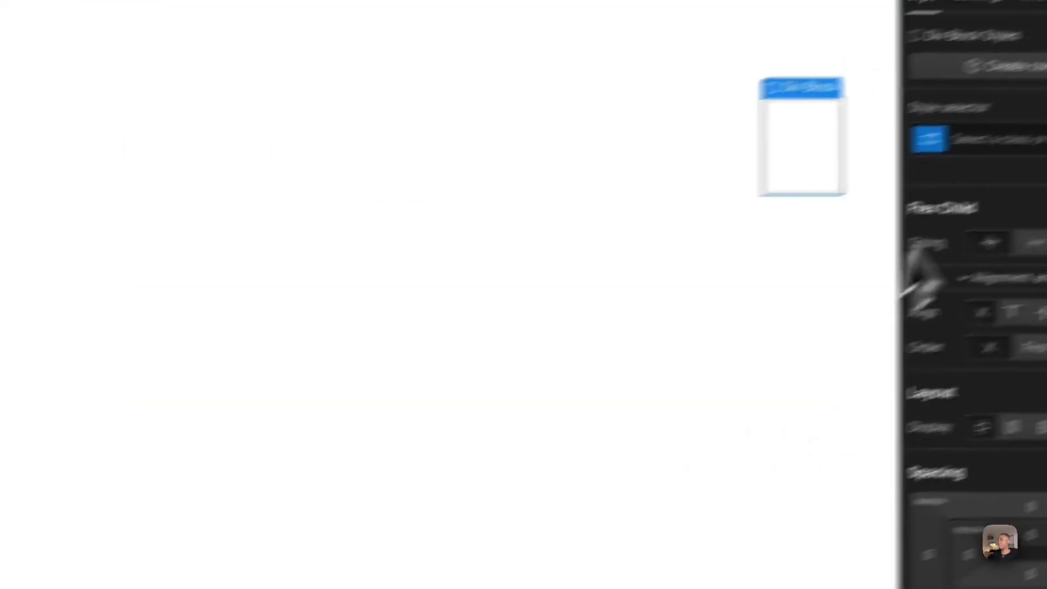
left_click(900, 215)
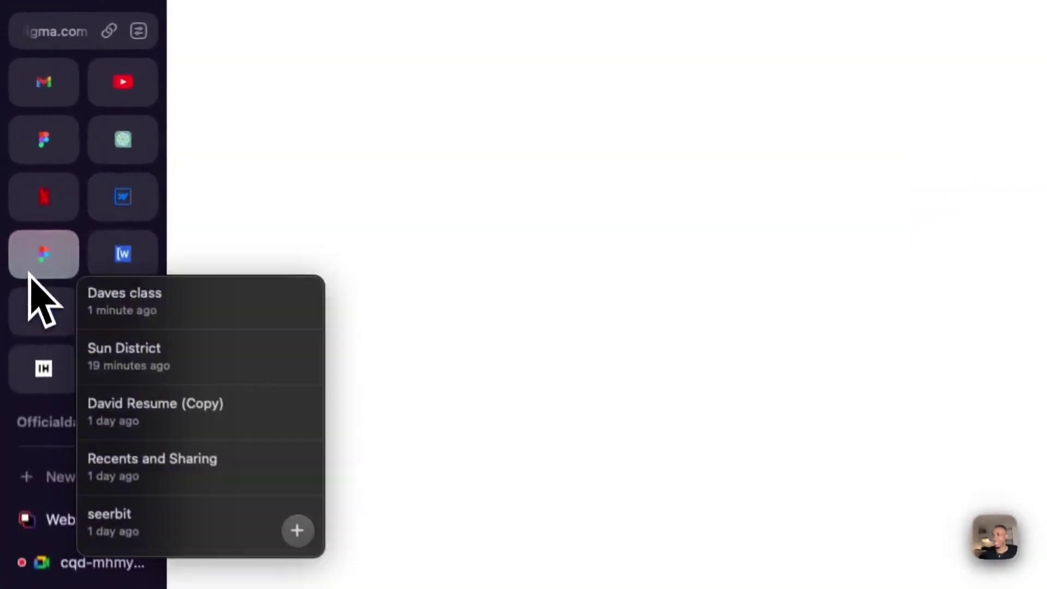
left_click(16, 161)
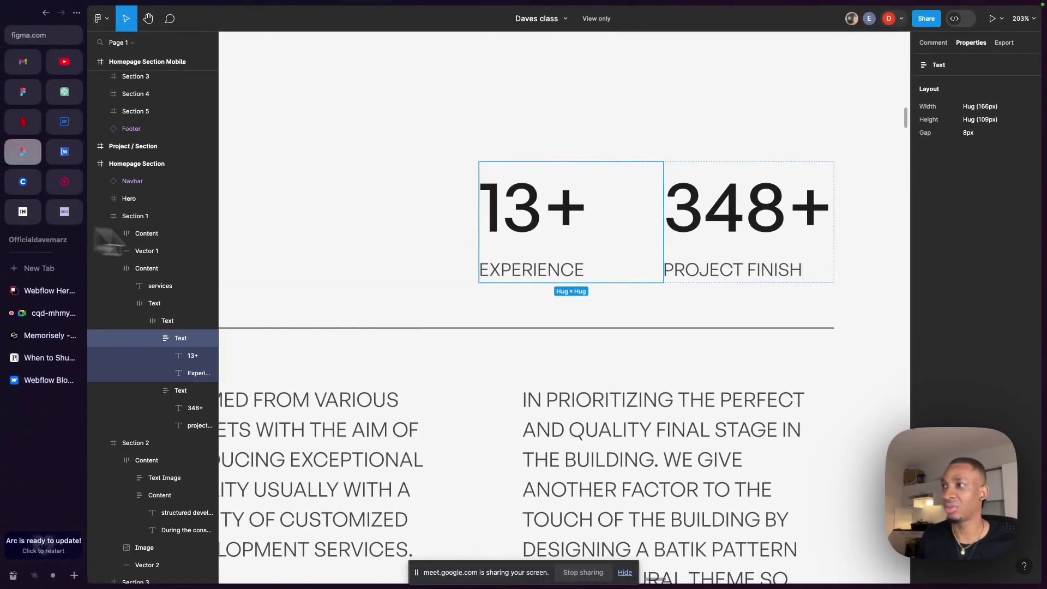
left_click(64, 121)
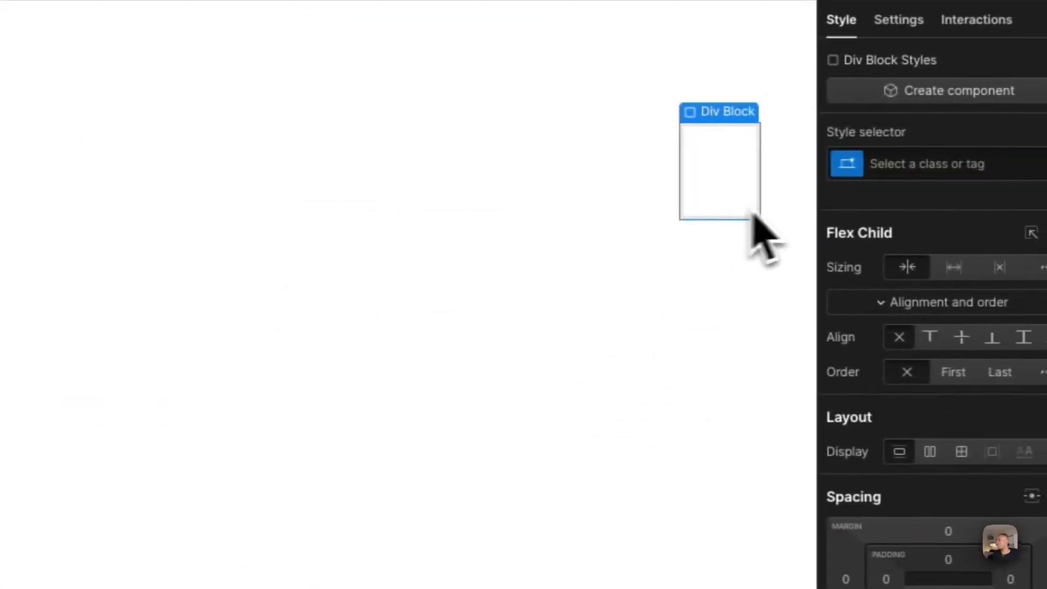
- Give the div block inside statistics_wrapper a new class named first-stat
left_click(911, 166)
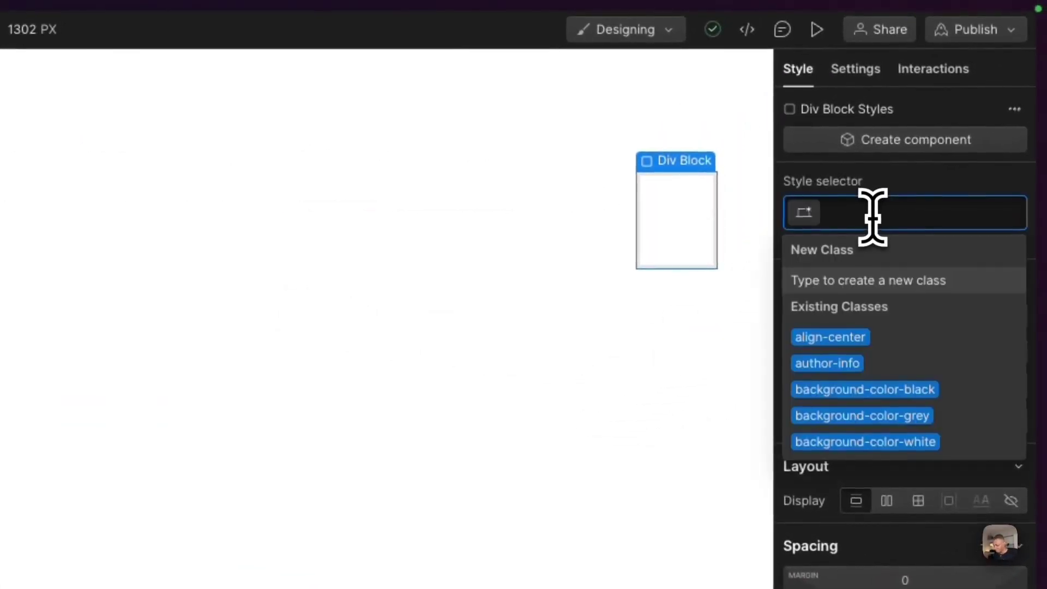
type("first_")
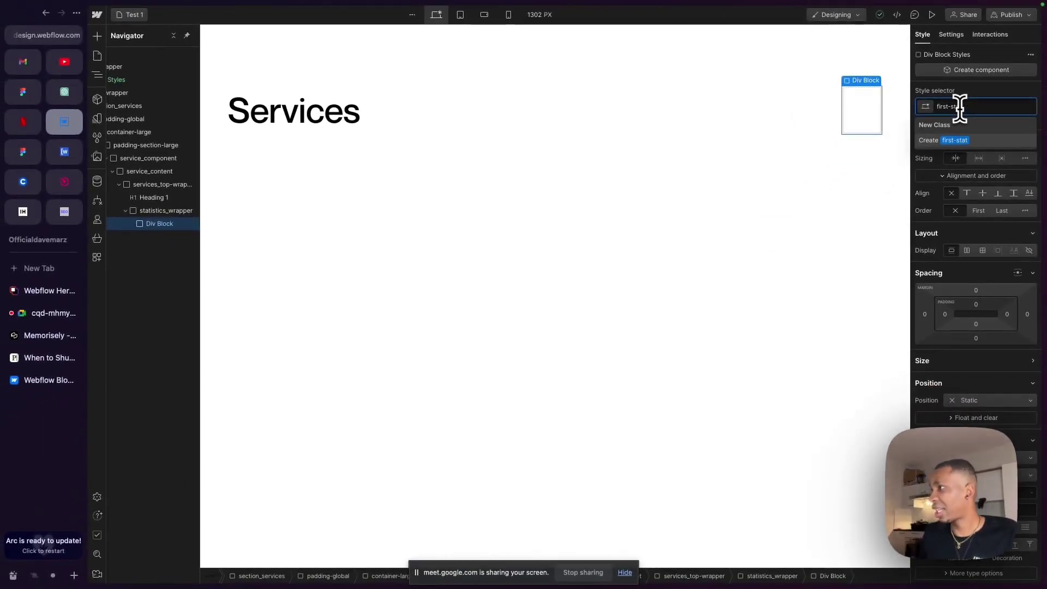
type("stat")
key("Return")
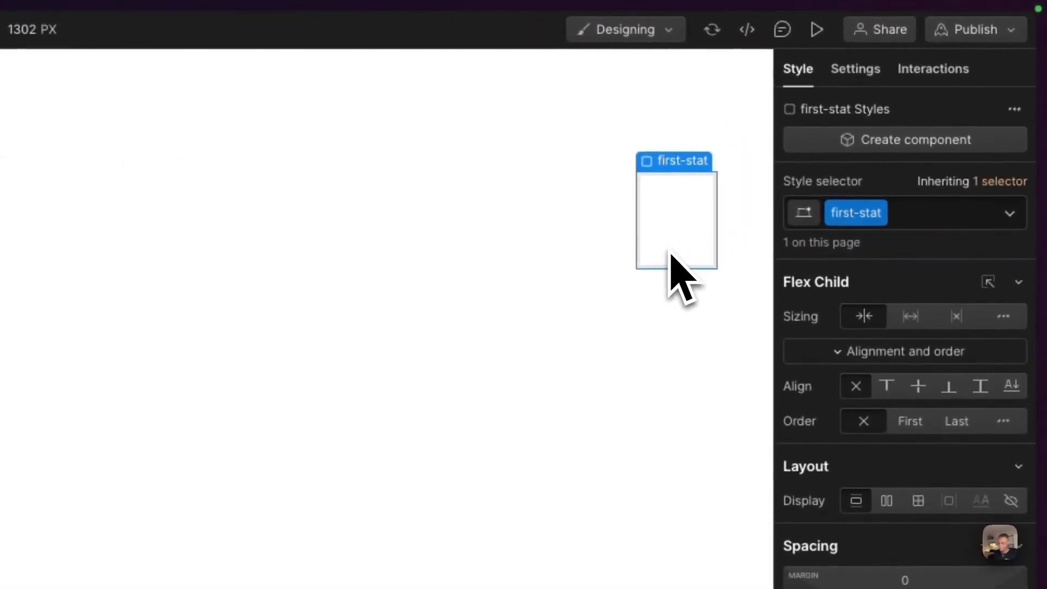
- Add a heading inside the first-stat div and set its type to H3
key("a")
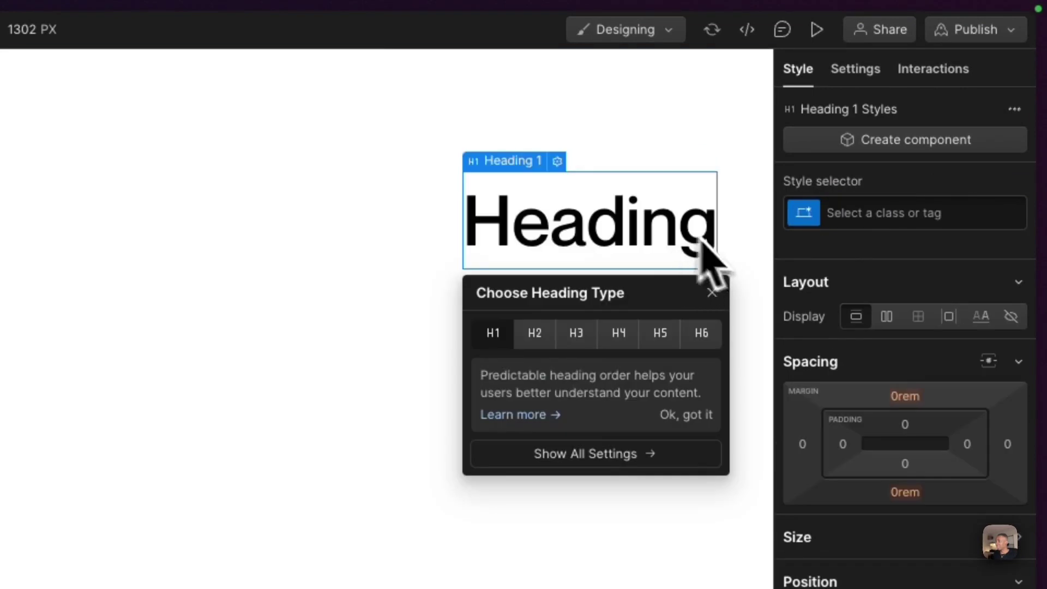
left_click(564, 277)
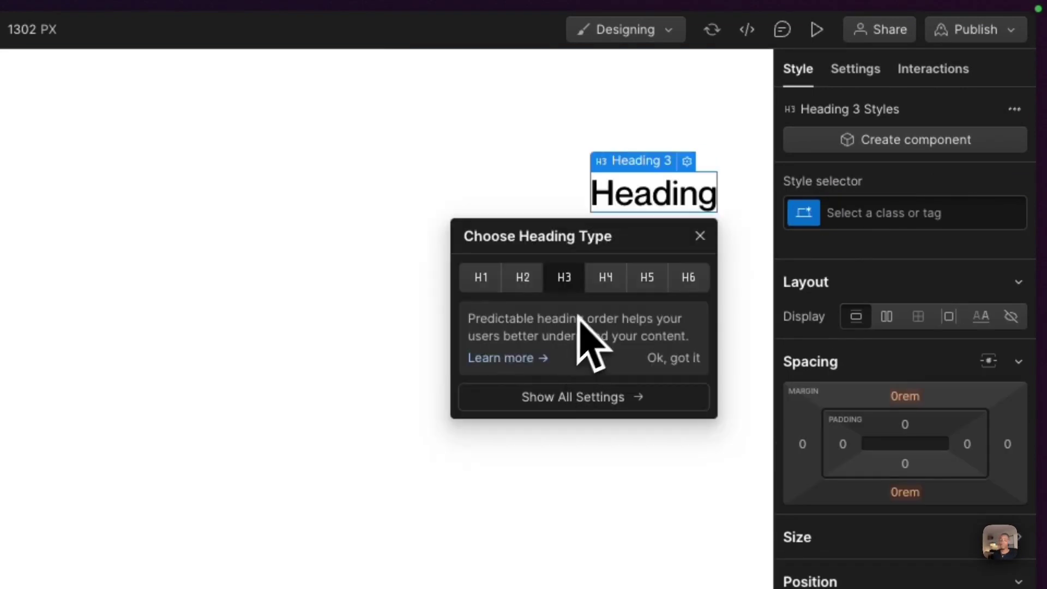
left_click(521, 278)
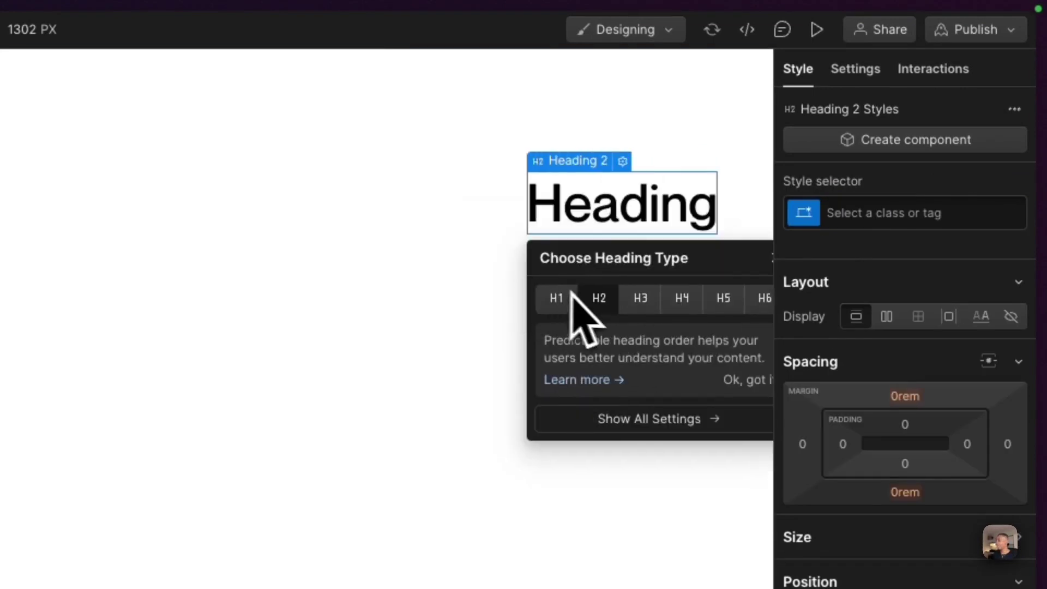
left_click(637, 298)
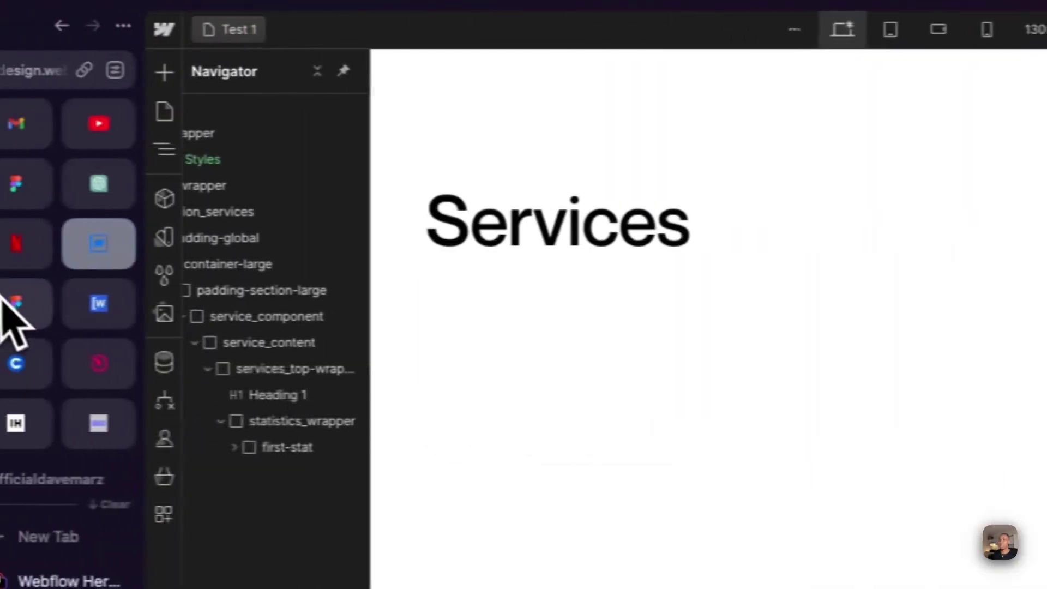
- Switch to the Figma design, select the Experience label's text under 13+, and return to Webflow
left_click(30, 302)
double_click(970, 532)
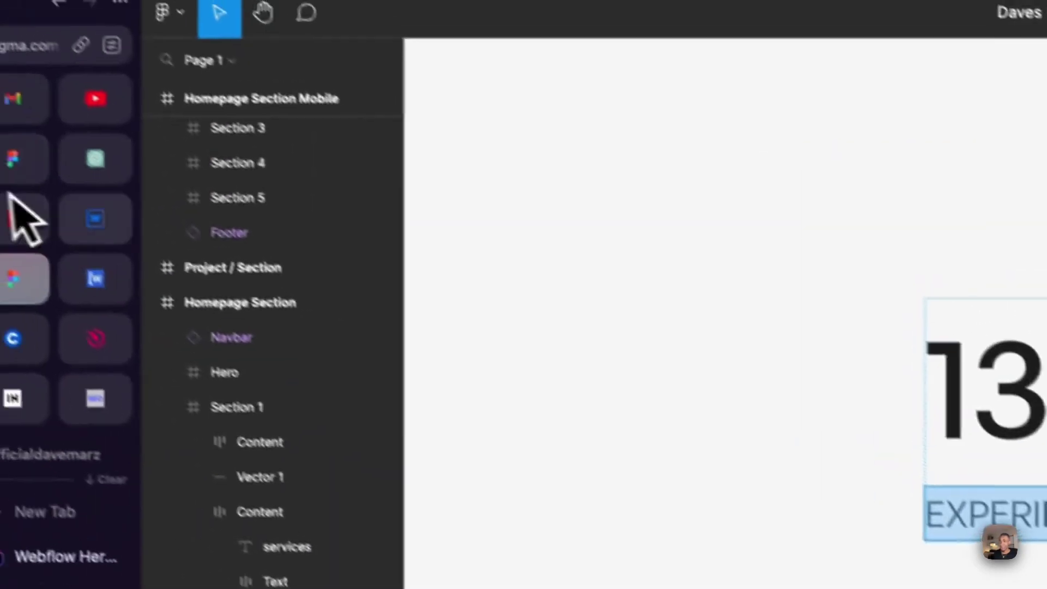
left_click(121, 250)
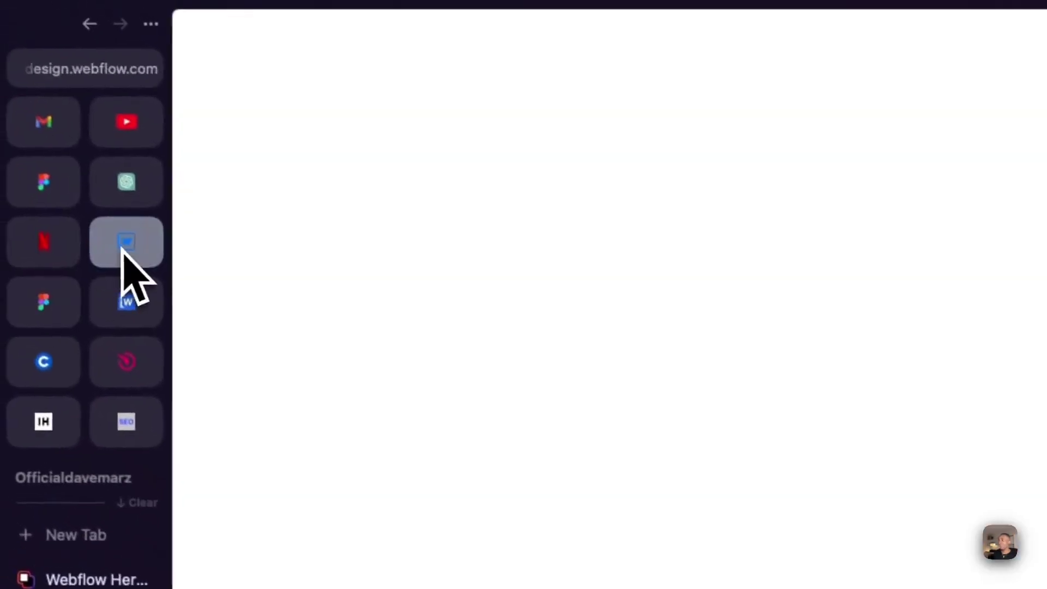
- Add a text block below the H3 heading in first-stat and change its text to Experience
left_click(911, 196)
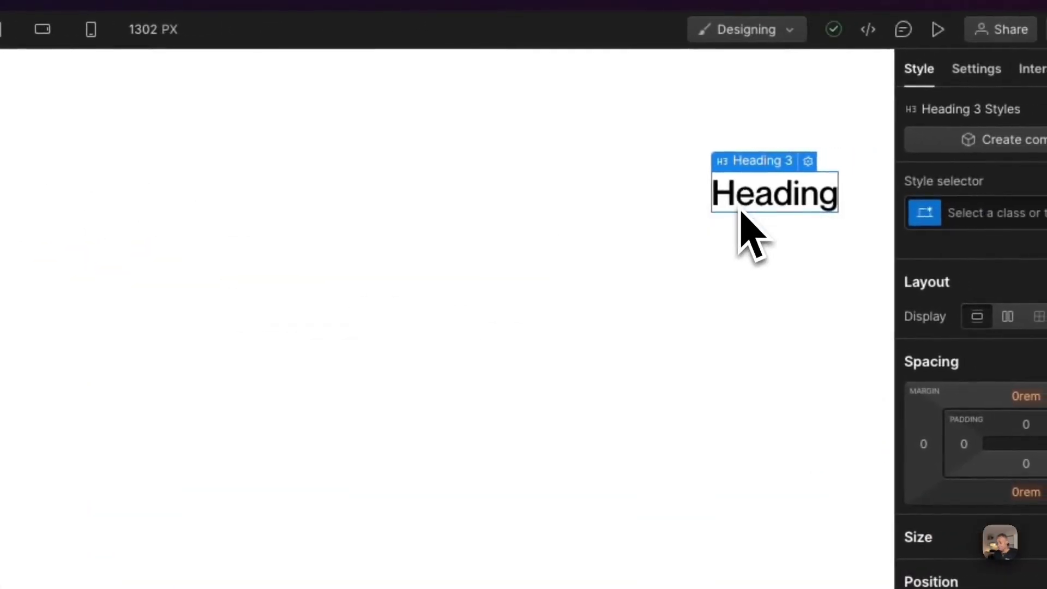
type("tex")
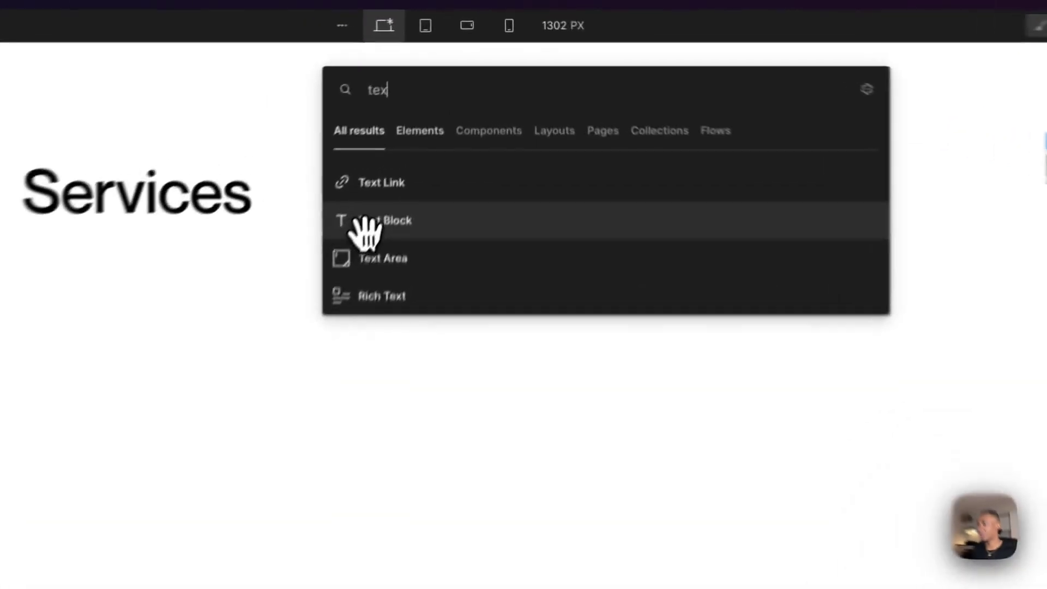
left_click(428, 128)
double_click(779, 225)
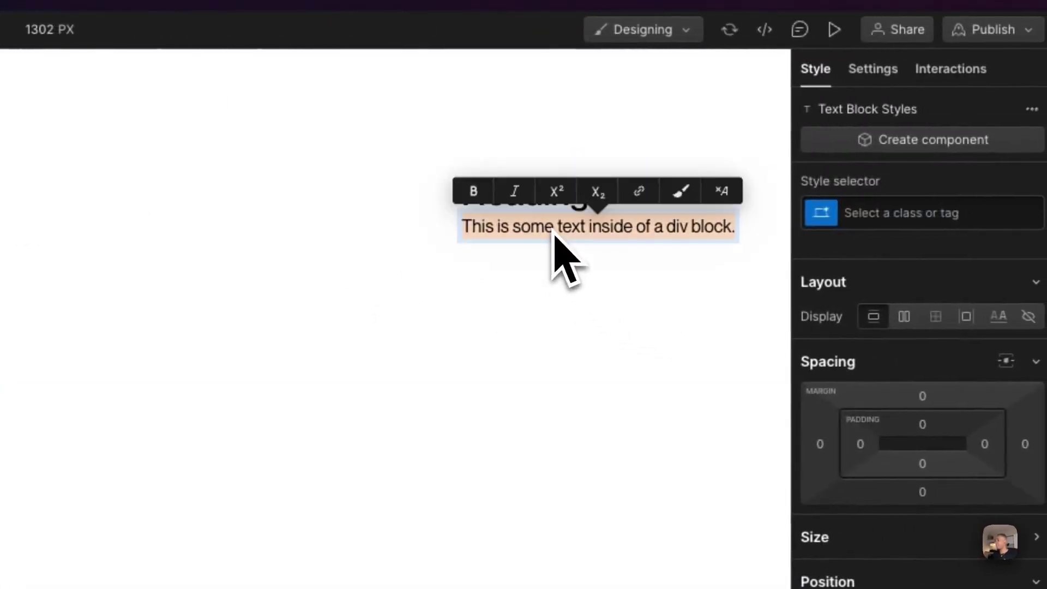
type("Experience")
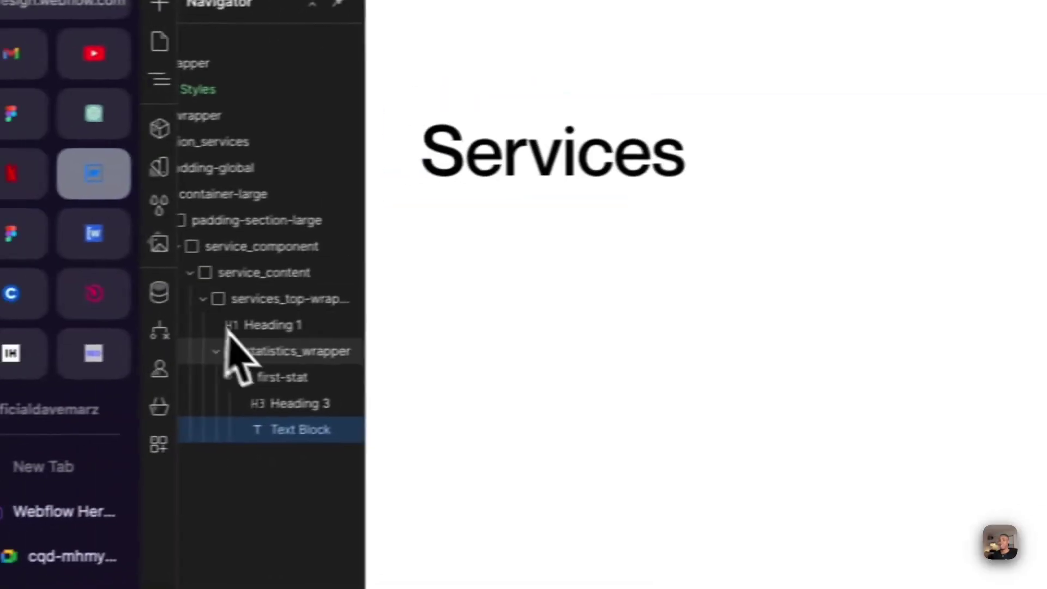
- Select first-stat, its heading and its text block in turn to check the nesting, and compare them with the Figma design
left_click(287, 383)
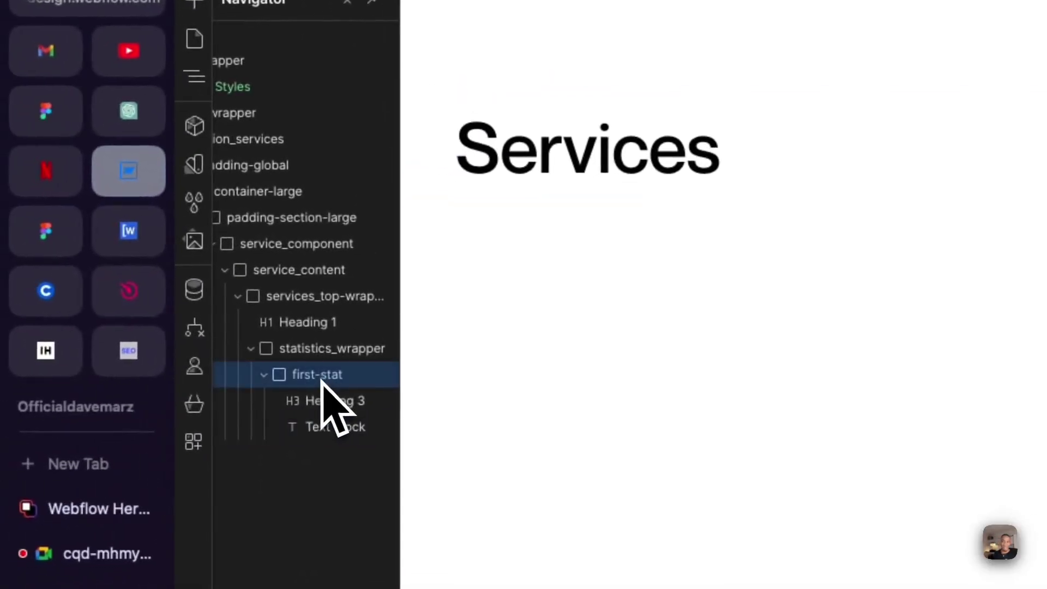
left_click(324, 402)
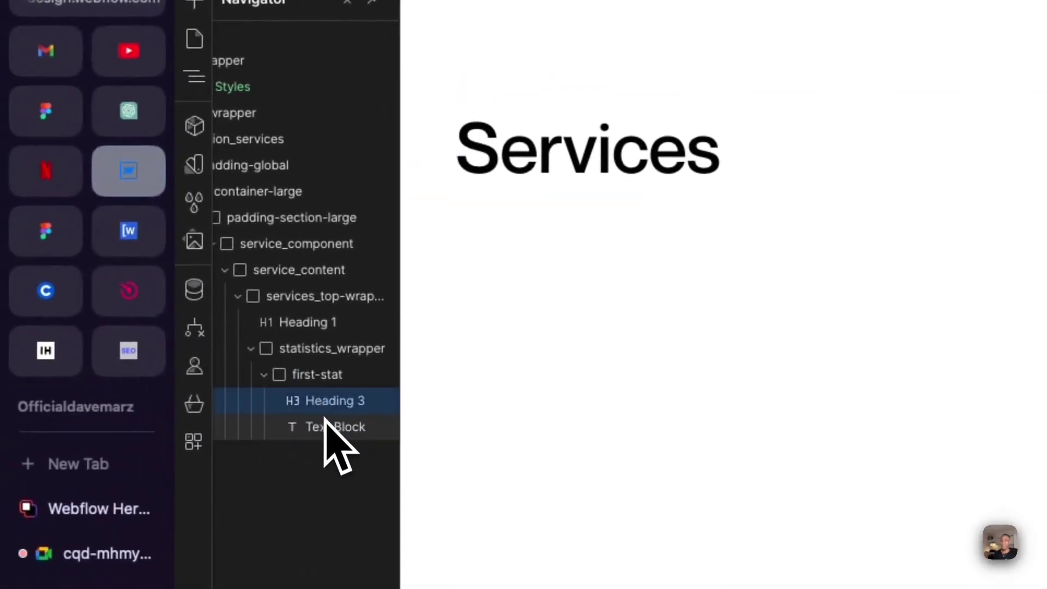
left_click(329, 428)
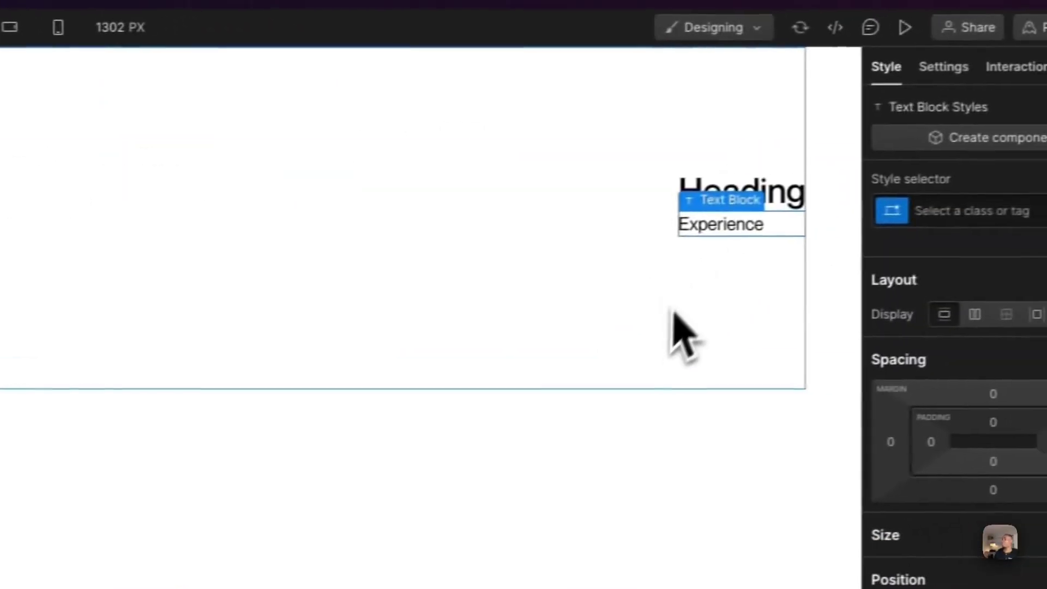
left_click(662, 316)
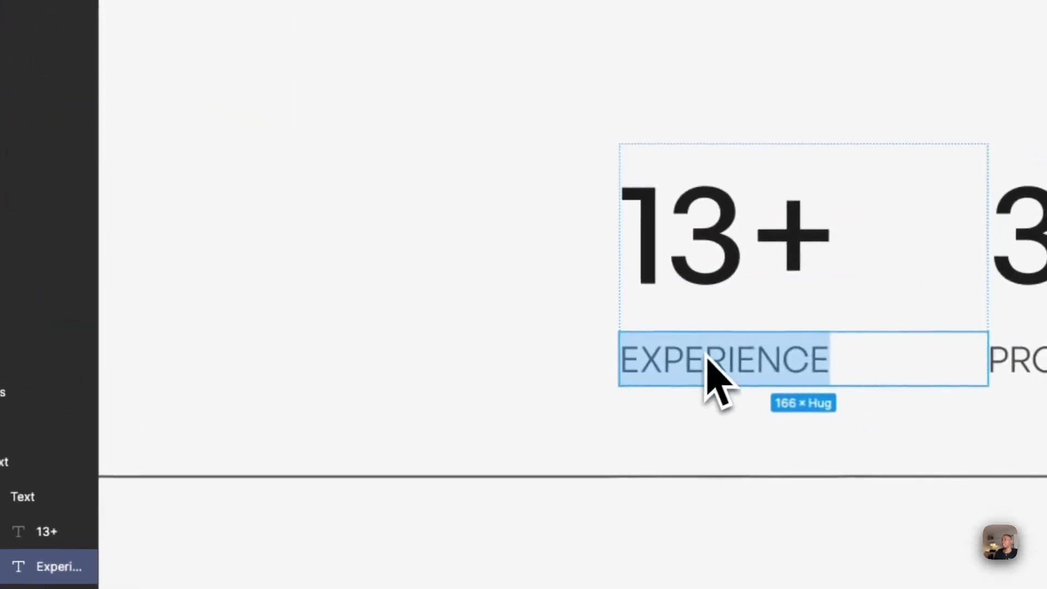
- Measure the spacing between the 13+ number and its Experience label in the Figma design, and return to Webflow
key("alt")
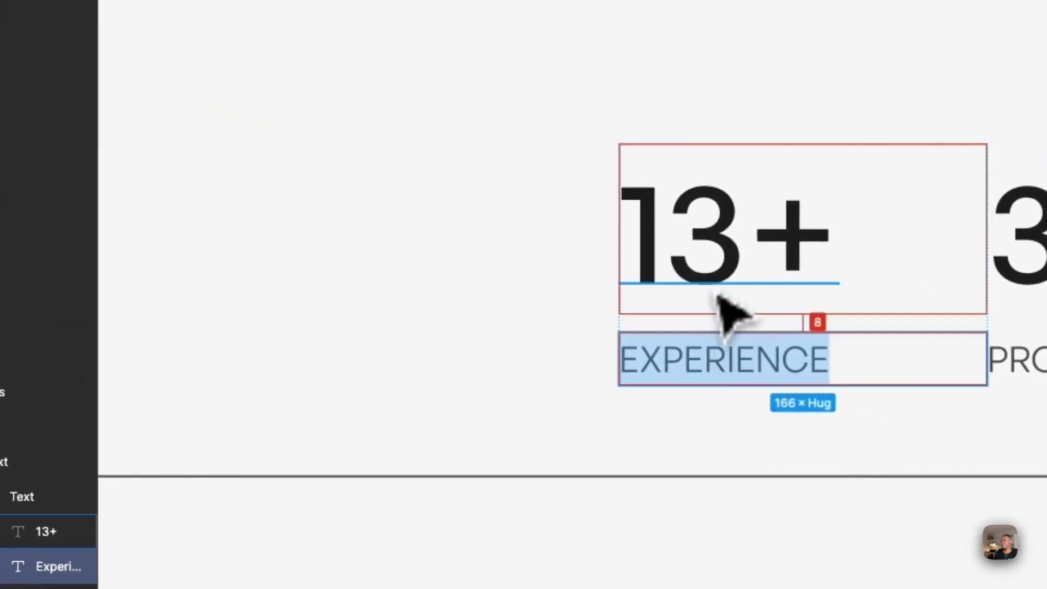
left_click(719, 294)
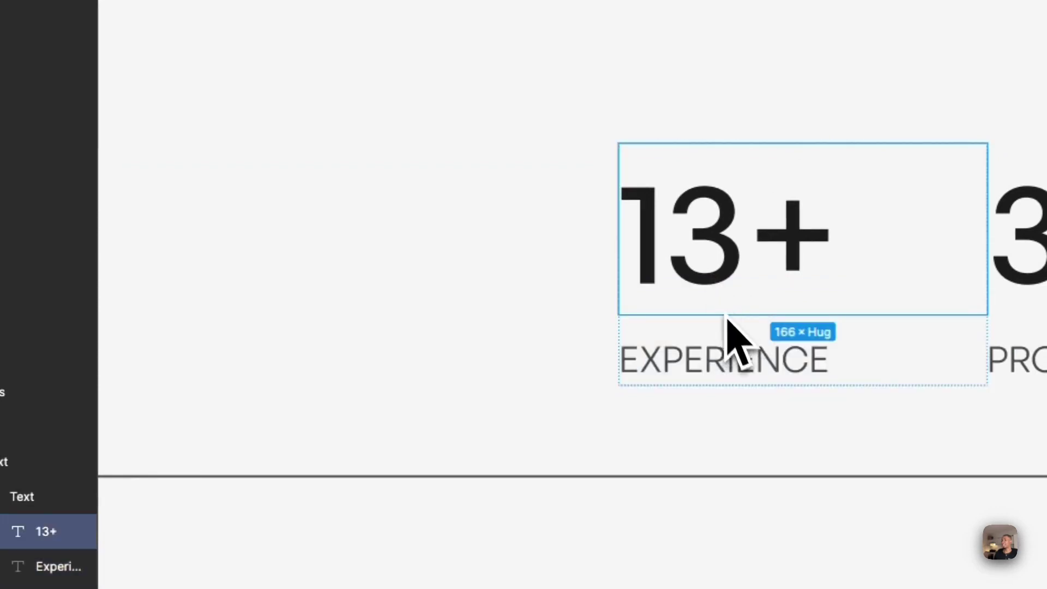
left_click(728, 379)
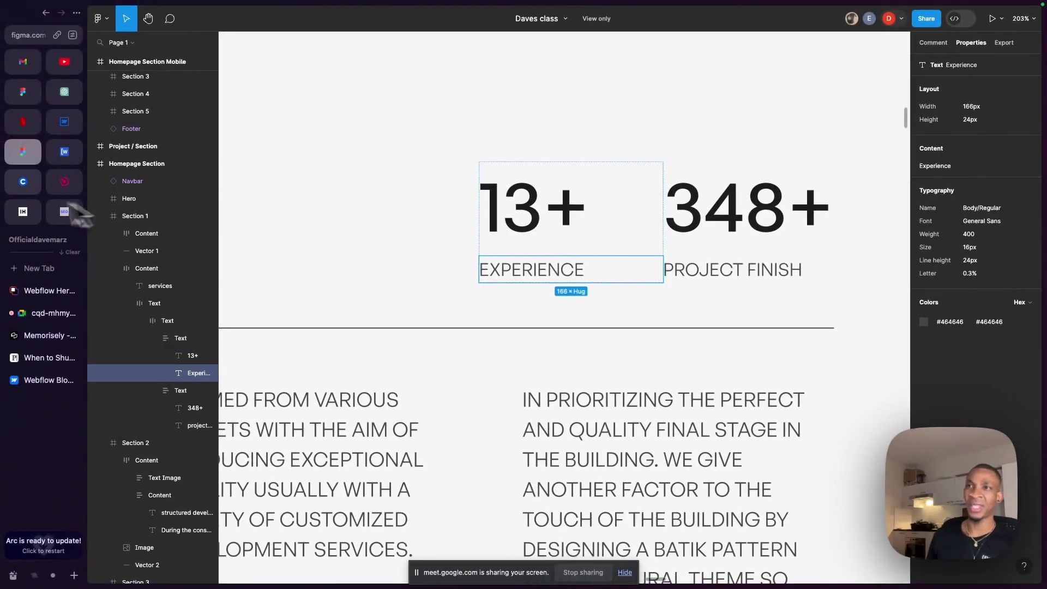
left_click(65, 121)
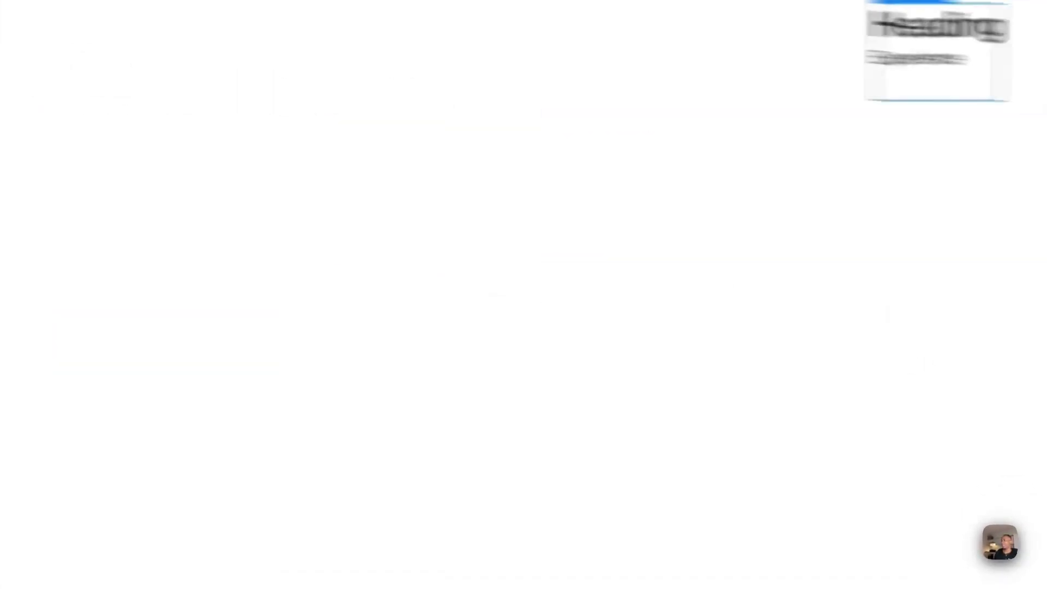
- Lay out first-stat as a vertical flex box with a 1 rem gap
left_click(886, 309)
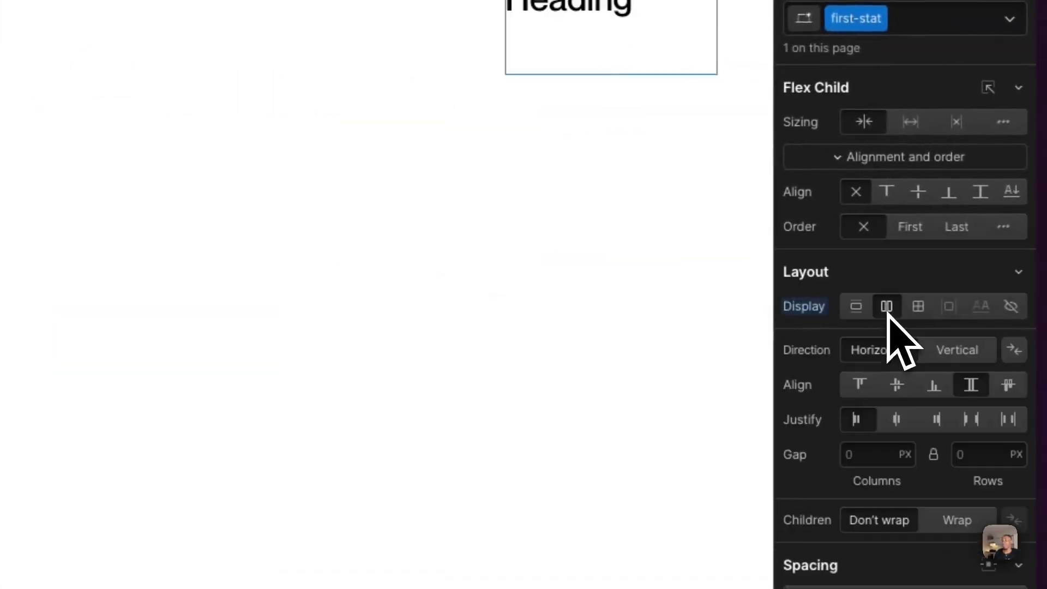
left_click(960, 351)
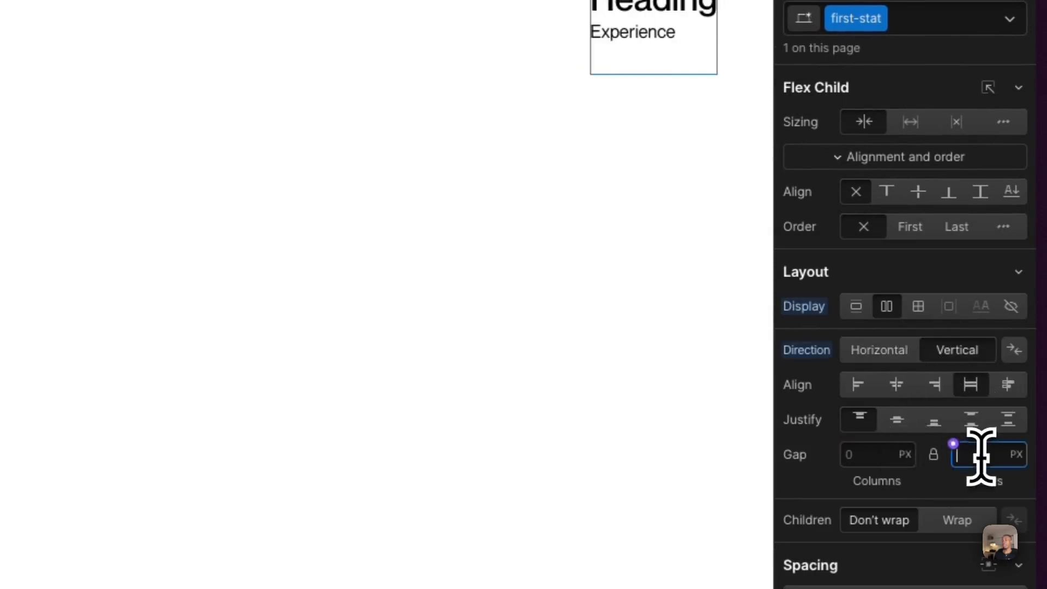
type("m")
key("Return")
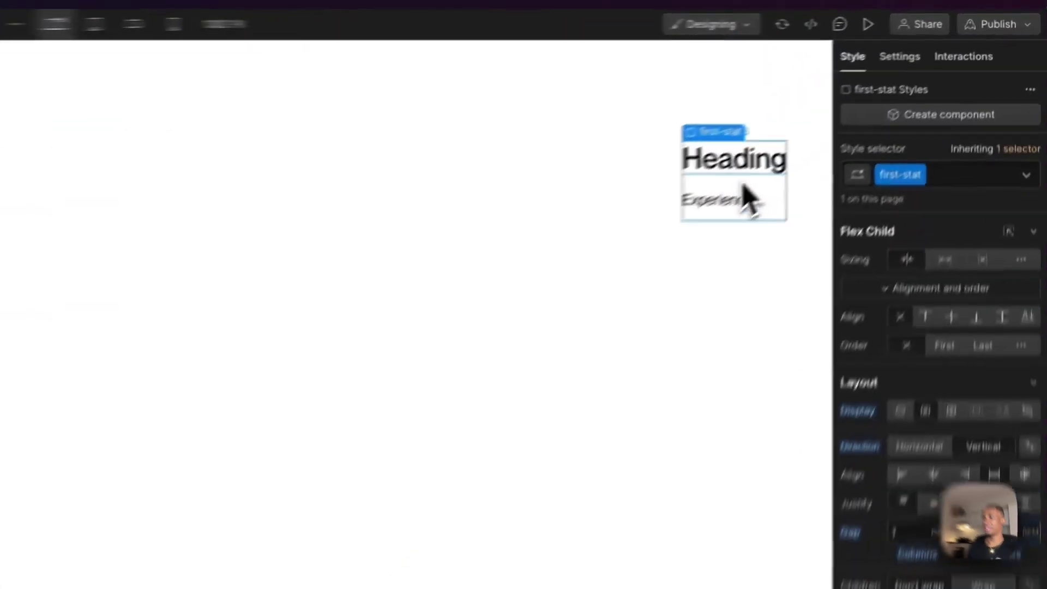
- Change the text of the H3 heading inside first-stat to 13+
double_click(858, 106)
double_click(691, 212)
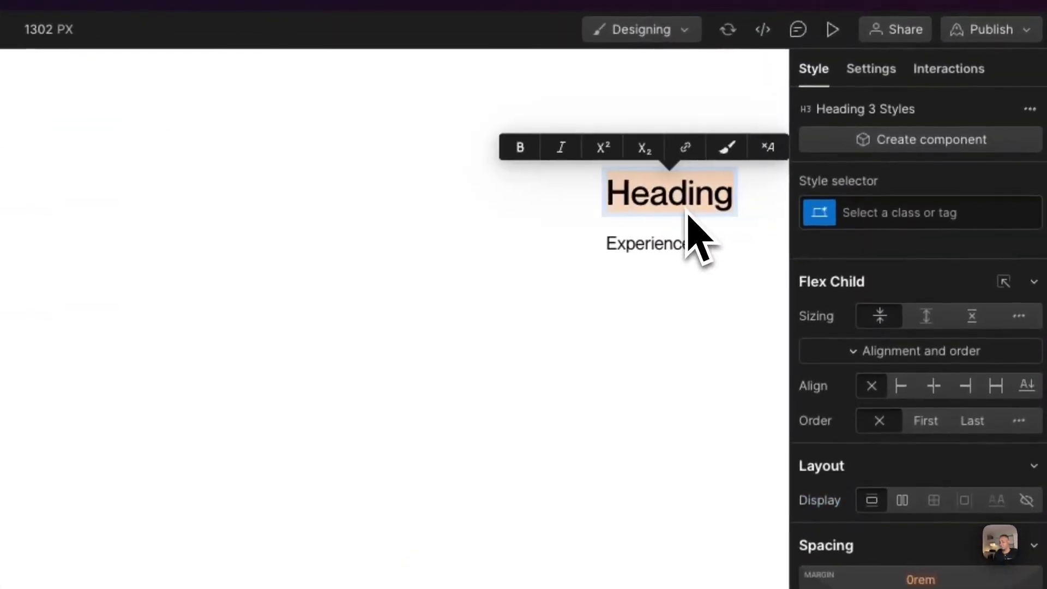
type("13+")
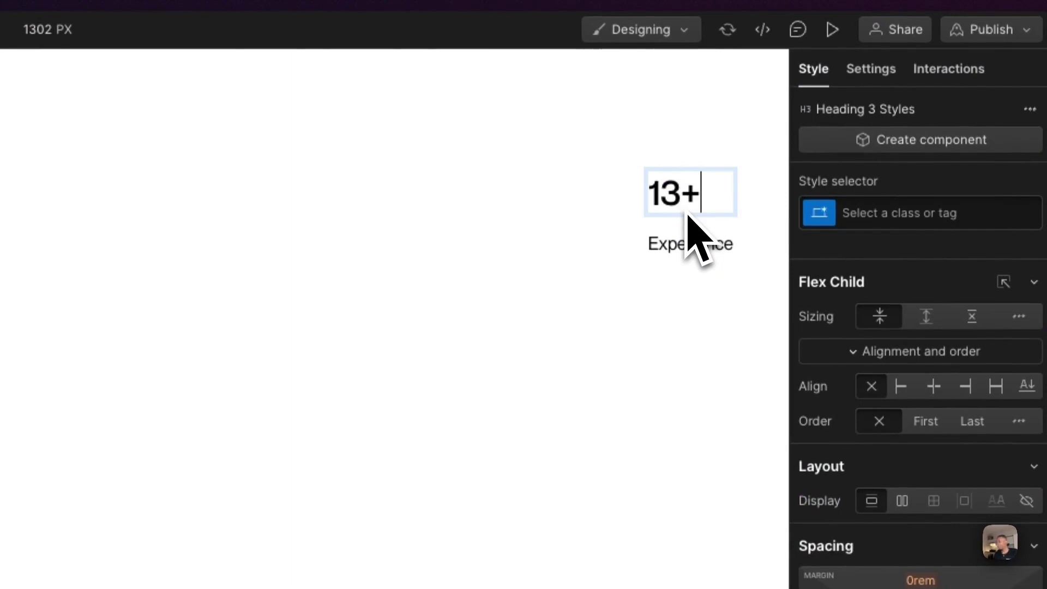
left_click(649, 313)
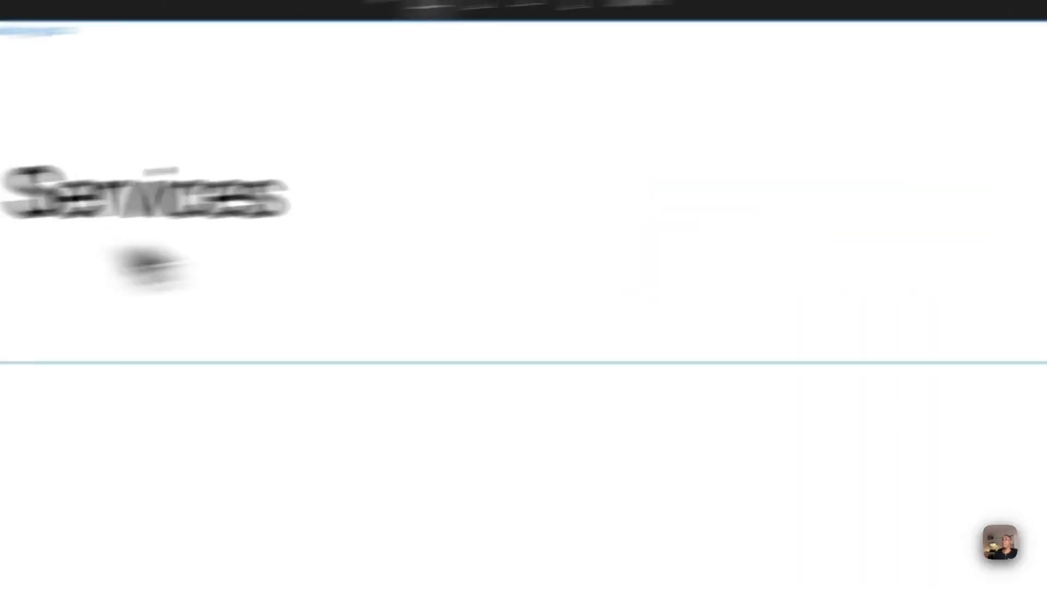
- Duplicate first-stat inside statistics_wrapper and rename the class to stats-wrapper
left_click(265, 378)
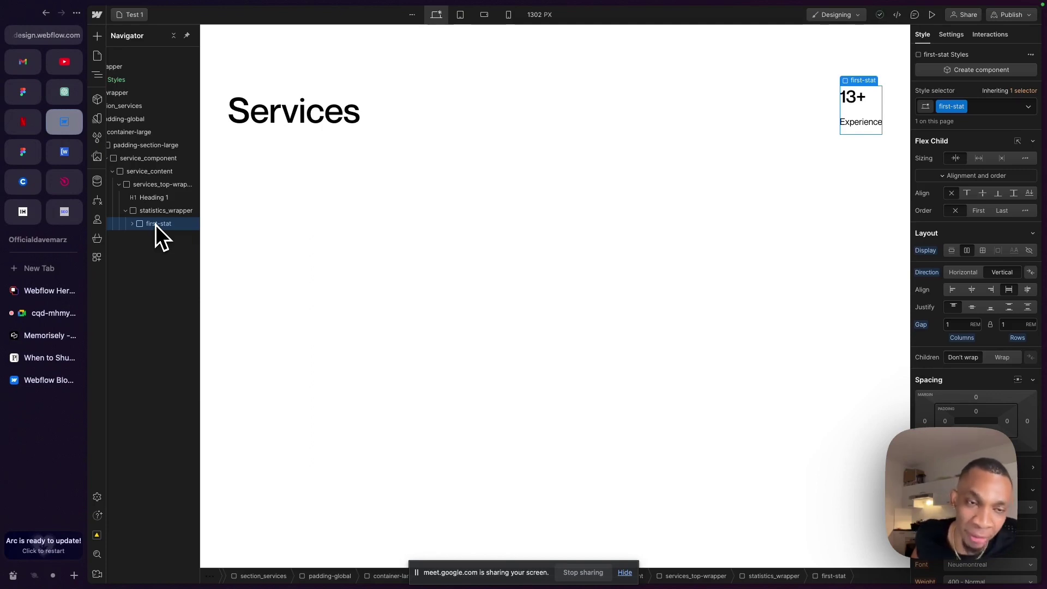
key("super+d")
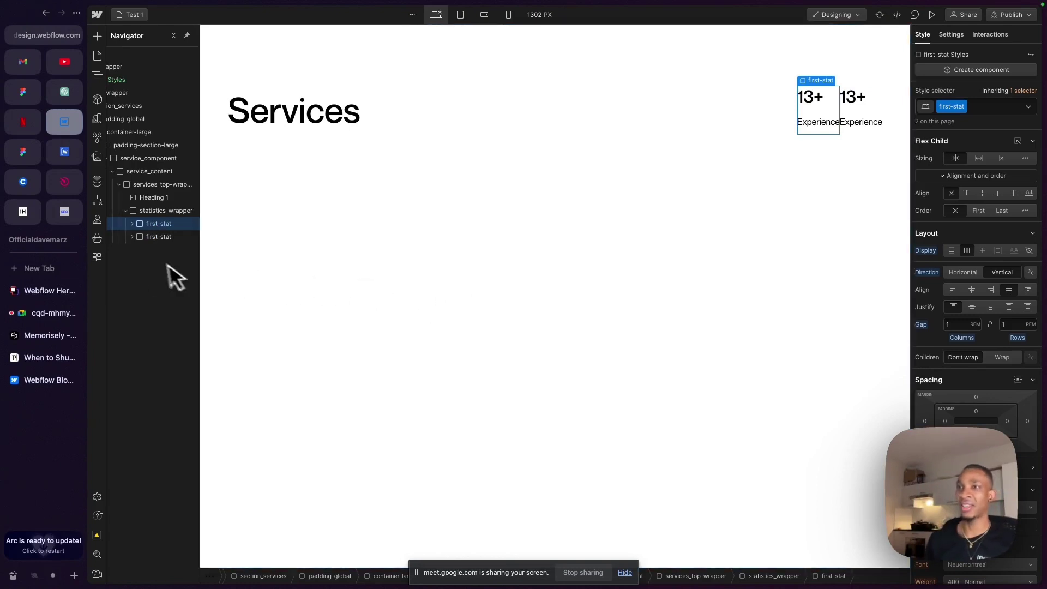
left_click(164, 237)
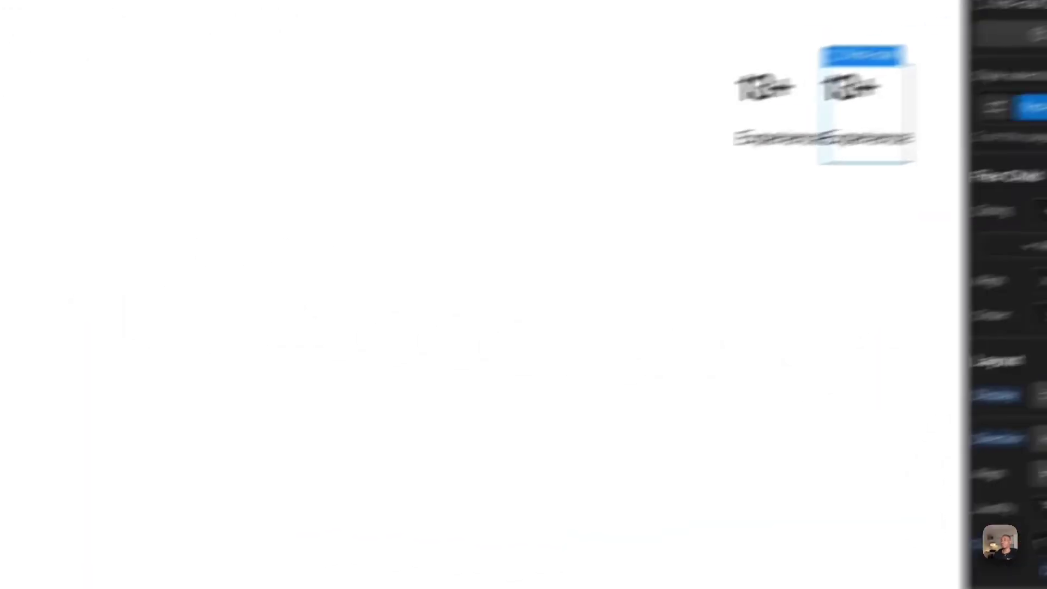
left_click(880, 157)
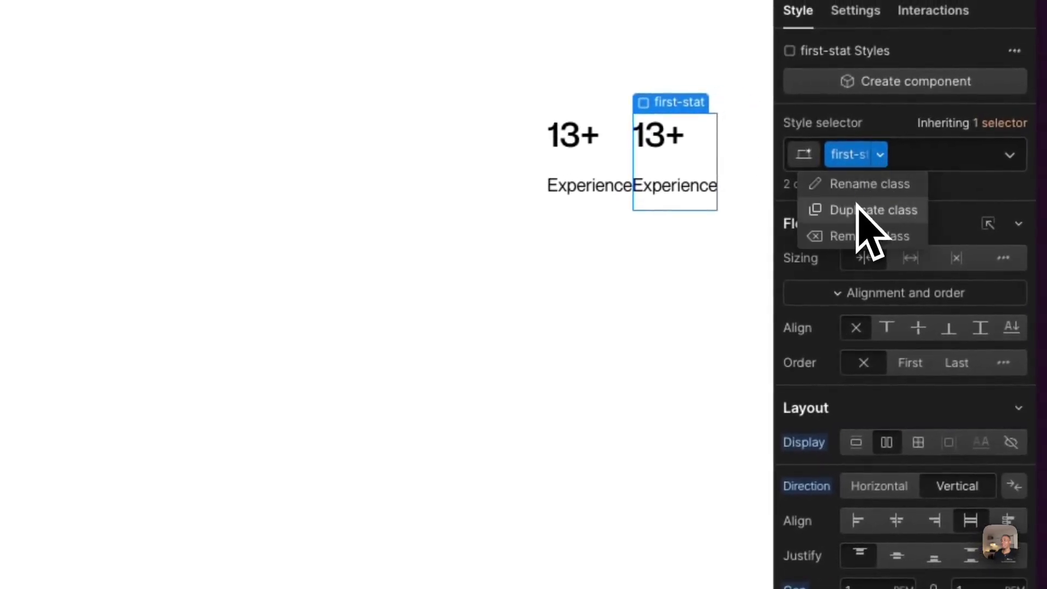
left_click(840, 137)
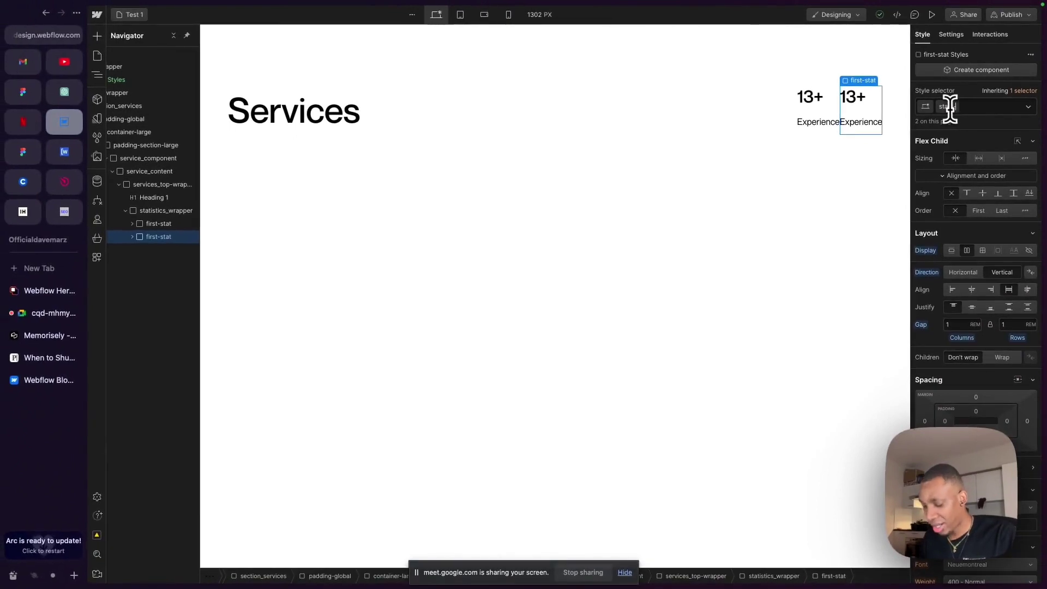
type("rapper")
key("Return")
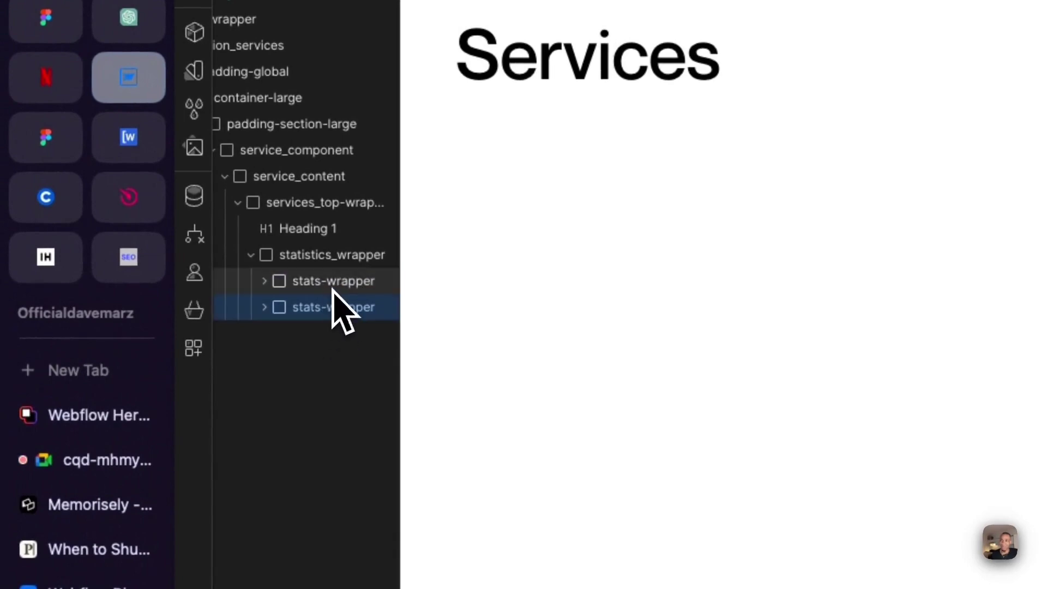
- Try a background colour on the second stats-wrapper div
left_click(334, 287)
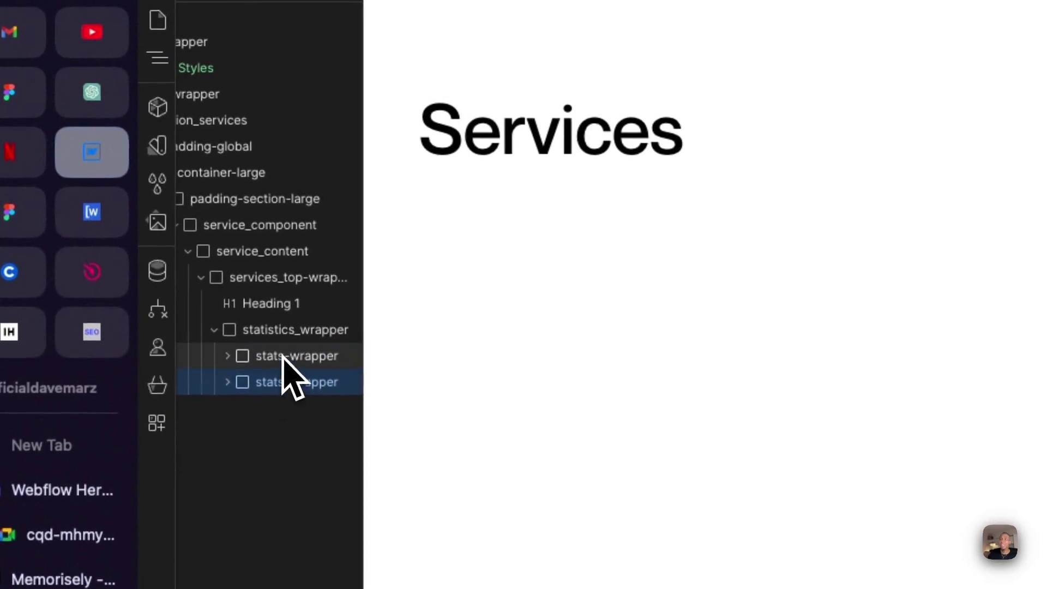
left_click(285, 386)
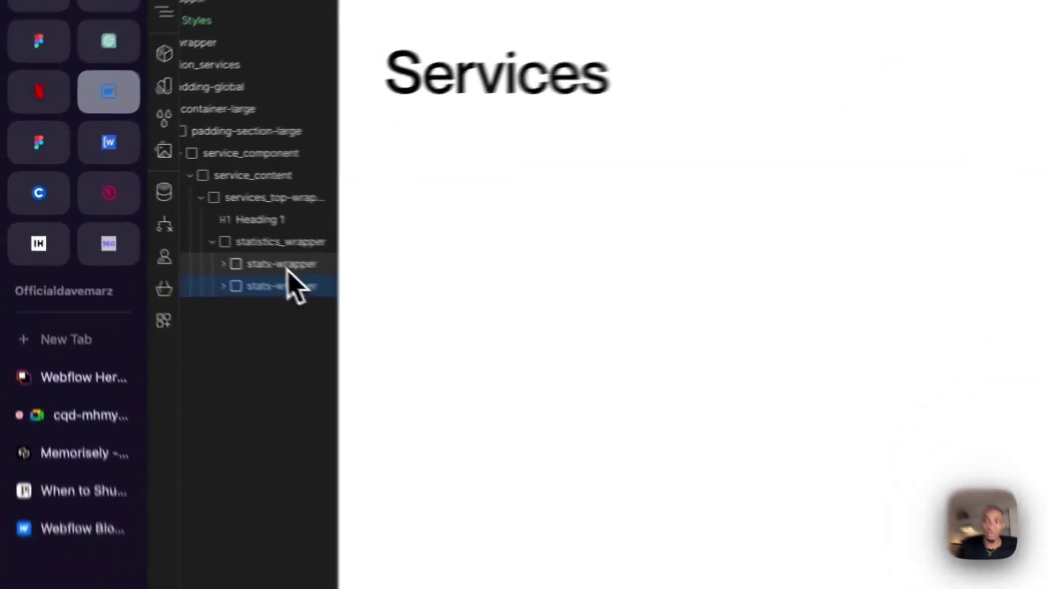
left_click(164, 224)
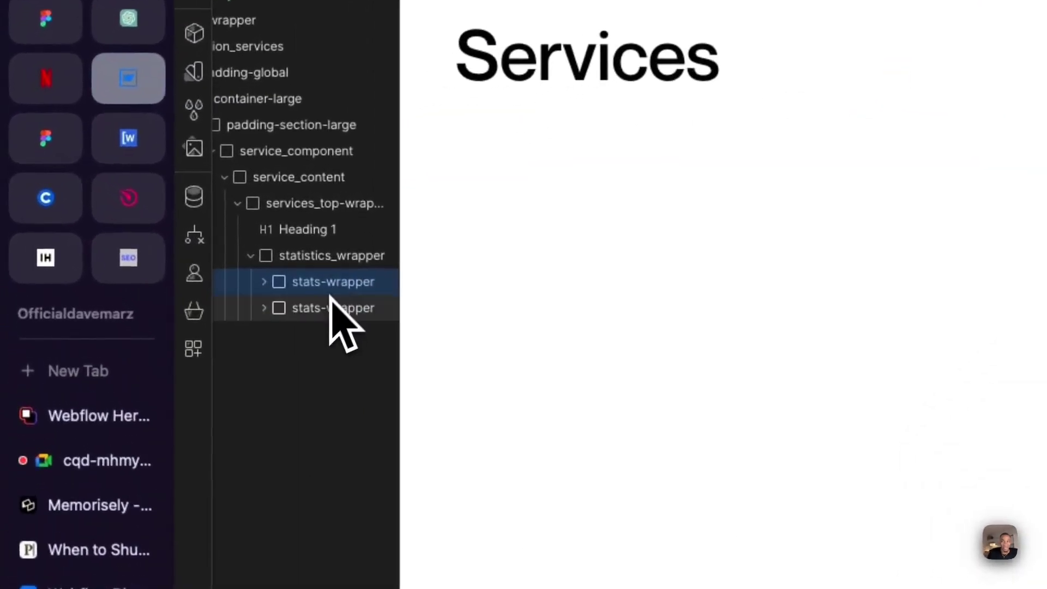
left_click(163, 236)
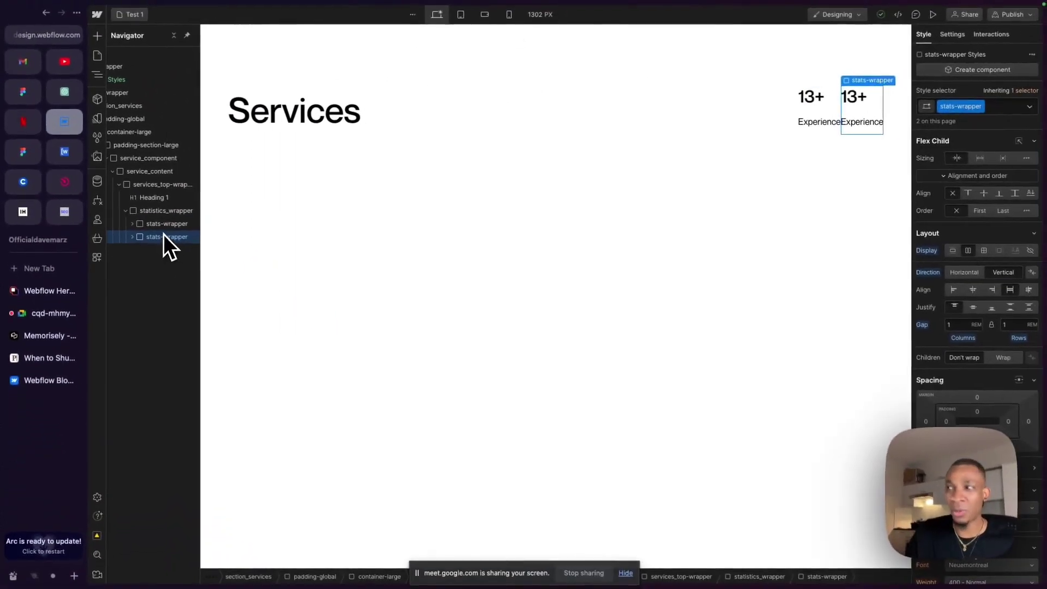
scroll(940, 410, "down", 5)
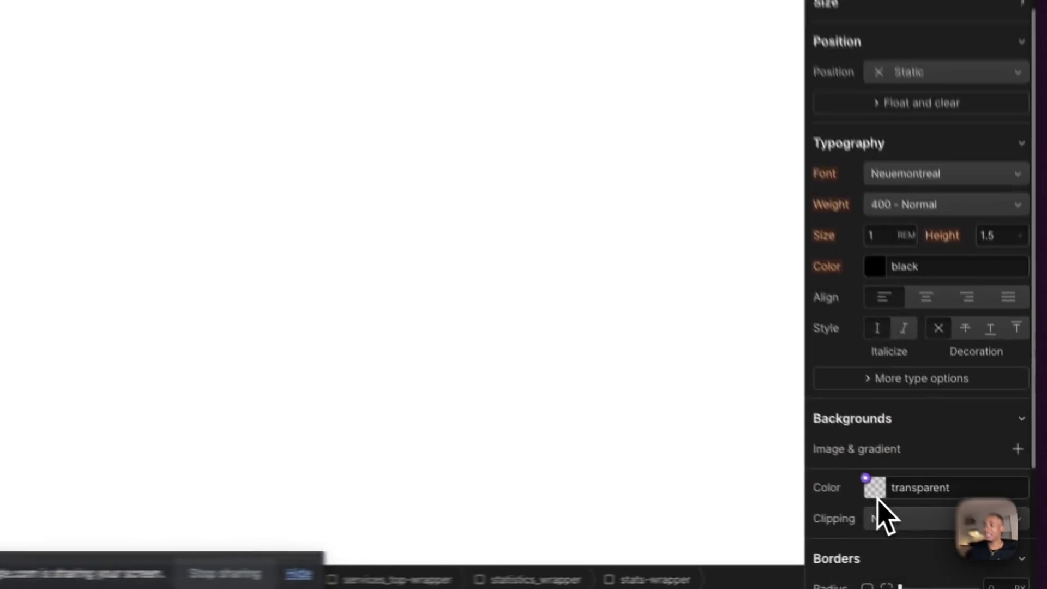
left_click(952, 524)
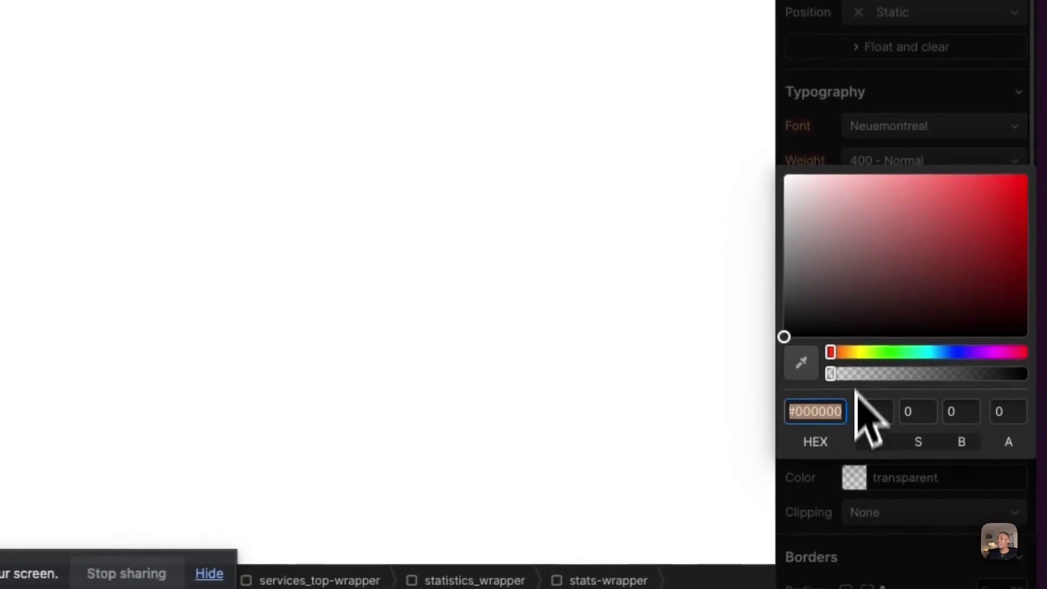
left_click_drag(952, 418, 1004, 405)
left_click_drag(962, 236, 857, 134)
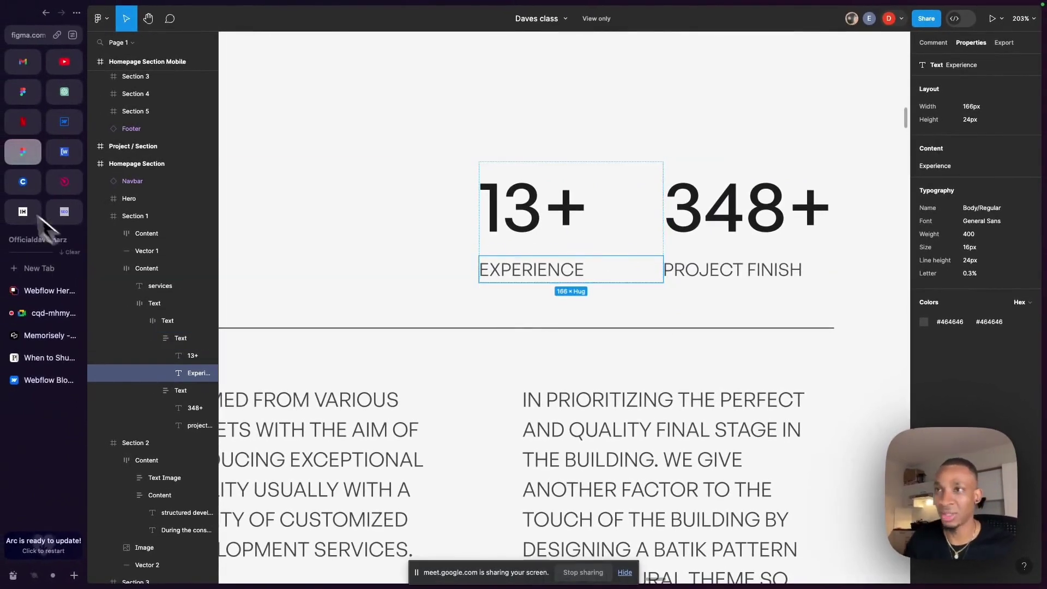
- Set the gap of statistics_wrapper to 3 rem, checking the spacing between the two statistics in the Figma design
left_click(64, 152)
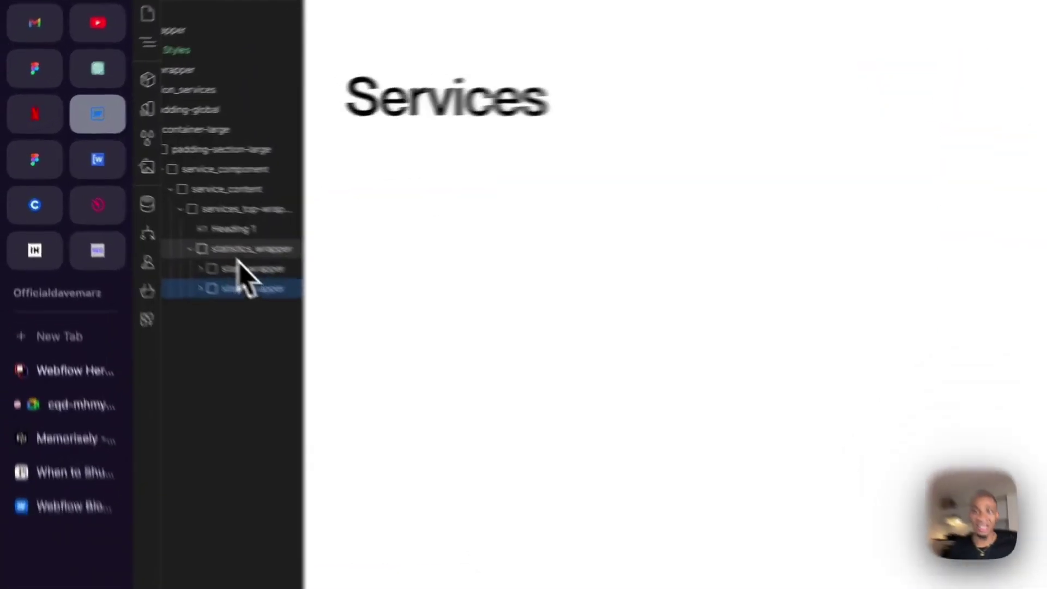
left_click(157, 213)
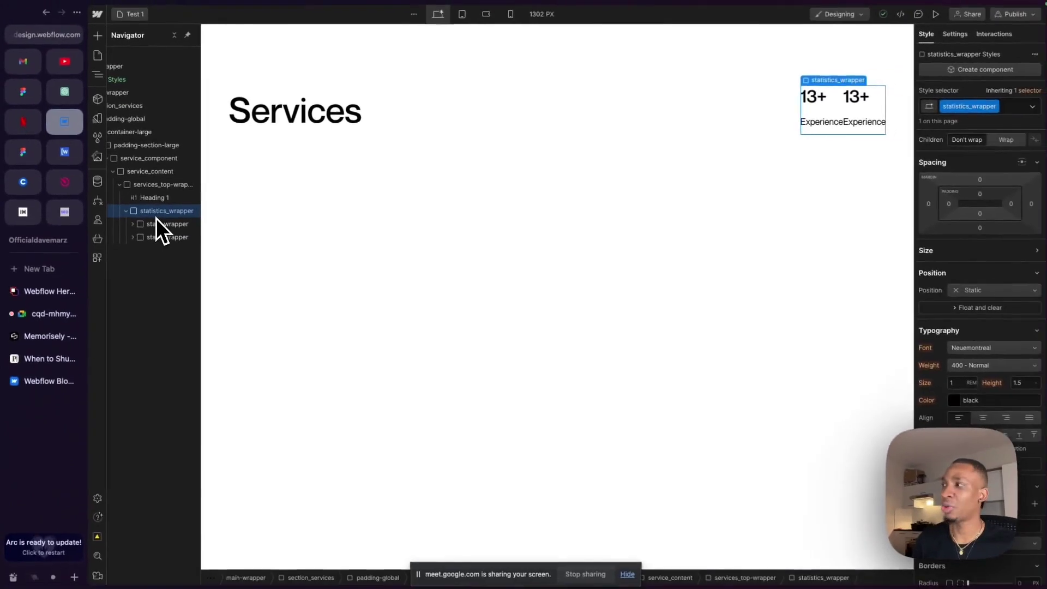
scroll(1018, 241, "up", 4)
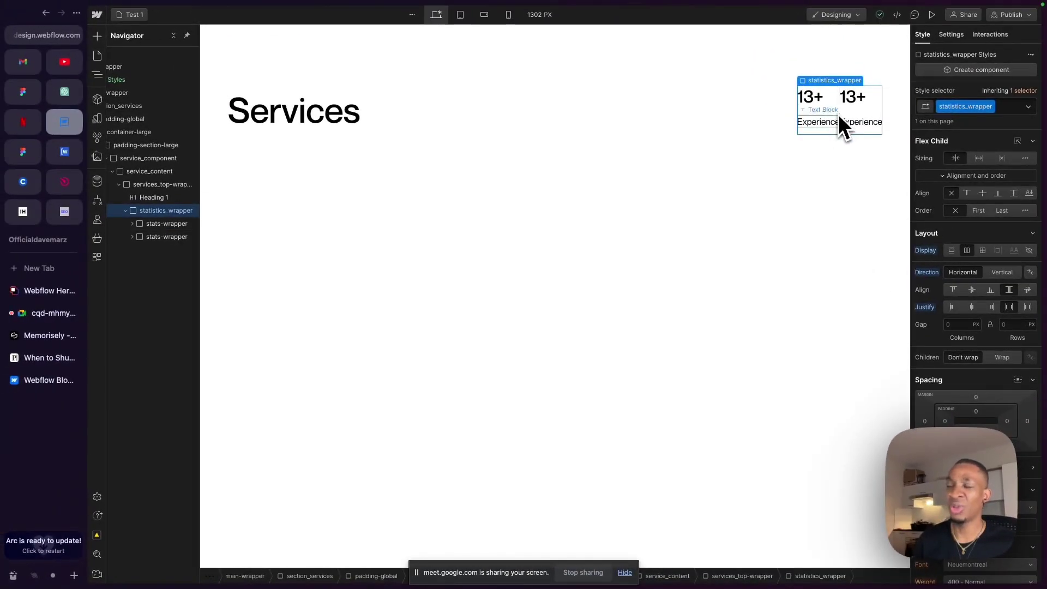
left_click(962, 325)
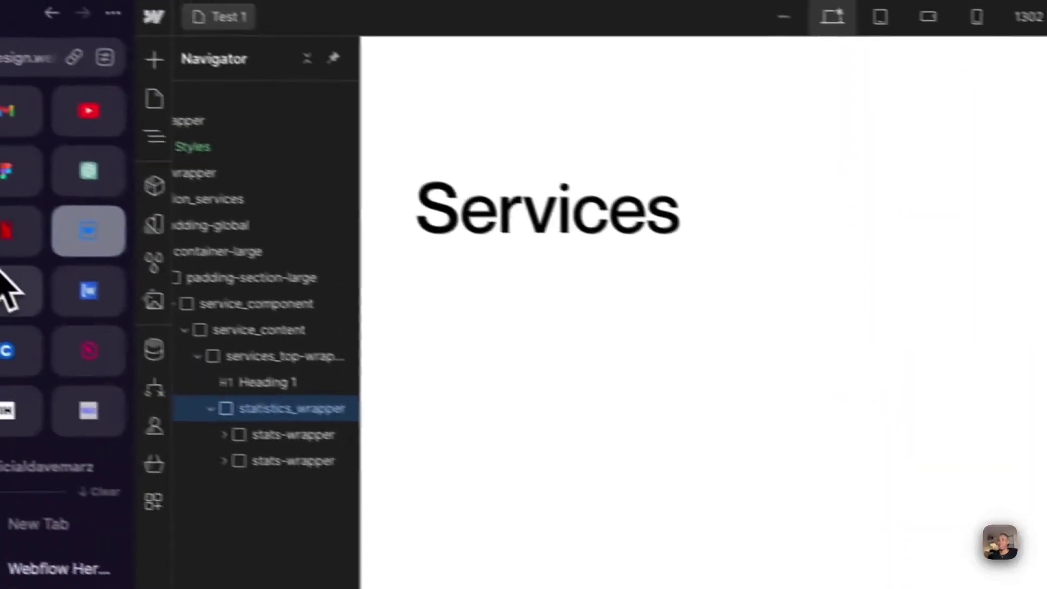
left_click(42, 301)
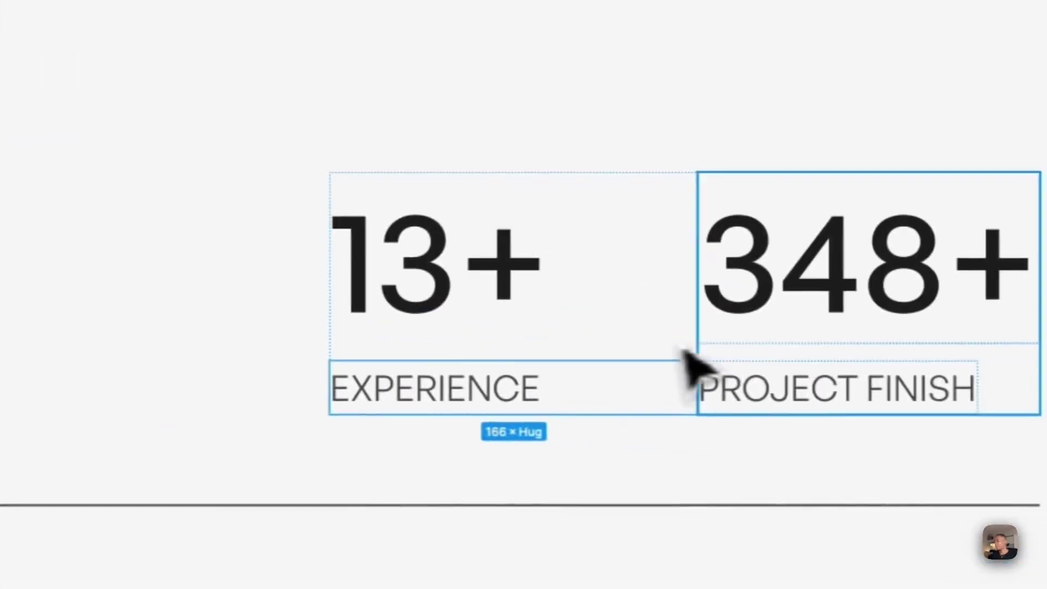
left_click(732, 404)
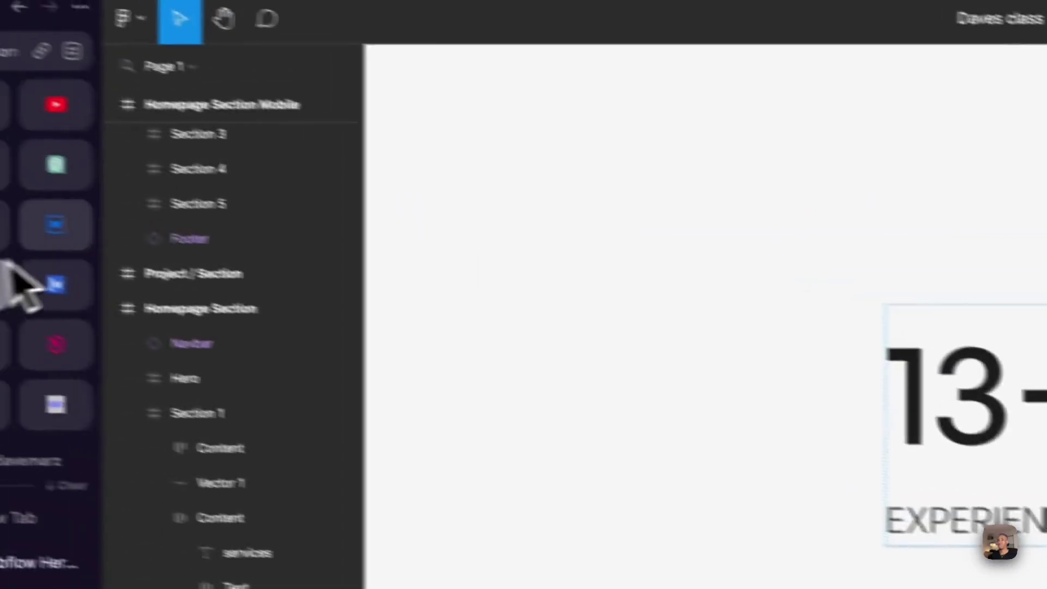
left_click(22, 281)
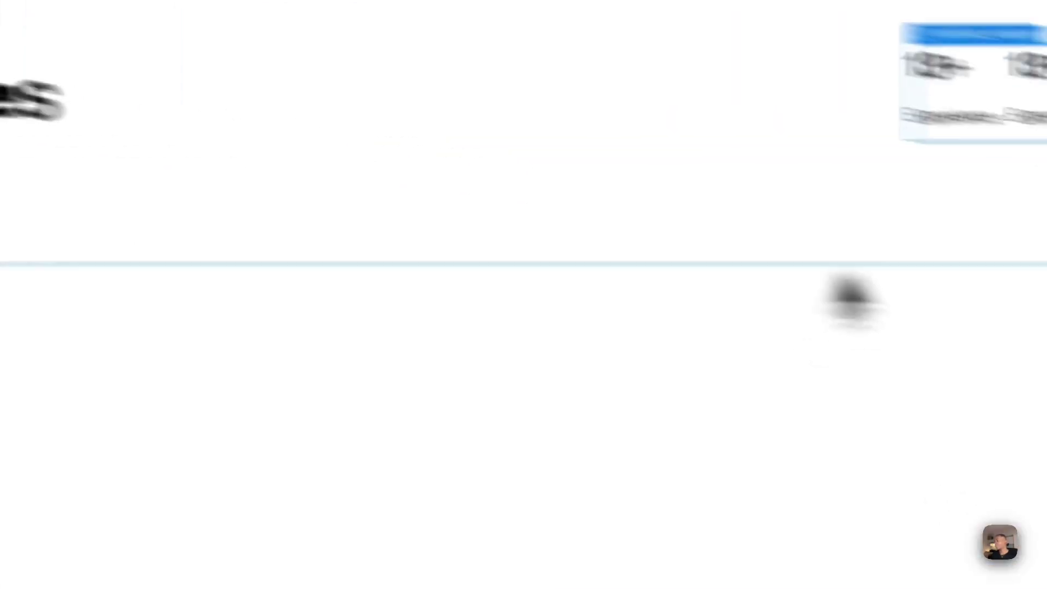
type("3")
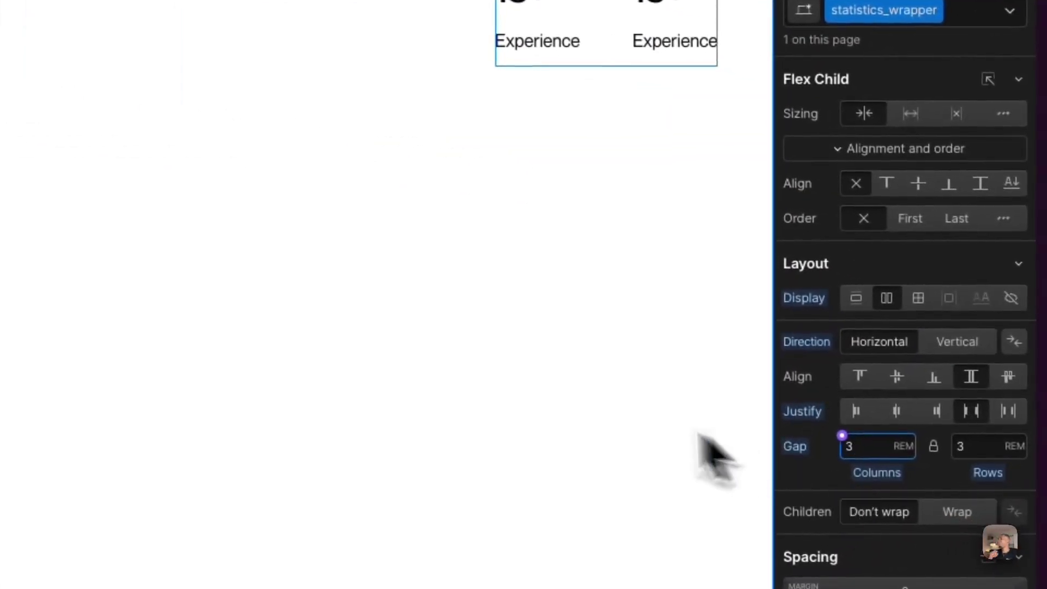
left_click(587, 125)
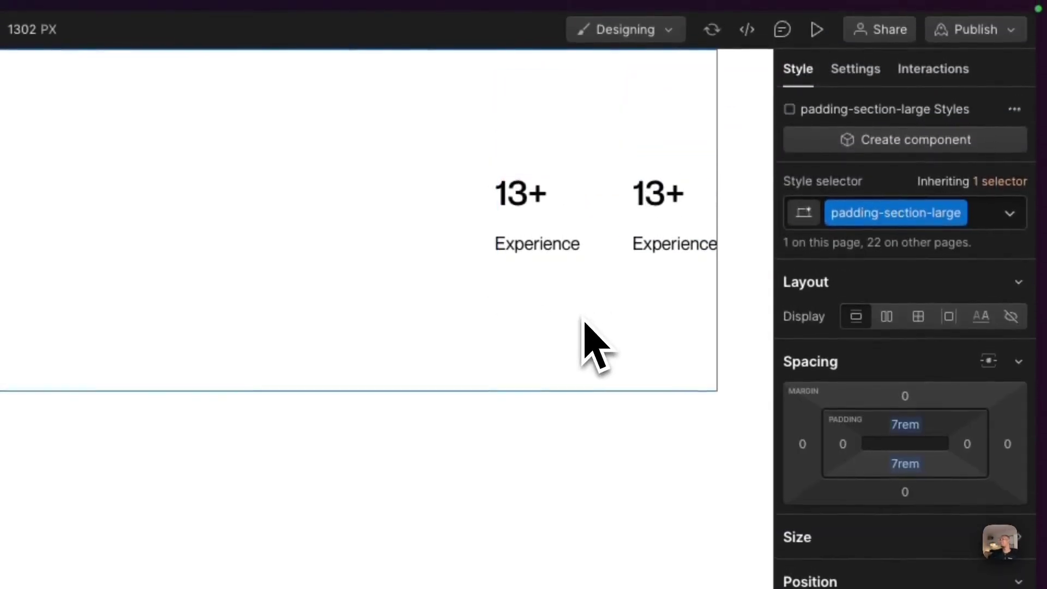
- Replace the second statistic's heading with 348+, copied from the Figma design
left_click(656, 234)
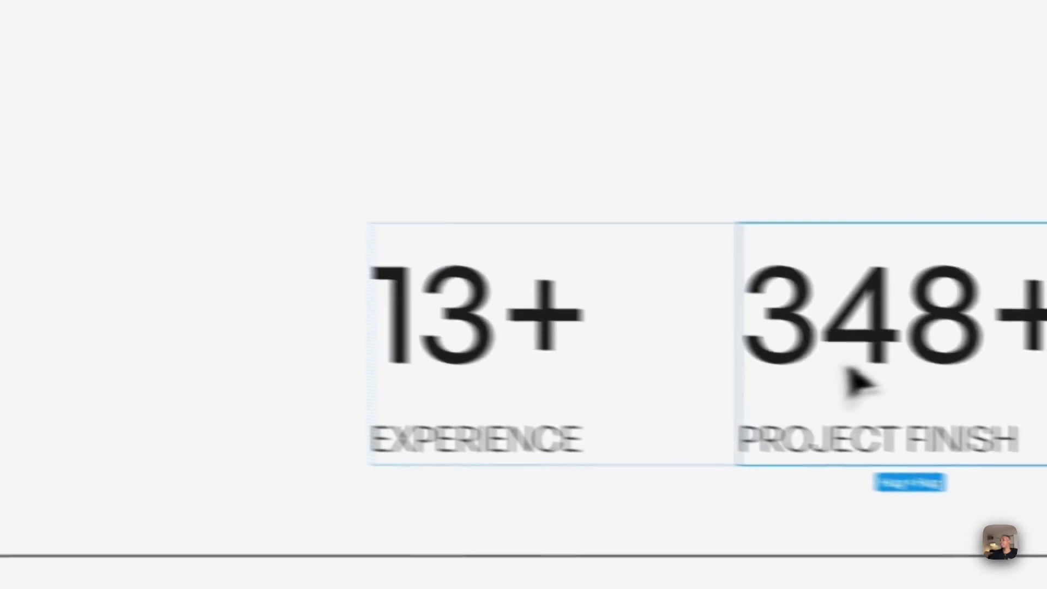
double_click(764, 334)
key("ctrl+c")
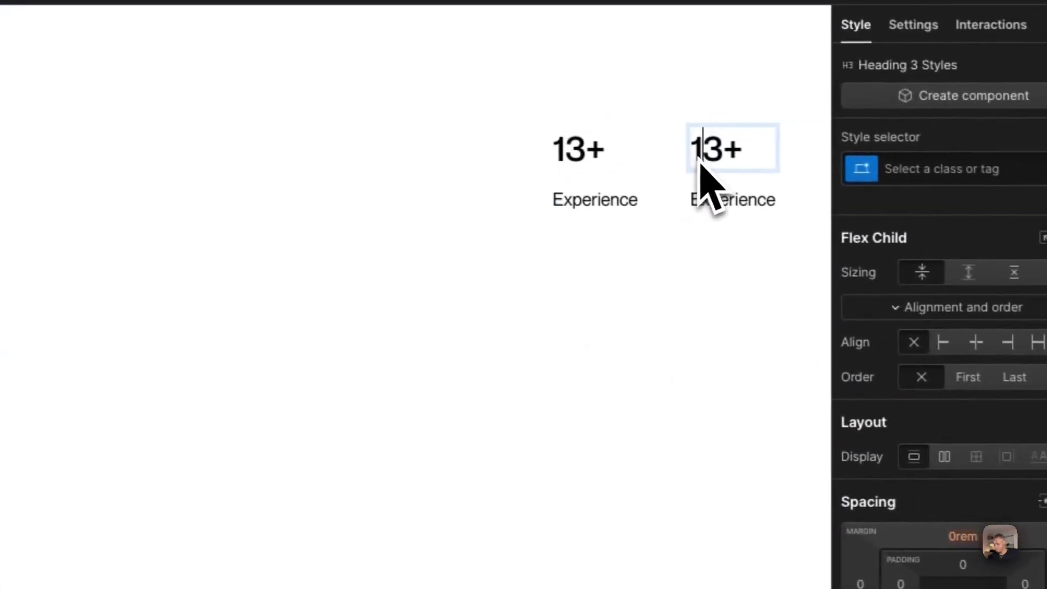
double_click(752, 158)
key("ctrl+v")
left_click(689, 198)
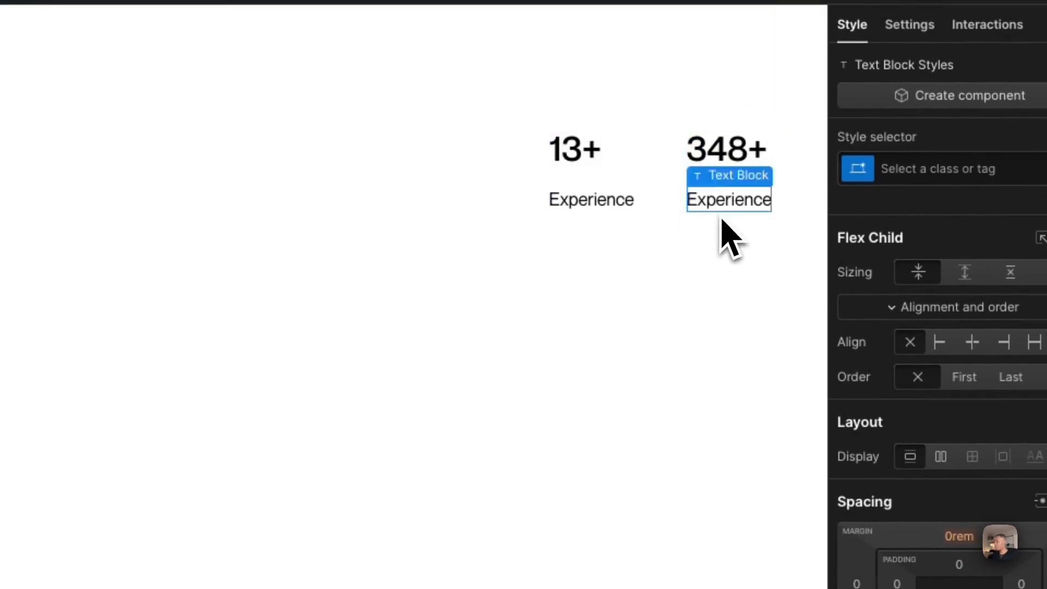
- Replace the label text under the 348+ heading with Project finished
double_click(720, 219)
type("Pro")
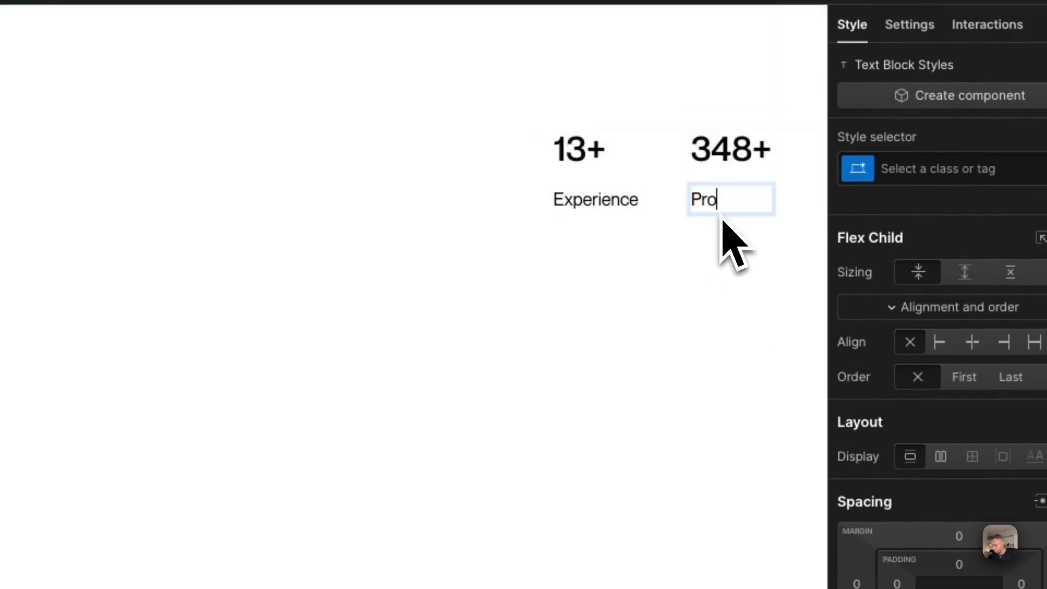
type("ject fin")
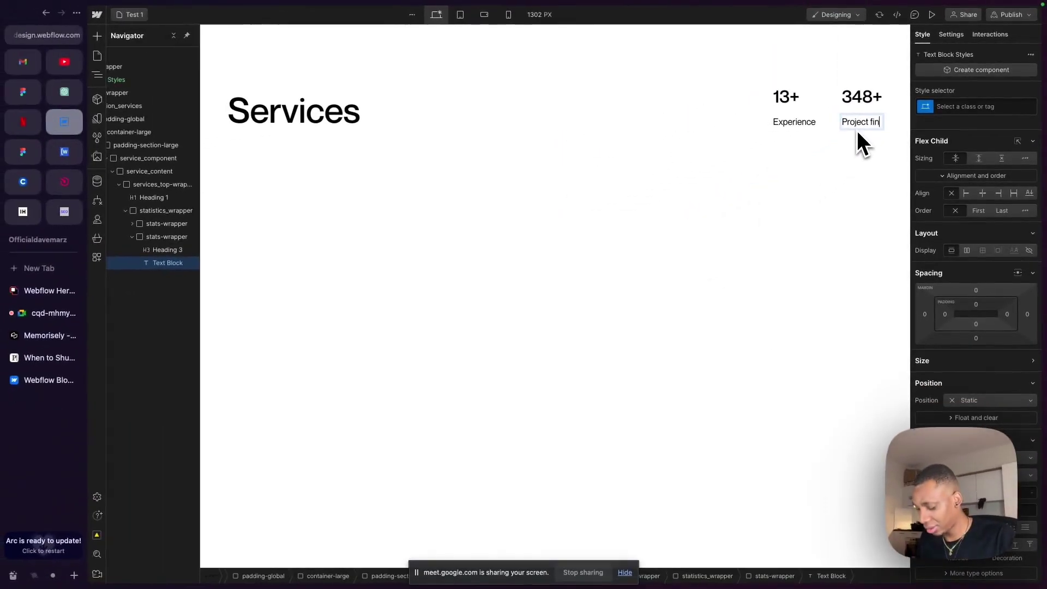
type("ished")
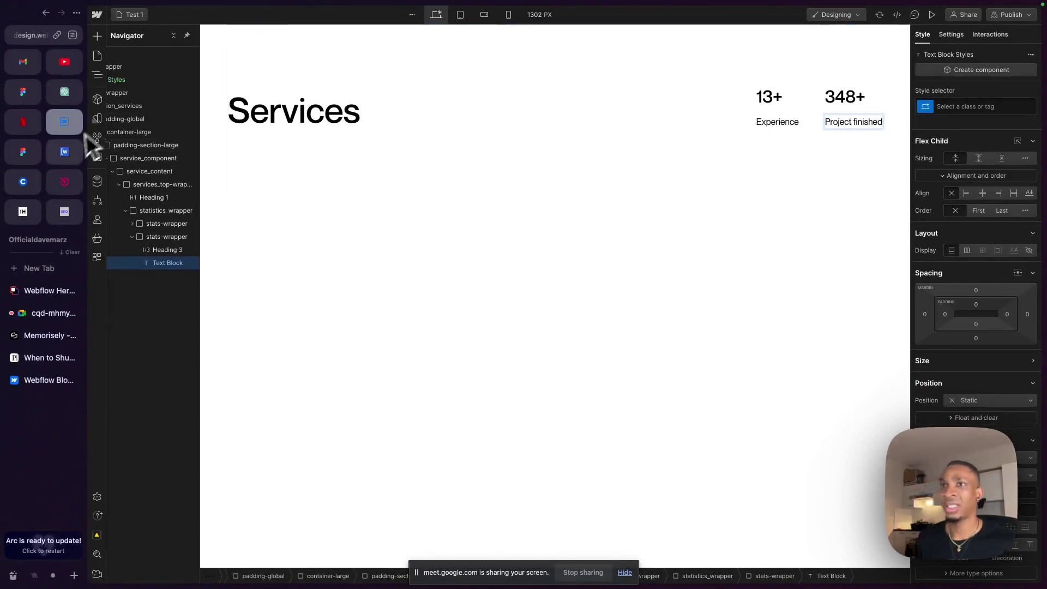
- Check the statistic labels' styling in the Figma design and apply the existing text-style-allcaps class to the Project finished label in Webflow
left_click(23, 151)
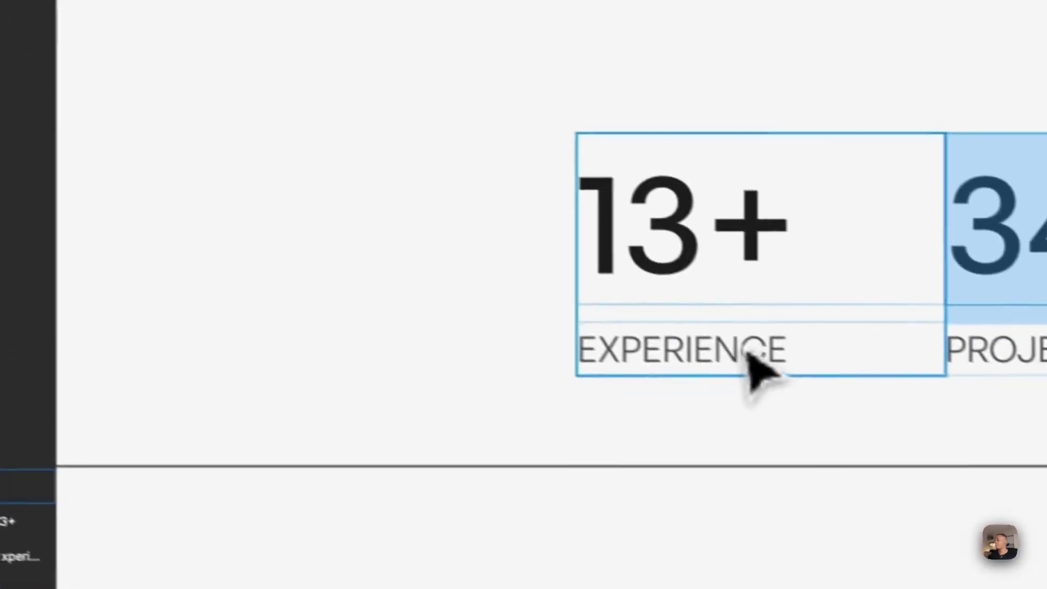
left_click(704, 344)
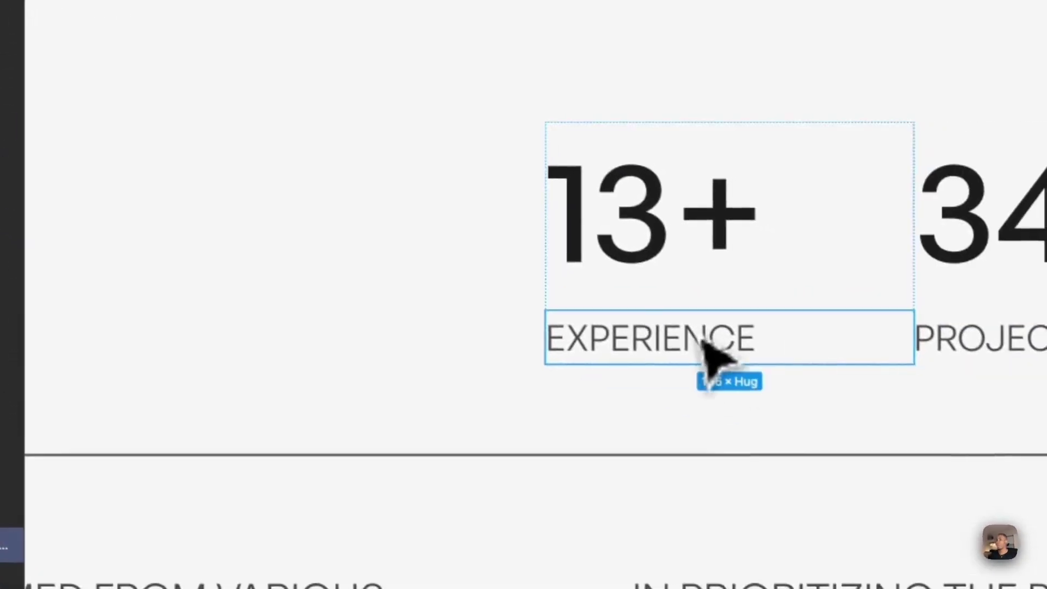
left_click(140, 234)
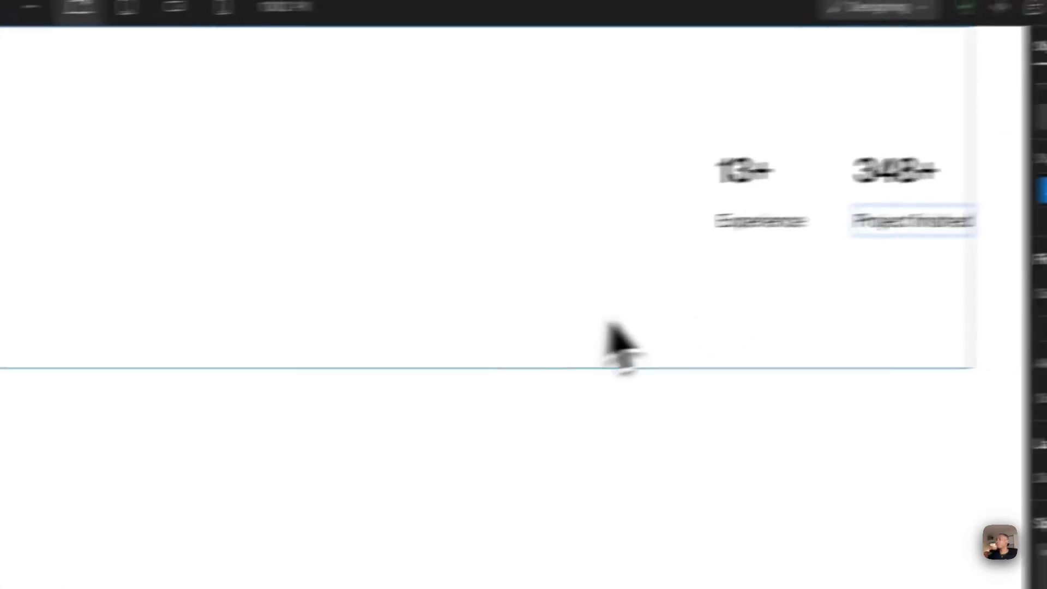
left_click(845, 289)
left_click(897, 235)
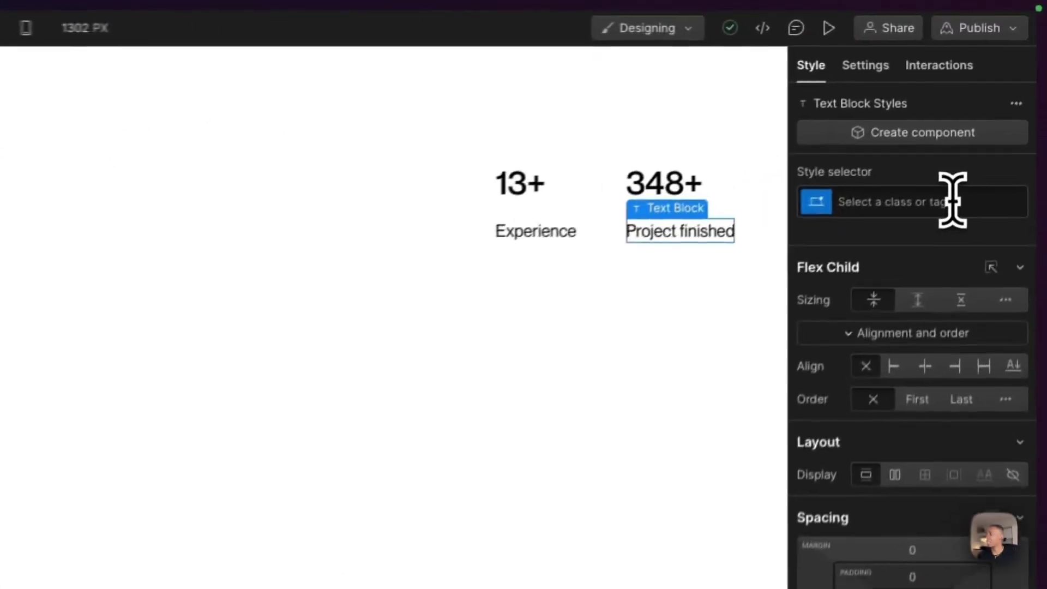
left_click(997, 106)
type("st")
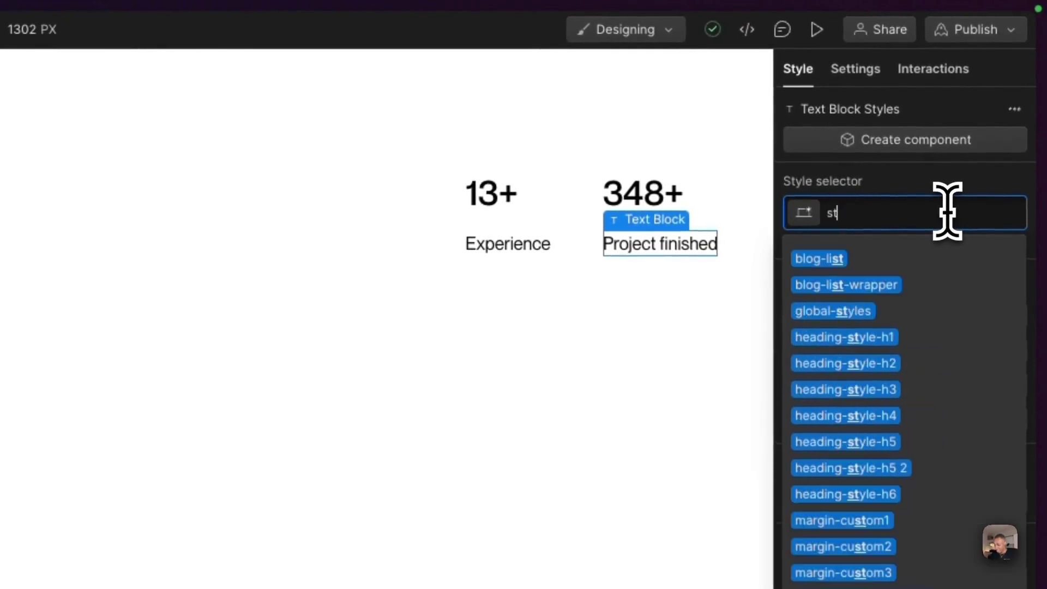
key("BackSpace")
key("BackSpace")
type("texts")
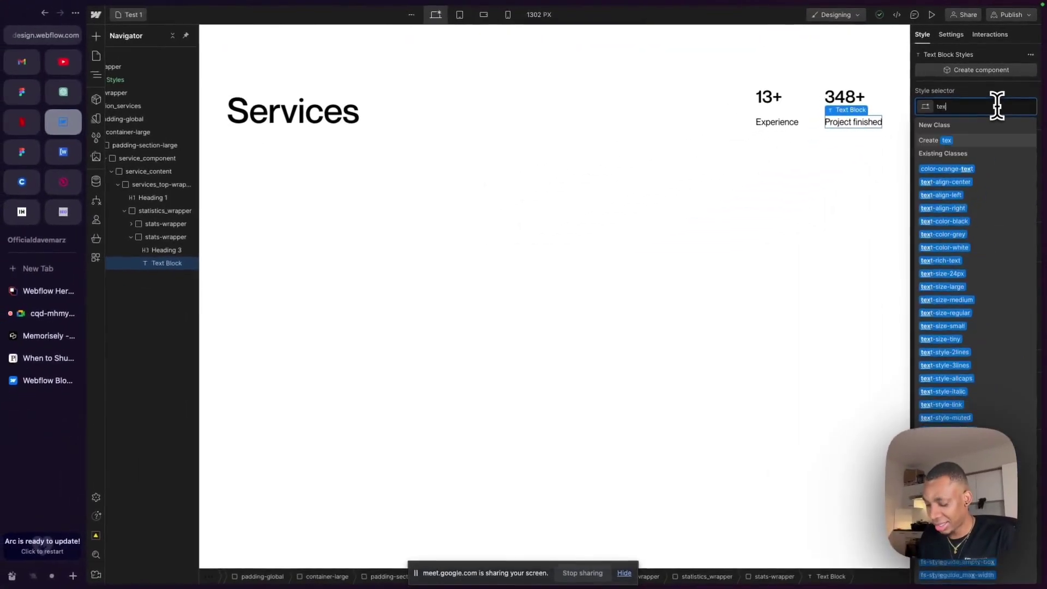
type("yl")
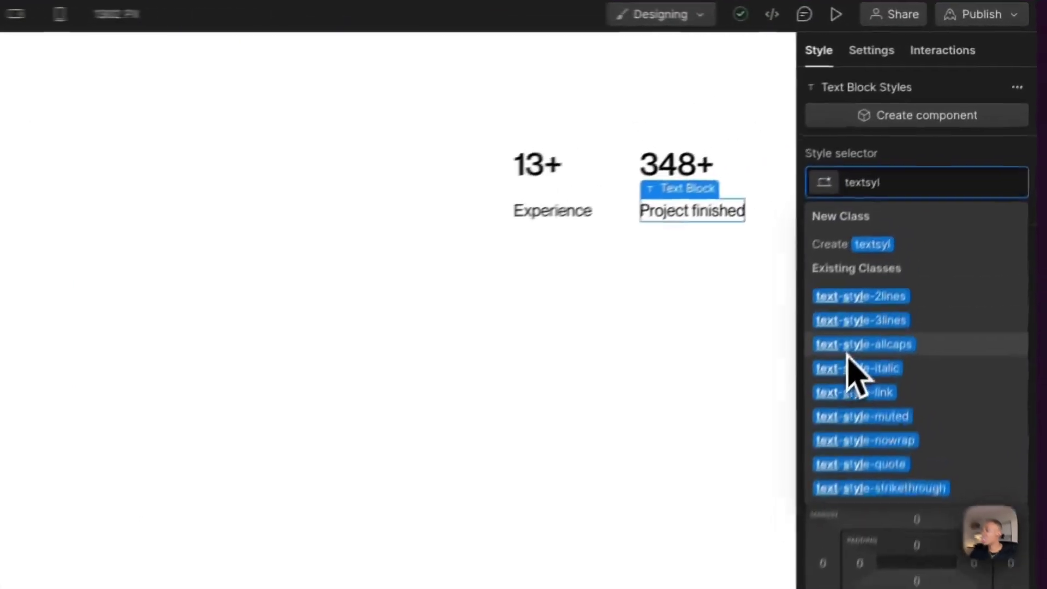
left_click(946, 195)
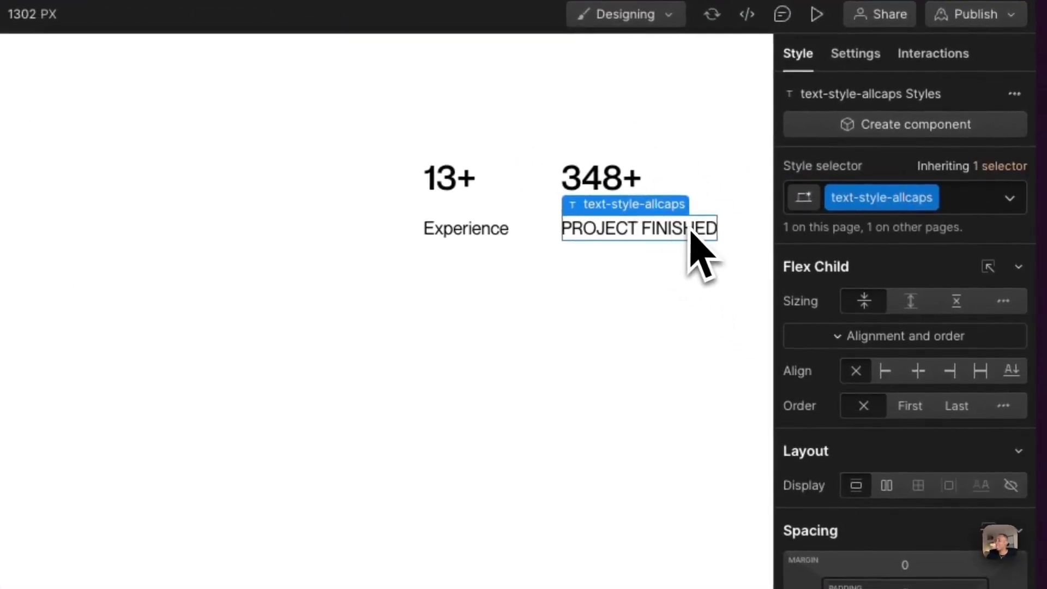
- Apply the existing text-style-allcaps class to the Experience label under the 13+ heading
left_click(484, 262)
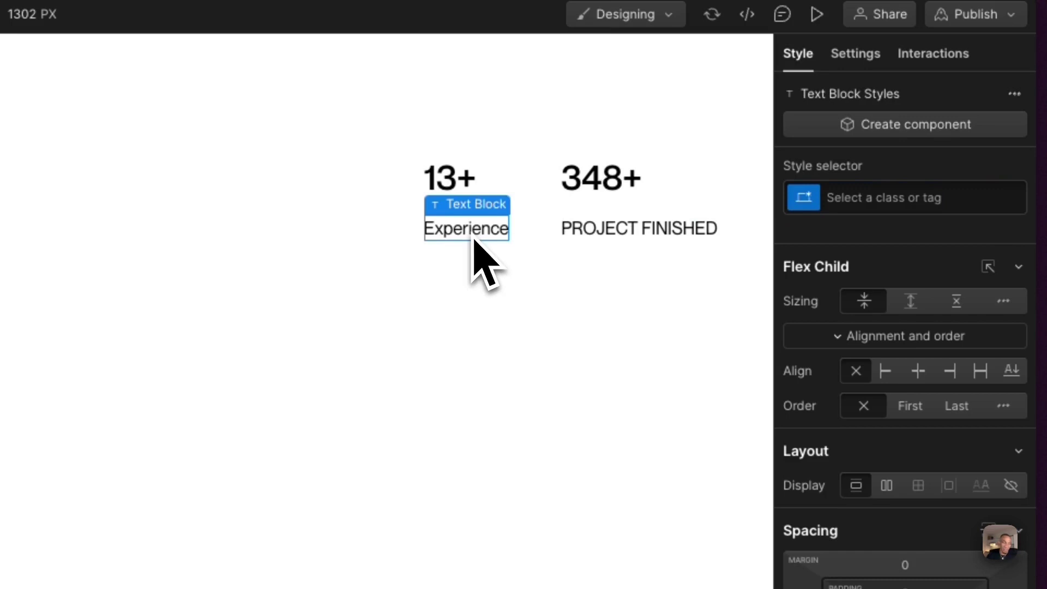
left_click(885, 205)
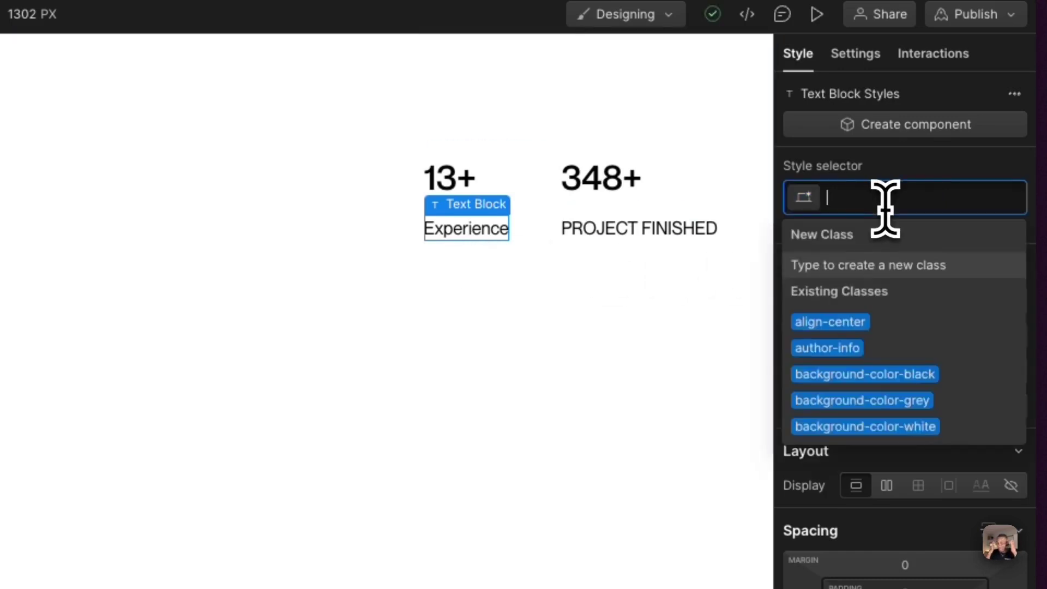
type("textsty")
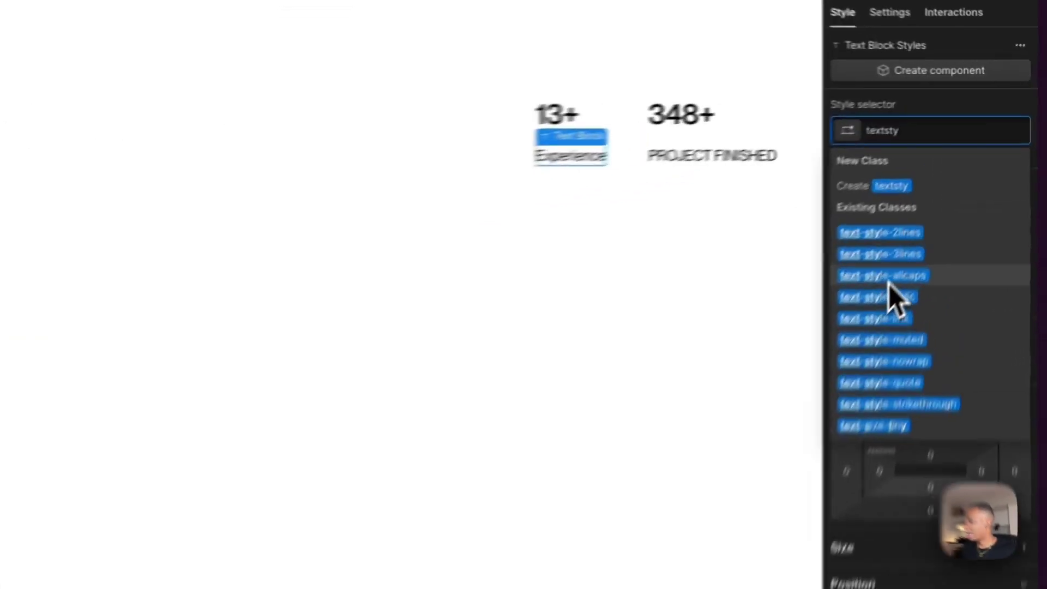
left_click(947, 195)
left_click(713, 151)
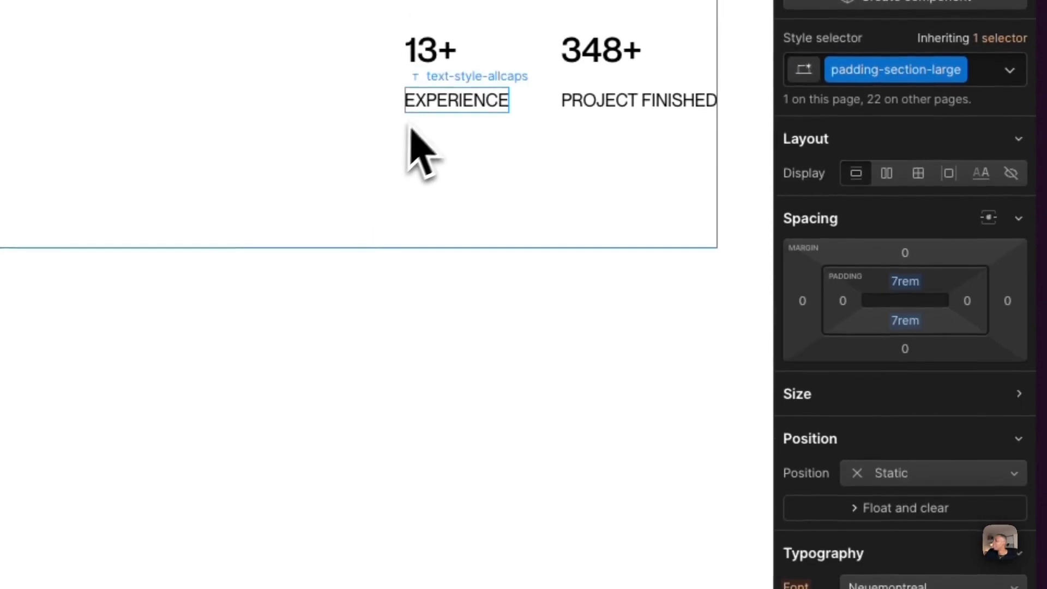
- Examine the typography settings of text-style-allcaps on the Experience label, including the capitalization among the extra type options
left_click(442, 118)
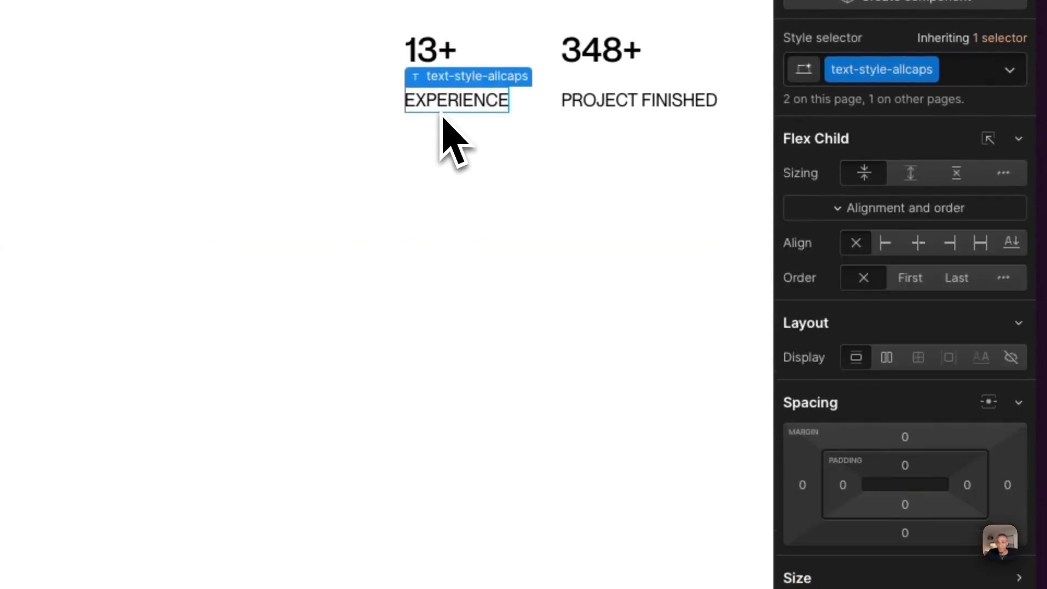
scroll(845, 432, "down", 10)
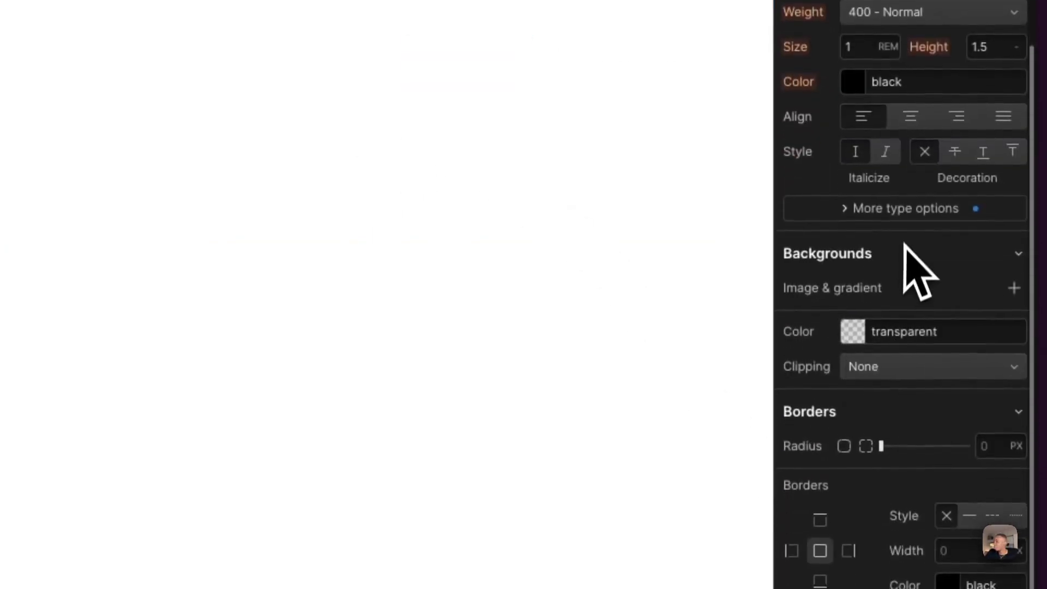
left_click(906, 213)
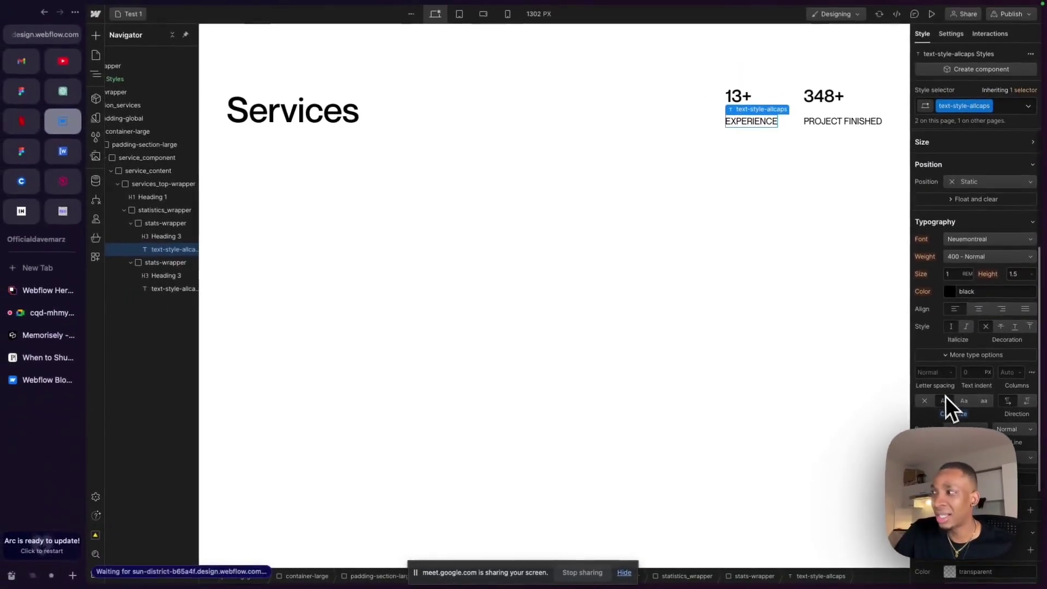
scroll(957, 346, "up", 5)
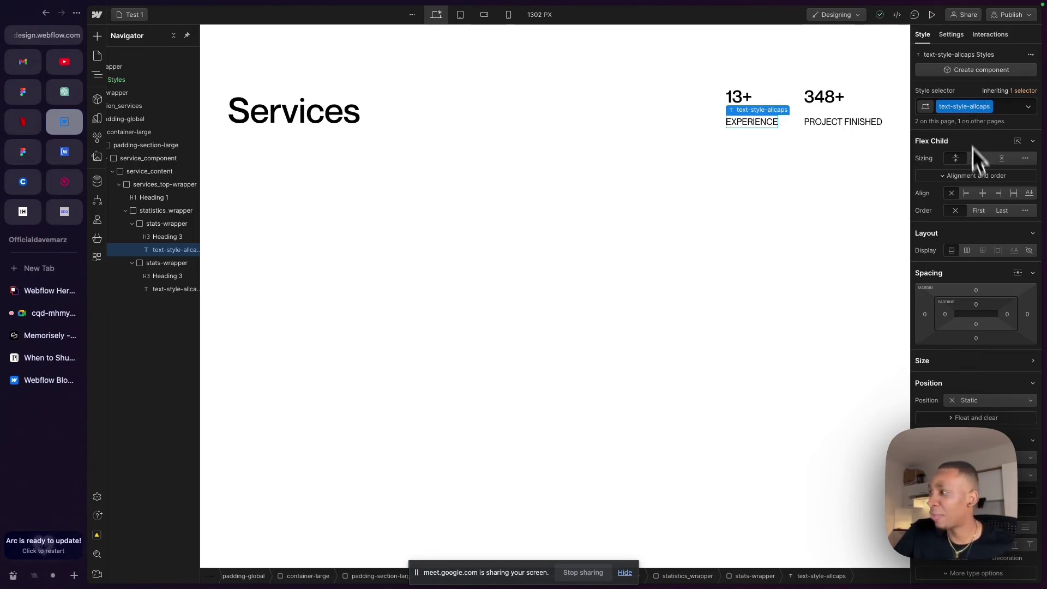
scroll(987, 239, "down", 5)
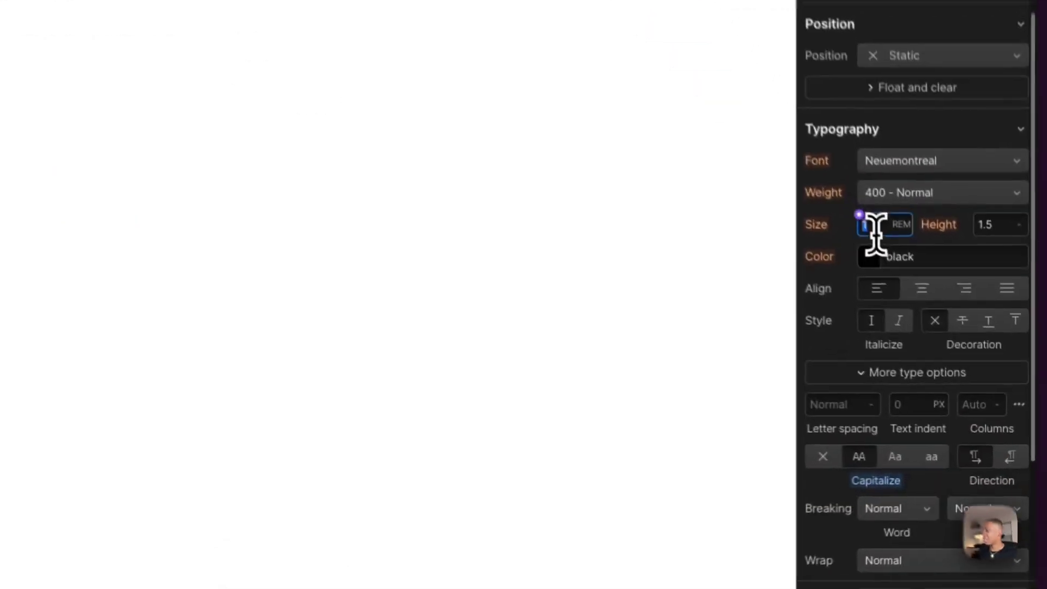
left_click(950, 332)
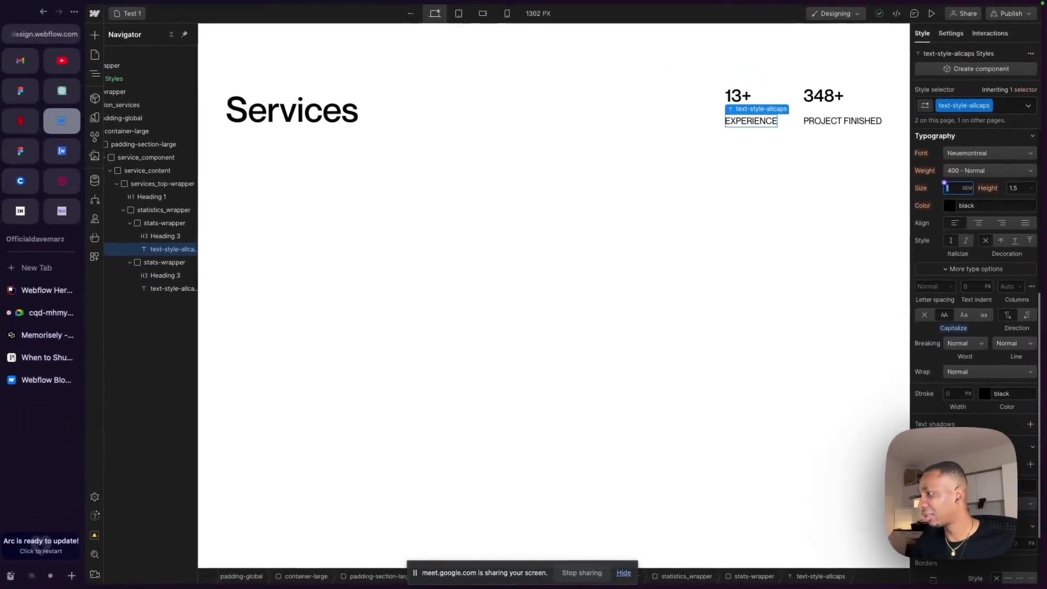
scroll(976, 295, "down", 3)
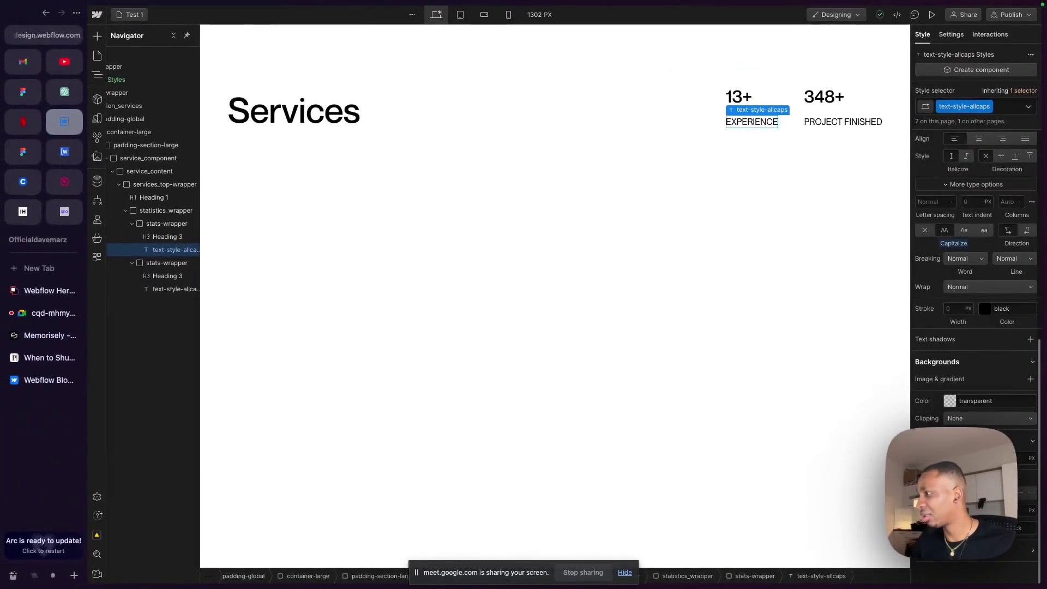
scroll(976, 294, "up", 10)
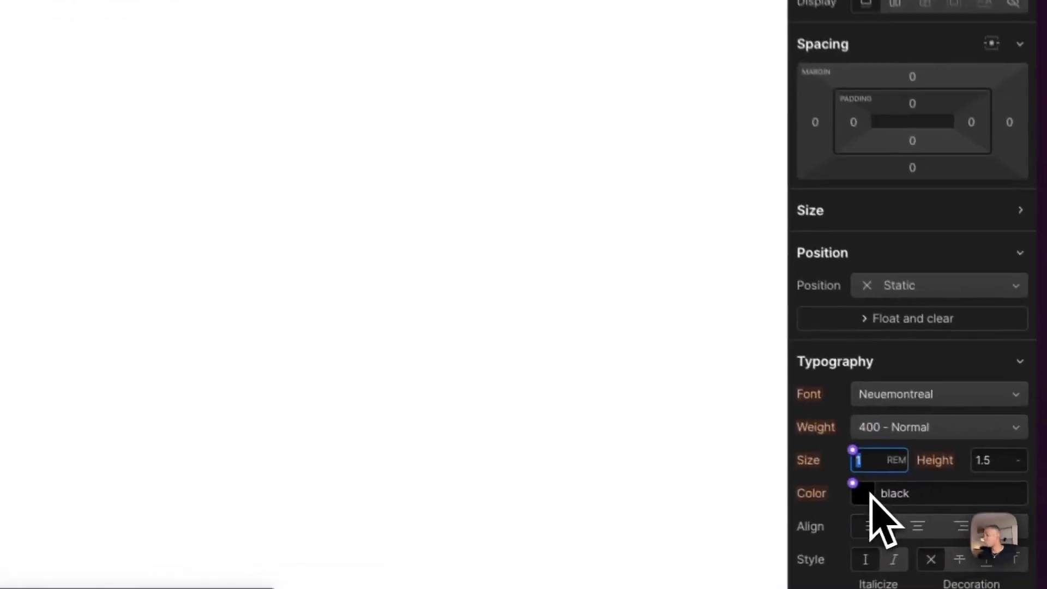
- Try a red text colour, #ff0000, on the text-style-allcaps class
left_click(950, 510)
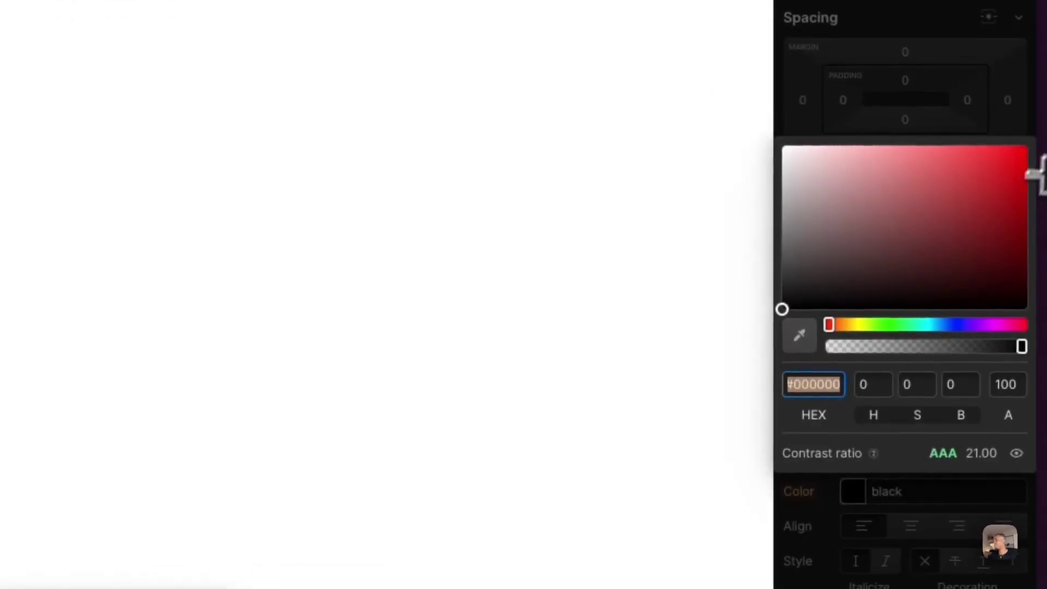
left_click_drag(1039, 352, 1043, 336)
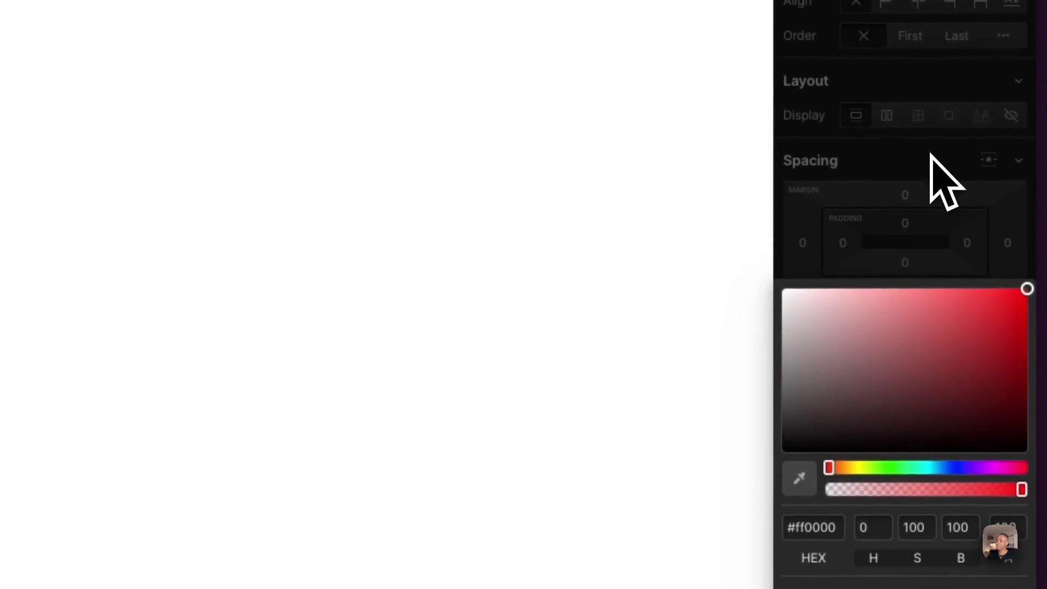
left_click(914, 163)
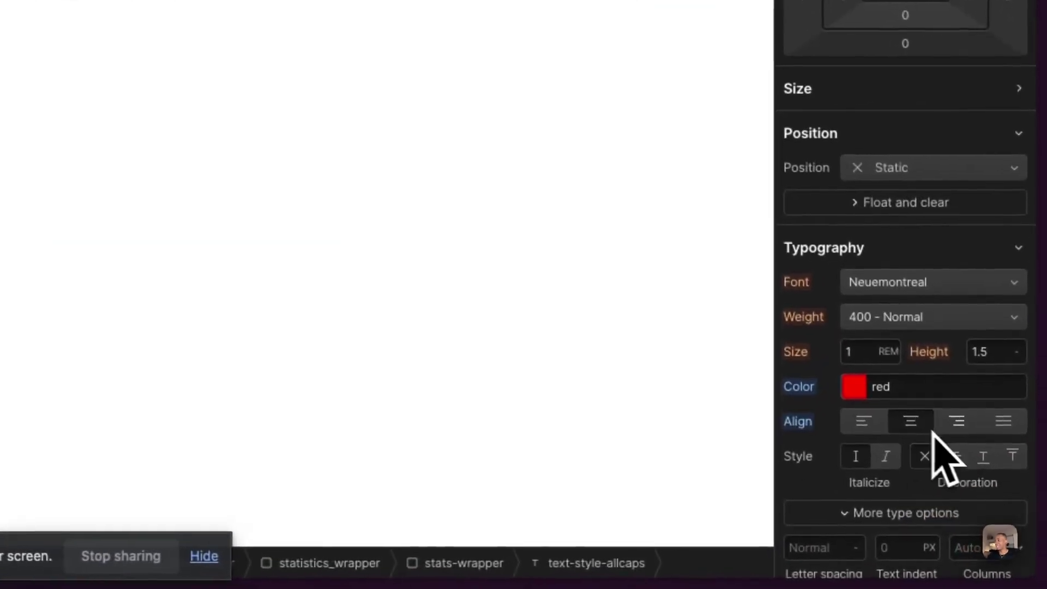
- Try justified text alignment on the text-style-allcaps class and reset the alignment
left_click(1004, 506)
left_click(1003, 423)
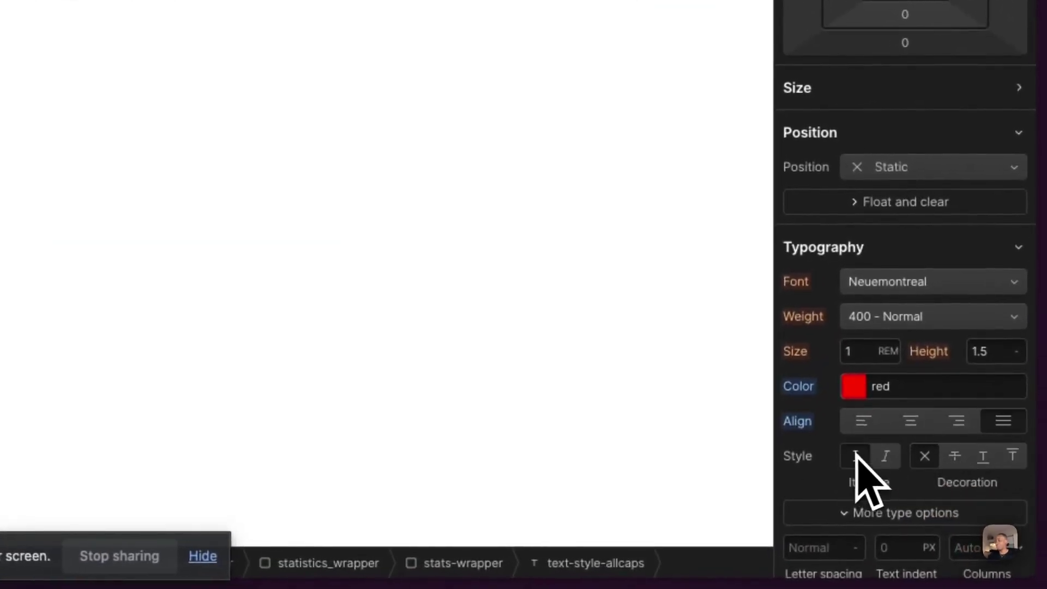
left_click(806, 424)
left_click(818, 452)
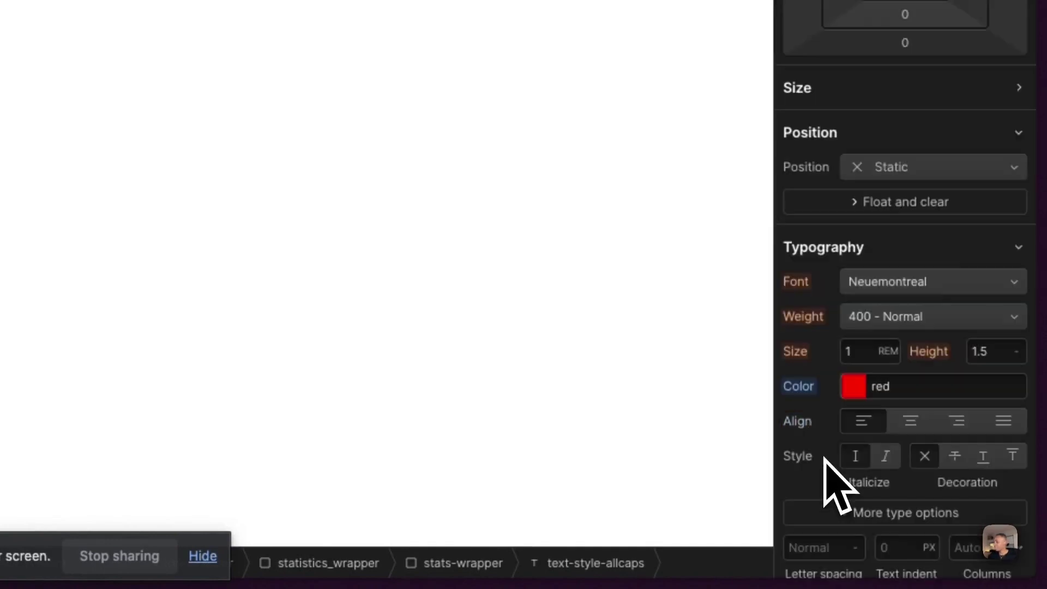
- Try a strikethrough decoration on the text-style-allcaps class, and reset both the decoration and the text colour
left_click(955, 463)
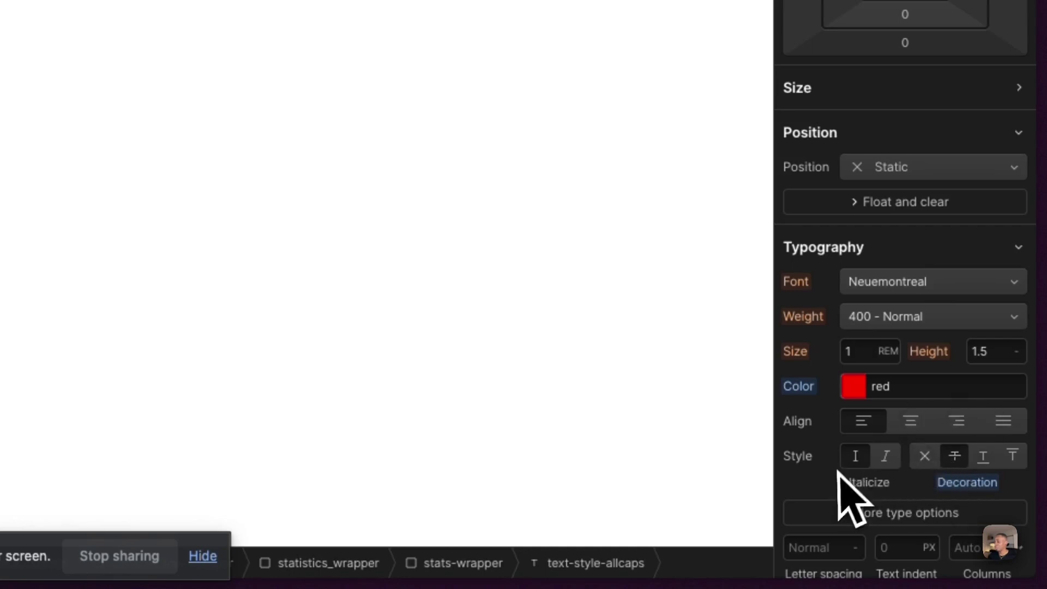
left_click(947, 482)
left_click(933, 517)
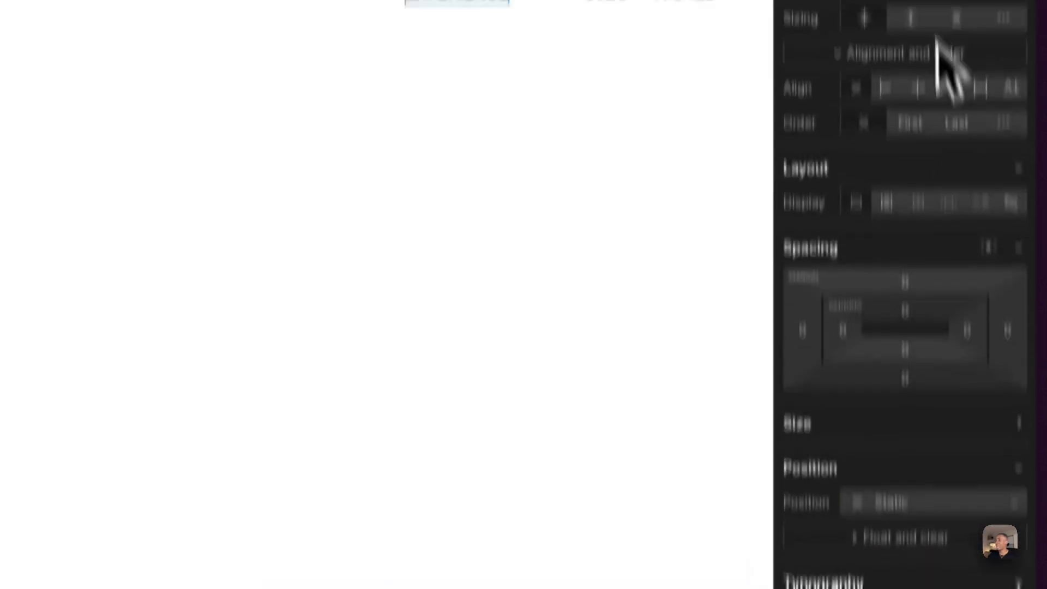
left_click(798, 479)
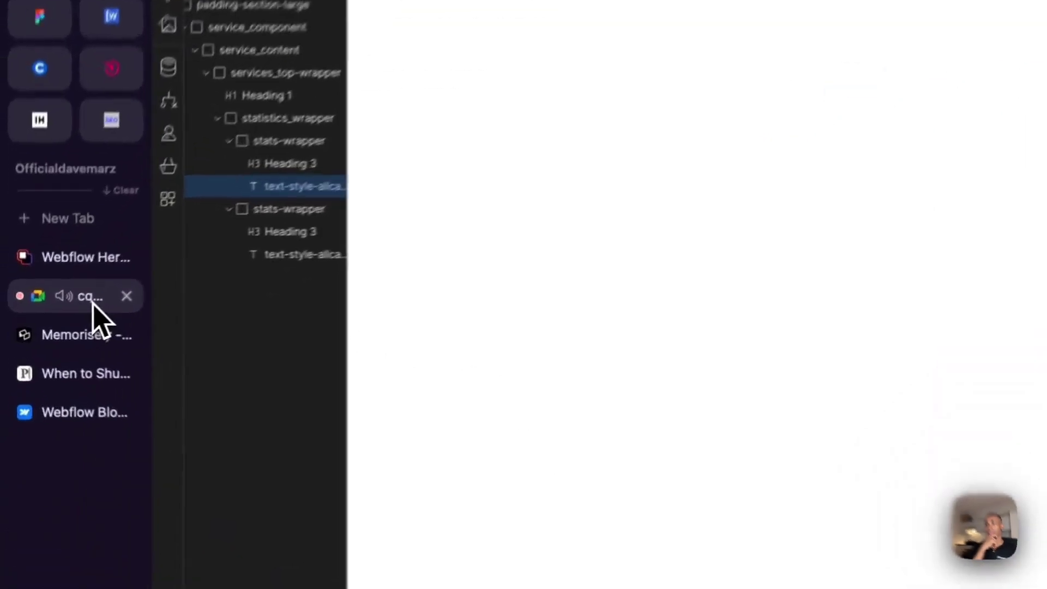
left_click(72, 309)
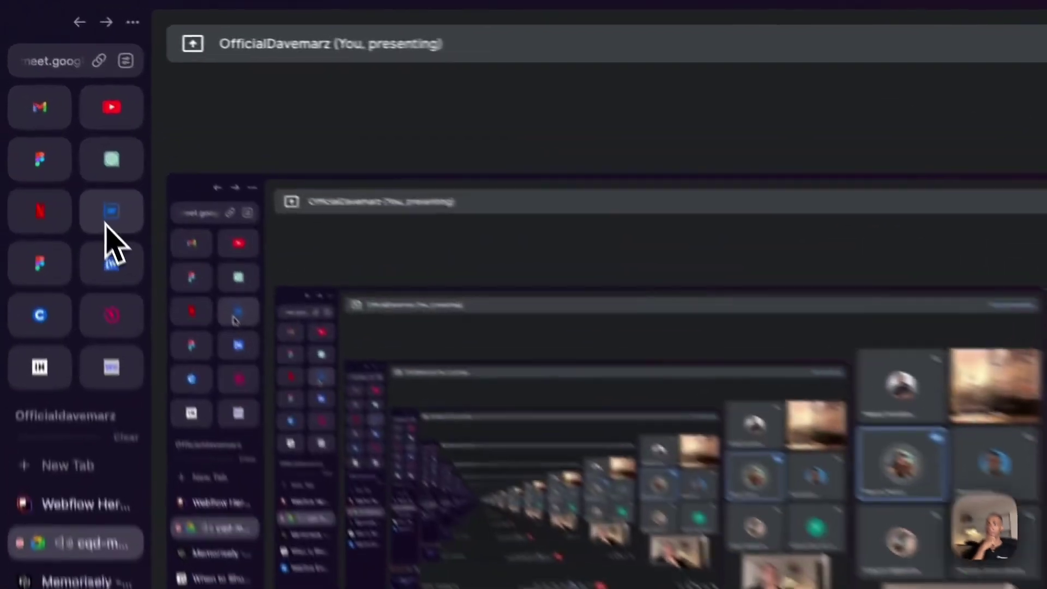
left_click(61, 128)
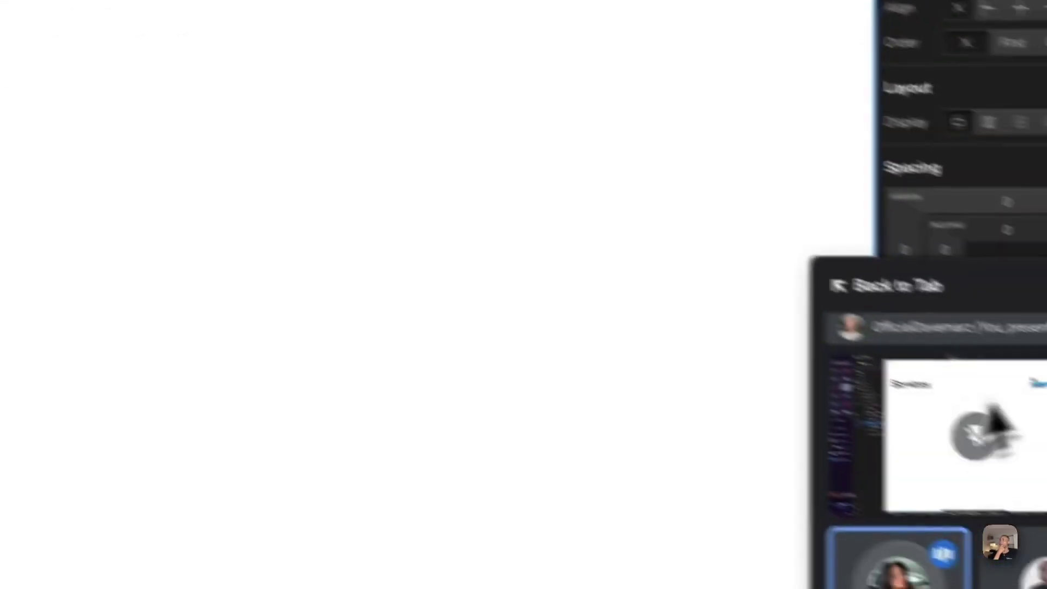
left_click(1010, 252)
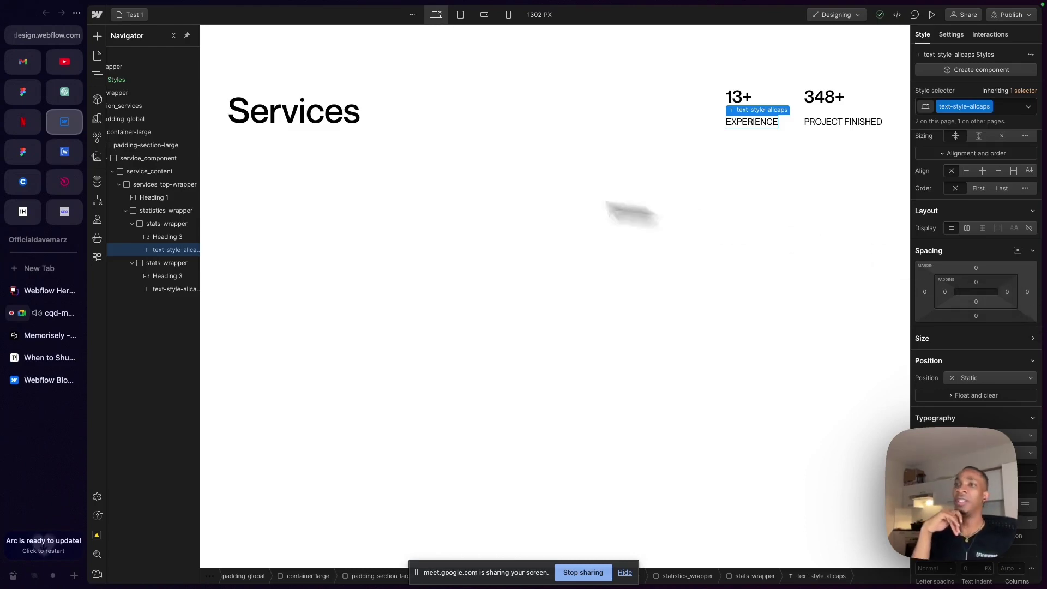
scroll(136, 163, "left", 2)
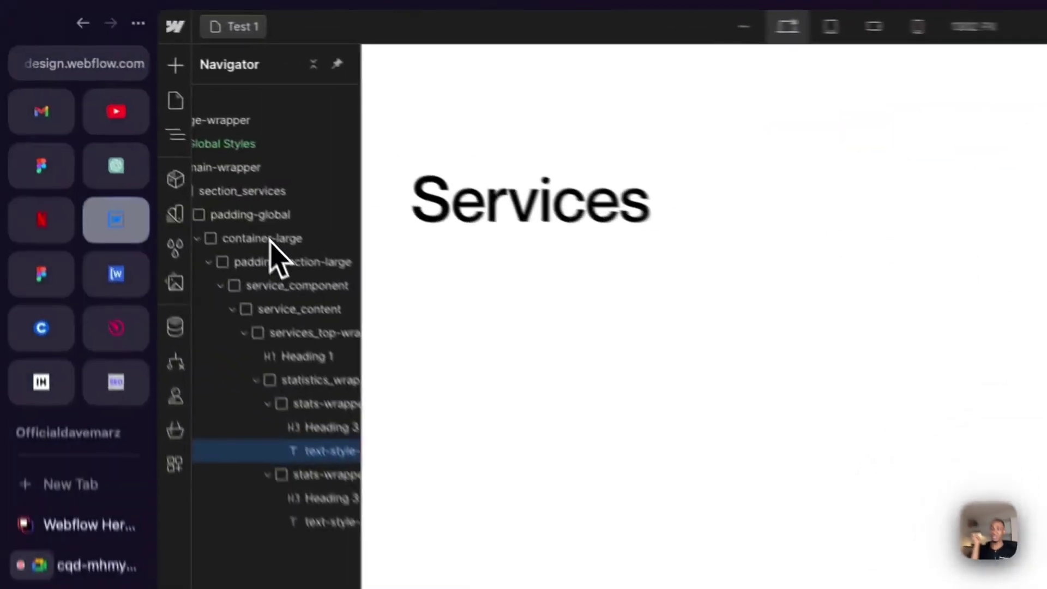
- Try max widths of 50 and 60 rem on container-large, and restore the max width to 75 rem
left_click(153, 132)
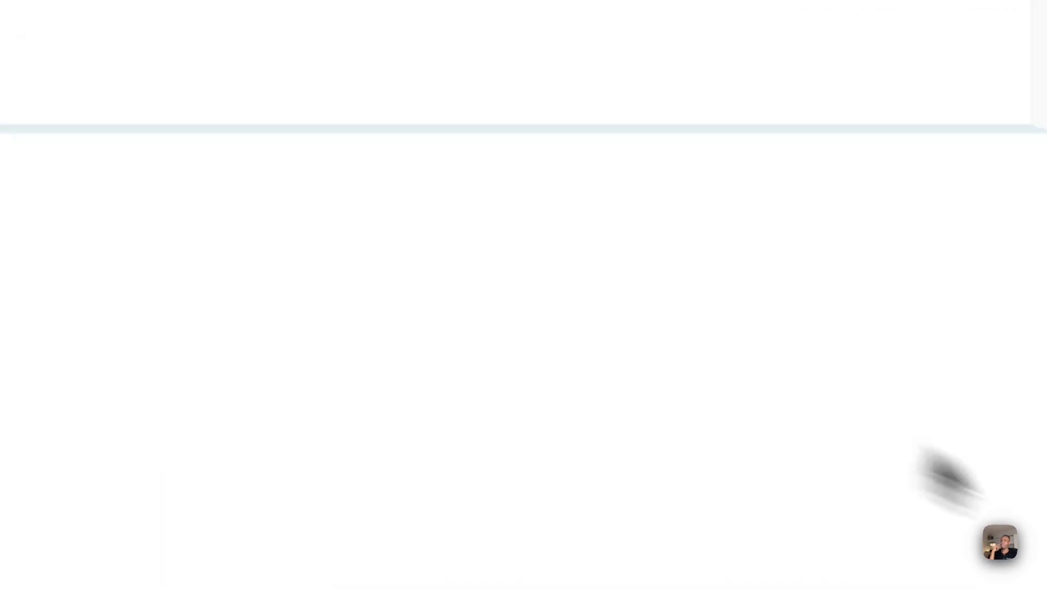
left_click(843, 421)
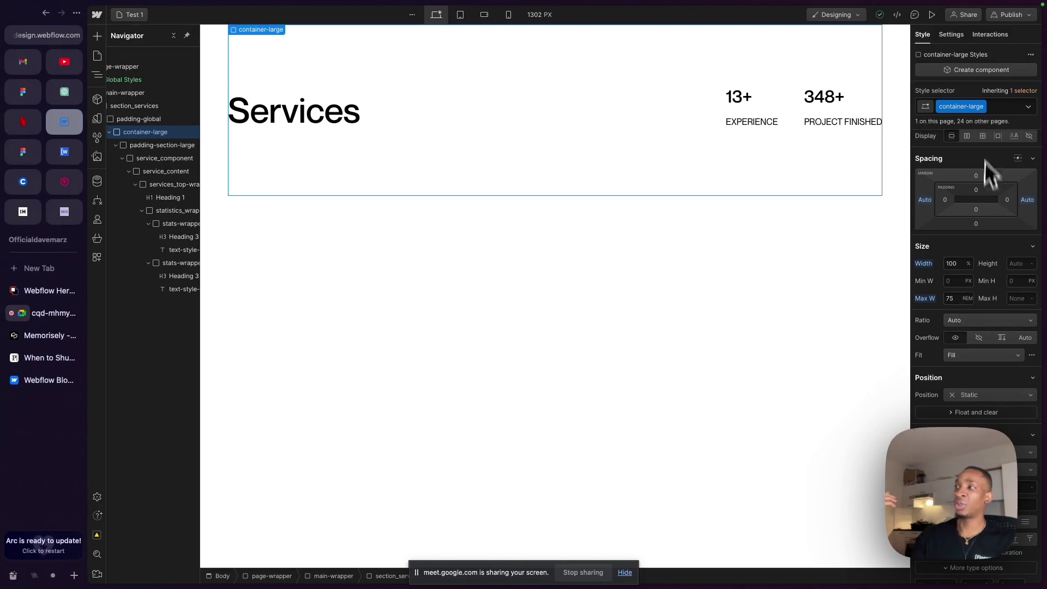
left_click(957, 300)
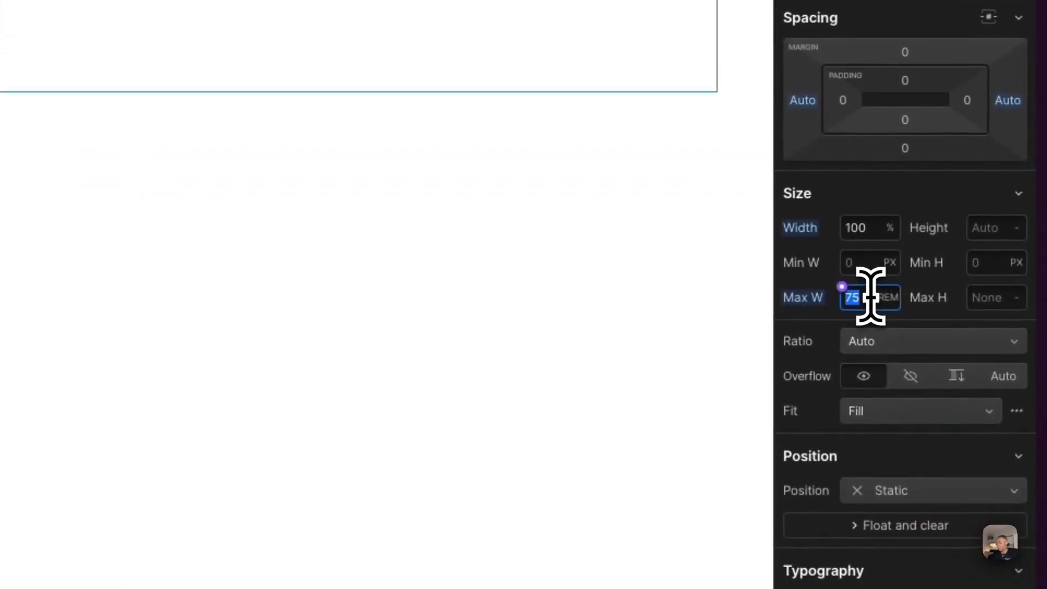
type("50")
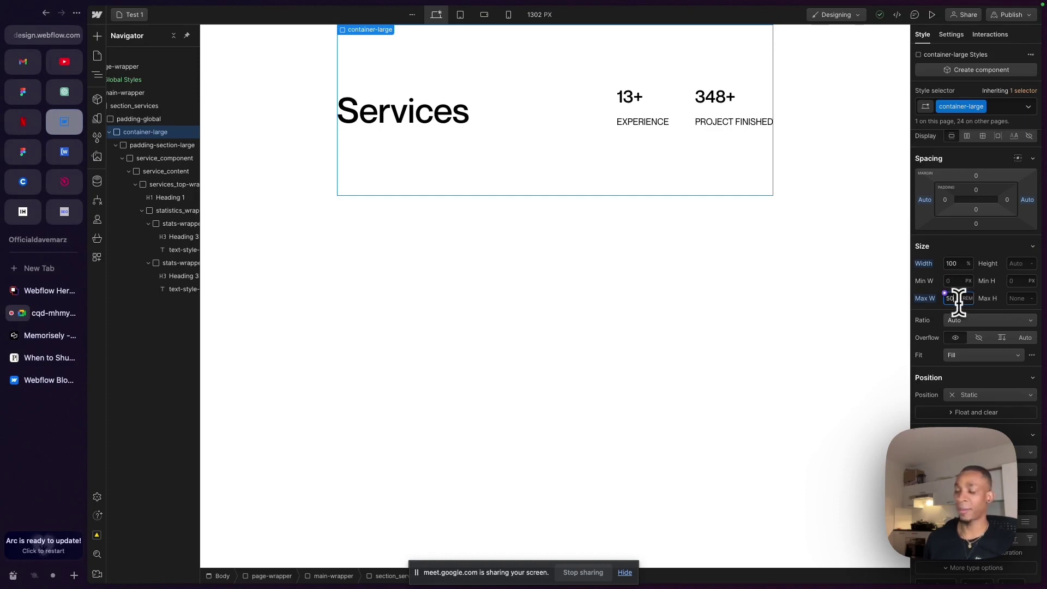
key("BackSpace")
key("BackSpace")
type("6")
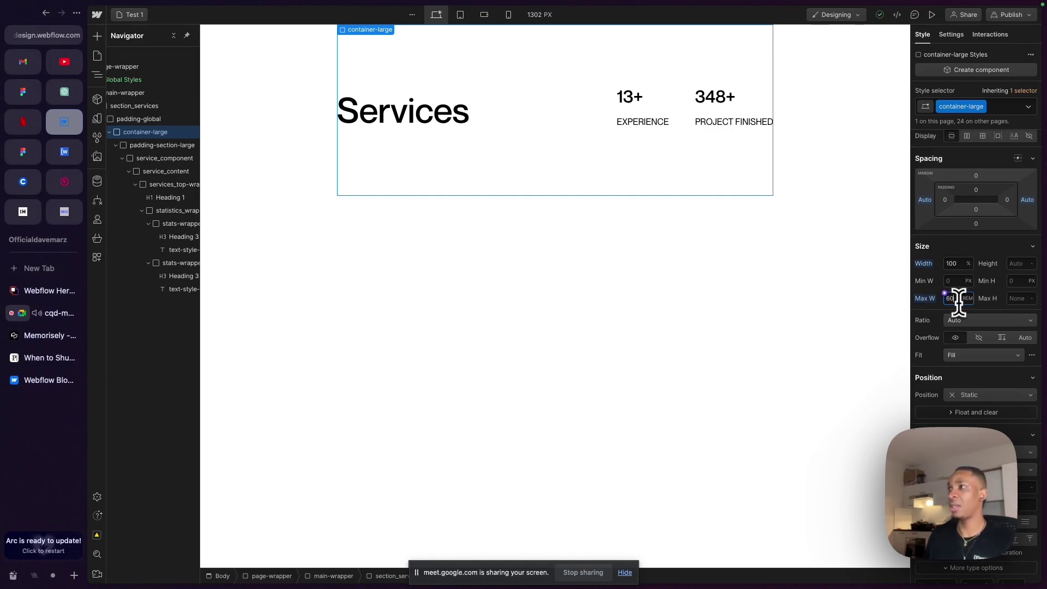
type("0")
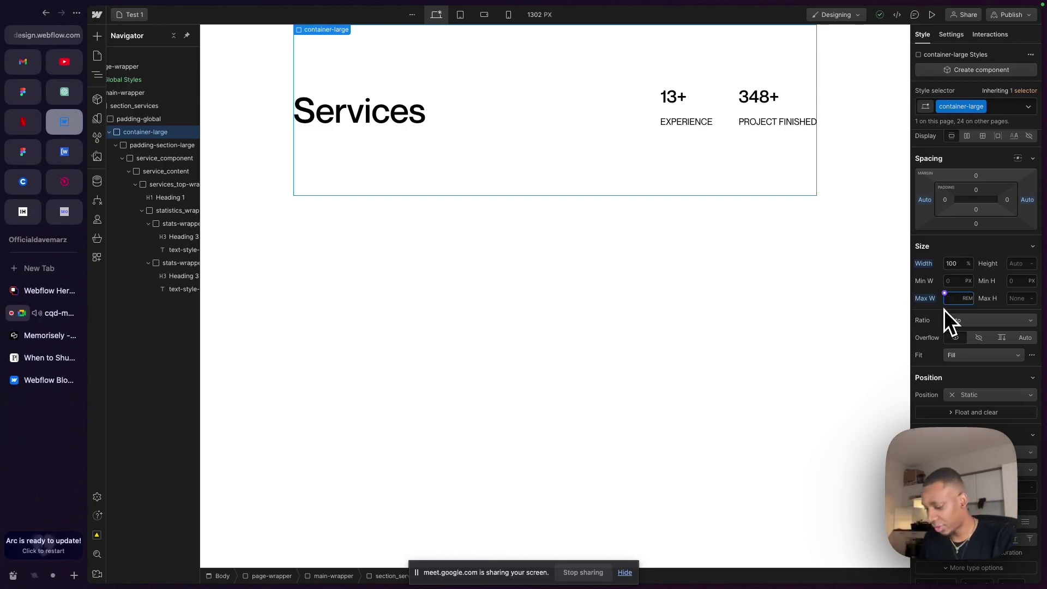
key("Return")
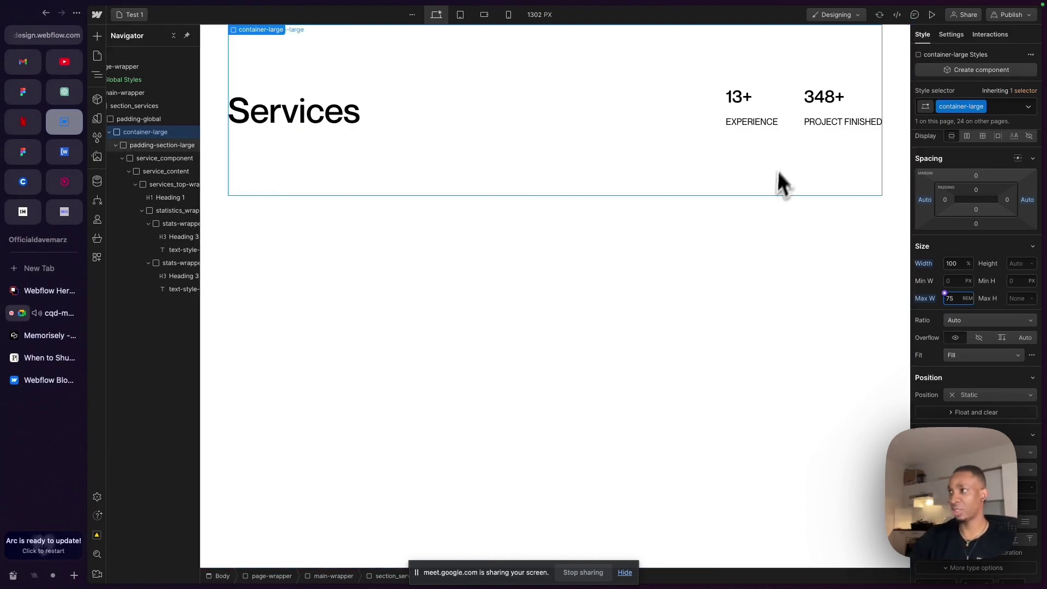
- Select statistics_wrapper and collapse both of its stats-wrapper blocks in the element tree
left_click(796, 119)
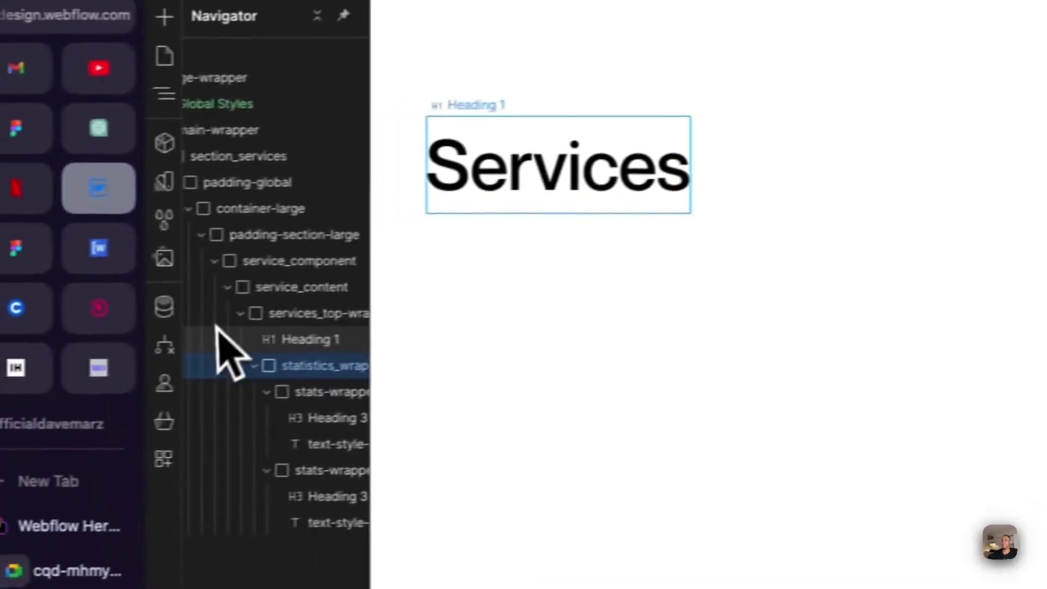
left_click(267, 391)
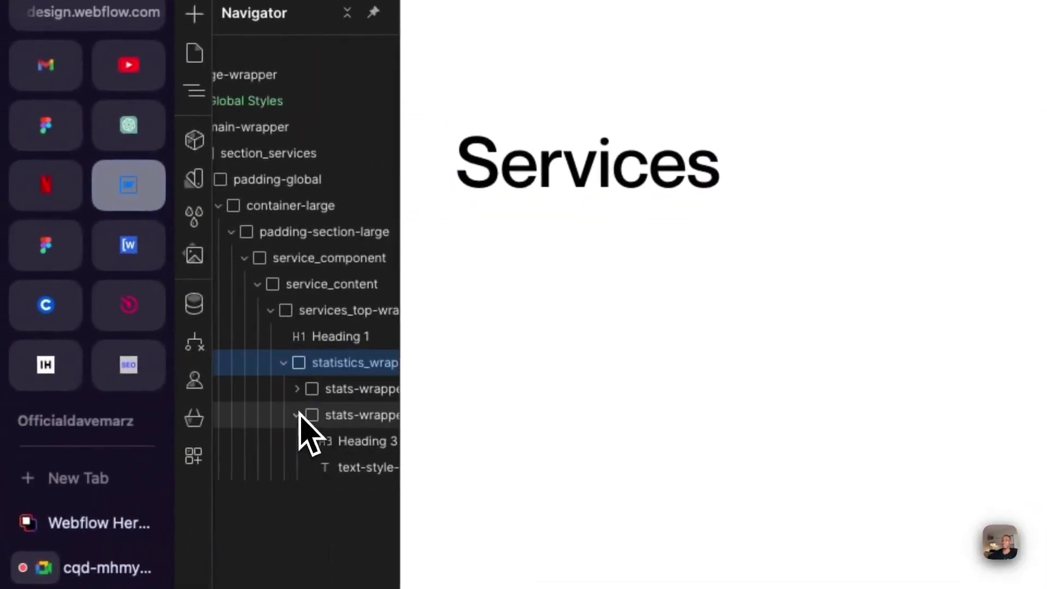
left_click(266, 418)
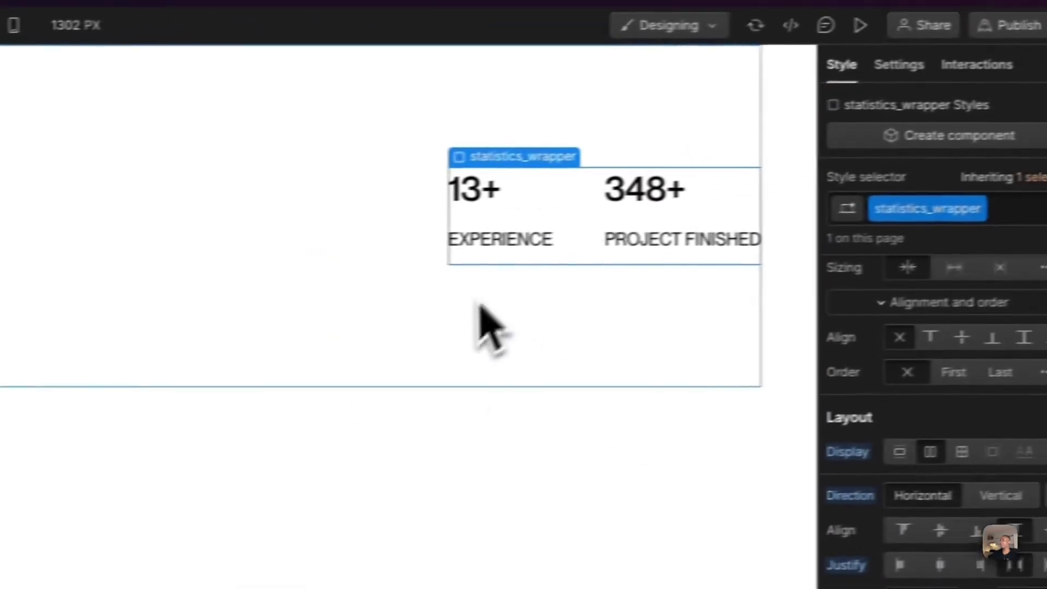
- Preview the Services row and switch to Figma to examine the divider line below the Services heading in the desktop homepage design
left_click(820, 29)
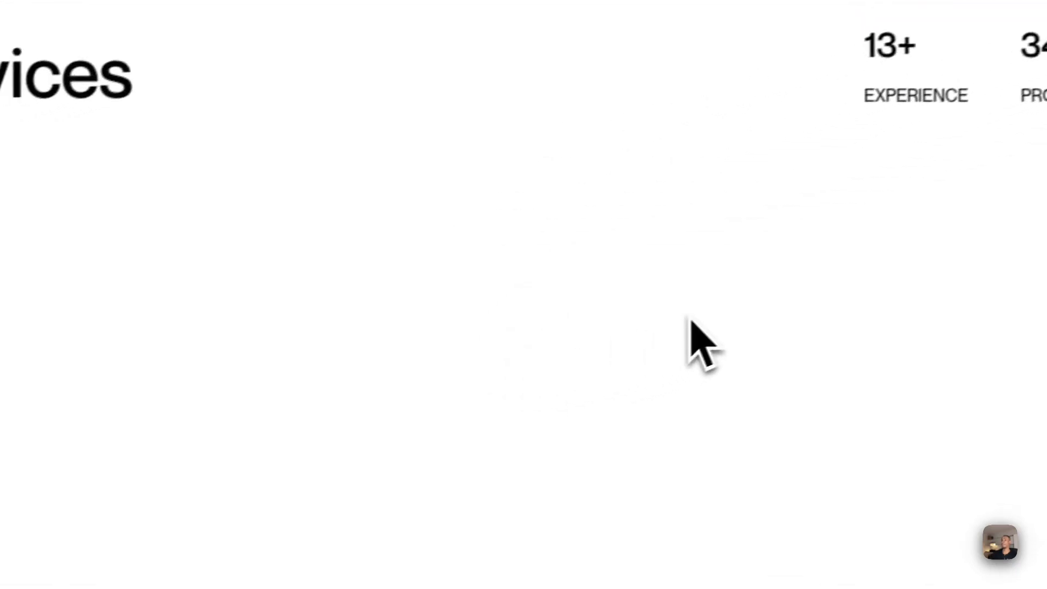
left_click(60, 197)
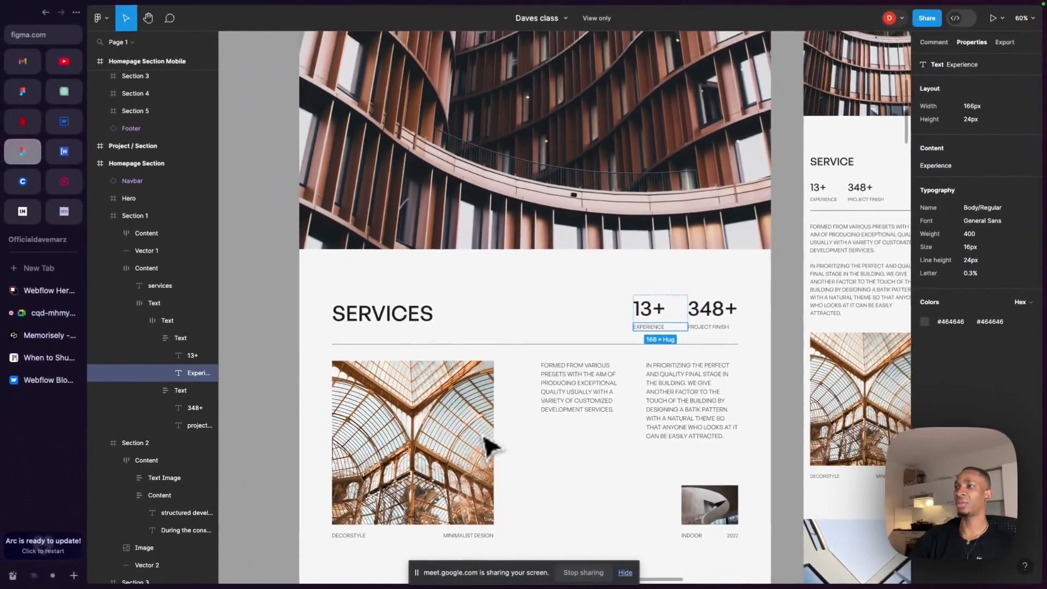
scroll(487, 444, "down", 1)
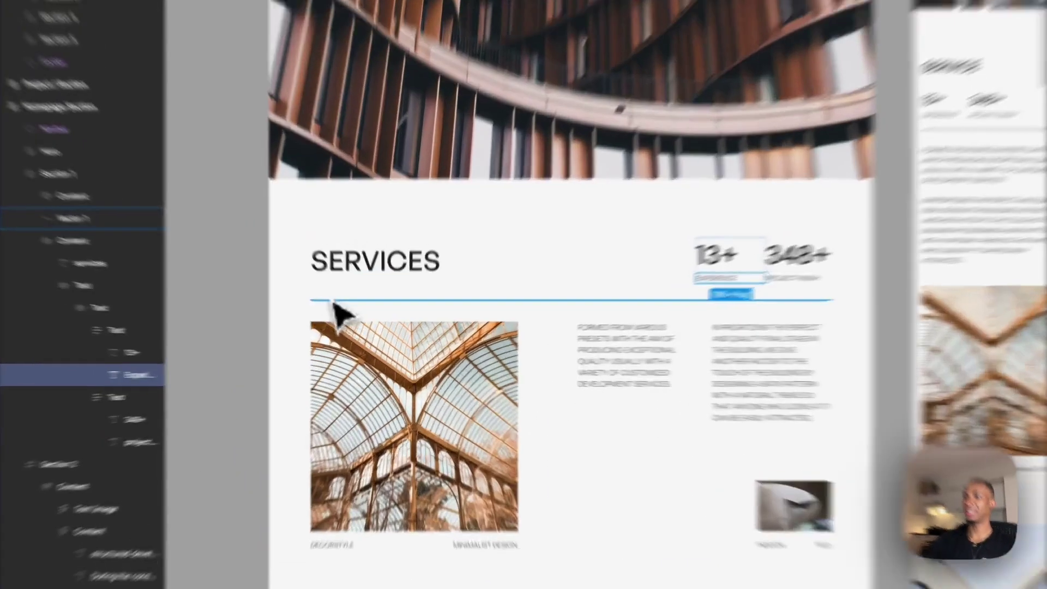
left_click(345, 315)
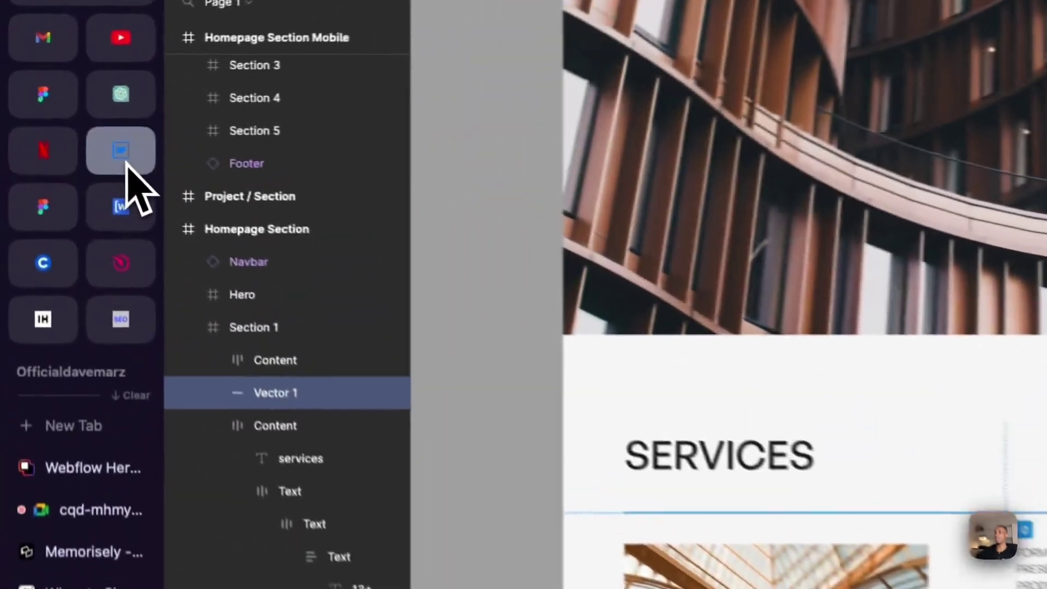
- Switch back to Webflow and preview the Services row at the tablet, mobile landscape and mobile portrait breakpoints, resizing the canvas to test its responsiveness
left_click(65, 126)
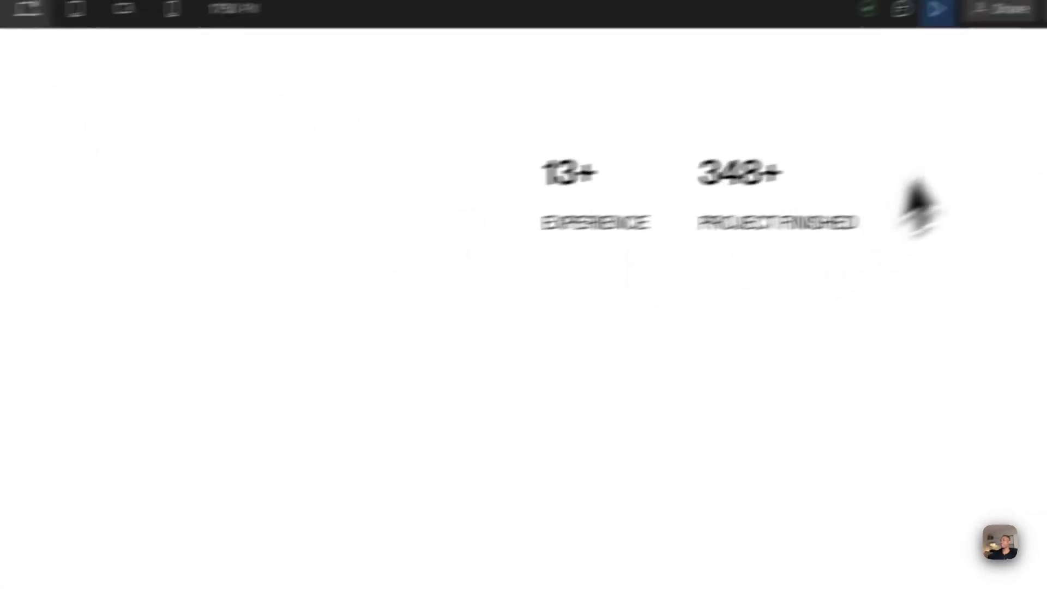
left_click(75, 8)
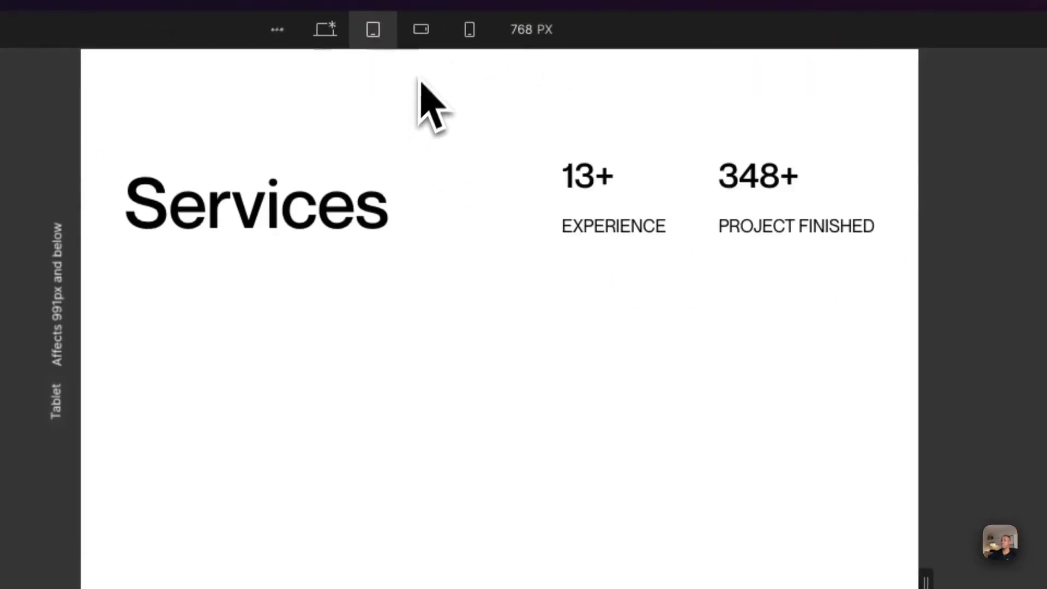
left_click(421, 30)
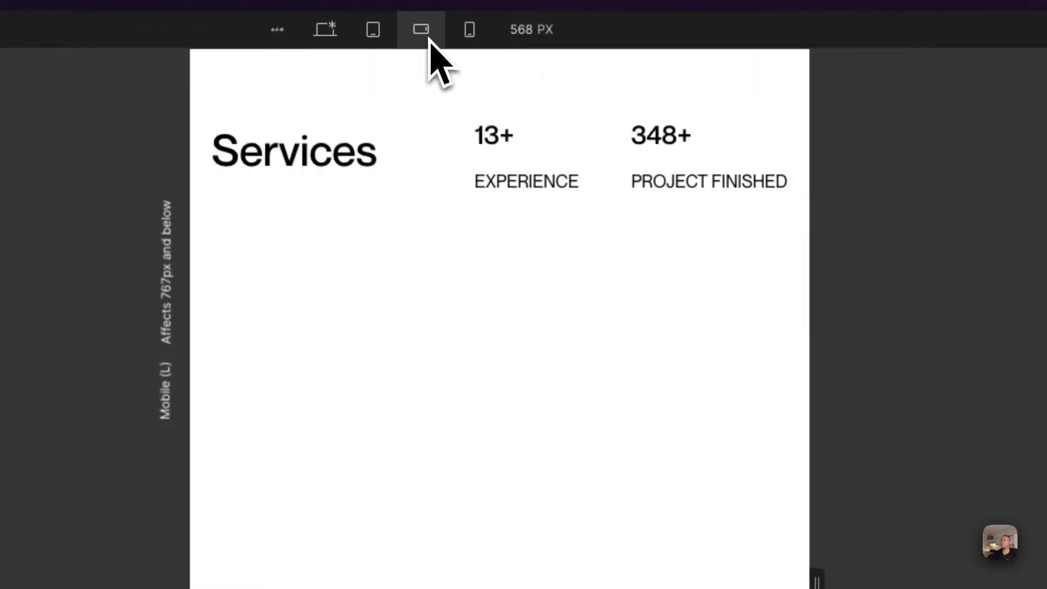
left_click(470, 30)
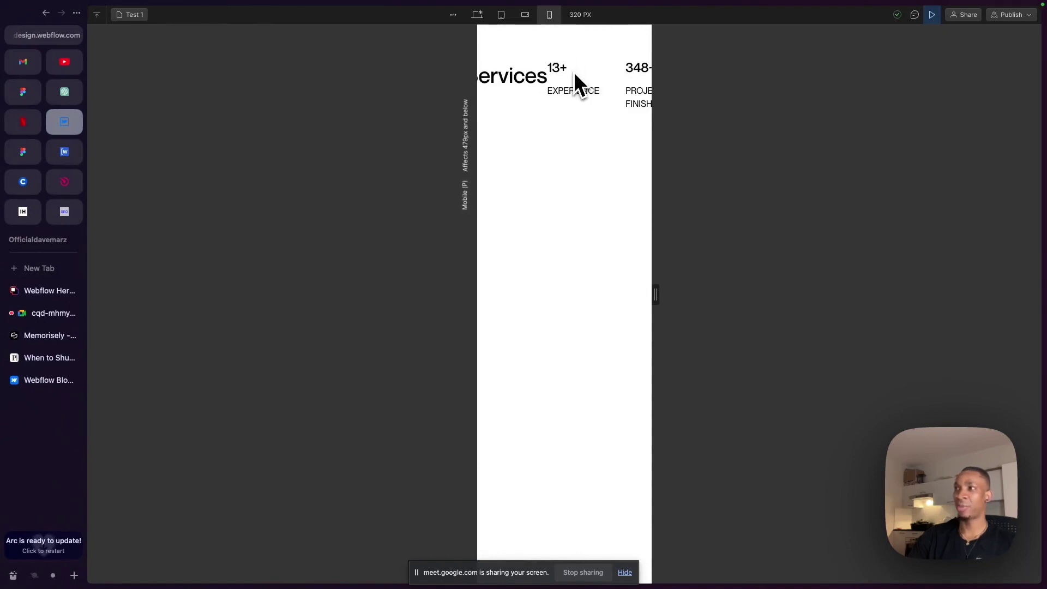
left_click(525, 15)
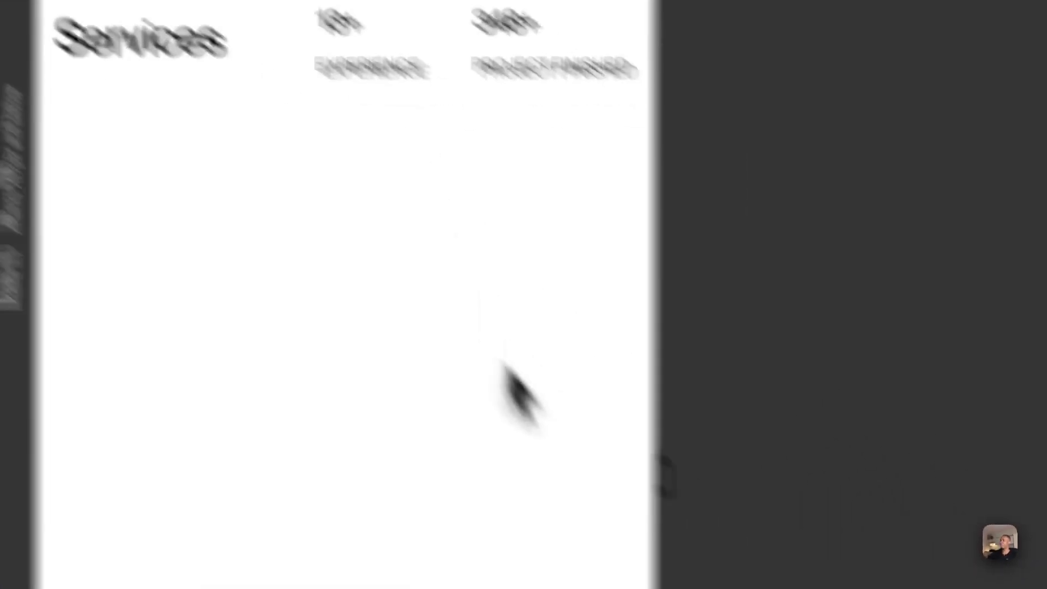
left_click_drag(436, 346, 739, 299)
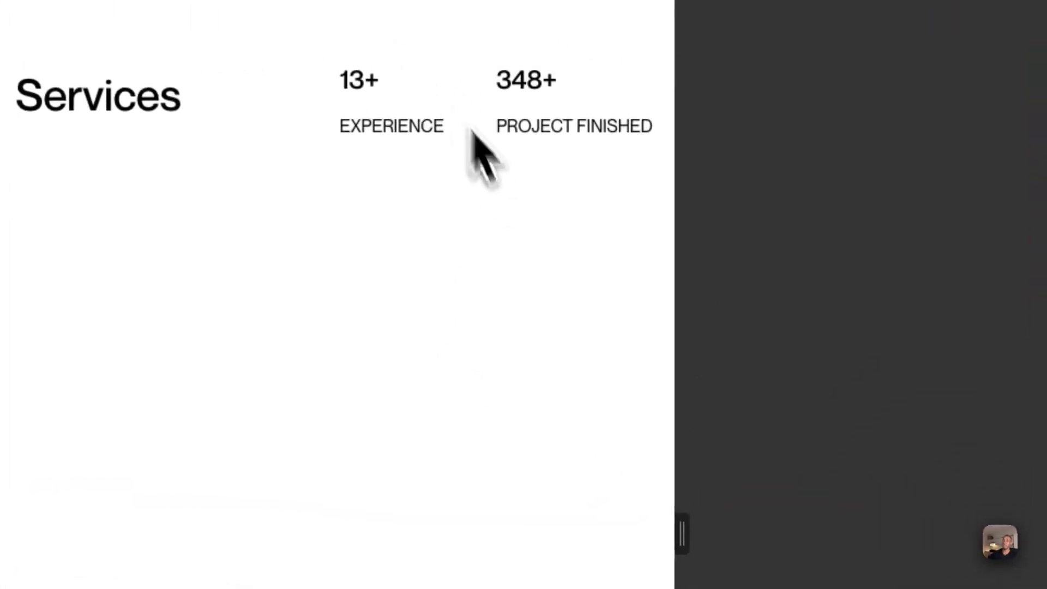
left_click_drag(682, 535, 1033, 478)
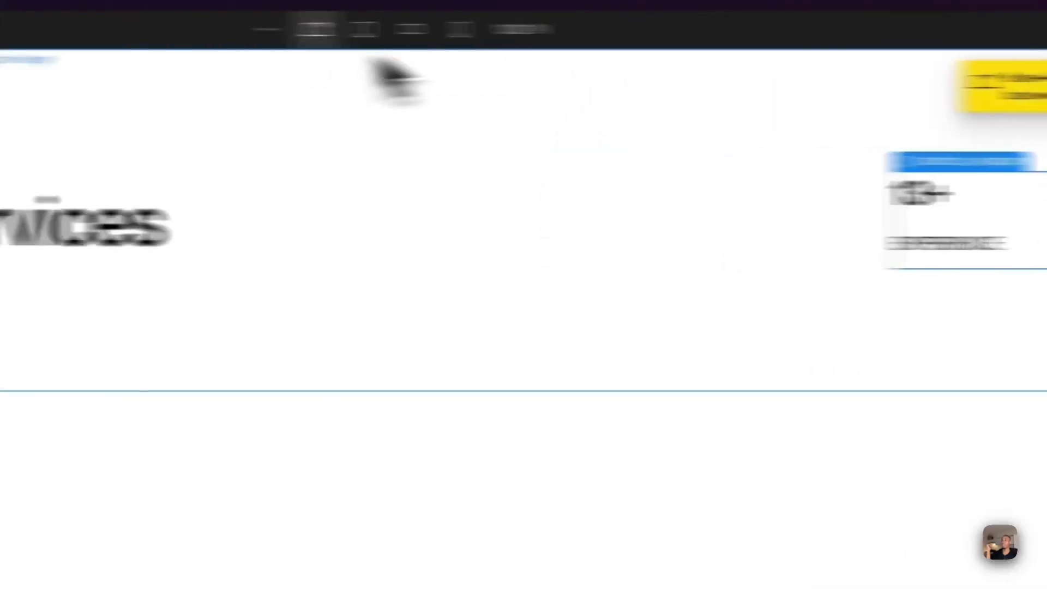
- Check the statistics_wrapper layout at the tablet and mobile landscape breakpoints, and compare it with Section 1 of the mobile homepage in Figma
left_click(364, 29)
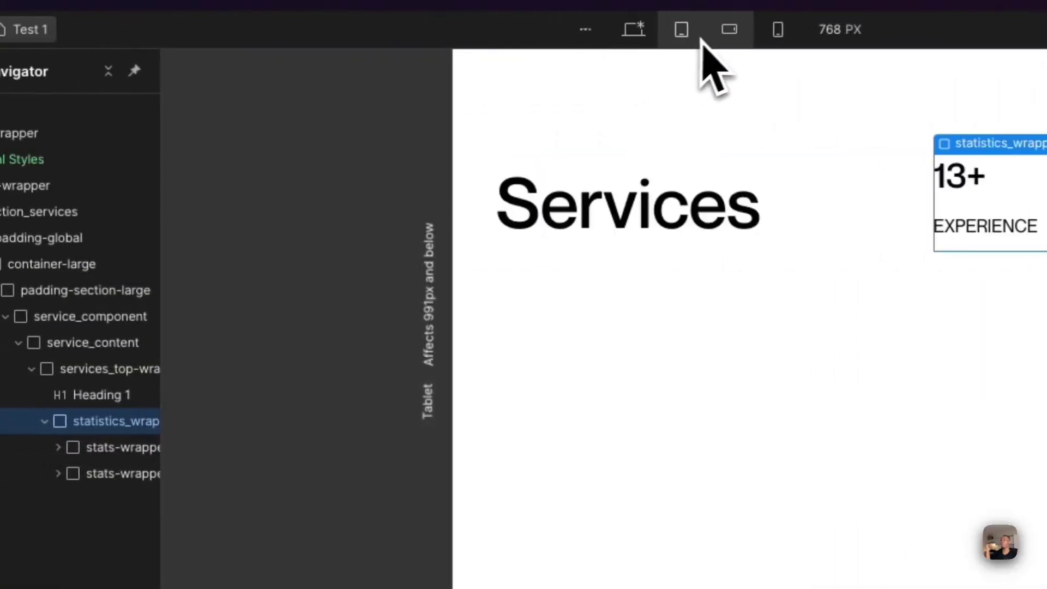
left_click(410, 29)
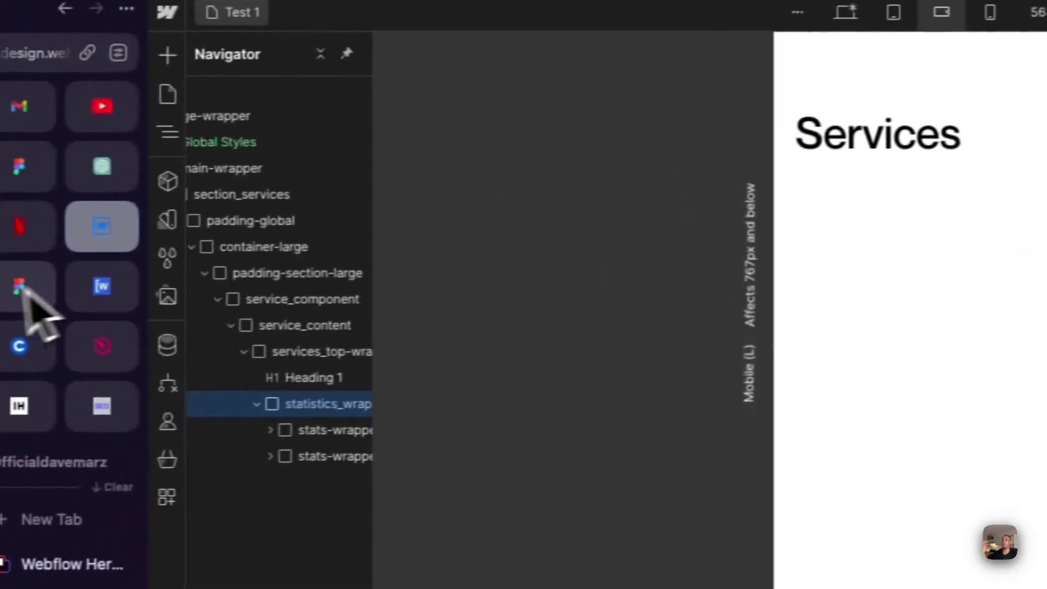
left_click(22, 289)
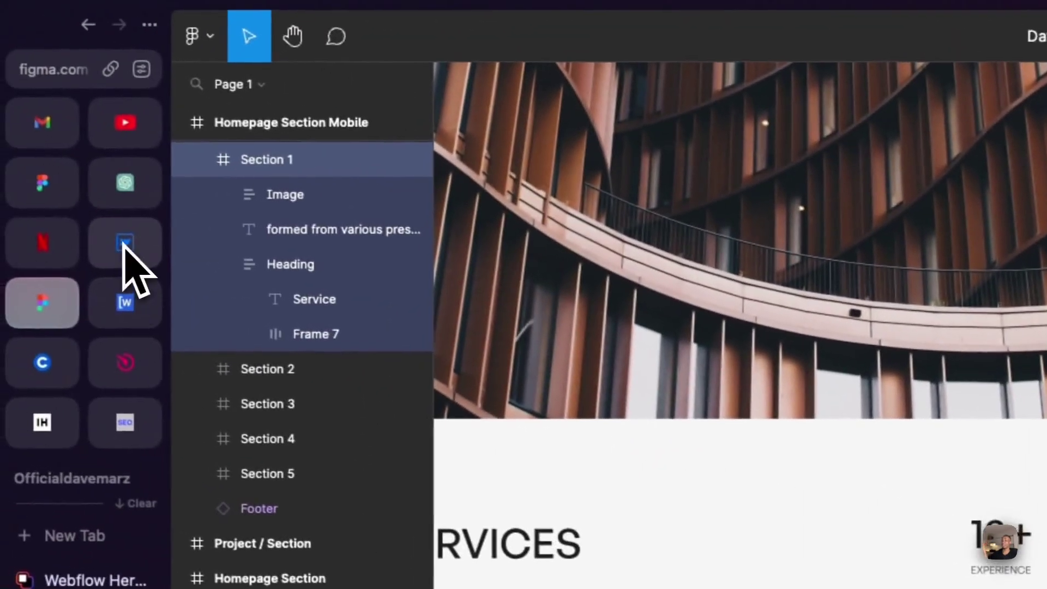
- Switch back to Webflow, select services_top-wrapper and check its layout at the desktop, tablet and mobile landscape breakpoints
left_click(129, 244)
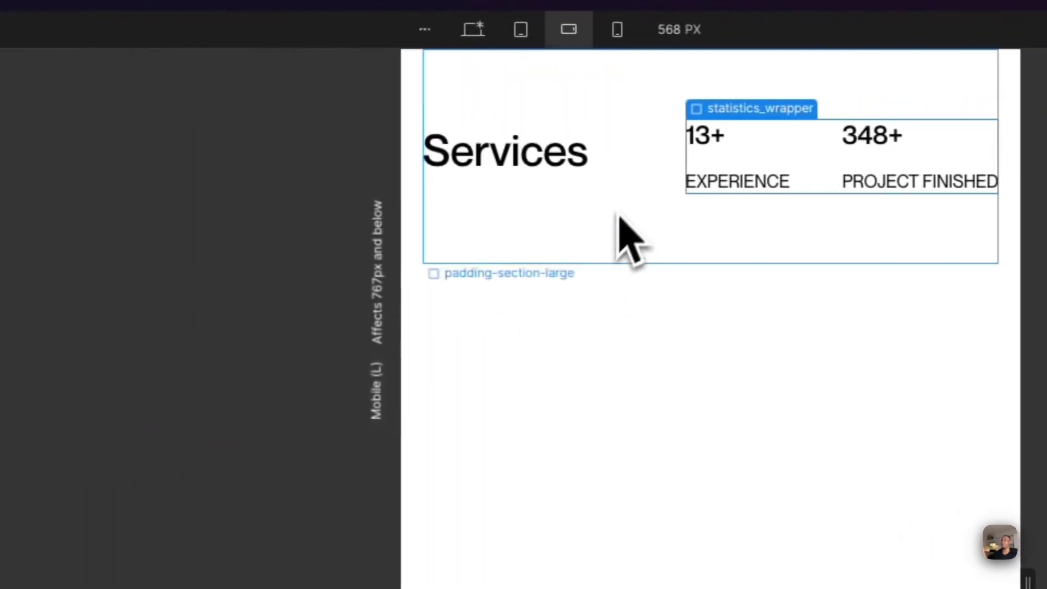
left_click(641, 177)
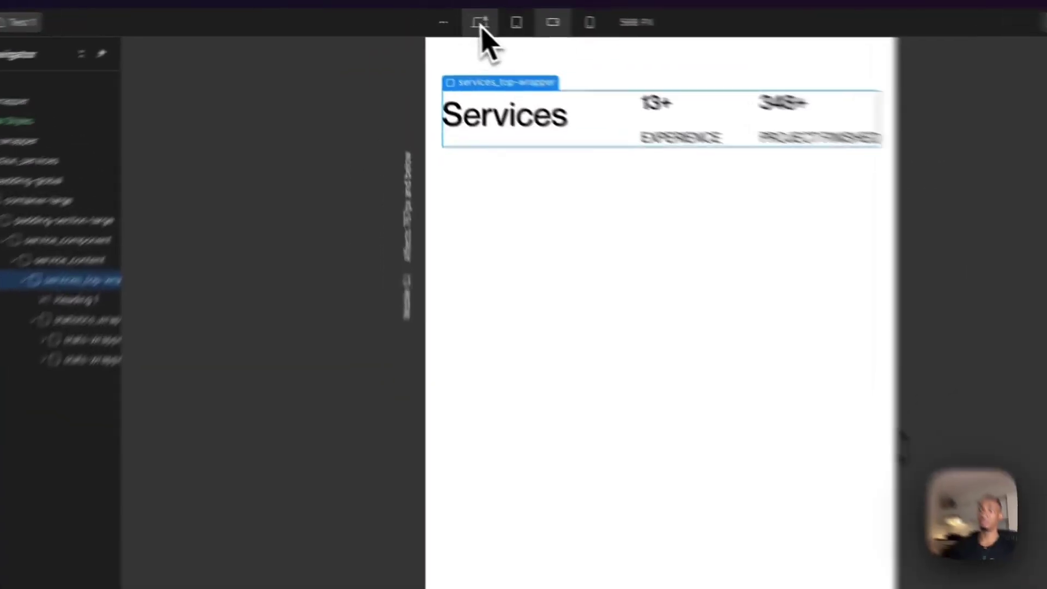
left_click(436, 15)
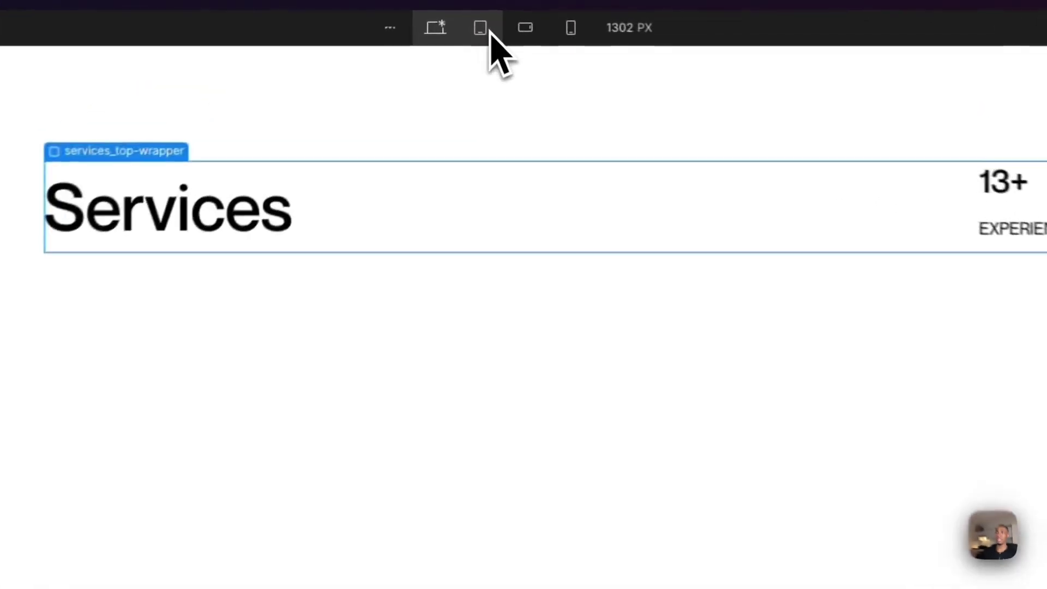
left_click(462, 17)
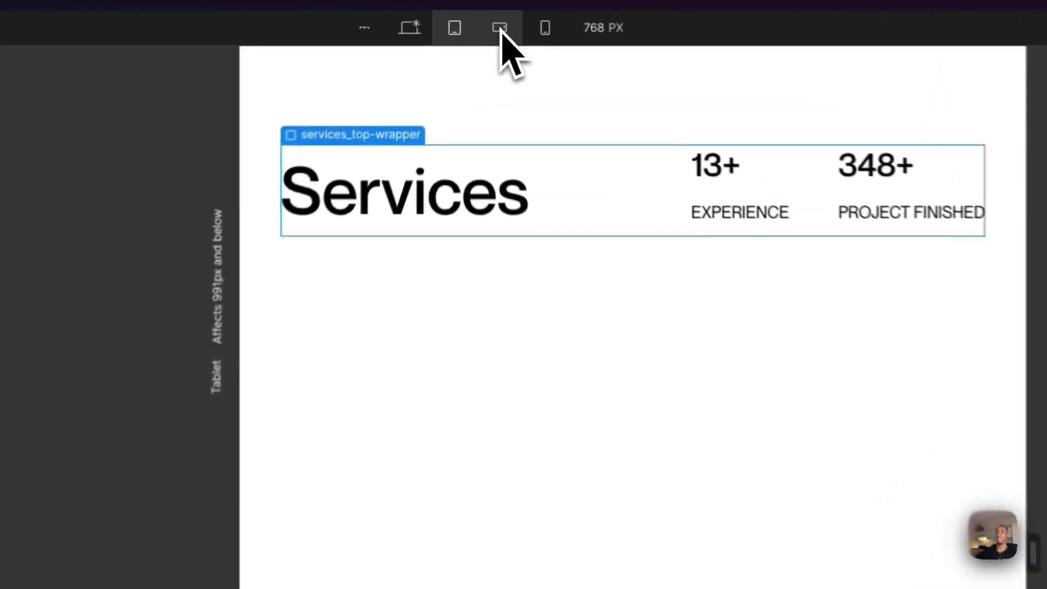
left_click(485, 14)
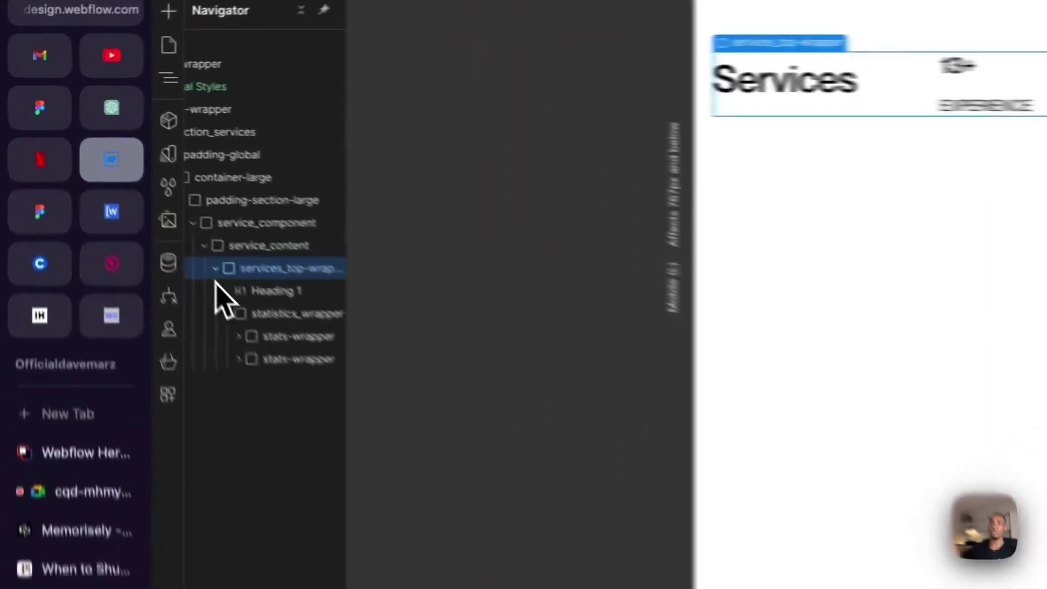
- Set the layout direction of services_top-wrapper to vertical at the mobile landscape breakpoint
left_click(135, 185)
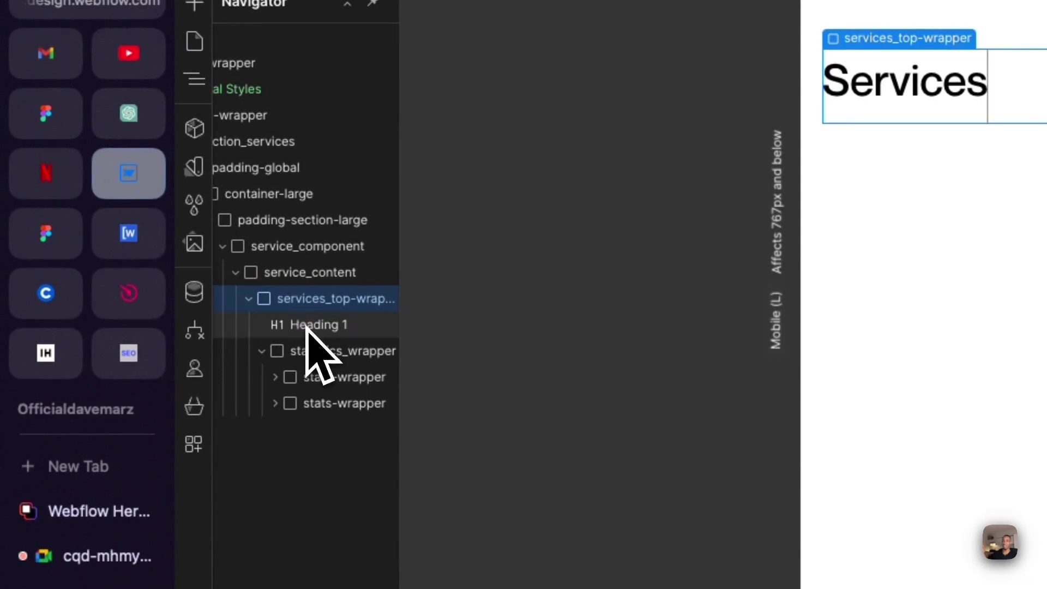
left_click(307, 325)
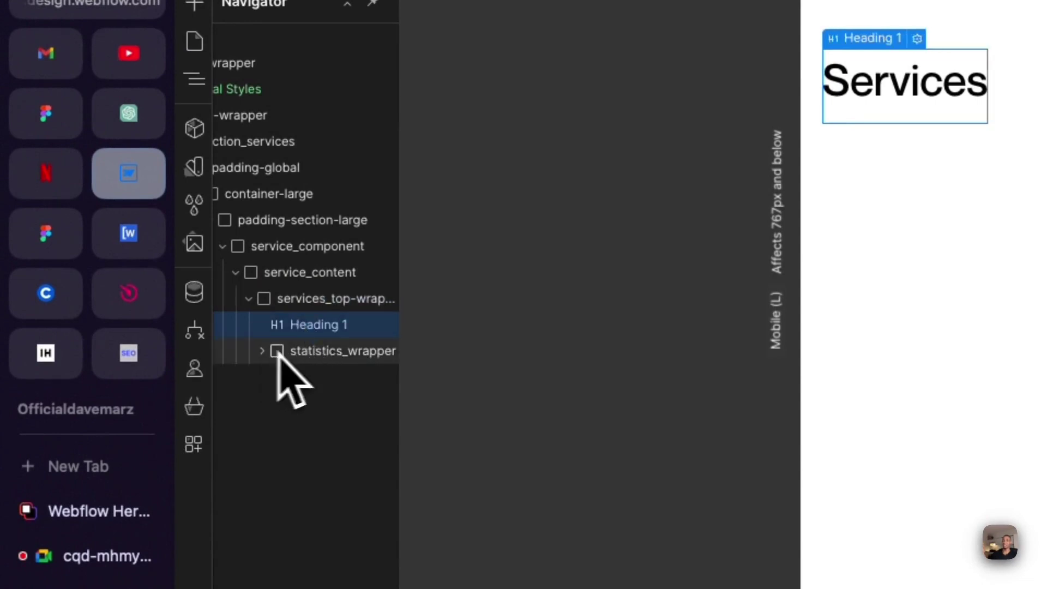
left_click(318, 352)
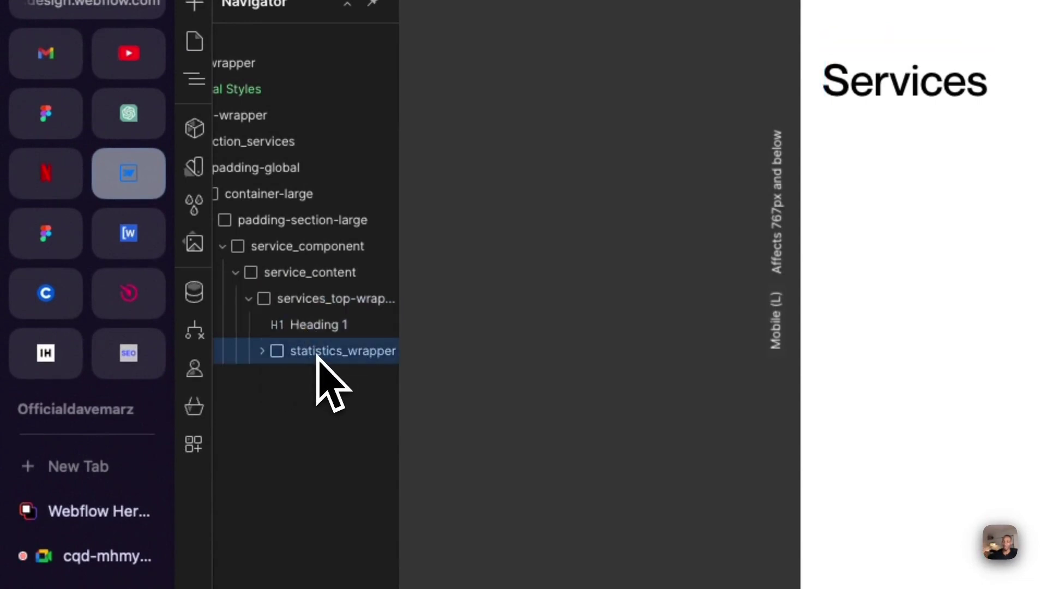
left_click(315, 305)
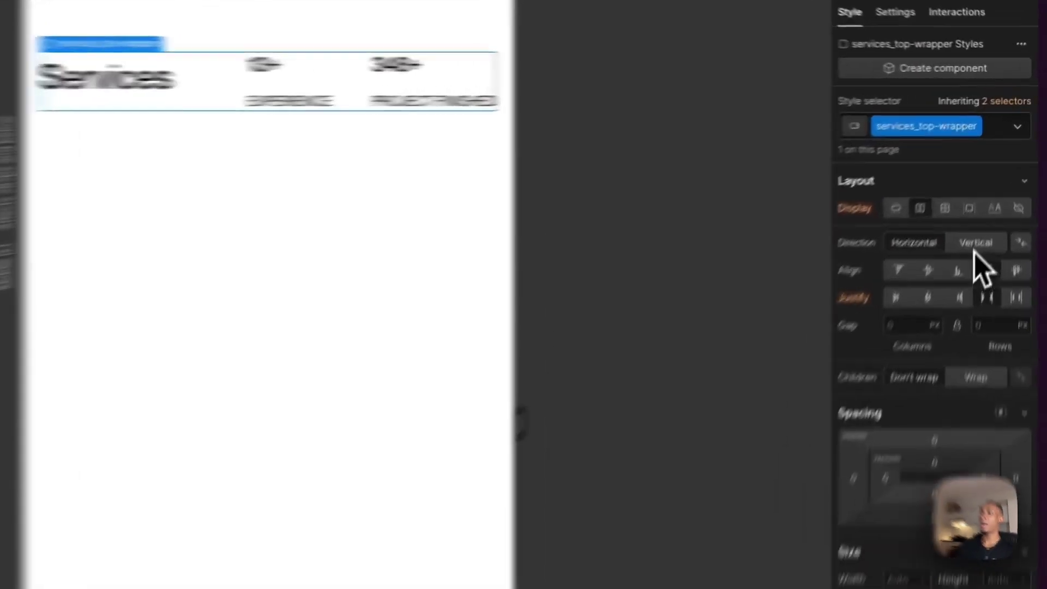
left_click(1001, 183)
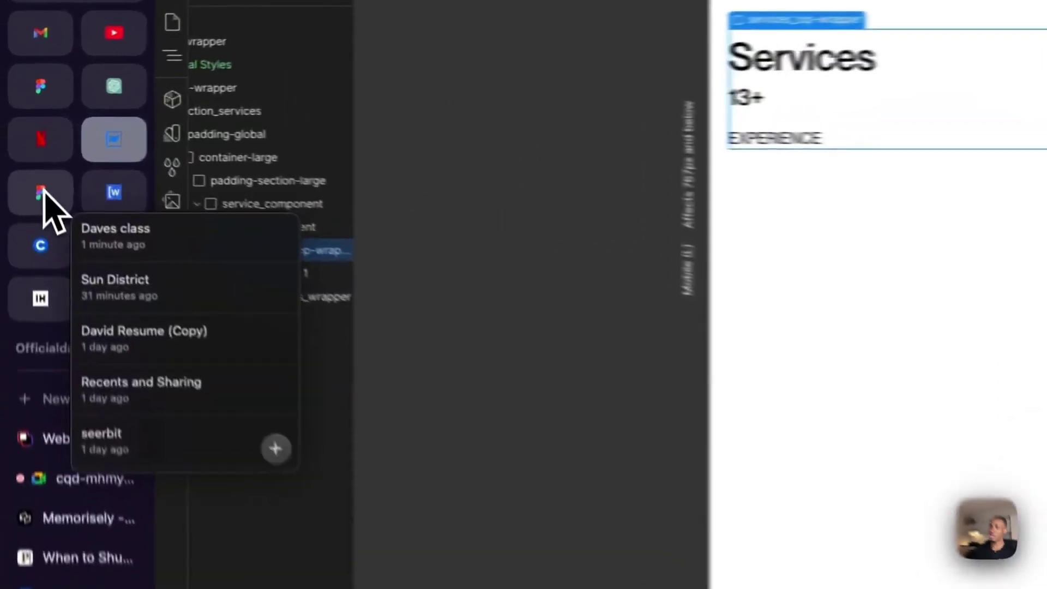
- Check the mobile Heading group in Figma, and set the justification of statistics_wrapper to start in Webflow to match it
left_click(23, 151)
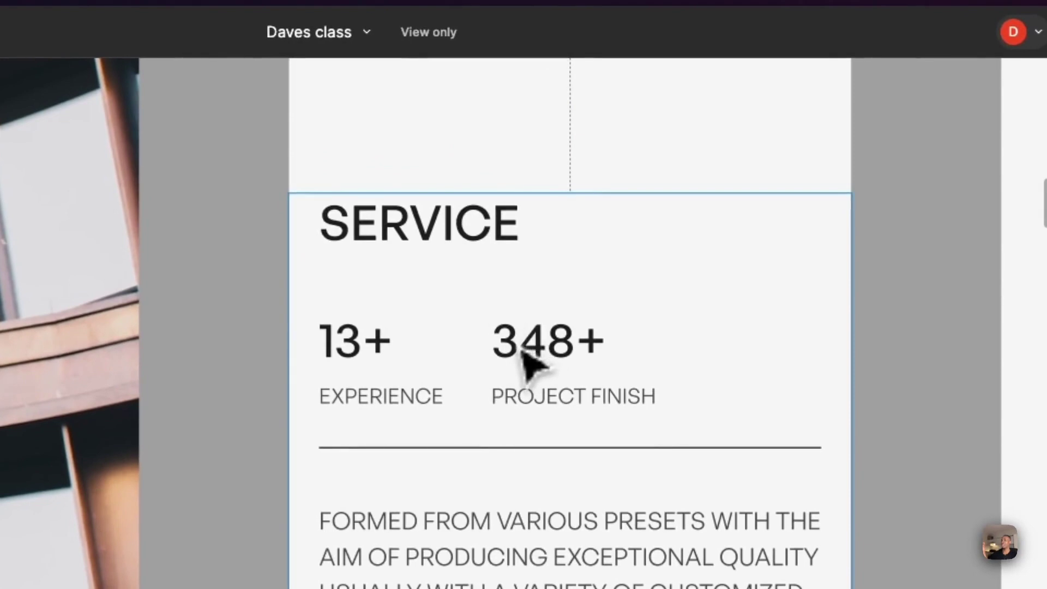
left_click(497, 353)
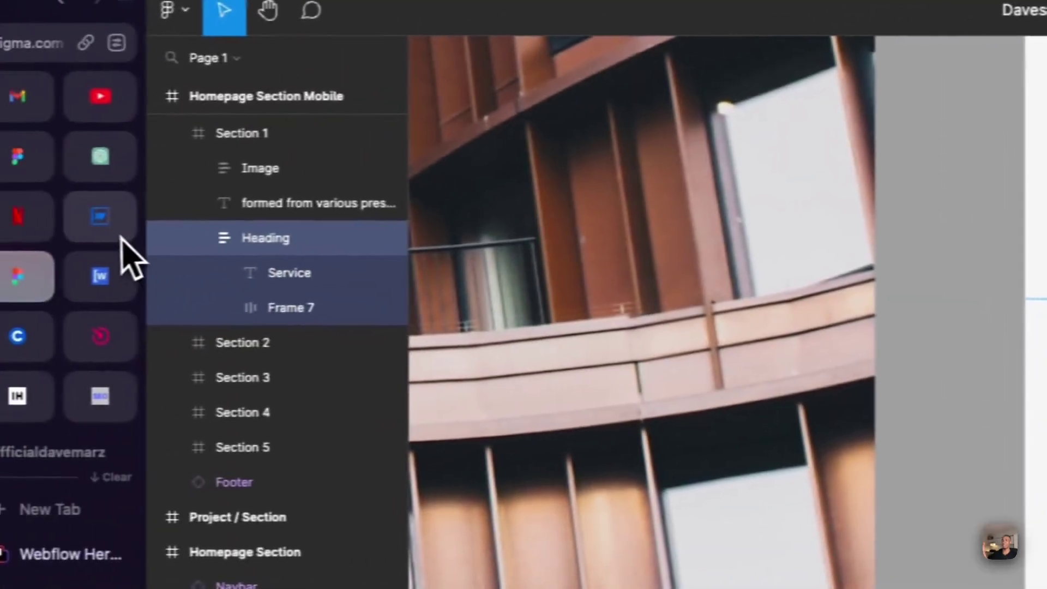
left_click(119, 246)
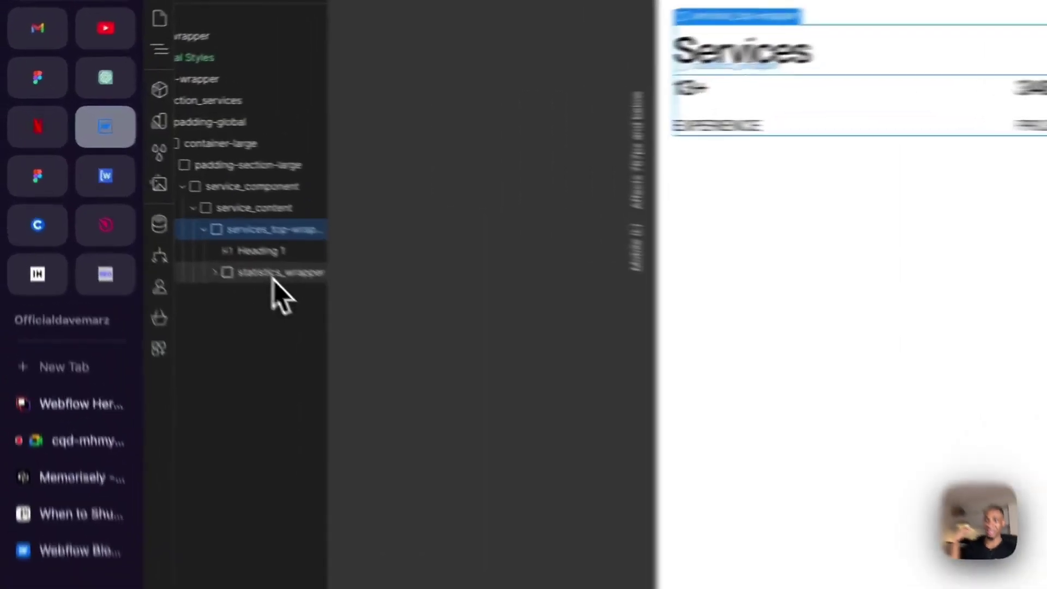
left_click(164, 212)
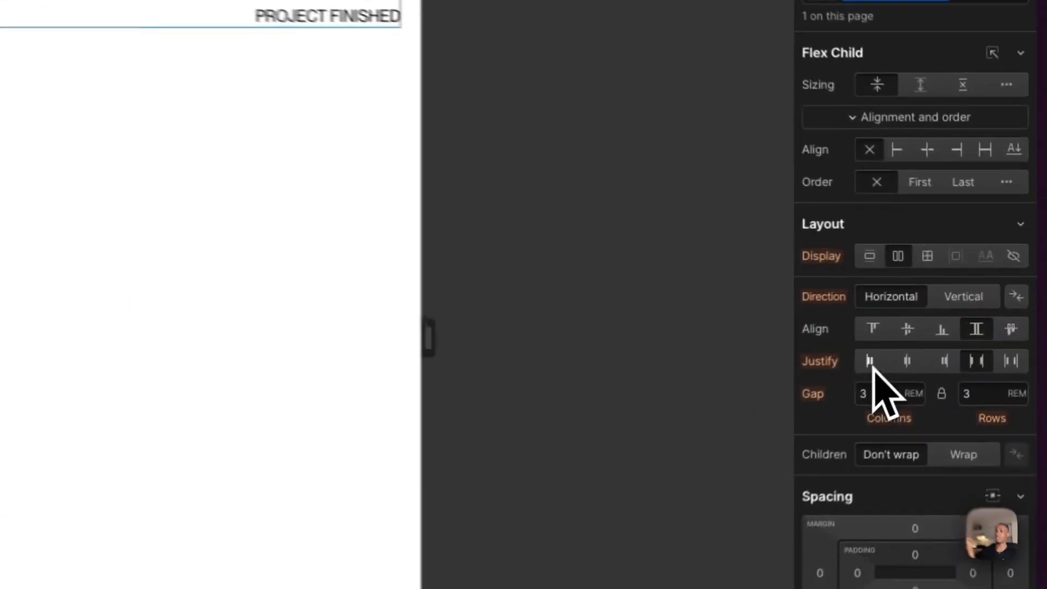
left_click(952, 309)
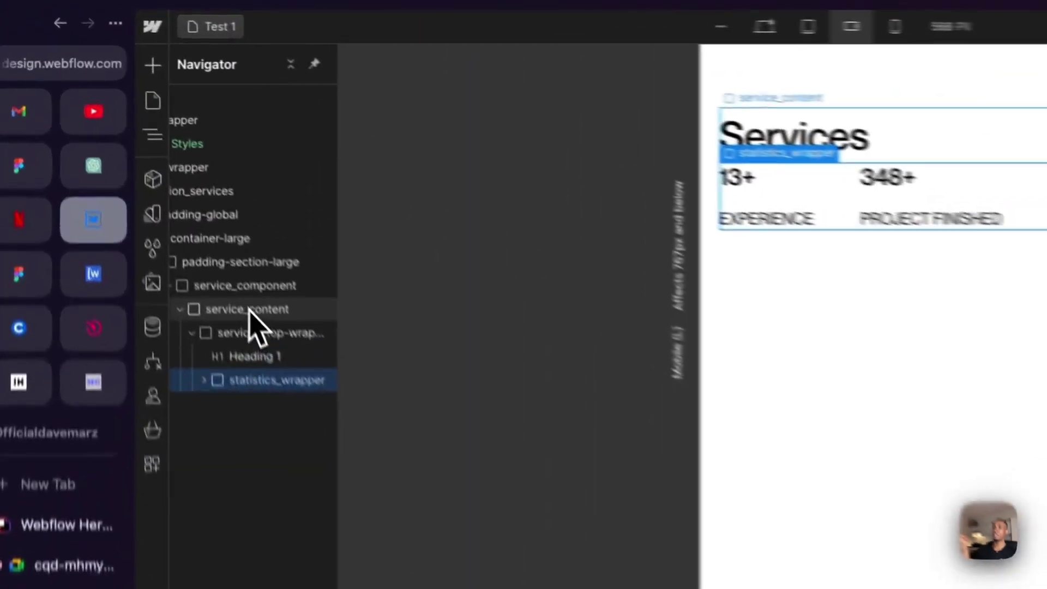
- Try a 2 rem row gap on services_top-wrapper at the mobile landscape breakpoint, and settle on 1 rem
left_click(147, 172)
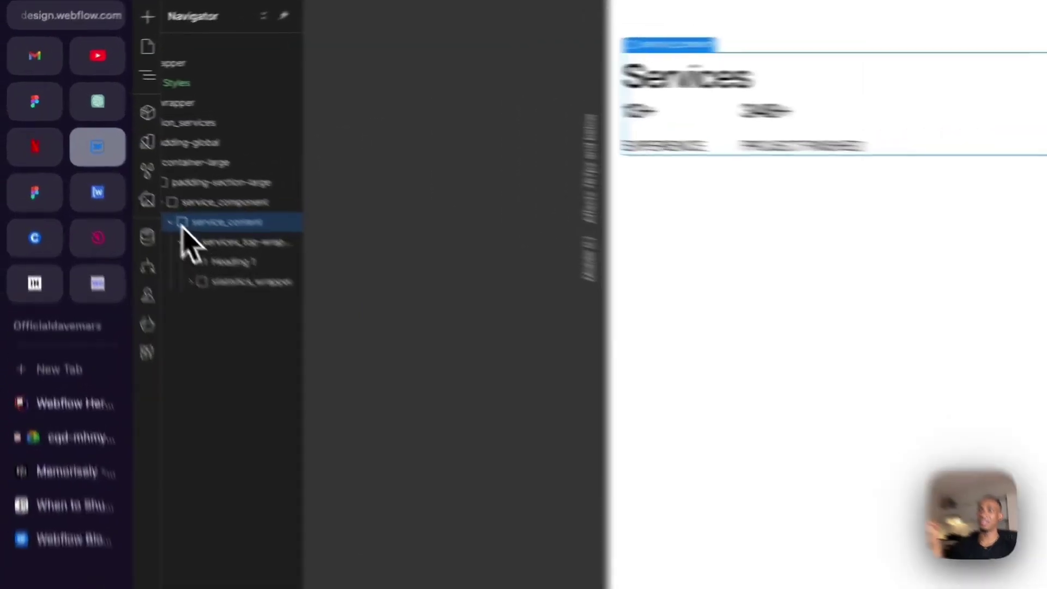
left_click(113, 172)
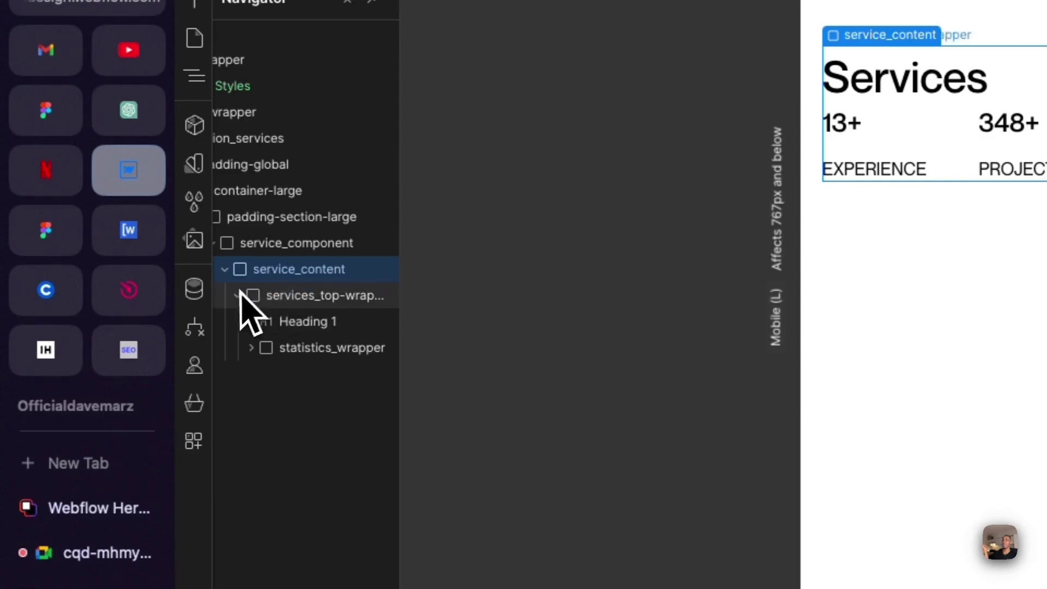
left_click(266, 297)
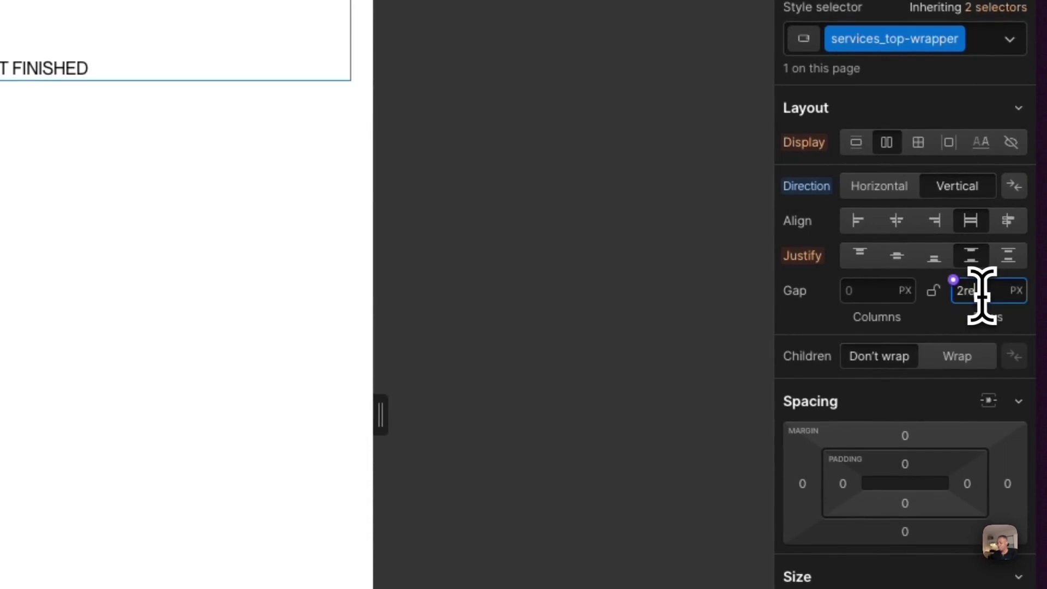
type("m")
key("Return")
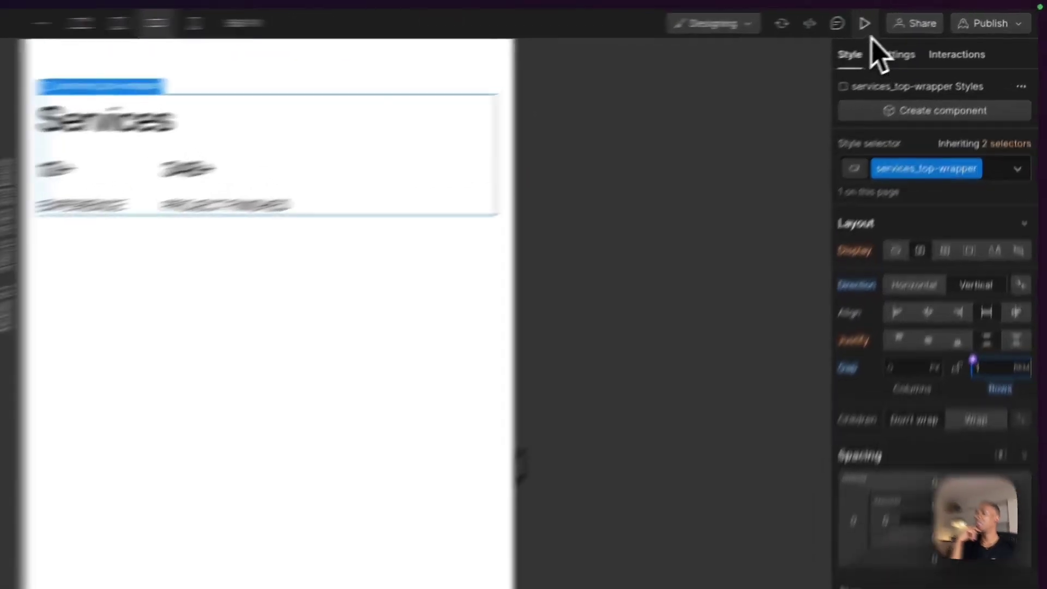
- Preview the Services row and resize the canvas between mobile and wider widths to examine the heading and statistics layout
left_click(932, 14)
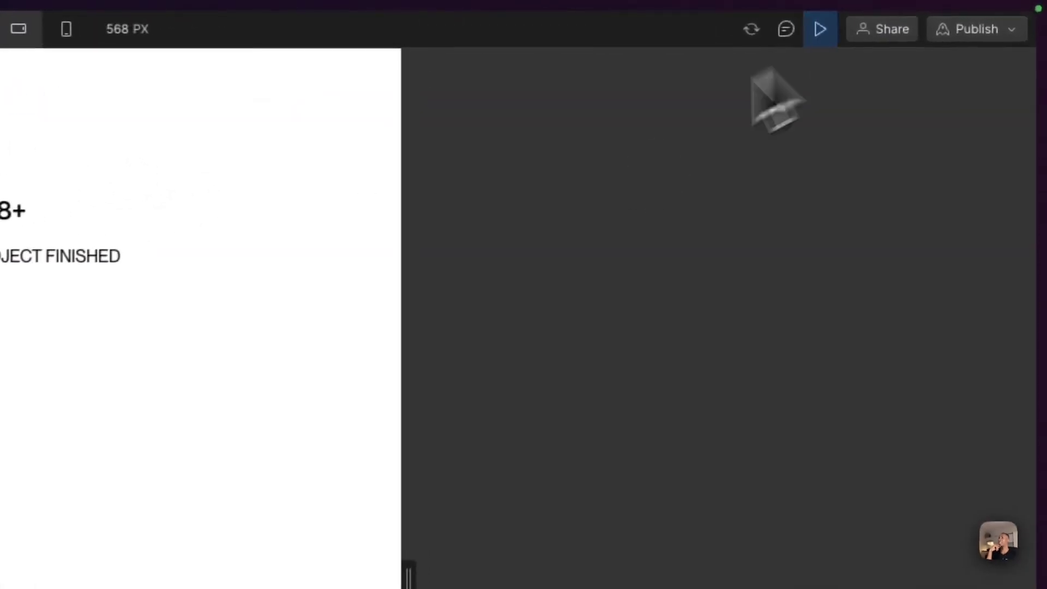
left_click_drag(550, 497, 381, 470)
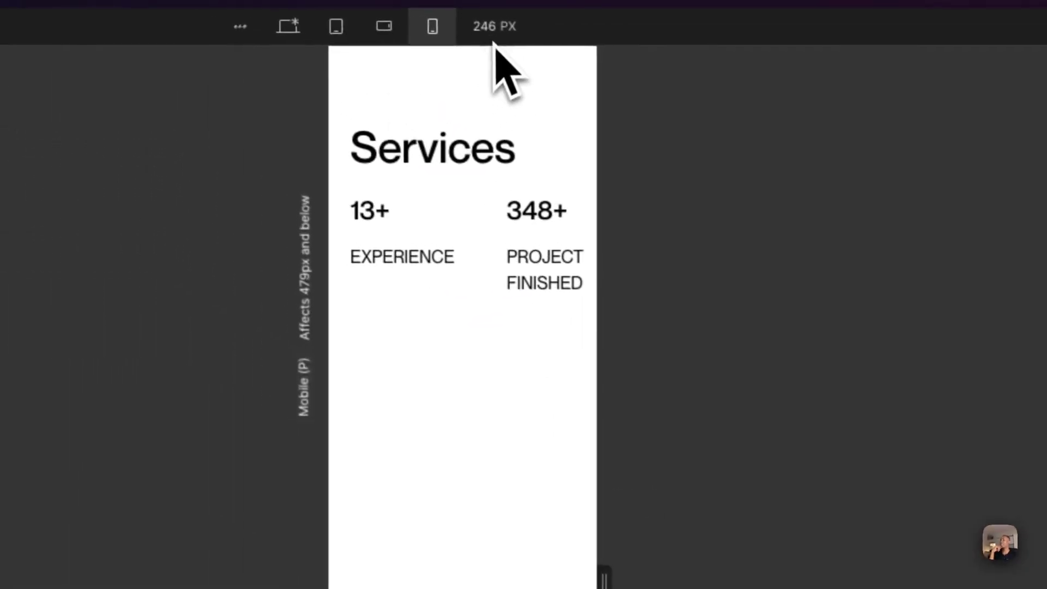
left_click_drag(584, 497, 647, 493)
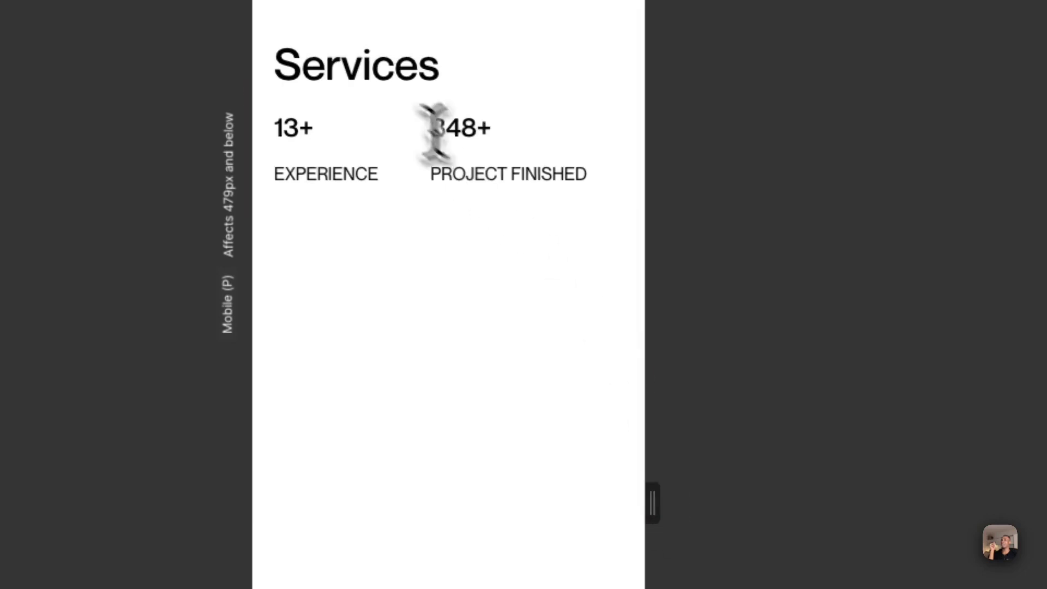
left_click_drag(301, 71, 468, 207)
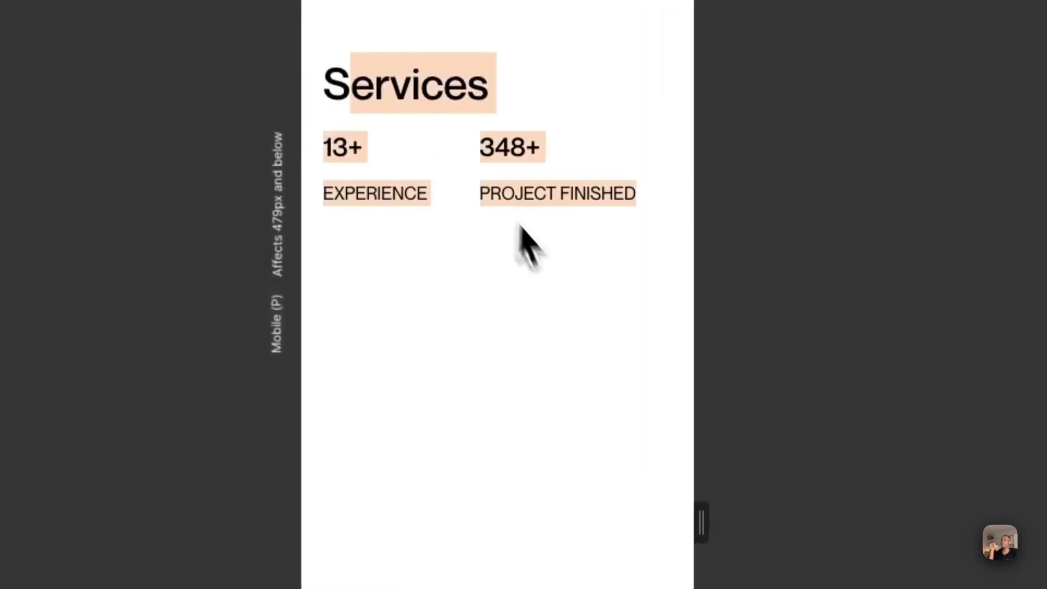
left_click(706, 507)
left_click_drag(697, 500, 704, 500)
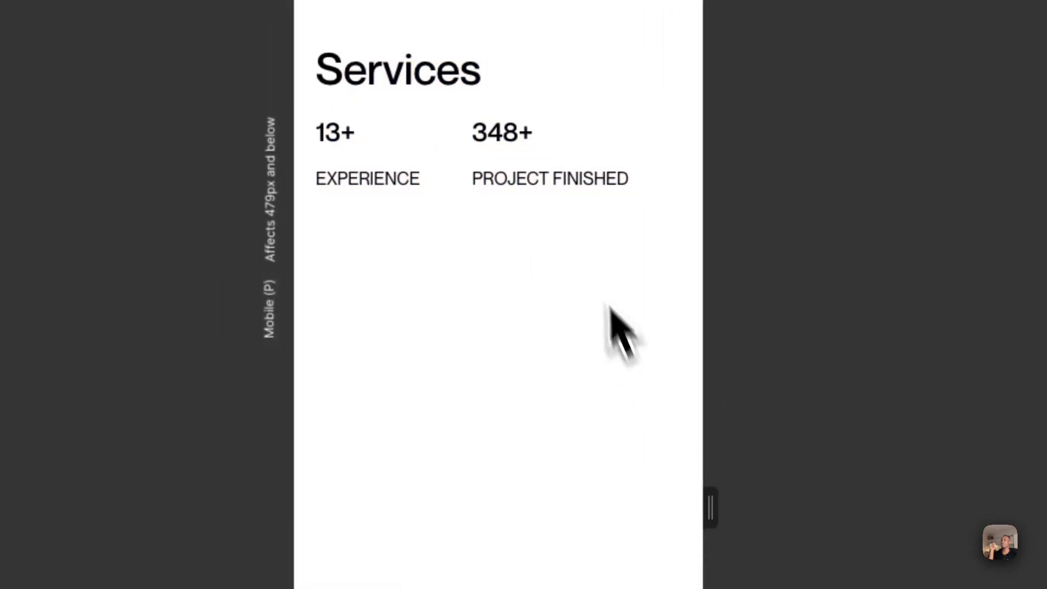
left_click_drag(646, 188, 302, 51)
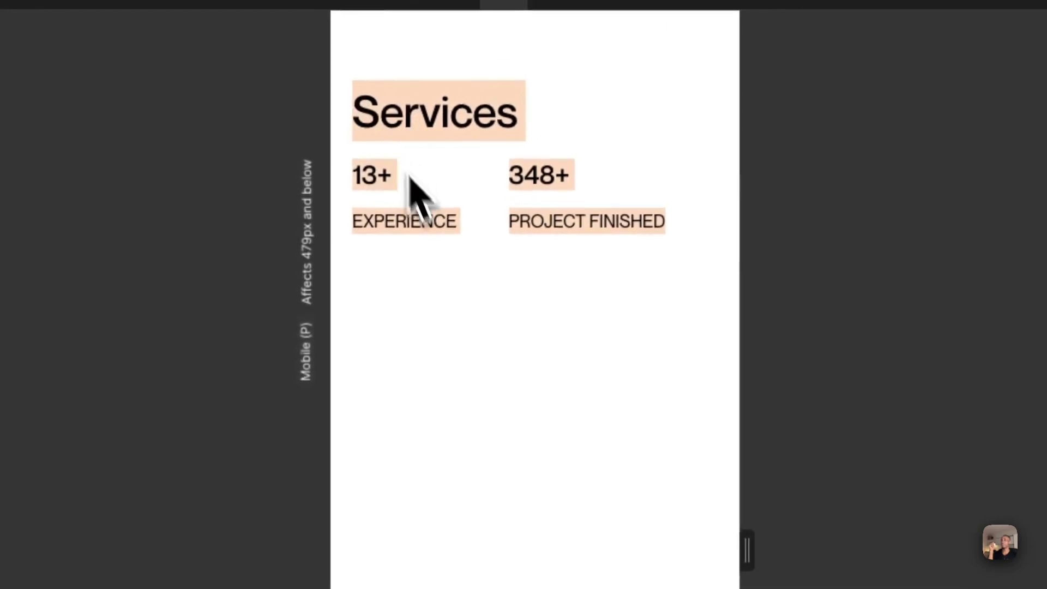
left_click(432, 251)
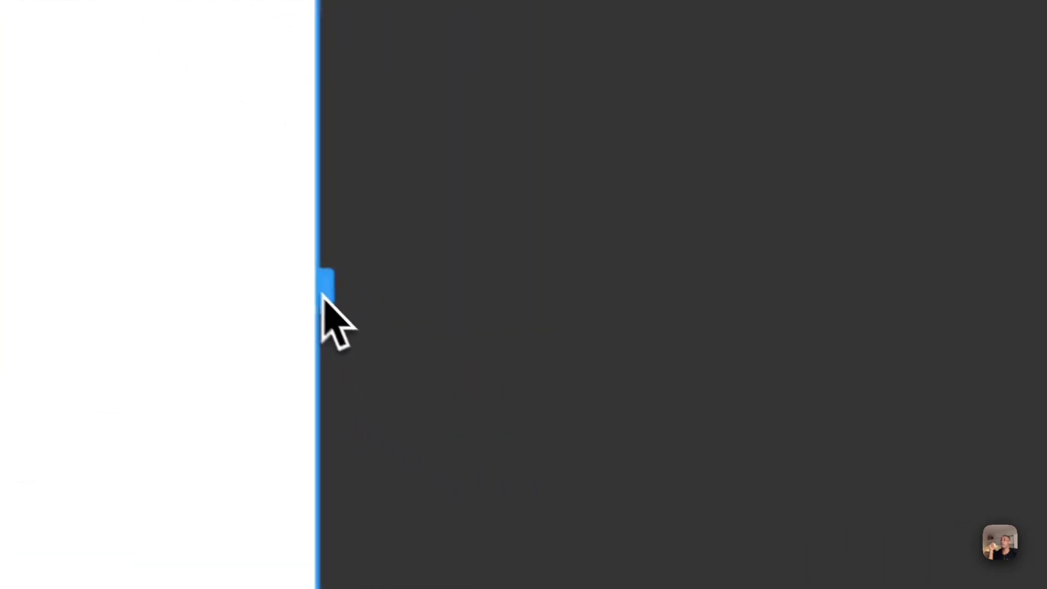
left_click_drag(325, 297, 238, 342)
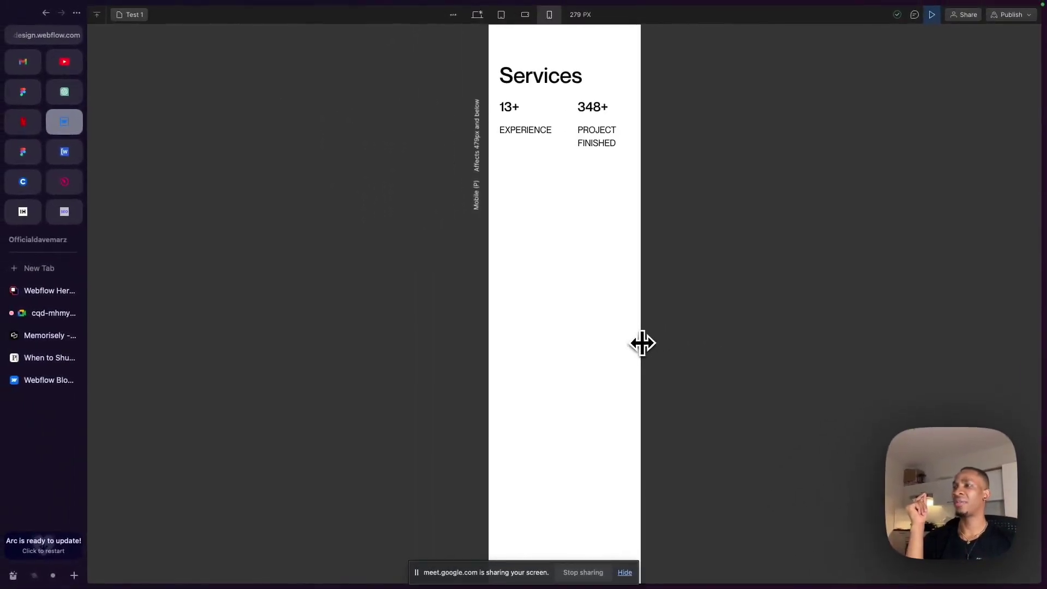
left_click_drag(642, 342, 1031, 480)
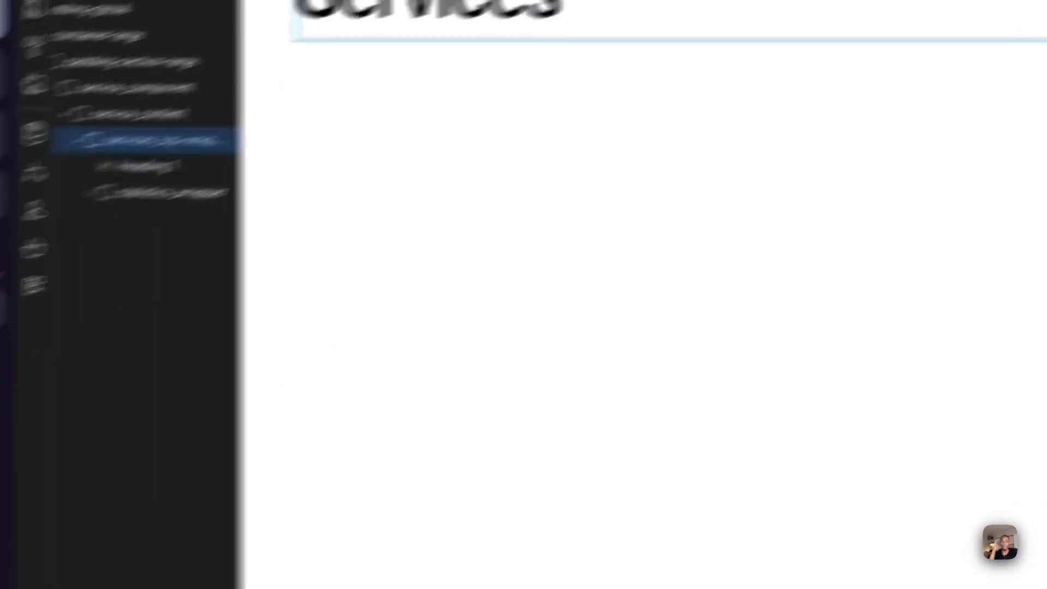
- Check the Google Meet call, return to Webflow and close the floating meeting window
mouse_move(11, 273)
left_click(79, 346)
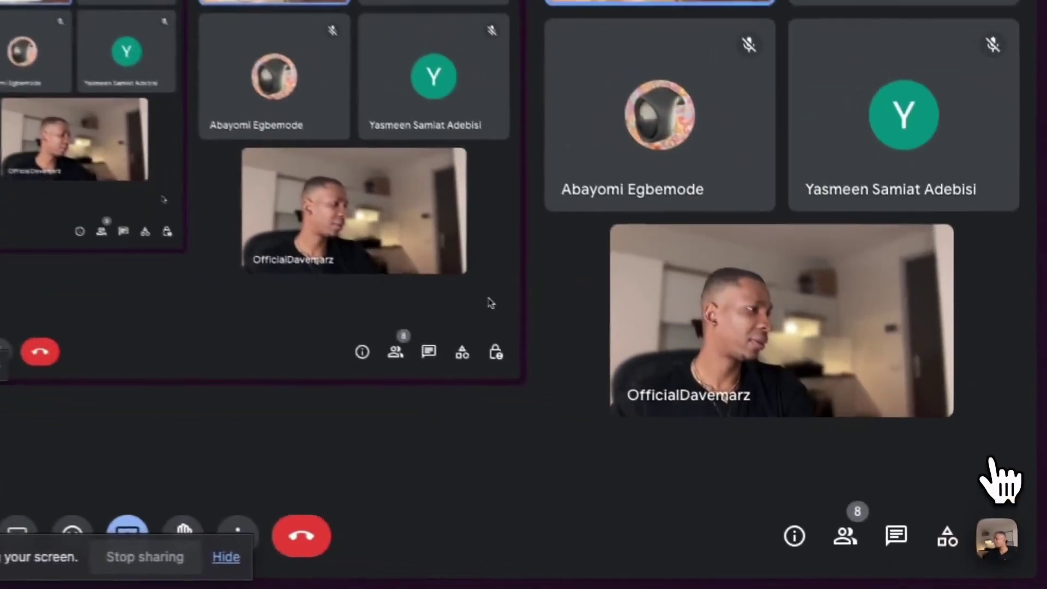
mouse_move(839, 408)
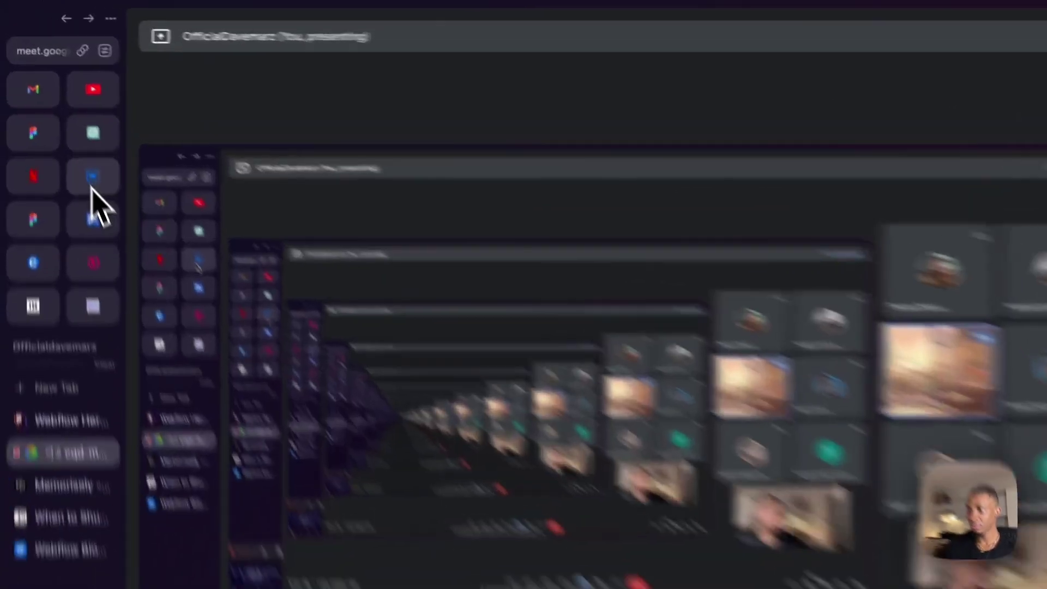
left_click(64, 128)
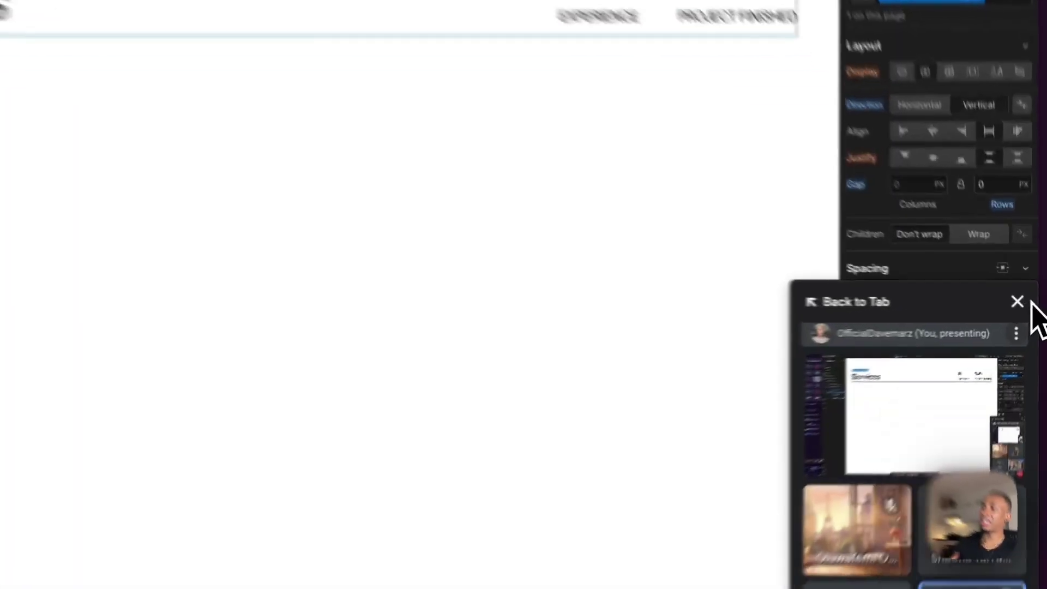
left_click(1009, 295)
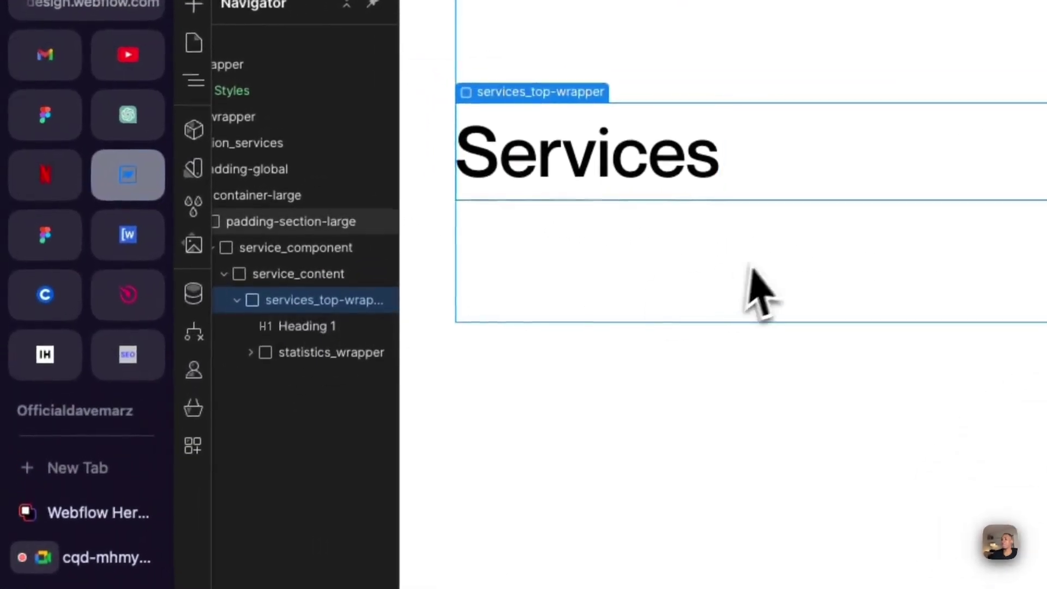
- Examine the nesting of the Services section from padding-section-large through service_component and service_content to services_top-wrapper
left_click(303, 230)
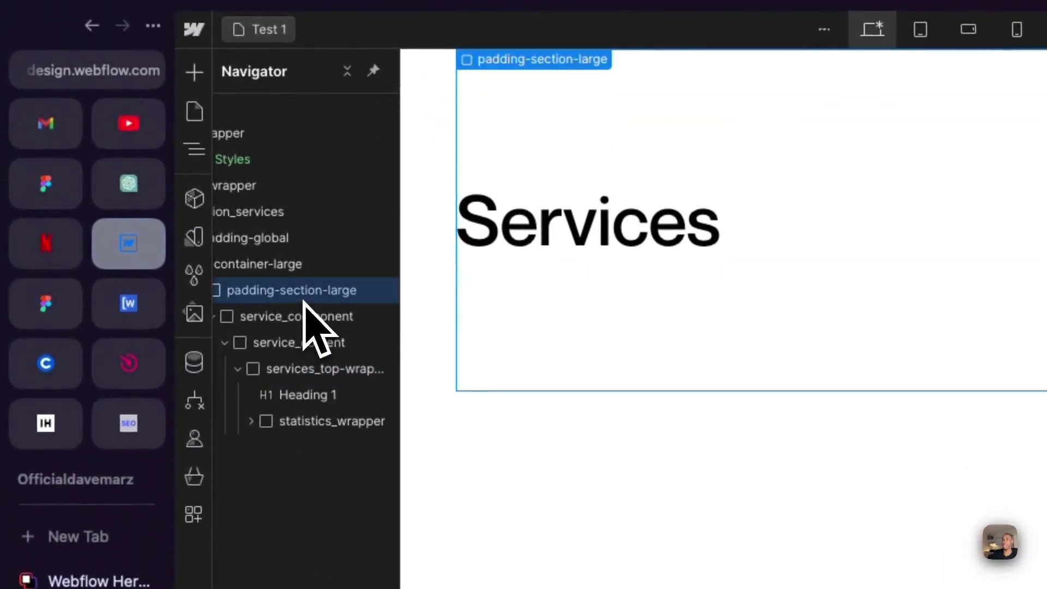
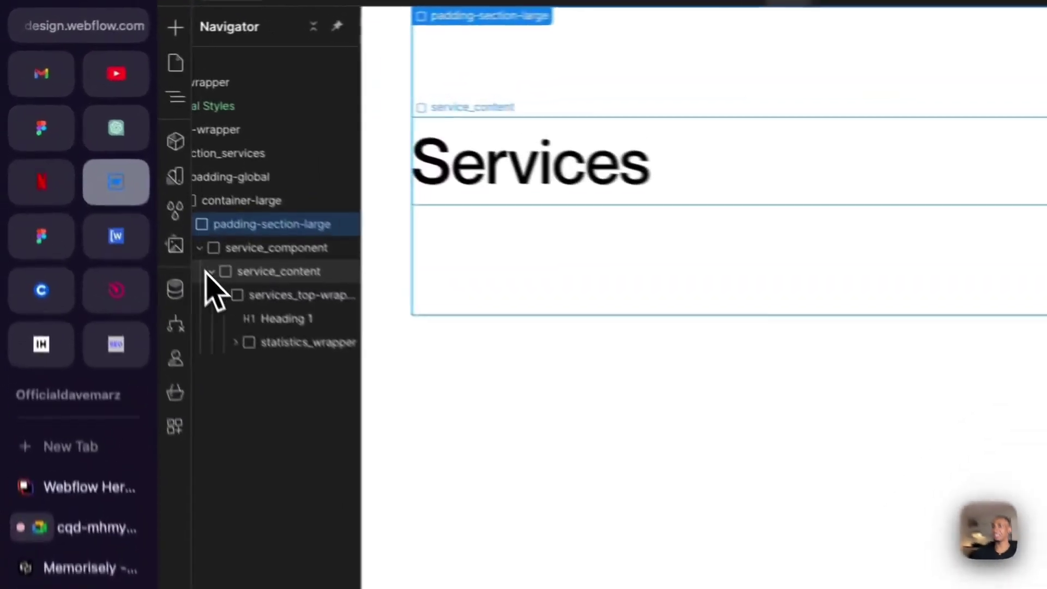
left_click(113, 172)
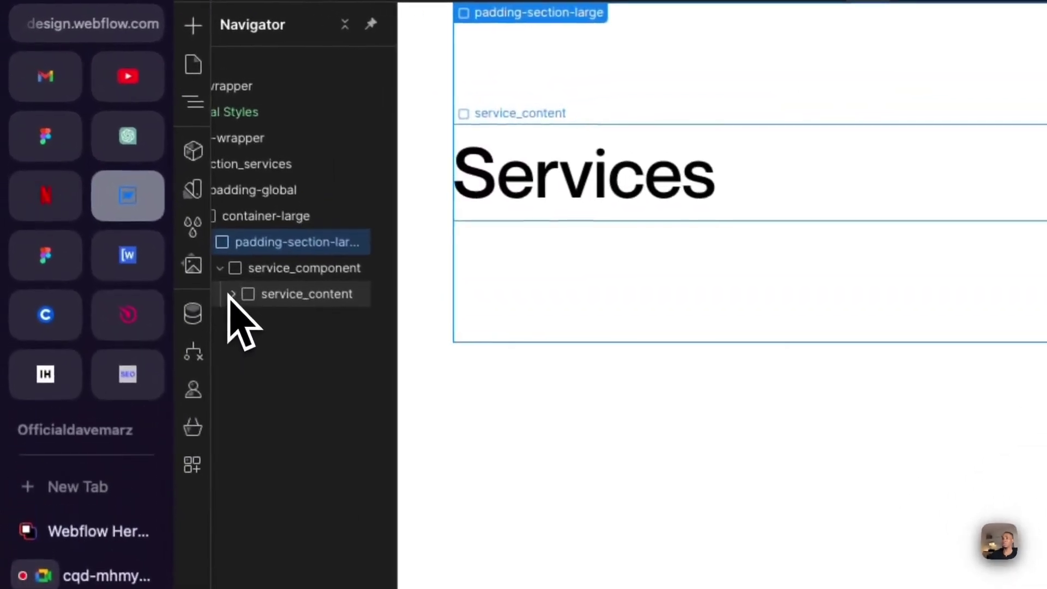
left_click(289, 269)
left_click(306, 296)
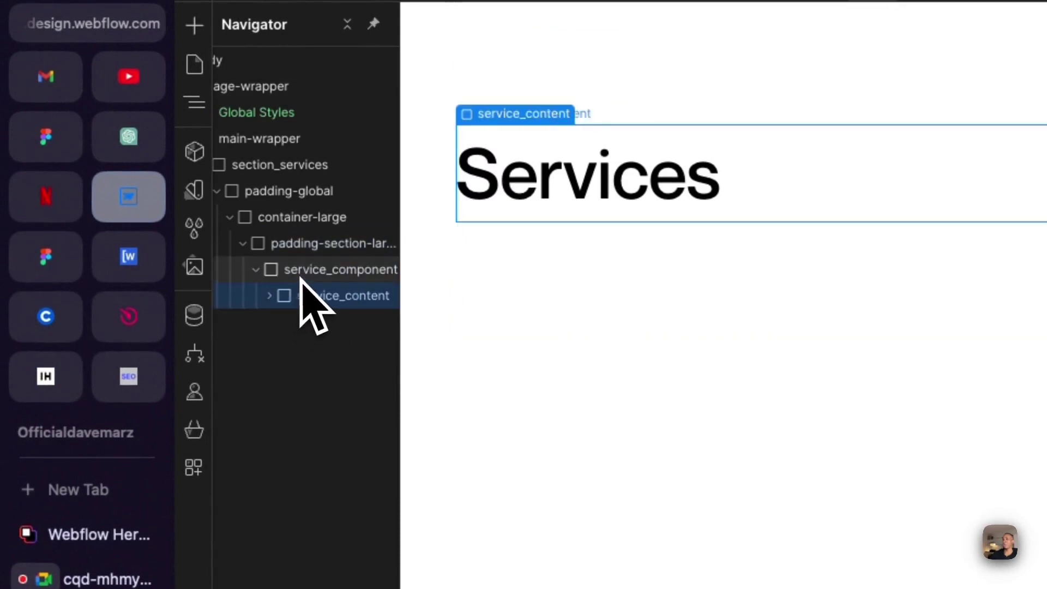
left_click(350, 277)
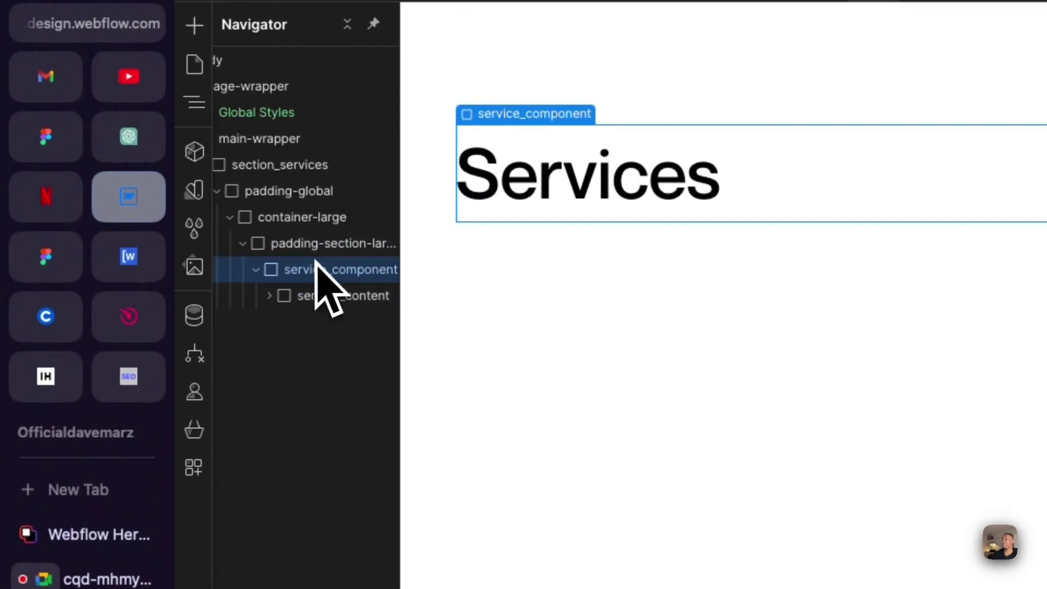
left_click(323, 294)
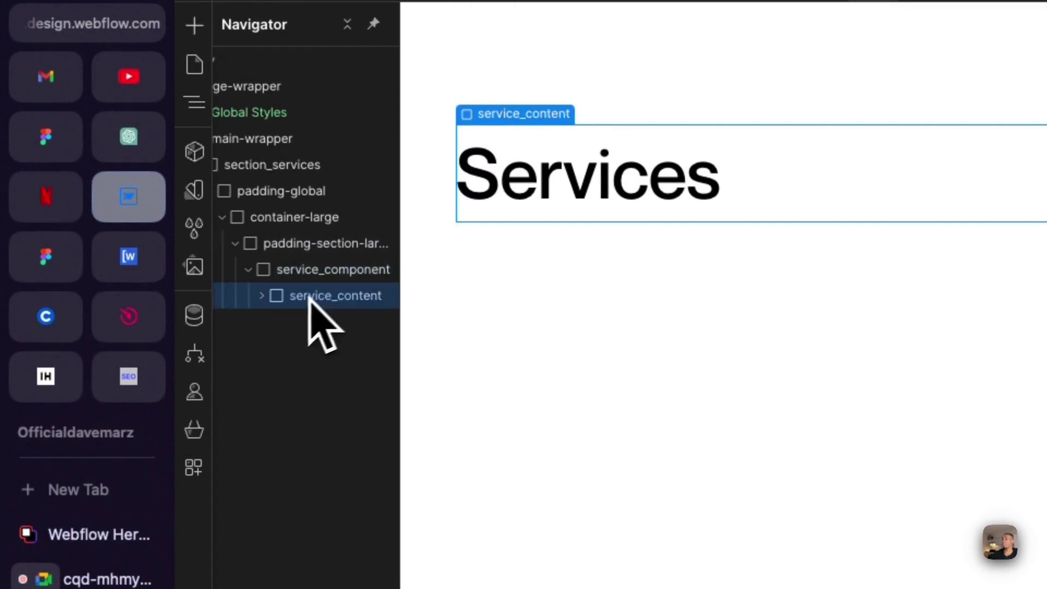
left_click(263, 296)
left_click(295, 326)
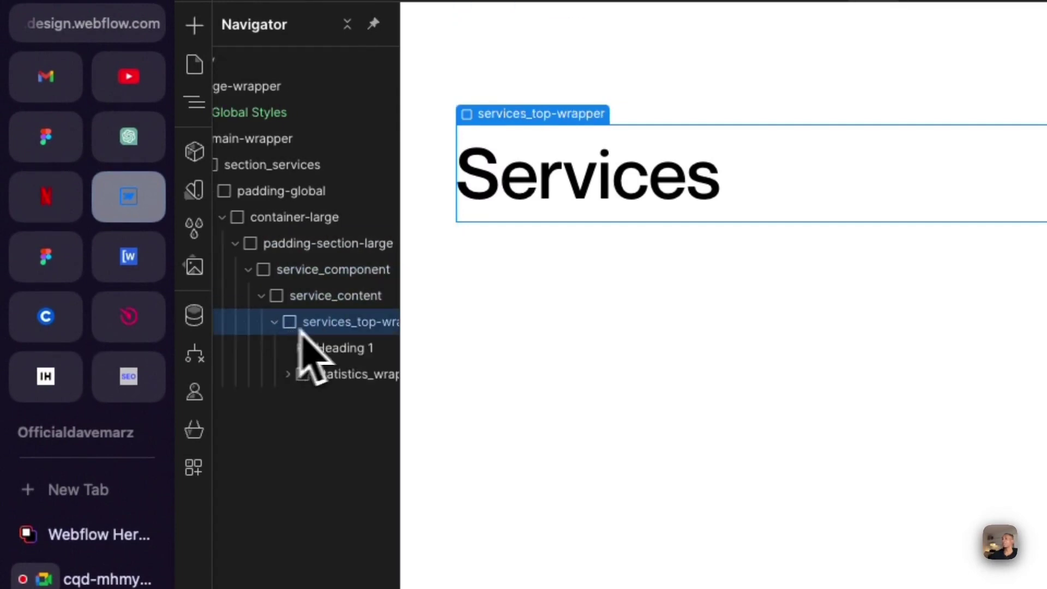
left_click(275, 321)
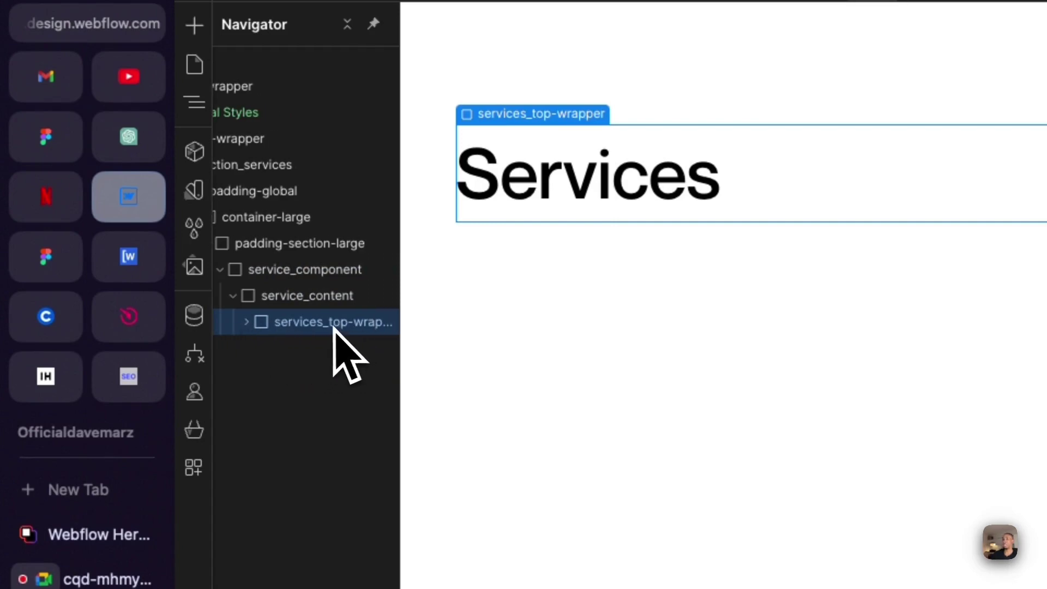
left_click(307, 298)
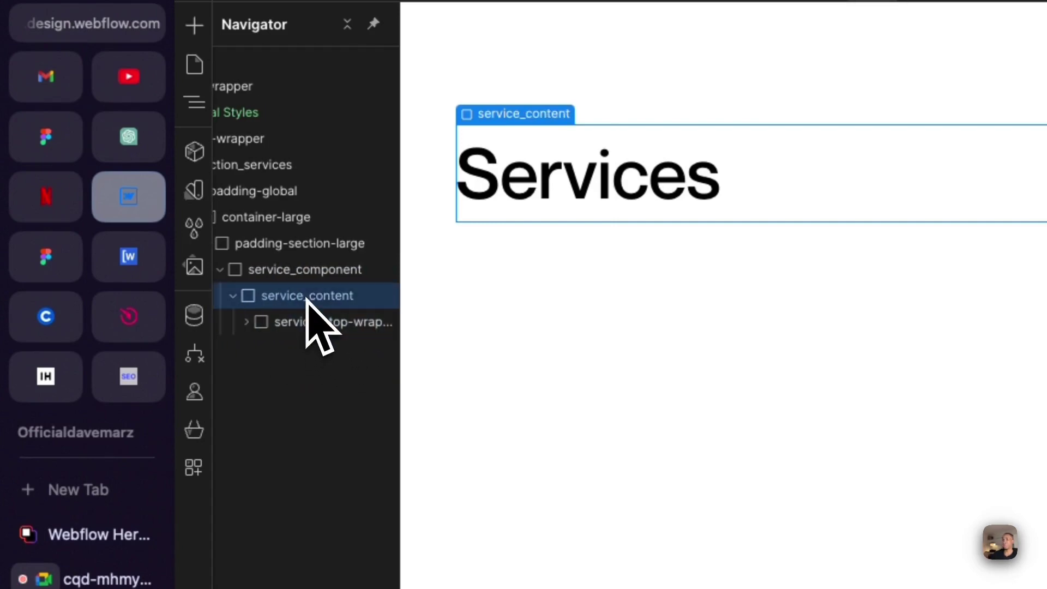
left_click(322, 324)
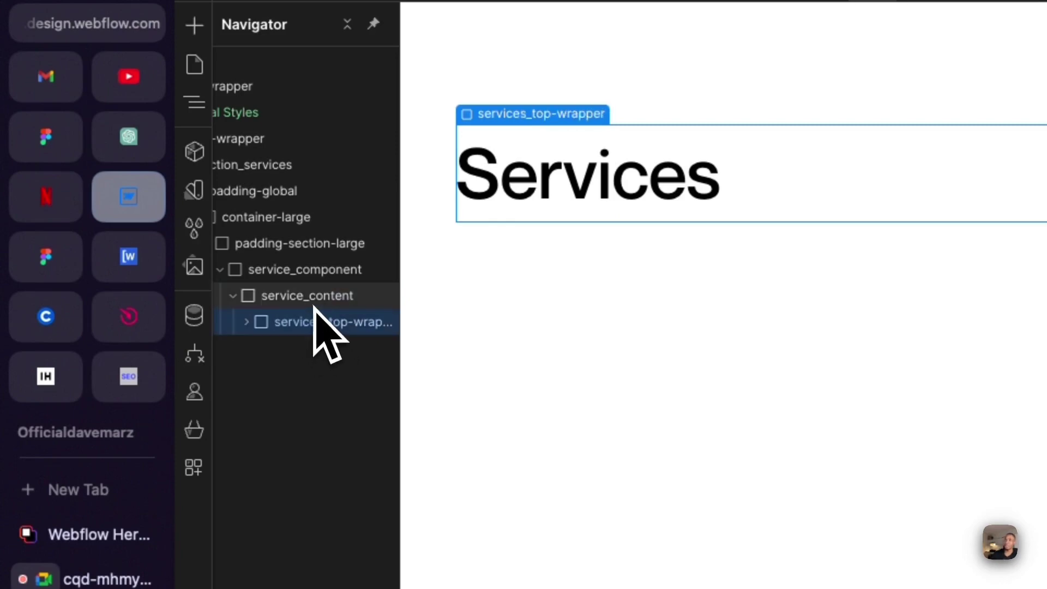
- Add a Div Block inside service_content, below services_top-wrapper
left_click(314, 300)
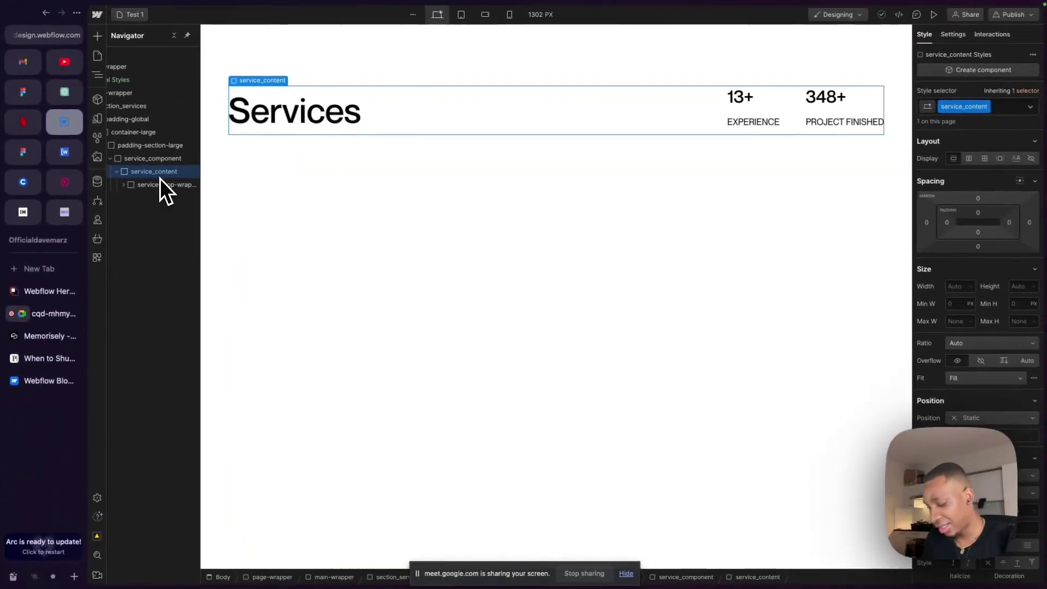
key("super+e")
type("div")
key("Return")
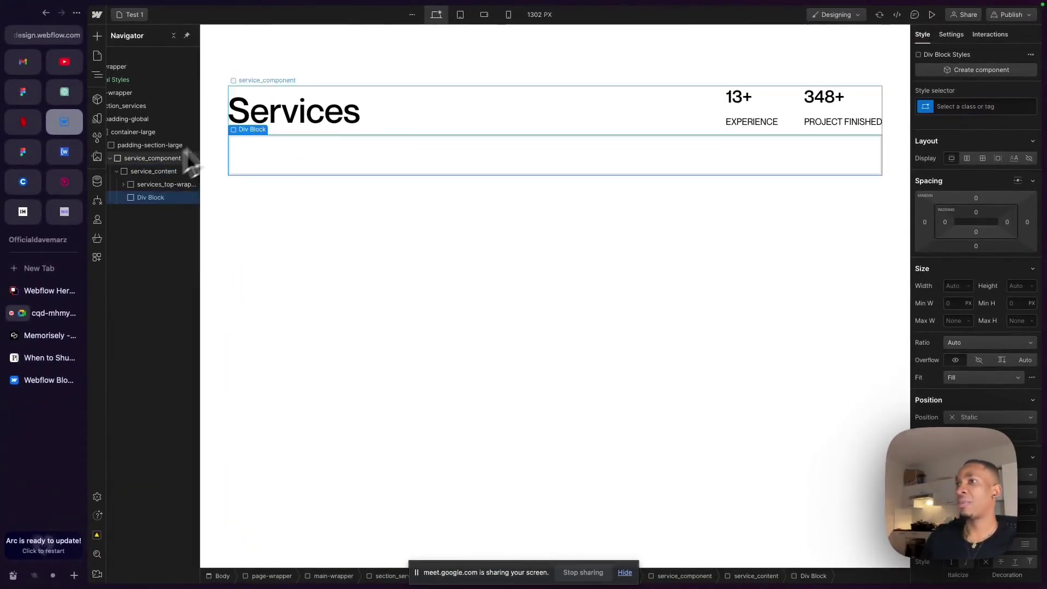
- Assign the new class service-line to the Div Block below services_top-wrapper
left_click(978, 107)
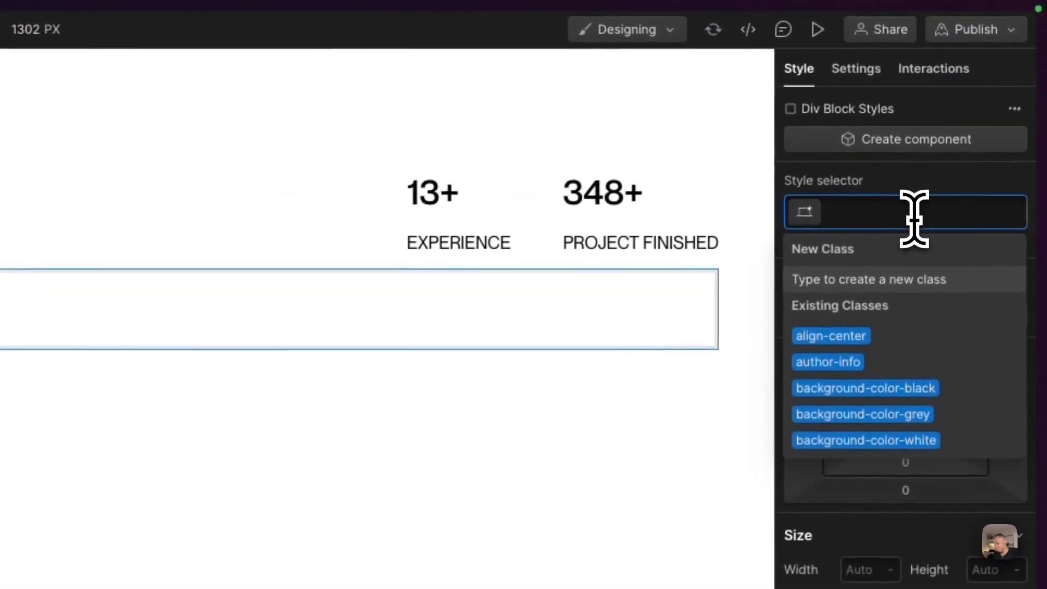
type("service-line")
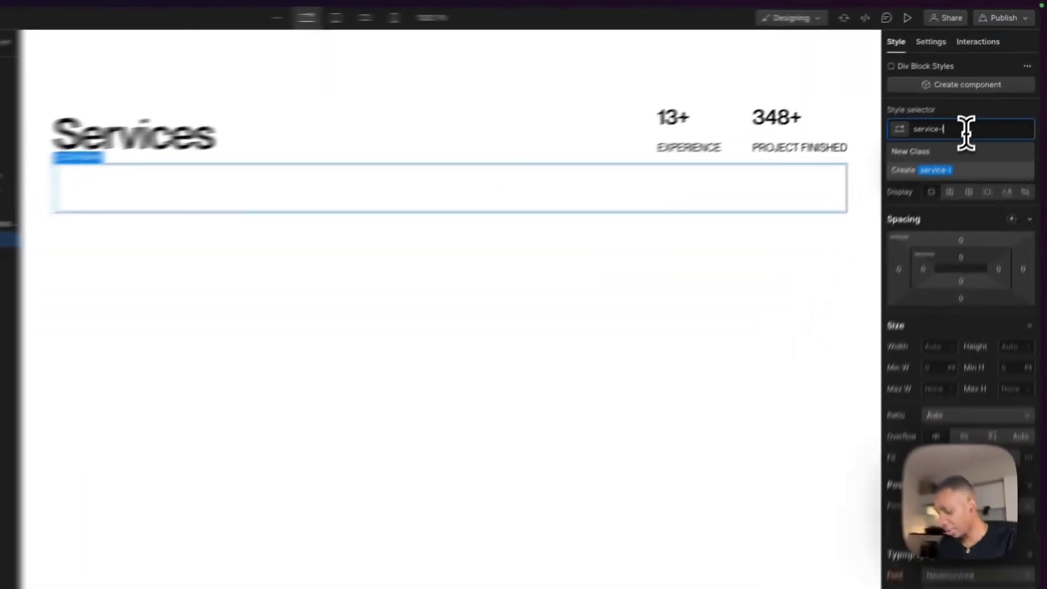
key("Return")
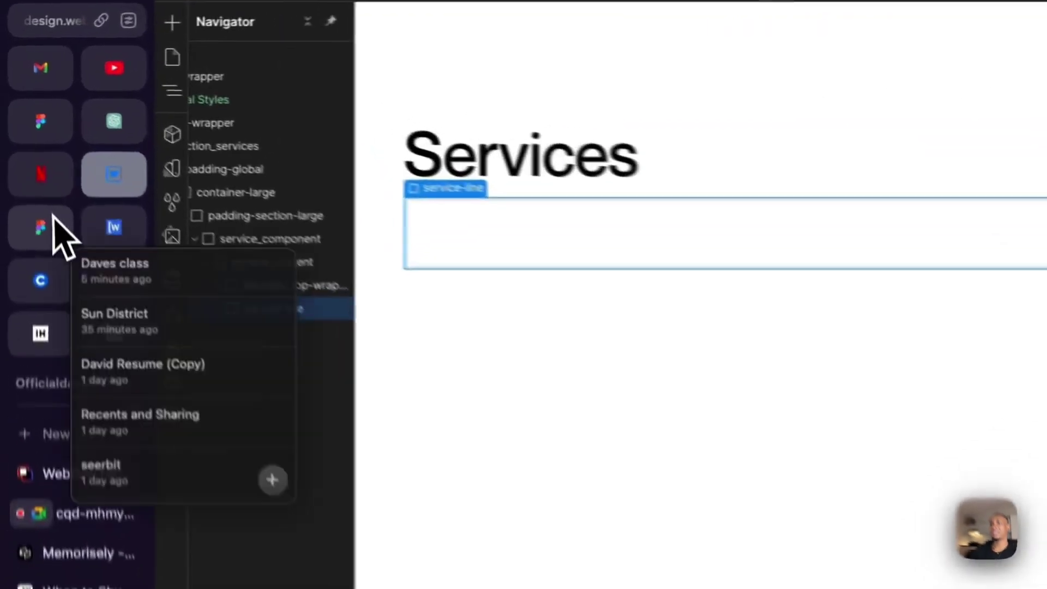
- Switch to the Figma design and inspect the divider line beneath the desktop Services heading
left_click(23, 152)
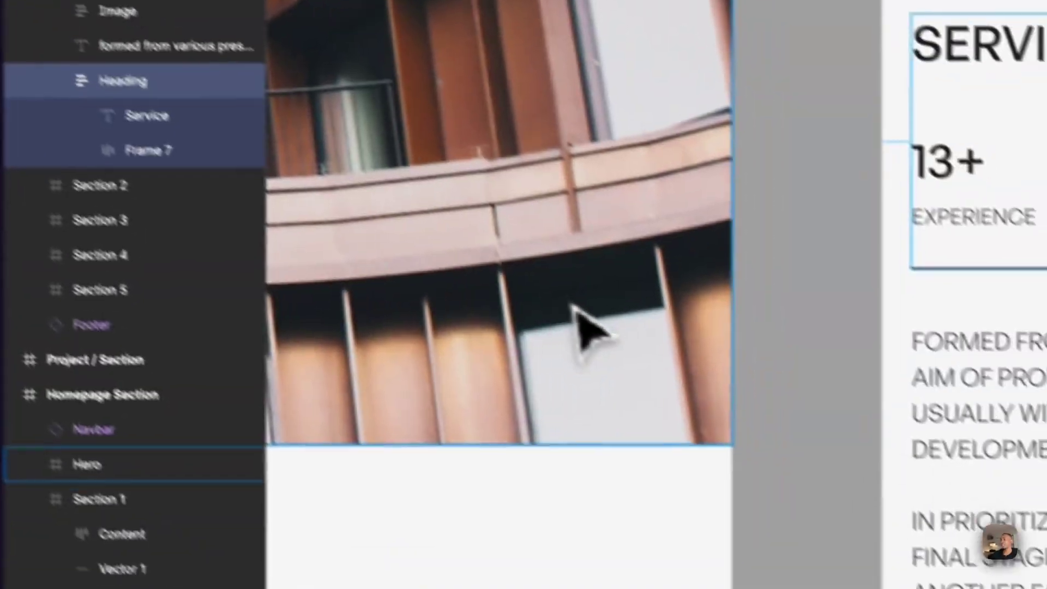
scroll(678, 409, "down", 3)
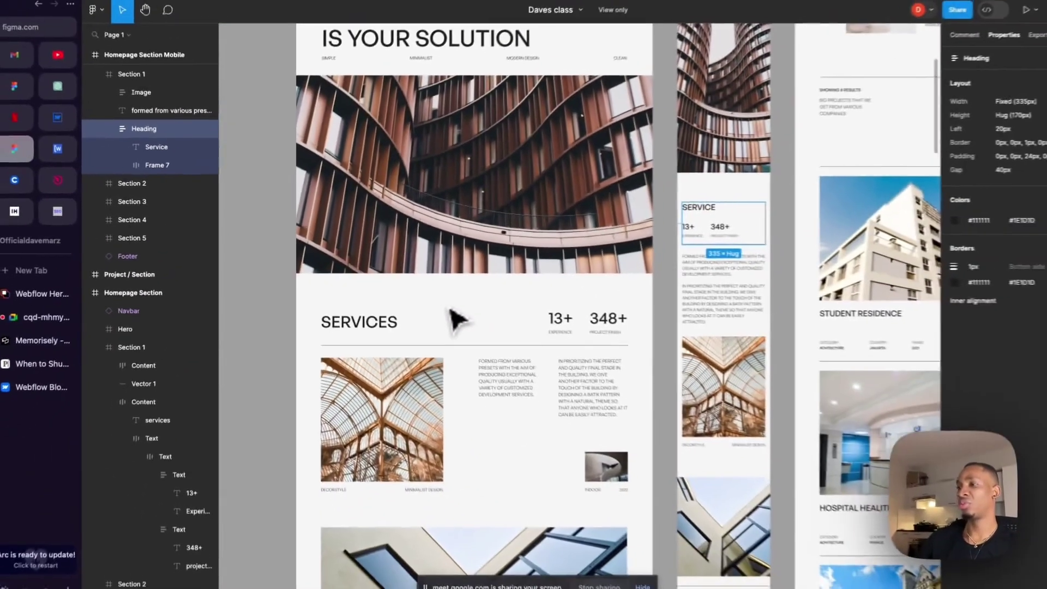
scroll(589, 377, "up", 5)
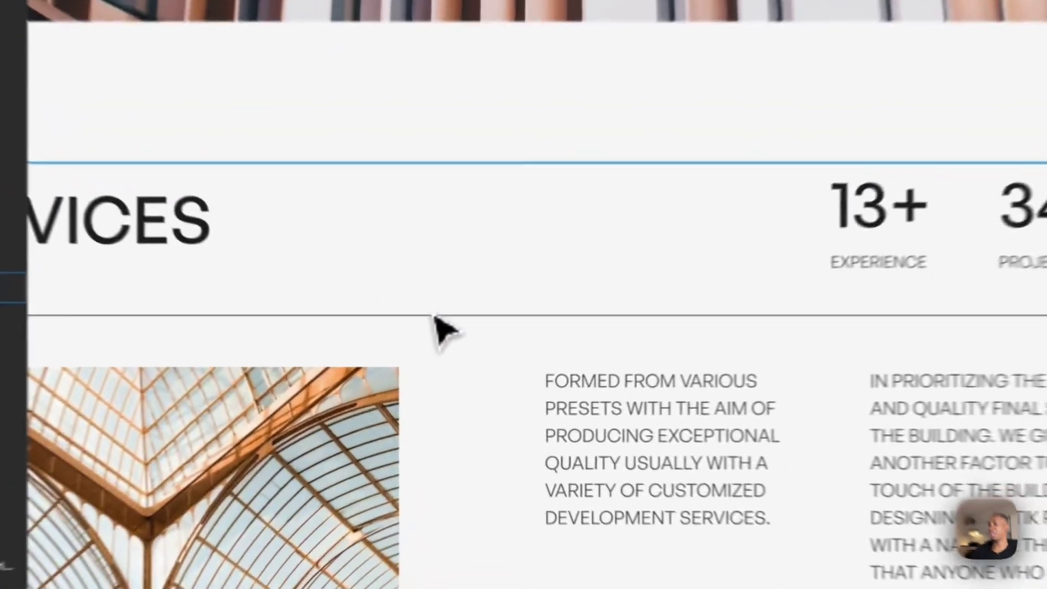
left_click(438, 305)
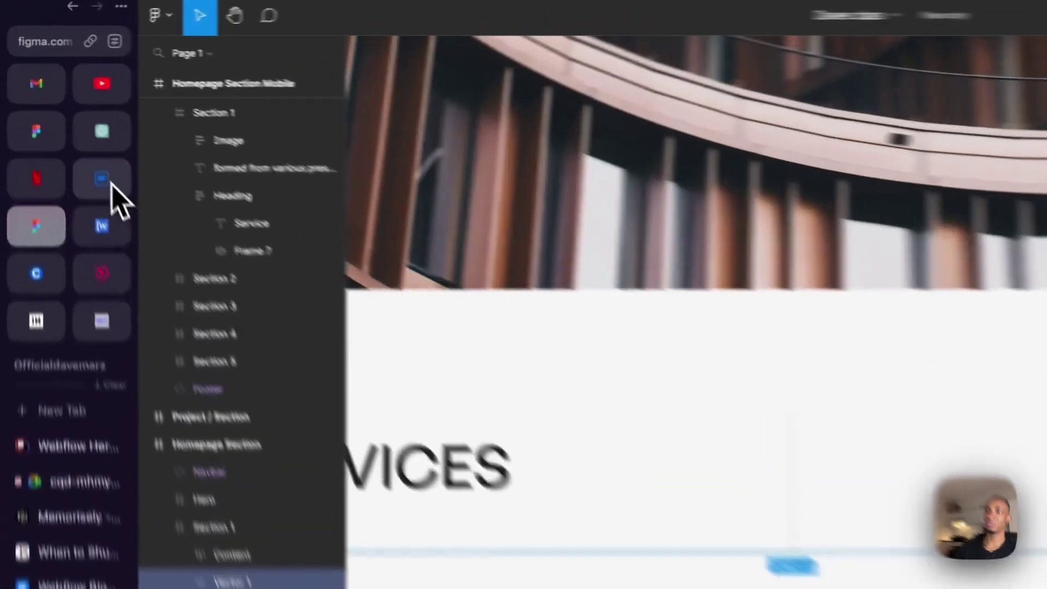
- Back in Webflow, set service-line's height to 1 px and its background color to #1d1d1d
left_click(68, 124)
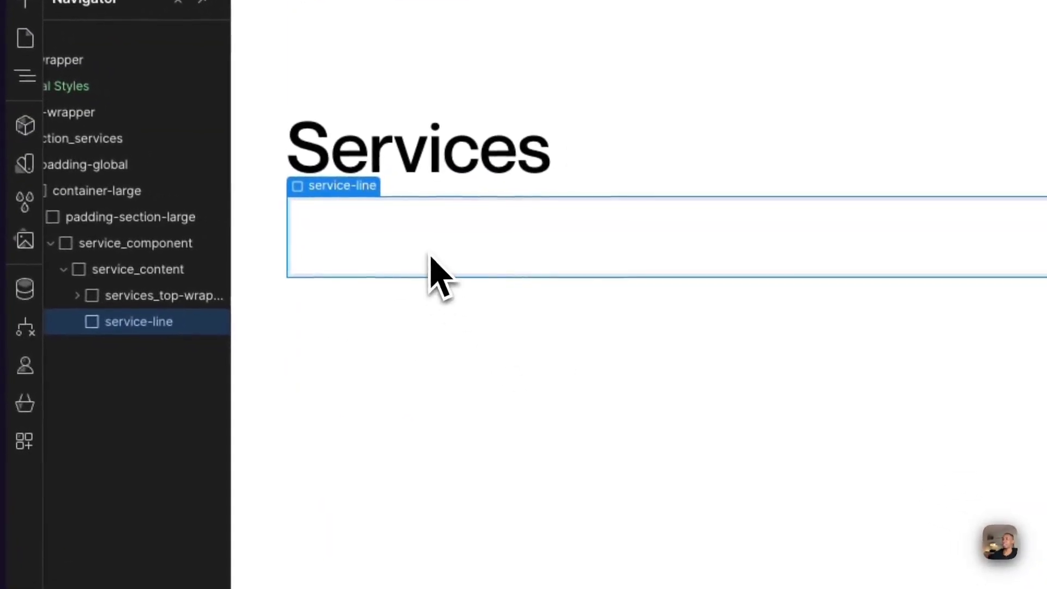
left_click(991, 208)
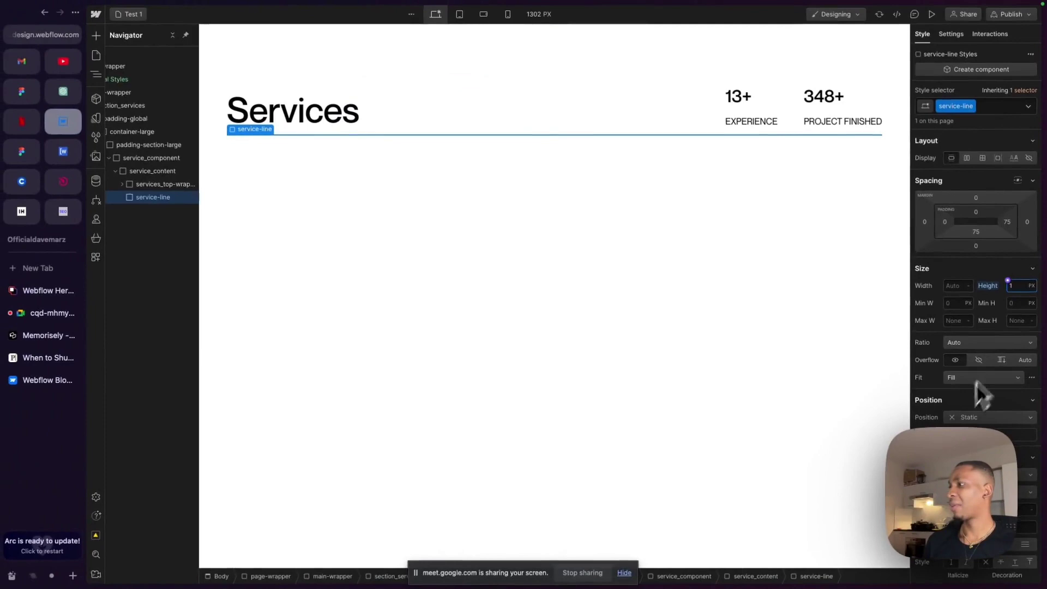
scroll(976, 386, "down", 10)
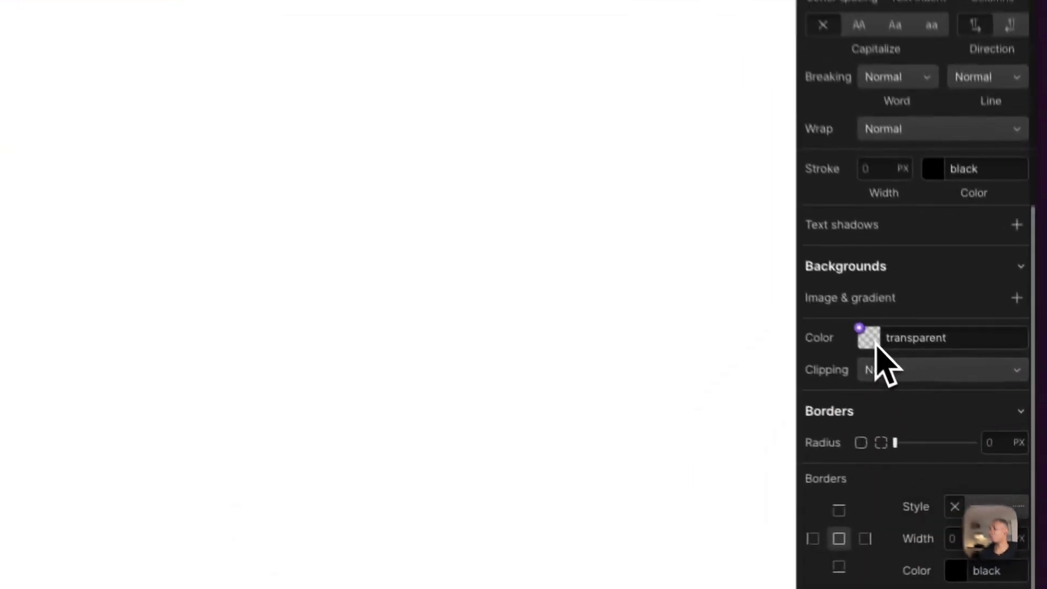
left_click(948, 411)
left_click(930, 454)
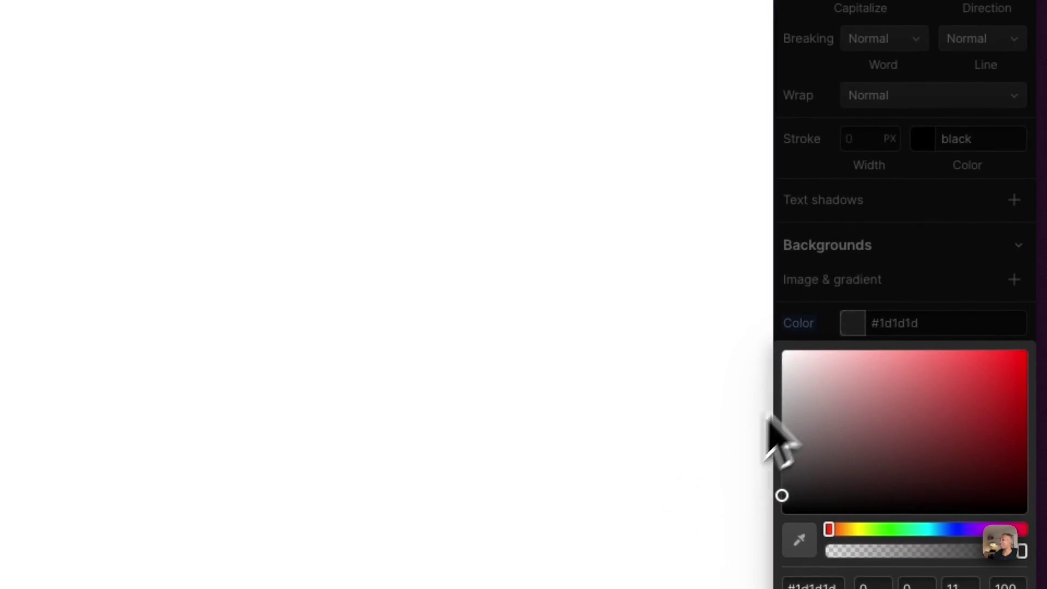
left_click(854, 323)
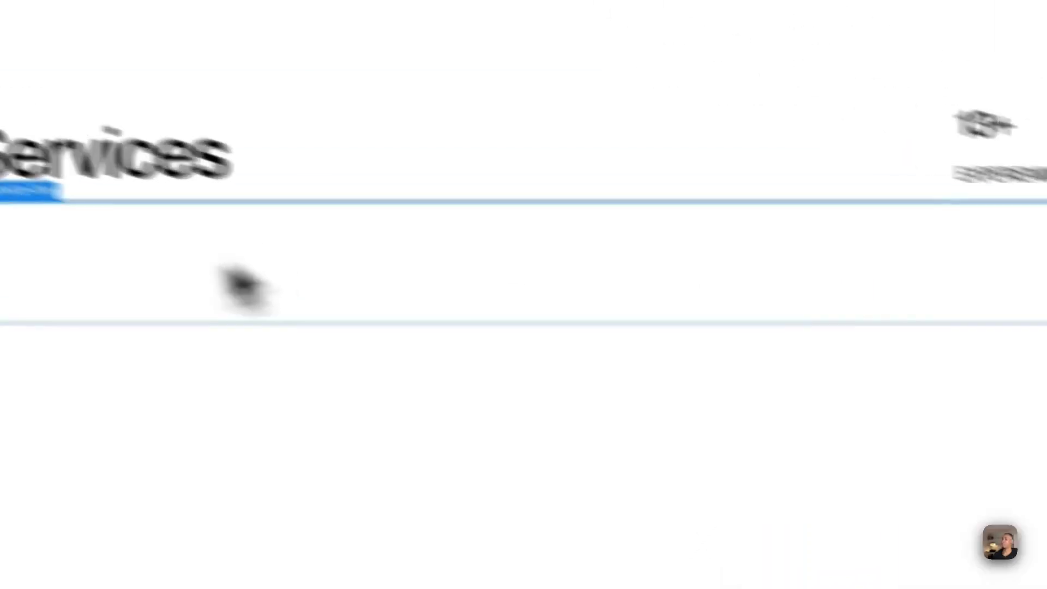
- Check the gap above the divider in Figma and set service-line's top margin to 2rem in Webflow
left_click(17, 214)
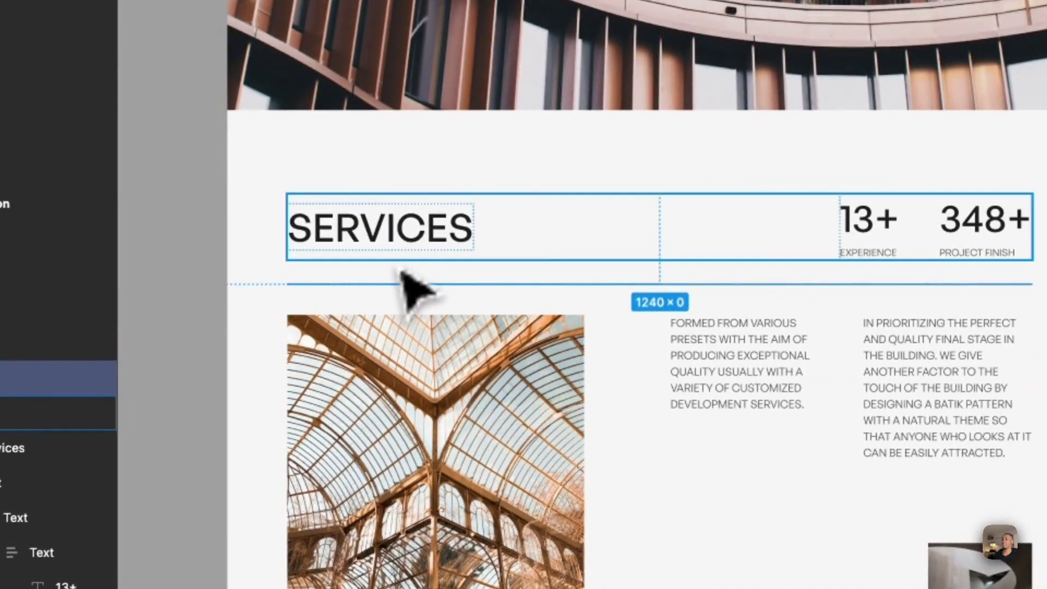
left_click(415, 248)
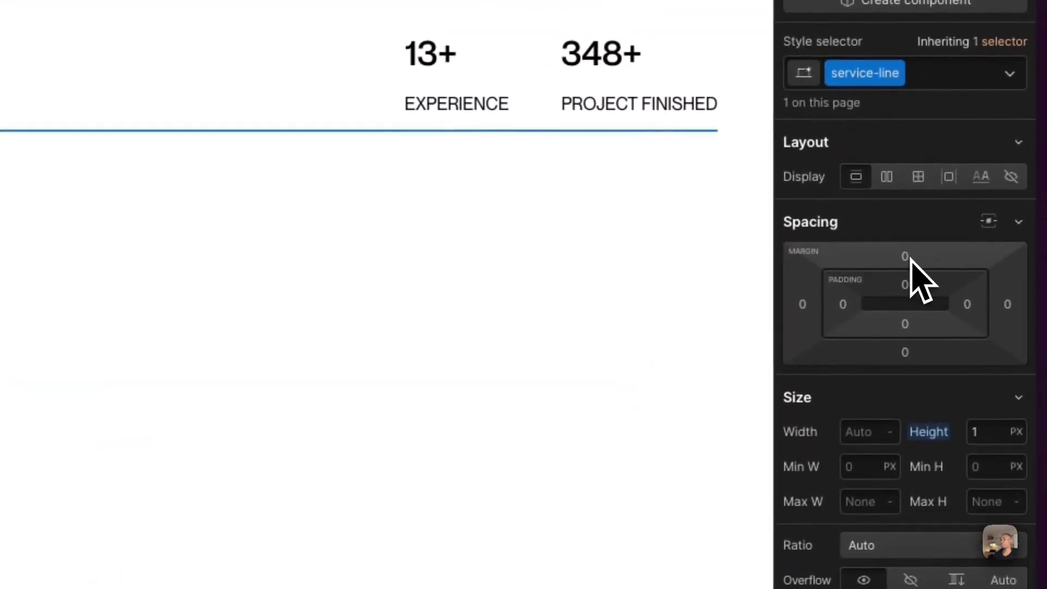
left_click_drag(909, 257, 905, 233)
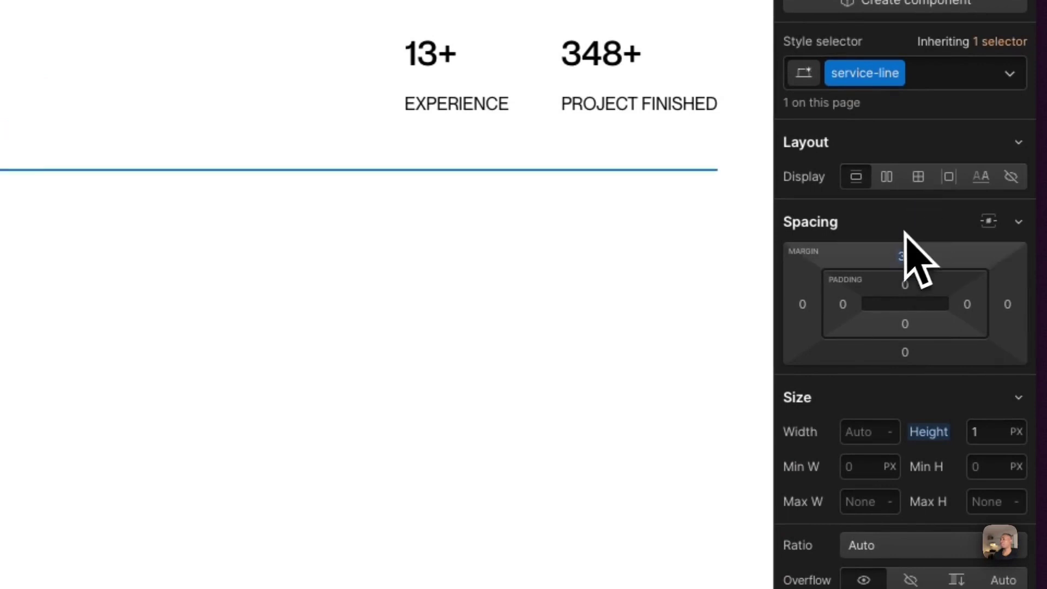
left_click(902, 254)
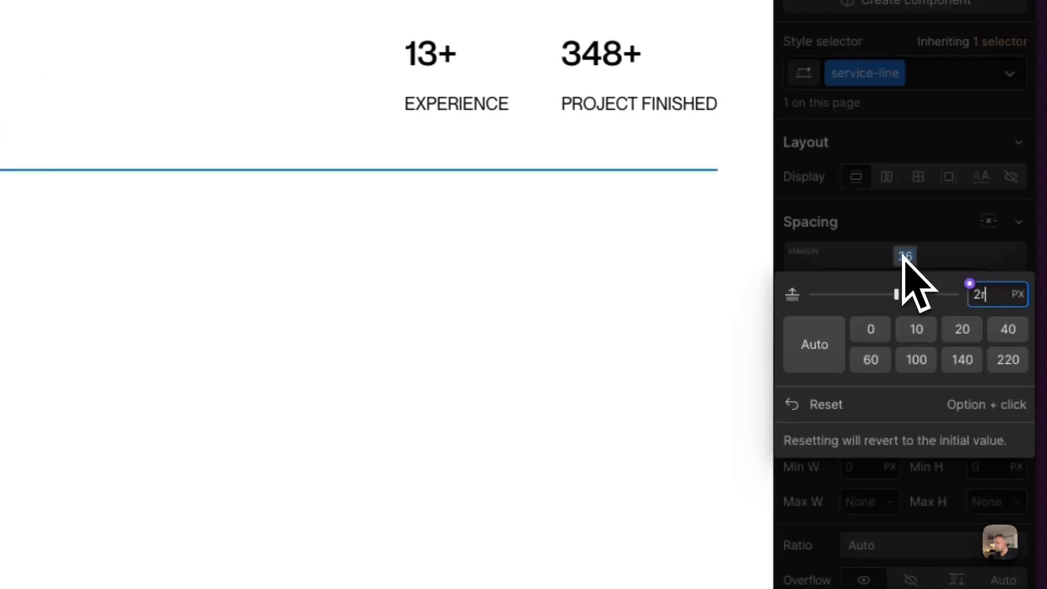
key("Return")
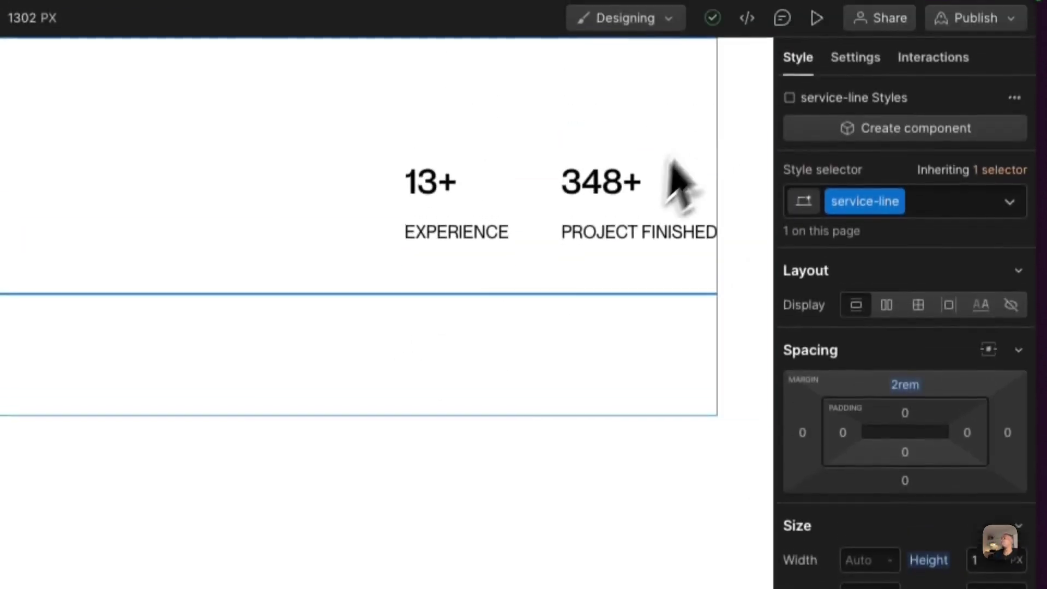
- Preview the divider in Webflow and examine the image and text content block below it in the Figma desktop design
left_click(815, 30)
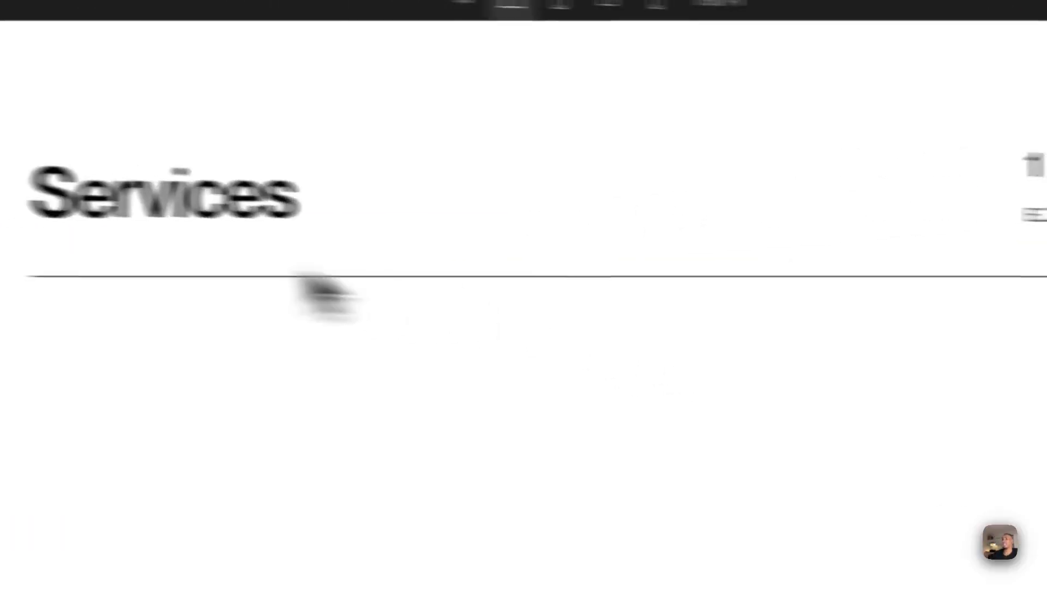
left_click(830, 31)
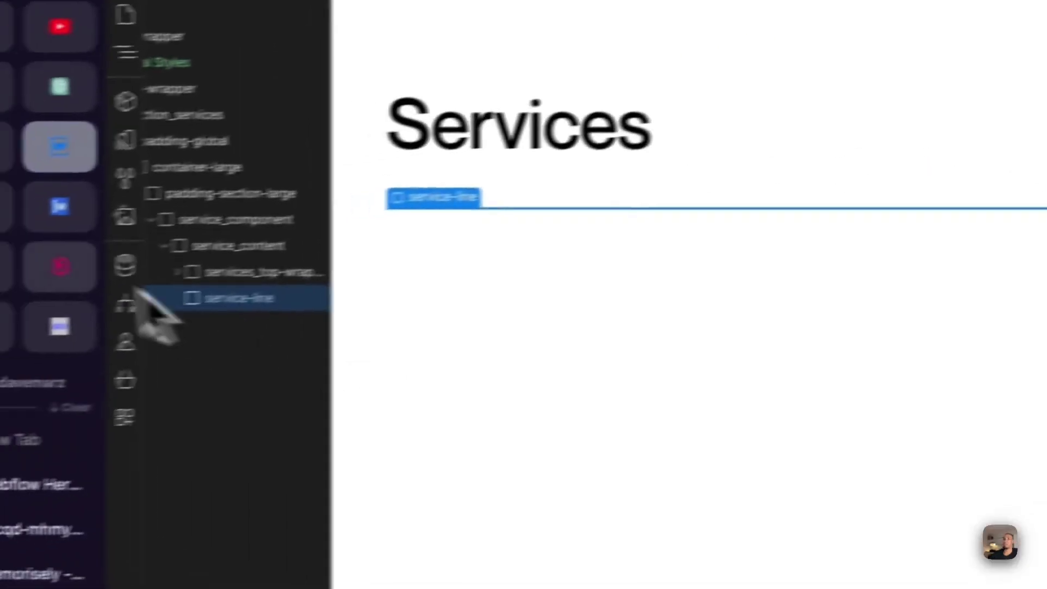
left_click(2, 210)
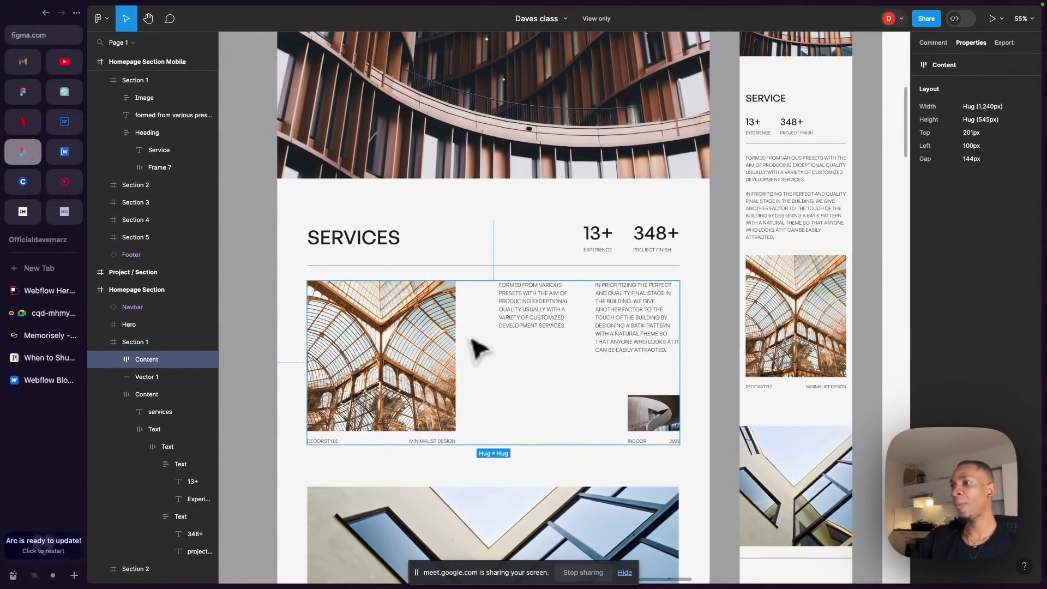
- Return to Webflow and add a Div Block inside service_content, below service-line
left_click(65, 122)
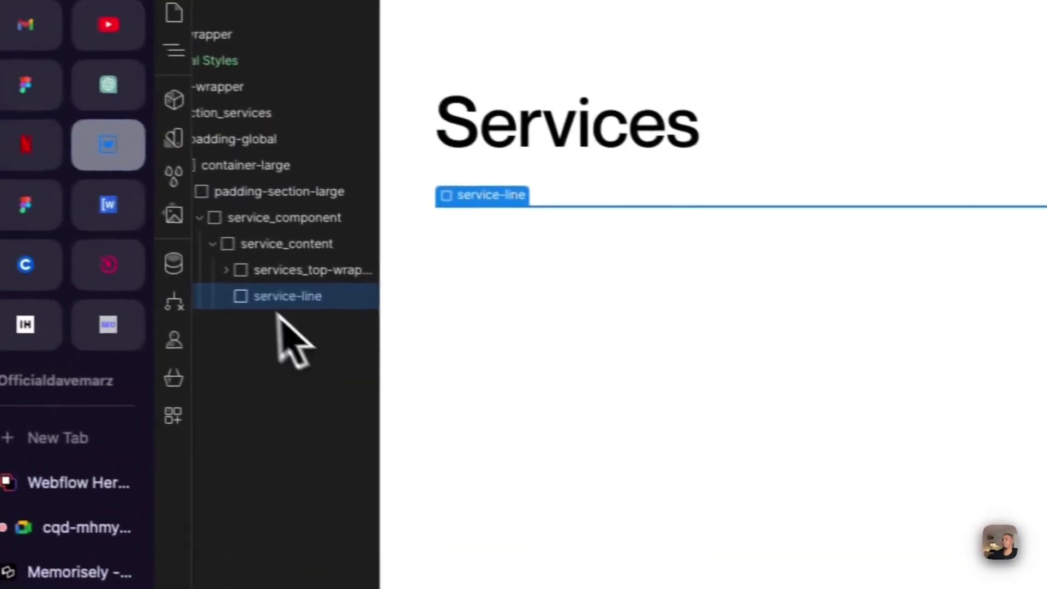
left_click(287, 276)
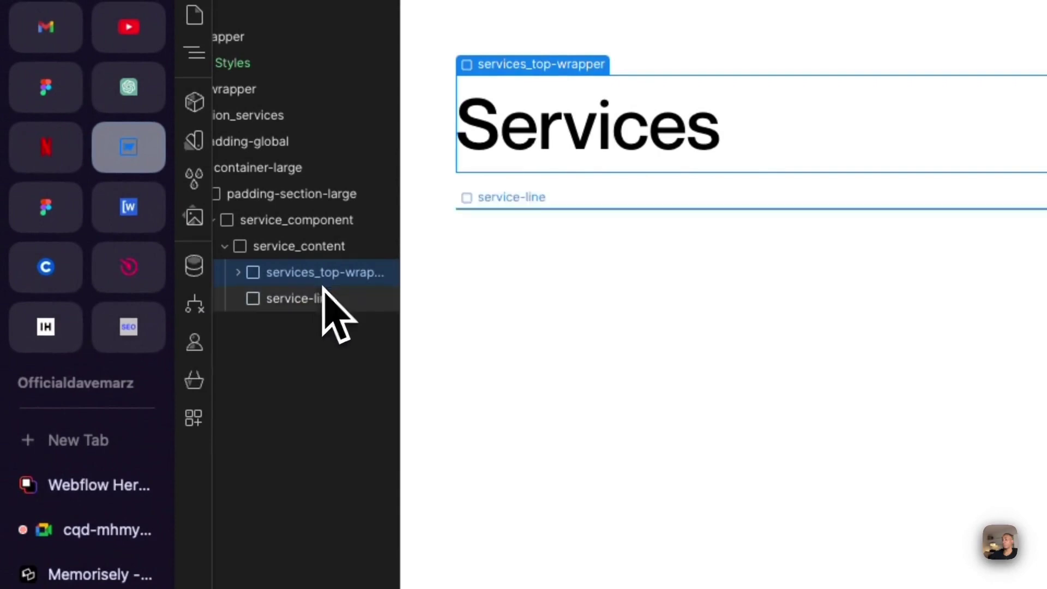
left_click(318, 254)
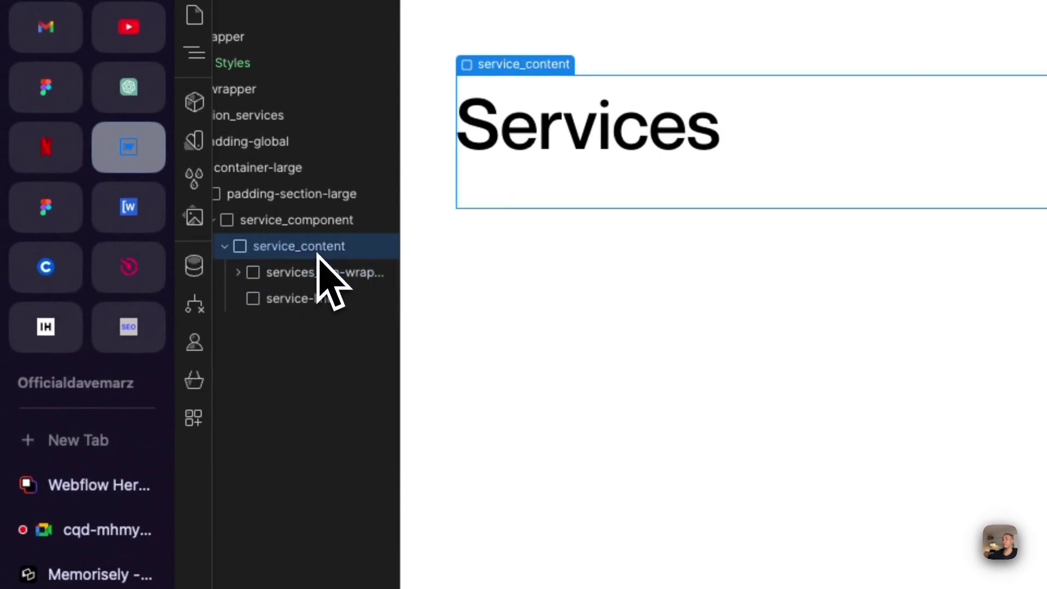
key("super+e")
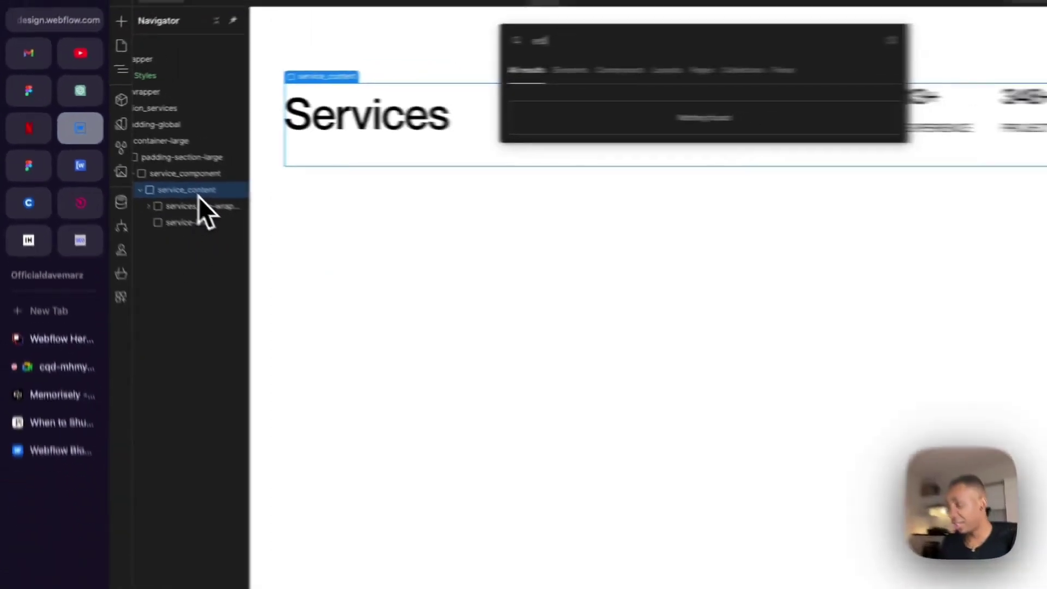
type("div")
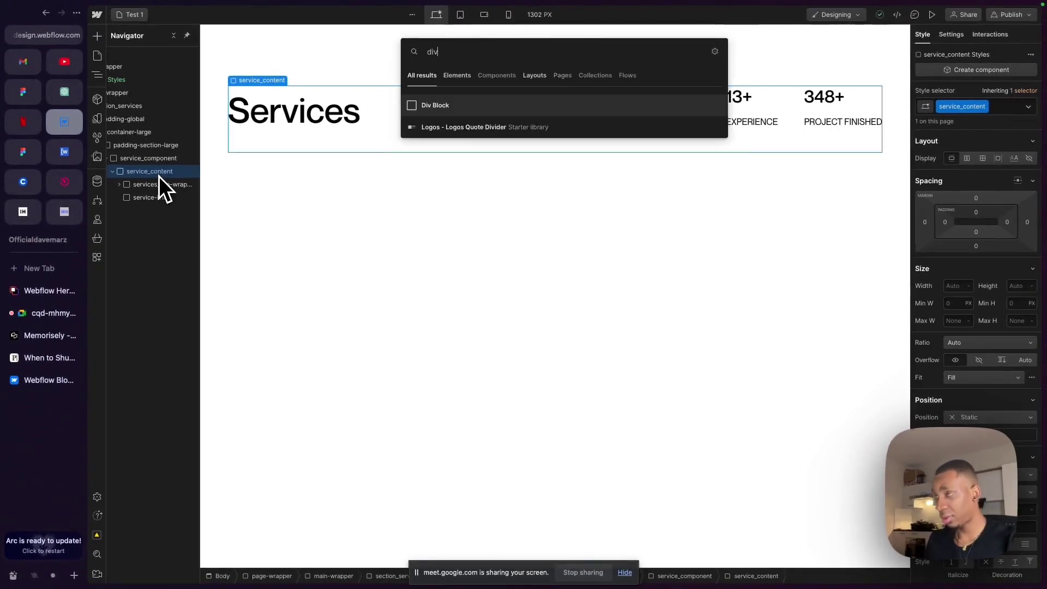
key("Return")
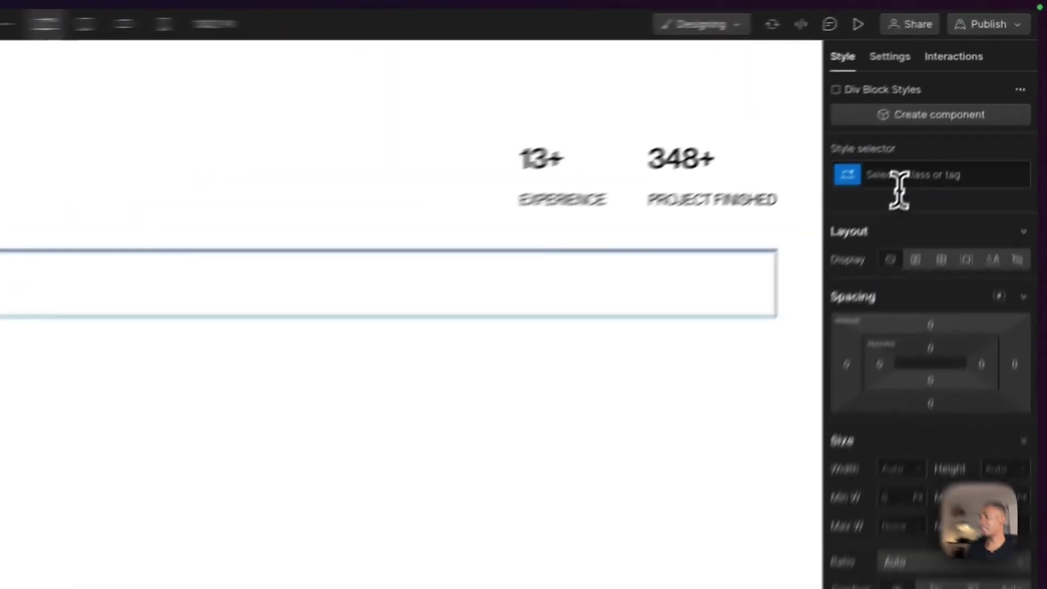
- Assign the new class service_bottom-wrapper to the Div Block below service-line
left_click(957, 107)
type("service_bottom-wrapper")
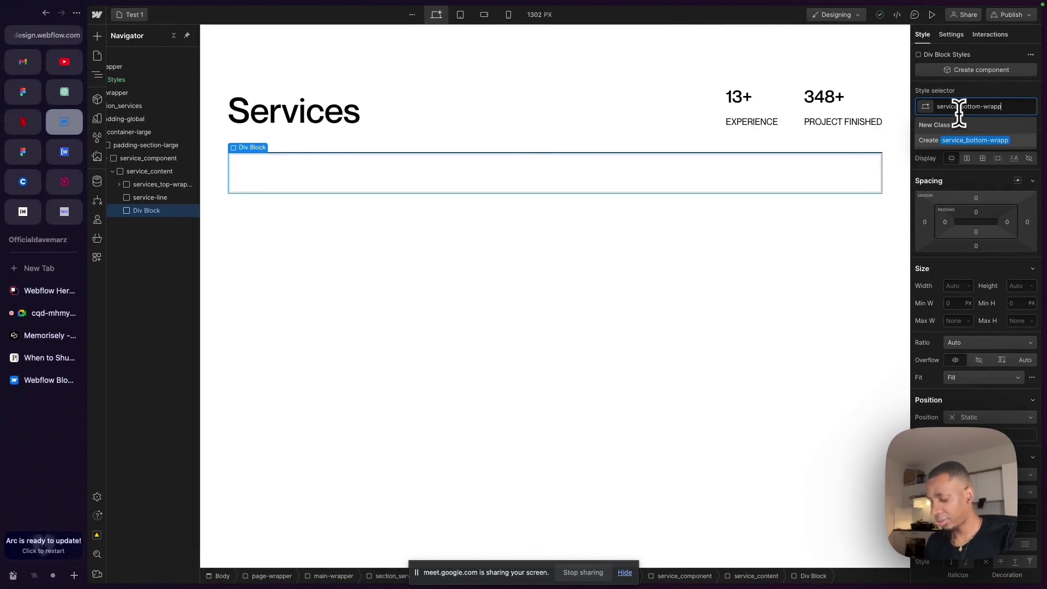
key("Return")
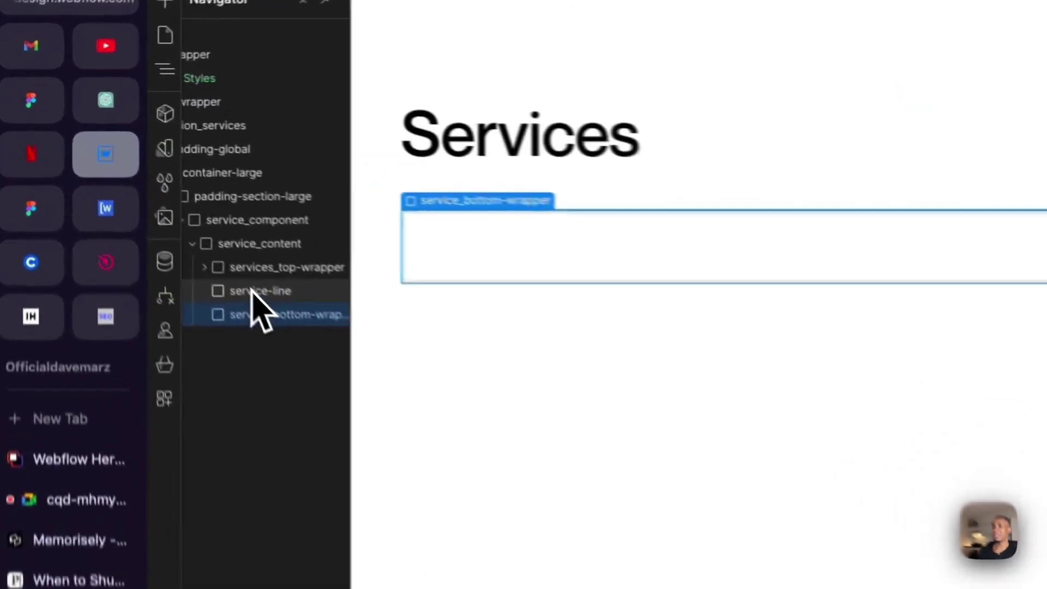
- Check the gap below the divider in Figma and set service-line's bottom margin to 2rem in Webflow
left_click(146, 198)
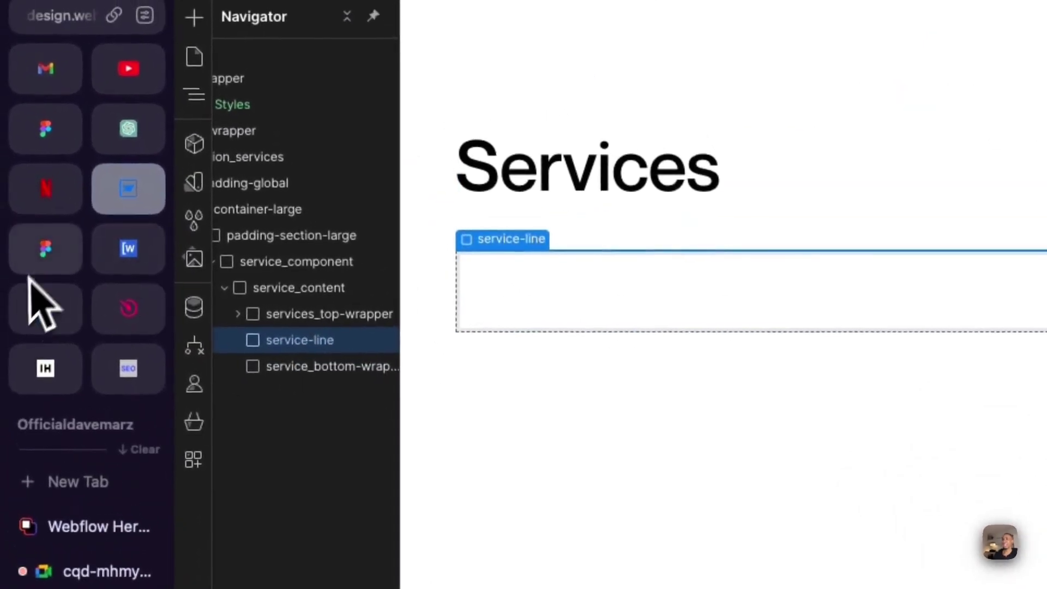
left_click(49, 232)
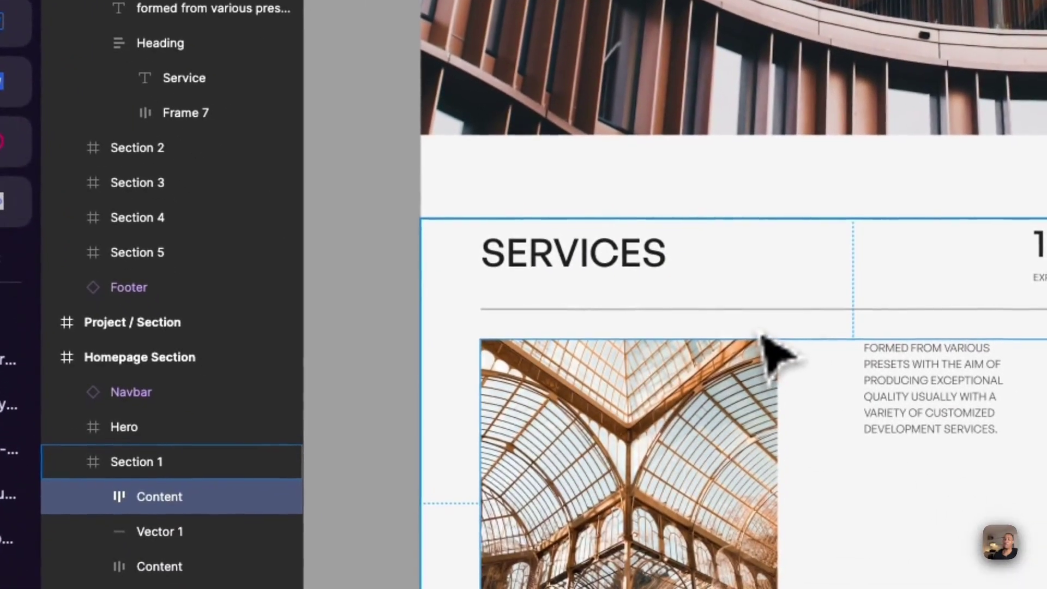
key("Tab")
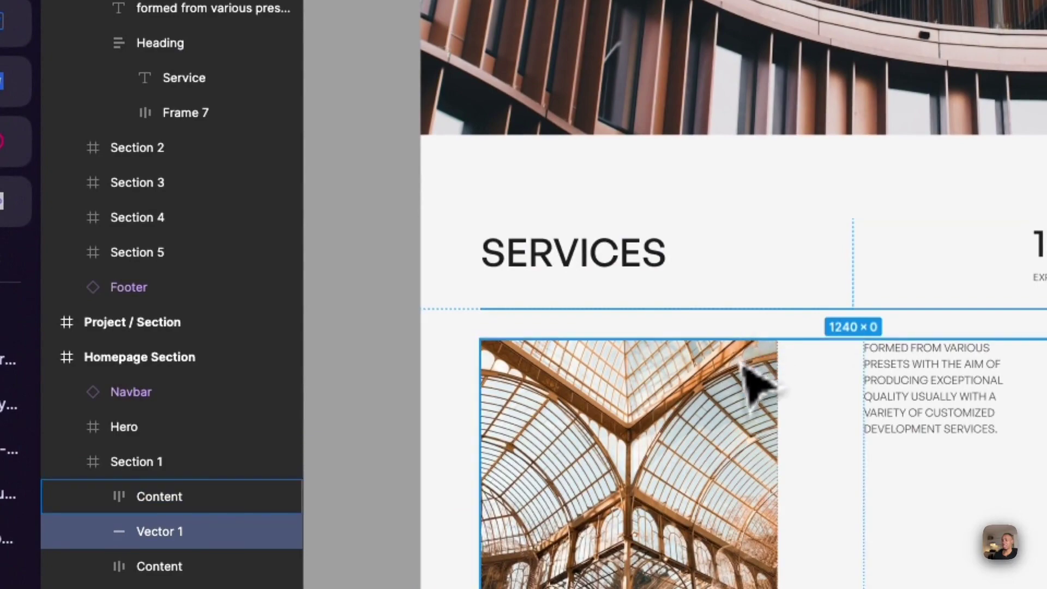
left_click(759, 402)
key("Tab")
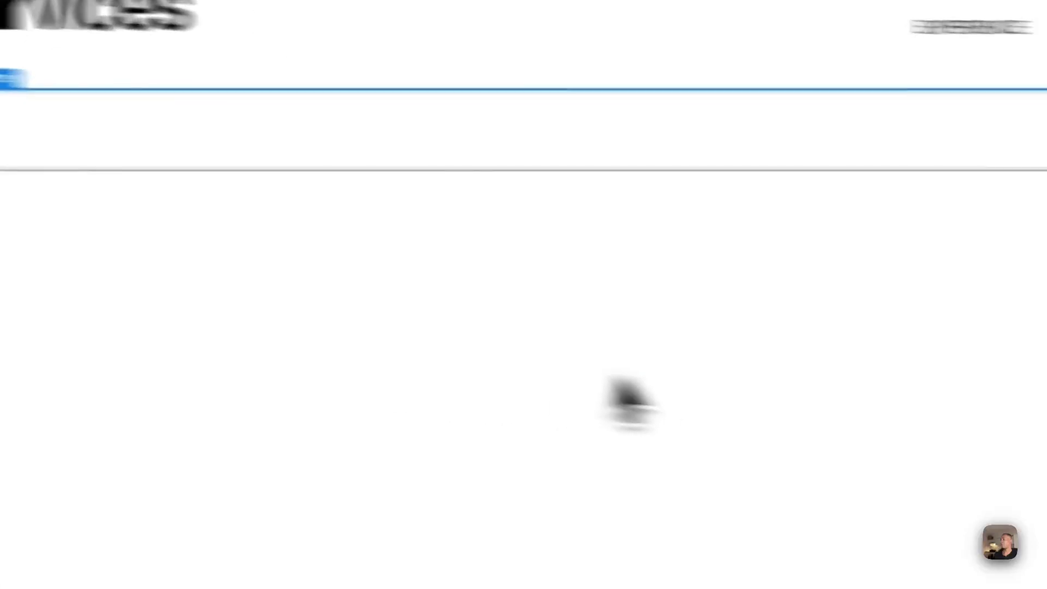
left_click(912, 346)
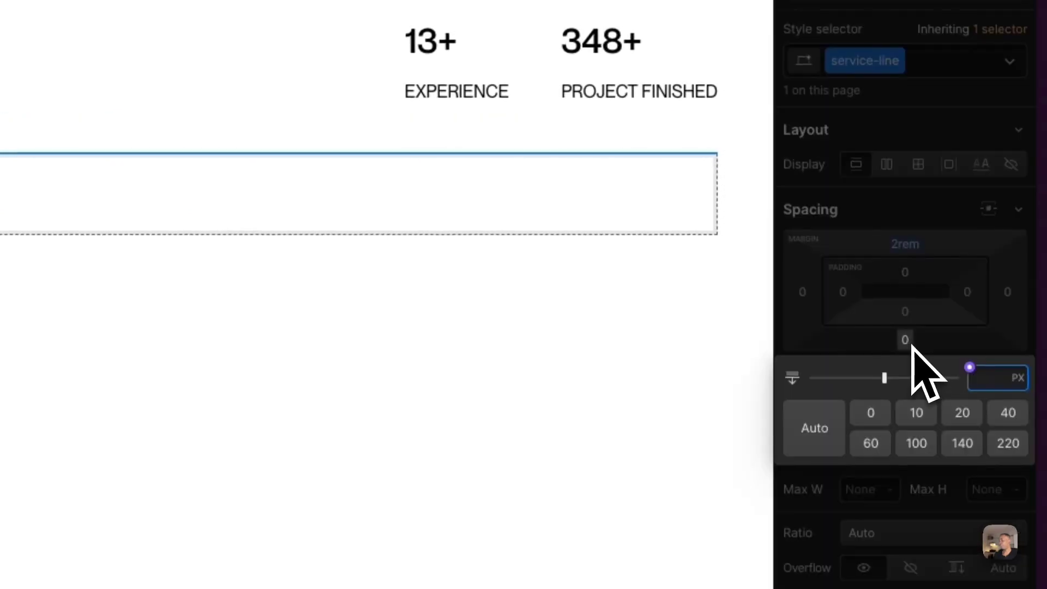
type("2rem")
key("Return")
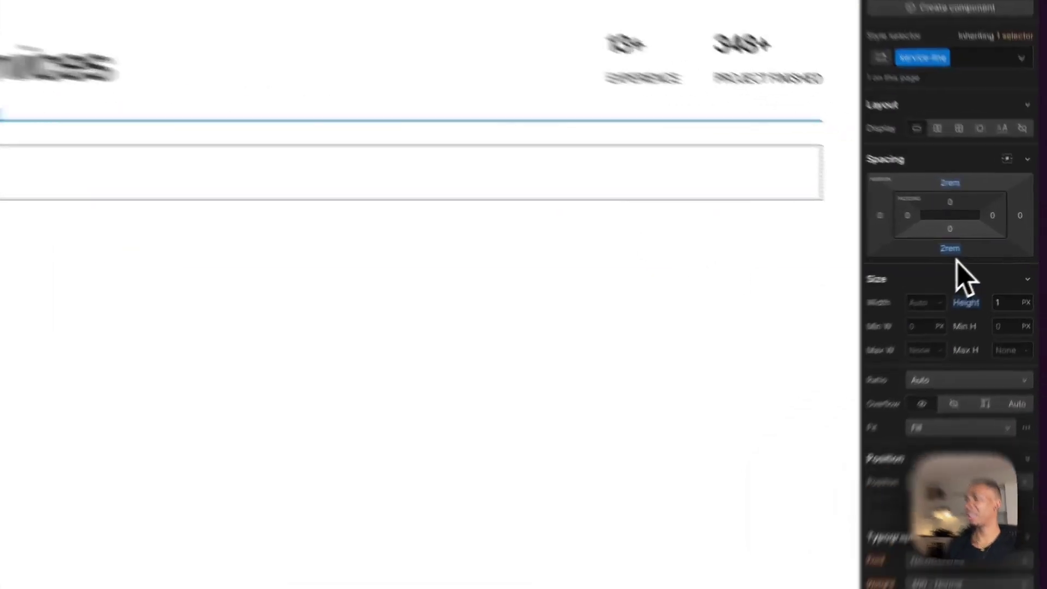
left_click(953, 250)
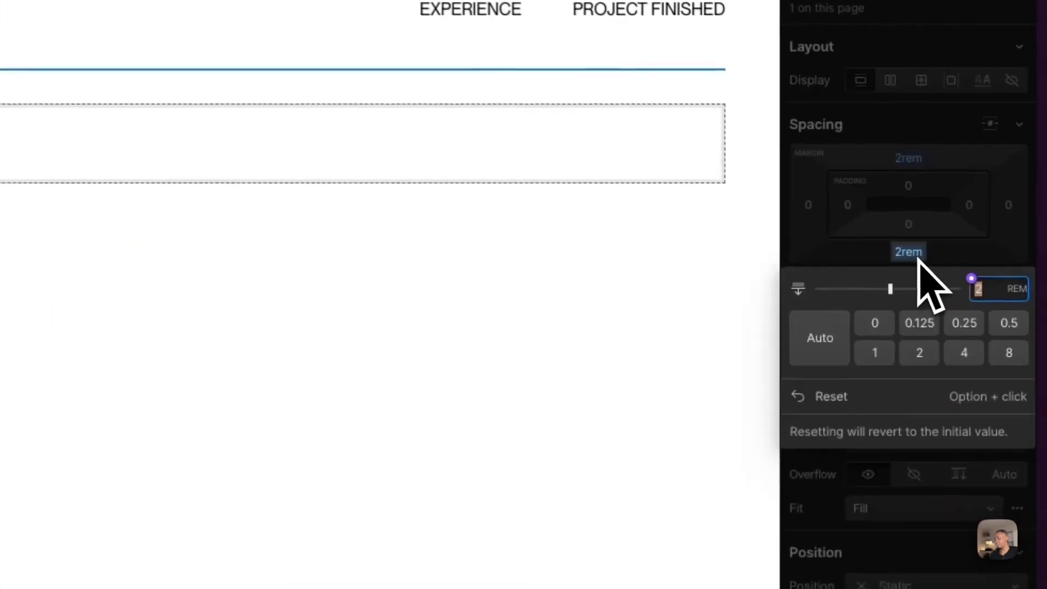
left_click(953, 251)
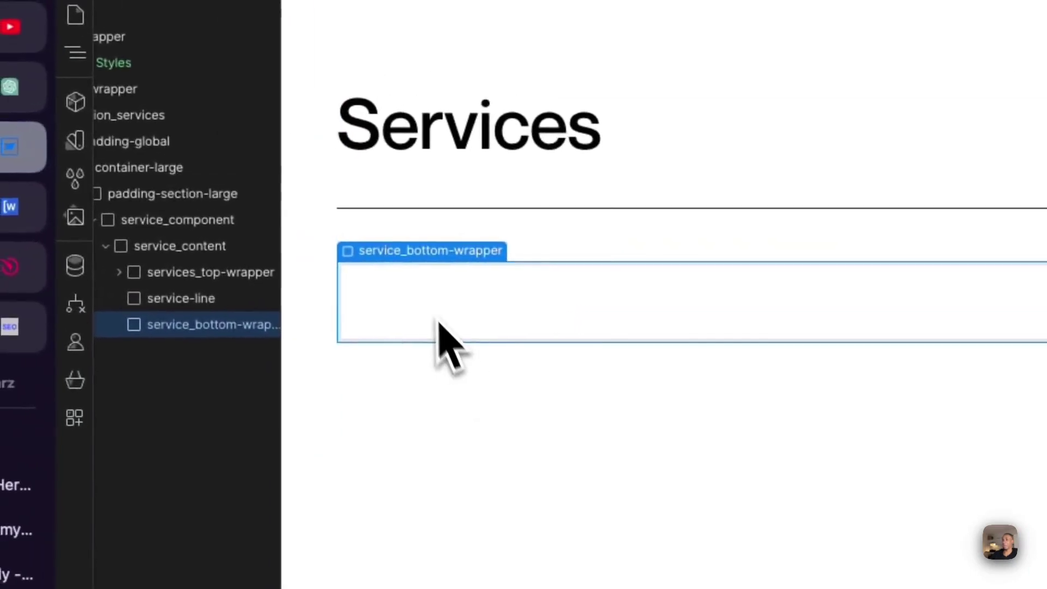
- Switch to Figma and examine how the image, two text columns and small image below the Services divider are grouped
left_click(48, 206)
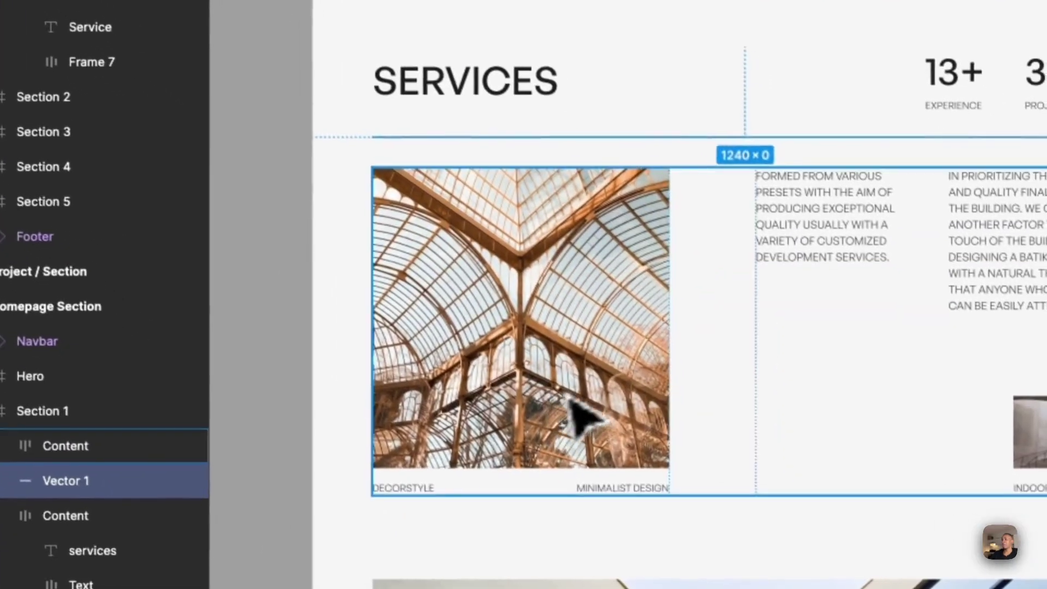
left_click(584, 417)
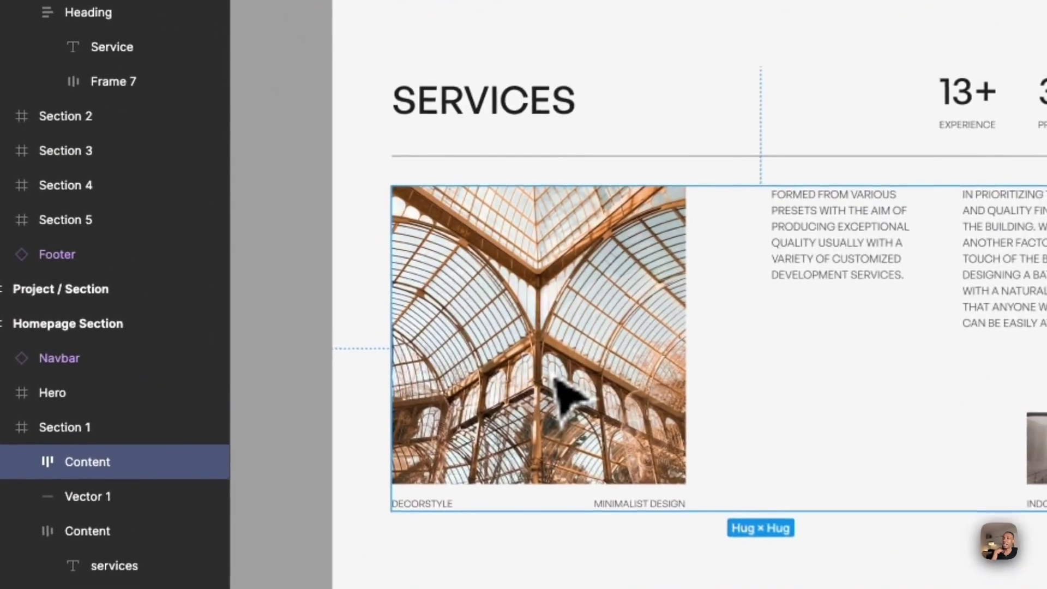
left_click(389, 312)
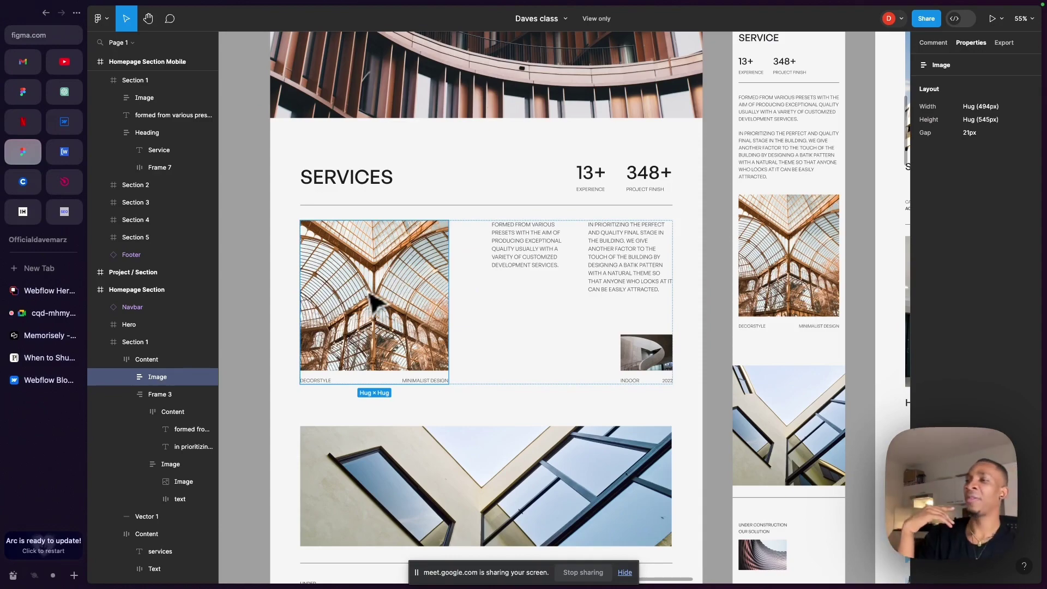
left_click(504, 265)
double_click(508, 260)
double_click(506, 257)
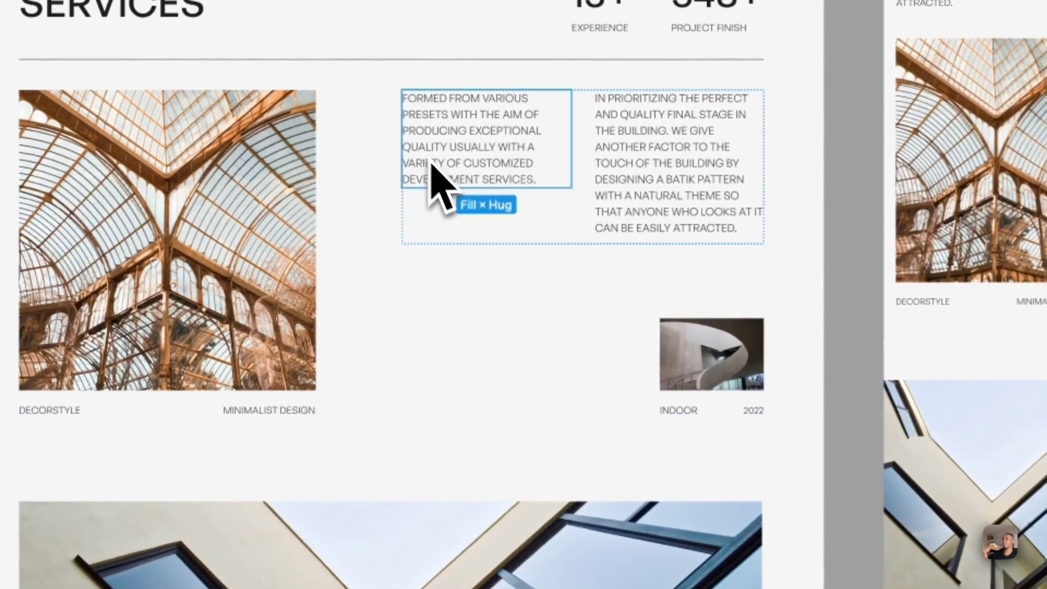
left_click(696, 223)
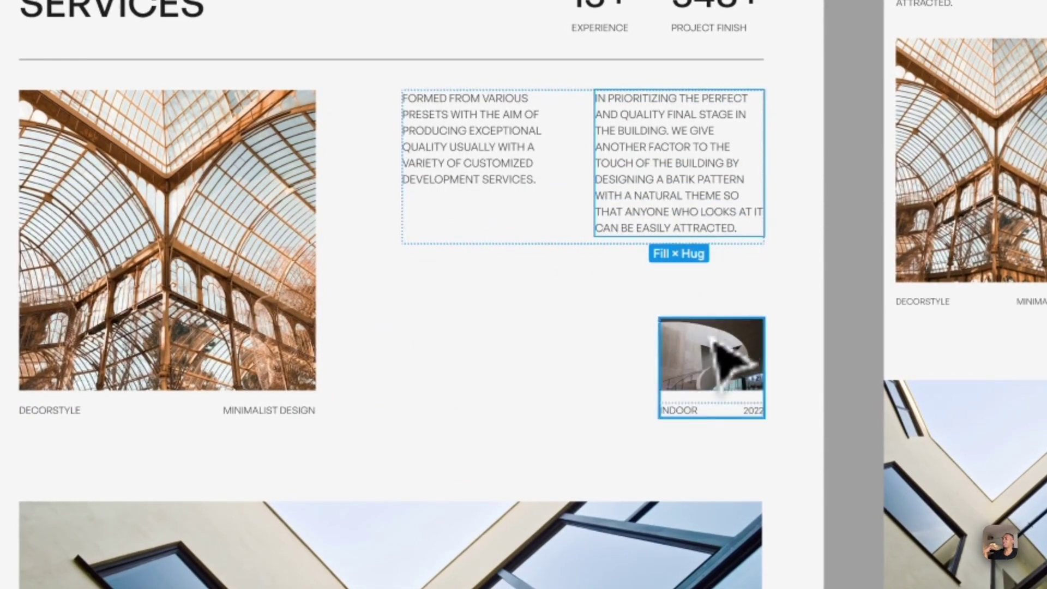
left_click(316, 262)
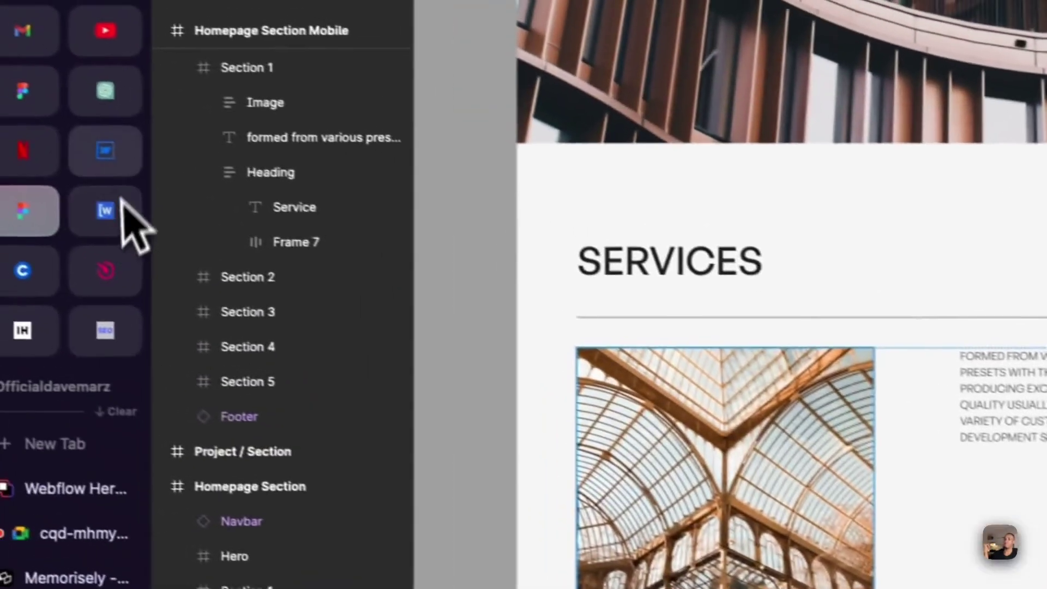
- Return to Webflow and set the display of service_bottom-wrapper to Grid
left_click(117, 164)
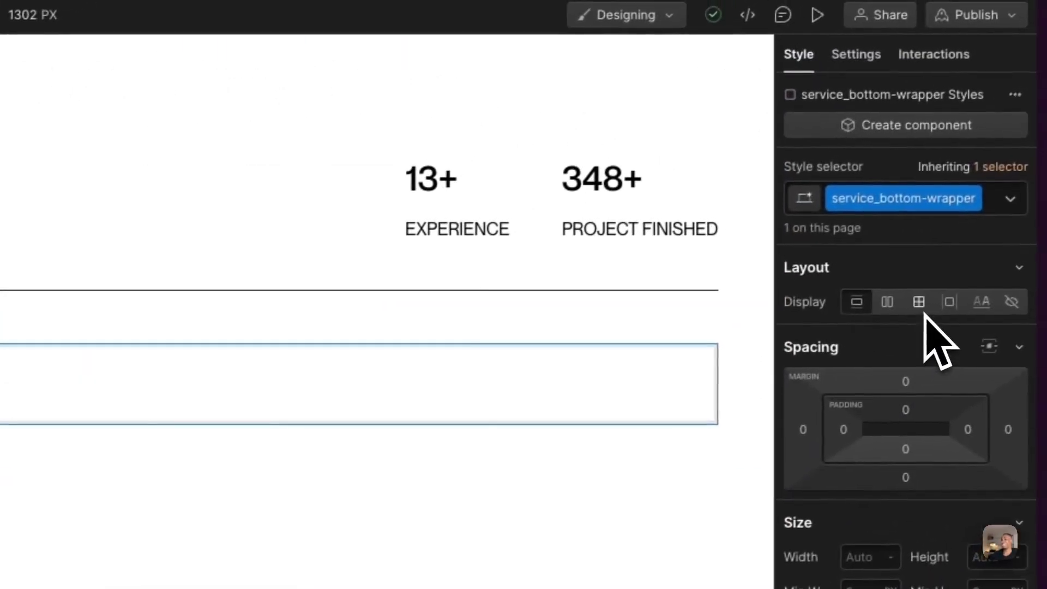
left_click(921, 308)
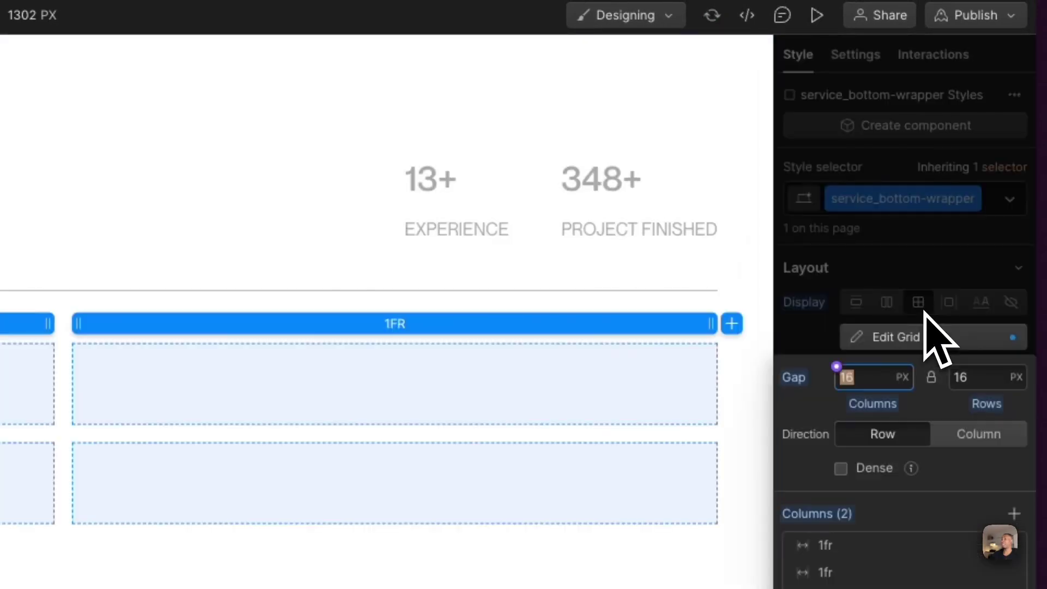
left_click(905, 337)
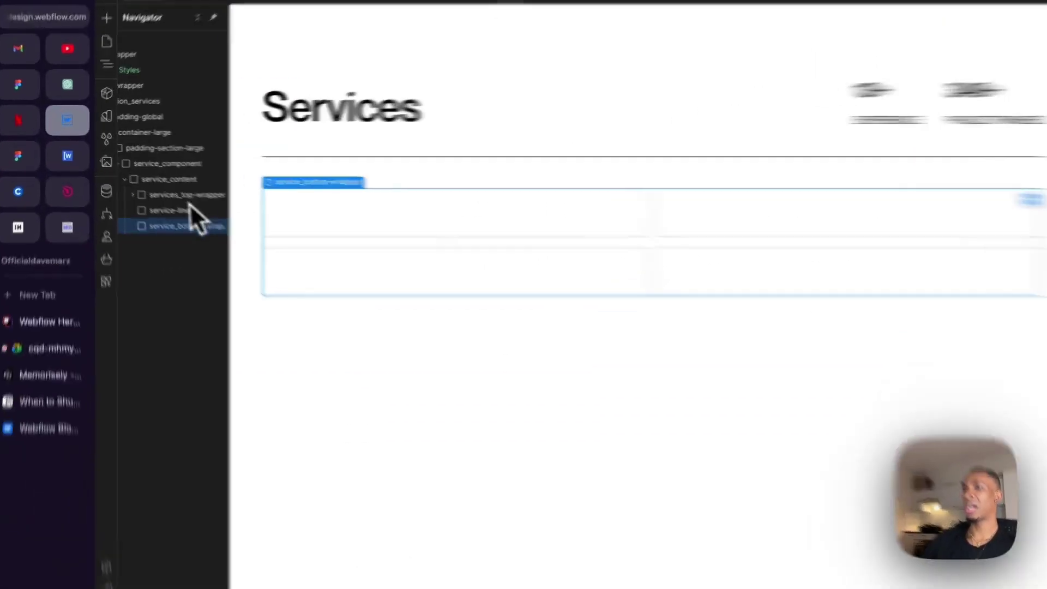
- Recheck the layout below the divider in Figma and remove one row from the service_bottom-wrapper grid in Webflow
left_click(150, 198)
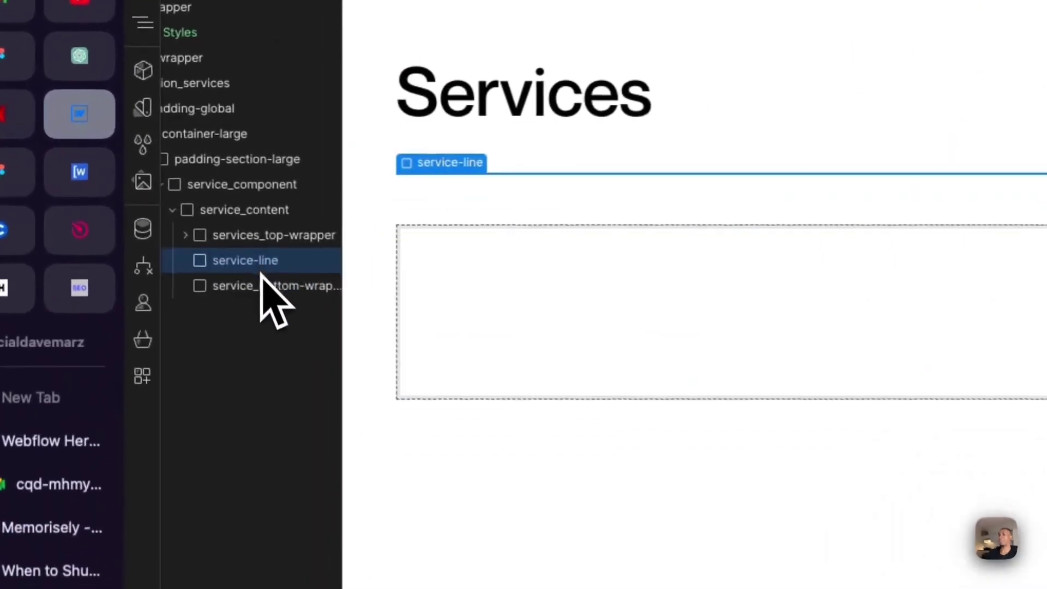
left_click(164, 211)
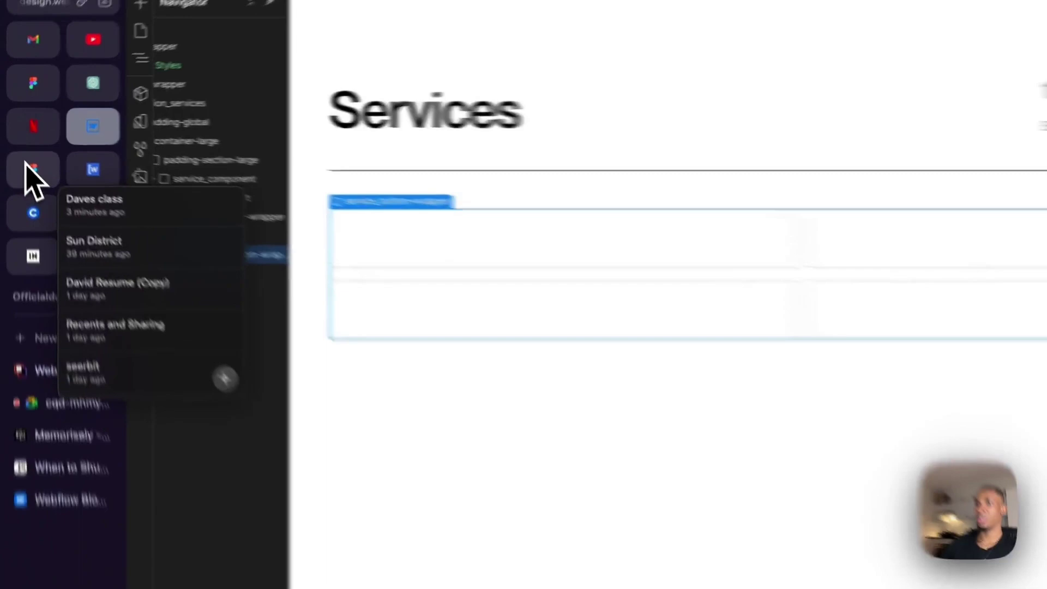
left_click(23, 152)
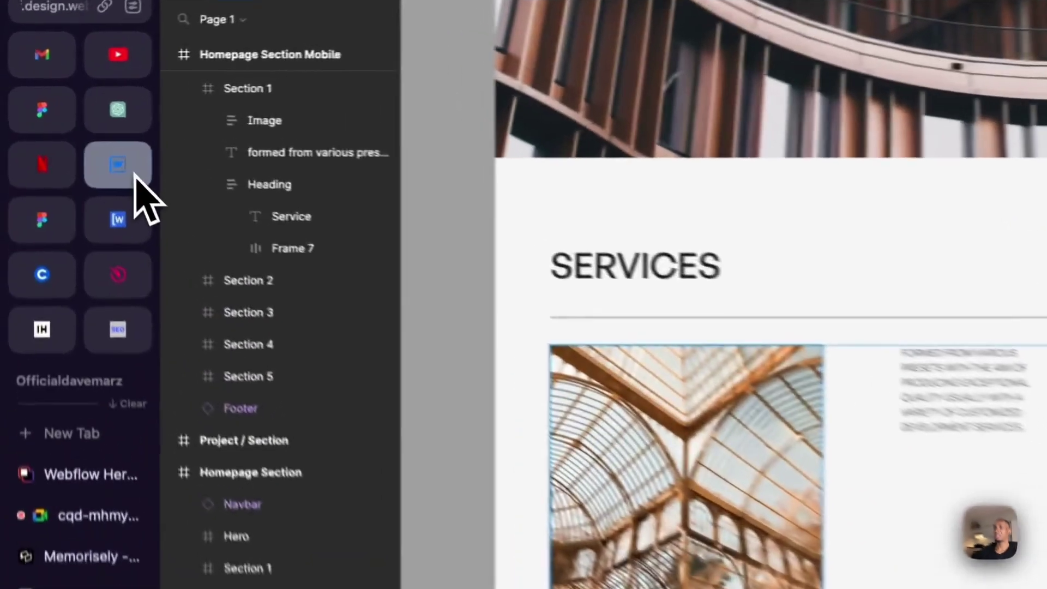
left_click(65, 122)
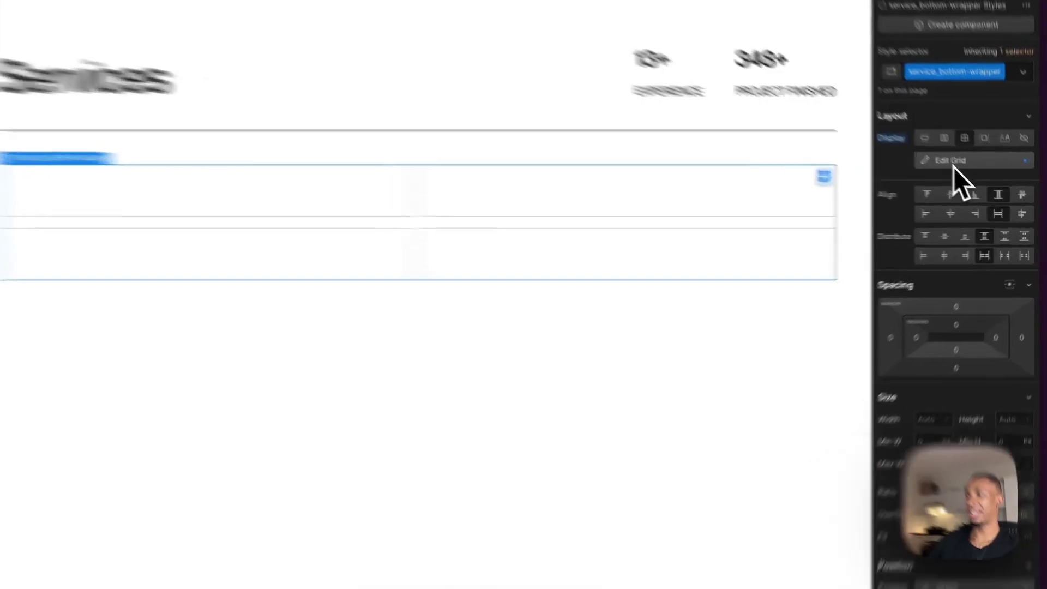
left_click(970, 177)
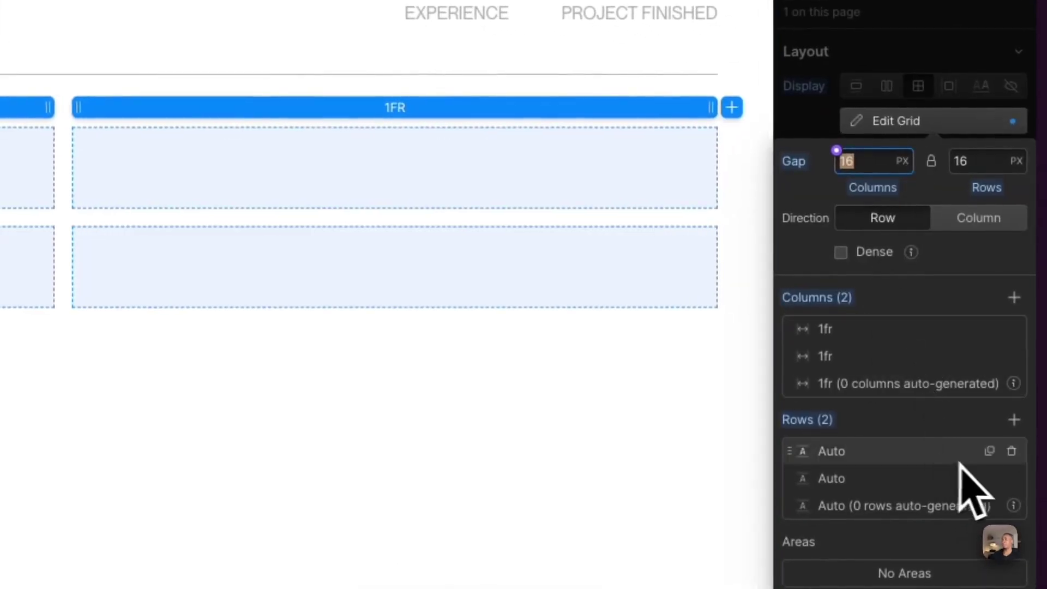
left_click(1014, 454)
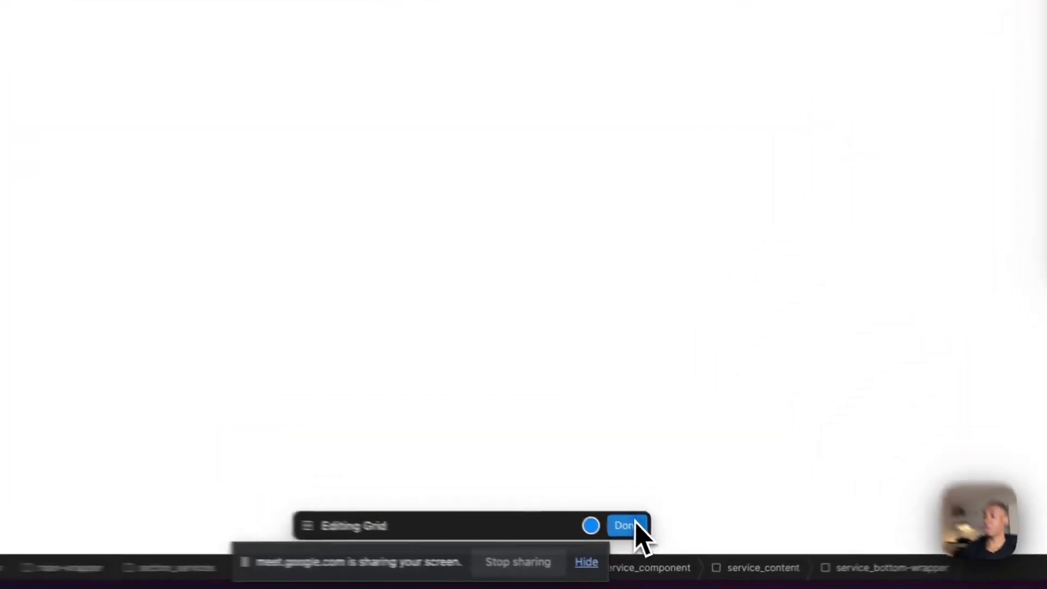
left_click(643, 550)
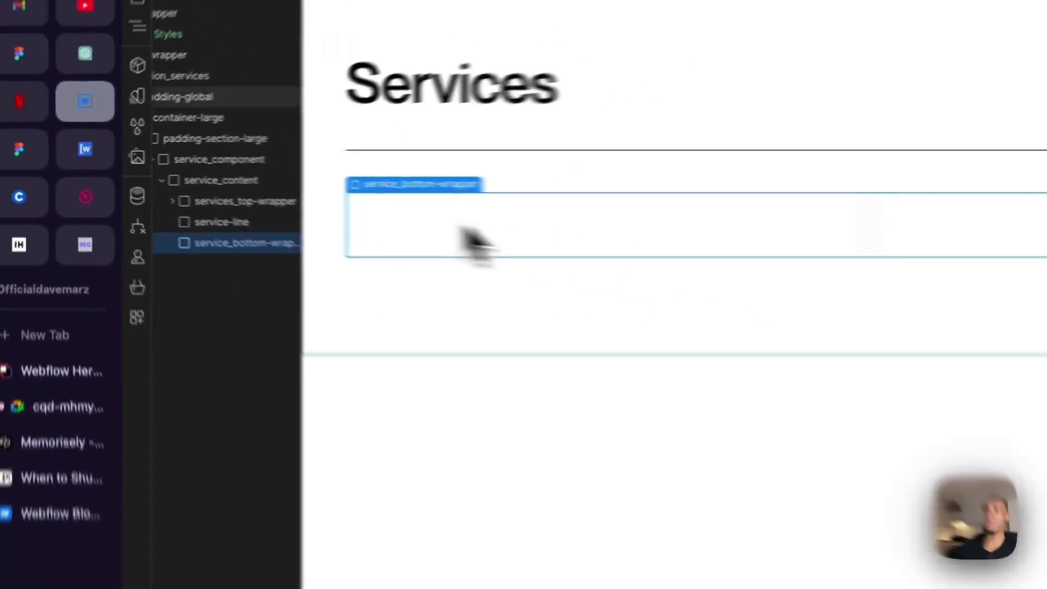
- Add a Div Block inside the service_bottom-wrapper grid
scroll(172, 214, "right", 2)
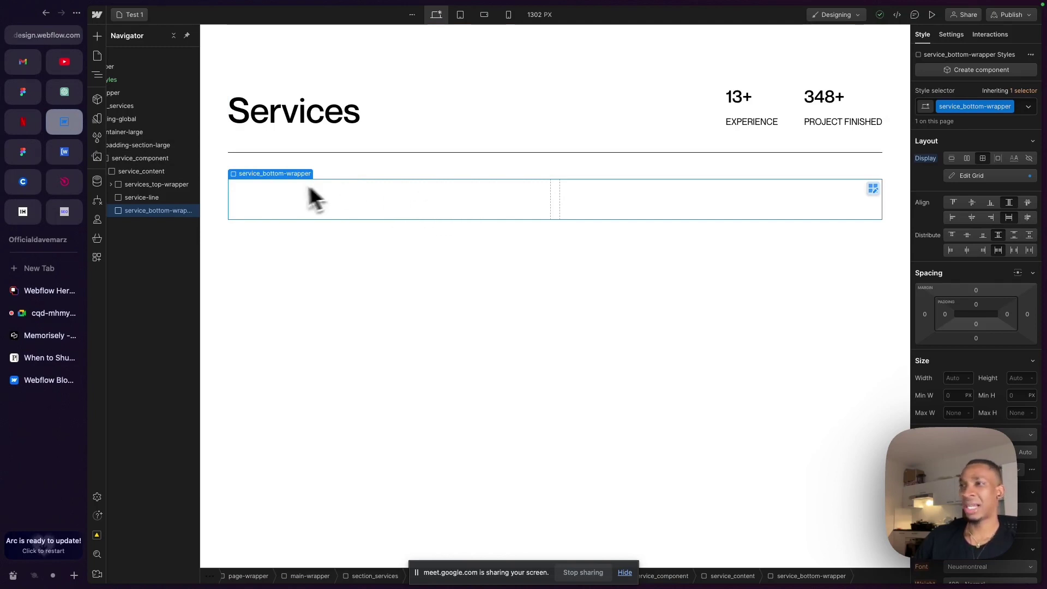
key("super+k")
type("div")
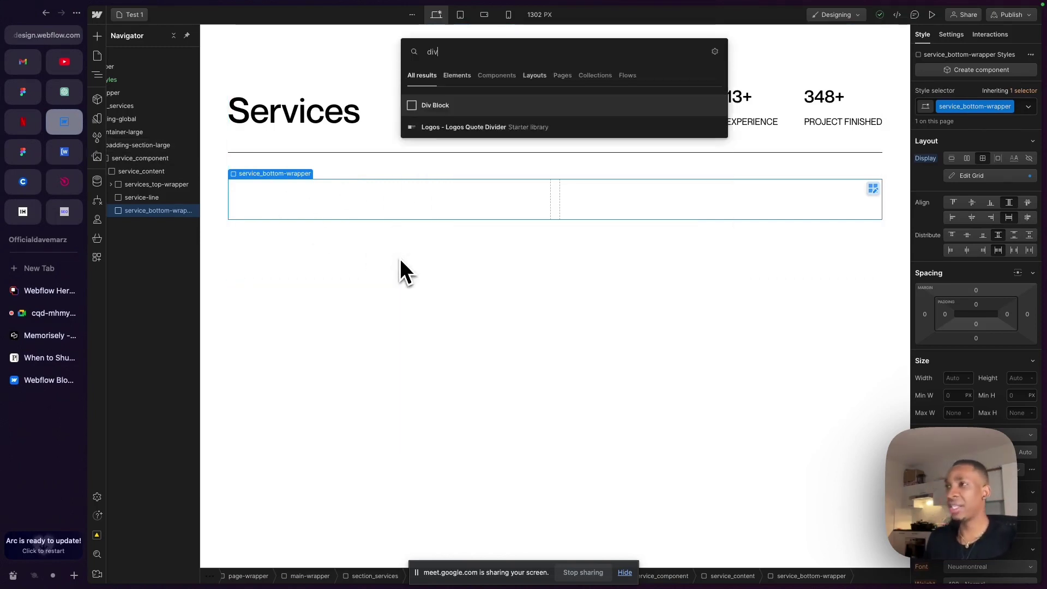
key("Return")
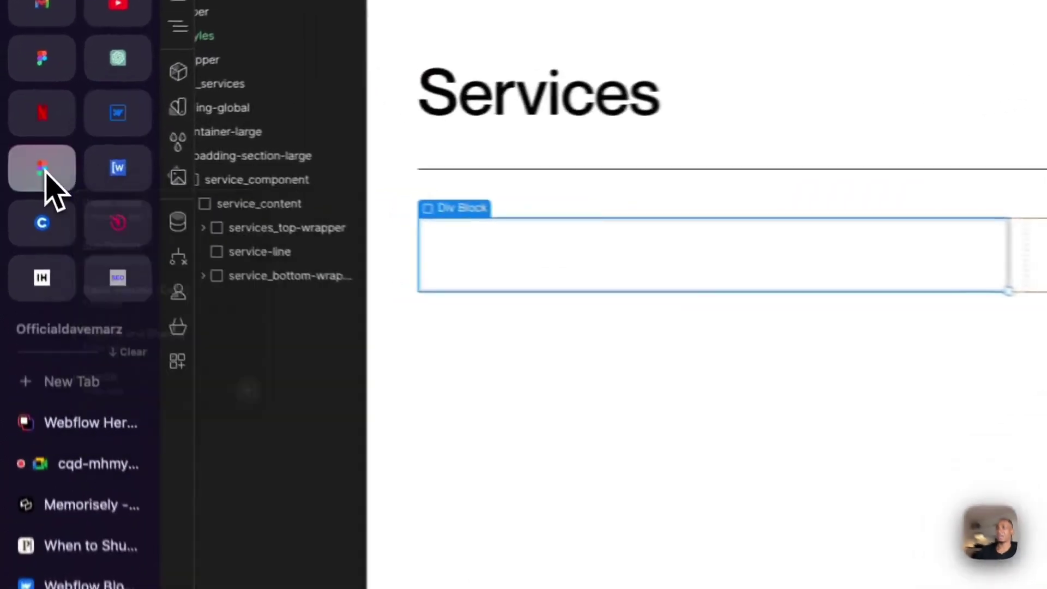
- Check the large image and its captions in Figma, and assign the new class first-cell to the Div Block in Webflow
left_click(23, 152)
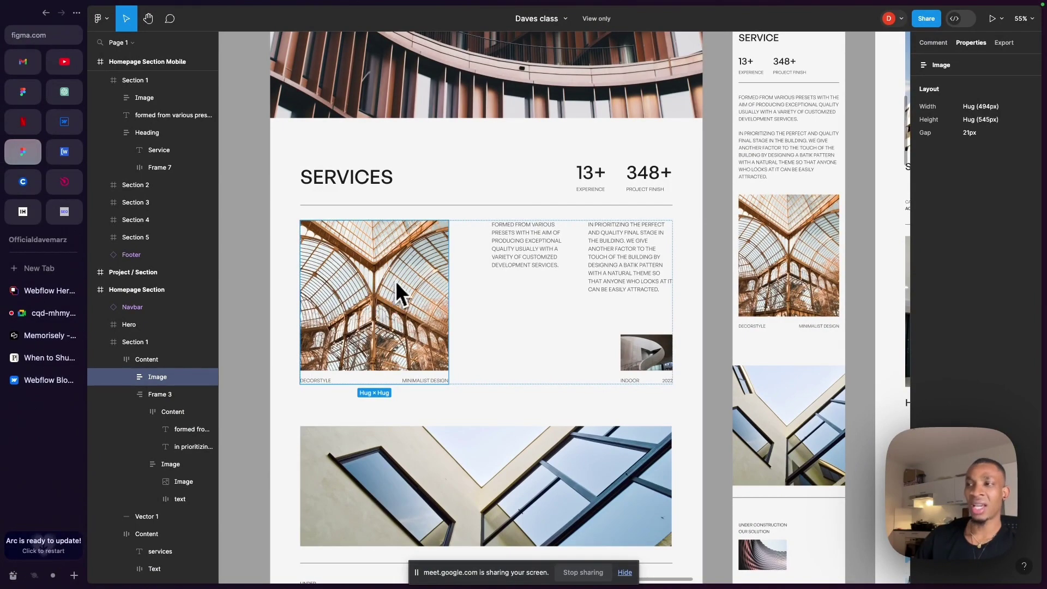
scroll(309, 377, "up", 5)
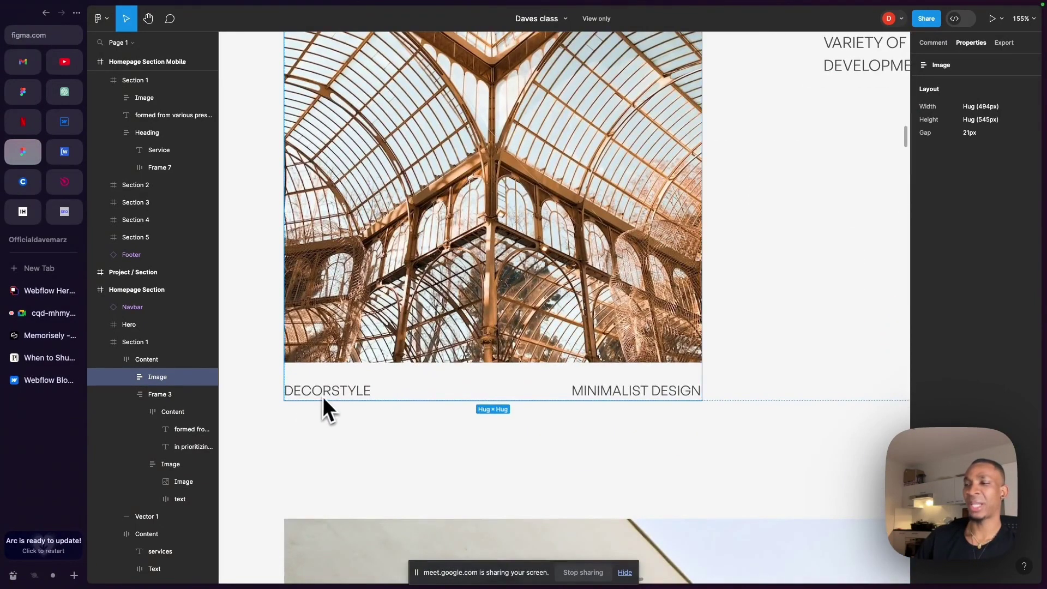
scroll(617, 388, "down", 5)
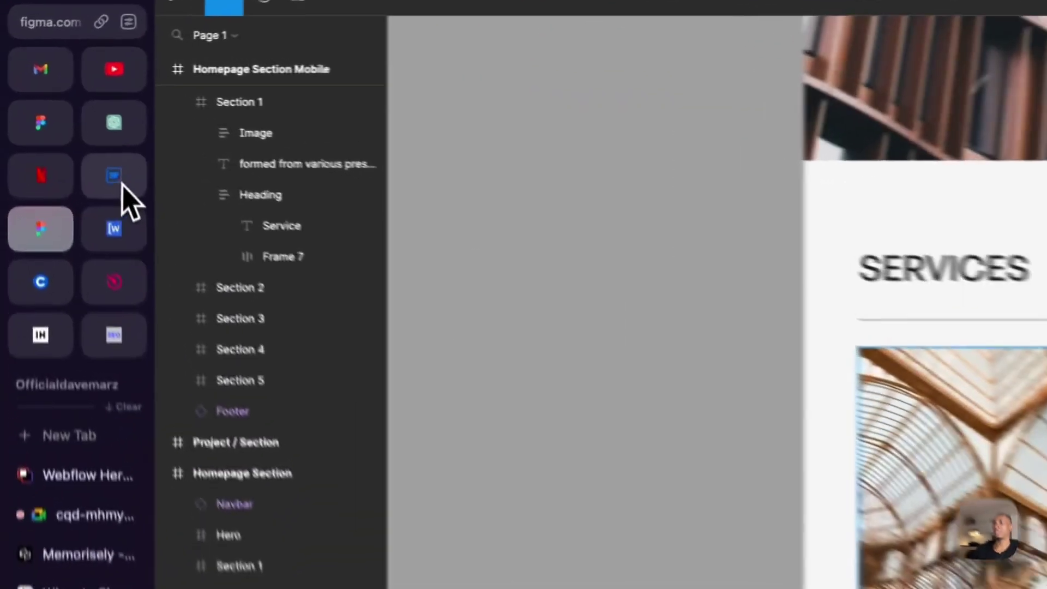
left_click(65, 123)
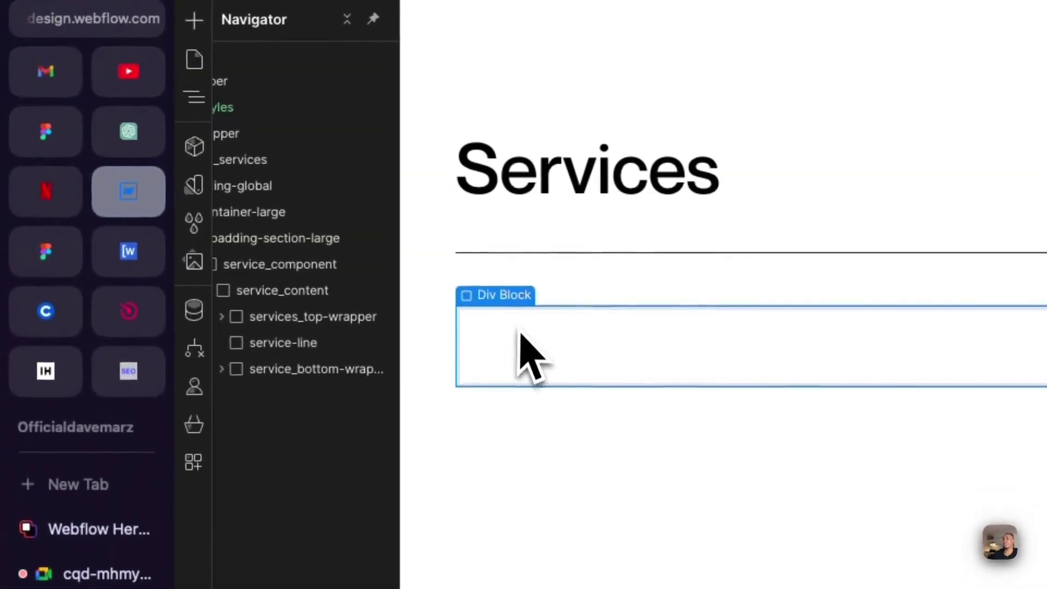
left_click(222, 370)
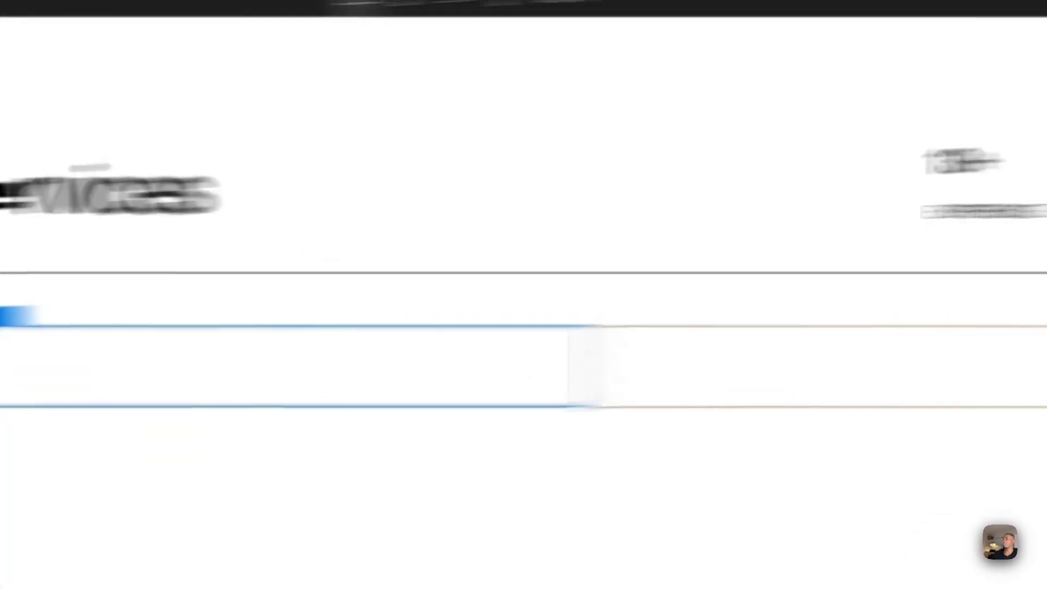
left_click(955, 213)
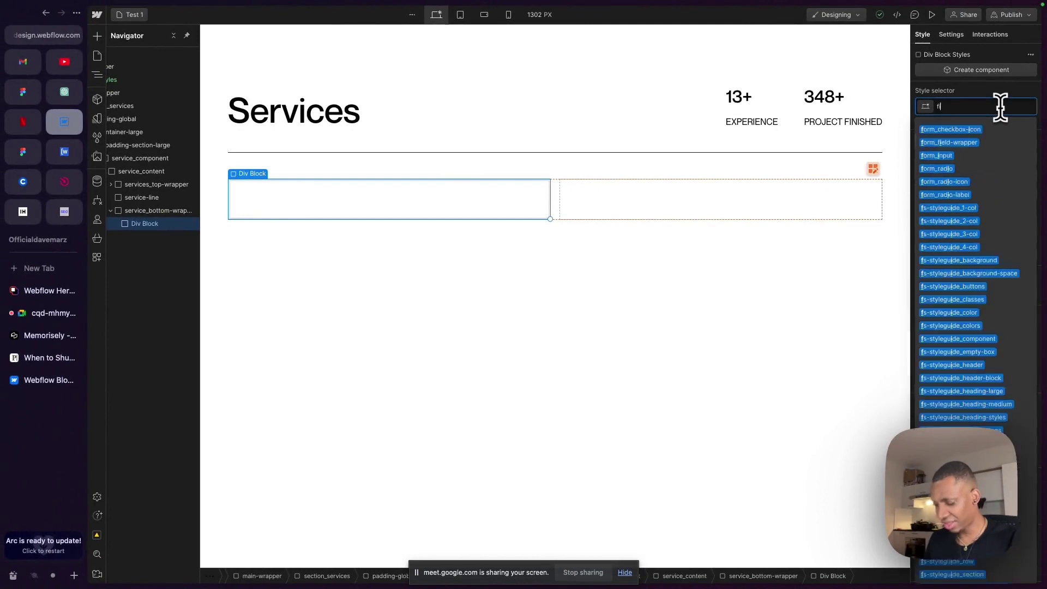
type("first-cell")
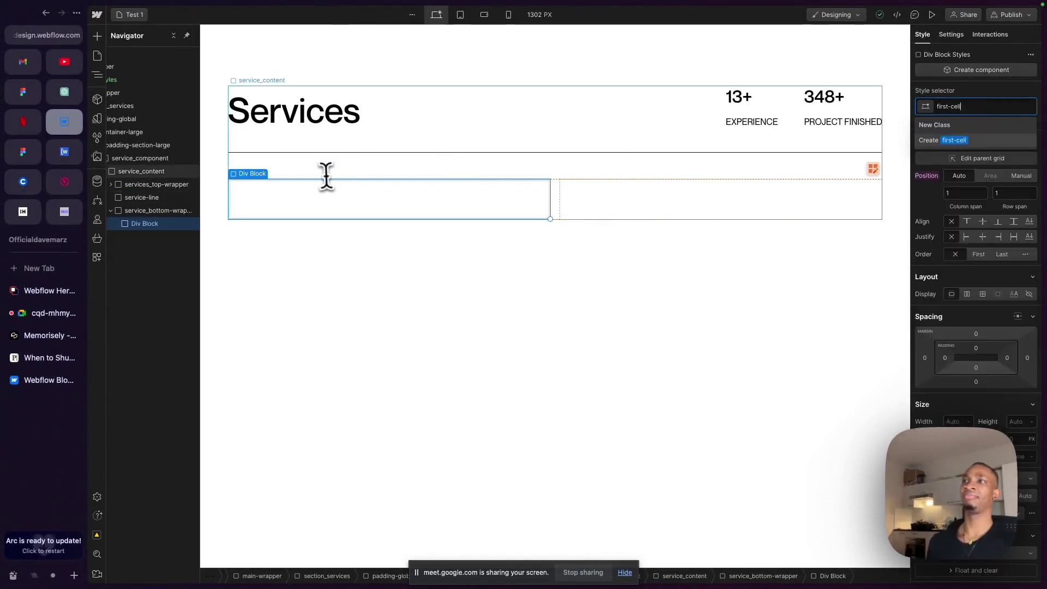
key("Return")
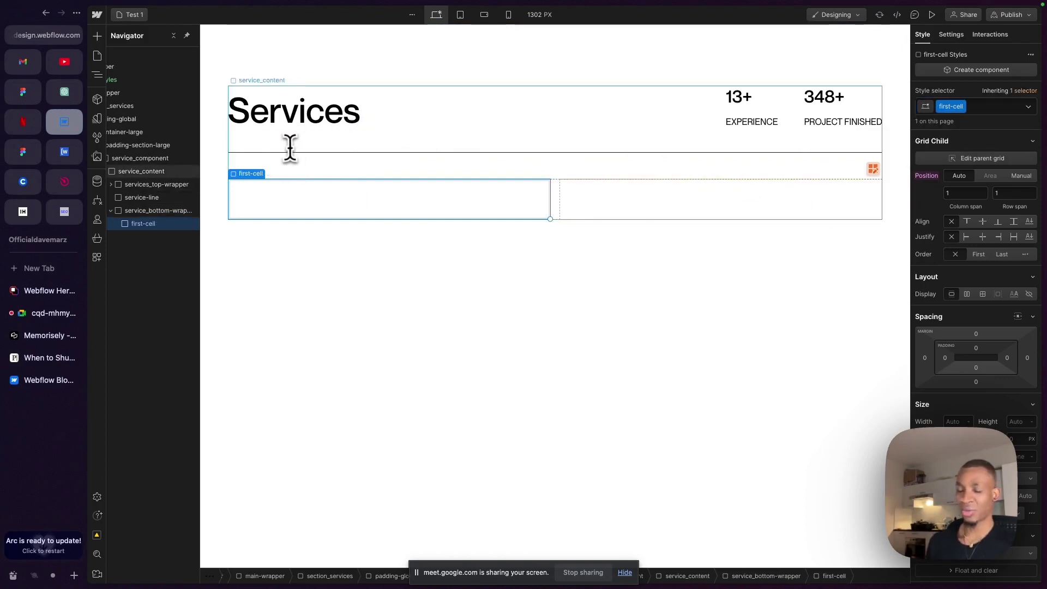
- Add an Image element inside first-cell, dismiss its settings and reveal it in the element tree
key("super+e")
type("image")
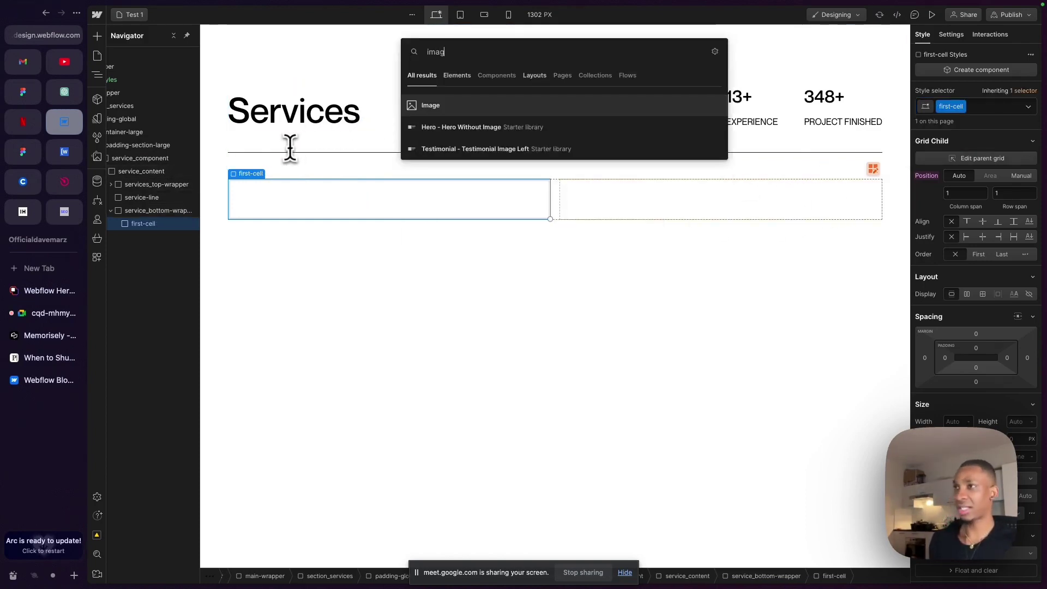
key("Return")
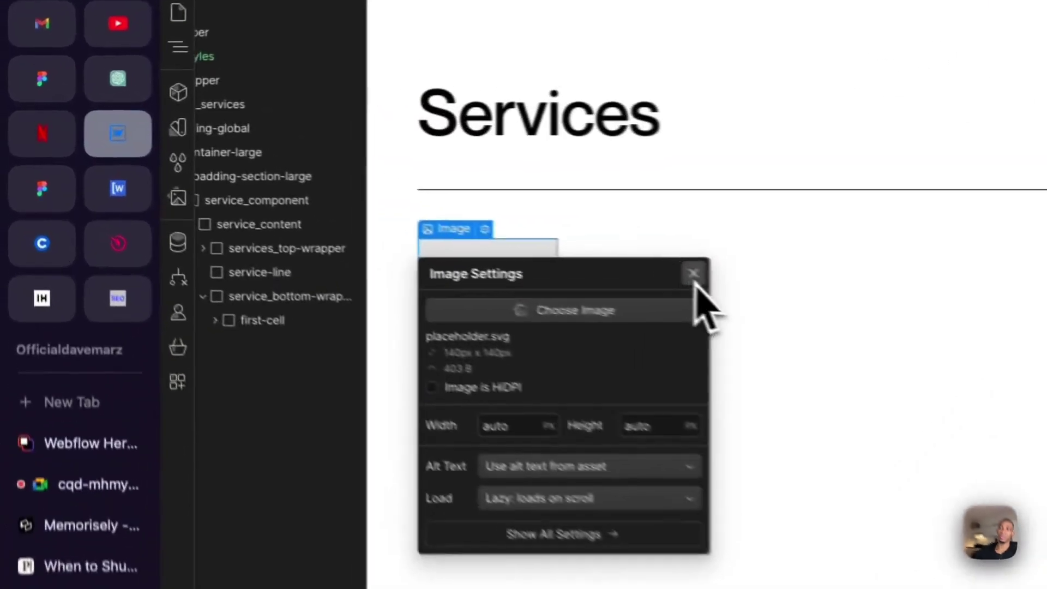
left_click(380, 198)
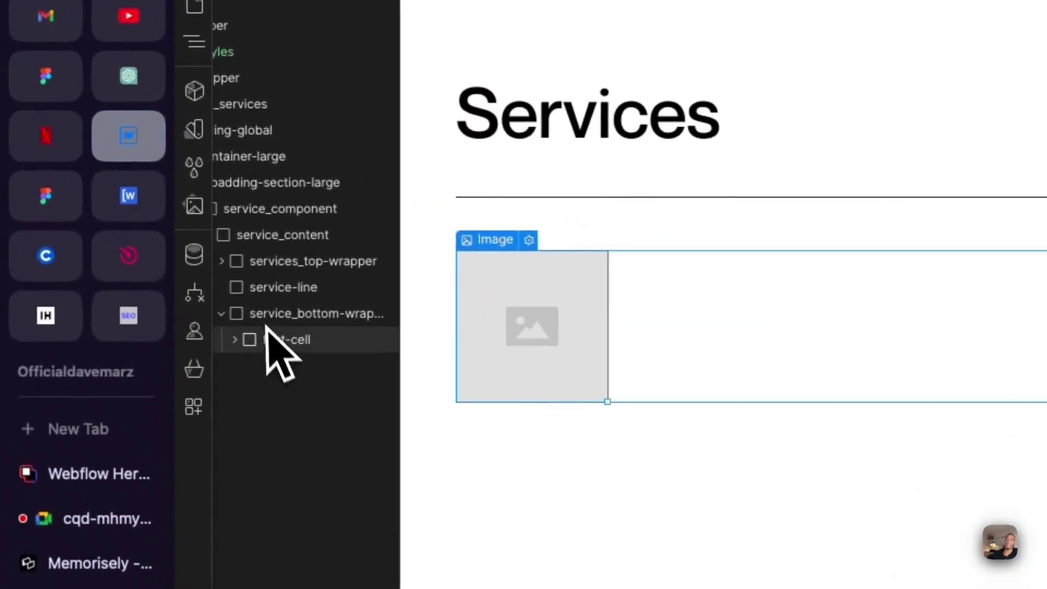
left_click(234, 338)
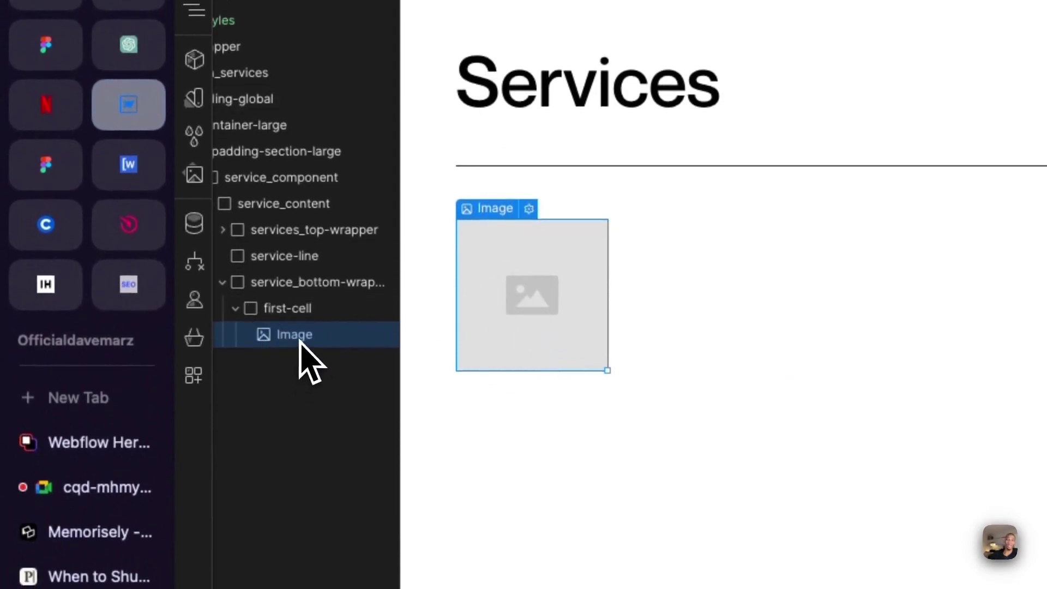
- Delete the Image element from inside first-cell
left_click_drag(298, 341, 326, 314)
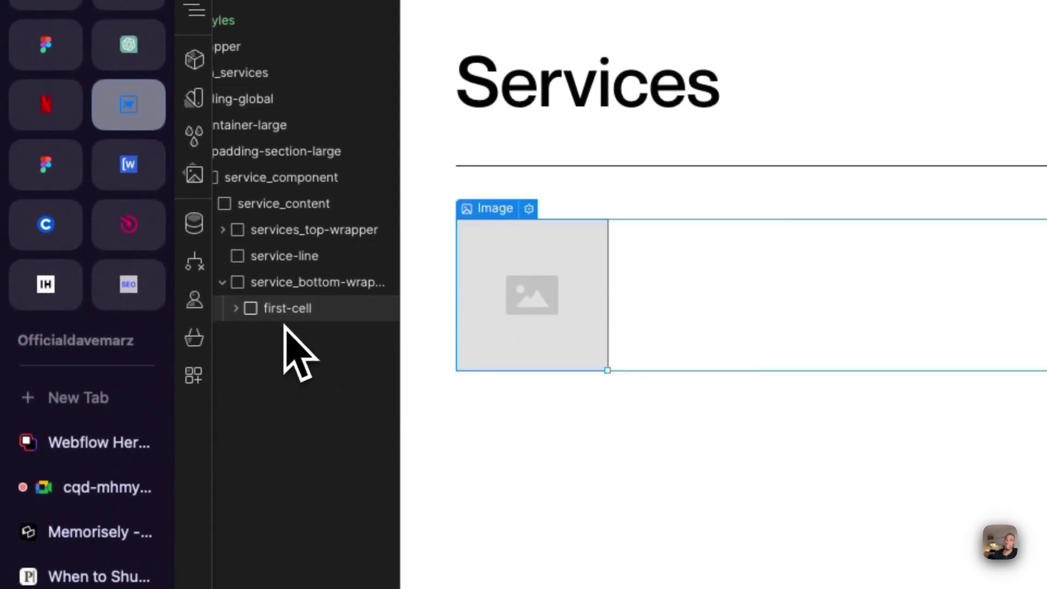
left_click(235, 308)
key("Delete")
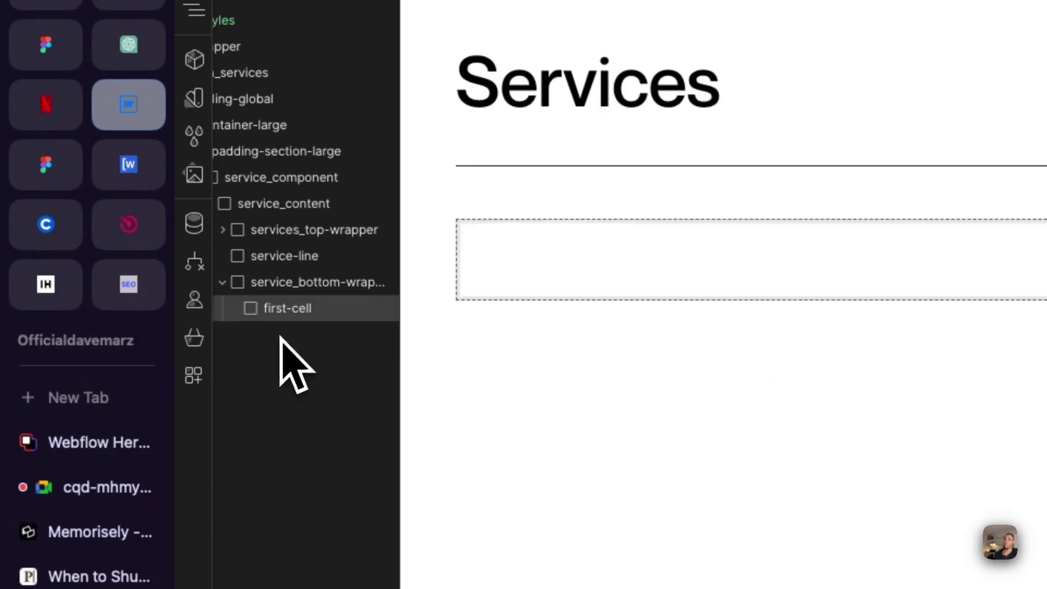
- Add an Image element directly inside the service_bottom-wrapper grid, beside first-cell, and dismiss its image settings
left_click(294, 309)
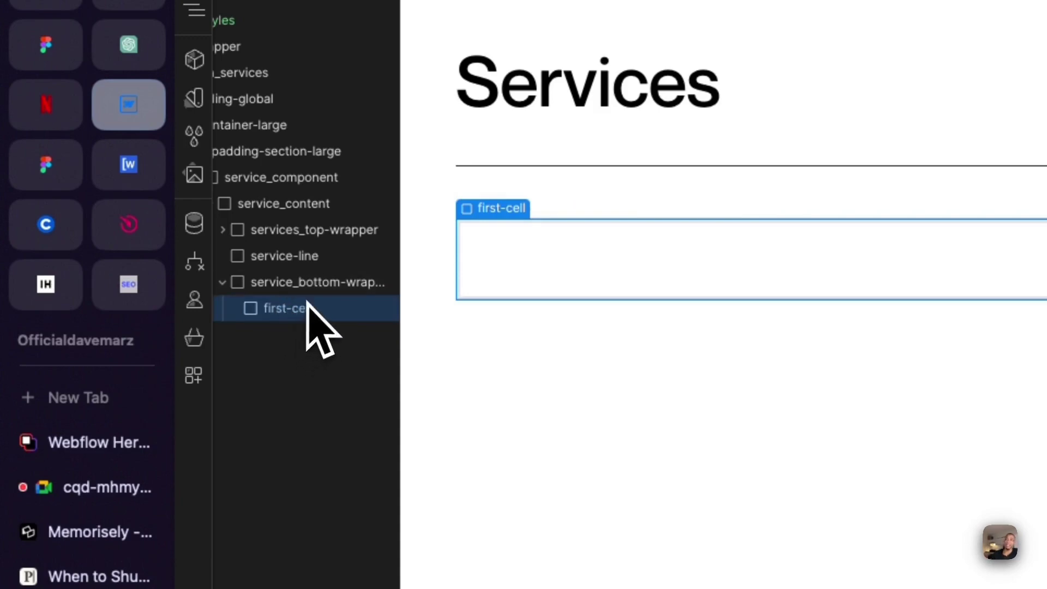
left_click(308, 288)
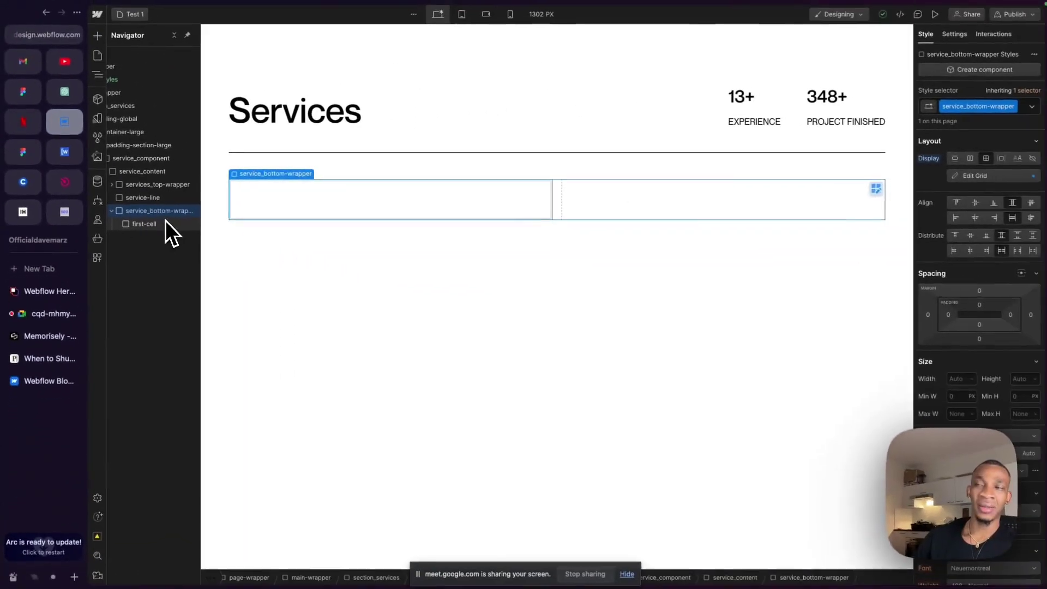
key("super+k")
type("imag")
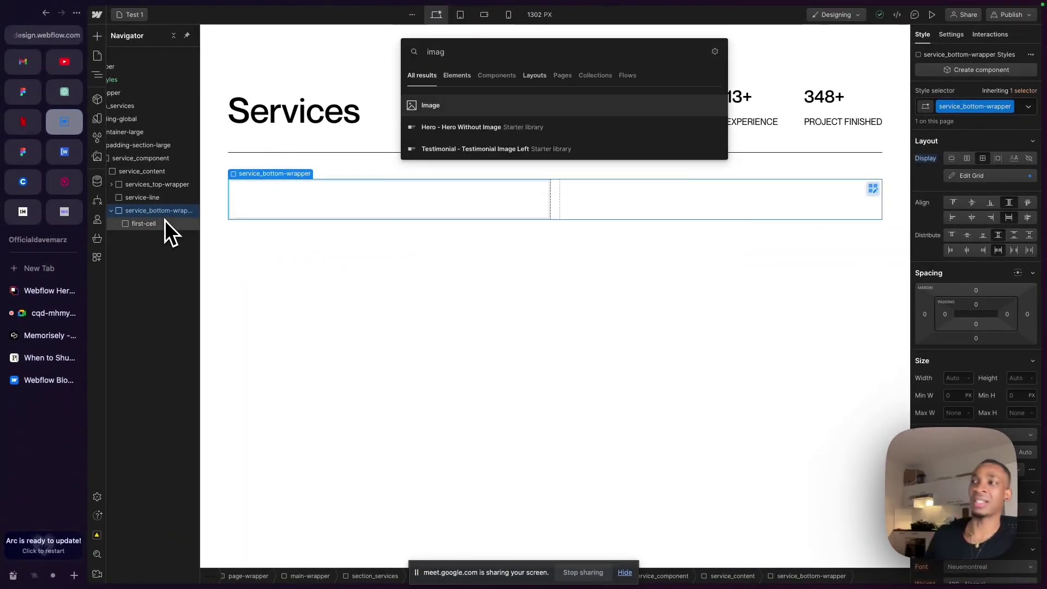
key("Return")
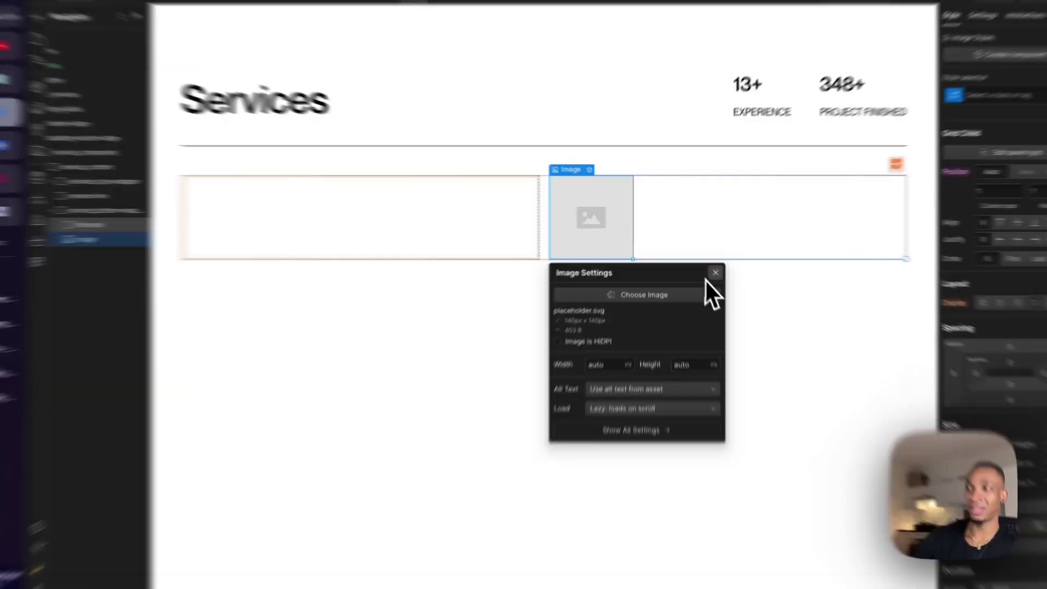
left_click(710, 267)
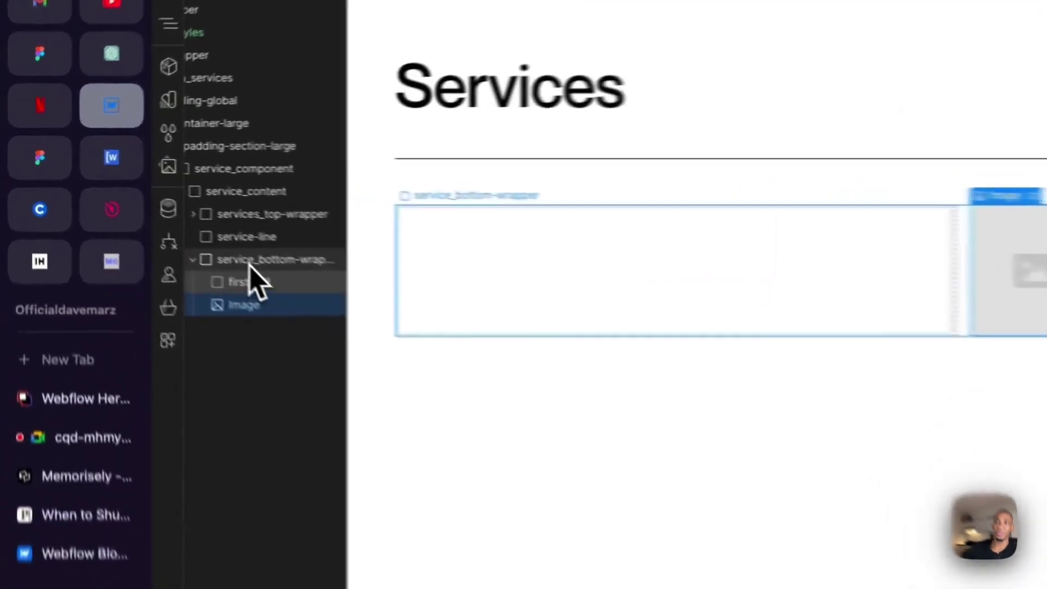
- Examine how service_bottom-wrapper and its two children, first-cell and the Image, occupy the grid by selecting each in turn
left_click(249, 263)
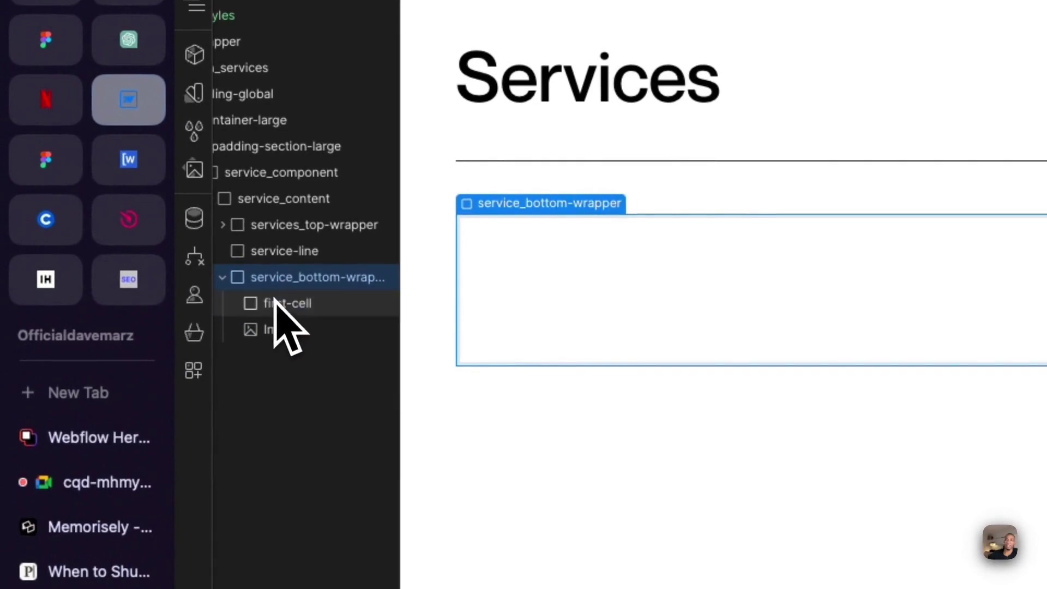
left_click(287, 305)
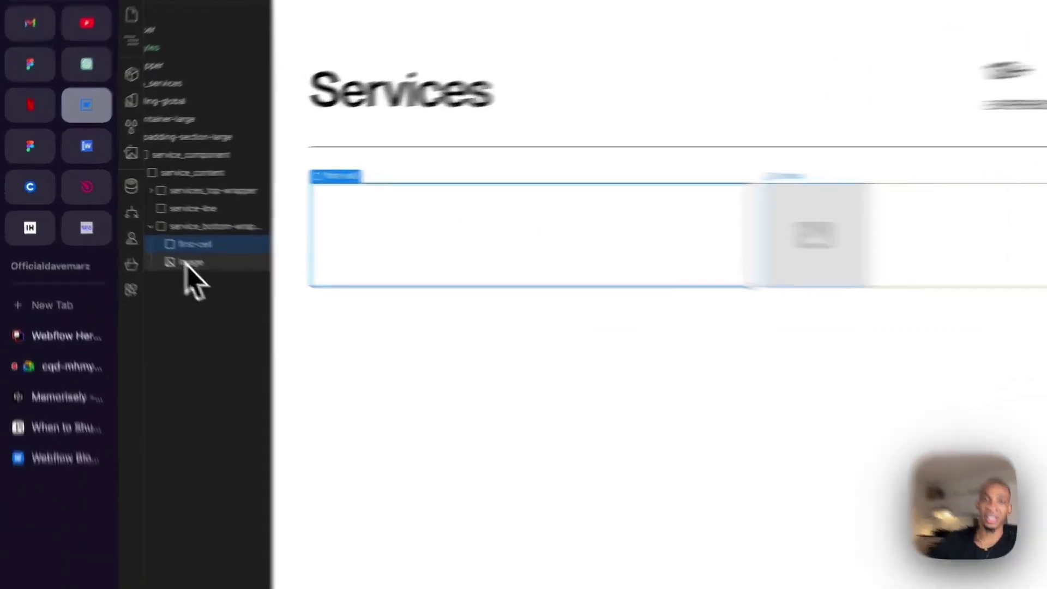
left_click(139, 237)
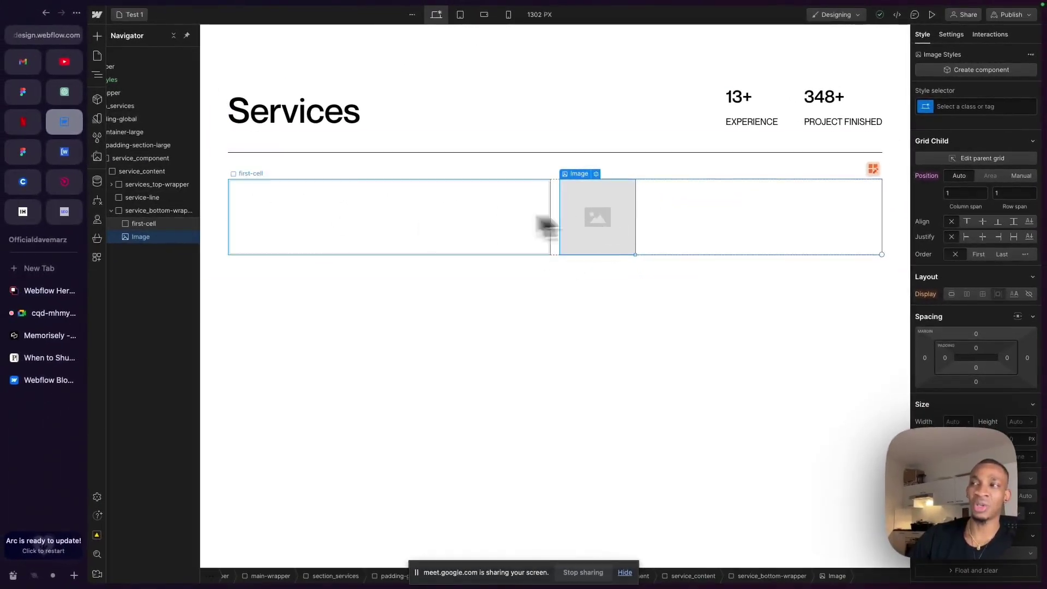
- Nest the placeholder image inside first-cell of the service_bottom-wrapper
left_click_drag(134, 234, 138, 236)
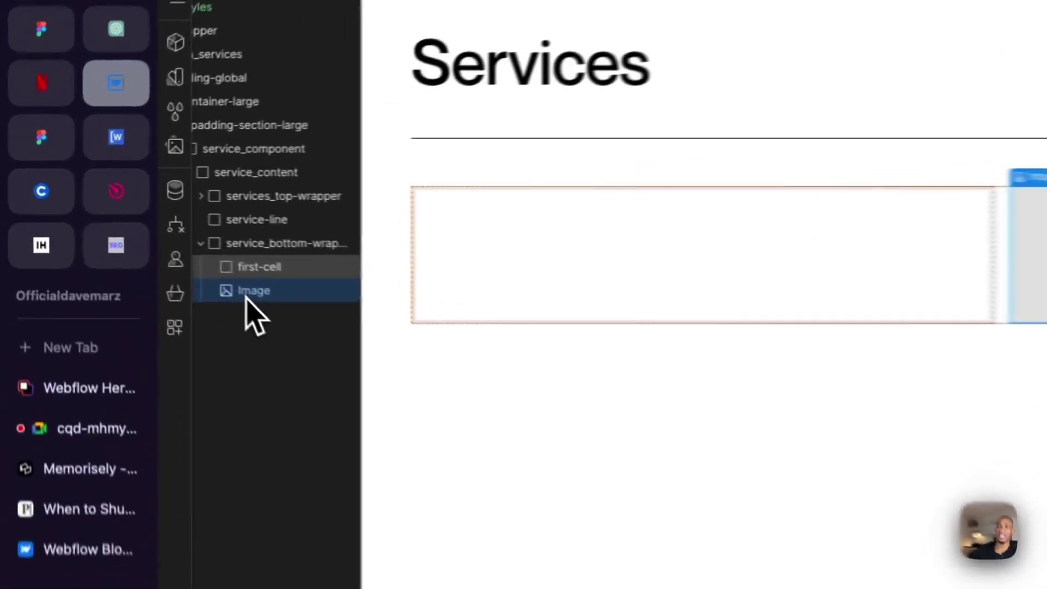
left_click_drag(272, 301, 297, 277)
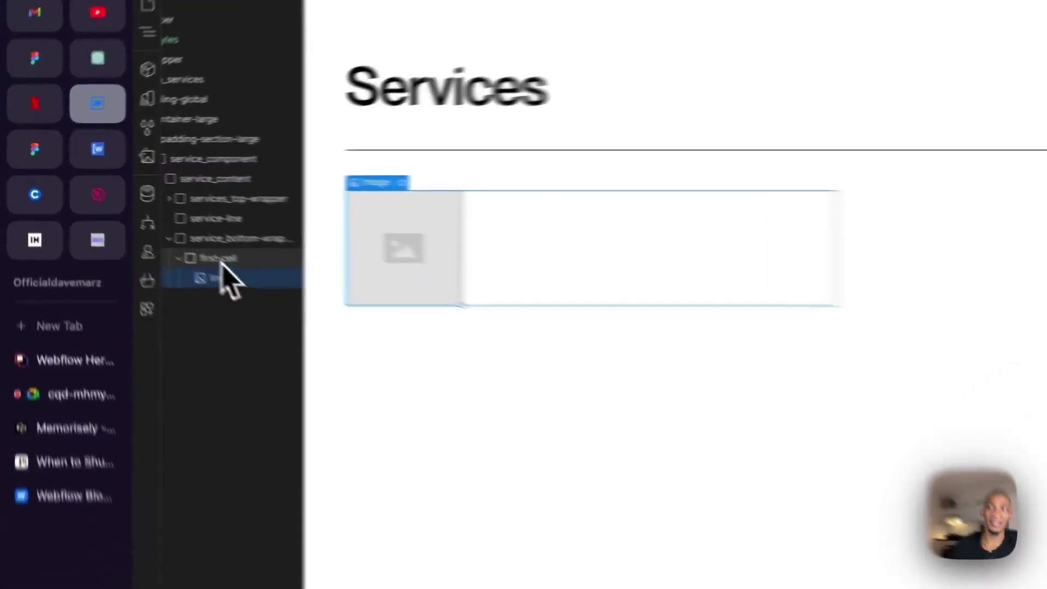
- Add a Text Block and a Button element inside first-cell, below the image
left_click(148, 225)
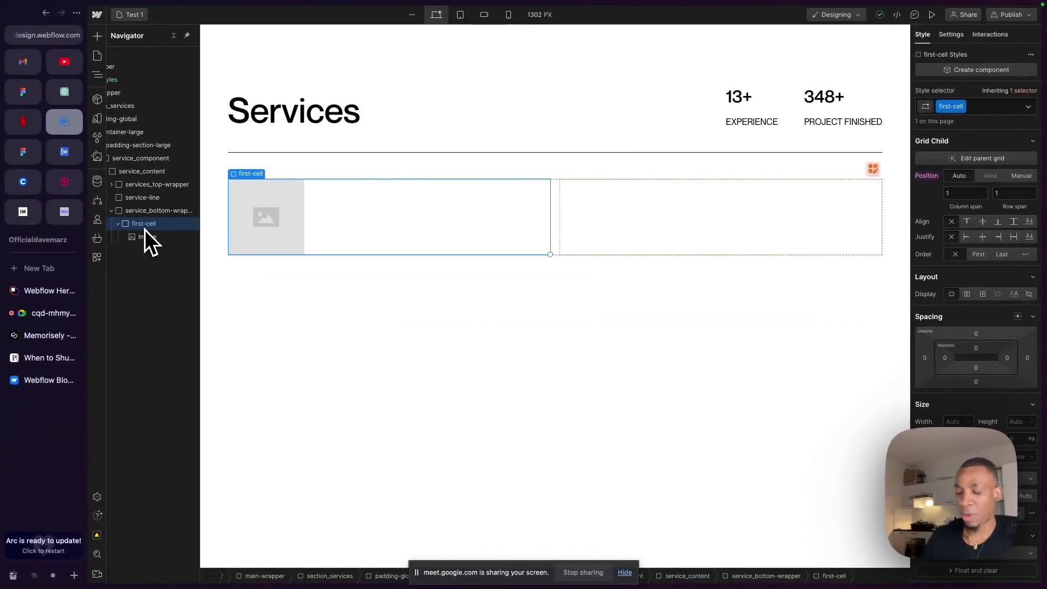
key("super+k")
type("text")
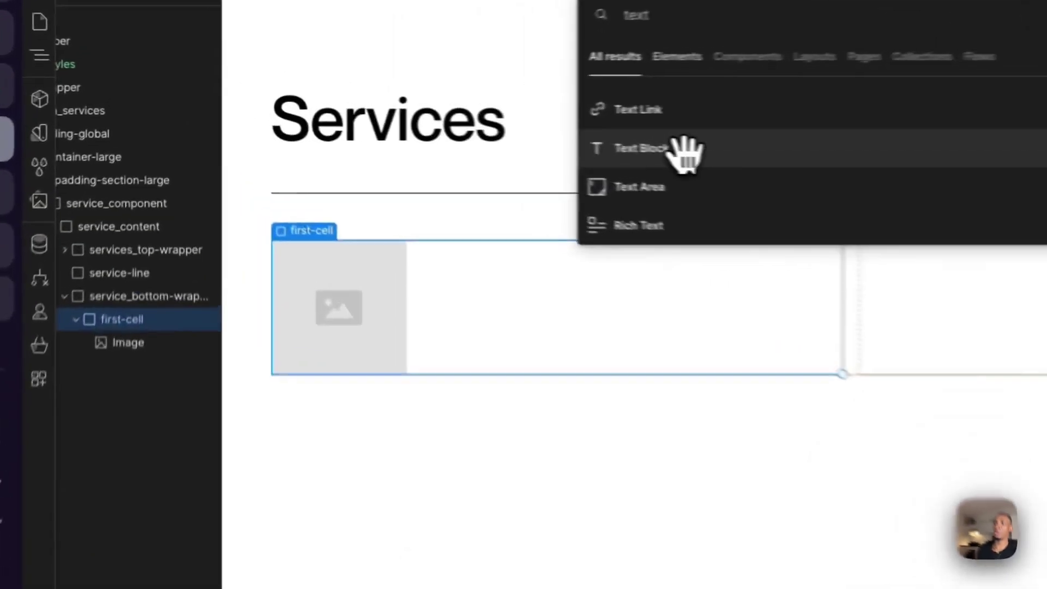
left_click(458, 127)
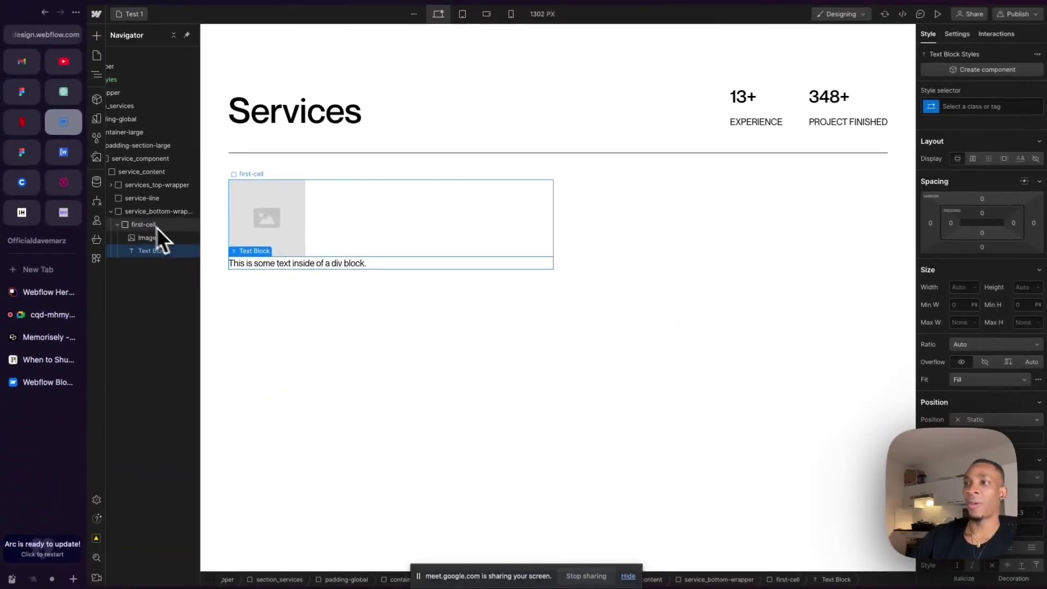
key("super+k")
type("butt")
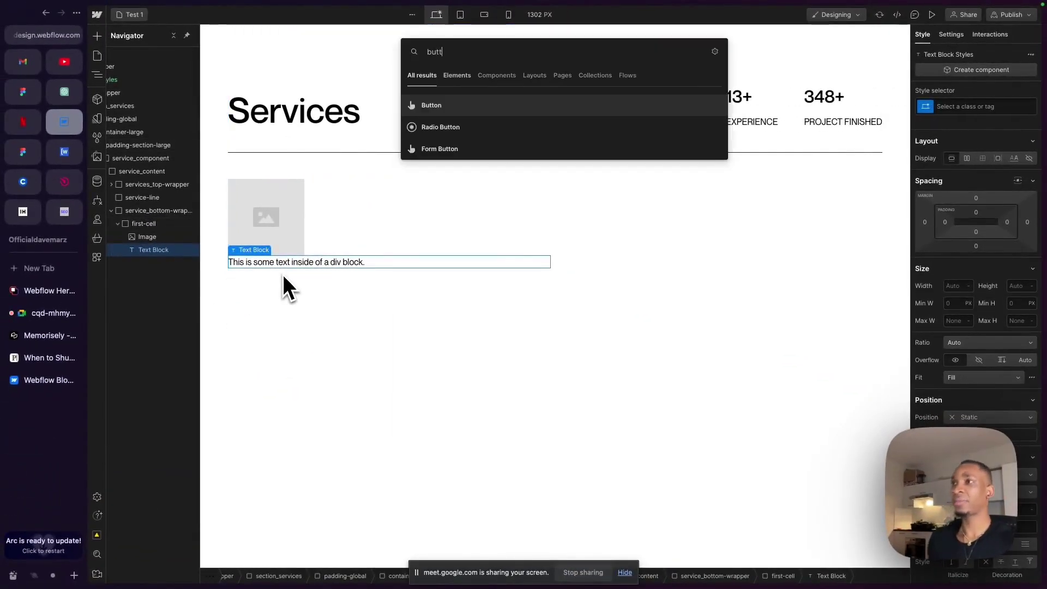
key("Return")
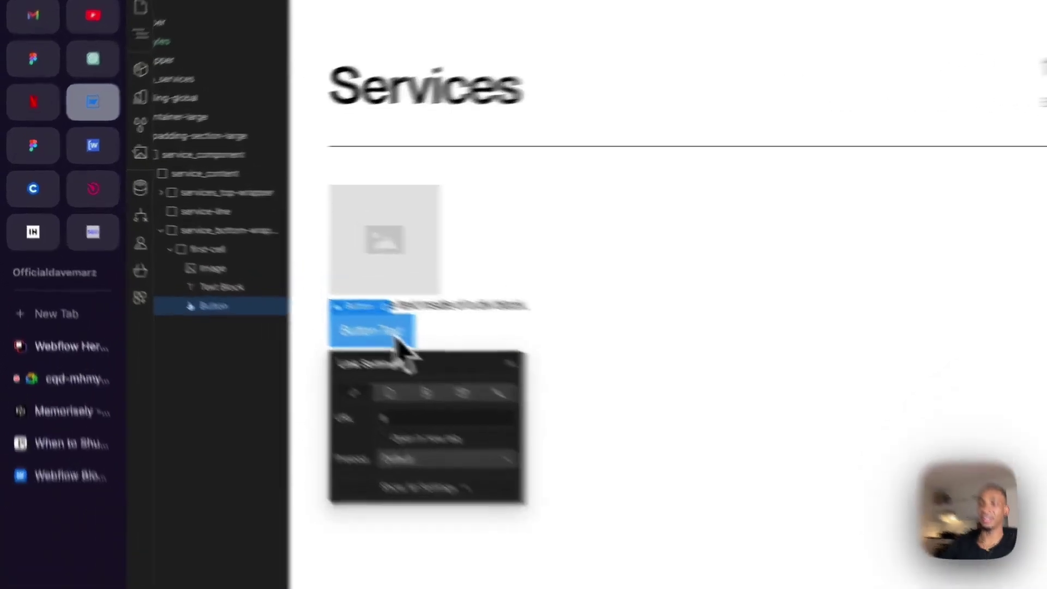
left_click(263, 277)
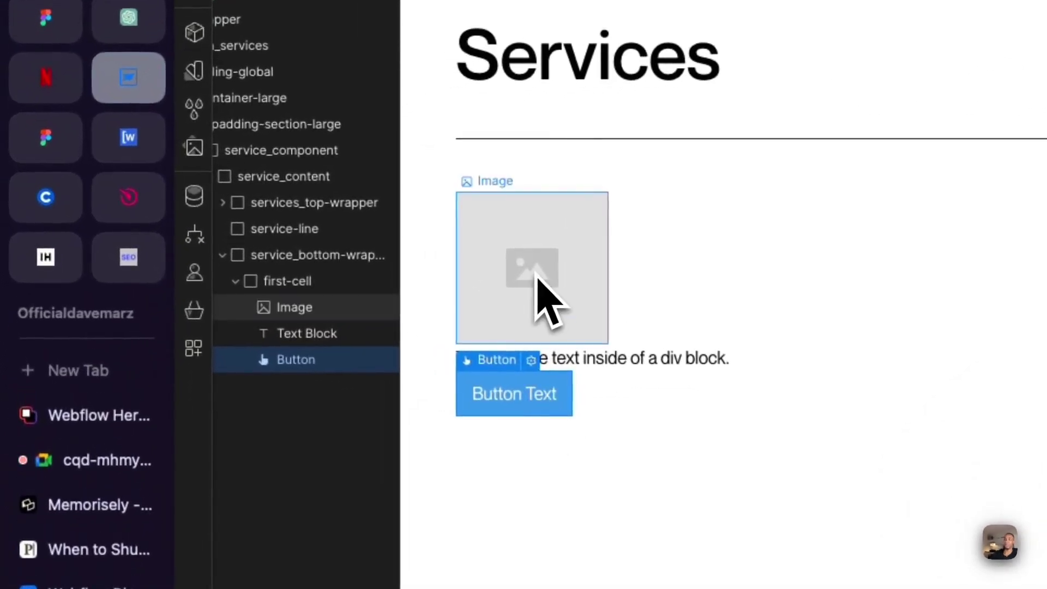
- Switch to the Figma design and export the large glass-roof image of the Services section as a 1x PNG
left_click(518, 242)
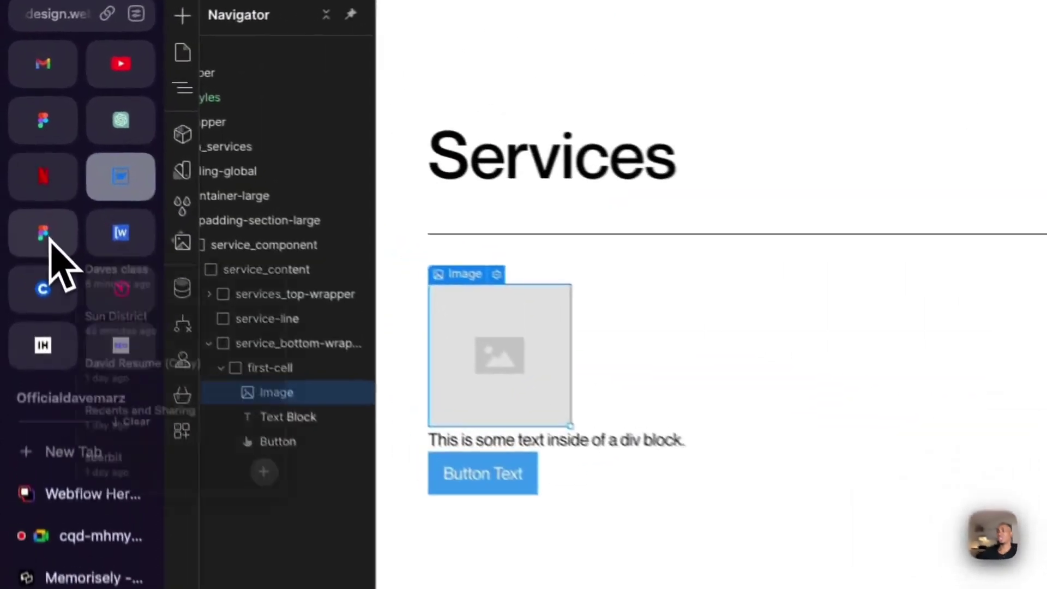
left_click(24, 149)
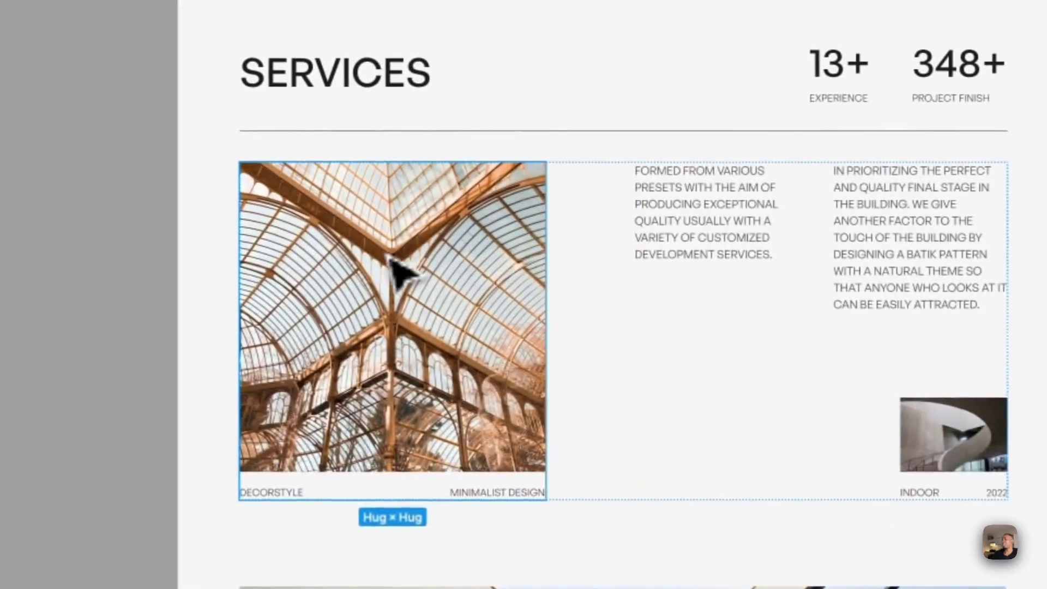
left_click(448, 284)
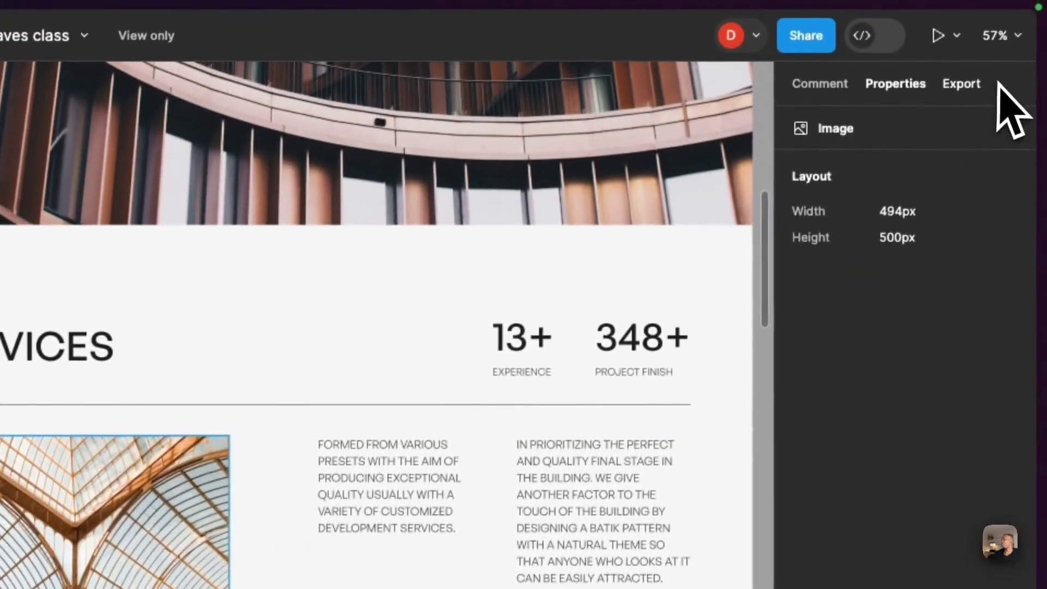
left_click(976, 68)
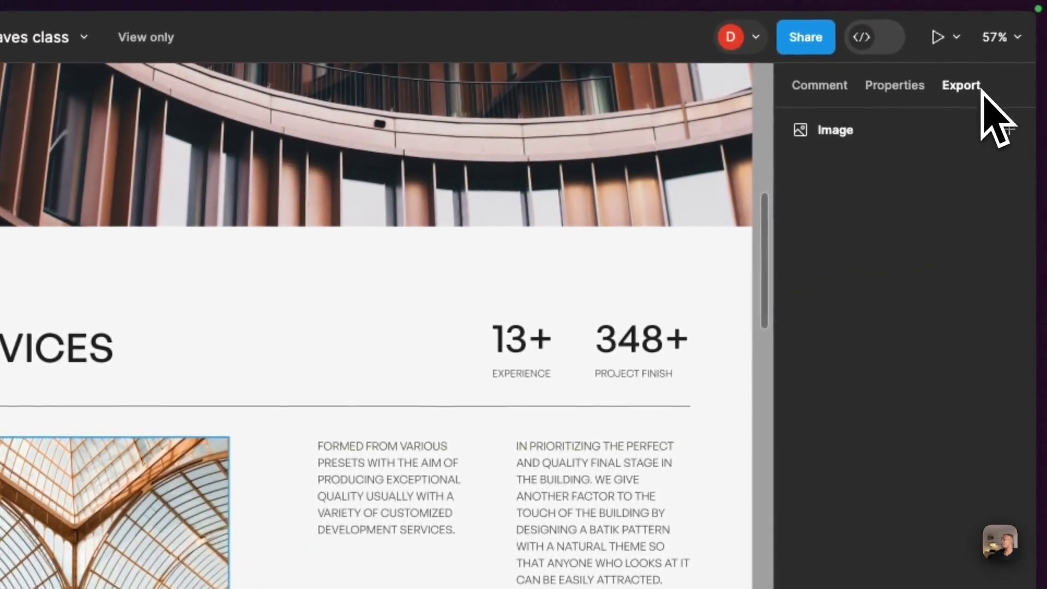
left_click(1013, 108)
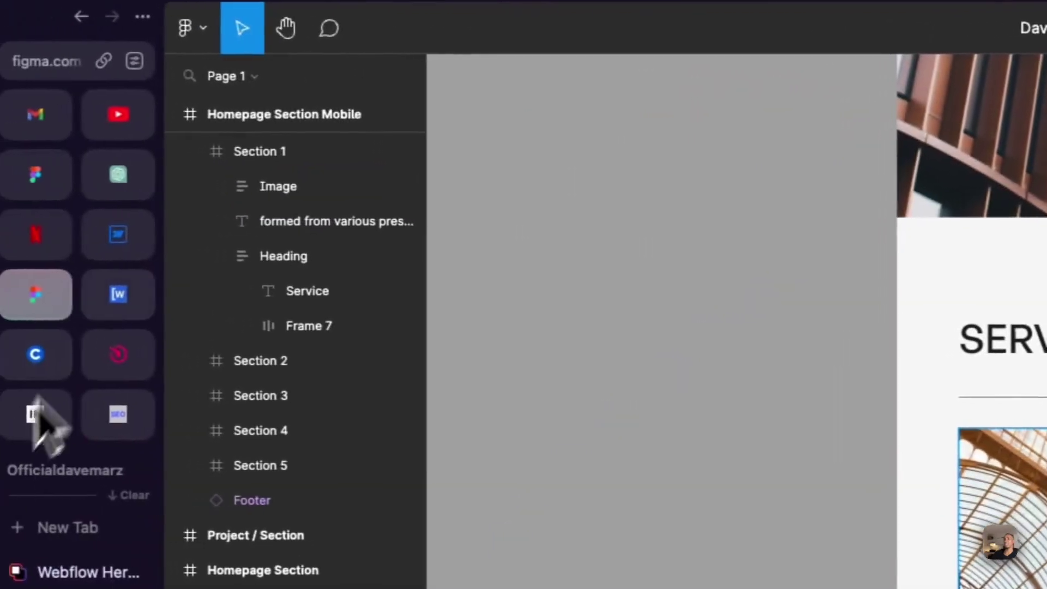
- Switch back to Webflow, upload the exported Image.png to the assets and use it to replace the placeholder in first-cell
left_click(121, 240)
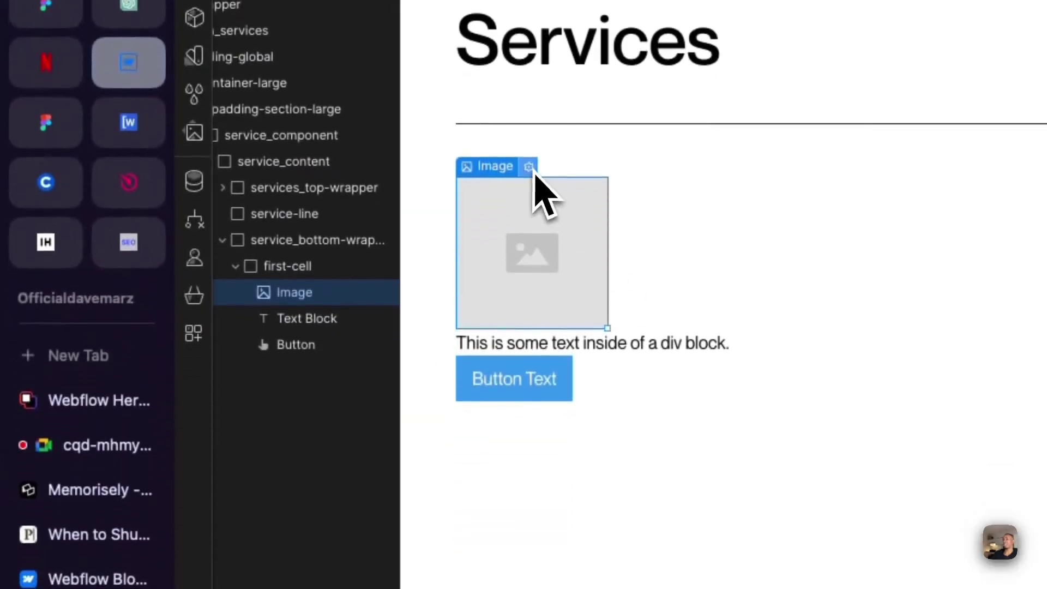
left_click(531, 169)
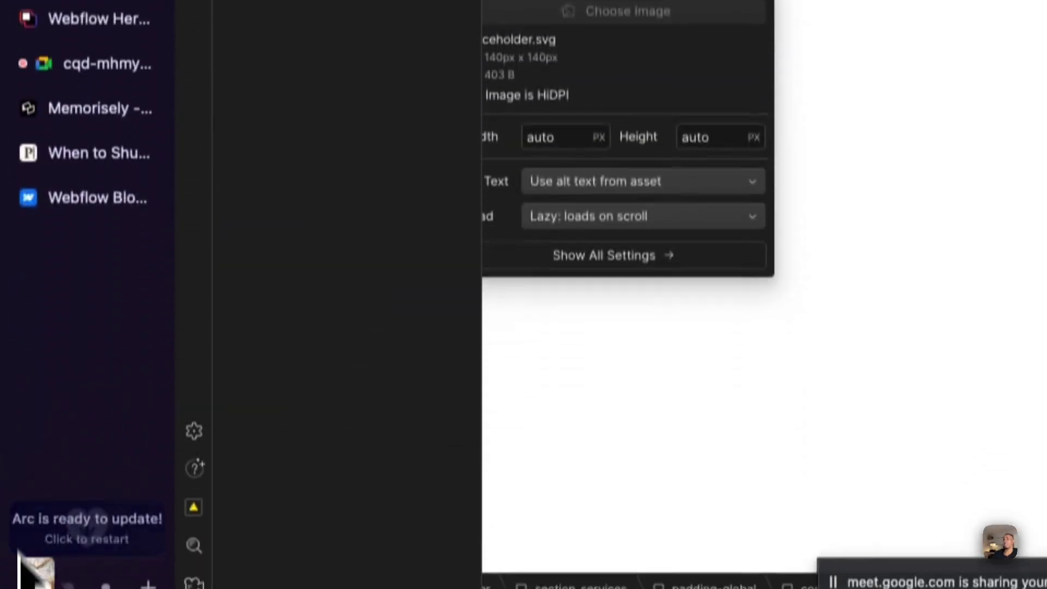
left_click_drag(32, 537, 383, 154)
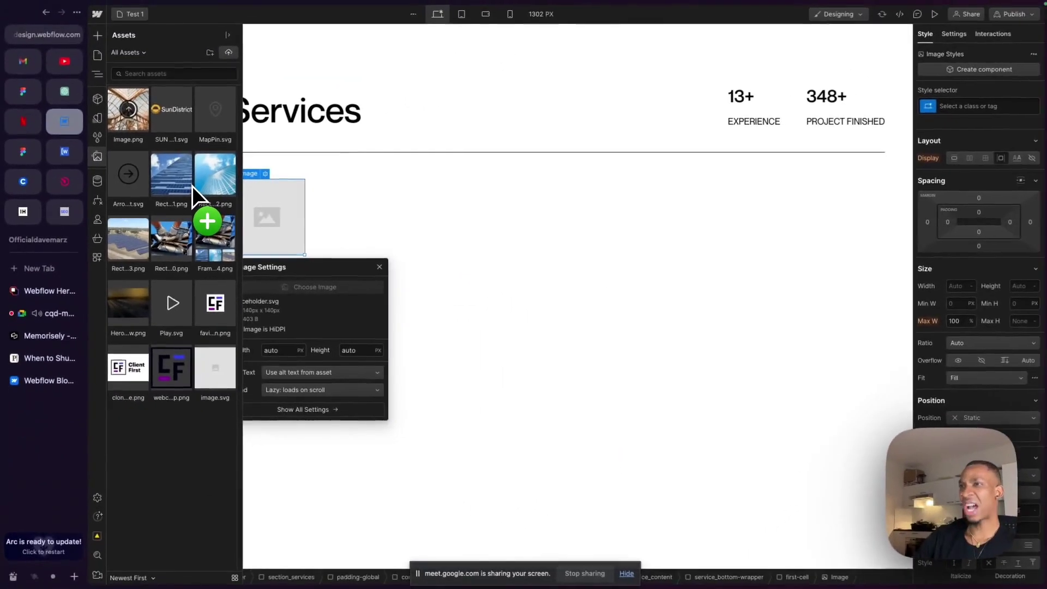
left_click_drag(191, 186, 374, 280)
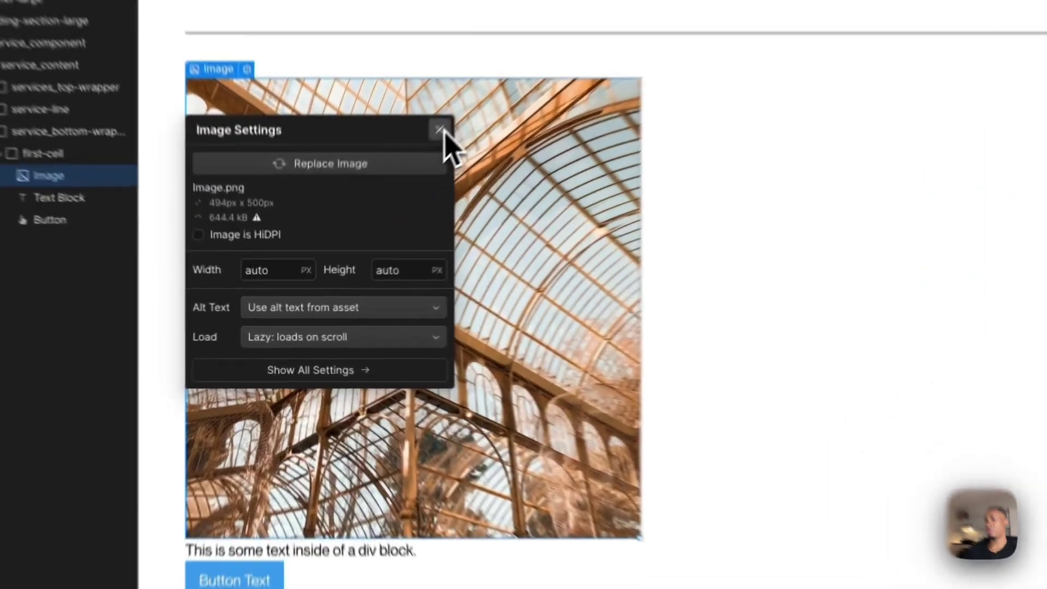
left_click(378, 209)
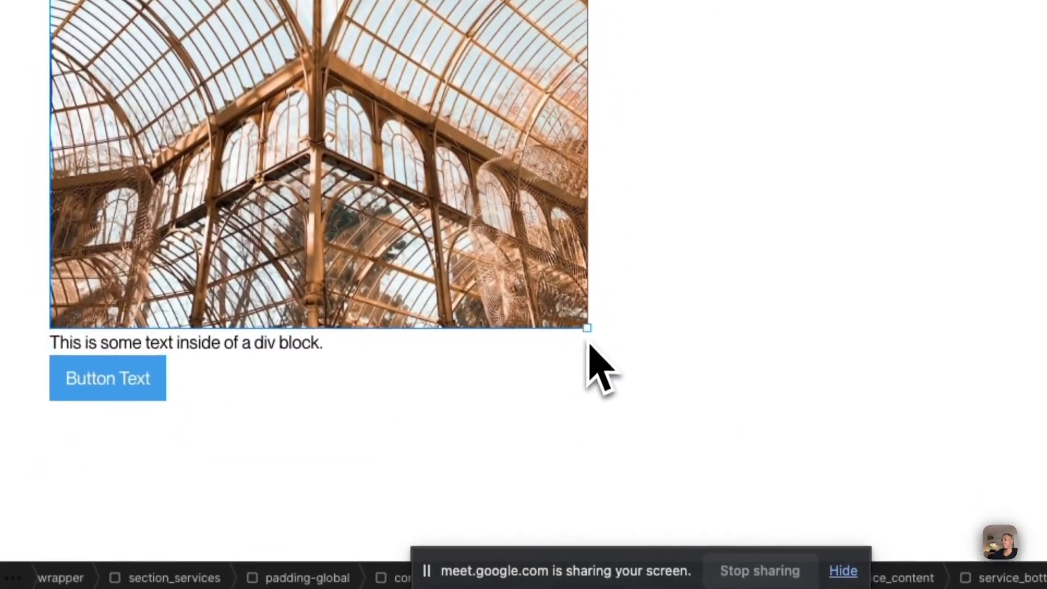
- Scale the first-cell image freehand through larger and smaller sizes, down to about 284 × 288 px
left_click_drag(587, 327, 579, 228)
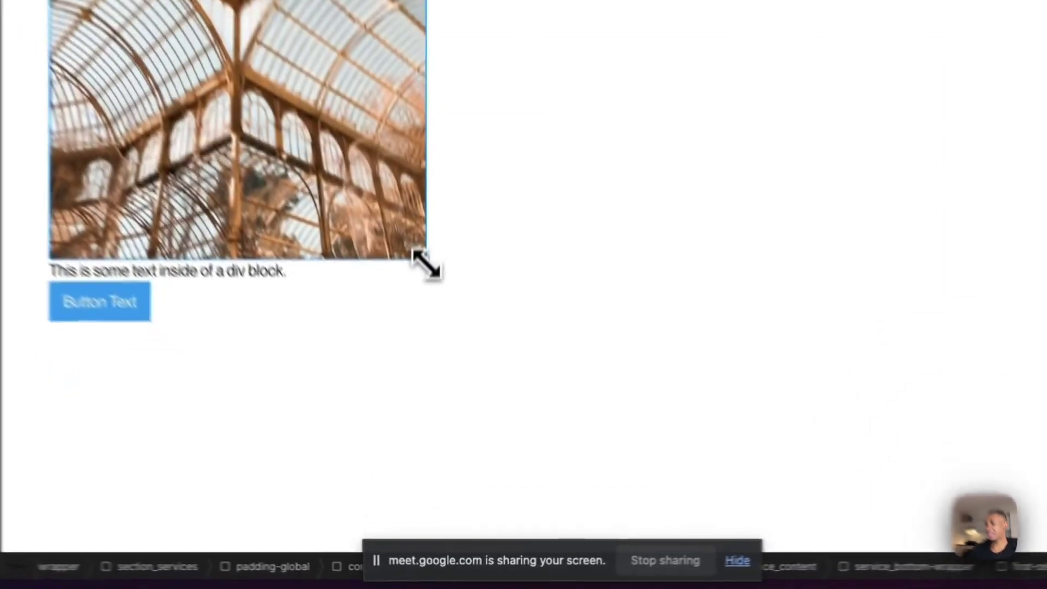
left_click_drag(444, 399, 454, 432)
left_click_drag(435, 275, 436, 276)
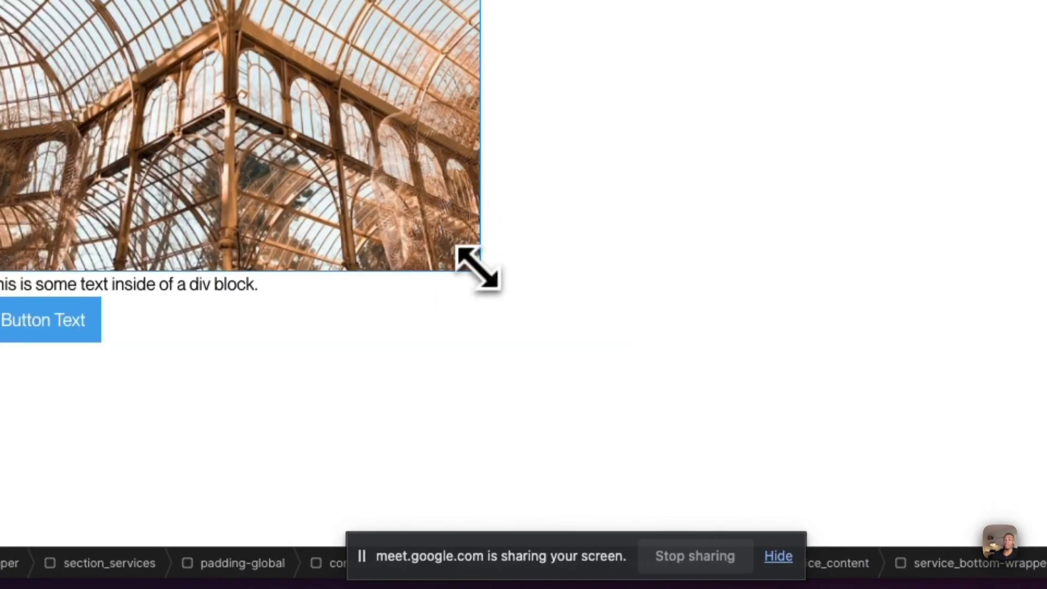
left_click_drag(475, 266, 632, 421)
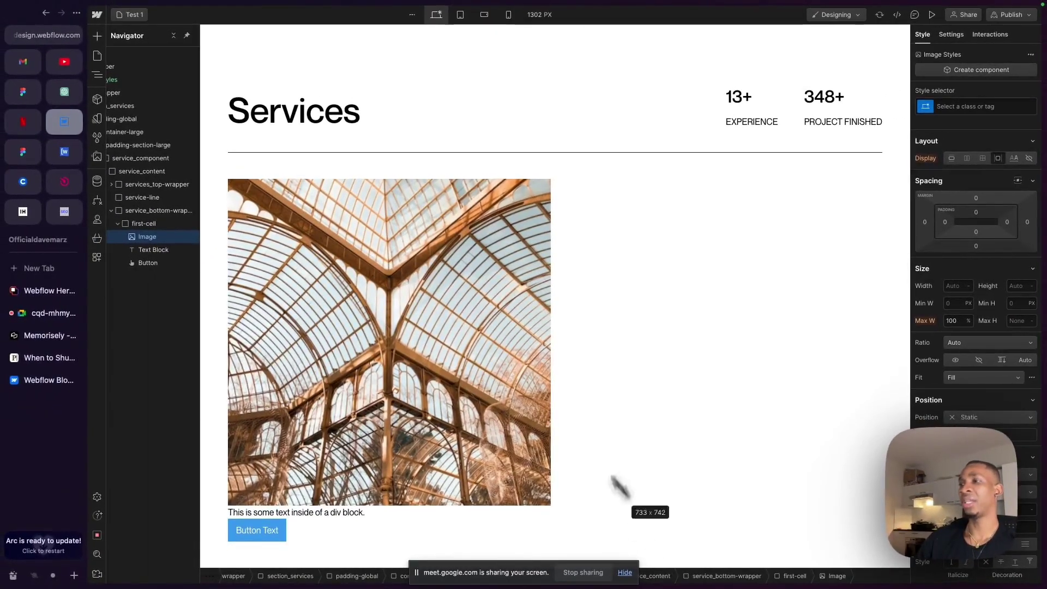
left_click_drag(620, 486, 515, 306)
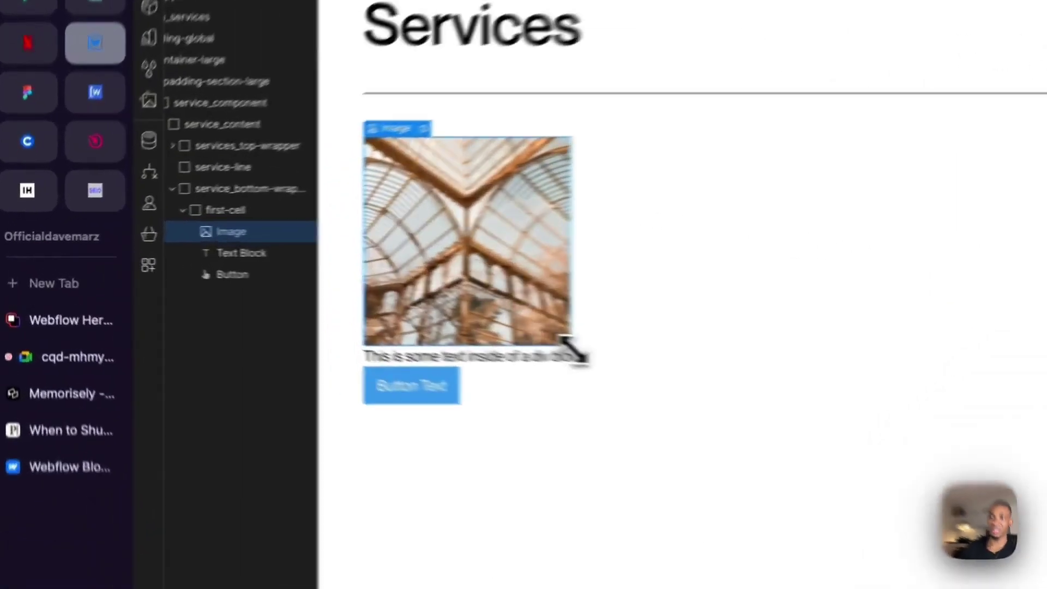
left_click_drag(354, 310, 371, 339)
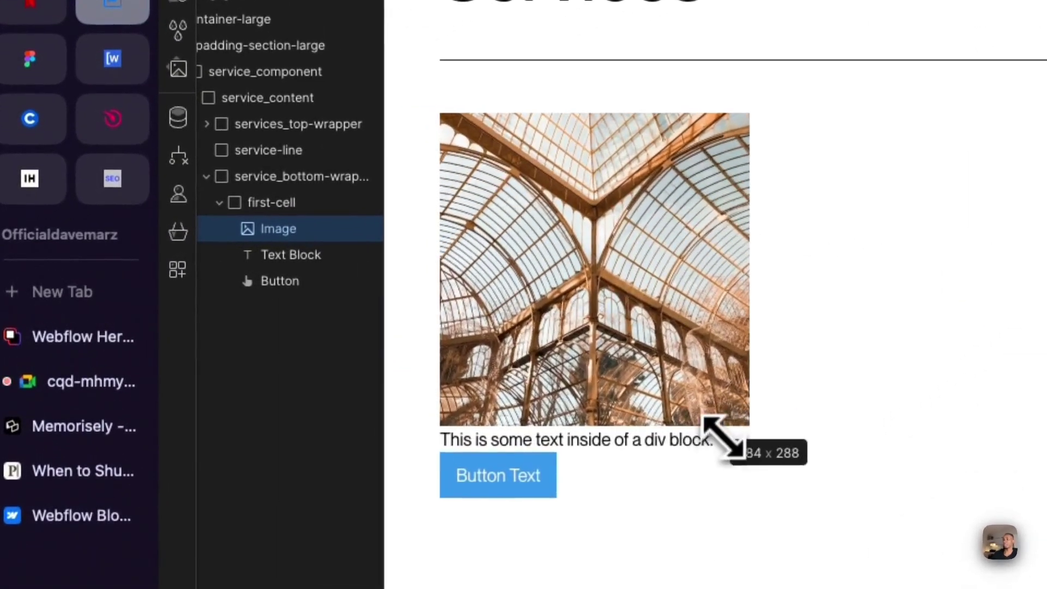
left_click_drag(721, 437, 725, 445)
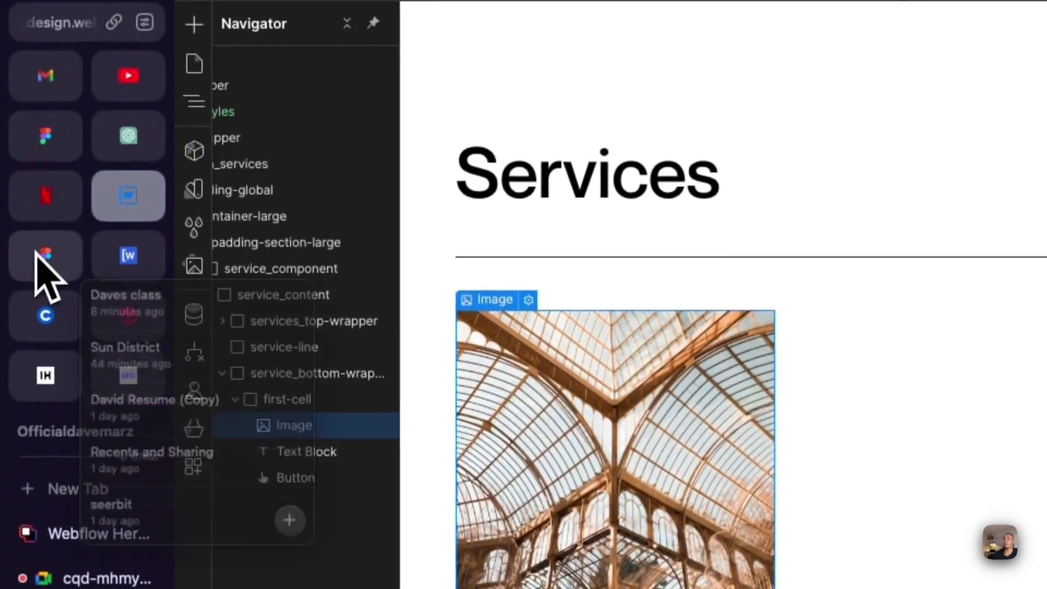
- Switch to Figma and check the width and height of the glass-roof image in the Services section
left_click(30, 58)
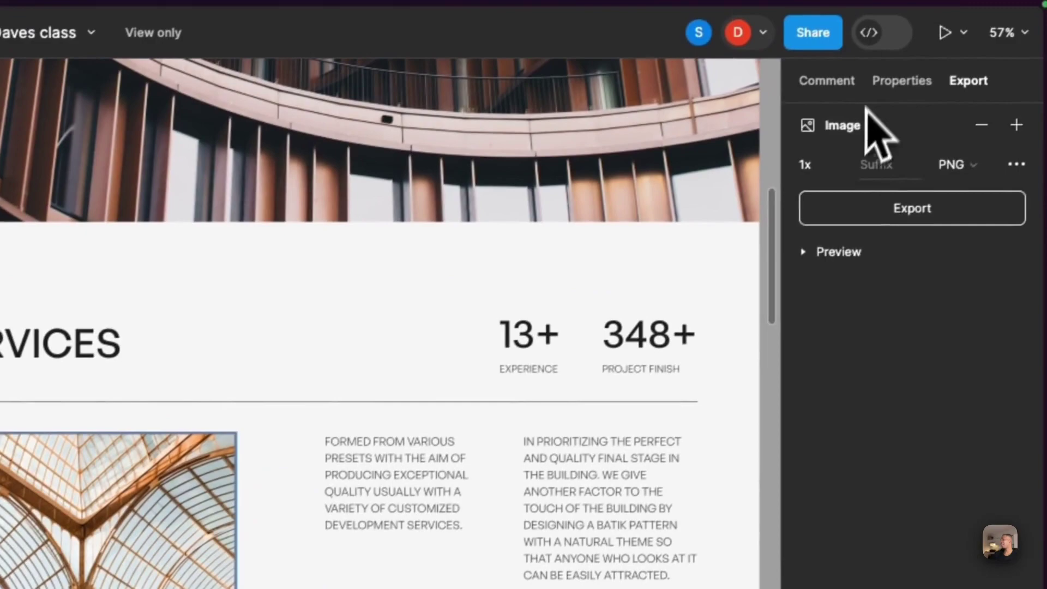
left_click(894, 87)
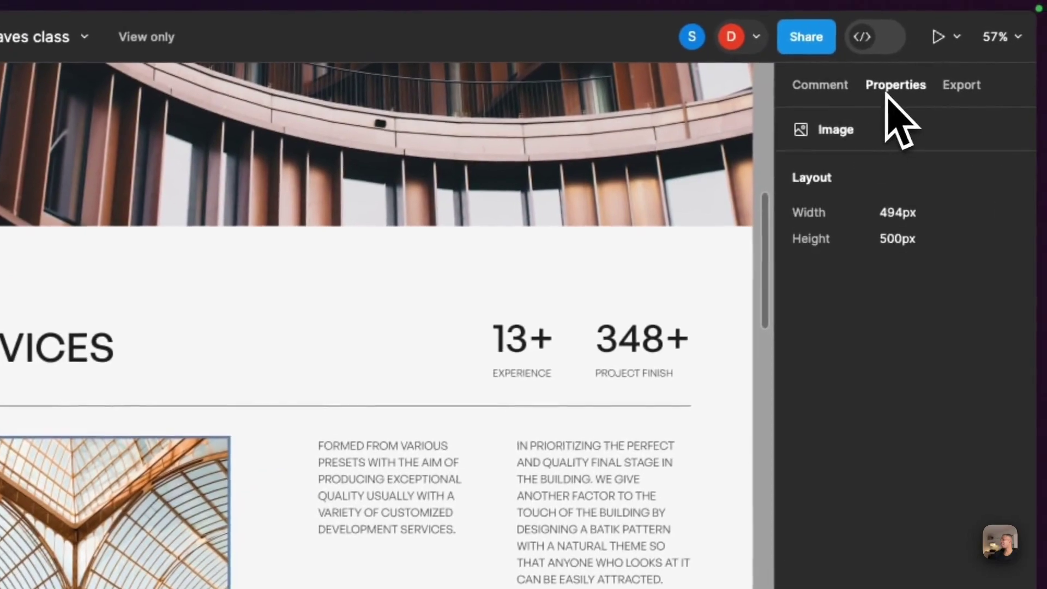
mouse_move(906, 234)
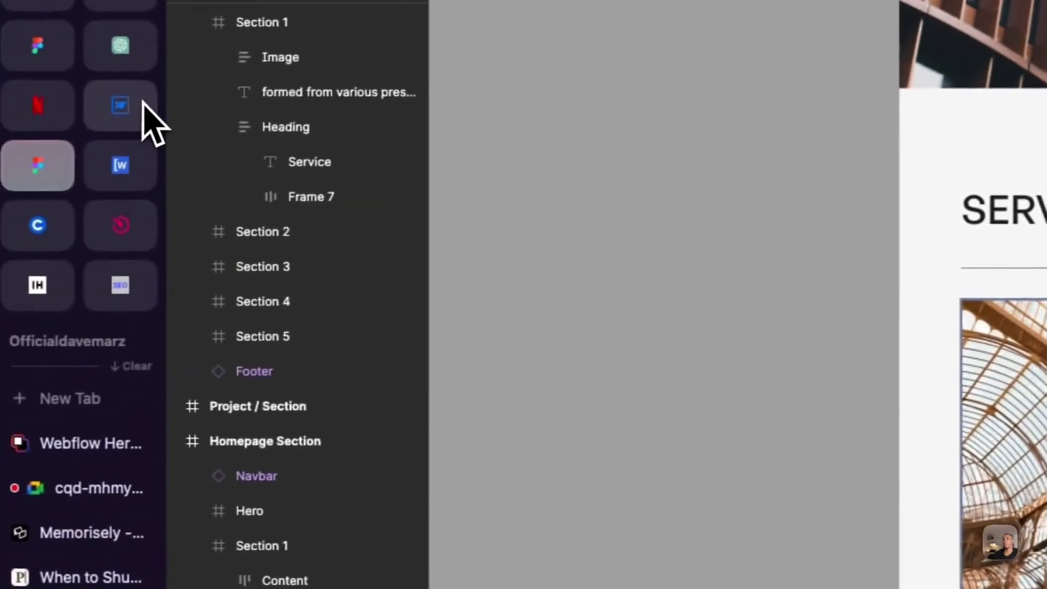
- Switch back to Webflow and resize the image freehand to about three fifths of first-cell's width
left_click(136, 104)
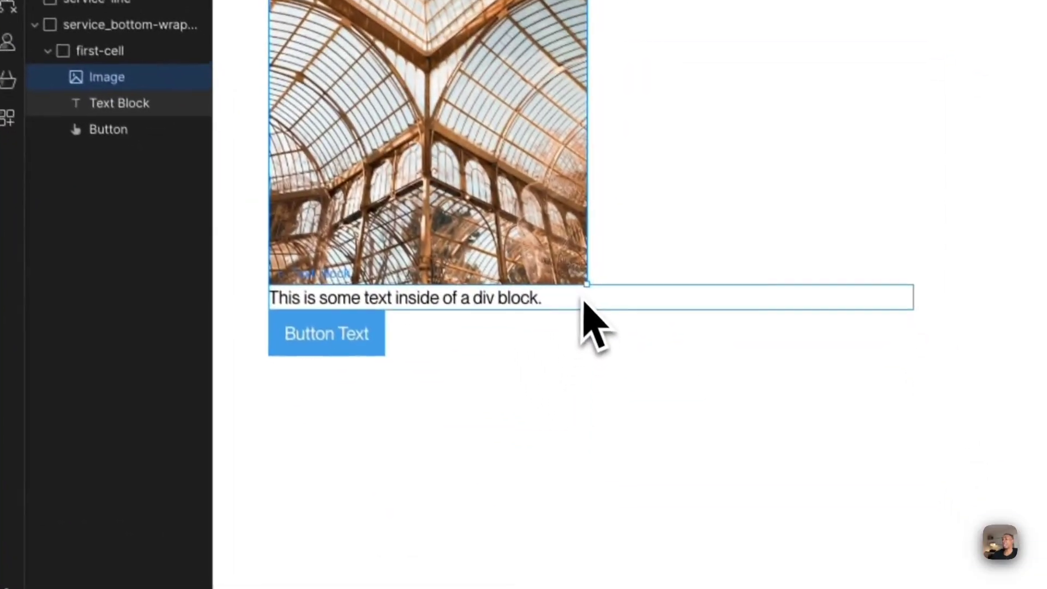
left_click_drag(579, 280, 666, 370)
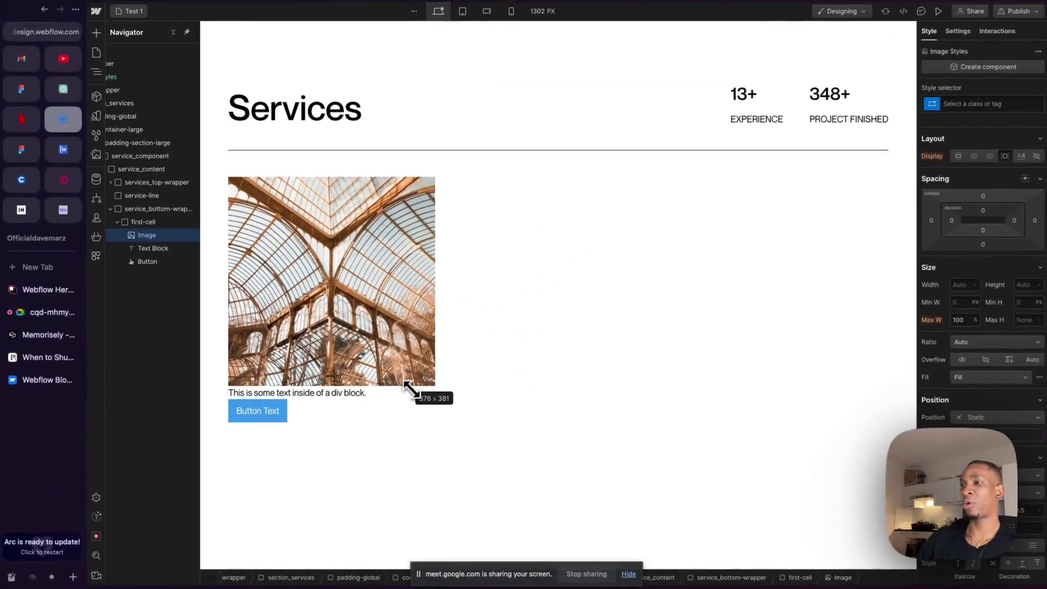
left_click_drag(409, 389, 391, 371)
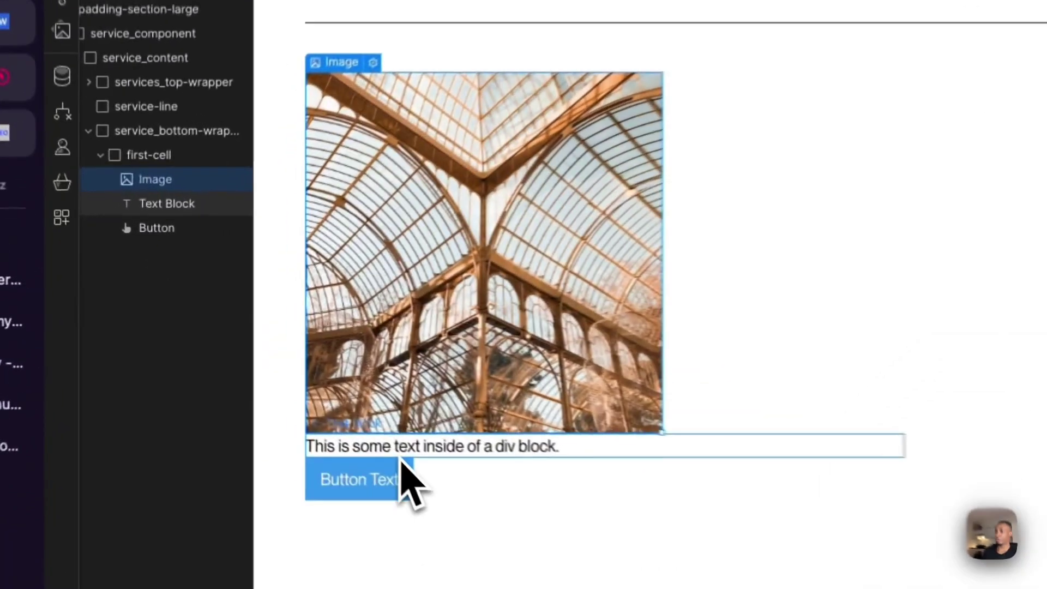
- Delete the Text Block and the Button from first-cell, keeping only the image
left_click(279, 382)
key("Delete")
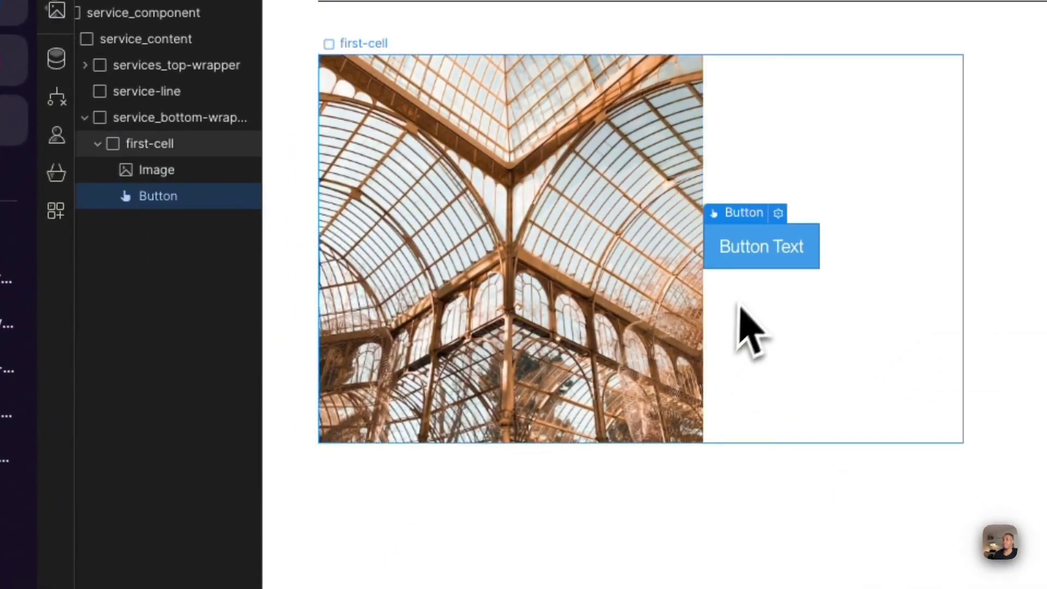
key("Delete")
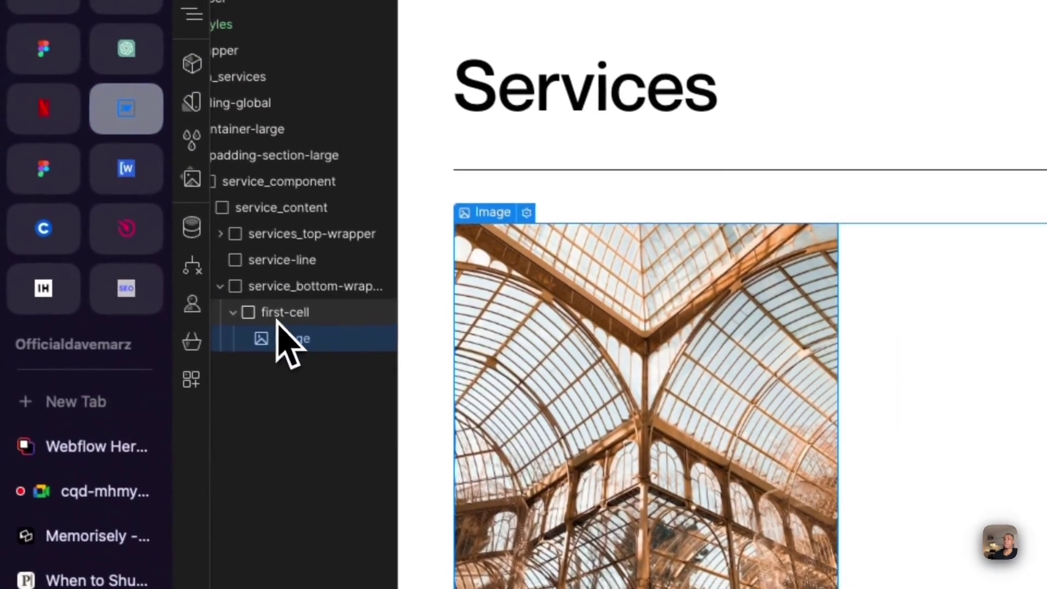
- Select service_bottom-wrapper, and switch to Figma to examine the frame with the two paragraphs and small image in the Services section
left_click(106, 147)
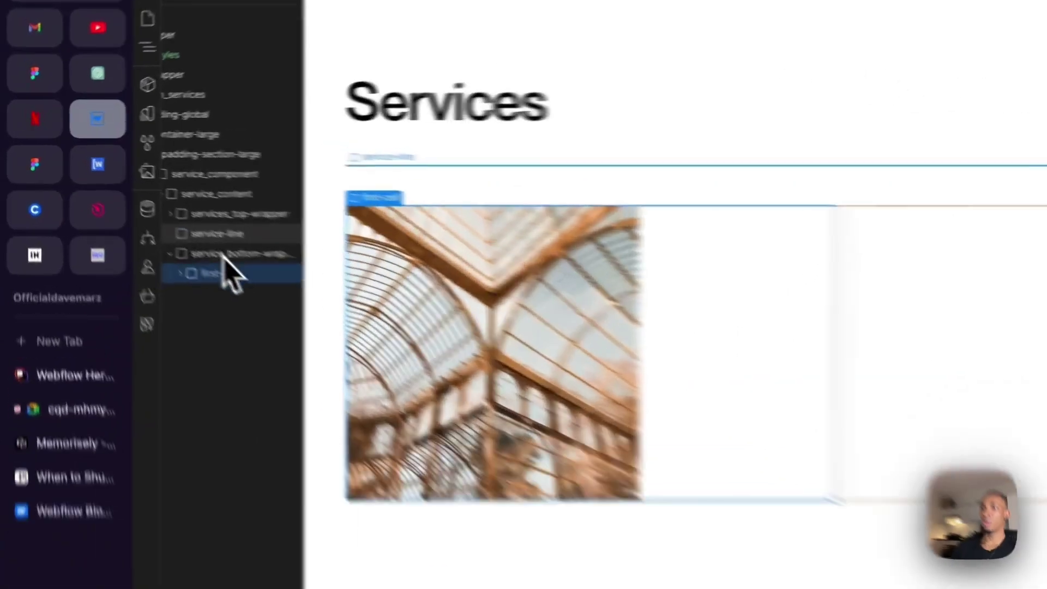
left_click(143, 211)
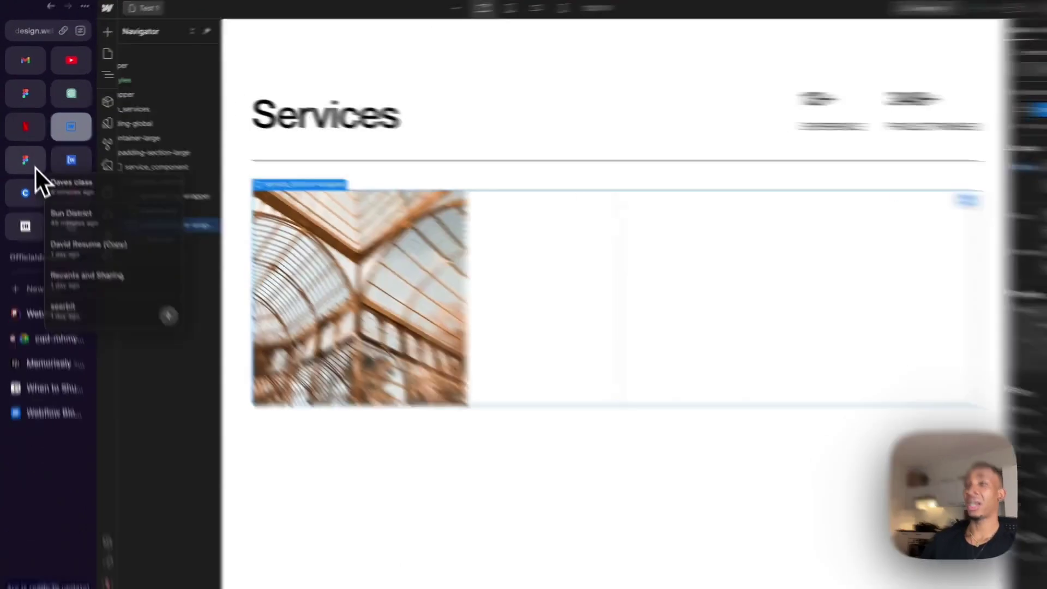
left_click(23, 152)
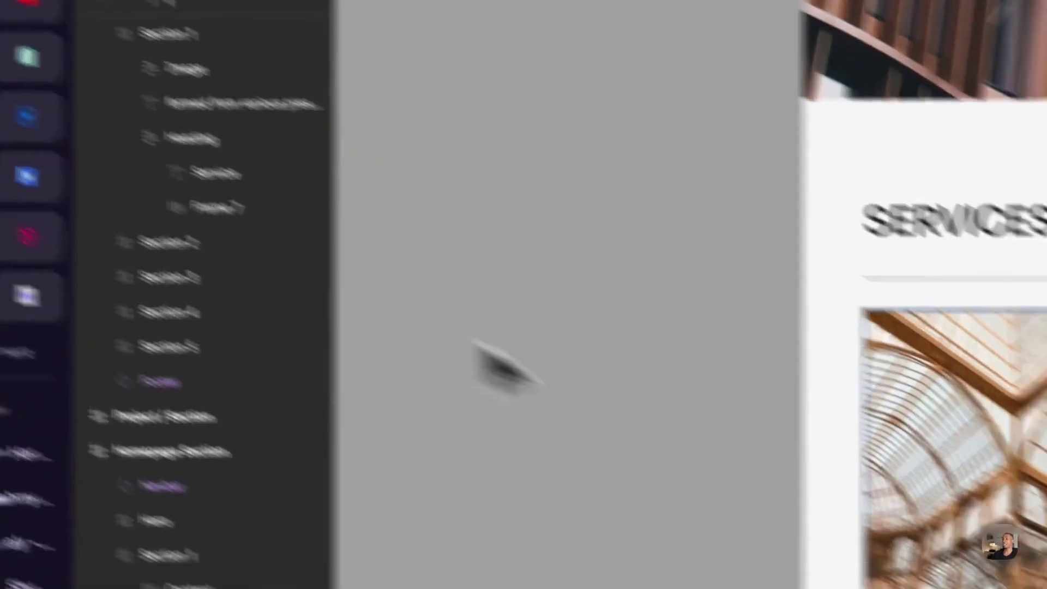
scroll(532, 349, "right", 5)
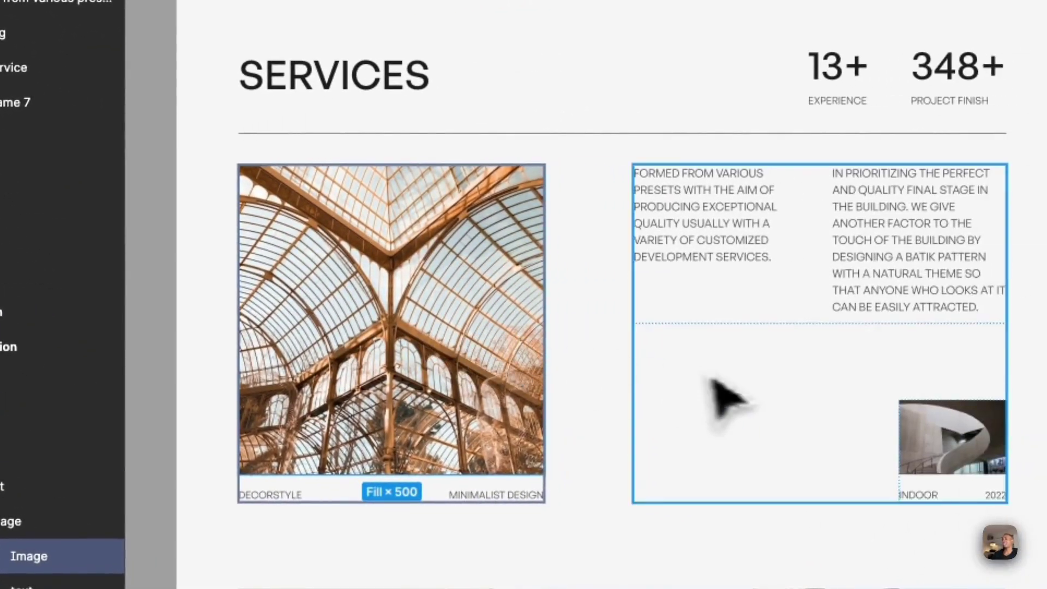
scroll(713, 381, "up", 3)
left_click(778, 334)
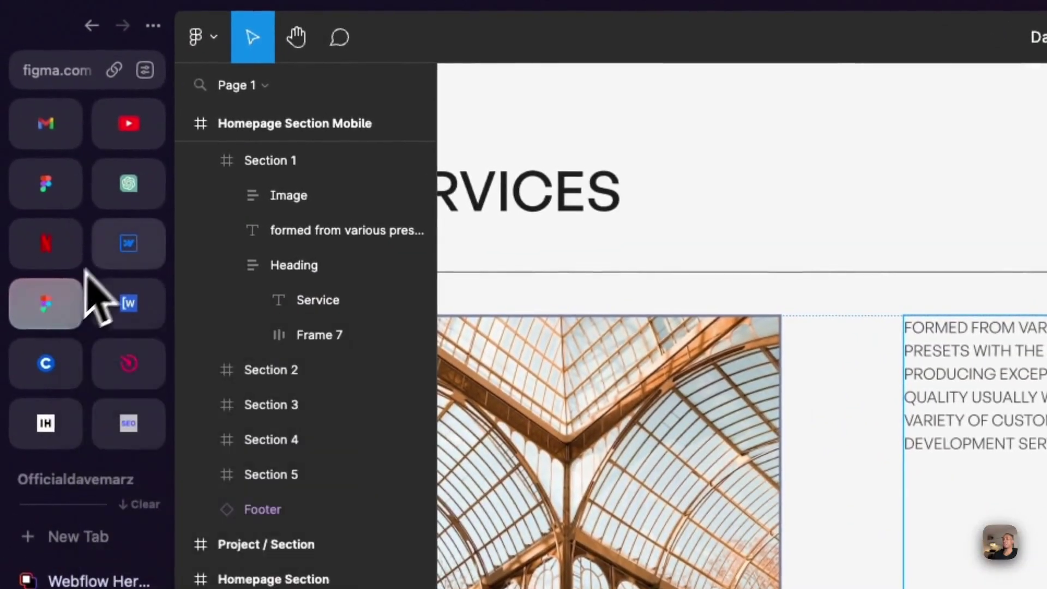
- Switch back to Webflow and add a Div Block inside service_bottom-wrapper, beside first-cell
left_click(114, 247)
key("super+e")
type("div")
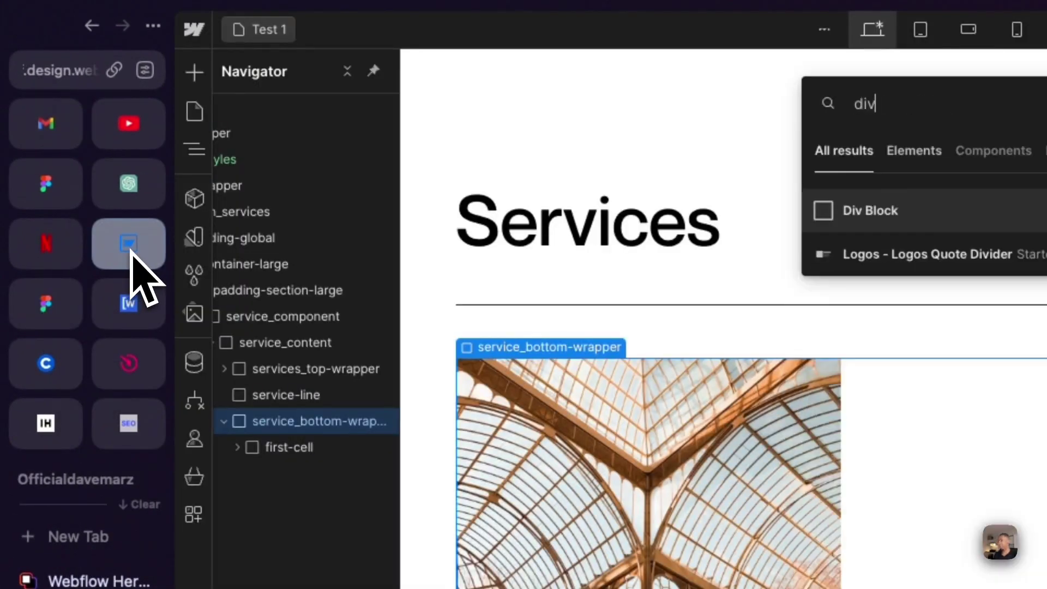
key("Return")
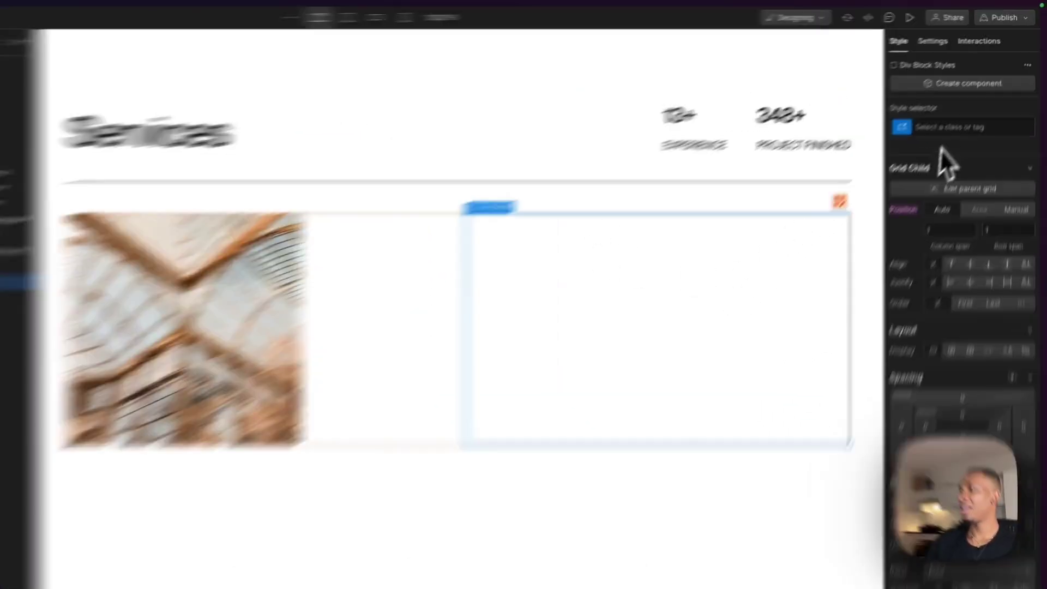
- Give the new div block beside first-cell the class second-cell
left_click(969, 107)
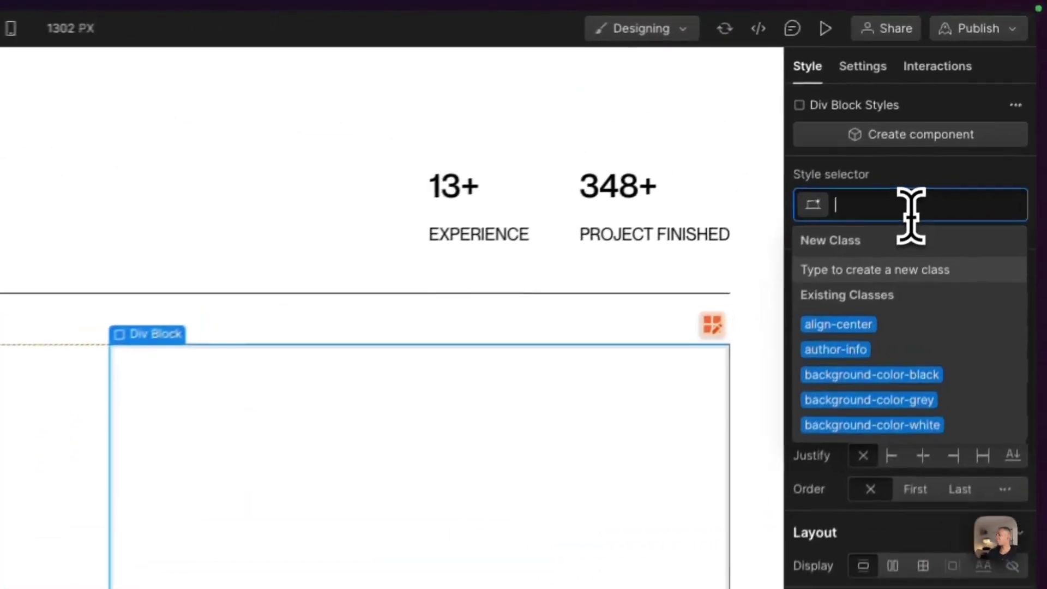
type("second-cekk")
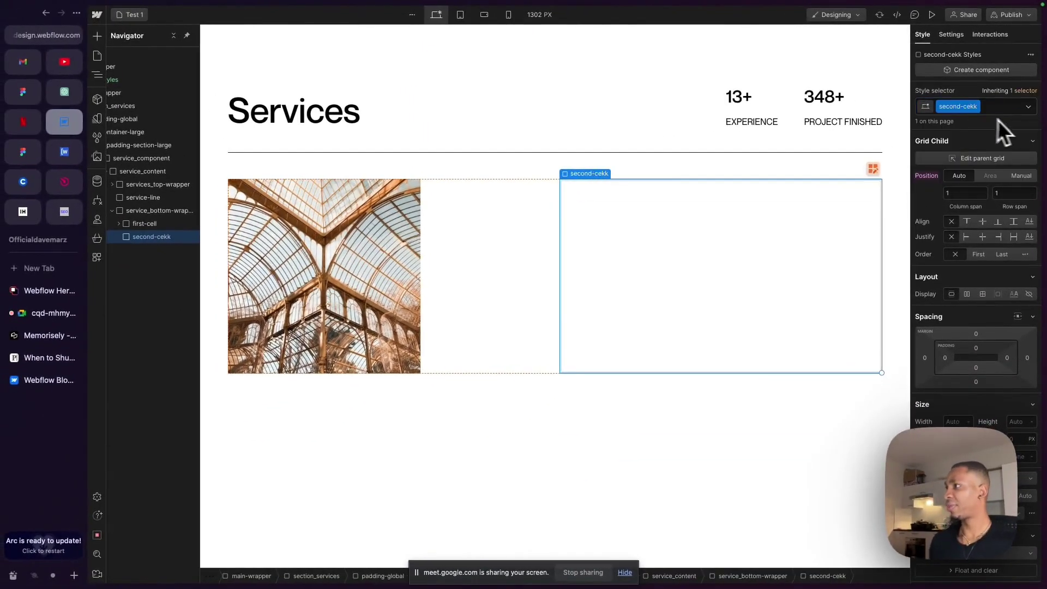
double_click(949, 106)
key("BackSpace")
key("BackSpace")
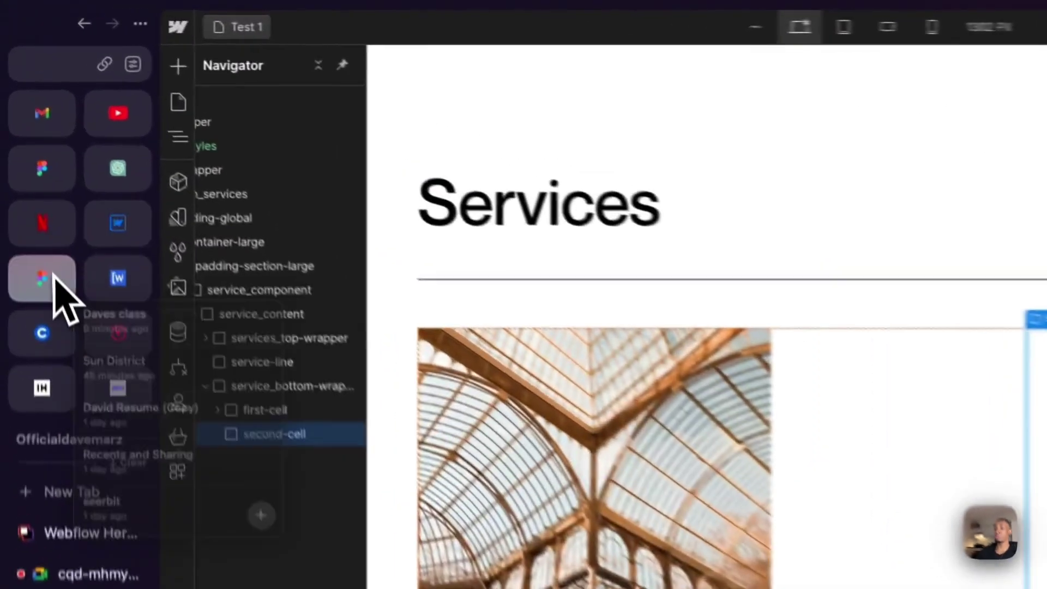
- Switch to Figma and inspect Frame 3, its Content row and the first paragraph in the Services section
left_click(25, 151)
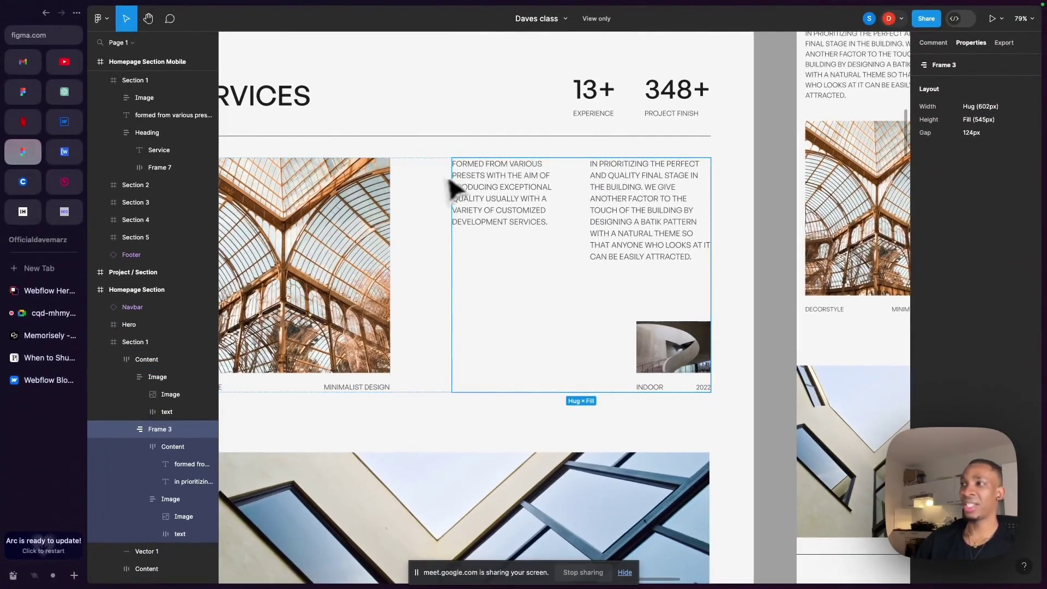
left_click(480, 183)
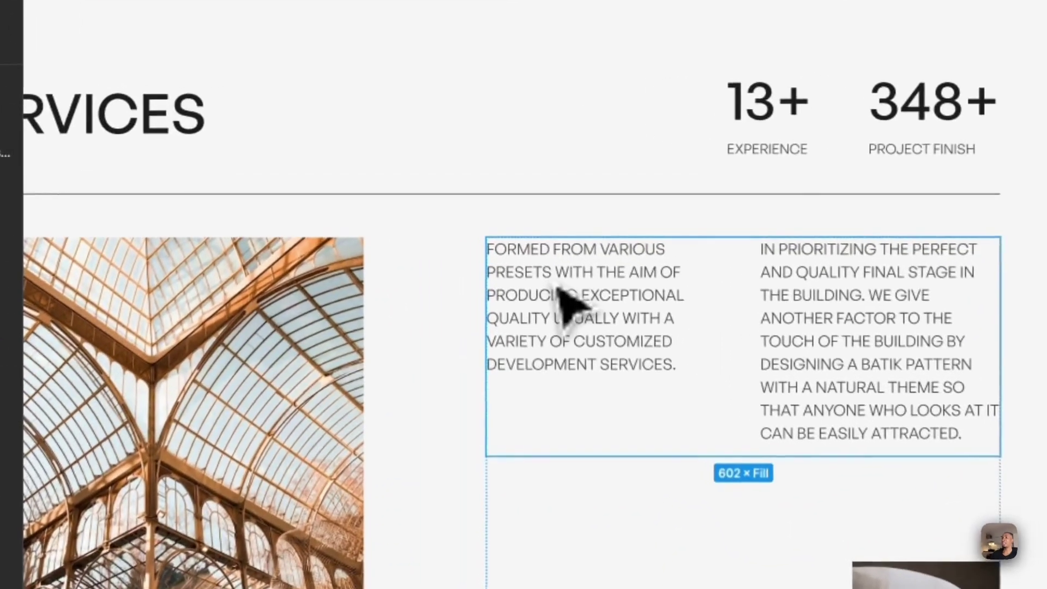
left_click(565, 300)
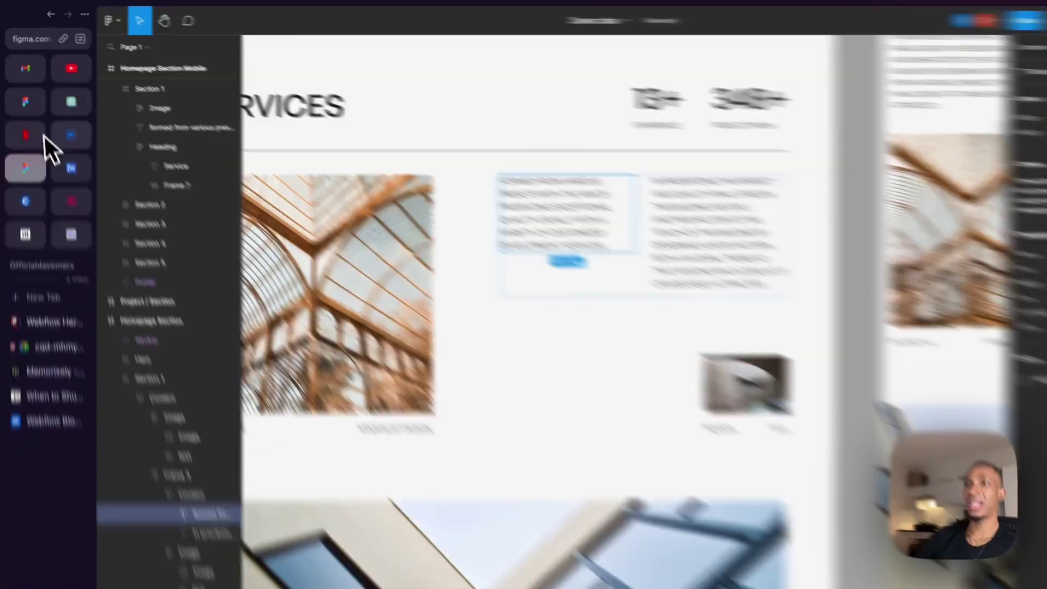
- Switch back to Webflow and set second-cell's display to Grid
left_click(64, 121)
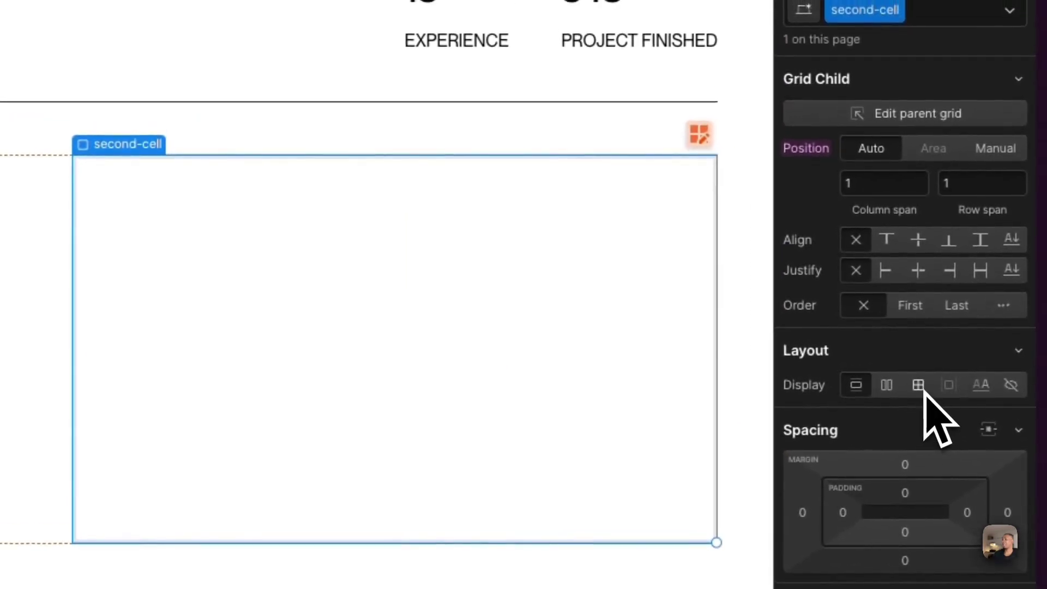
left_click(920, 389)
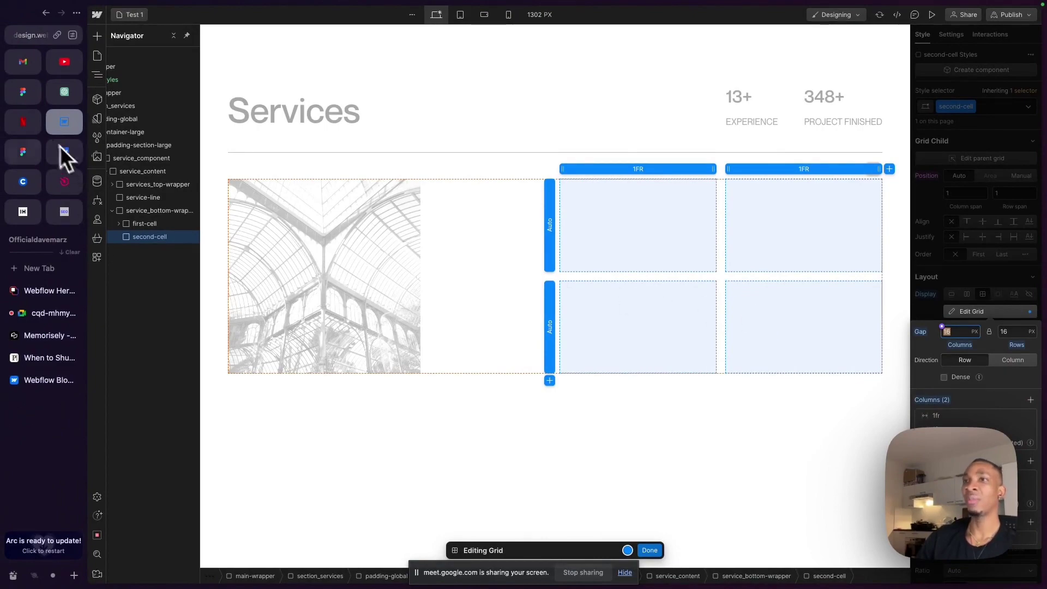
- Switch to Figma and compare the two Services paragraphs and the small indoor image with a two-by-two grid arrangement
left_click(23, 152)
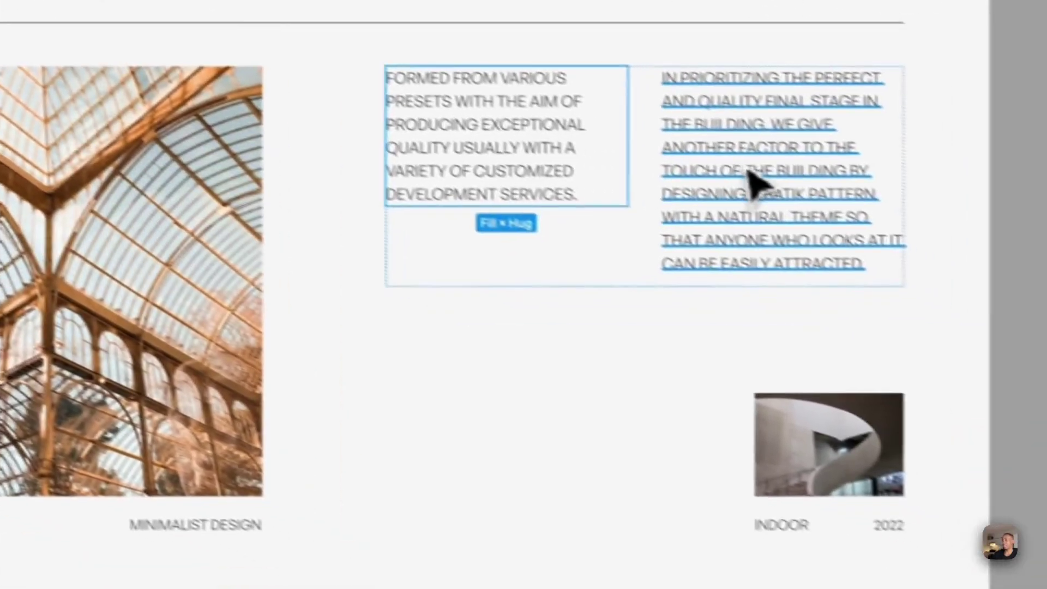
left_click(927, 287)
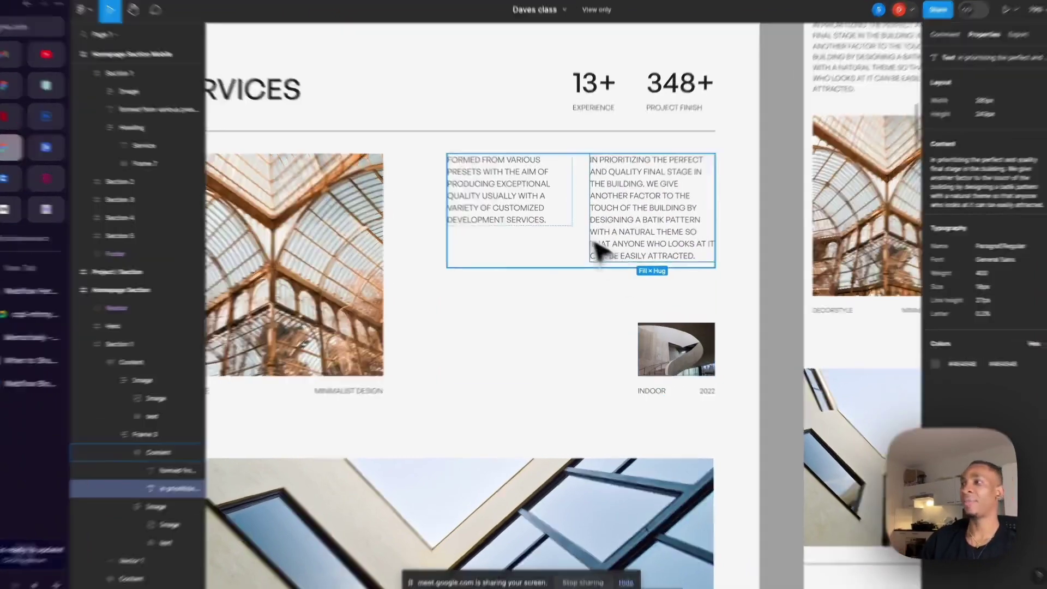
left_click(519, 213)
left_click(632, 216)
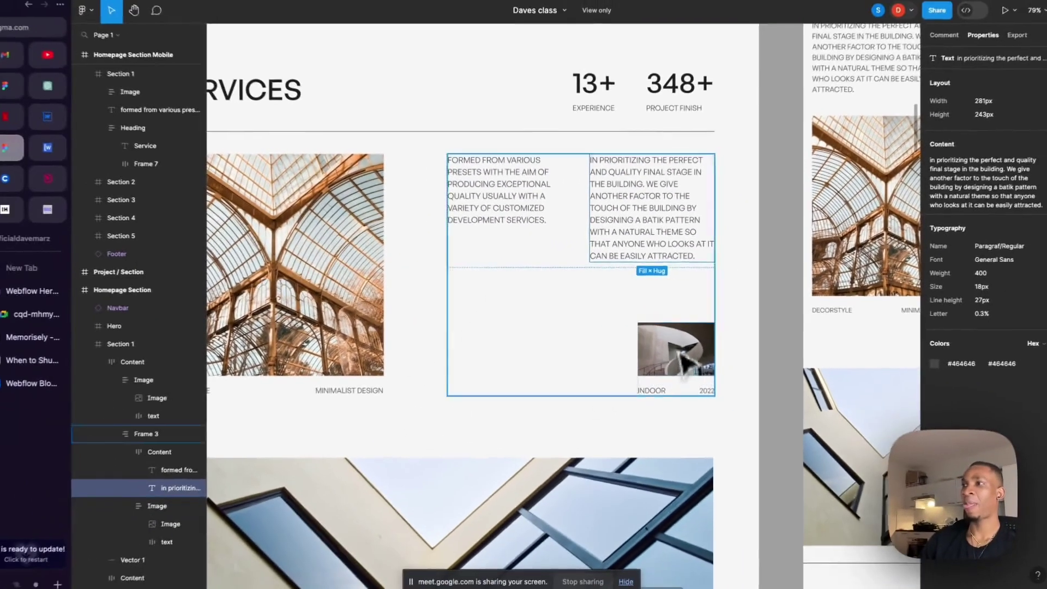
- Switch back to Webflow, finish editing second-cell's grid, and add a Div Block inside second-cell
left_click(58, 123)
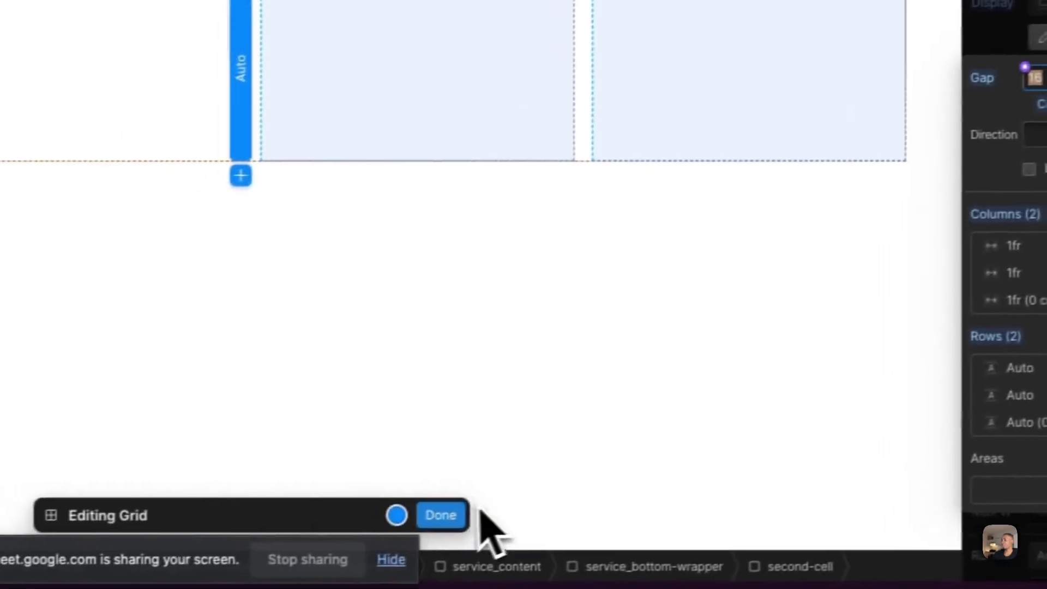
left_click(253, 541)
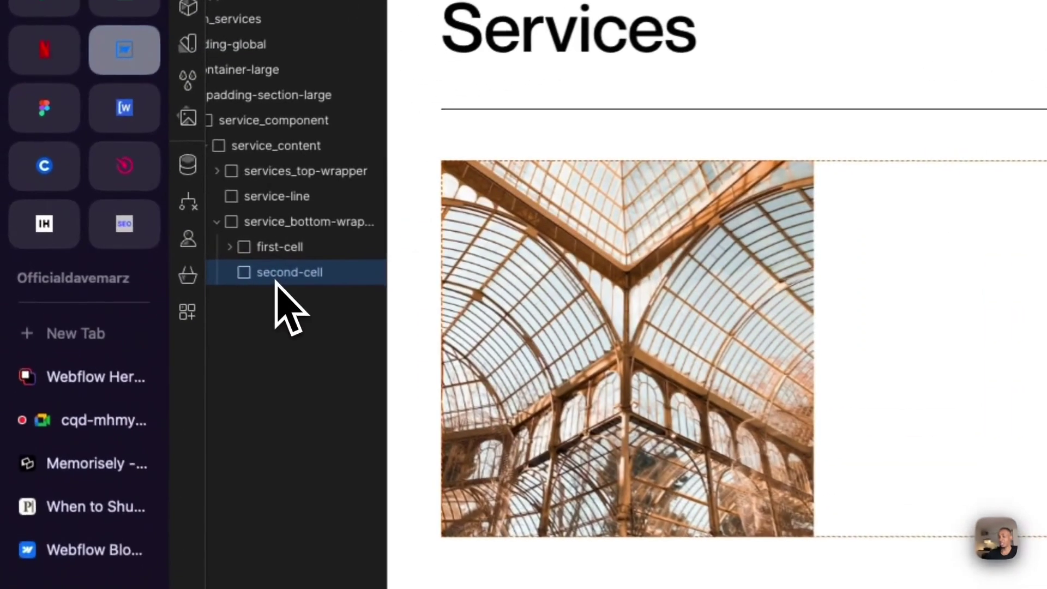
key("super+e")
type("d")
key("Return")
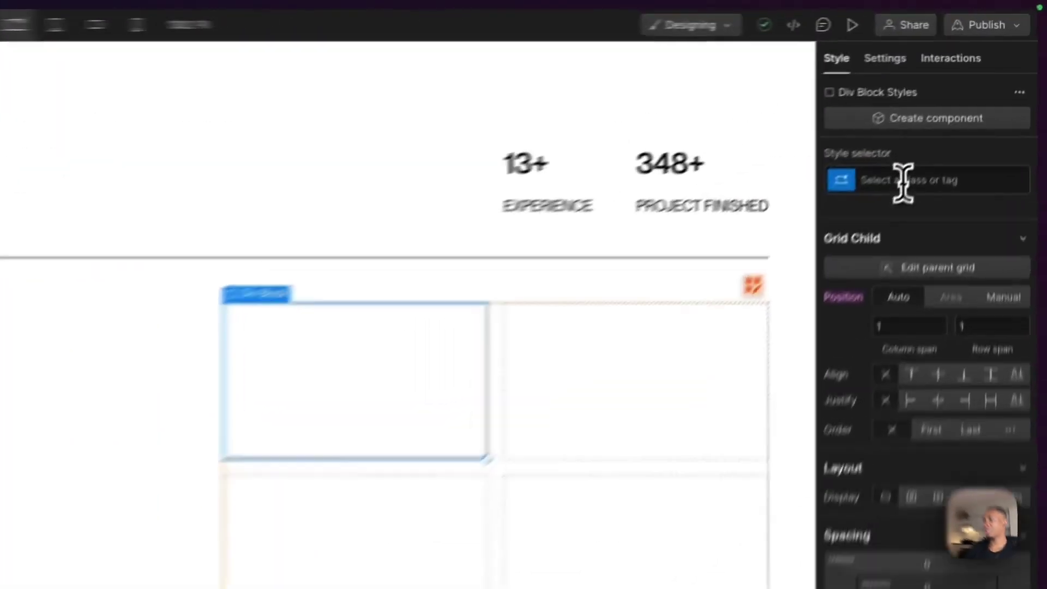
- Check the layout in Figma, and in Webflow give the div block inside second-cell the class second-cell_1st
left_click(961, 107)
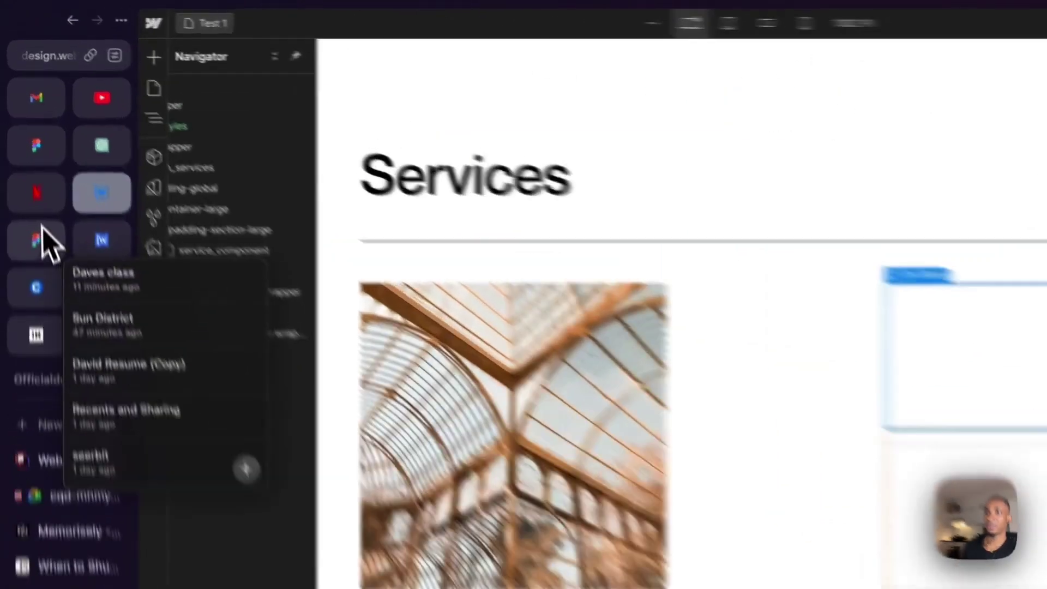
left_click(23, 152)
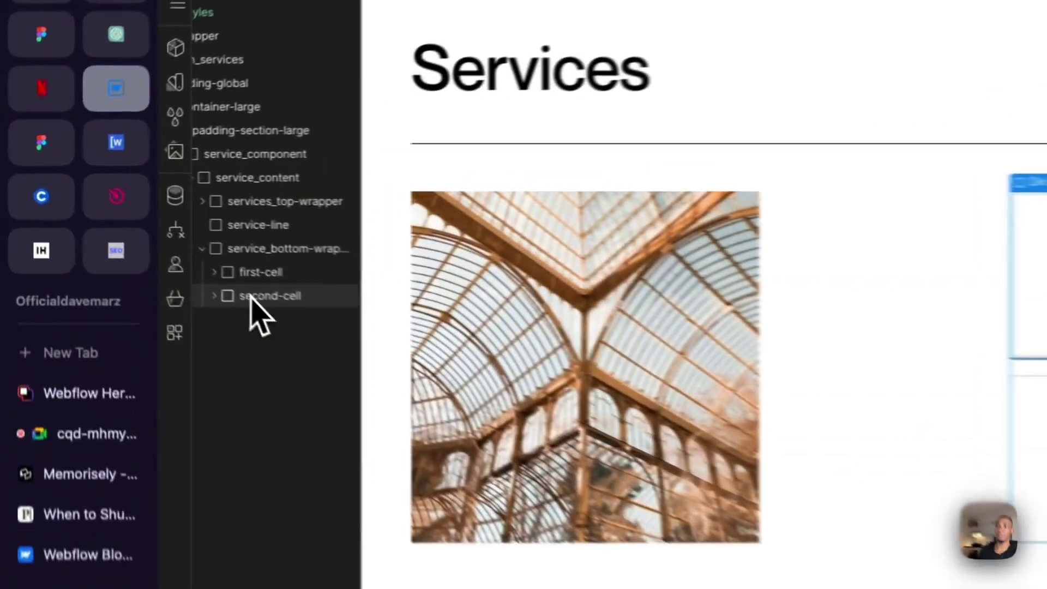
left_click(122, 239)
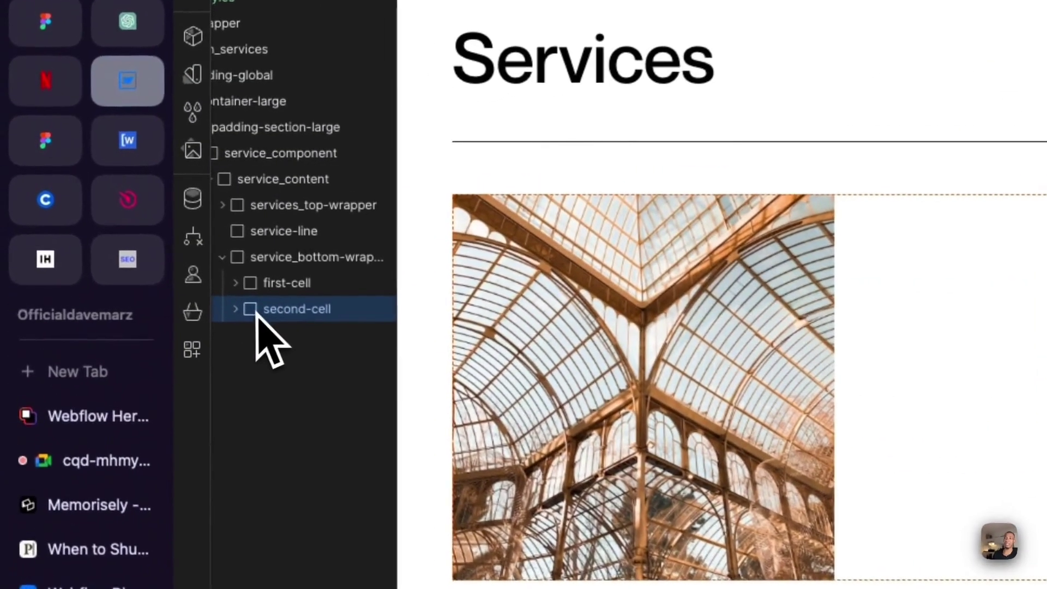
left_click(239, 315)
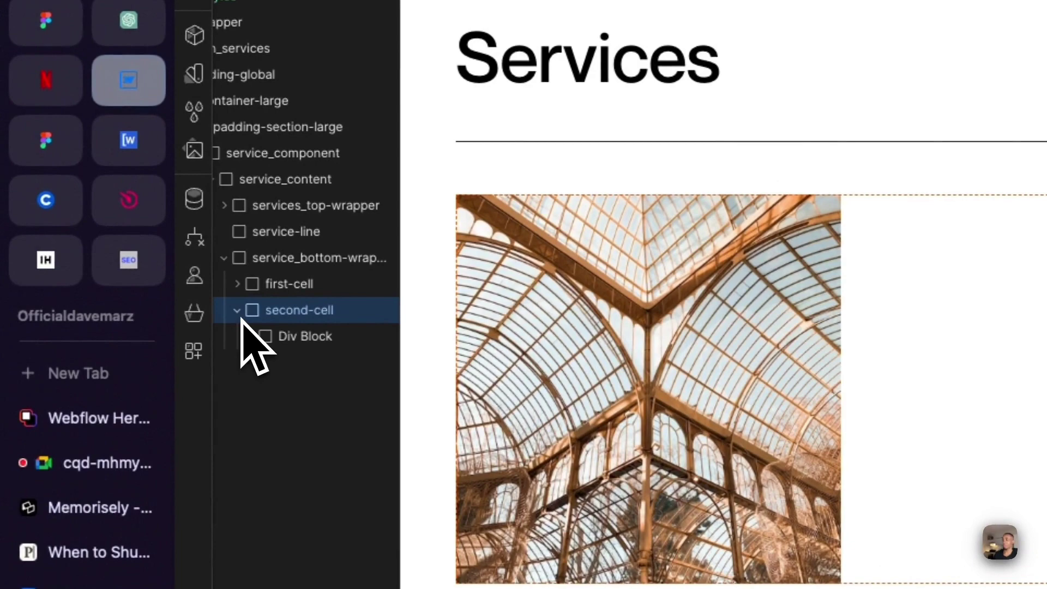
left_click(308, 336)
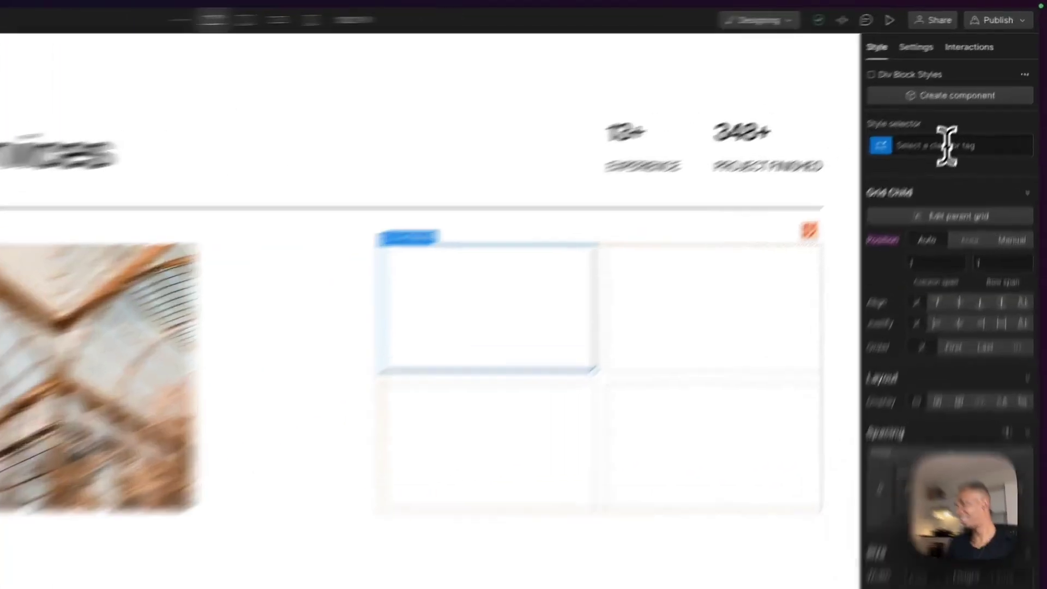
left_click(974, 107)
type("second-cell")
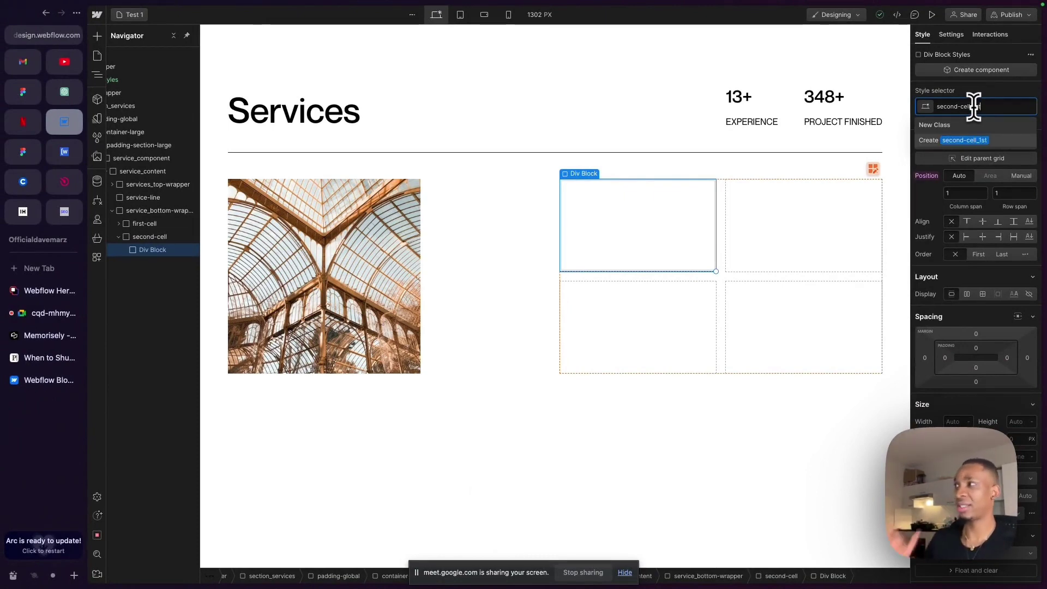
type("_1st")
key("Return")
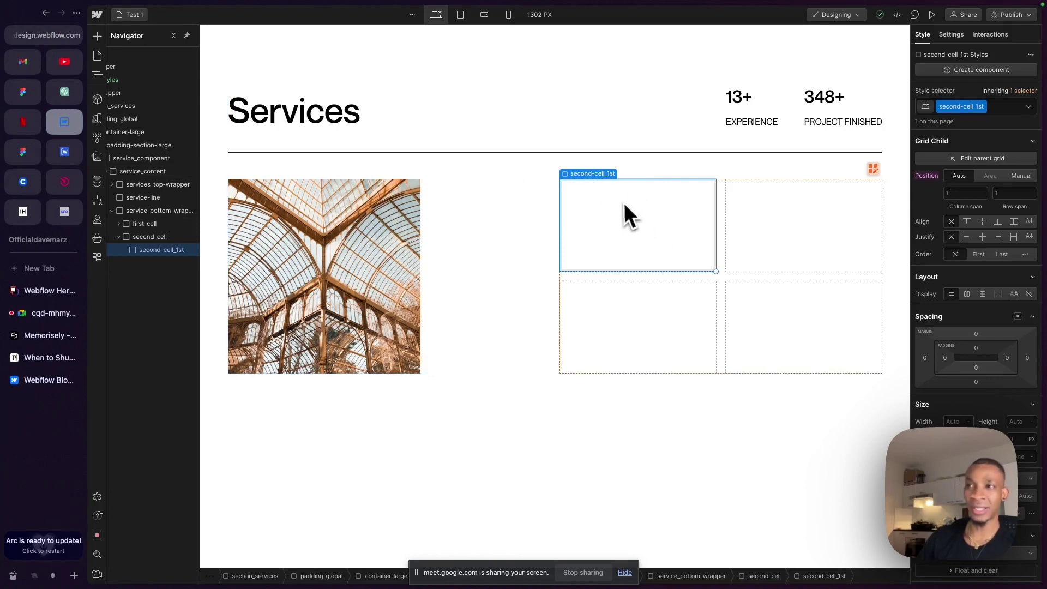
- Add a Paragraph element inside second-cell_1st
key("super+e")
type("para")
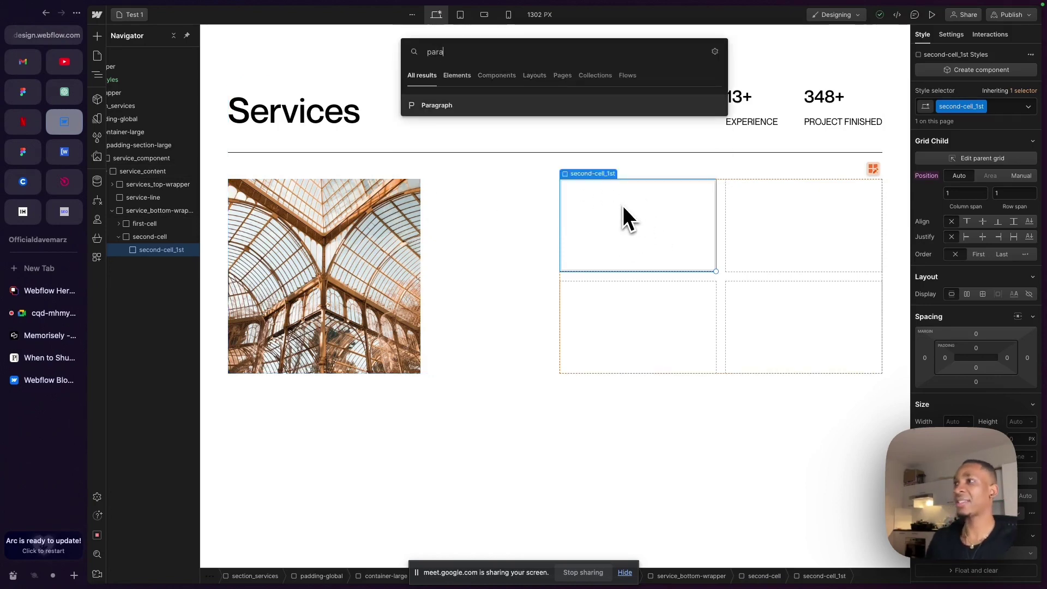
key("Return")
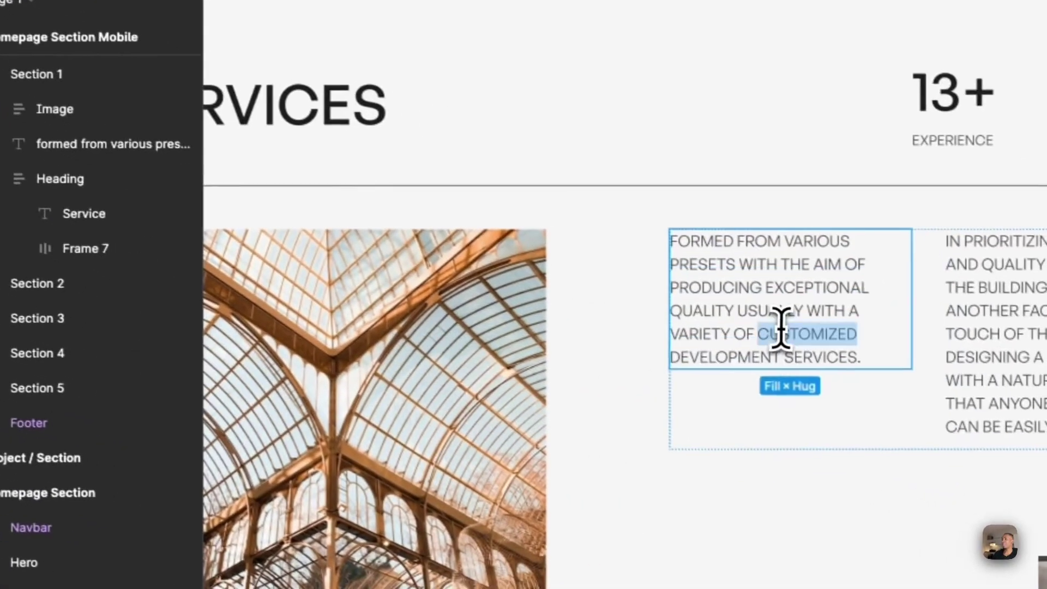
- In Figma, select and copy the full Services paragraph beginning "Formed from various presets"
left_click(781, 327)
double_click(780, 327)
key("super+a")
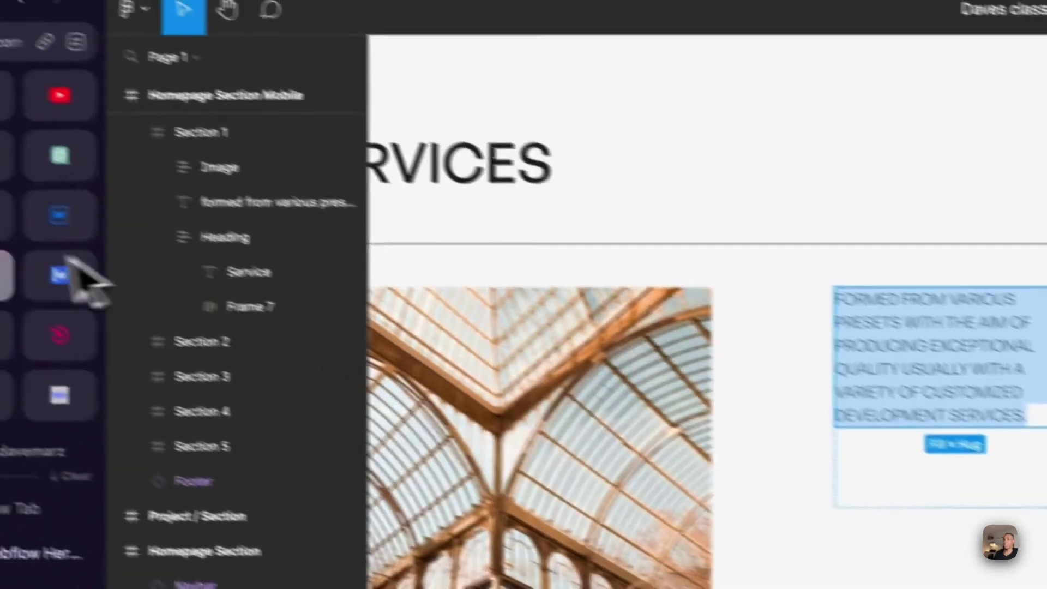
- Switch back to Webflow, replace the paragraph's placeholder with the copied "formed from various presets with the aim…" text, and select the new text
left_click(112, 247)
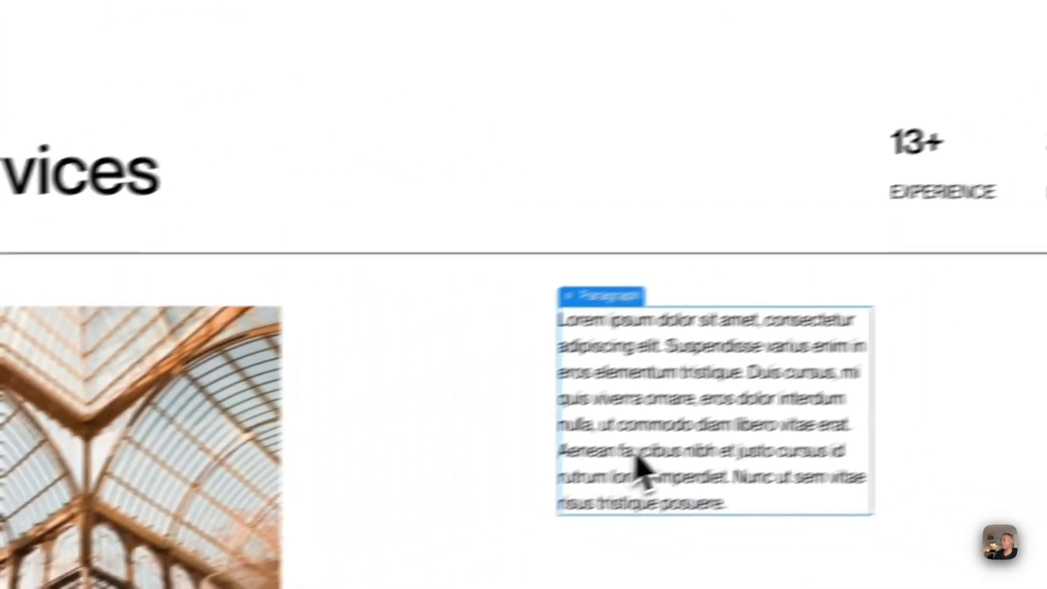
double_click(643, 452)
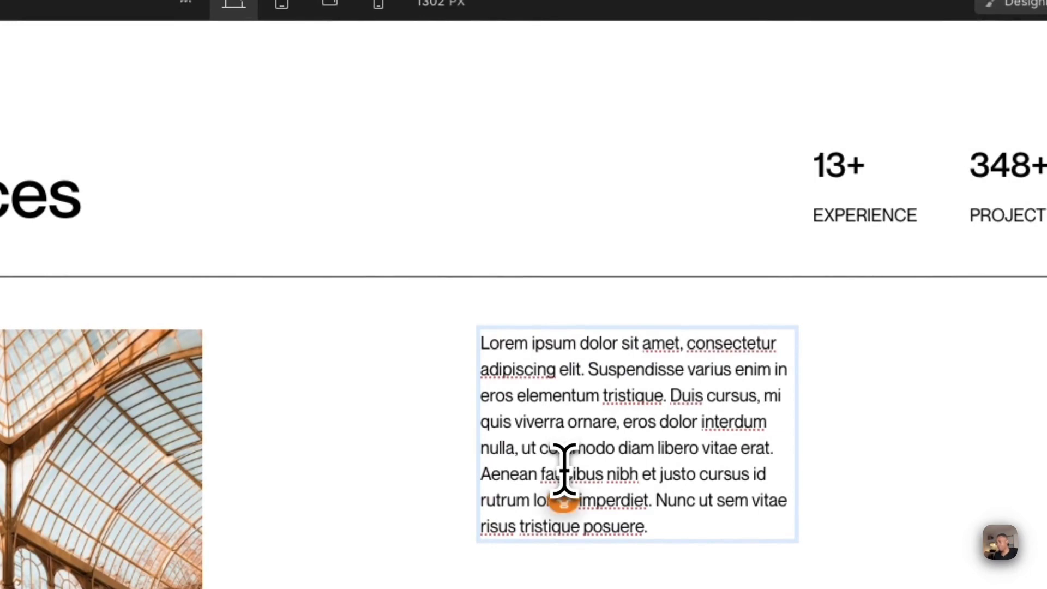
double_click(563, 472)
key("super+a")
type("formed from various presets with the aim of producing exceptional quality usually with a variety of customized development services.")
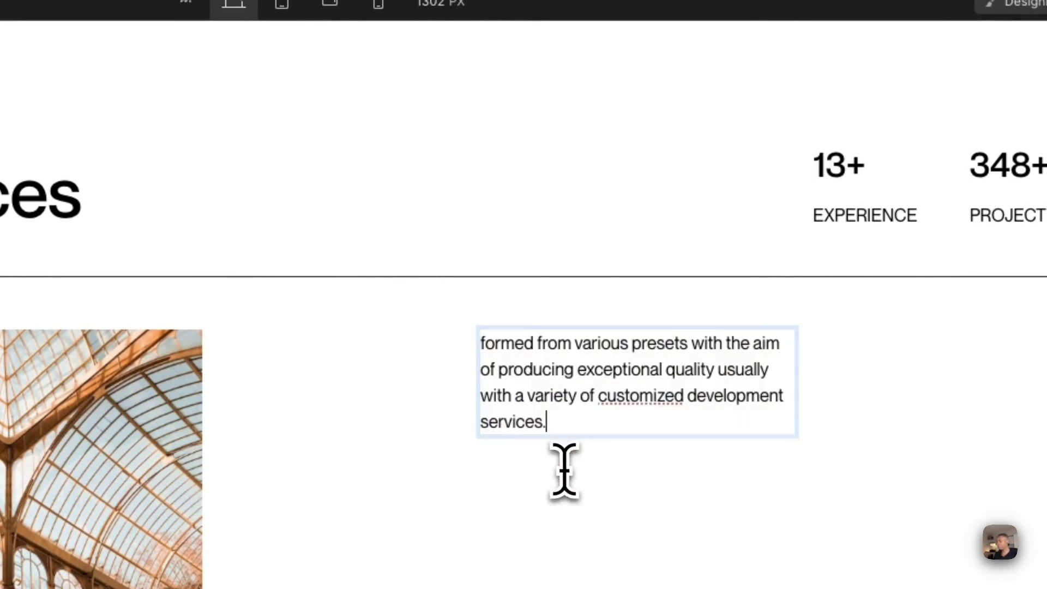
key("super+a")
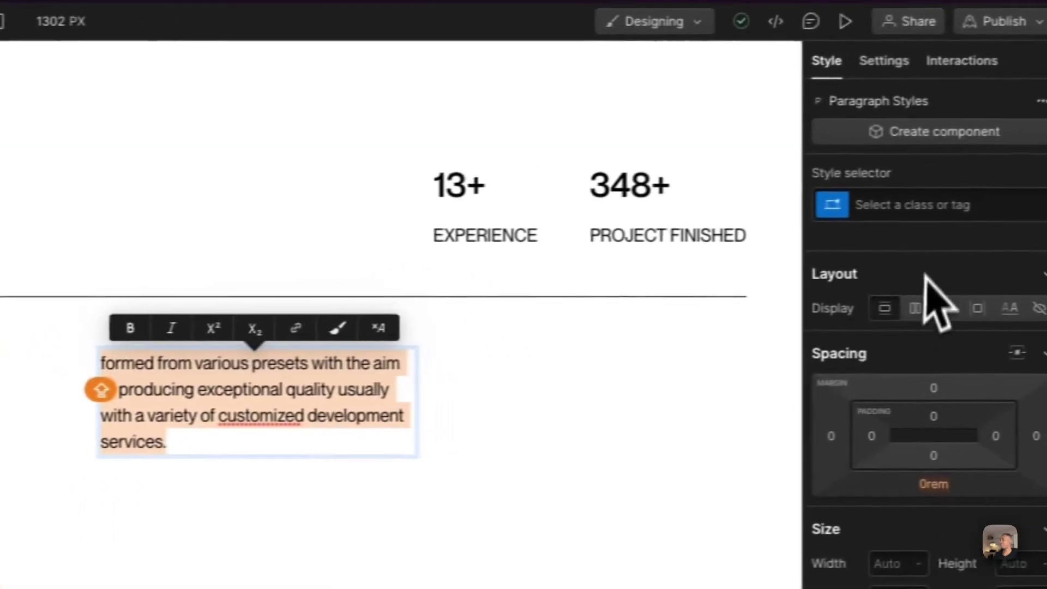
- Apply the existing text-style-allcaps class to the paragraph in second-cell_1st
left_click(952, 207)
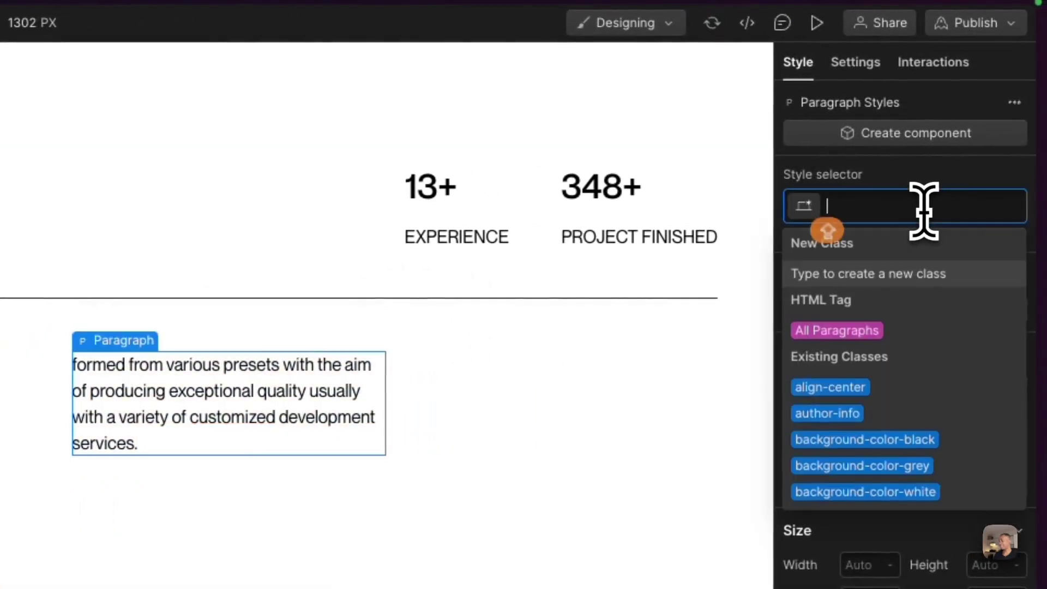
type("textsyle")
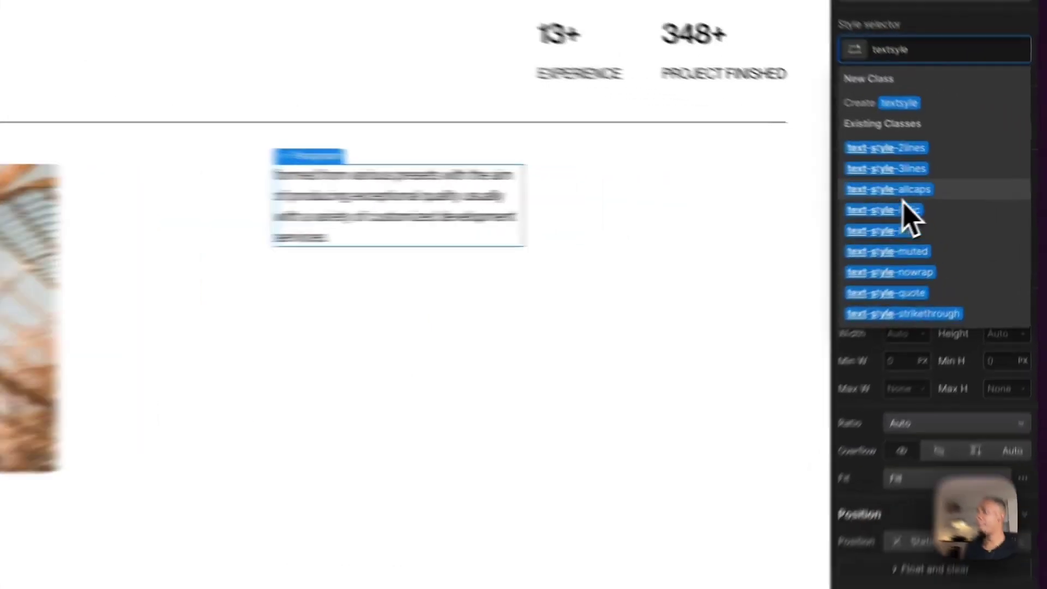
left_click(946, 195)
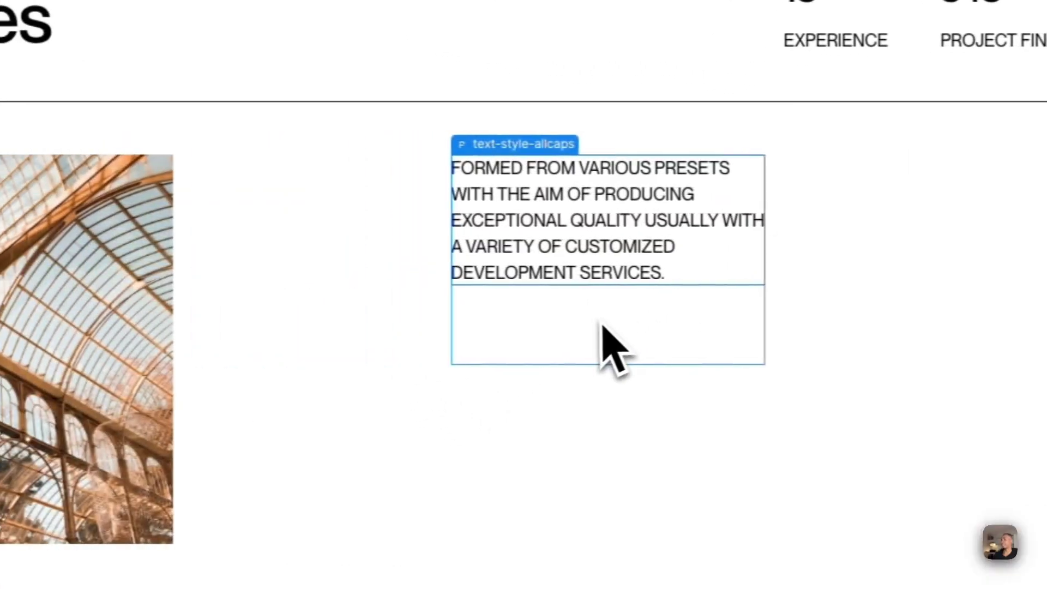
- Collapse second-cell_1st and rename its parent's class from second-cell to second-cell-wrapper
left_click(221, 320)
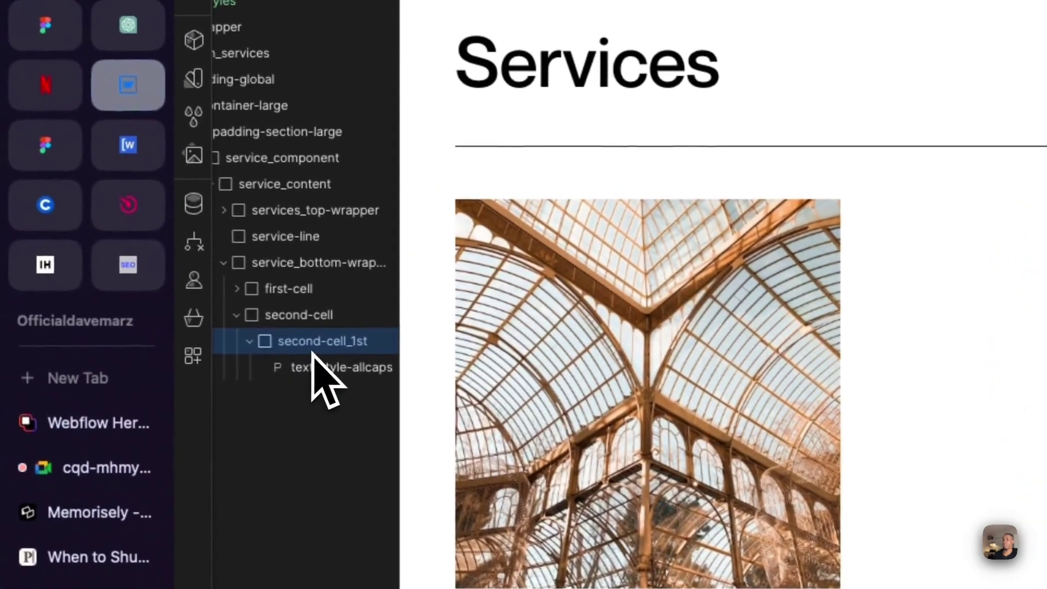
left_click(251, 342)
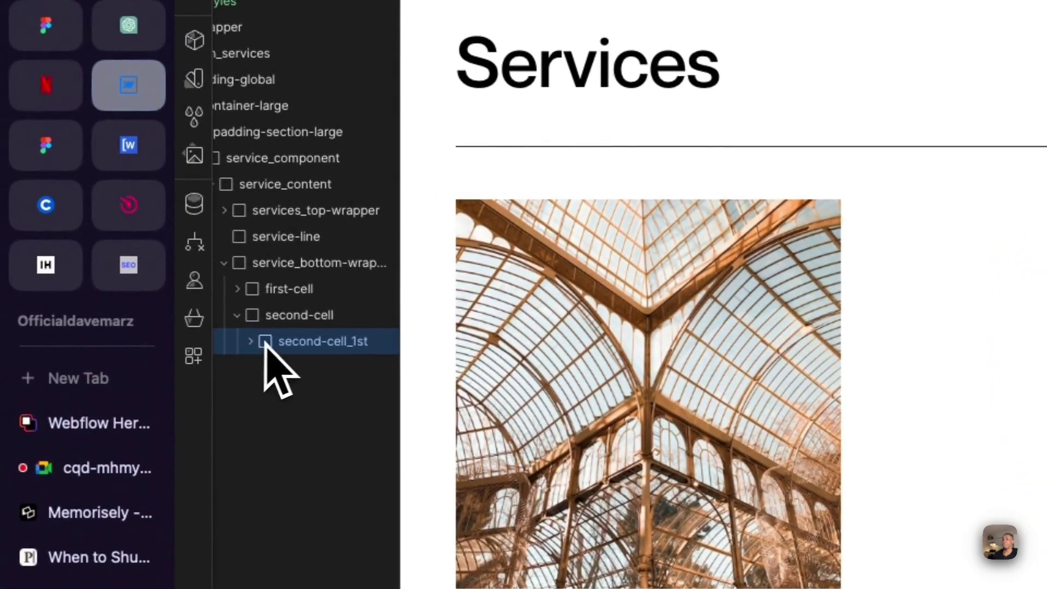
left_click(293, 319)
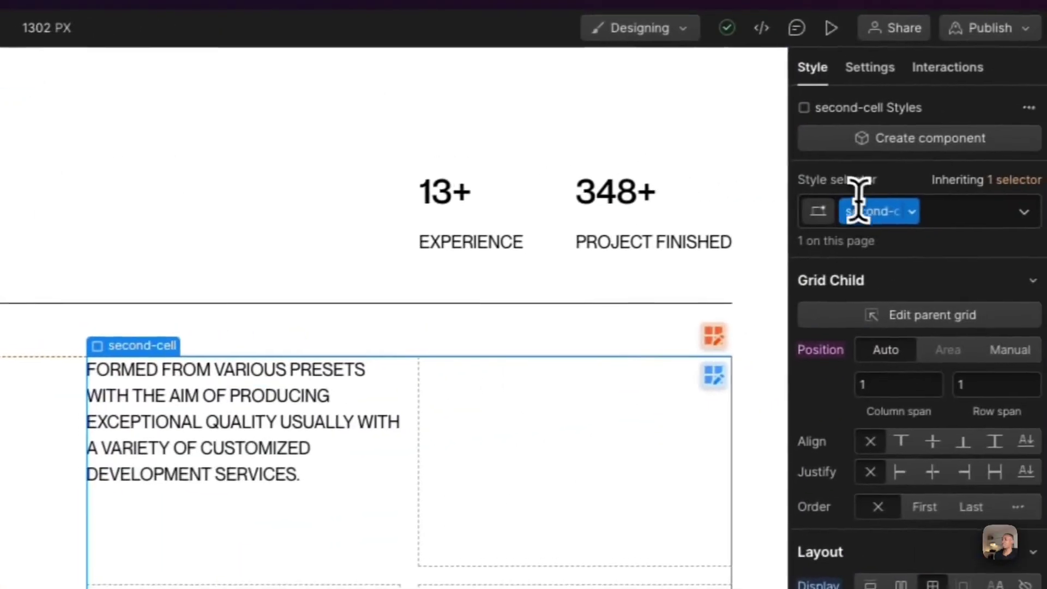
double_click(855, 212)
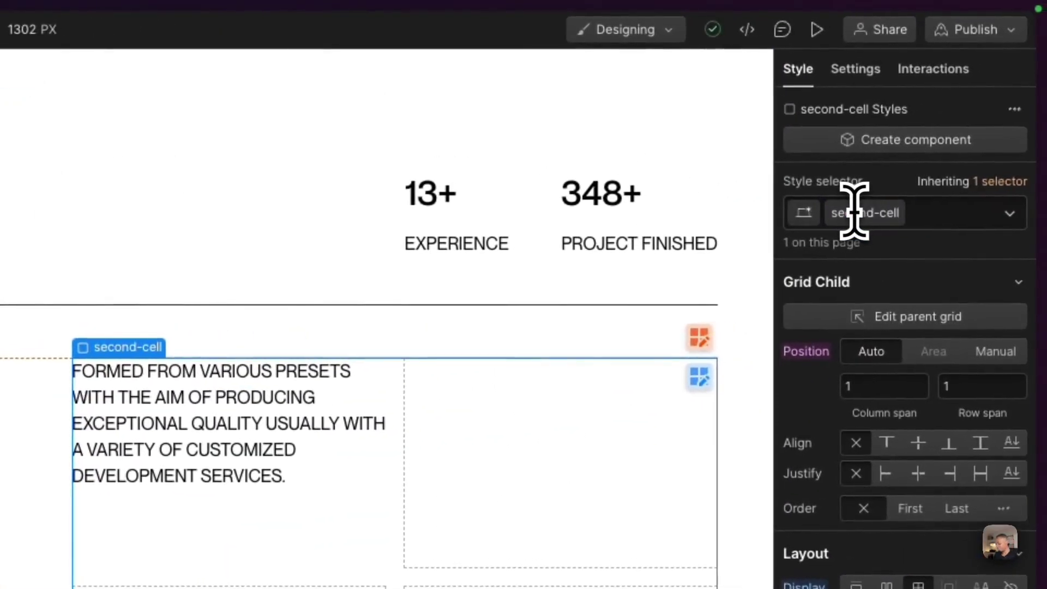
type("-wrapper")
key("Return")
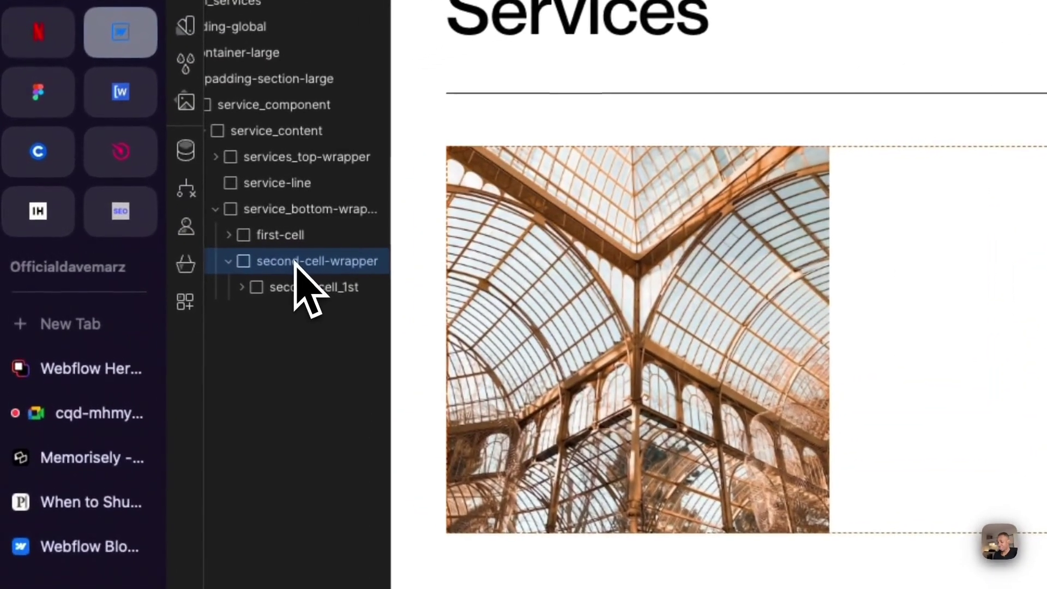
- Add a div block inside second-cell-wrapper and give it the new class second-cell_2nd
key("super+e")
type("div")
key("Return")
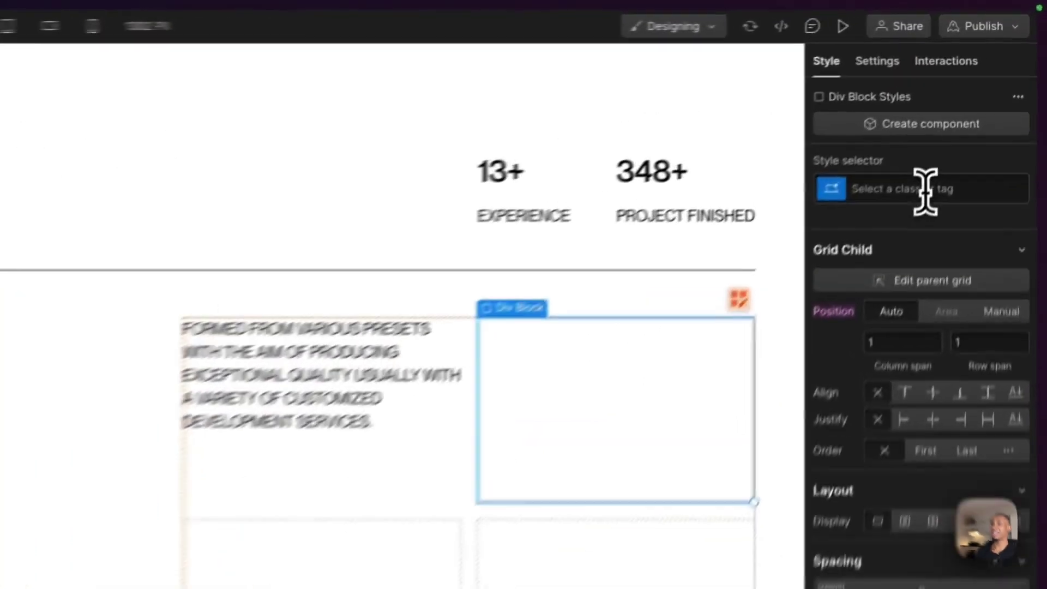
left_click(980, 105)
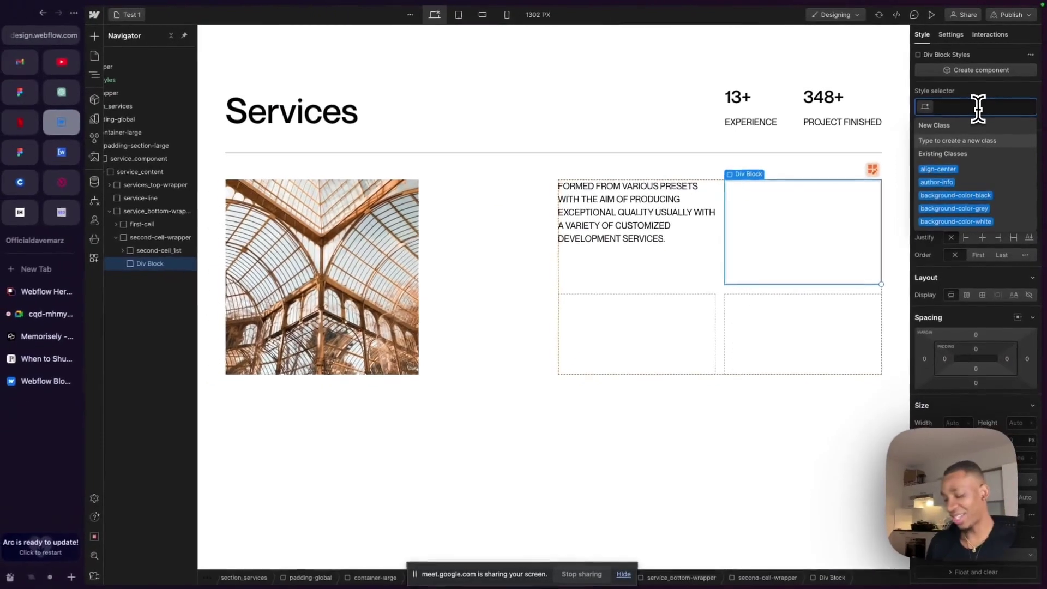
type("second")
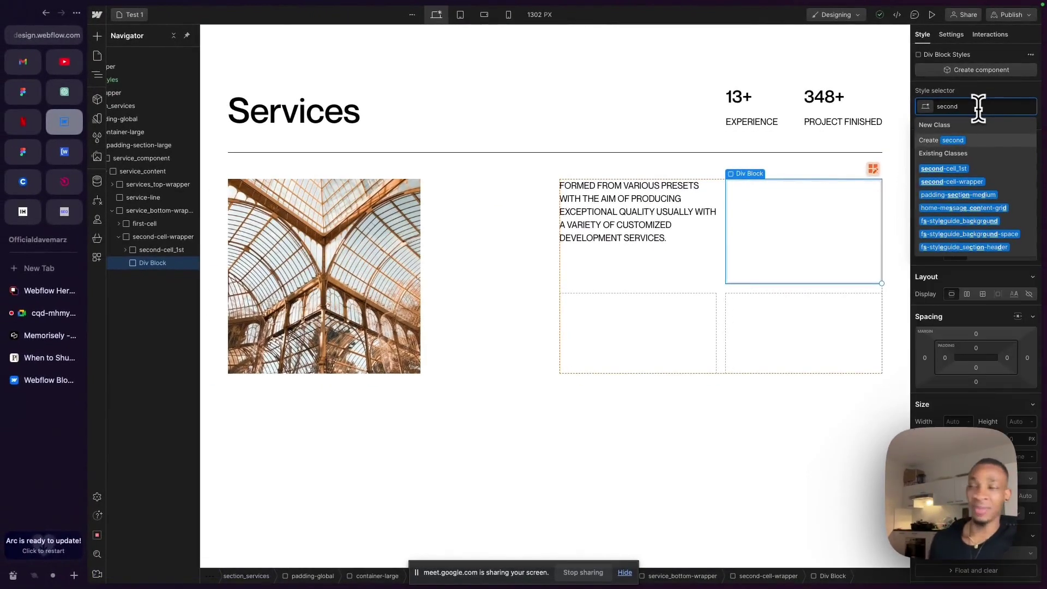
type("-")
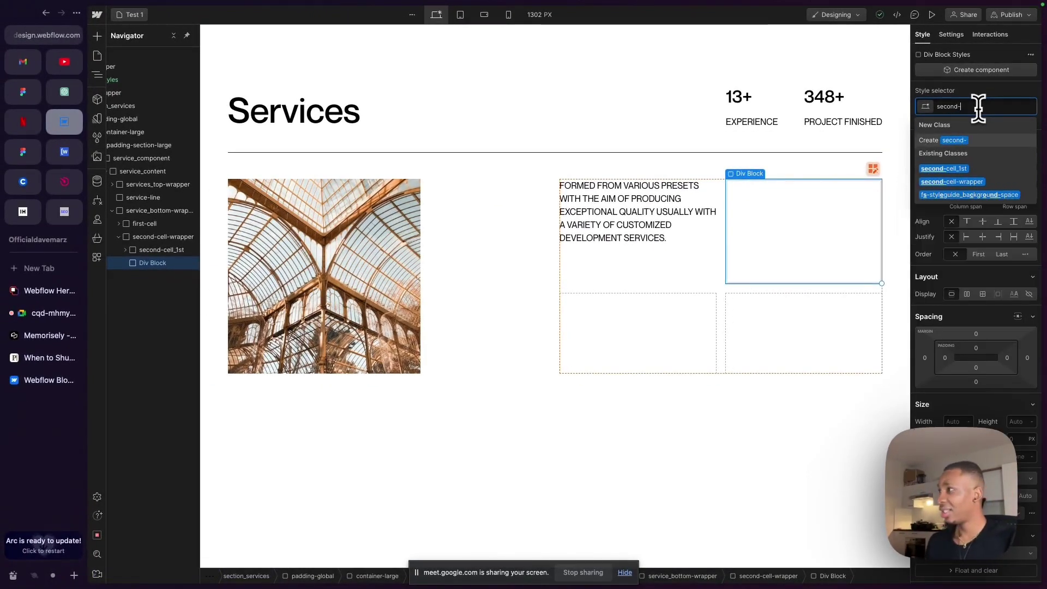
type("cell")
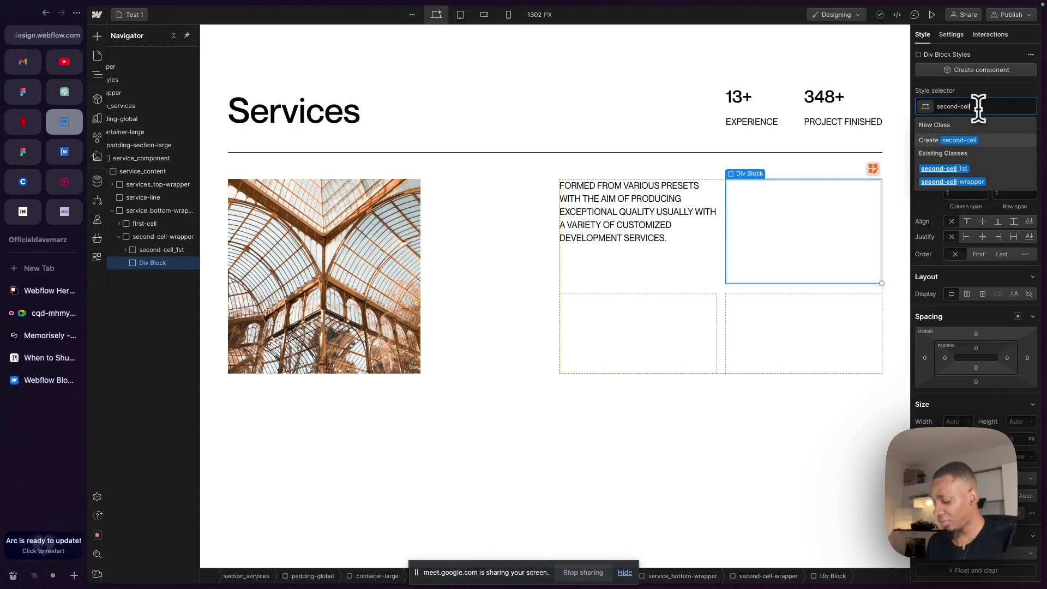
type("_2nd")
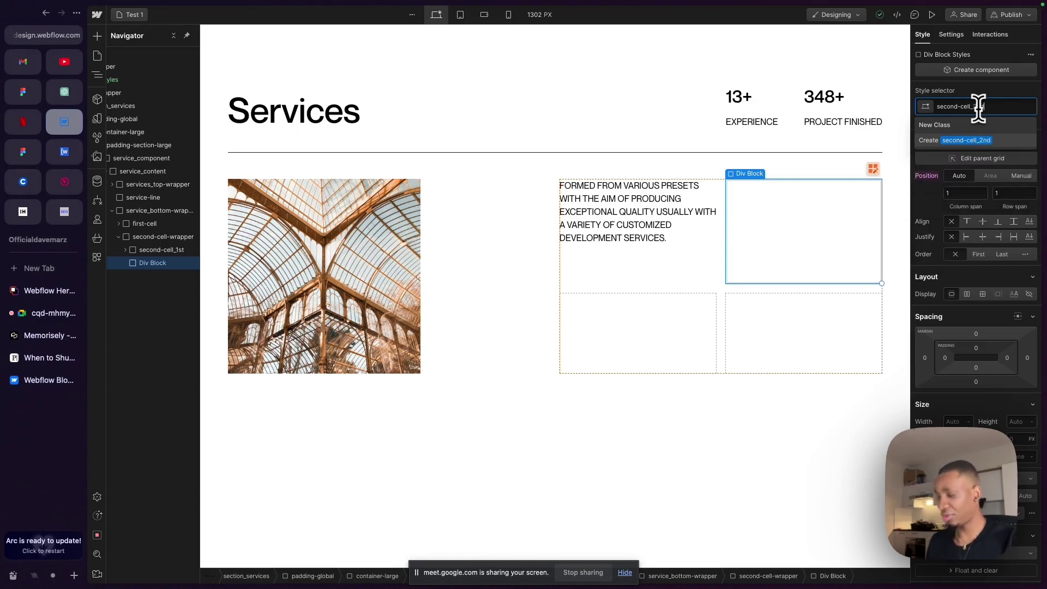
key("Return")
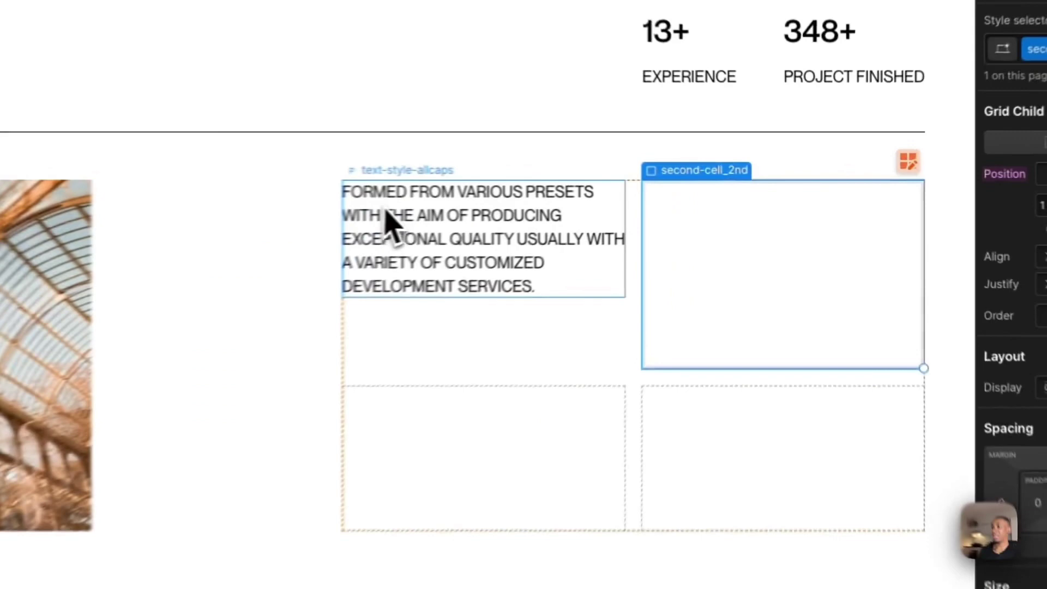
- Copy the all-caps paragraph from second-cell_1st into second-cell_2nd
left_click(584, 198)
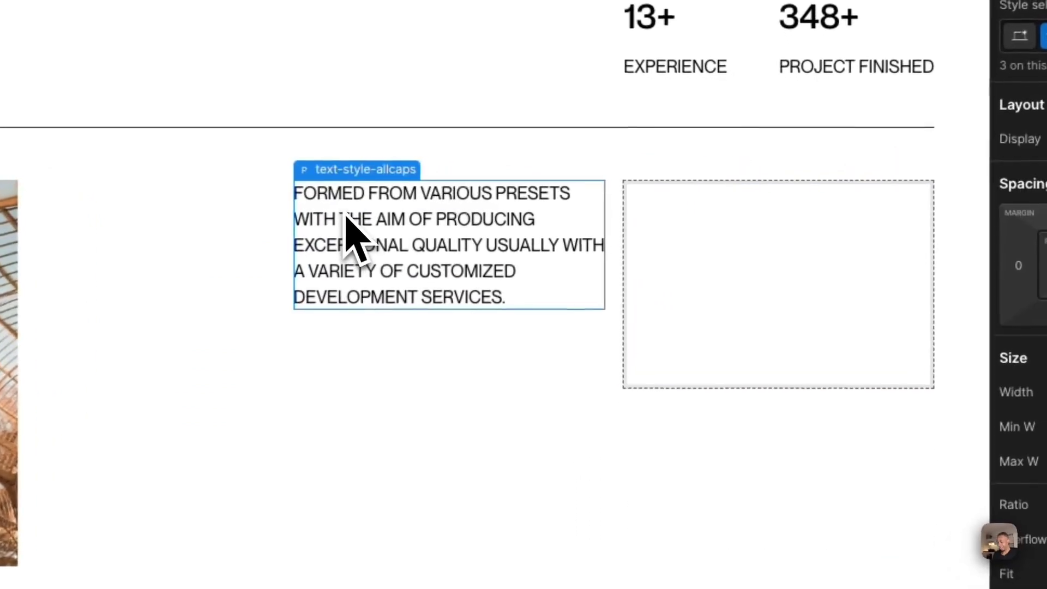
left_click(691, 305)
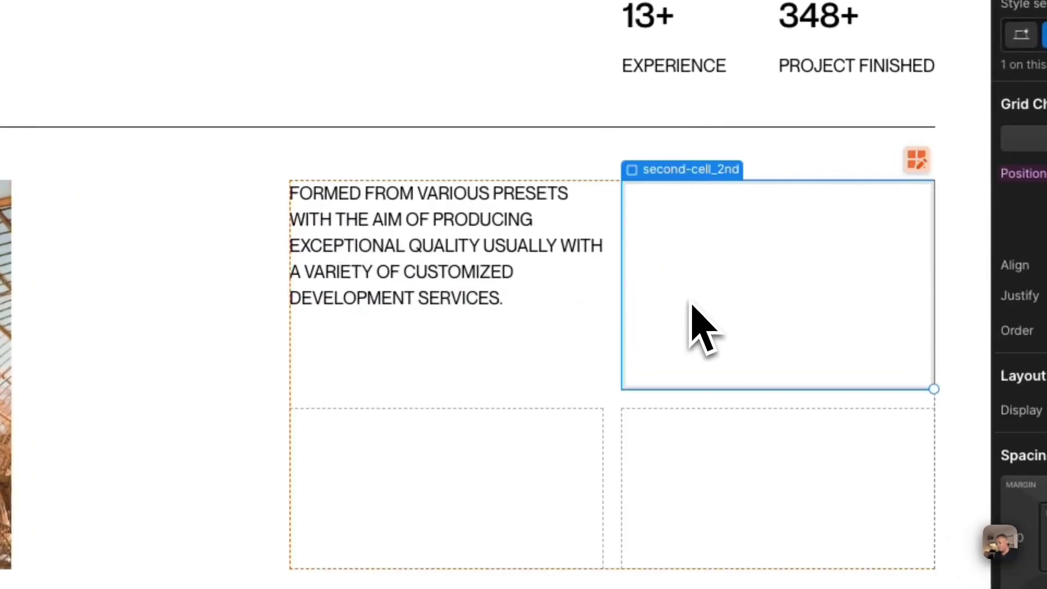
key("ctrl+v")
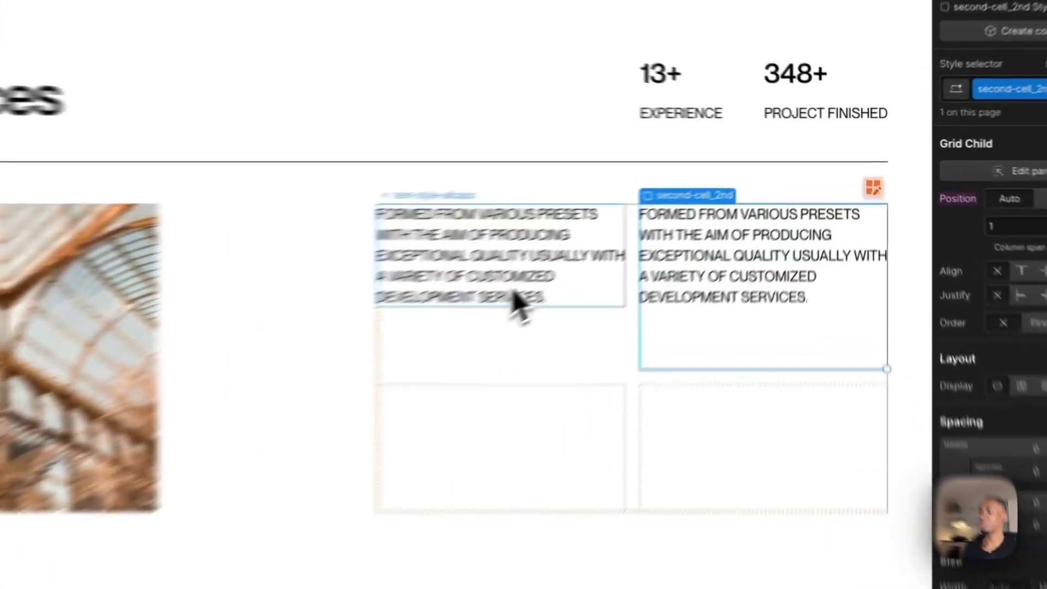
- Switch to Figma and copy the full Services paragraph beginning "In prioritizing the perfect and quality final stage"
left_click(642, 234)
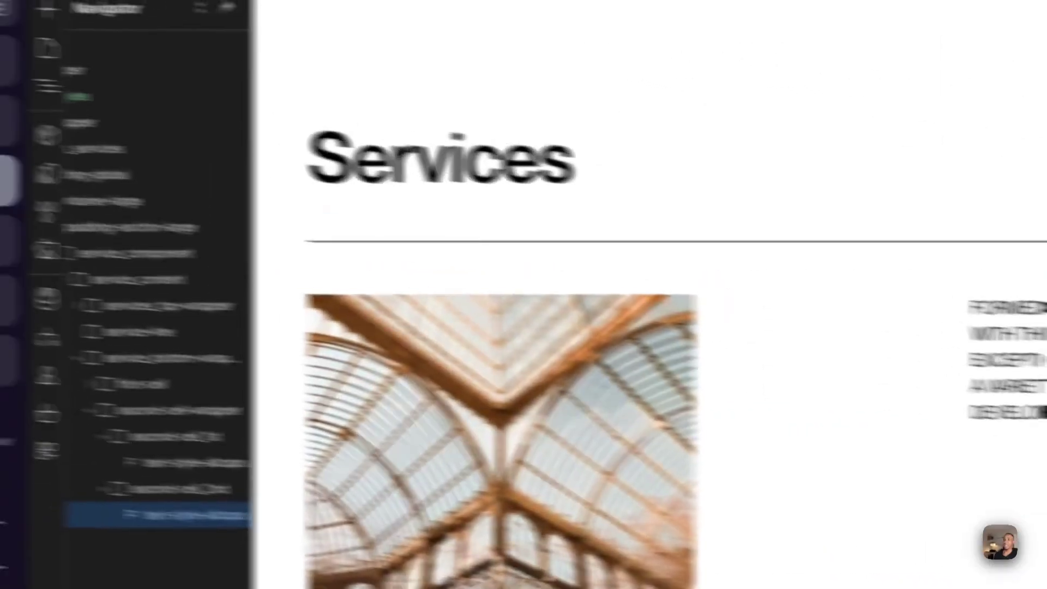
left_click(36, 272)
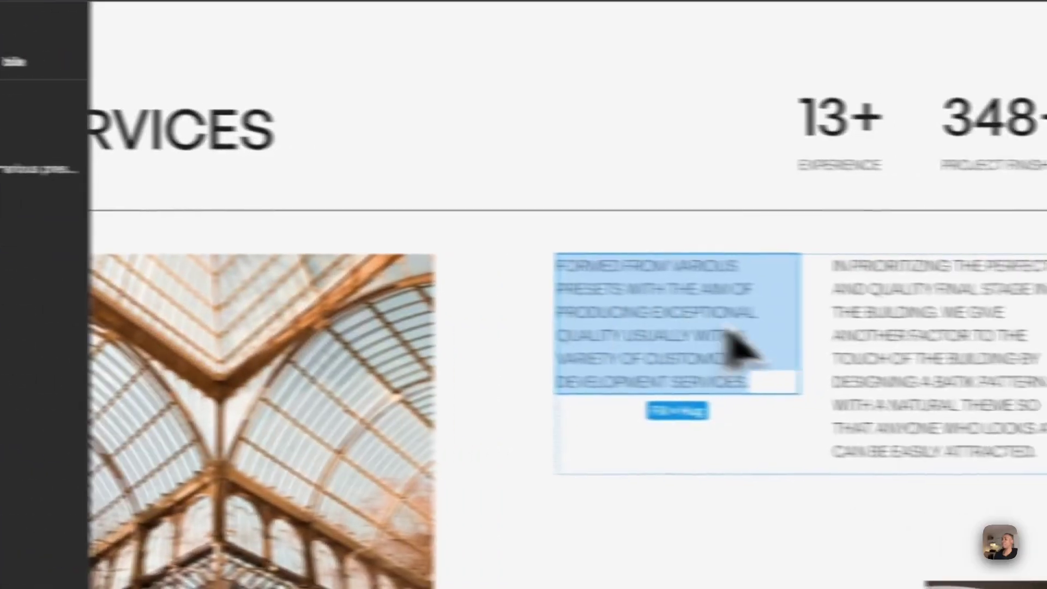
double_click(773, 333)
triple_click(773, 333)
key("ctrl+c")
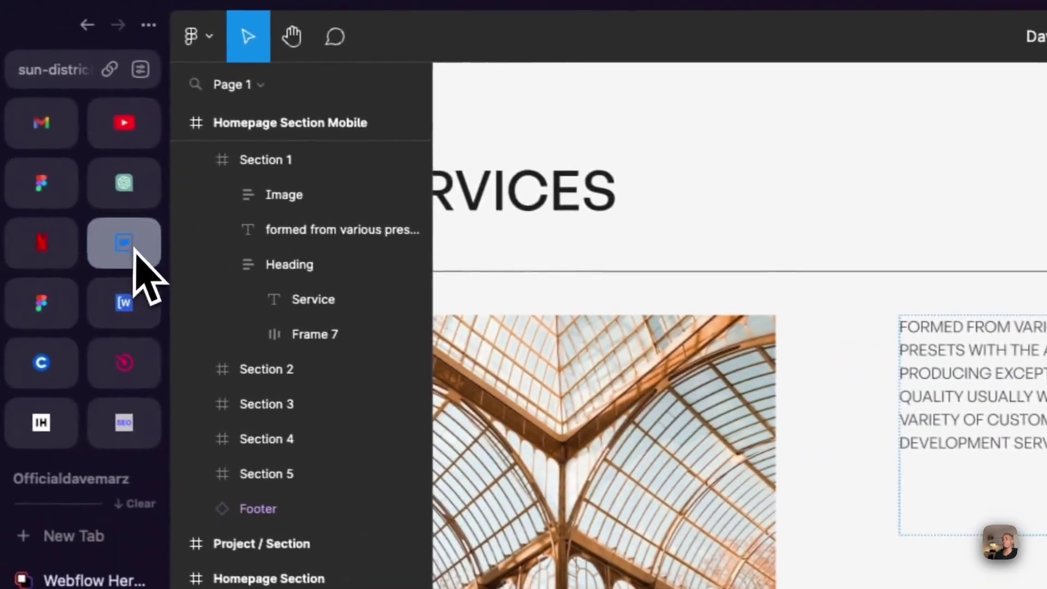
- Switch back to Webflow and replace the text of the paragraph in second-cell_2nd with the copied "In prioritizing the perfect…" text
left_click(134, 253)
left_click(704, 235)
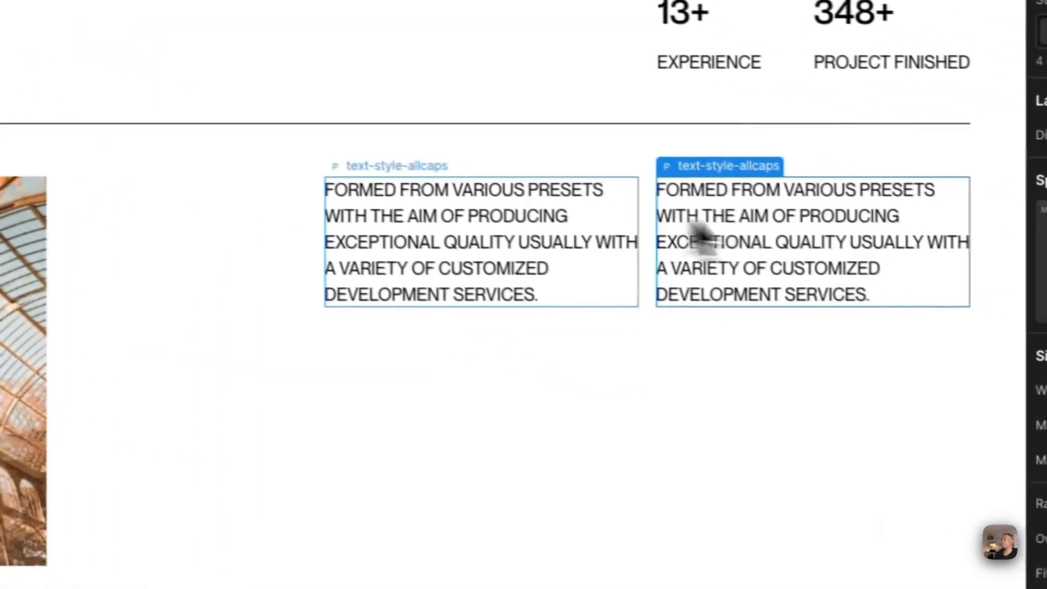
double_click(703, 234)
key("ctrl+a")
key("ctrl+v")
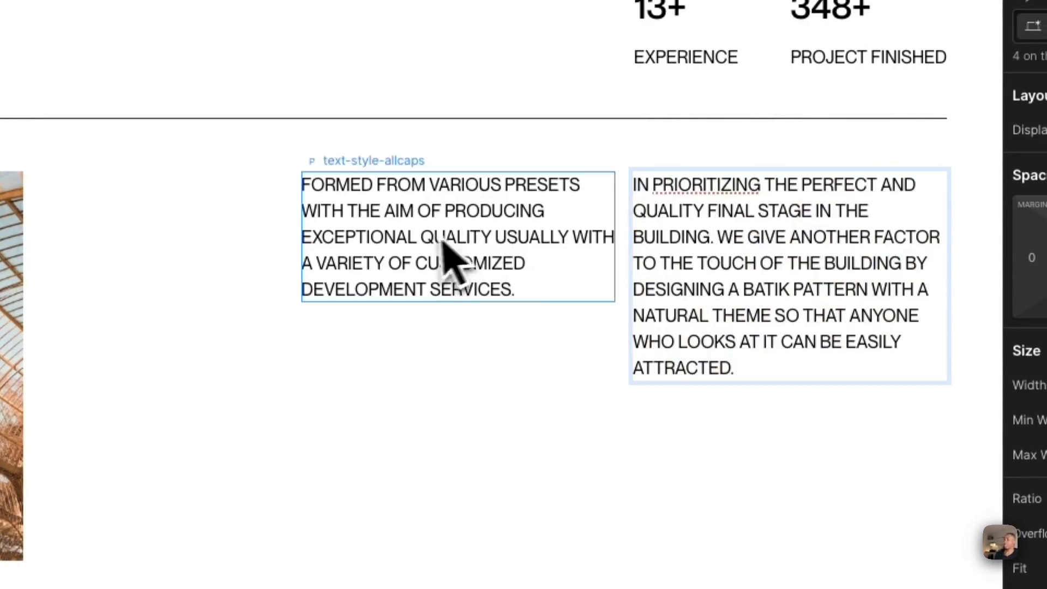
left_click(553, 381)
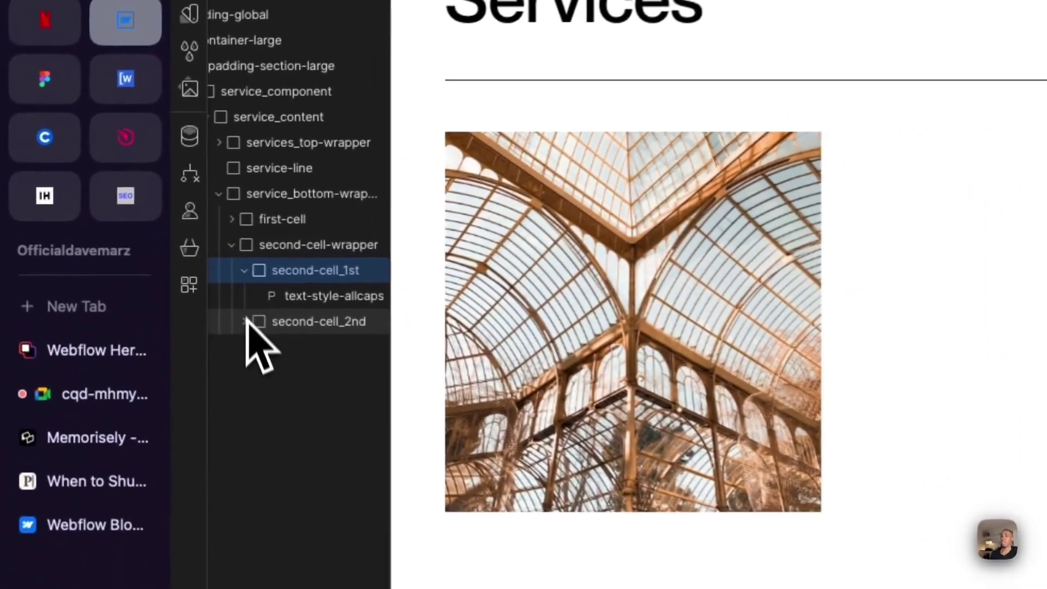
- Add a third div block inside second-cell-wrapper and give it the new class second-cell_3rd
left_click(243, 271)
left_click(298, 248)
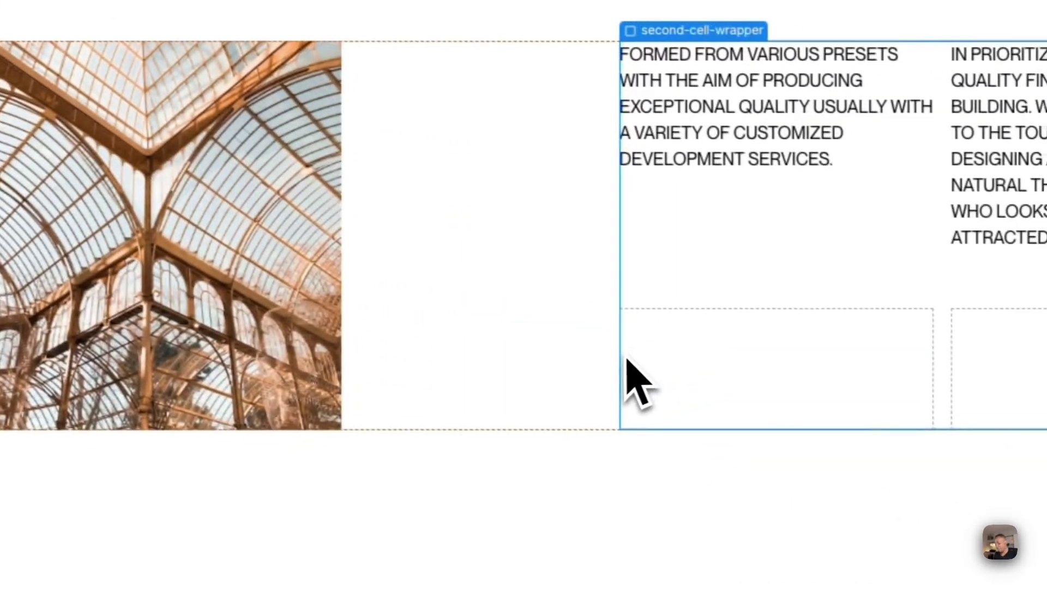
key("super+e")
type("div")
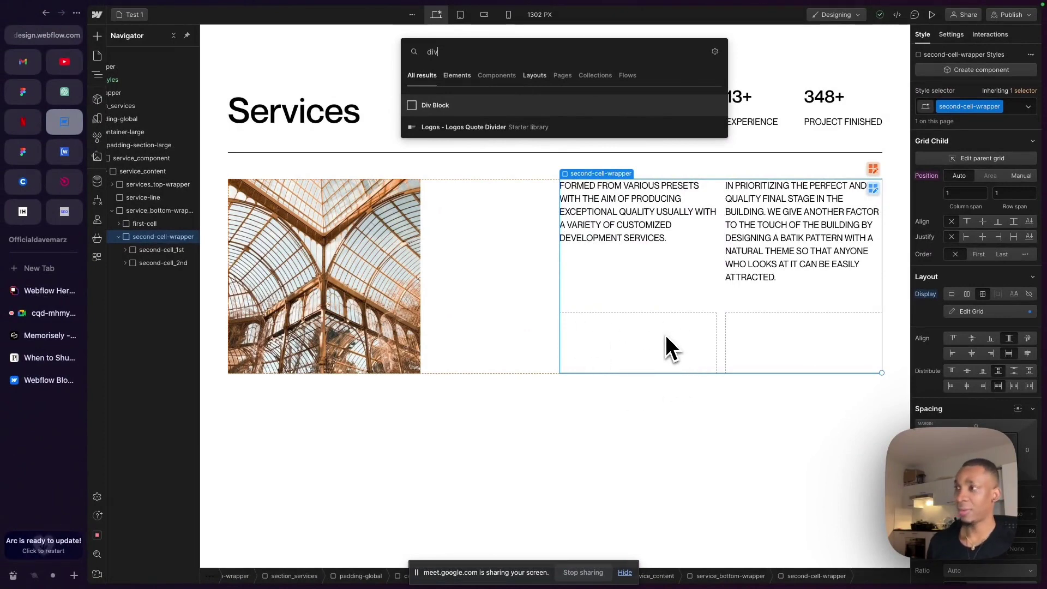
key("Return")
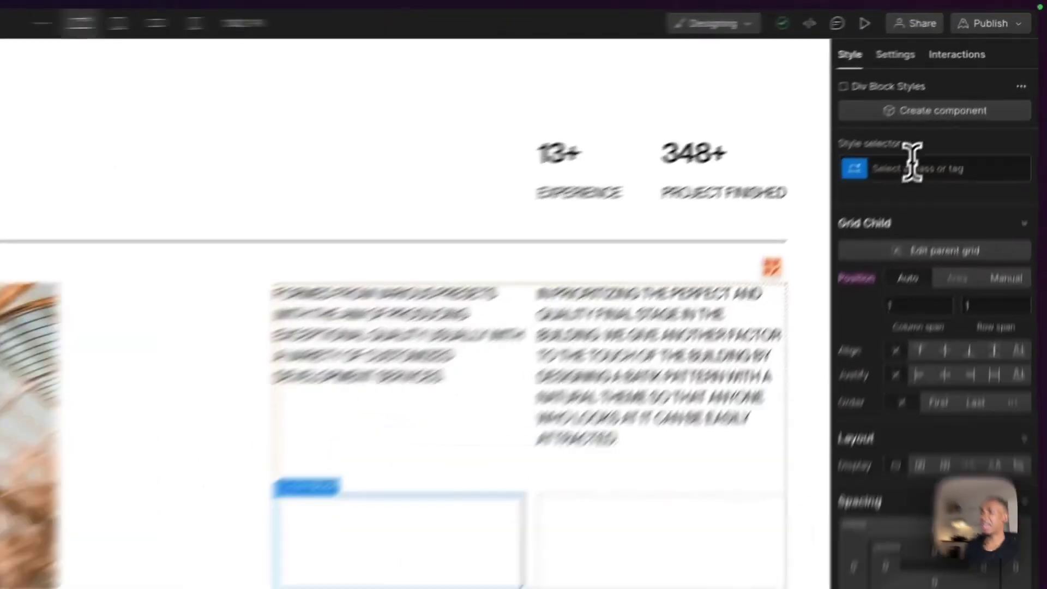
left_click(912, 164)
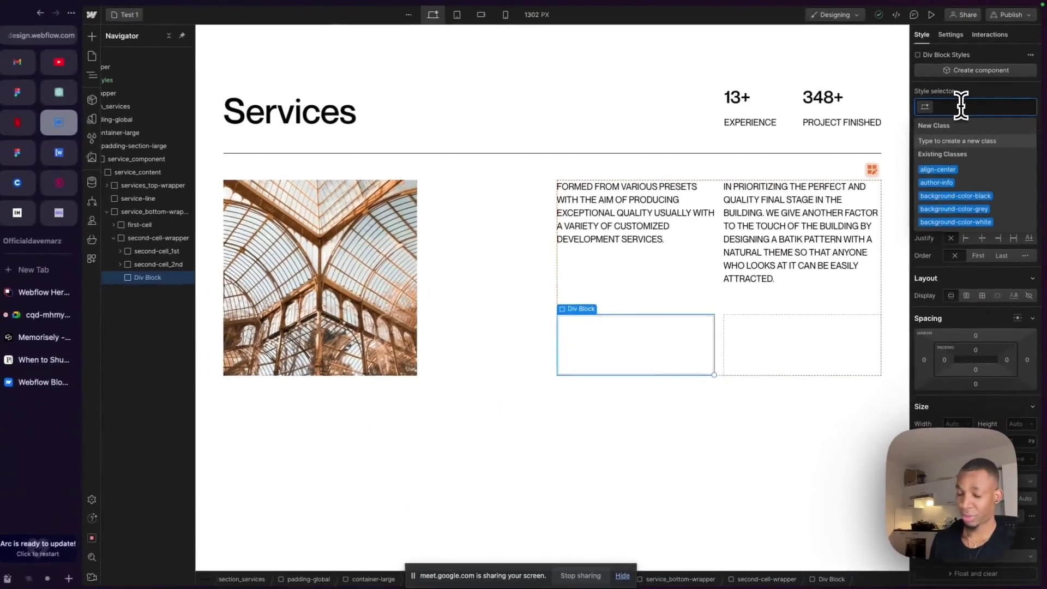
type("second_")
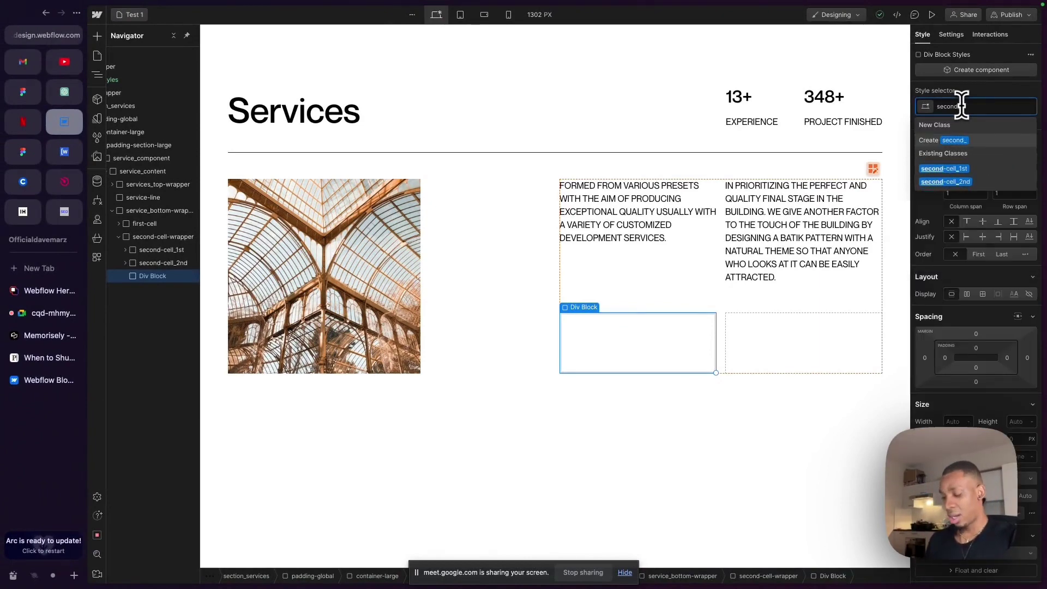
key("BackSpace")
type("-cell_3rd")
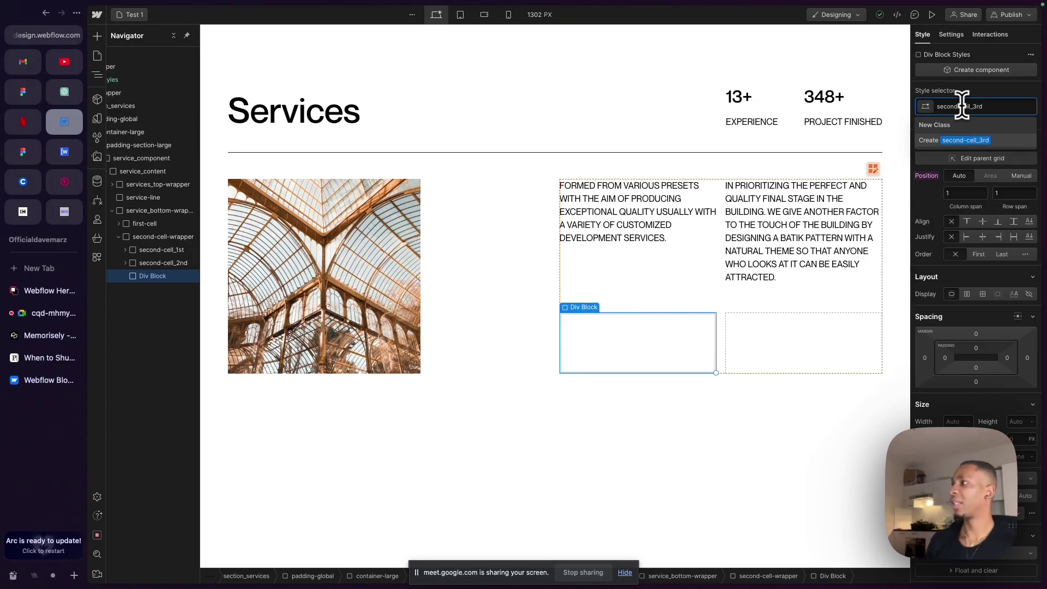
key("Return")
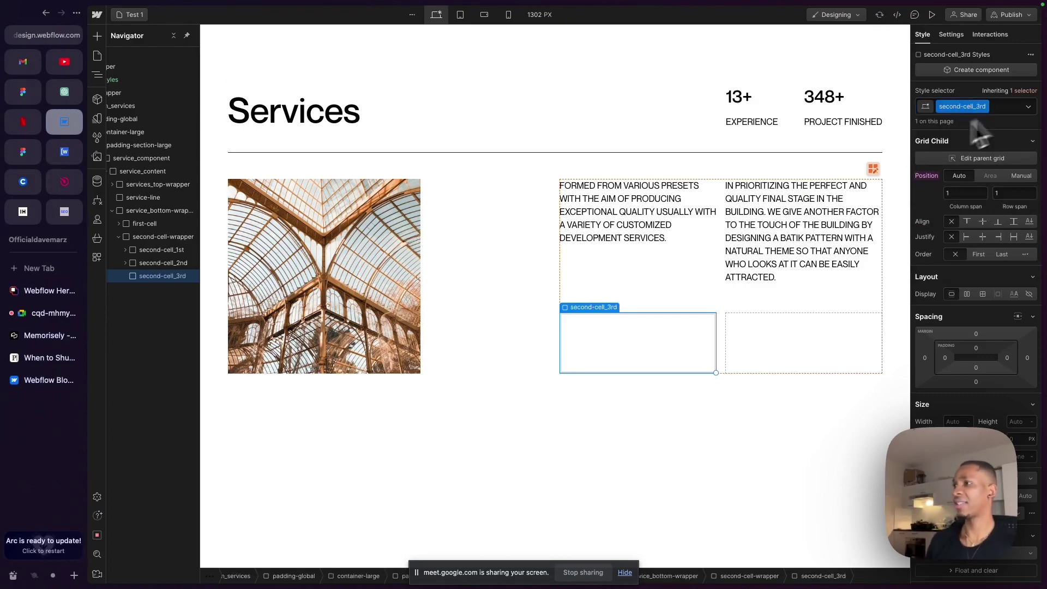
- Check the layout in Figma, then add a fourth div block inside Webflow's second-cell-wrapper with the new class second-cell_4th
left_click(27, 159)
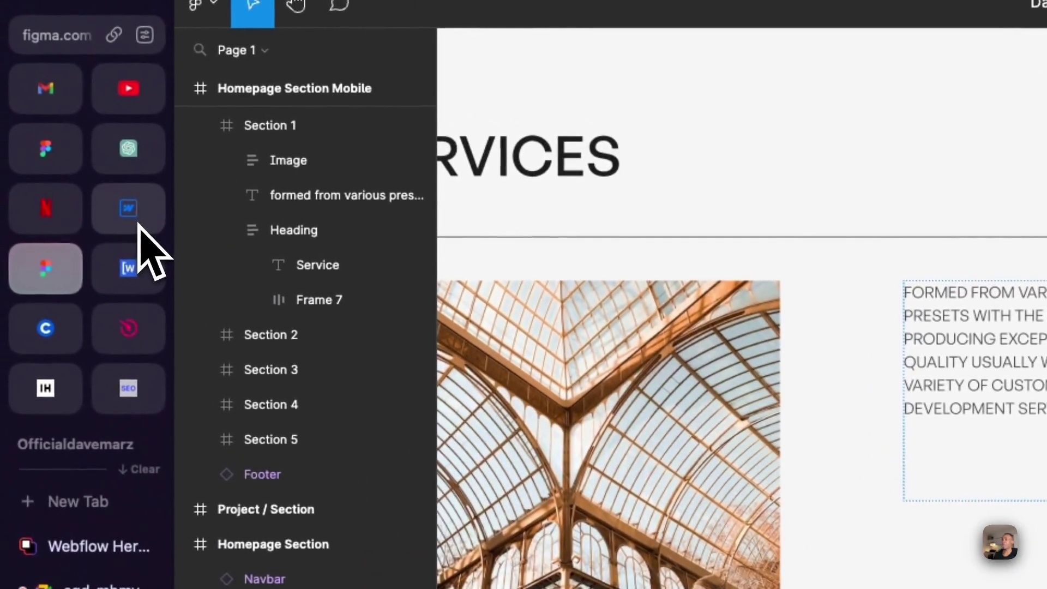
left_click(136, 223)
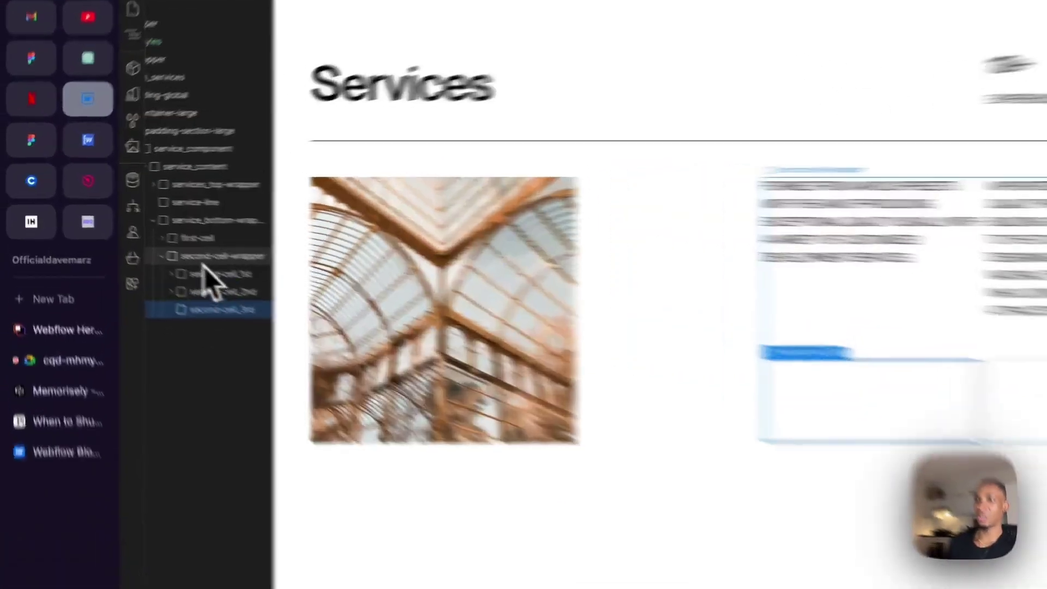
left_click(149, 239)
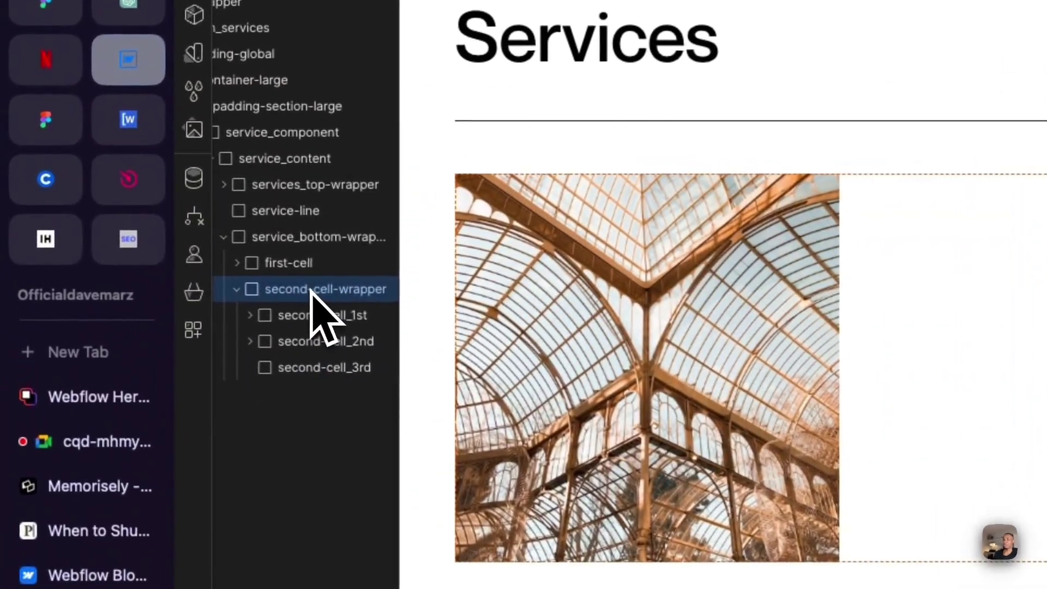
key("super+e")
type("div")
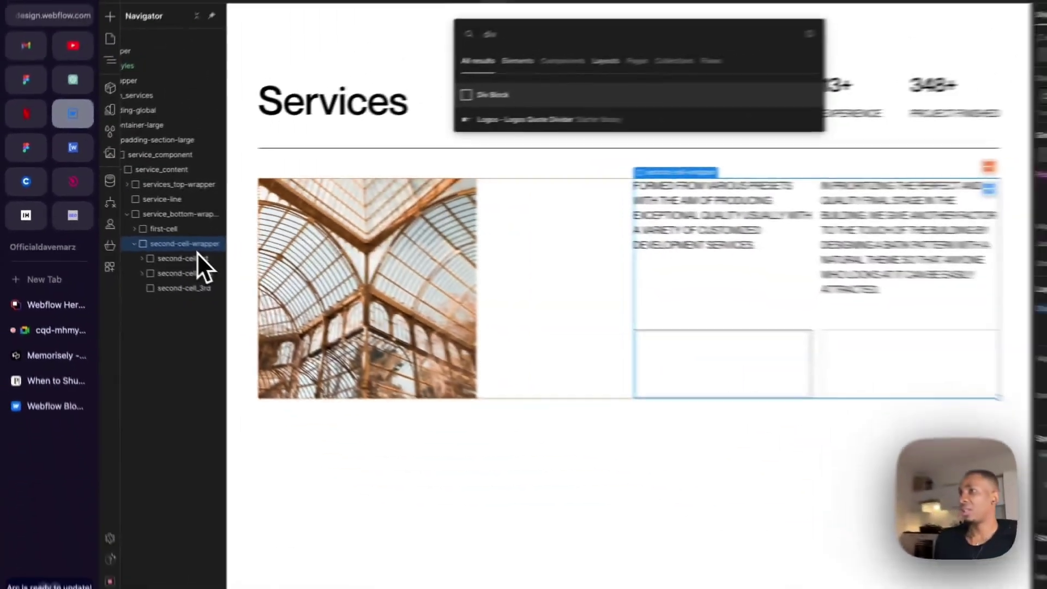
key("Return")
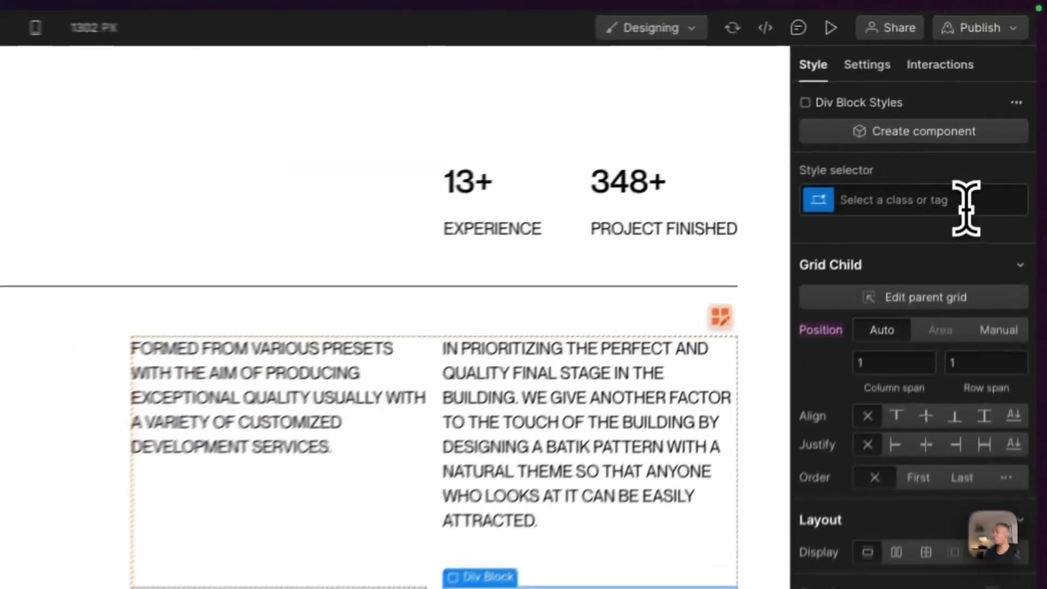
left_click(1003, 106)
type("second")
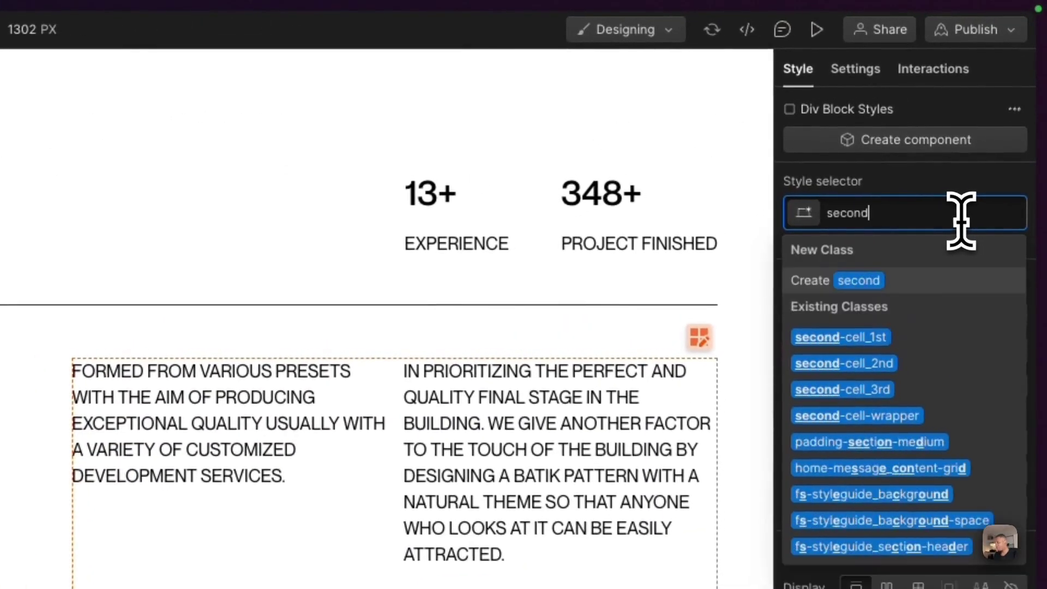
type("-cell")
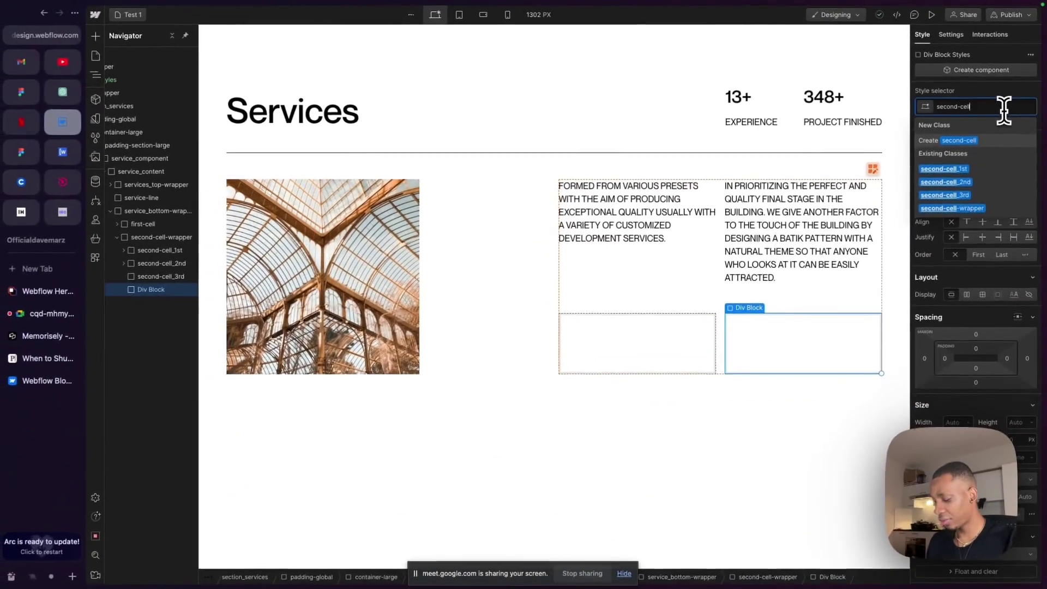
type("_4")
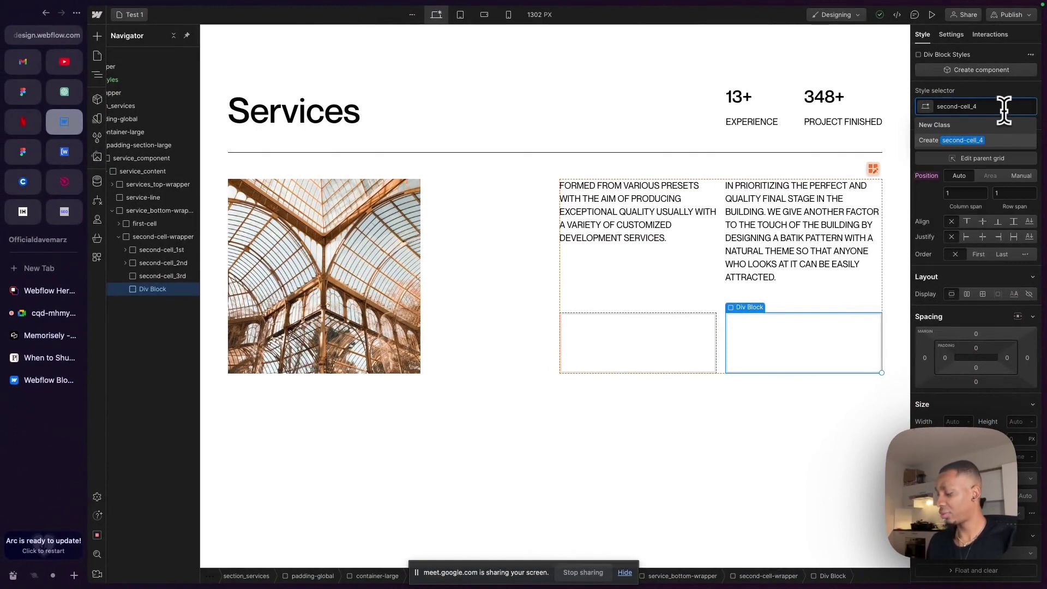
type("4th")
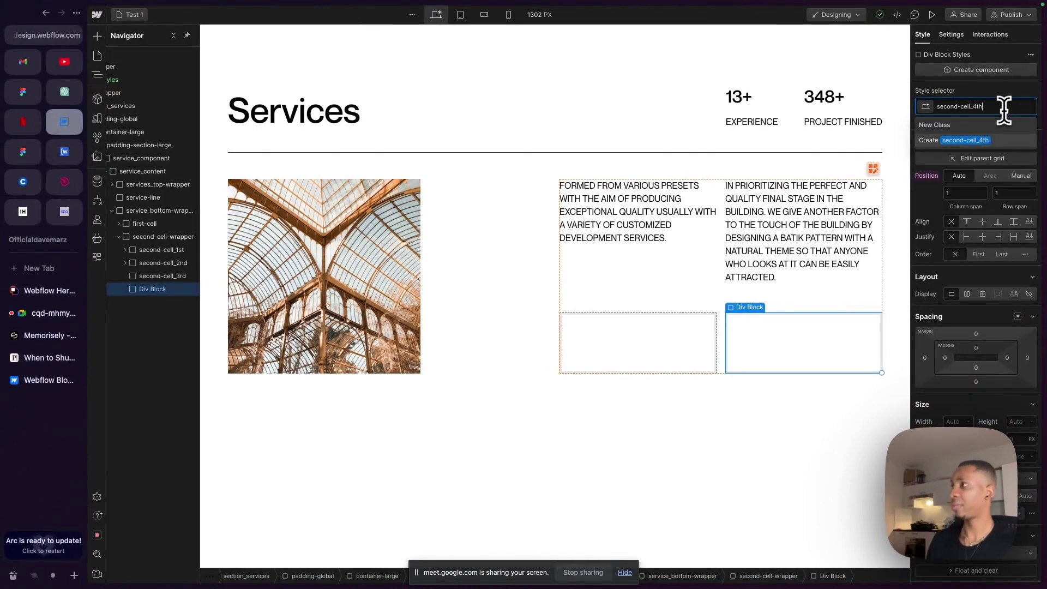
key("Return")
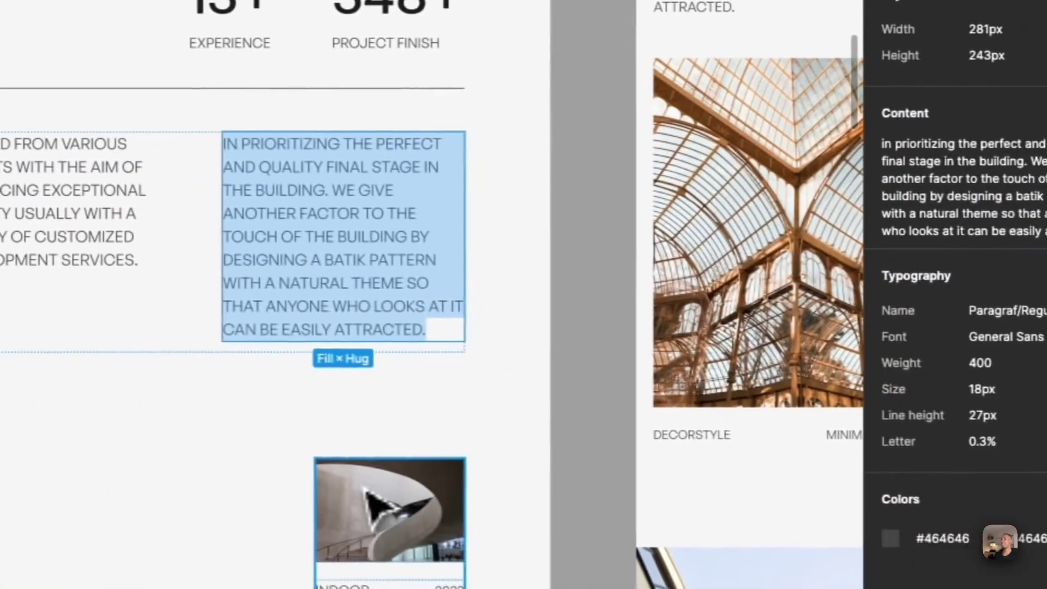
- Switch to Figma and export the small staircase image in the Services section as a 1x PNG
left_click(496, 496)
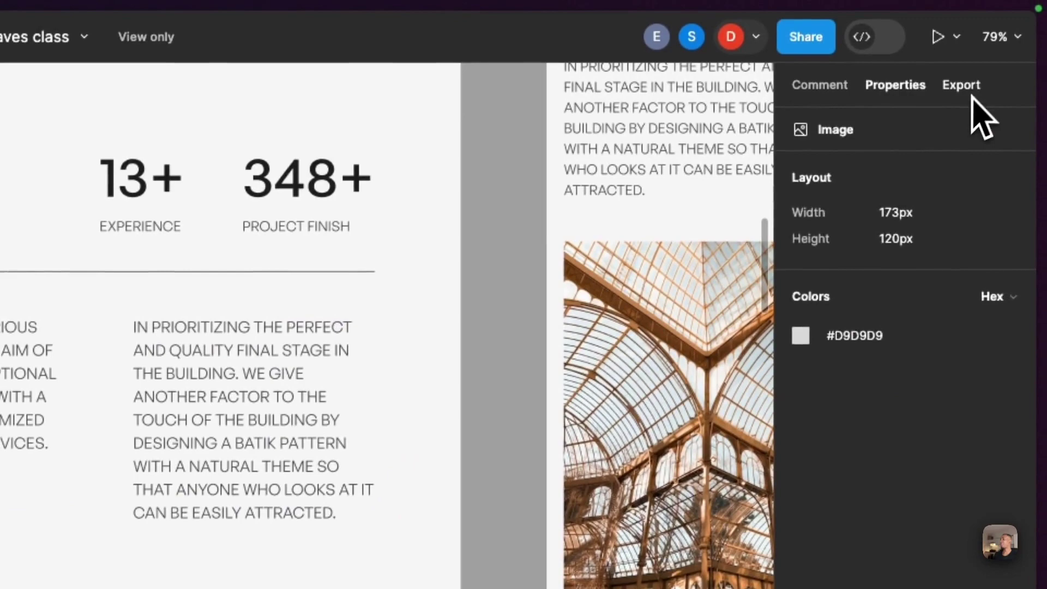
left_click(991, 14)
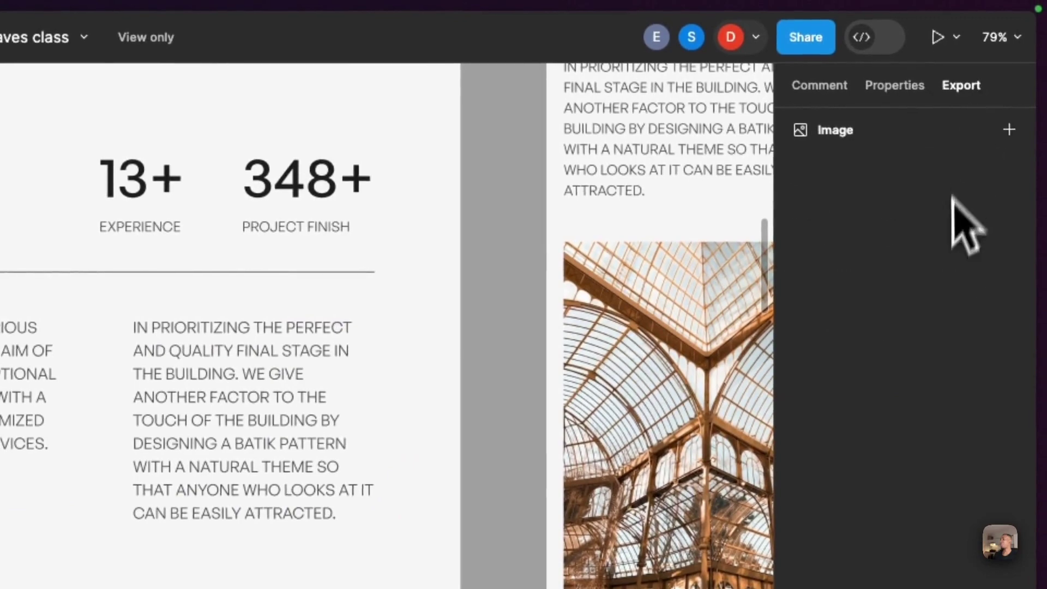
left_click(1009, 129)
left_click(895, 213)
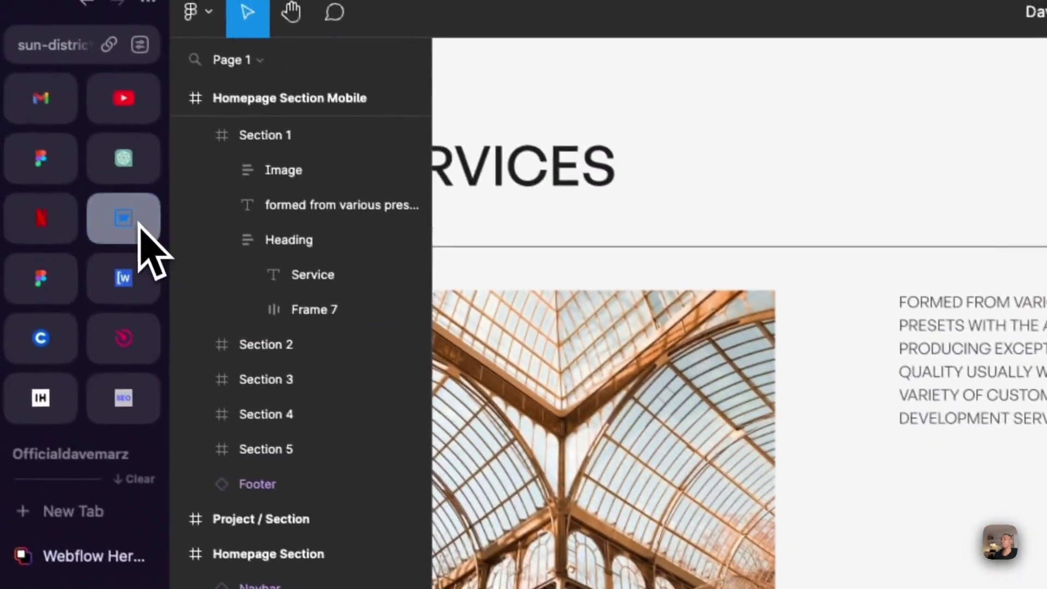
- Switch back to Webflow, insert an image element in second-cell_4th, and upload the exported staircase picture Image (1).png into it
left_click(140, 250)
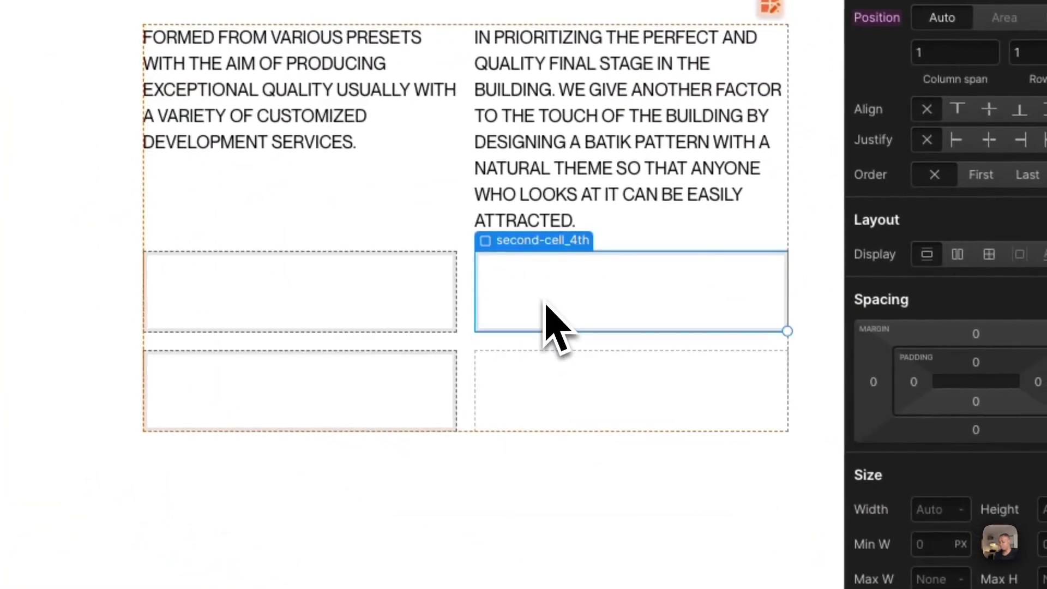
key("ctrl+e")
type("image")
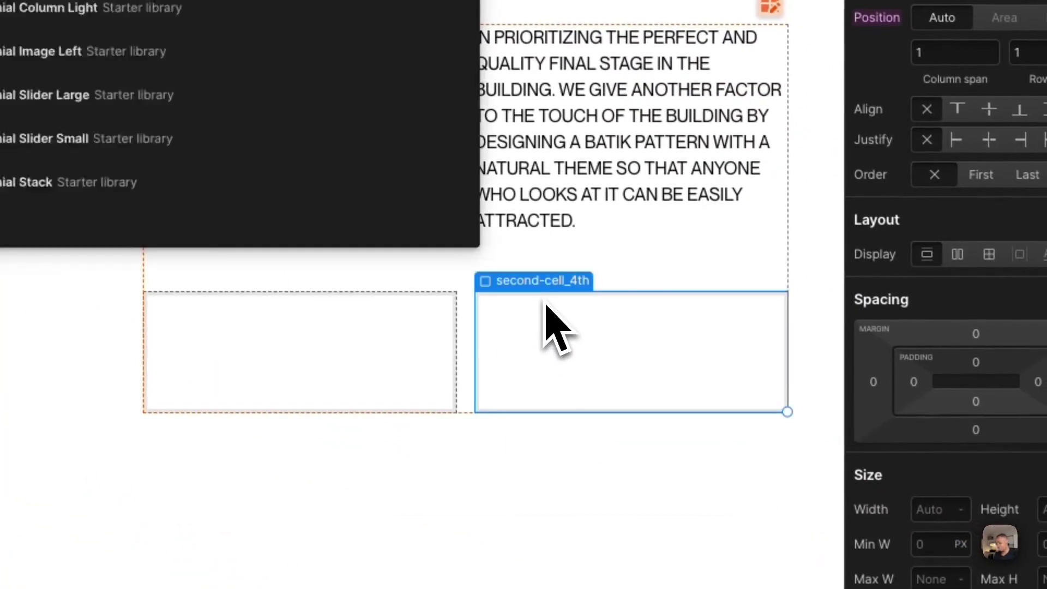
key("Return")
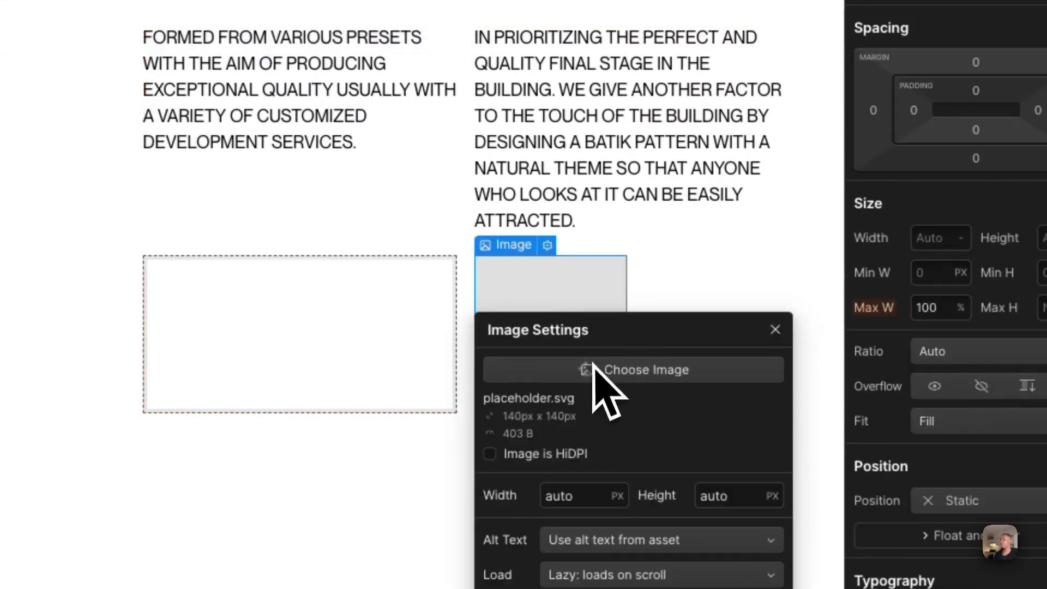
left_click(592, 370)
left_click_drag(35, 549, 324, 0)
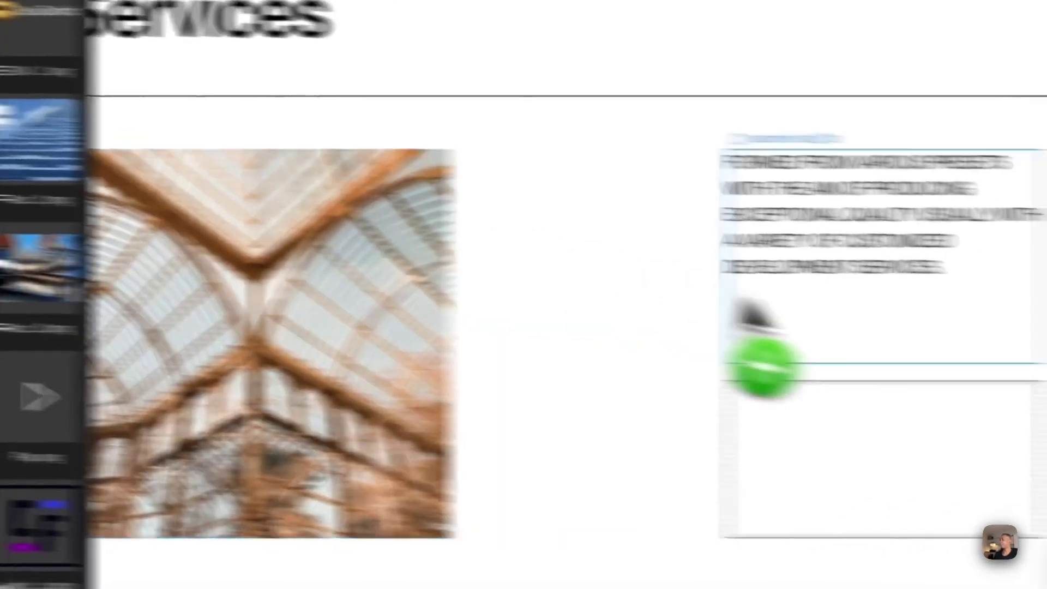
left_click_drag(755, 315, 528, 423)
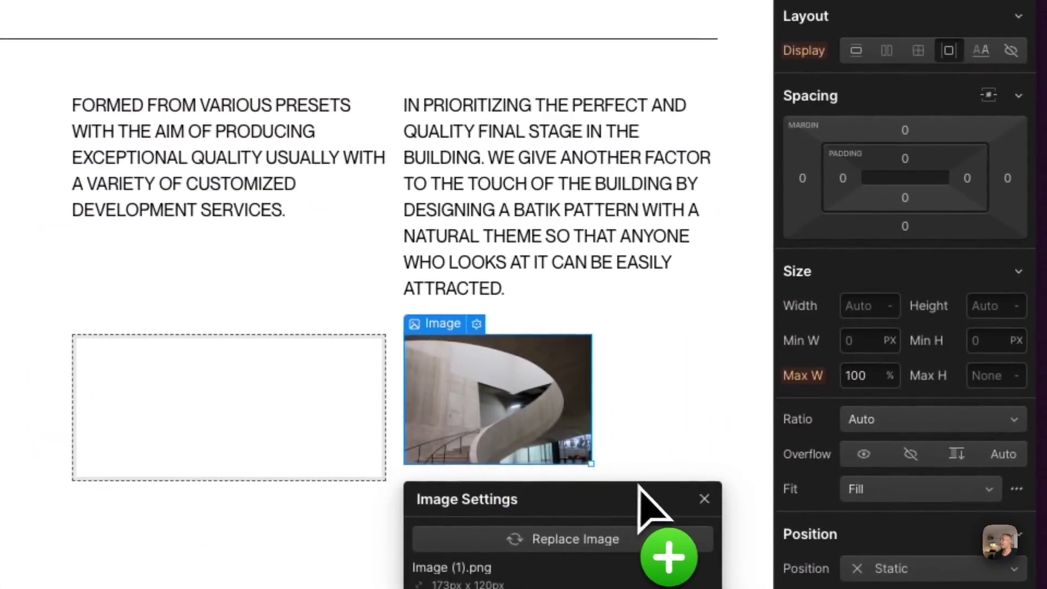
left_click(704, 498)
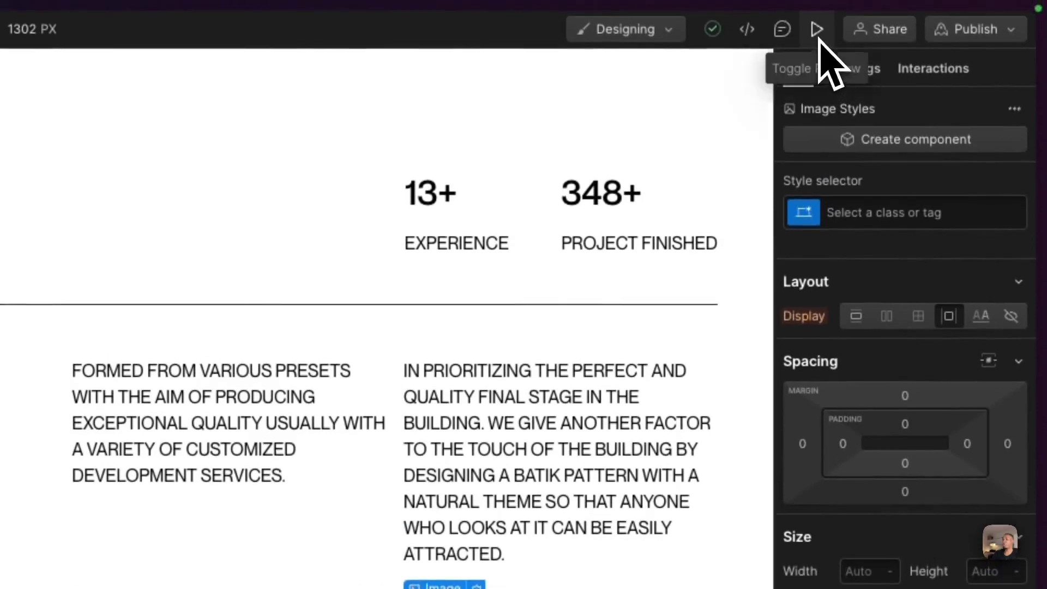
- Preview the Services section at the tablet, mobile landscape and mobile portrait breakpoints
left_click(817, 29)
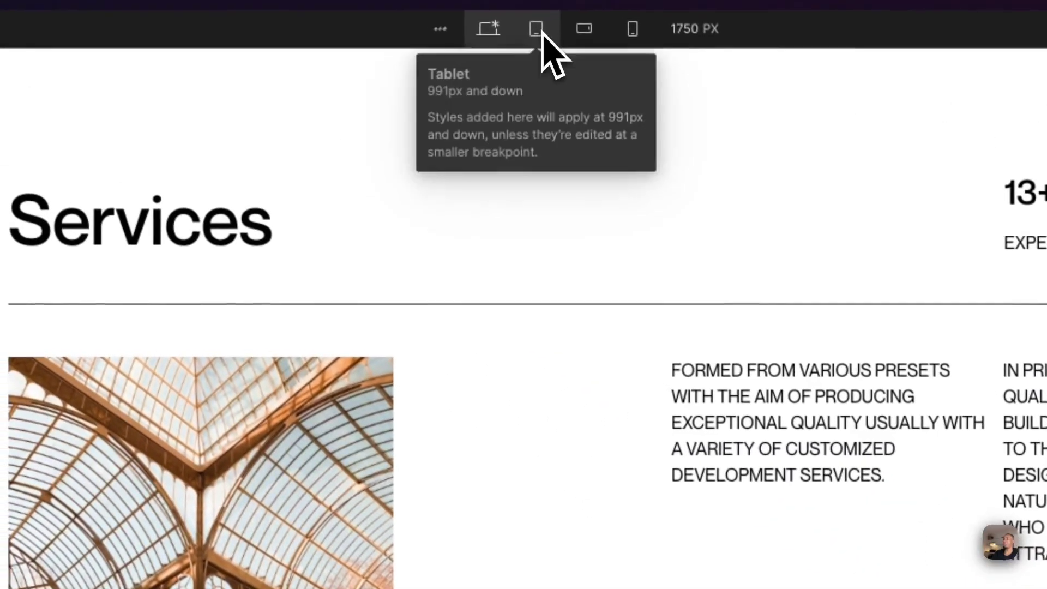
left_click(537, 29)
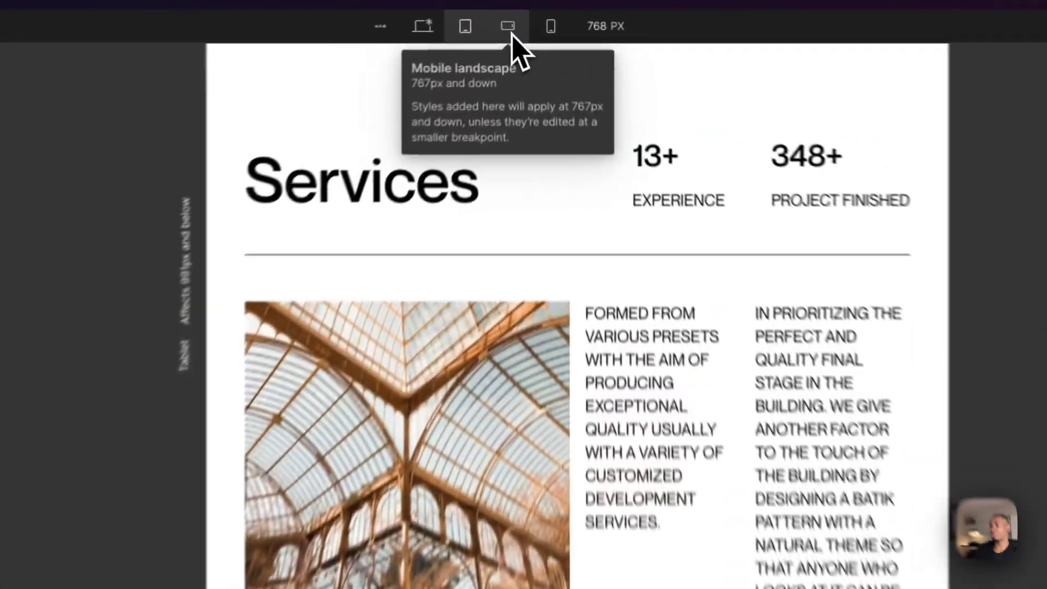
left_click(527, 21)
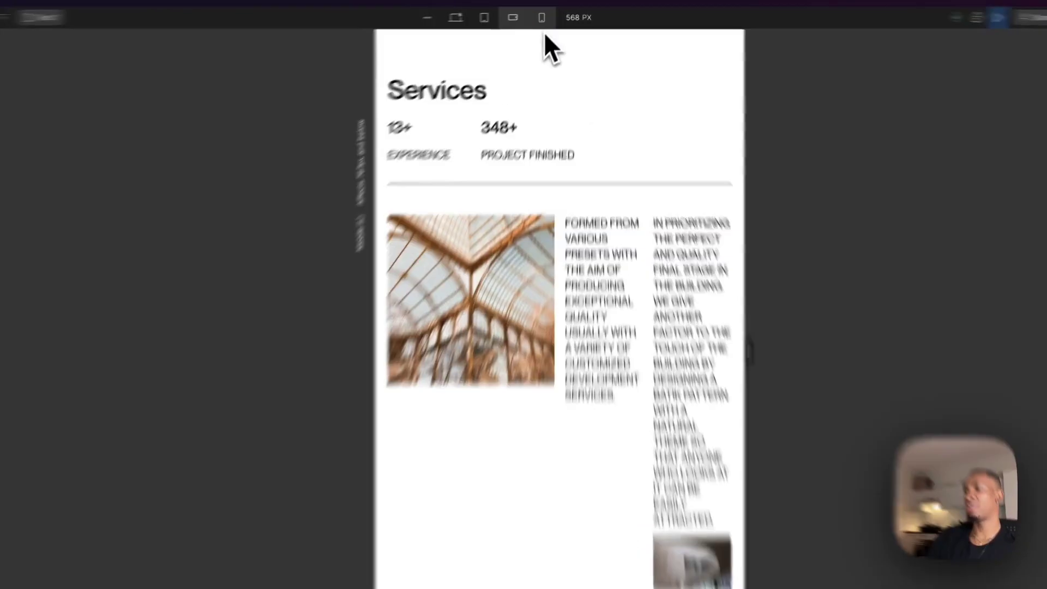
left_click(550, 15)
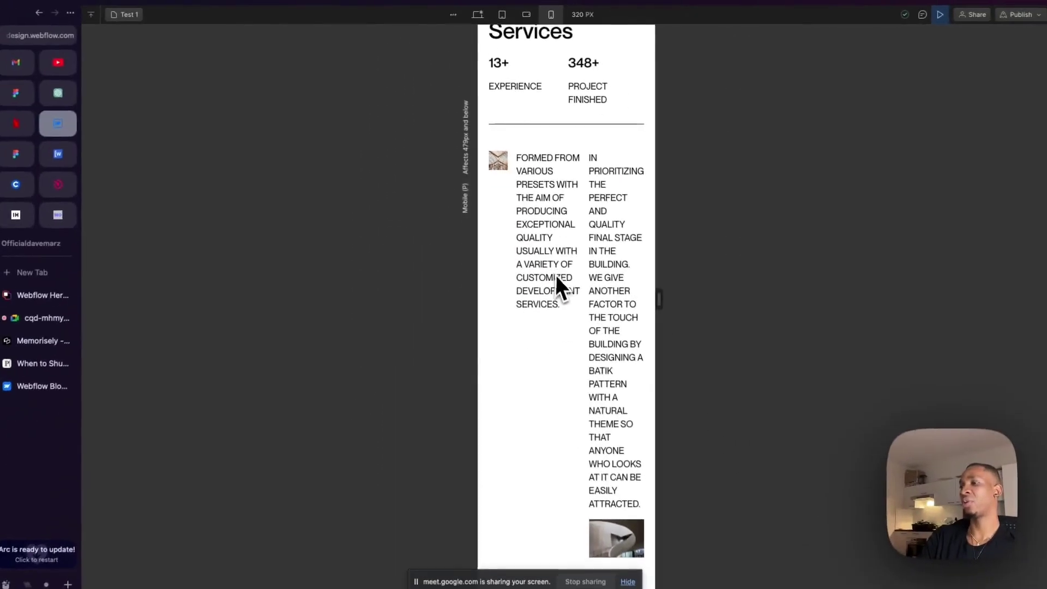
scroll(556, 276, "up", 1)
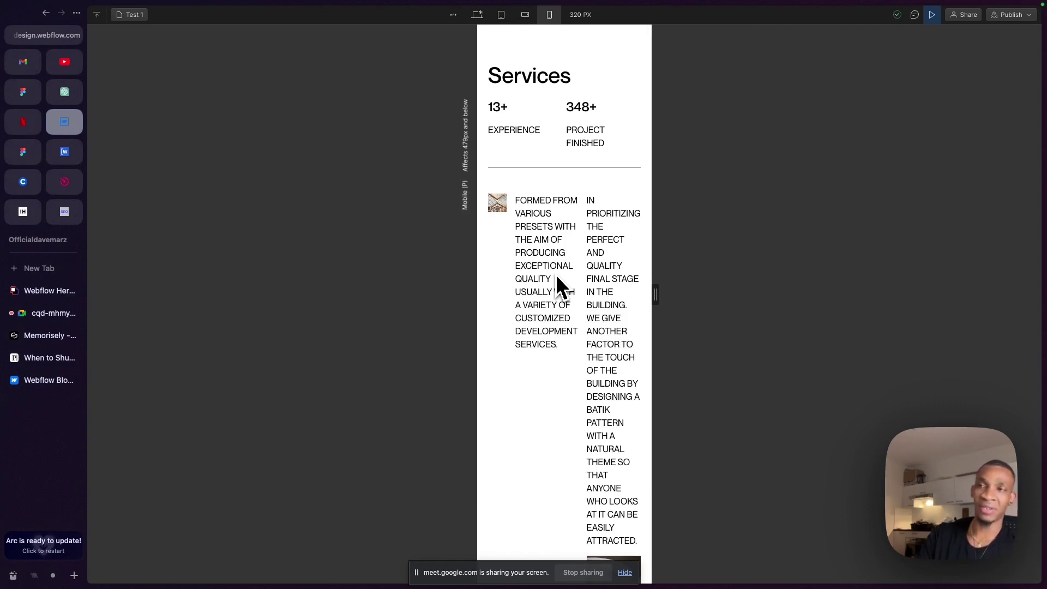
- Return the preview to the desktop breakpoint and examine the layout of the large image and the paragraphs beside it
left_click(478, 16)
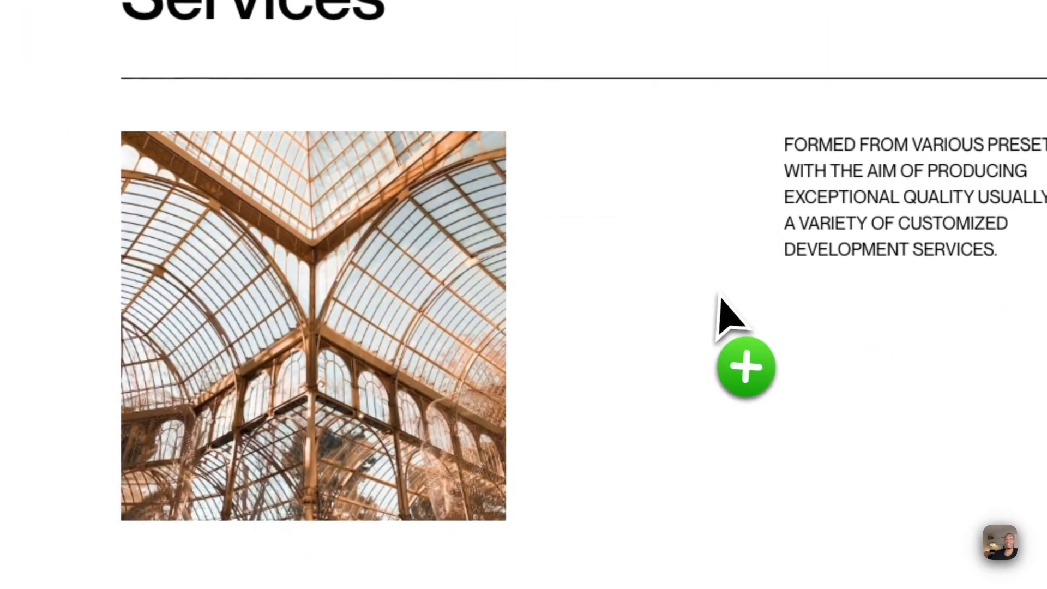
left_click_drag(343, 279, 670, 457)
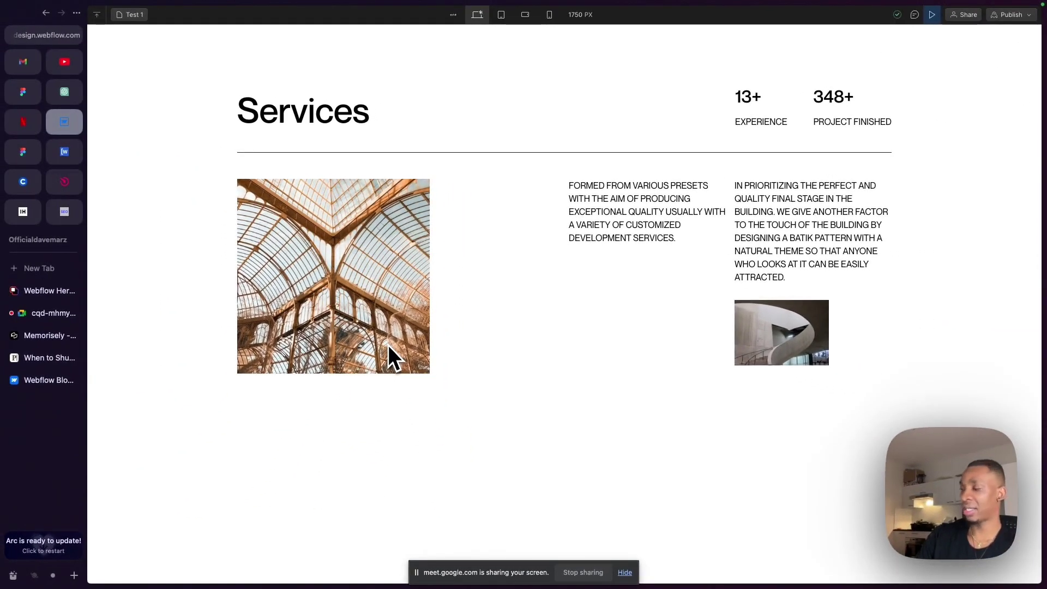
left_click_drag(573, 186, 605, 214)
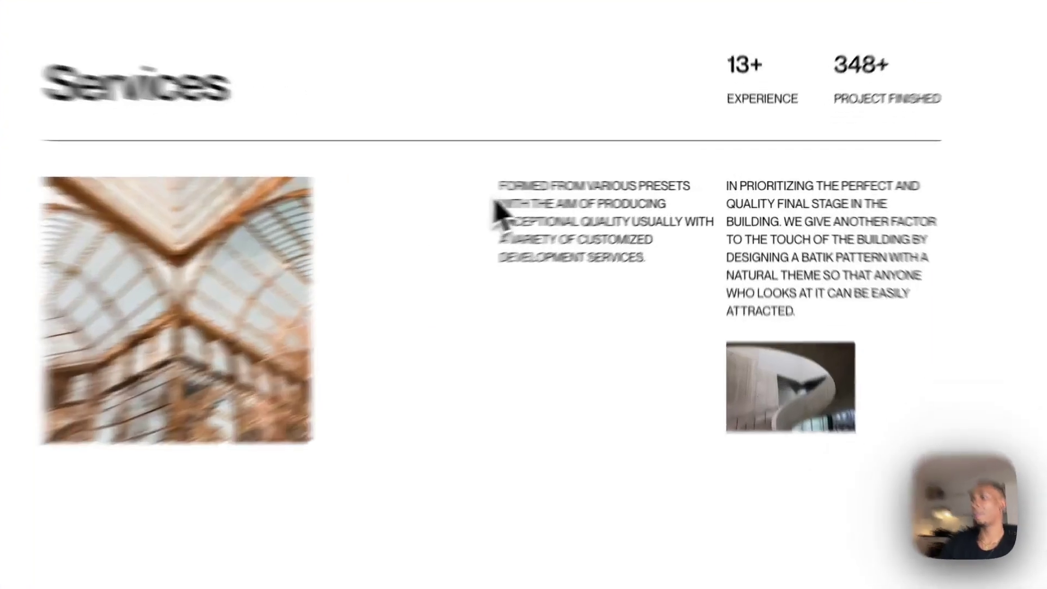
left_click_drag(458, 237, 685, 239)
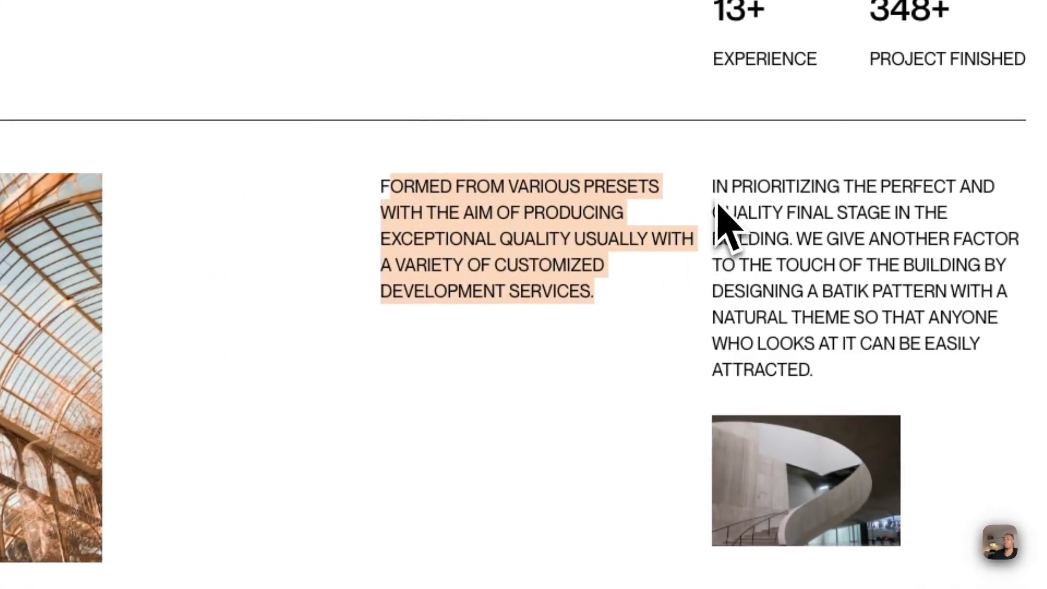
left_click(575, 402)
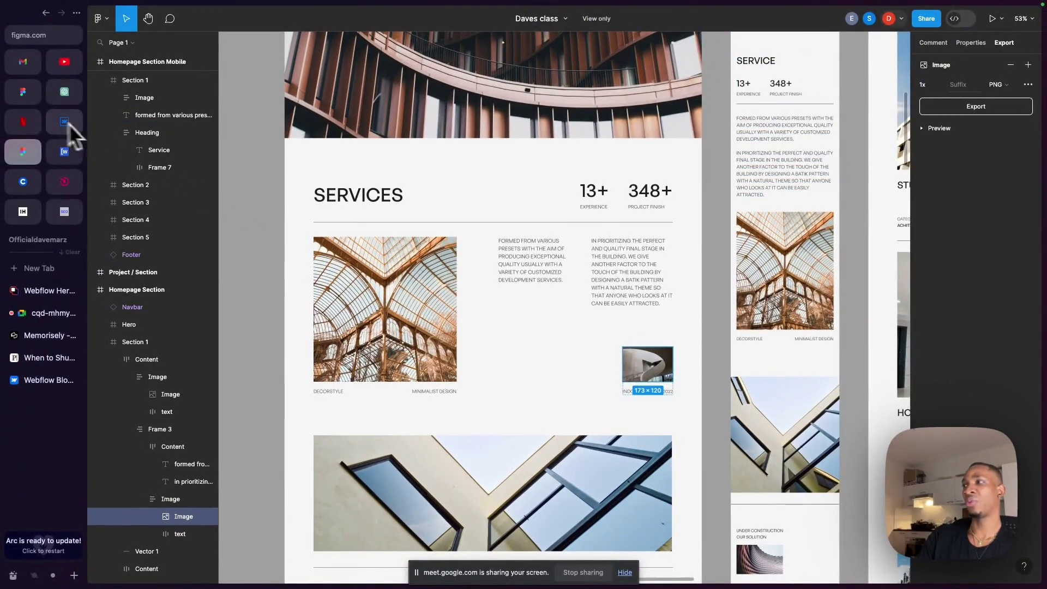
- Switch to Figma and examine how the mobile Service section orders its two paragraphs and image
scroll(641, 342, "right", 4)
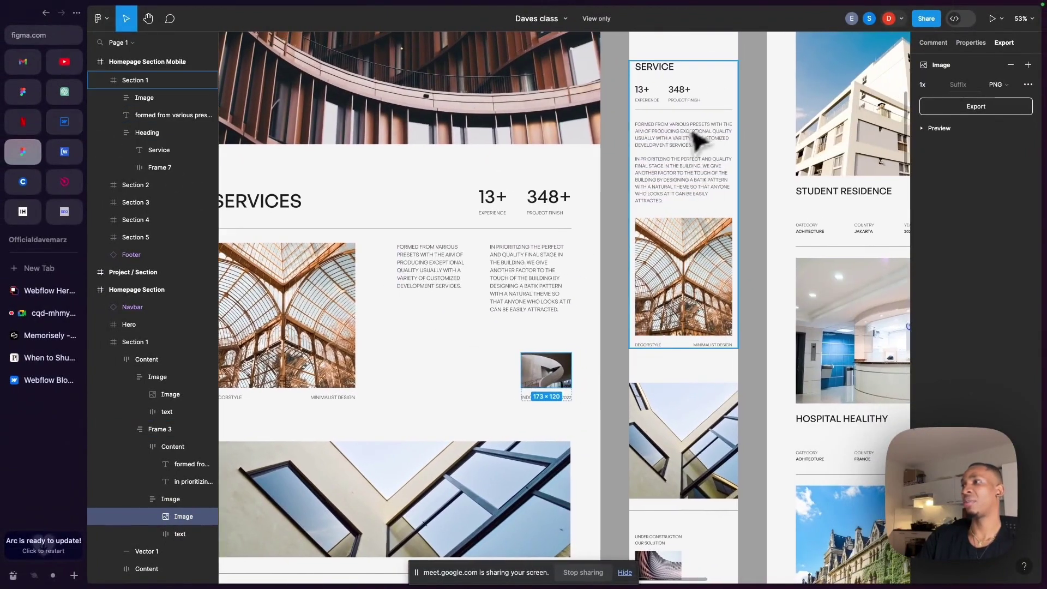
scroll(693, 134, "up", 5)
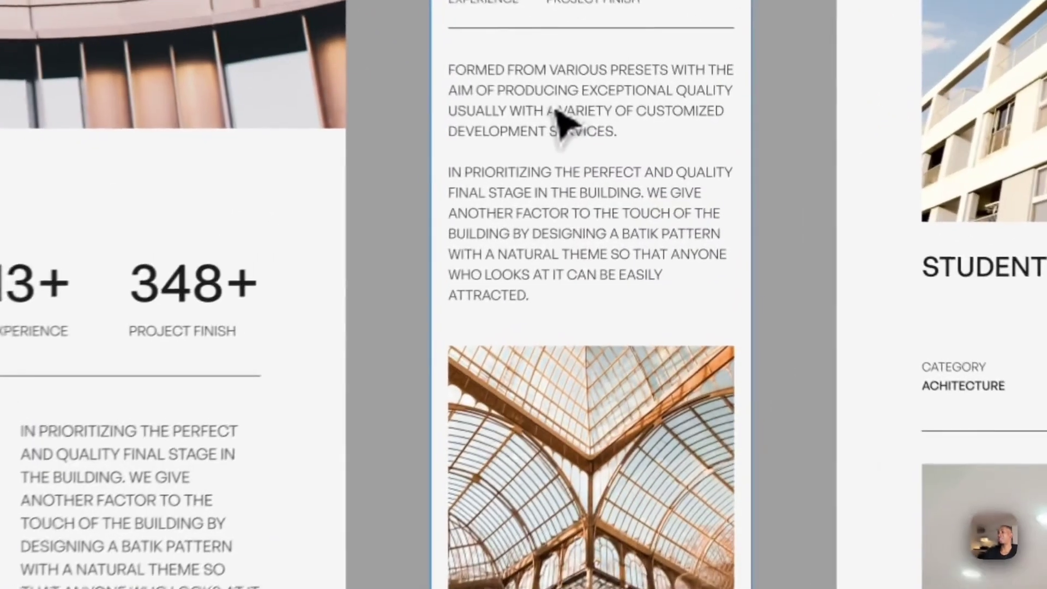
triple_click(549, 108)
left_click_drag(485, 172, 493, 276)
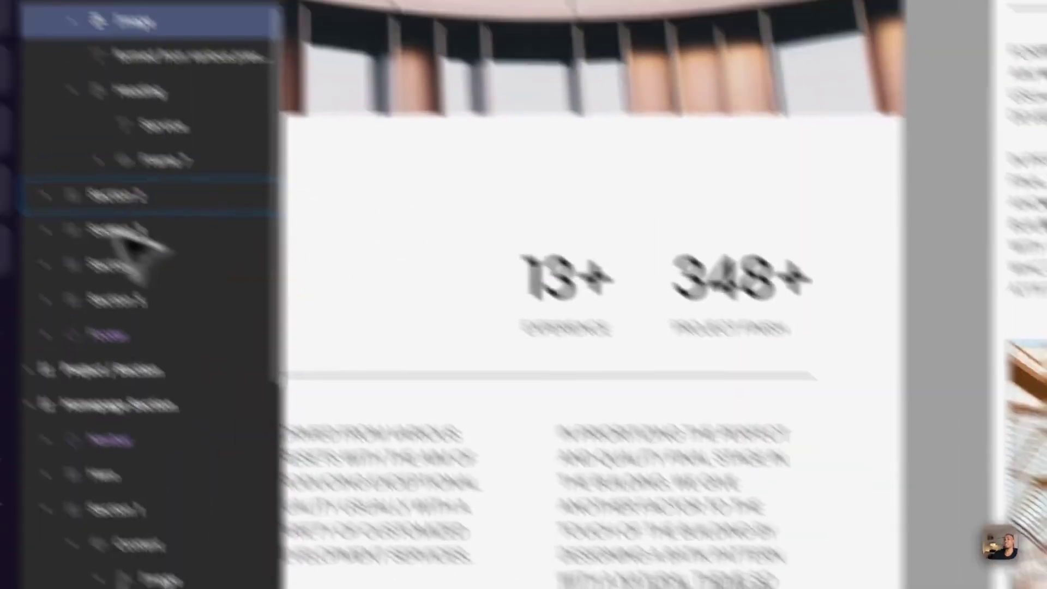
- Switch back to Webflow and compare the Services section at the tablet and mobile landscape breakpoints
left_click(131, 224)
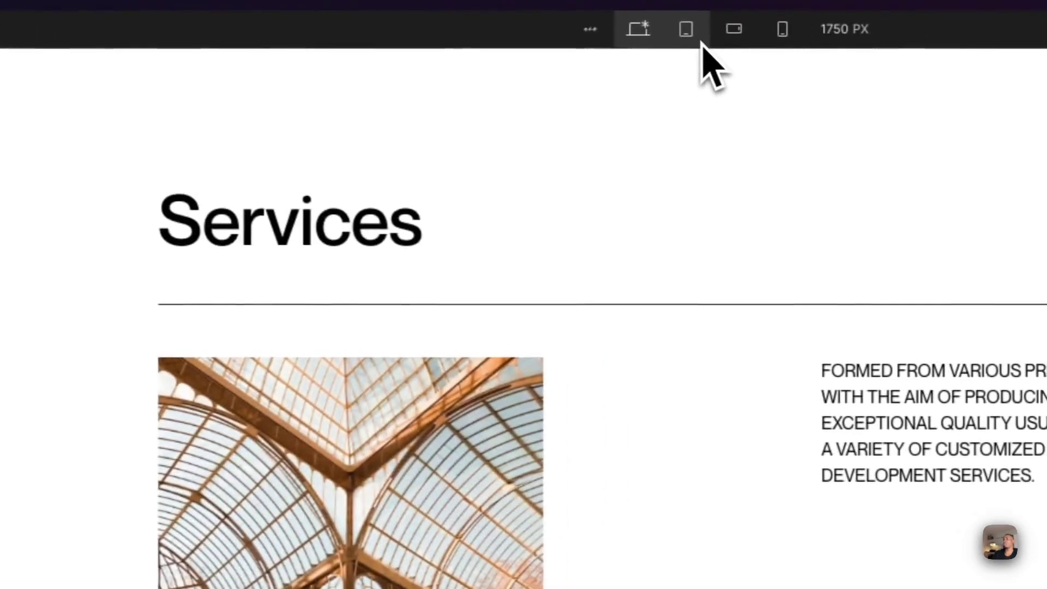
left_click(698, 37)
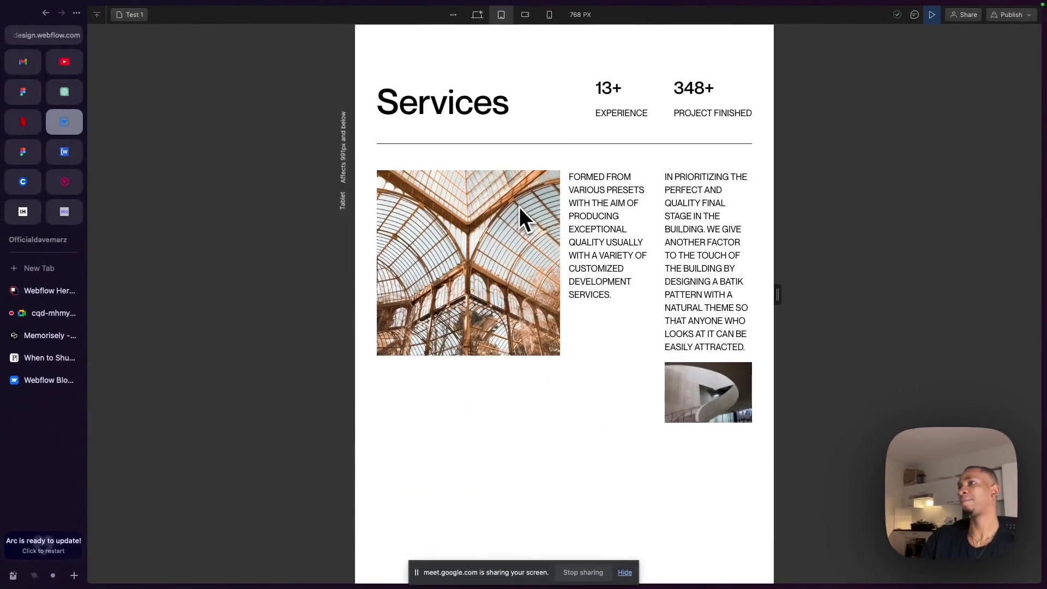
left_click(525, 15)
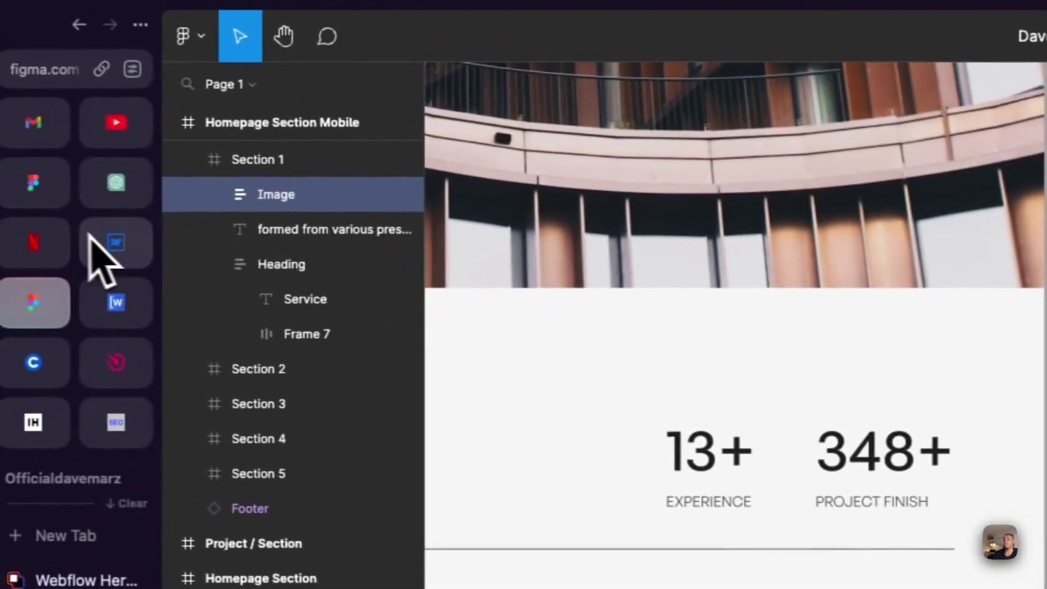
- Switch back to Webflow and examine the two cells inside service_bottom-wrapper, with second-cell-wrapper's children collapsed
left_click(127, 250)
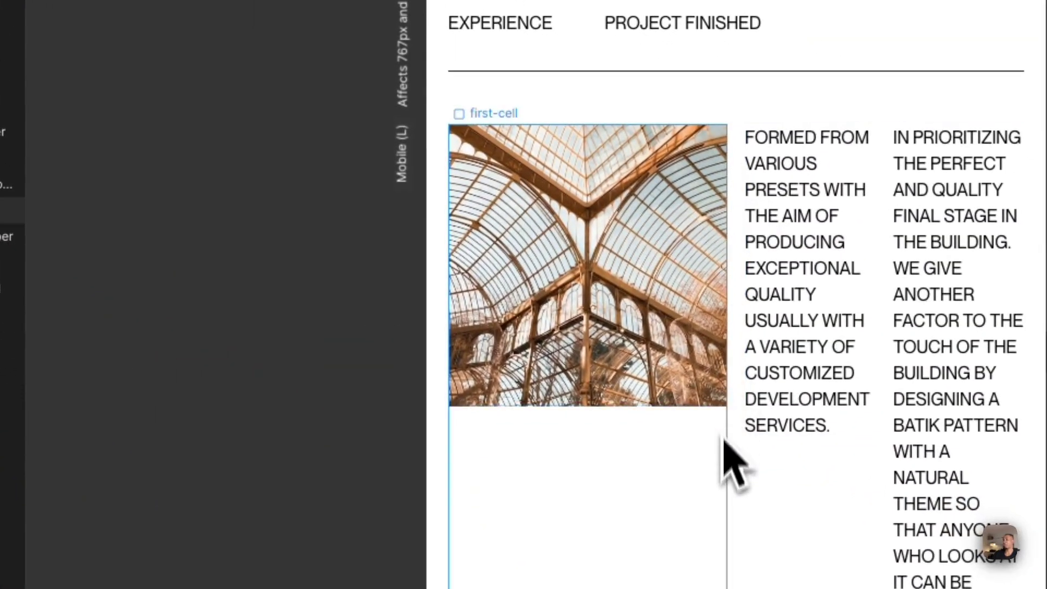
left_click(733, 470)
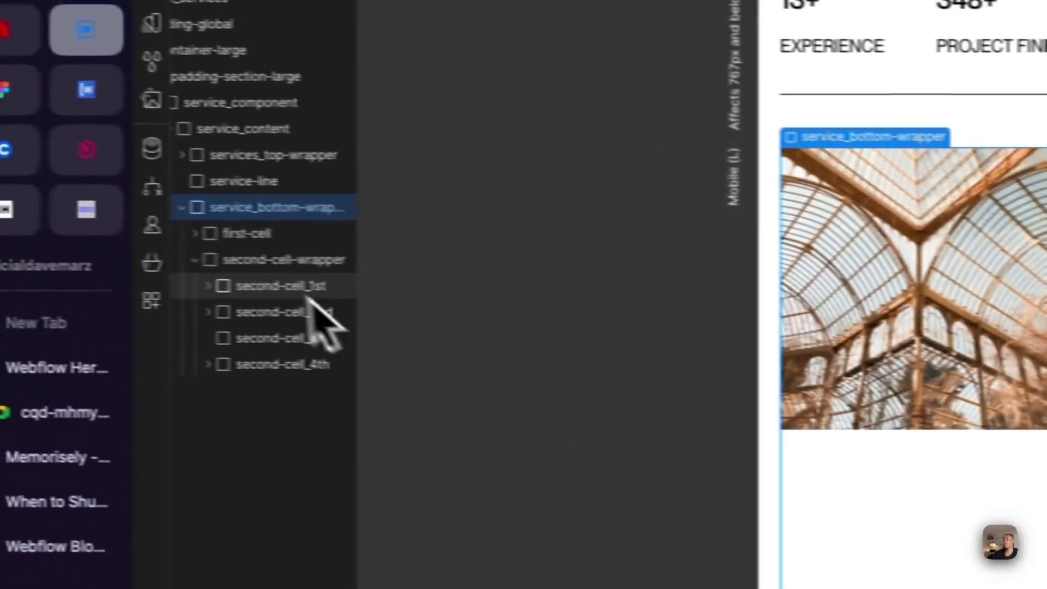
left_click(237, 263)
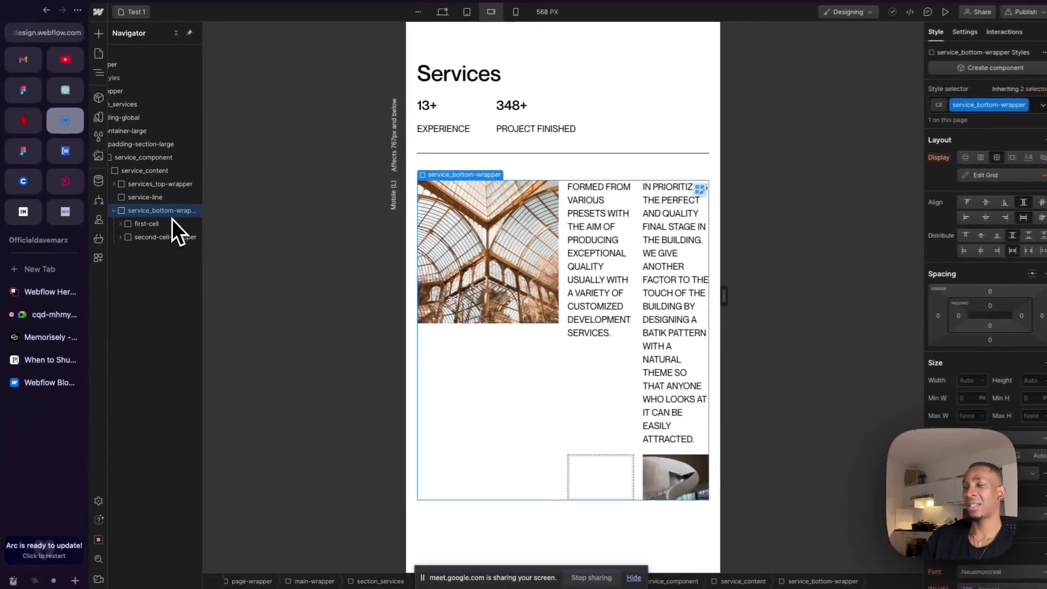
left_click(168, 221)
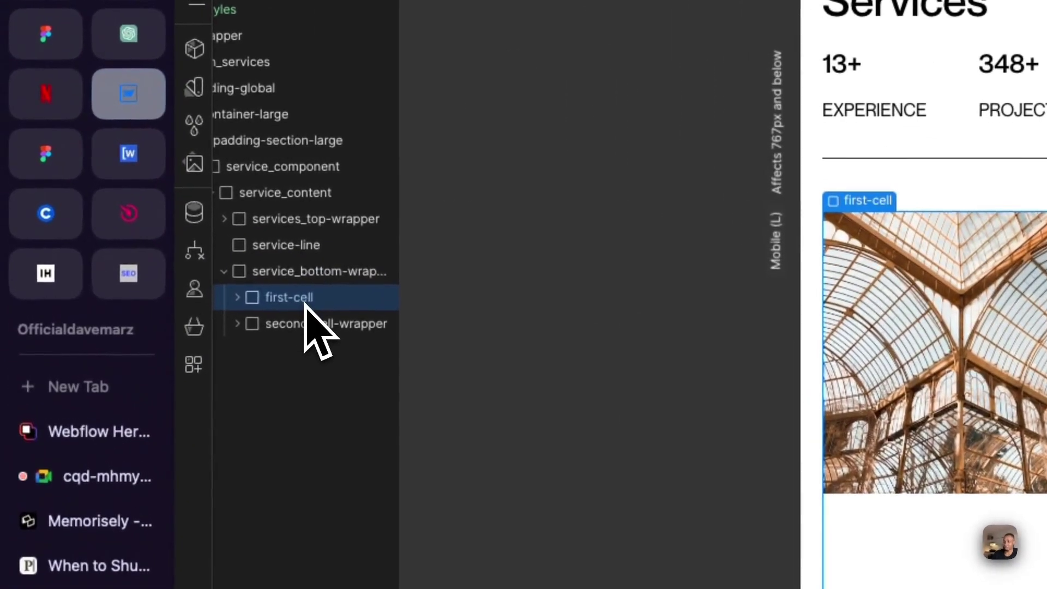
left_click(309, 325)
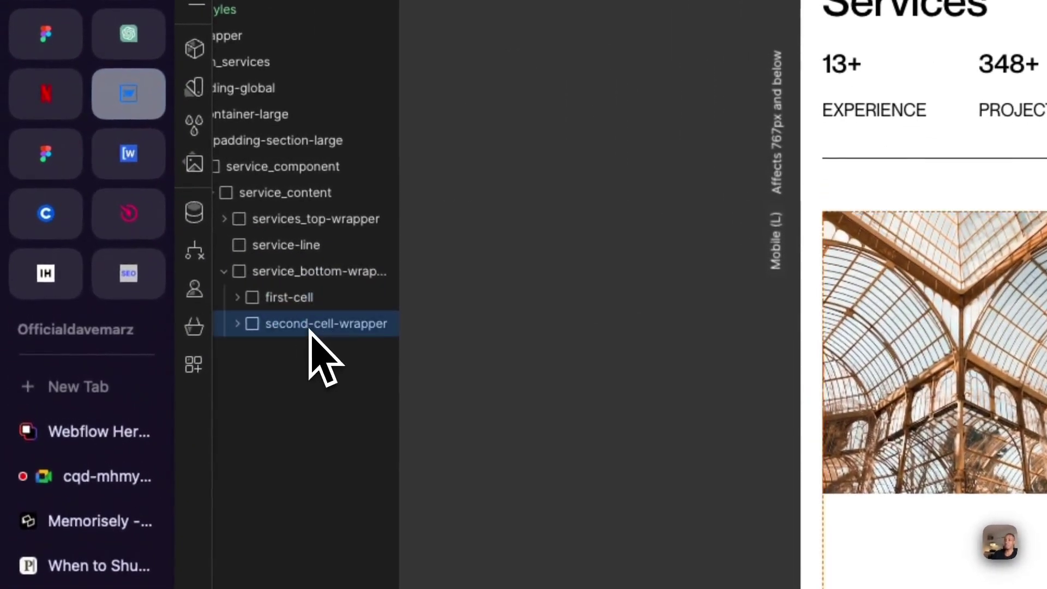
- Rename the first-cell class to first-cell-wrapper
left_click(285, 303)
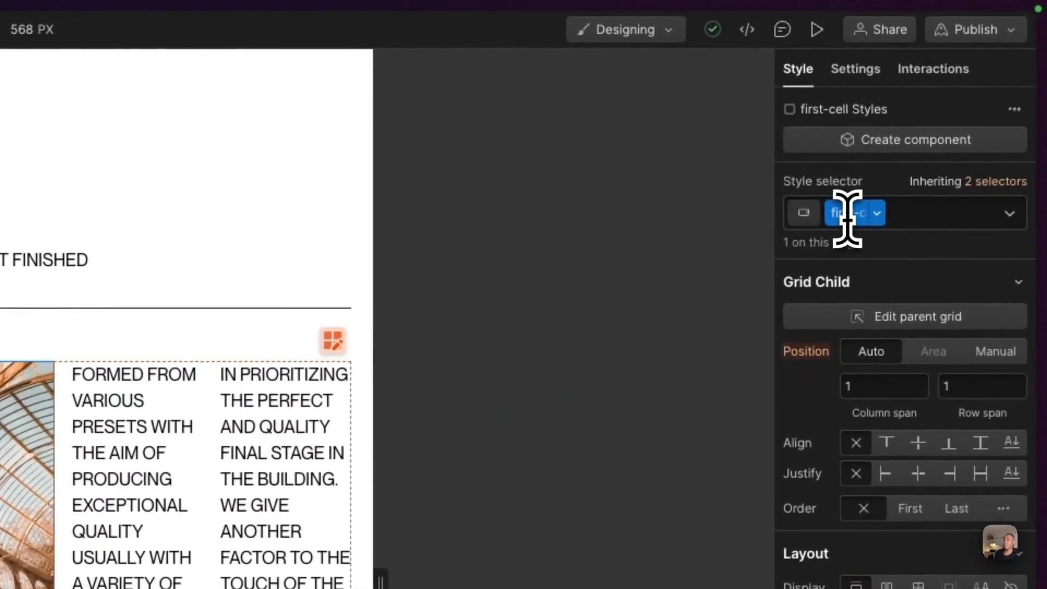
double_click(854, 213)
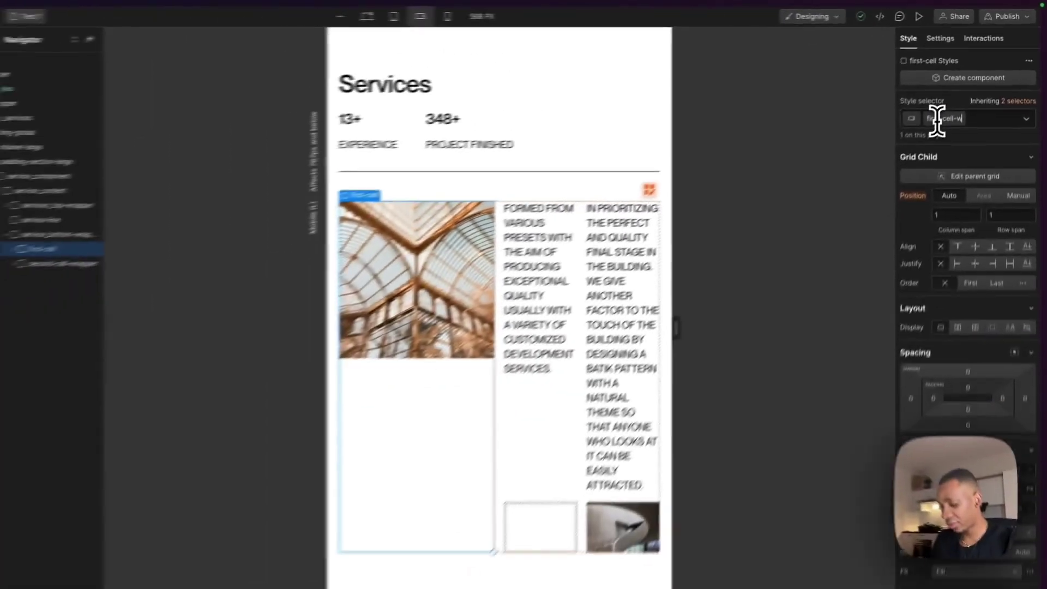
type("-wrapper")
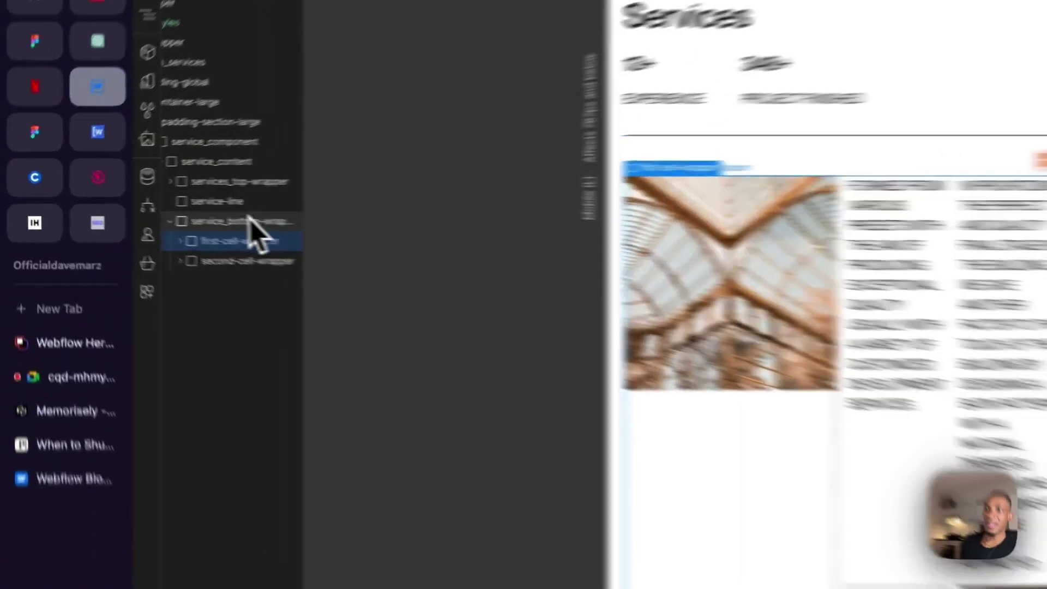
- Inspect service_bottom-wrapper and its first-cell-wrapper and second-cell-wrapper children in turn
left_click(162, 212)
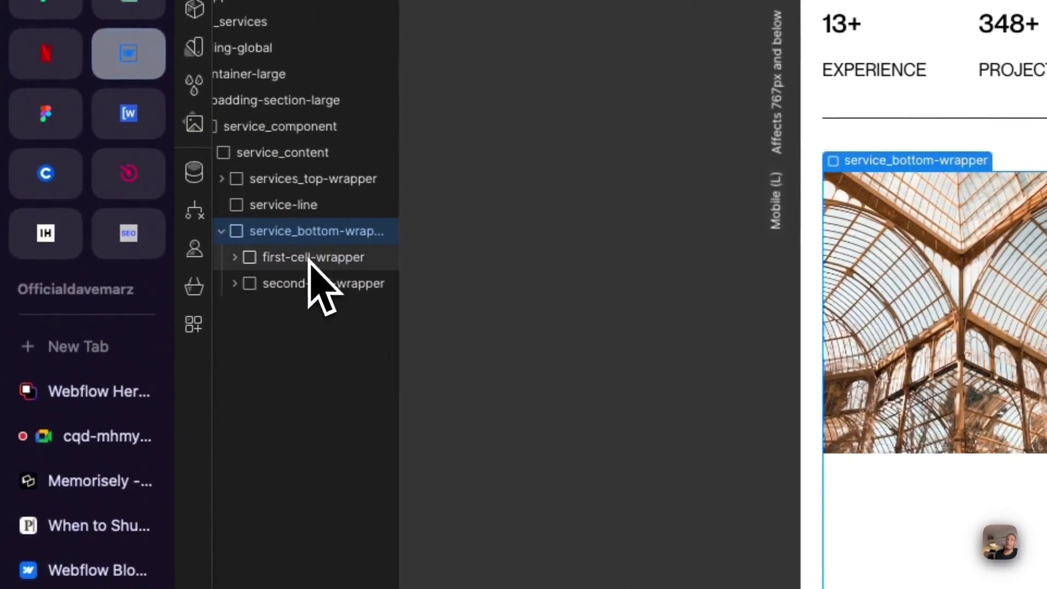
left_click(311, 258)
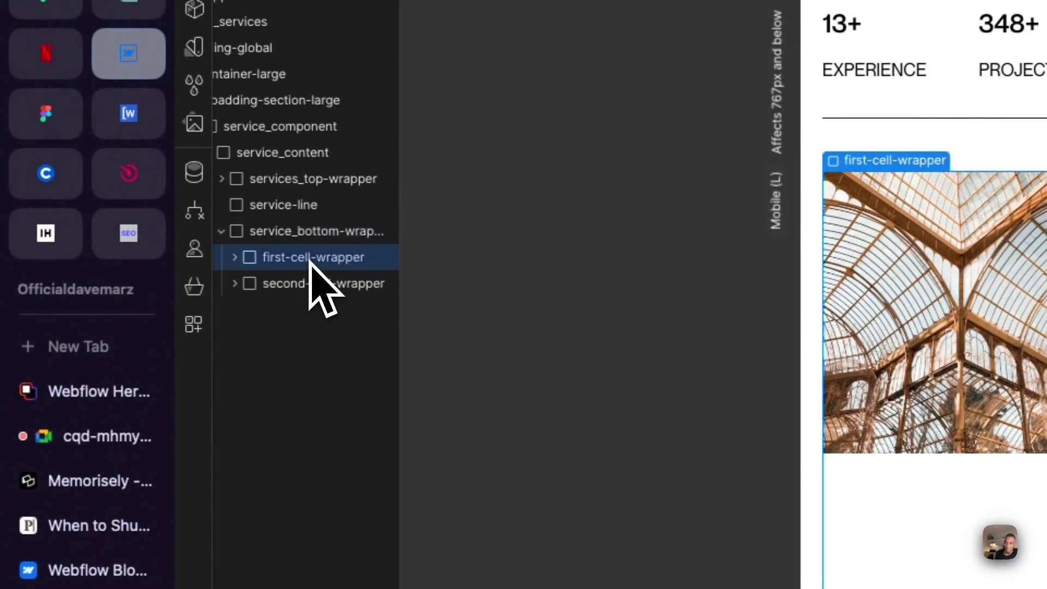
left_click(311, 286)
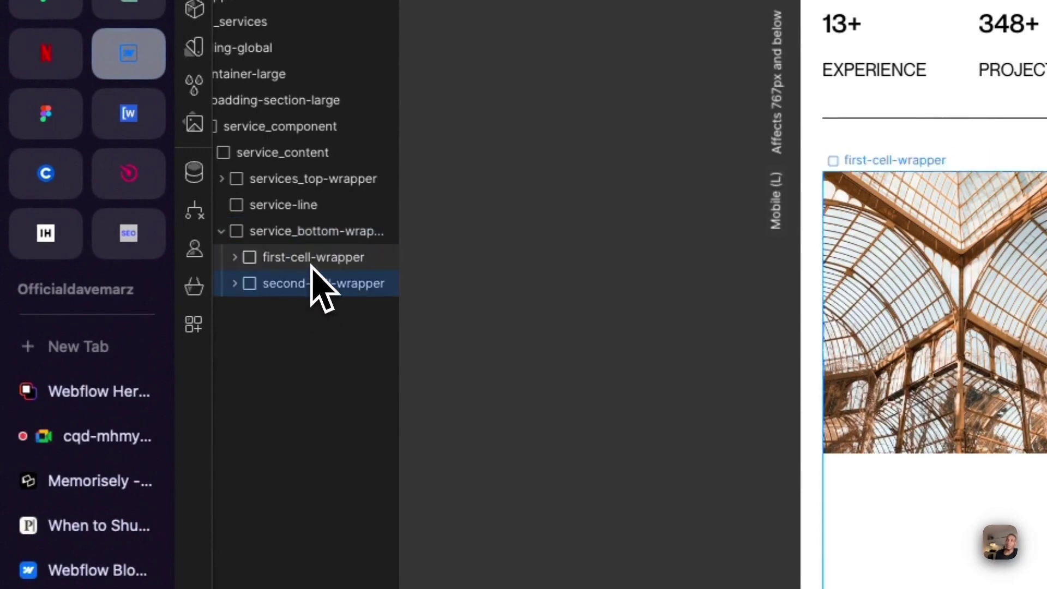
left_click(312, 263)
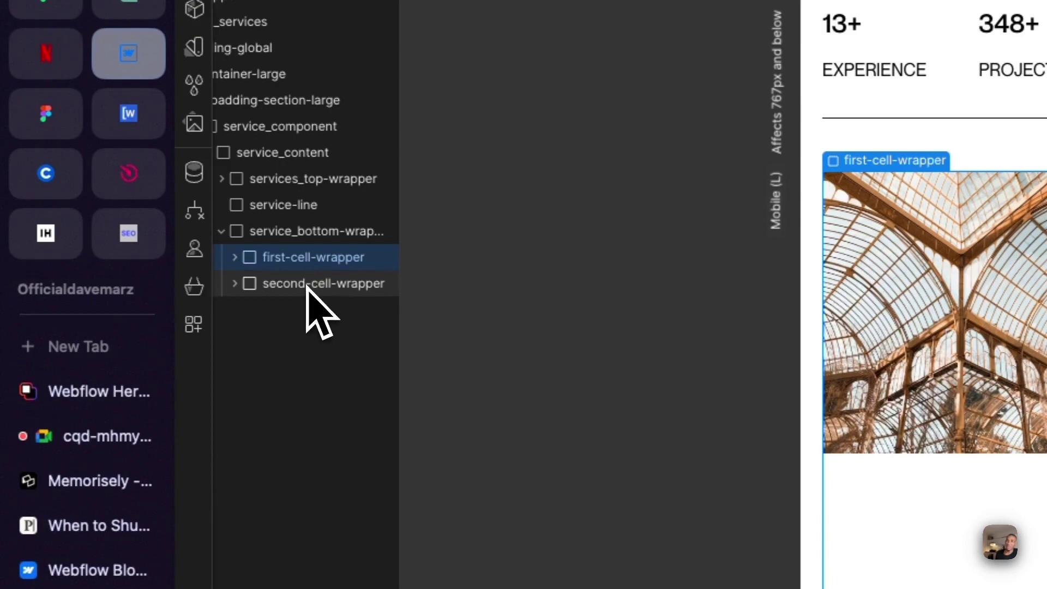
left_click(311, 285)
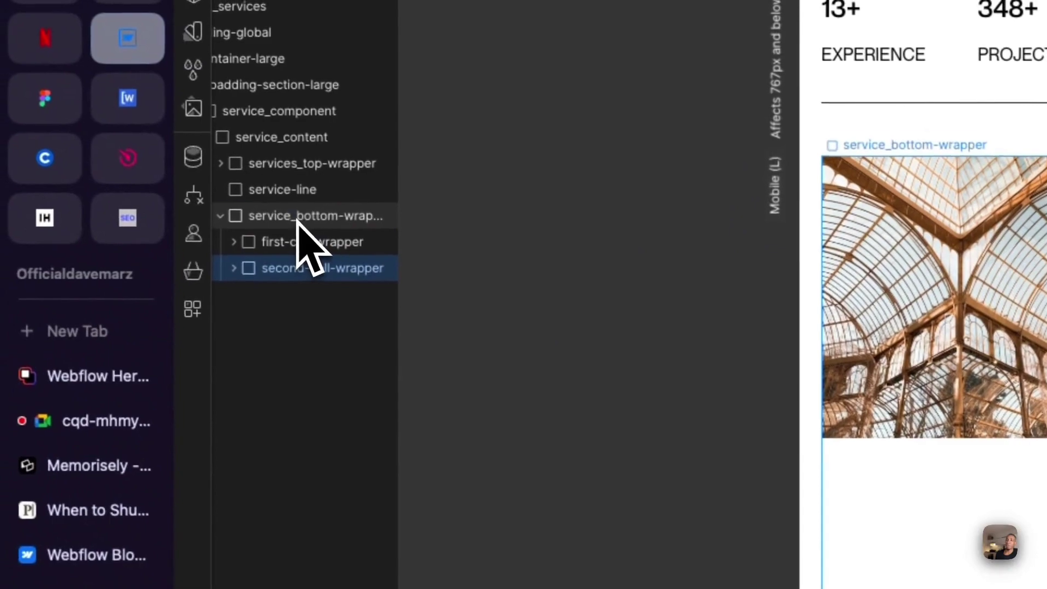
- Review the grid settings of service_bottom-wrapper at the mobile landscape breakpoint without changing them
left_click(299, 217)
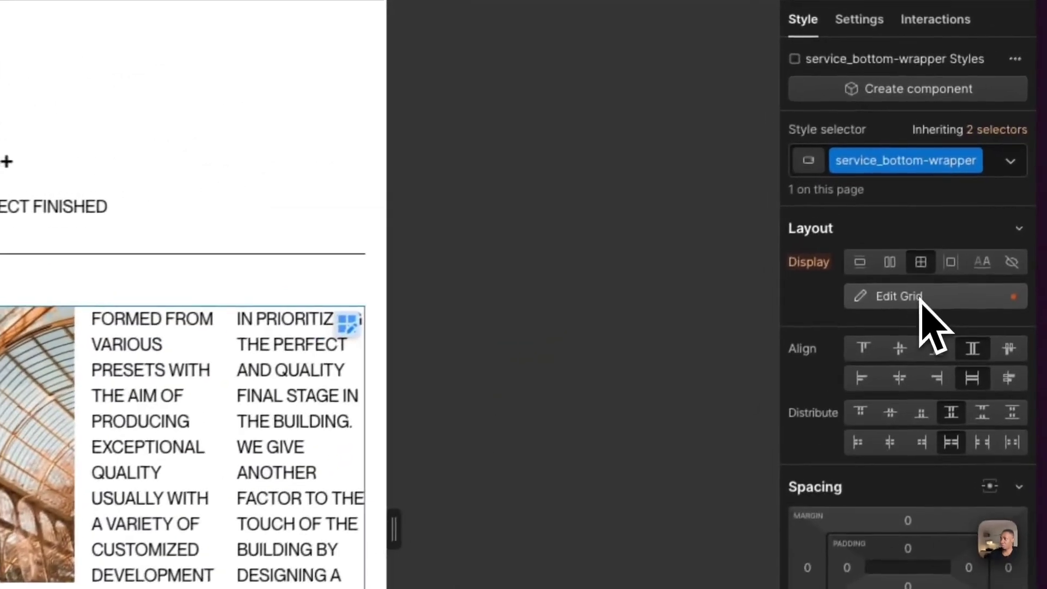
left_click(946, 242)
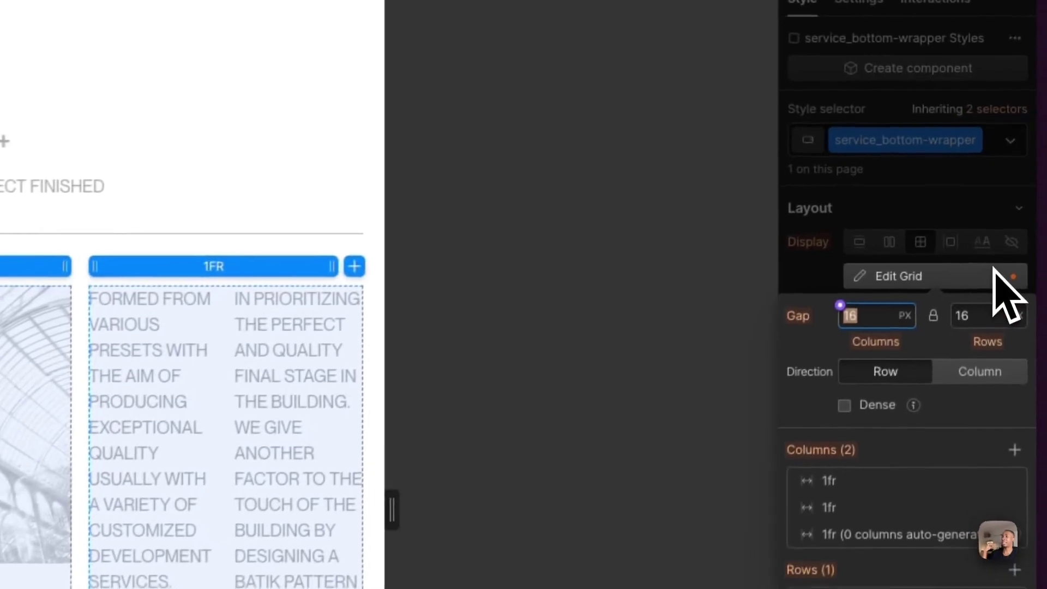
left_click(1020, 178)
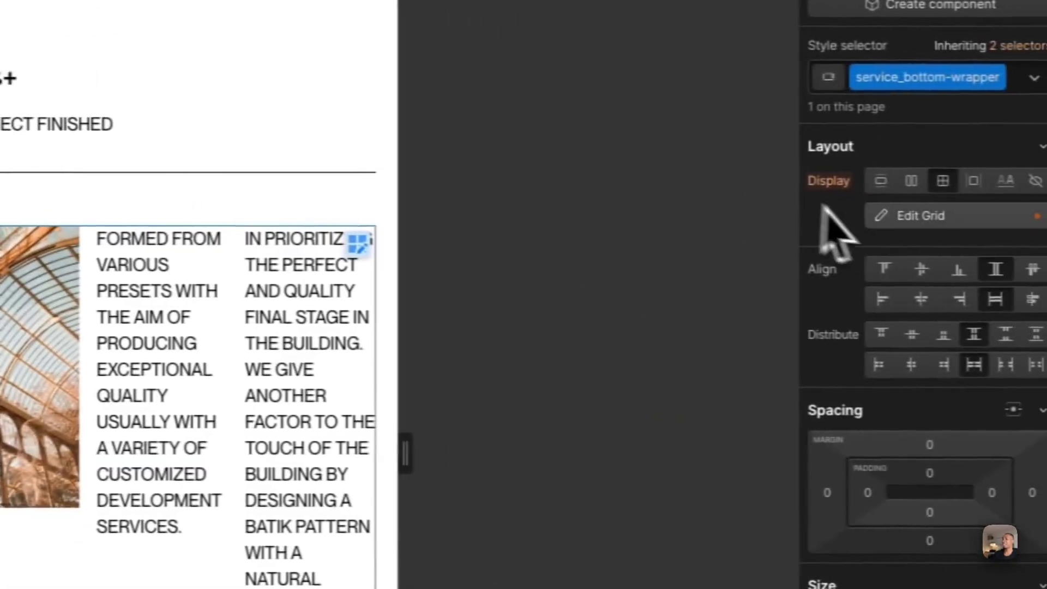
left_click(906, 217)
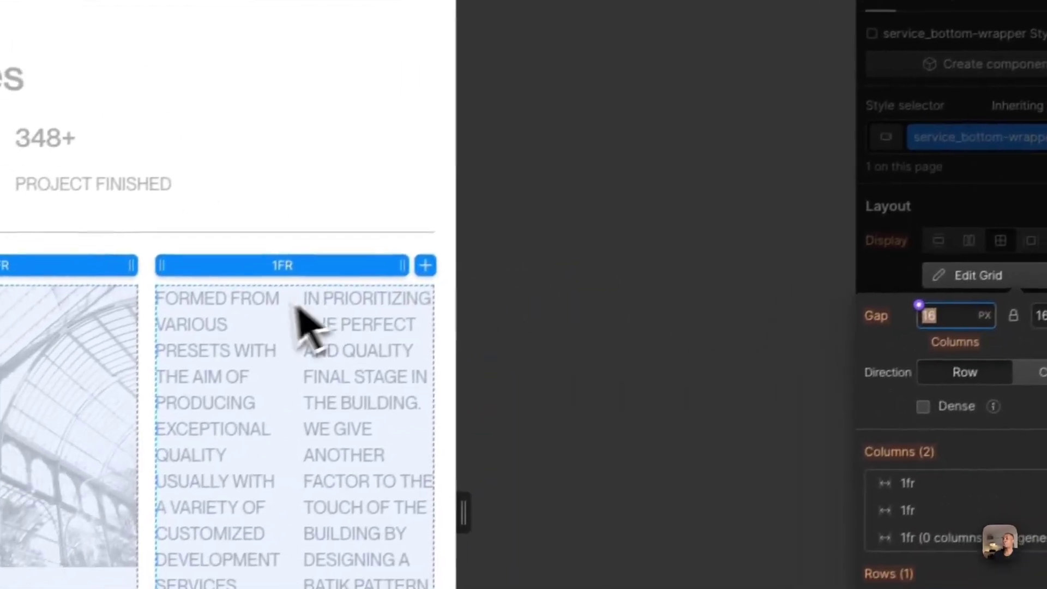
left_click(758, 368)
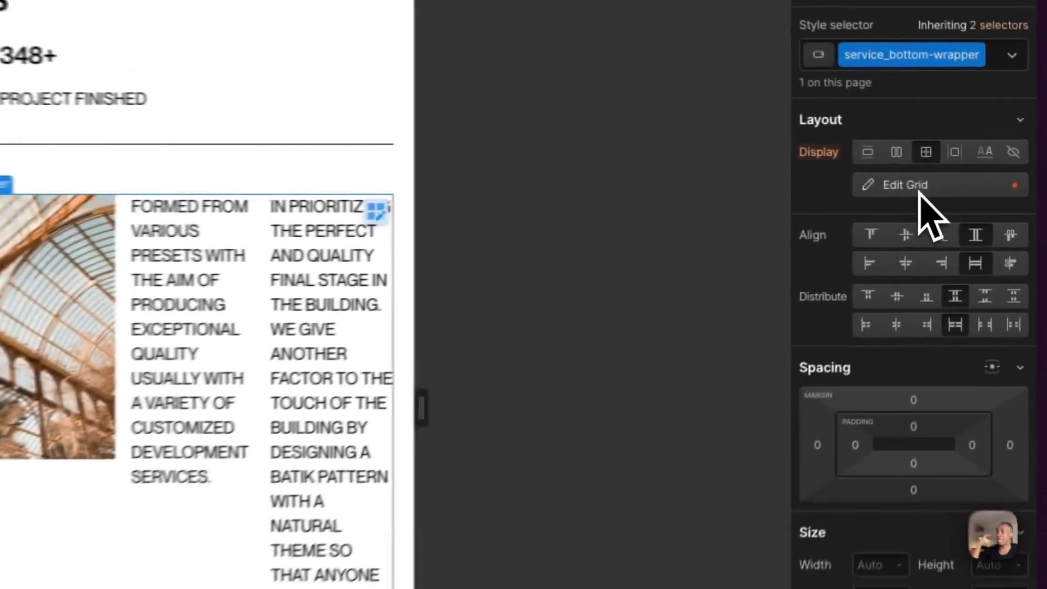
- Remove one of the two 1fr columns from service_bottom-wrapper's grid at the mobile landscape breakpoint and finish the grid edit
left_click(980, 180)
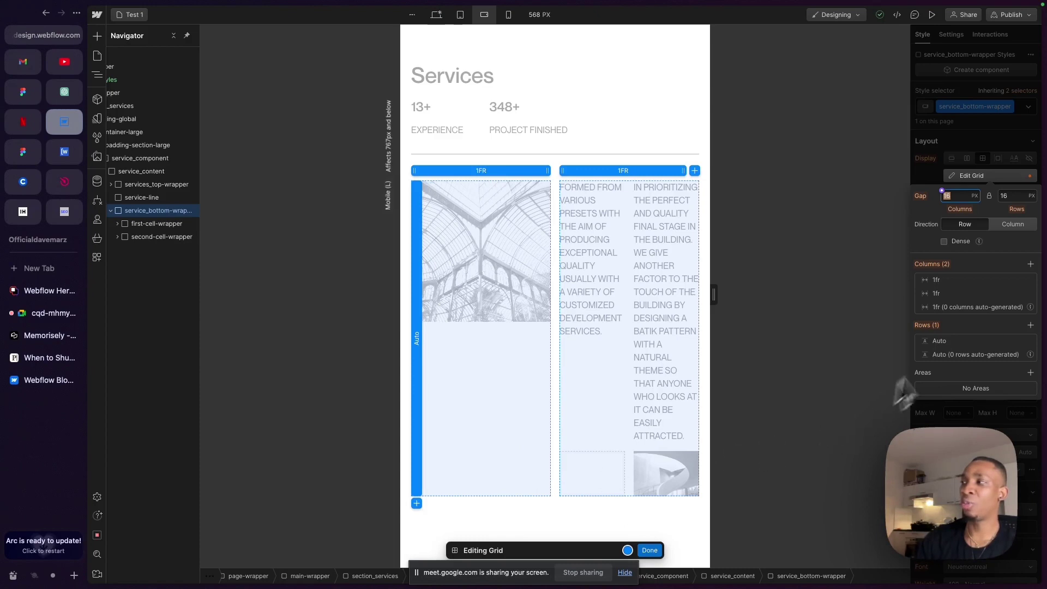
mouse_move(1030, 280)
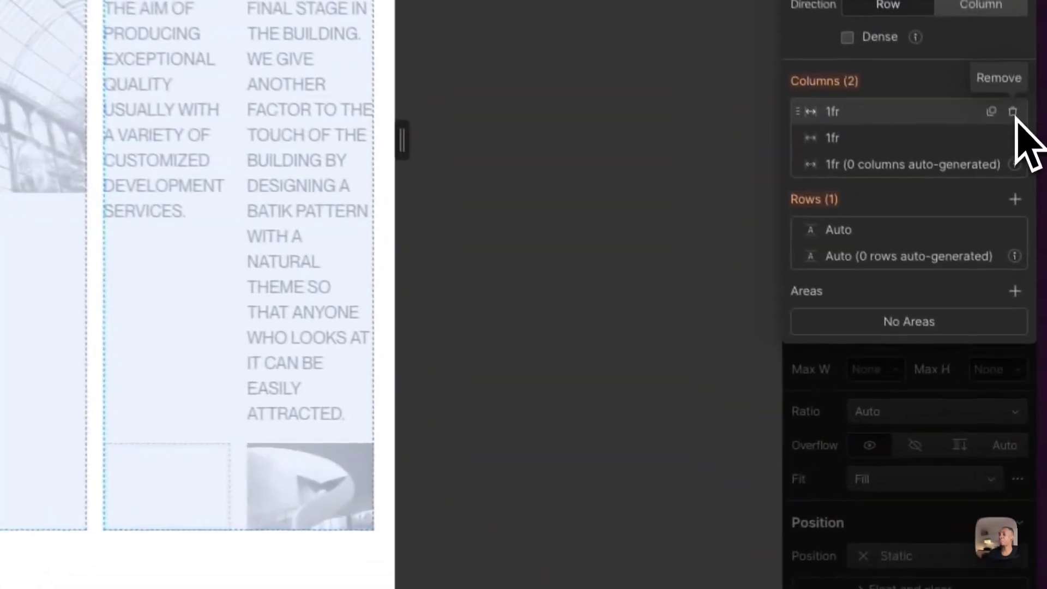
left_click(1030, 280)
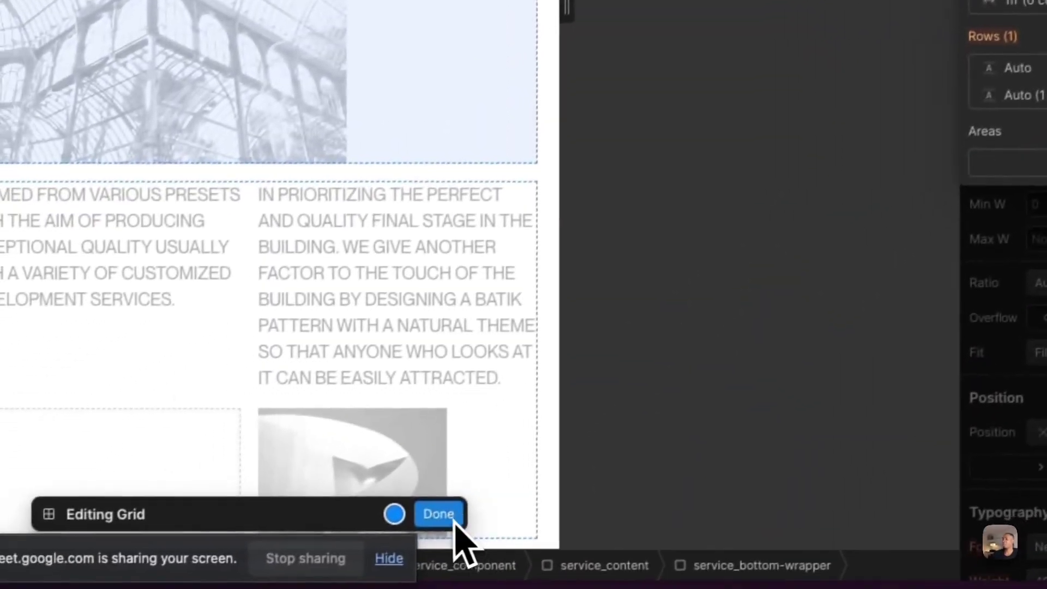
left_click(380, 545)
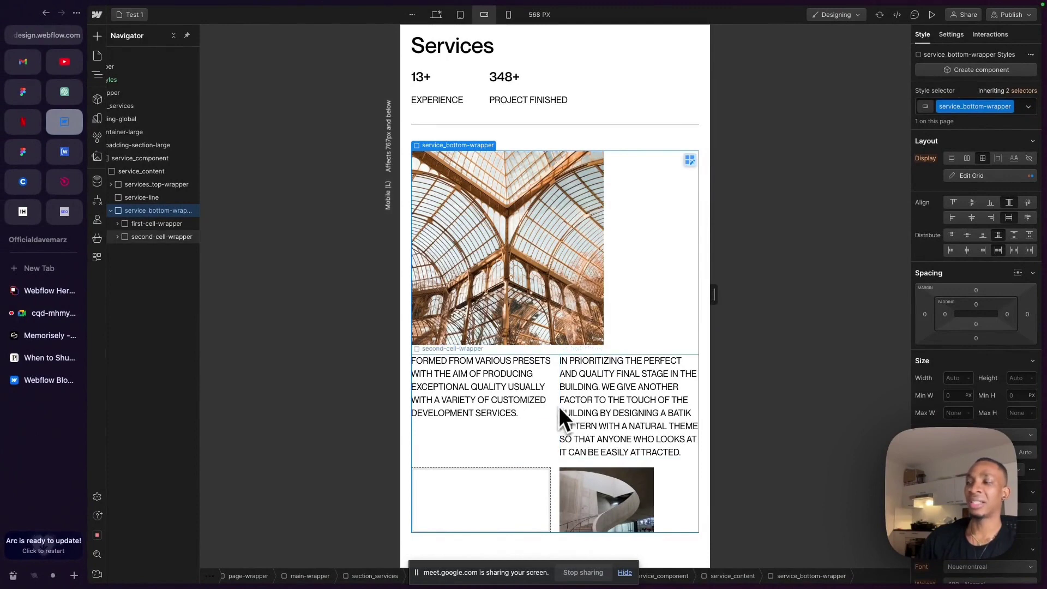
- Inspect the two stacked cell wrappers, and switch to Figma to check the mobile order of the paragraphs and image
left_click(160, 225)
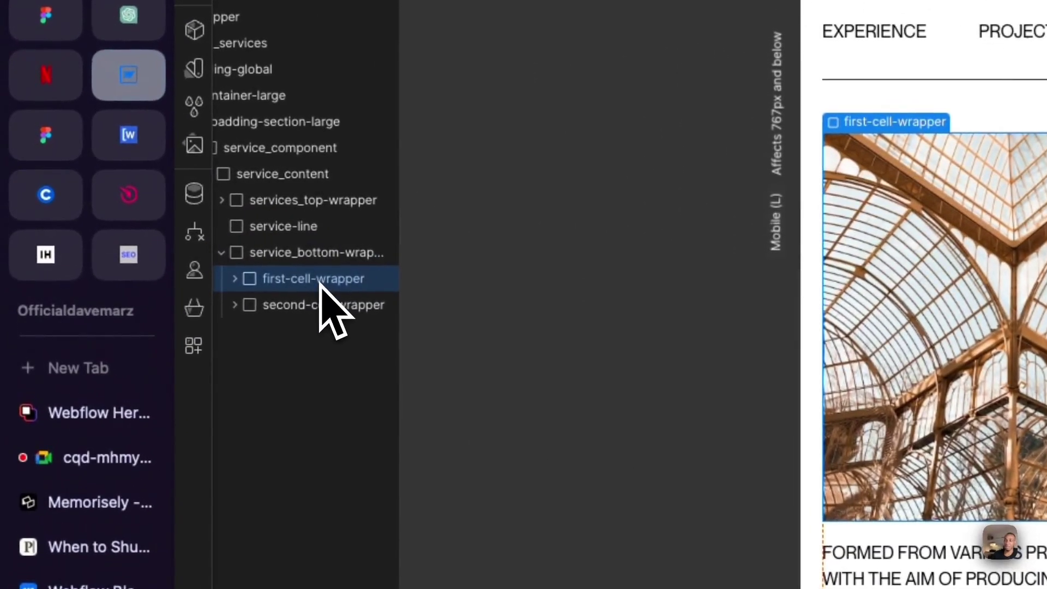
left_click(298, 306)
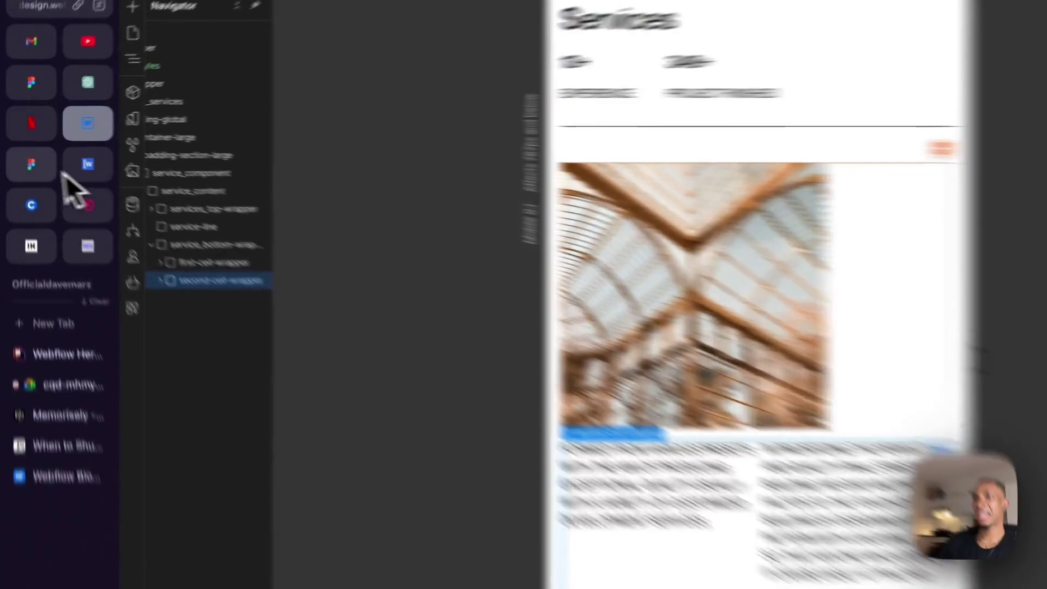
mouse_move(19, 156)
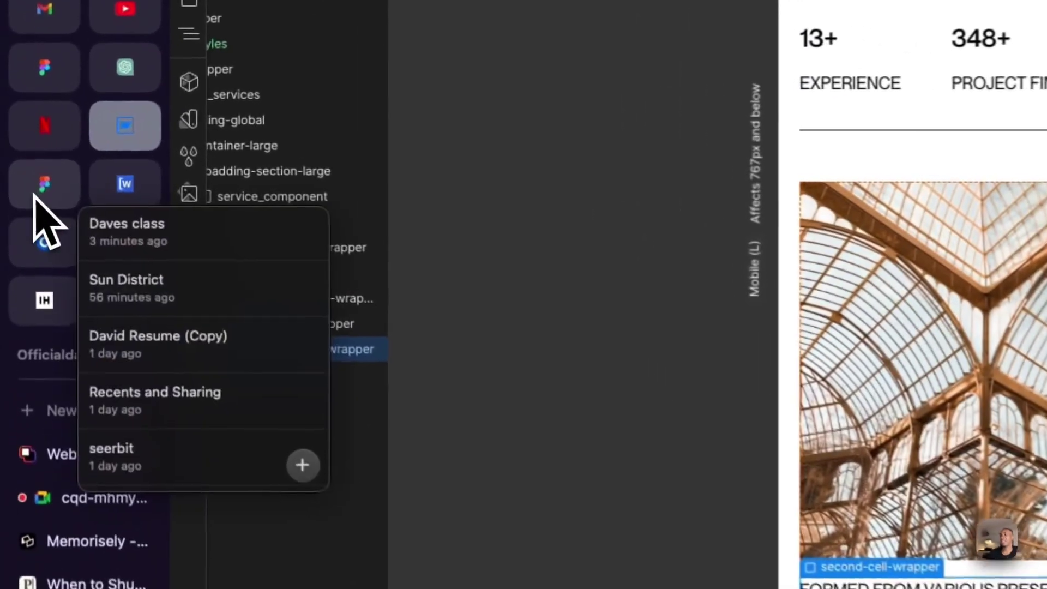
left_click(35, 195)
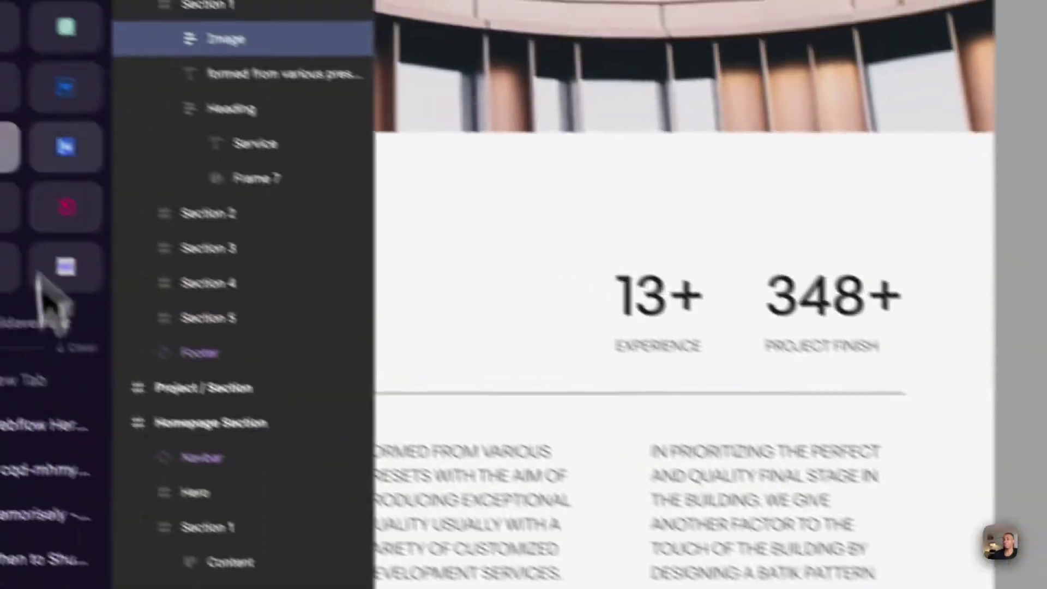
- Switch back to Webflow and compare the order of first-cell-wrapper and second-cell-wrapper within the service_bottom-wrapper grid
left_click(70, 100)
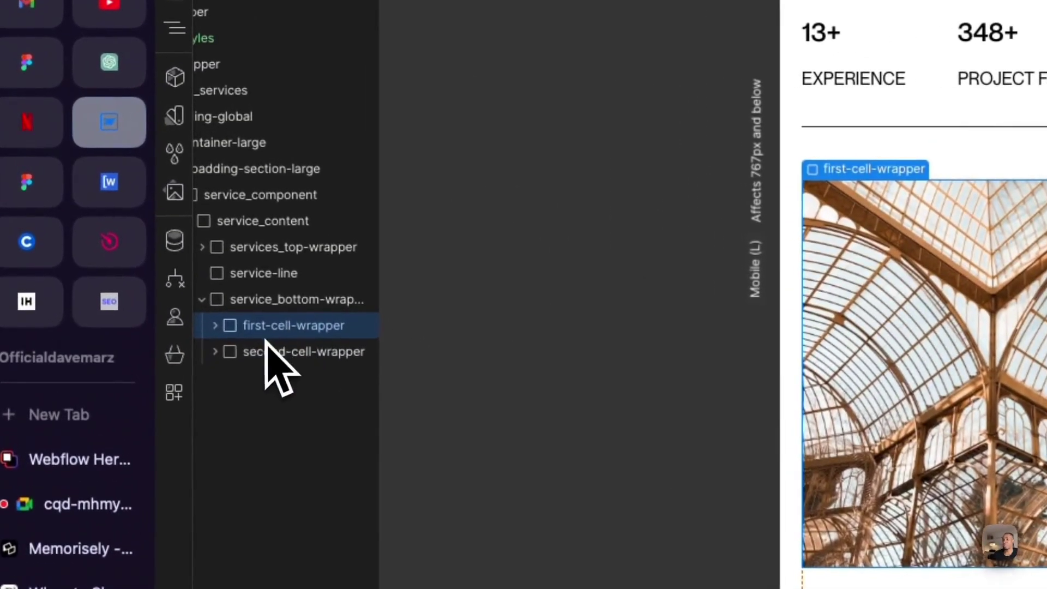
left_click(278, 332)
left_click(272, 354)
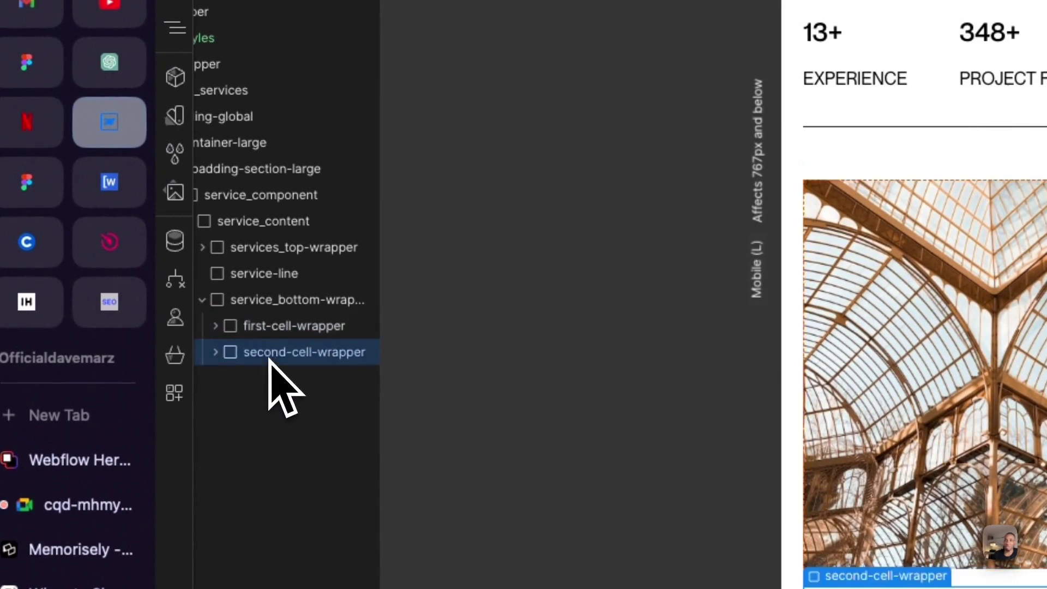
left_click(280, 332)
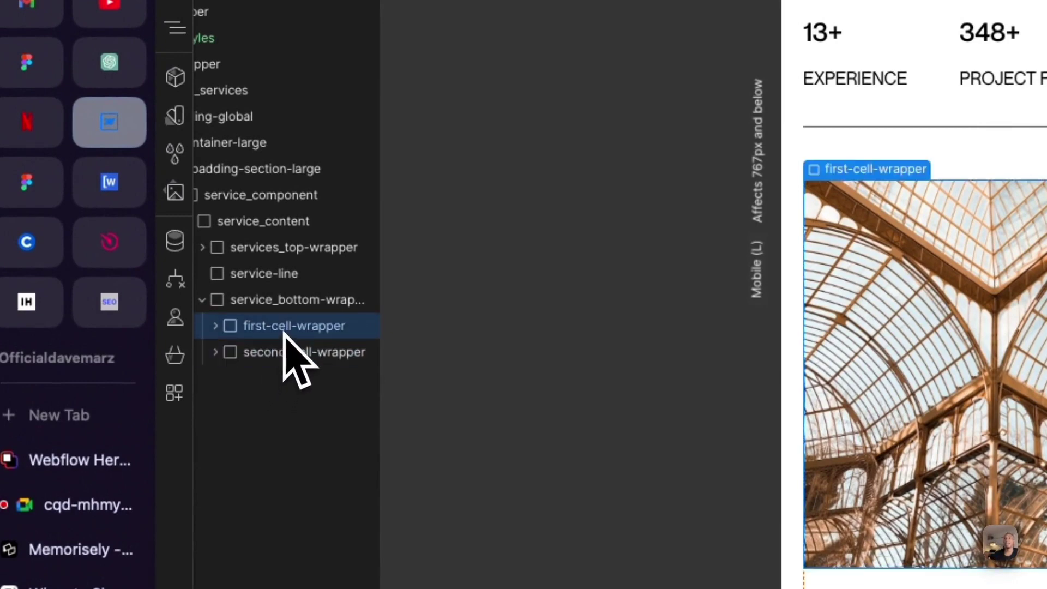
left_click(305, 301)
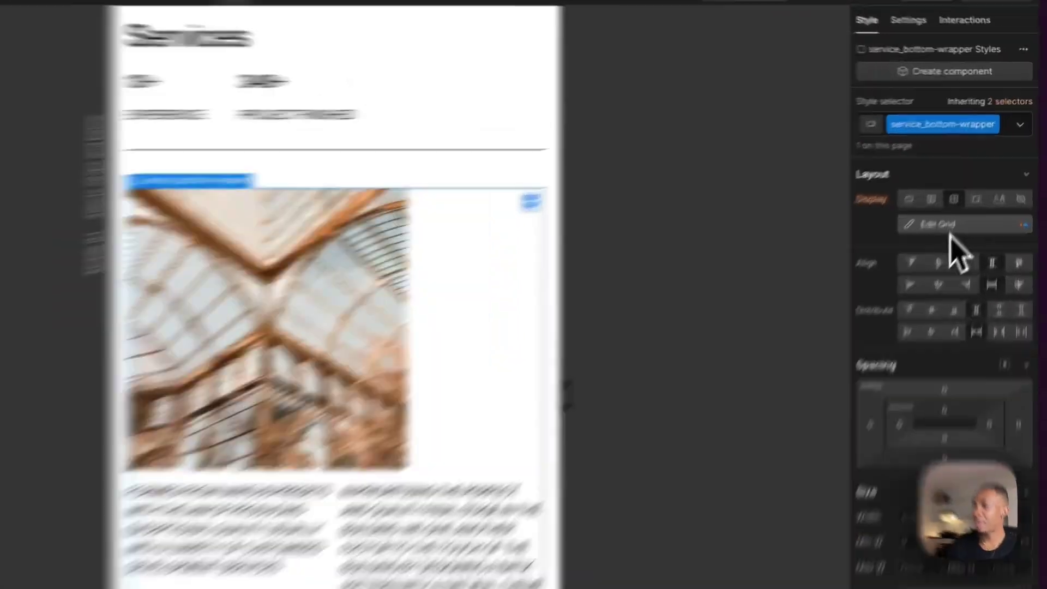
left_click(980, 182)
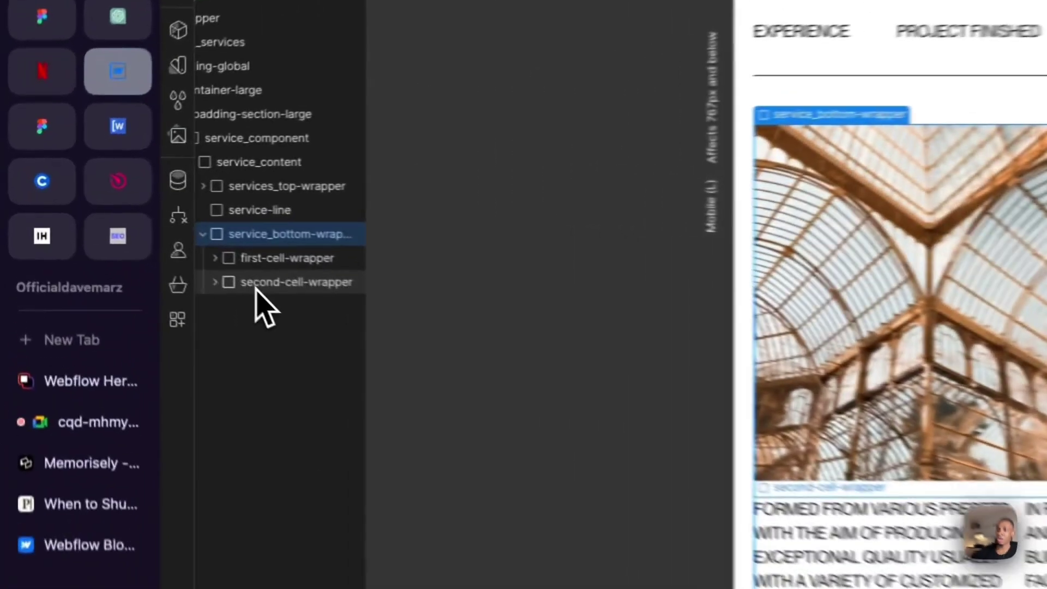
- Move second-cell-wrapper above first-cell-wrapper inside service_bottom-wrapper
left_click(140, 239)
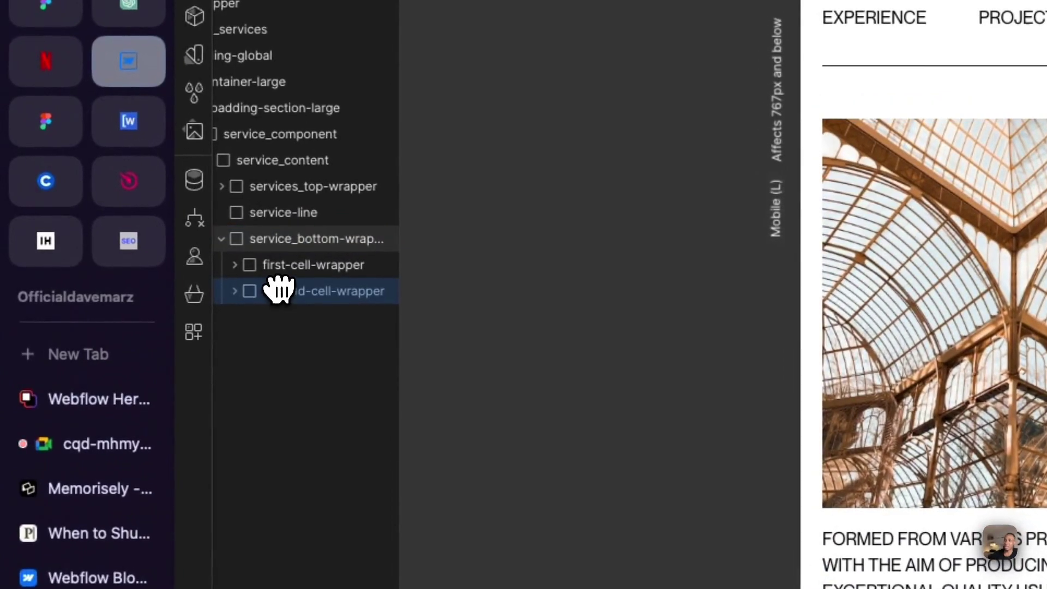
mouse_move(280, 283)
left_mouse_down()
mouse_move(283, 252)
mouse_move(261, 276)
left_mouse_up()
left_click(235, 291)
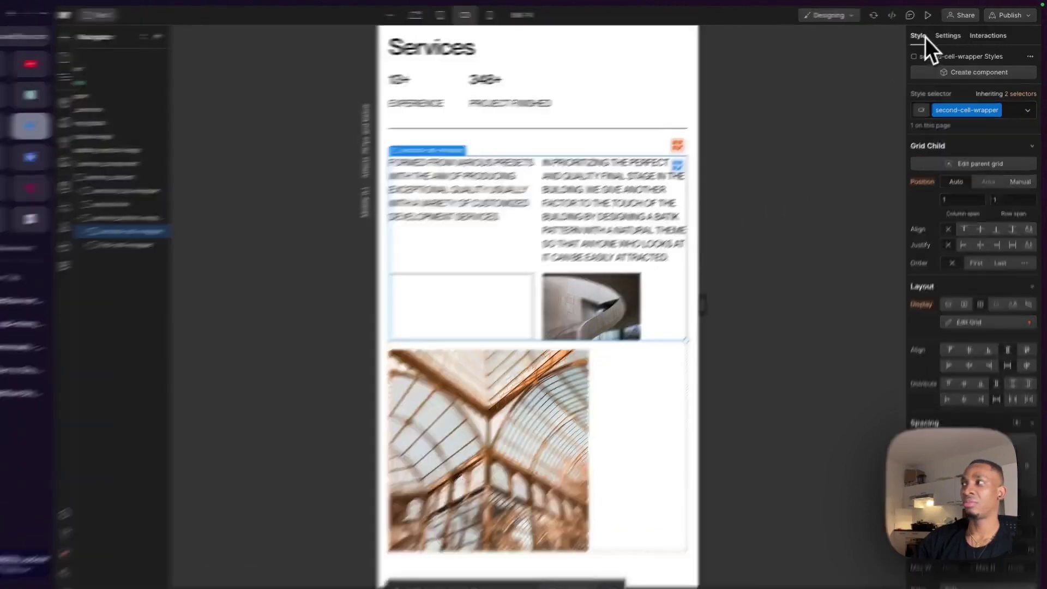
- Preview the page at the desktop breakpoint to check the reordered Services section
left_click(931, 15)
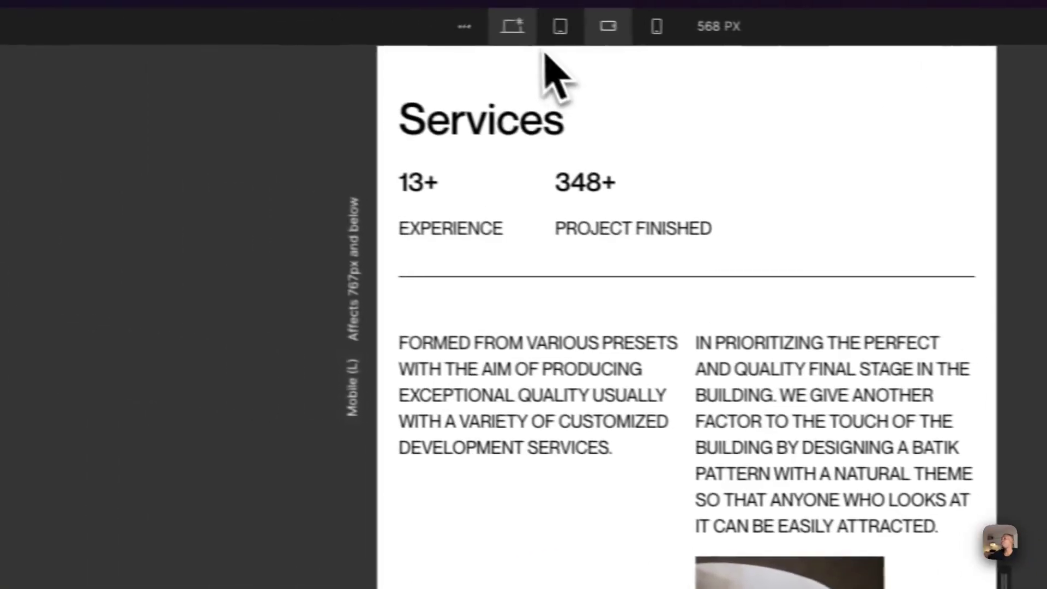
left_click(539, 28)
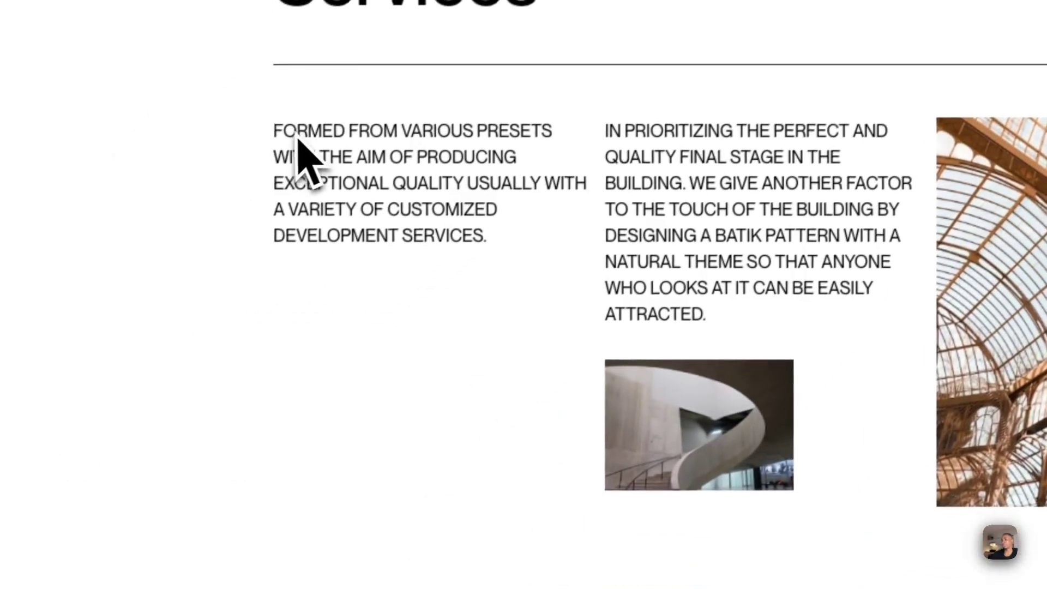
- Highlight the paragraphs and small image in the desktop Services layout to examine the reordered cells
left_click_drag(72, 372, 159, 398)
left_click_drag(327, 139, 743, 474)
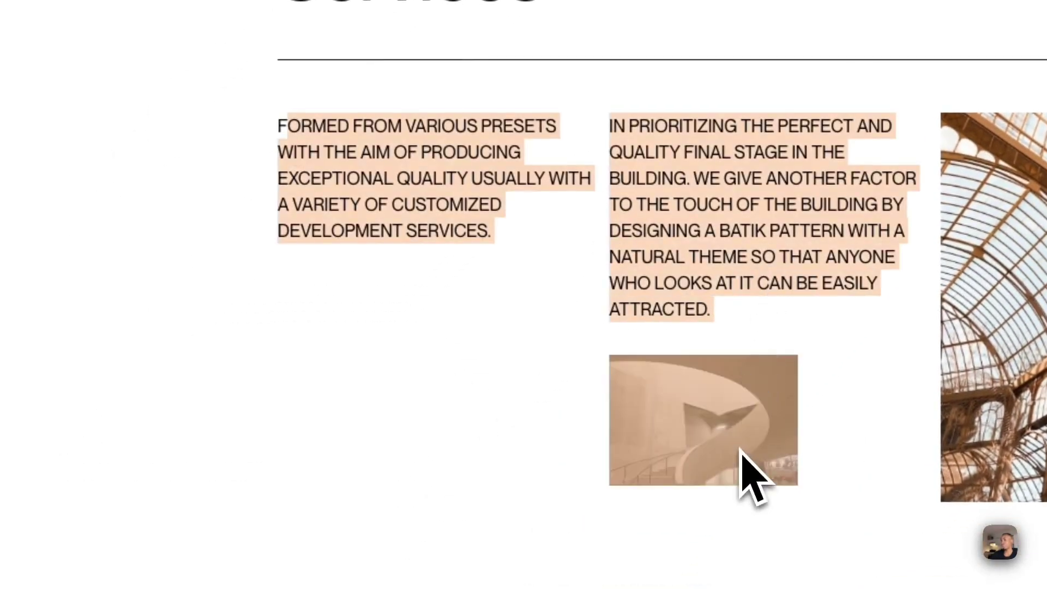
left_click(718, 289)
left_click_drag(715, 334, 275, 158)
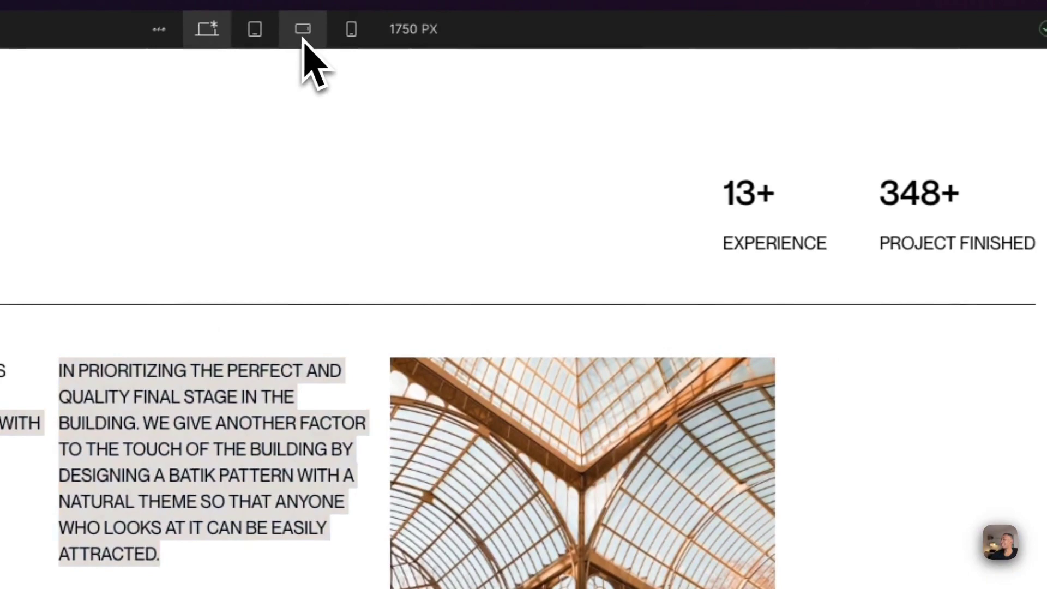
- At the mobile landscape breakpoint, move first-cell-wrapper above second-cell-wrapper inside service_bottom-wrapper
left_click(303, 33)
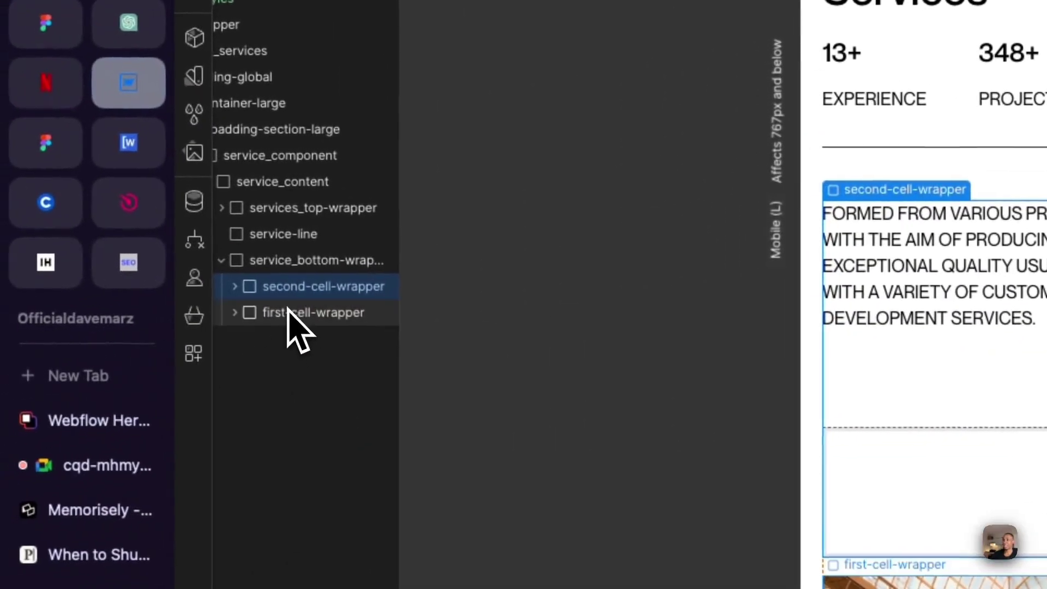
left_click_drag(283, 312, 290, 282)
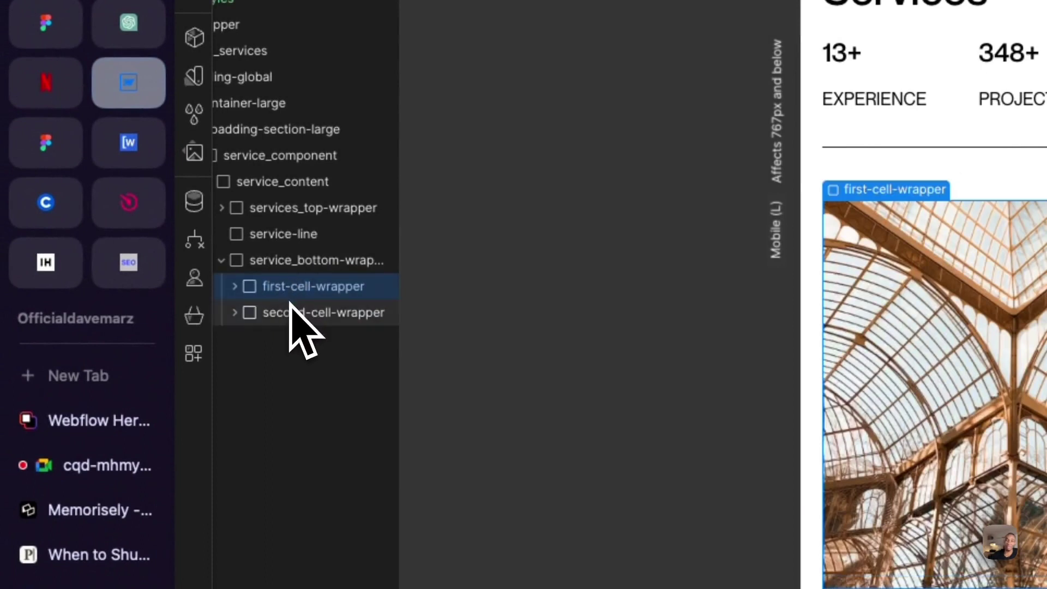
- Set first-cell-wrapper's grid child order to Last at the mobile landscape breakpoint
left_click(308, 266)
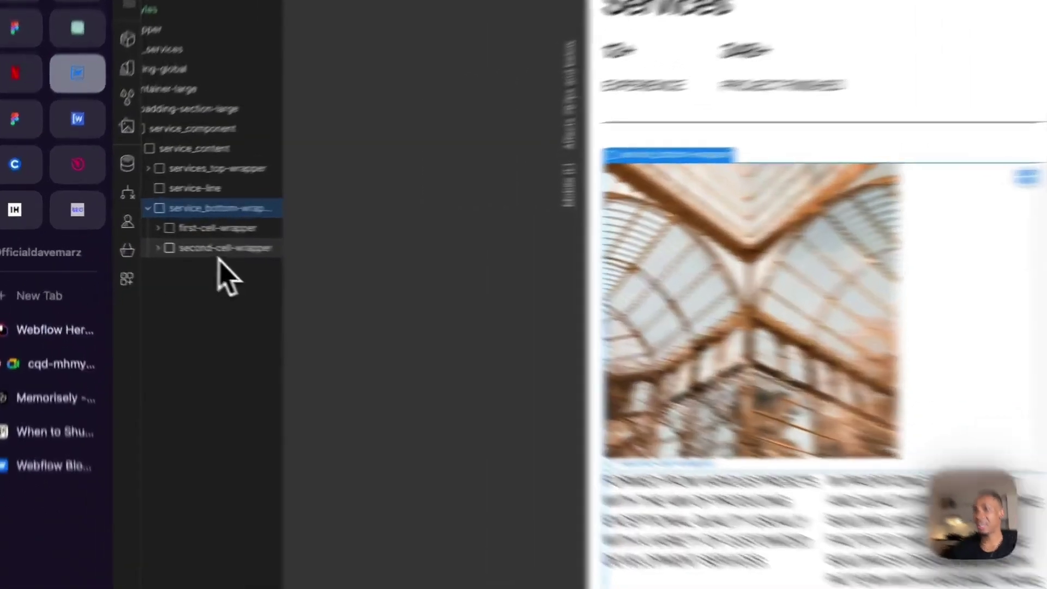
left_click(159, 238)
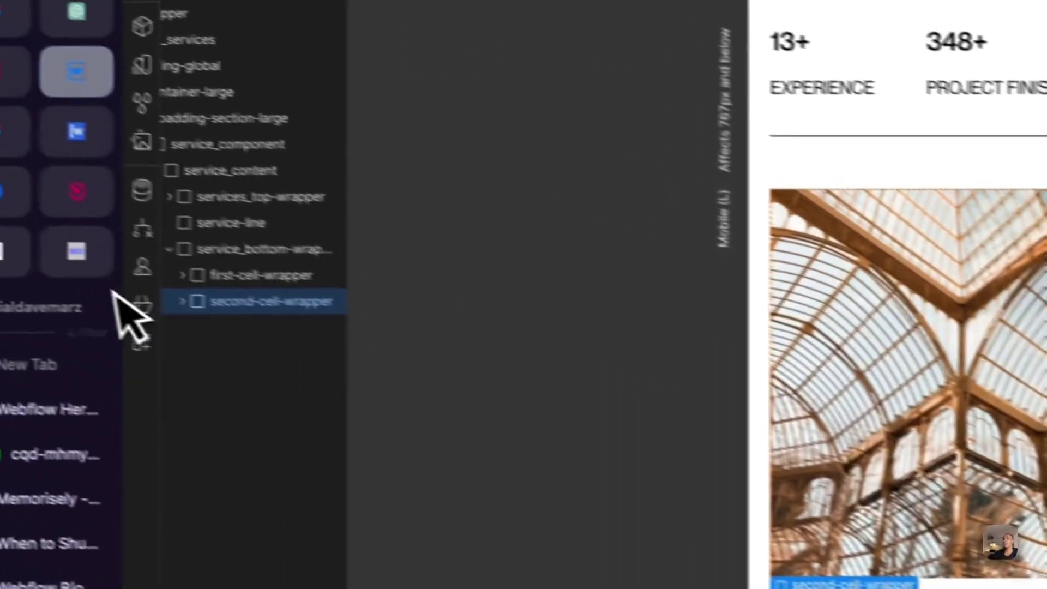
left_click(268, 238)
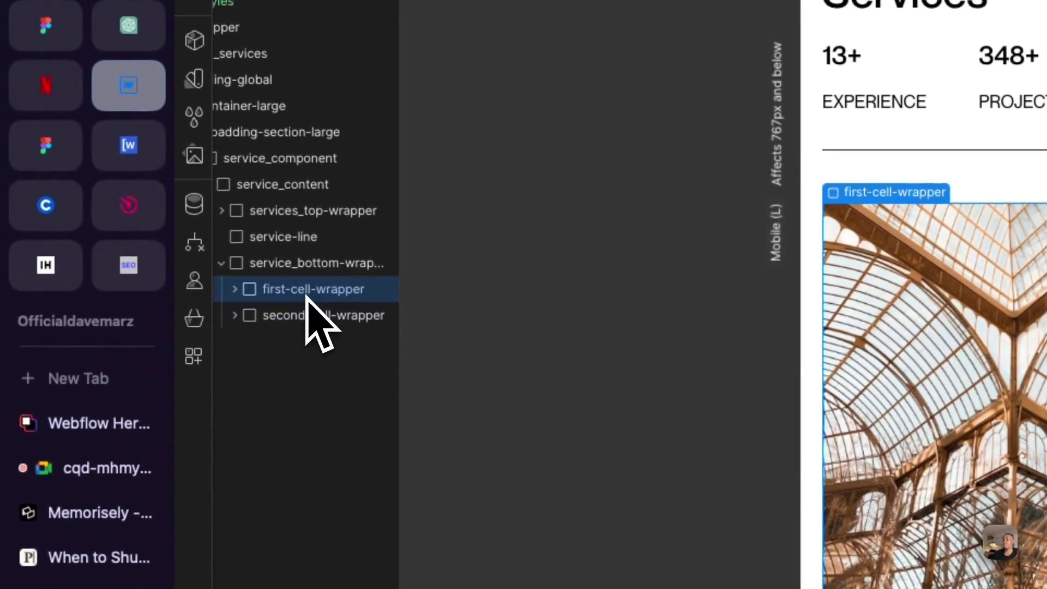
left_click(310, 267)
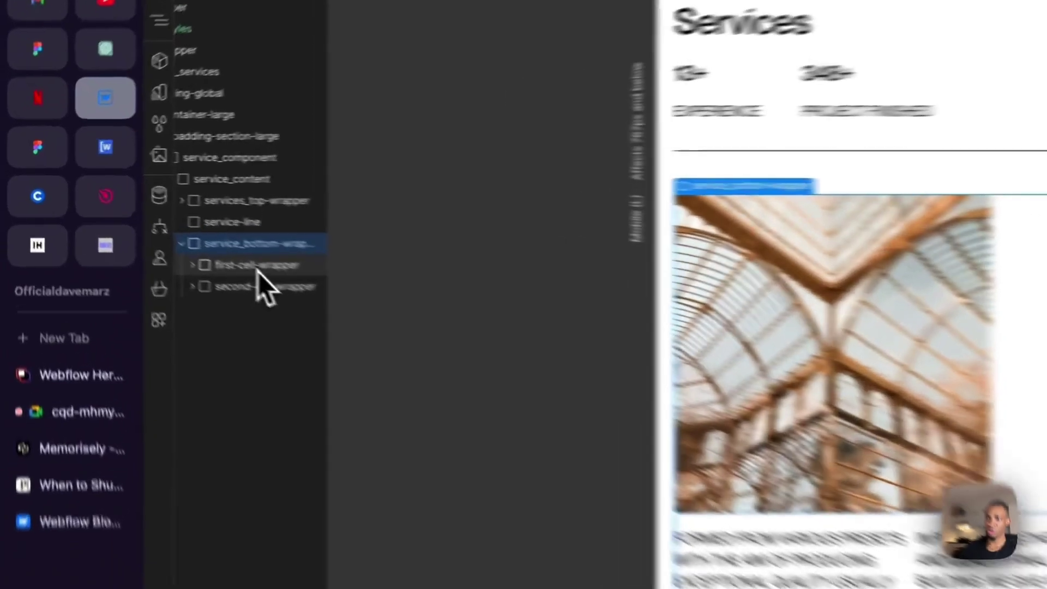
left_click(155, 225)
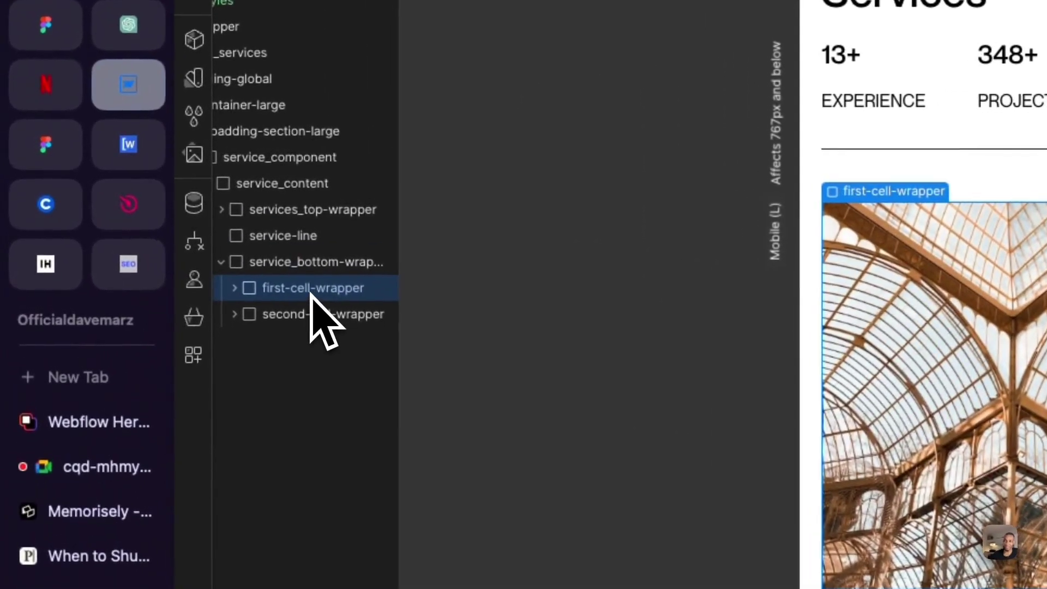
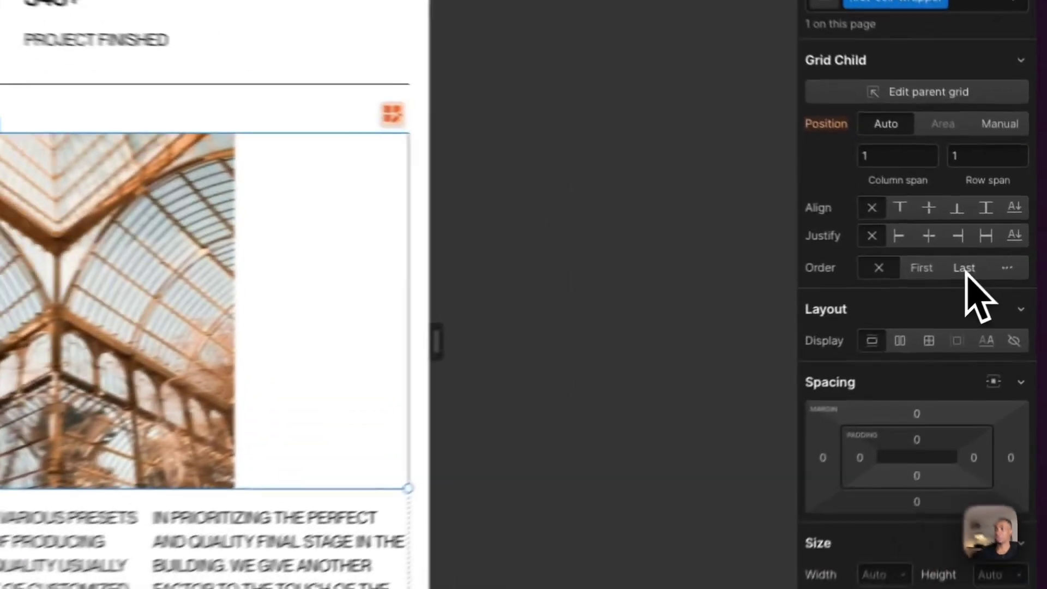
left_click(1003, 255)
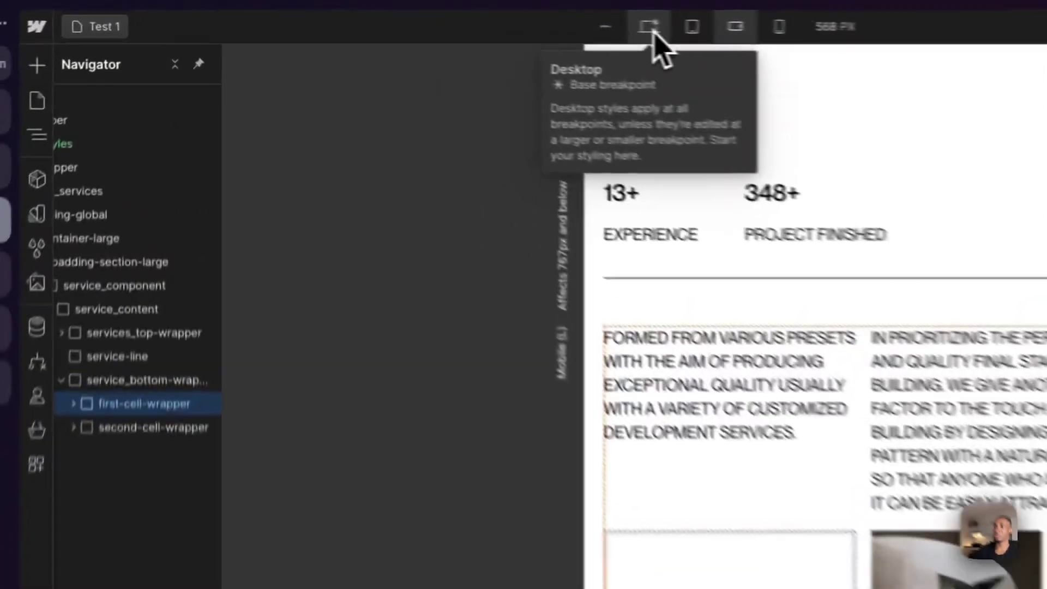
- Compare the order of the Services cells at the desktop, tablet and mobile landscape breakpoints
left_click(440, 18)
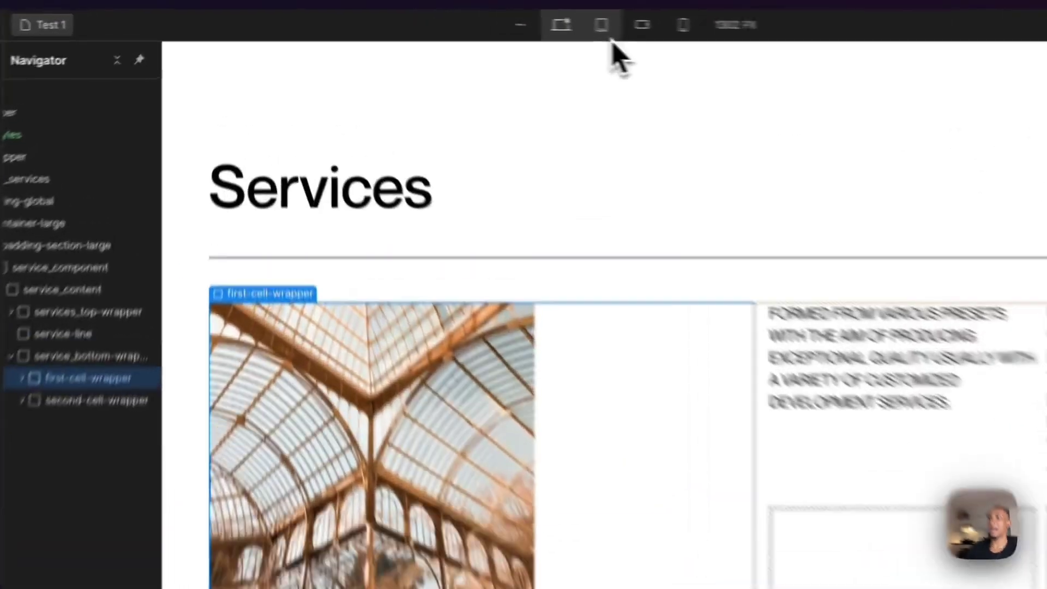
left_click(461, 15)
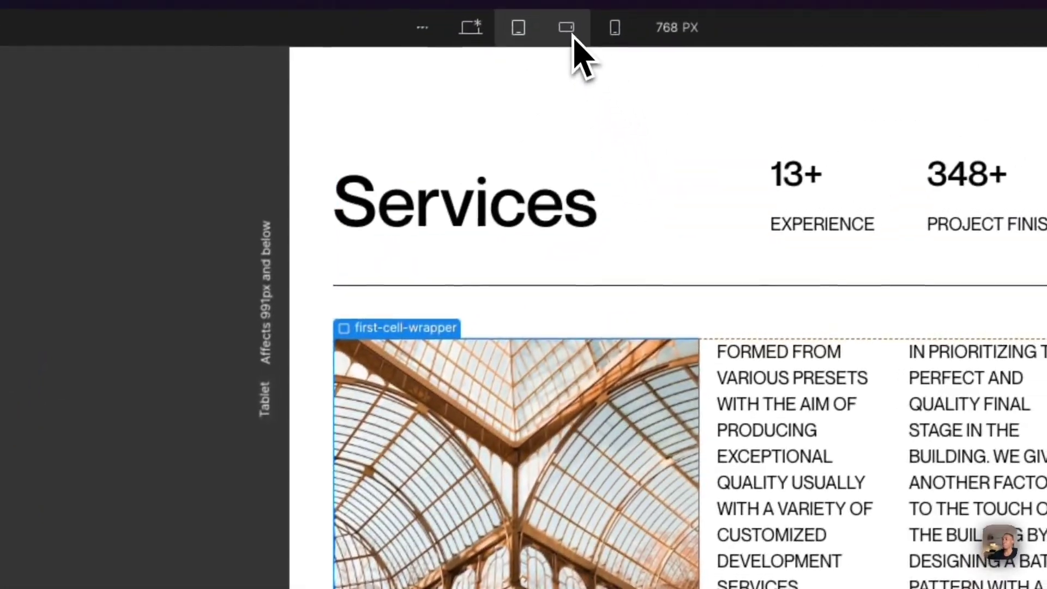
left_click(571, 36)
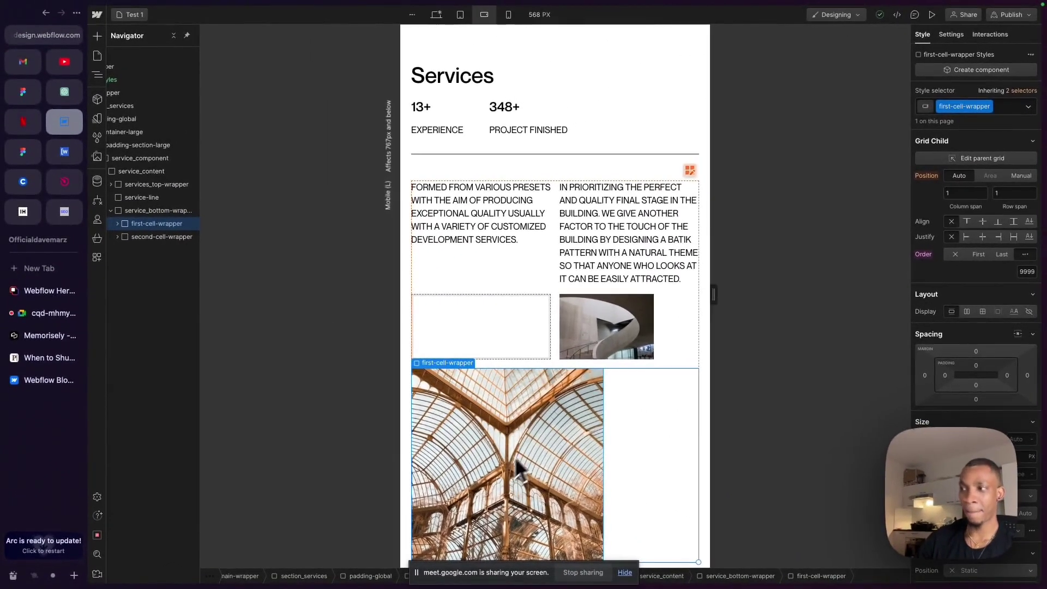
scroll(594, 463, "down", 1)
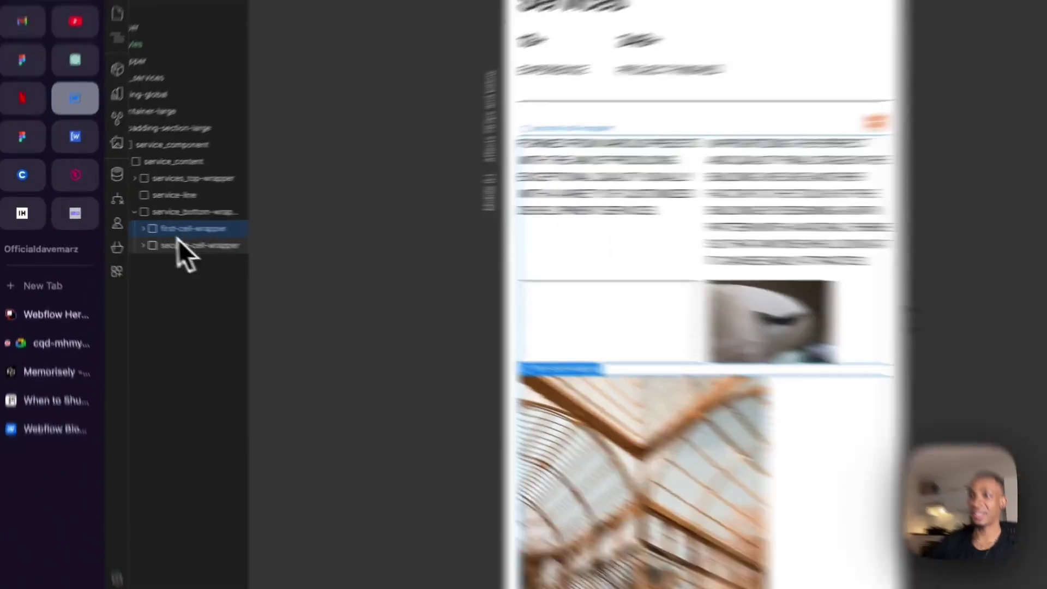
- Select second-cell-wrapper, check the spacing between the mobile text and image in Figma, and return to Webflow
left_click(158, 236)
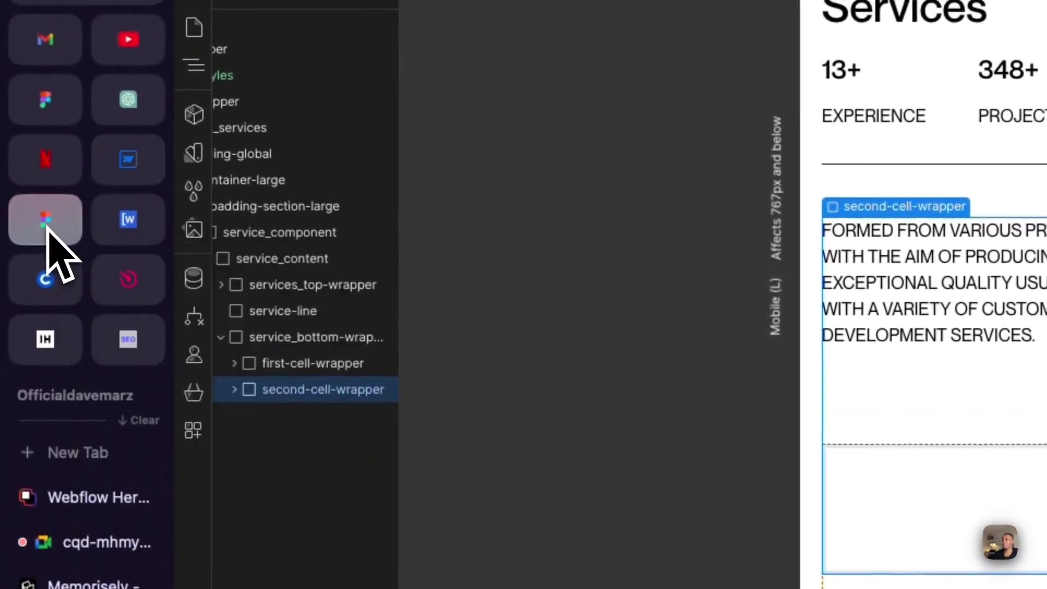
left_click(48, 228)
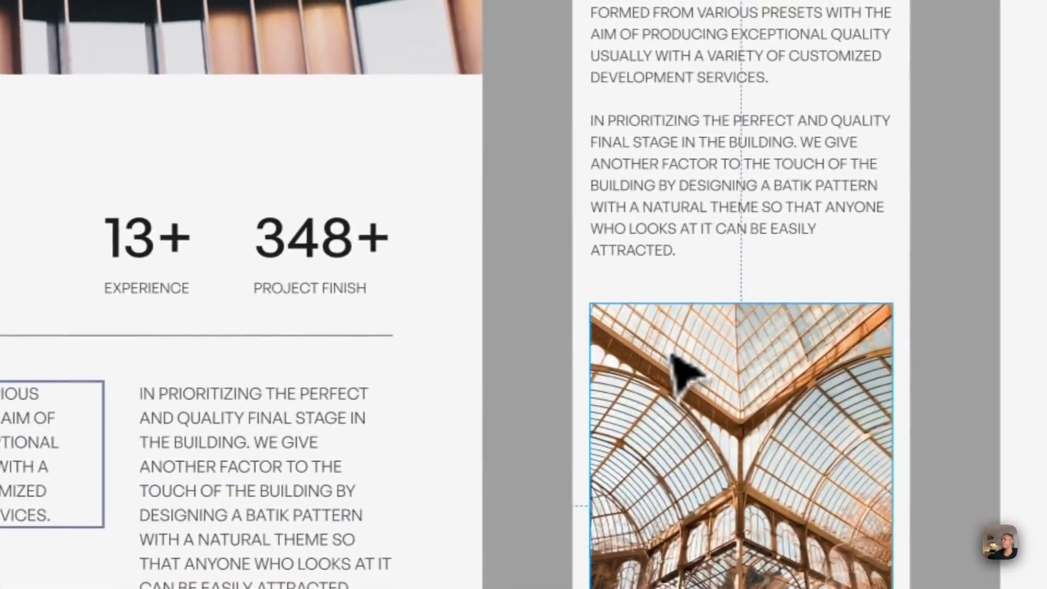
left_click(682, 257)
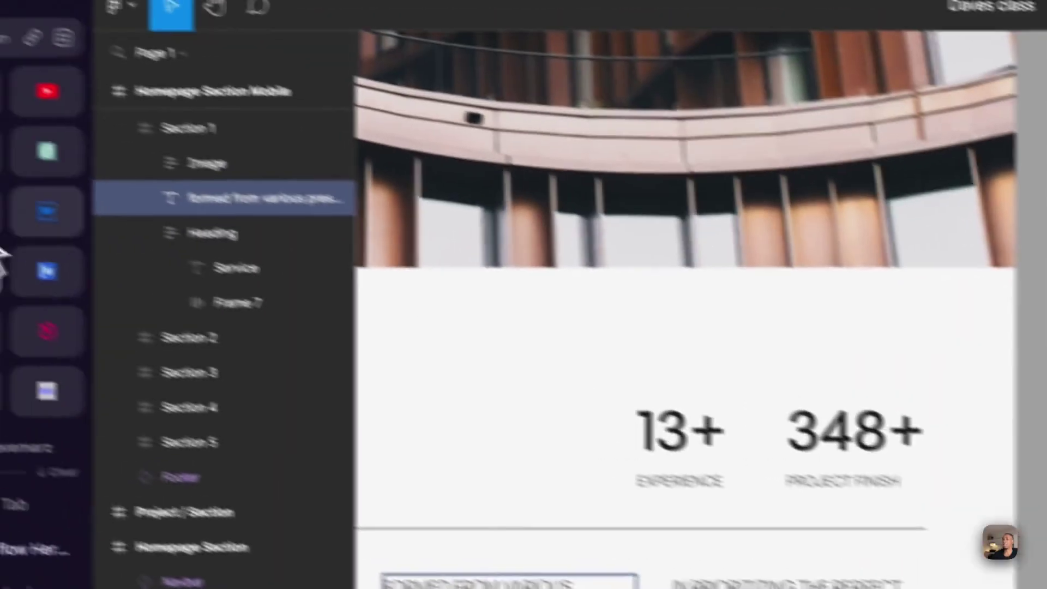
left_click(139, 248)
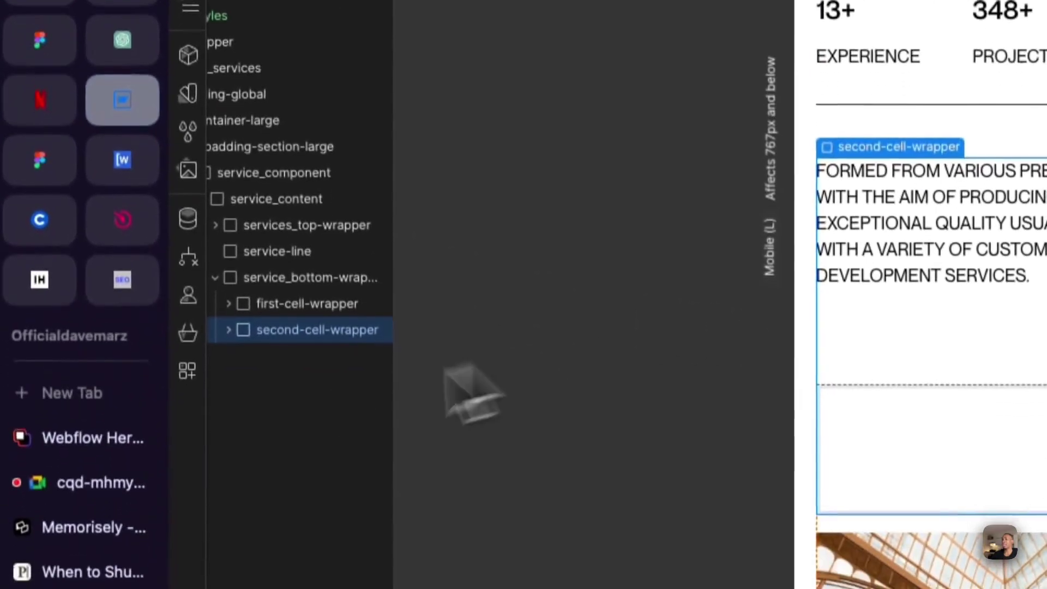
- Set the row gap of the service_bottom-wrapper grid to 3rem at the mobile landscape breakpoint
left_click(325, 275)
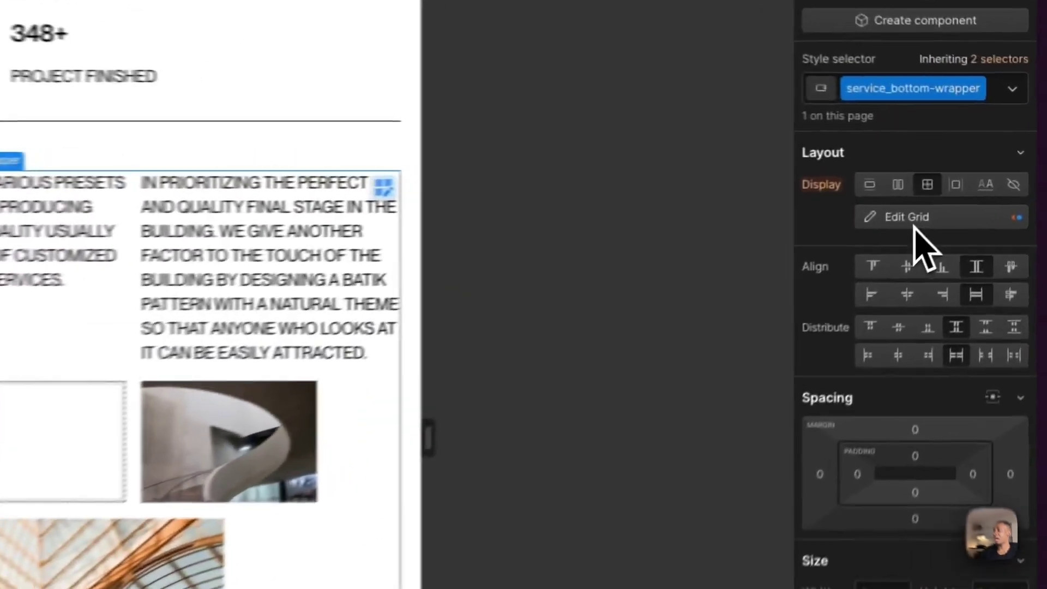
left_click(975, 180)
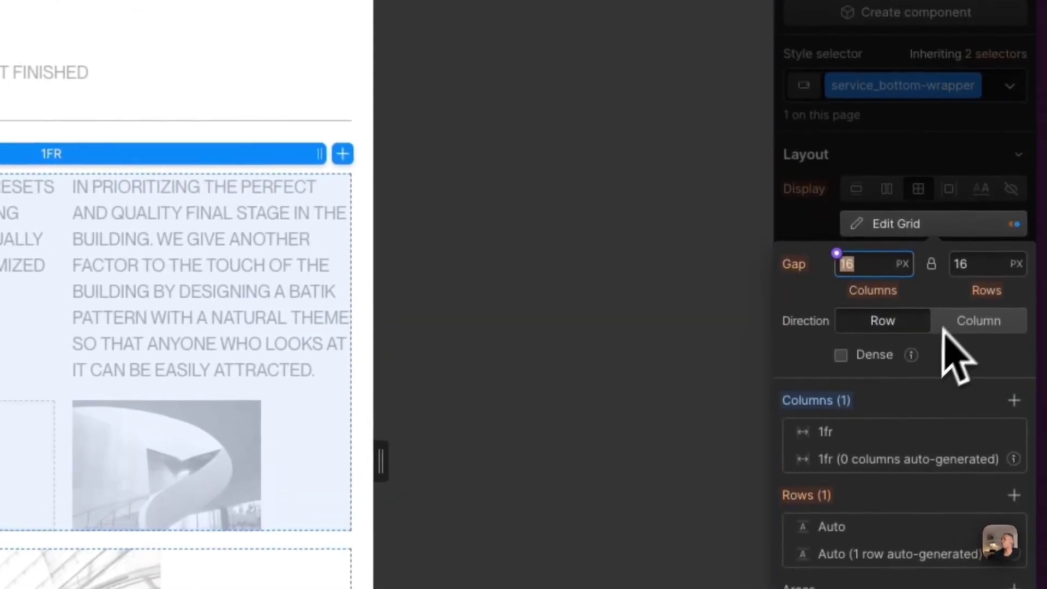
left_click(988, 265)
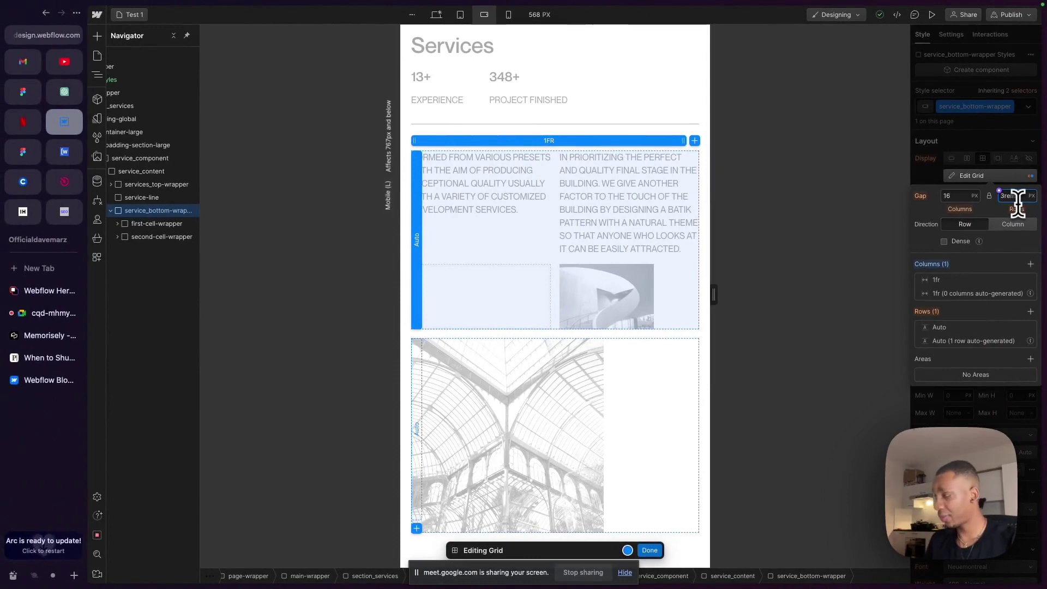
key("Return")
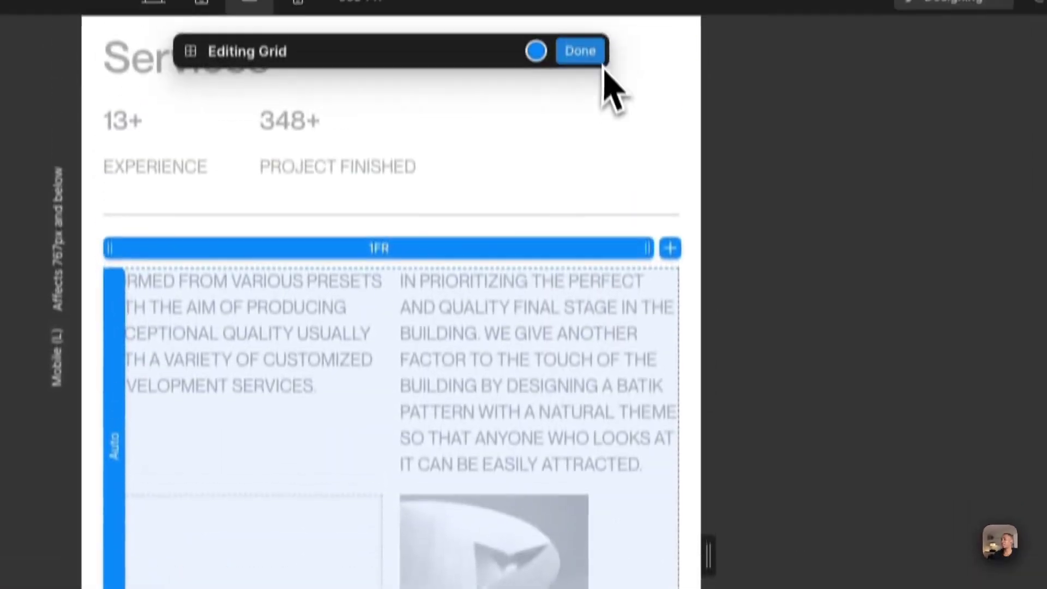
left_click(594, 54)
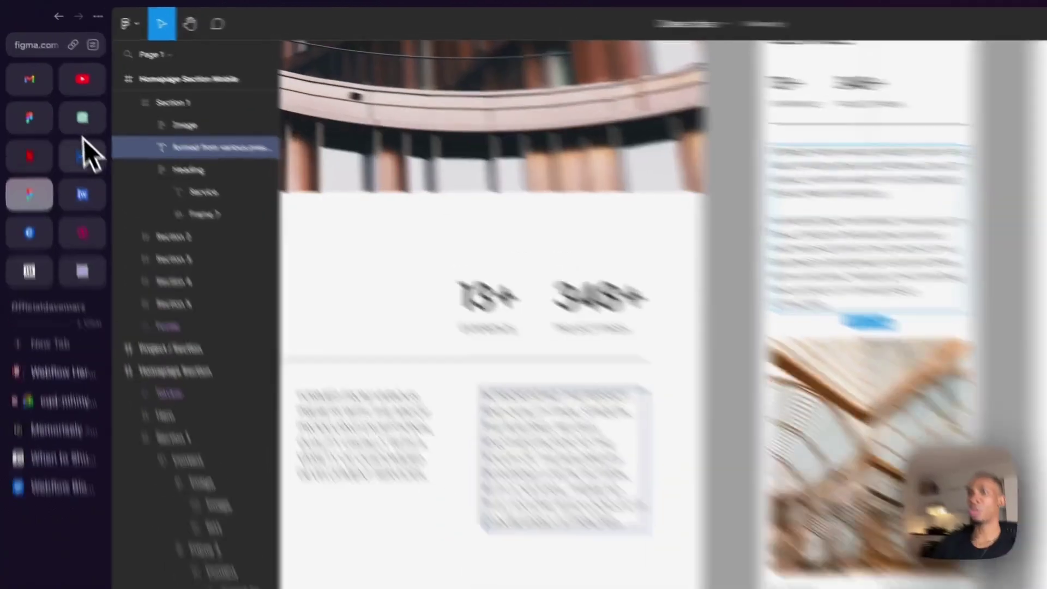
- Return to Webflow from Figma and try to stretch first-cell-wrapper horizontally with the Justify option
left_click(64, 121)
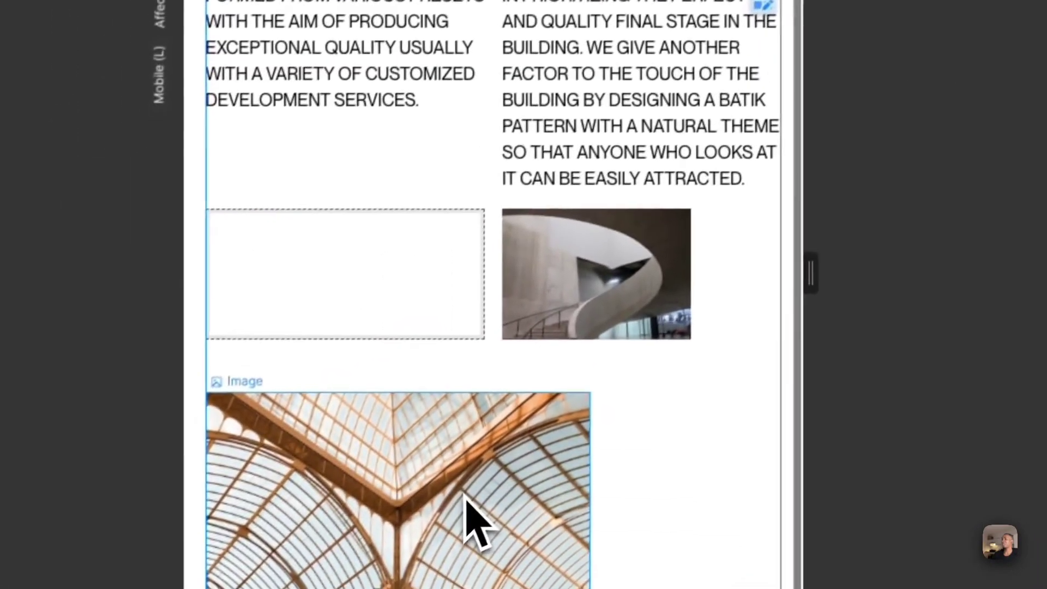
left_click(479, 518)
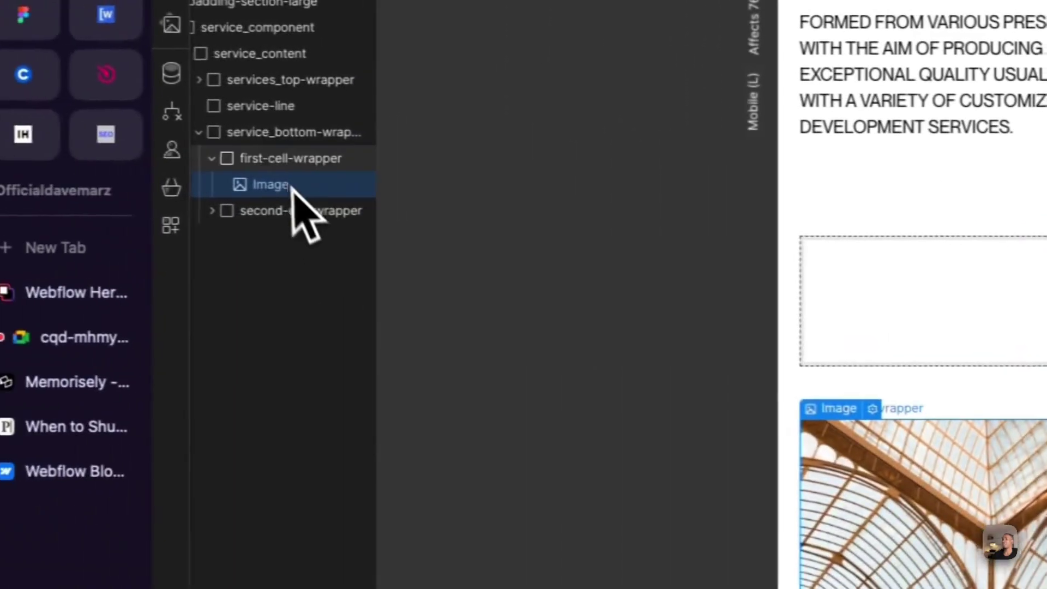
left_click(281, 158)
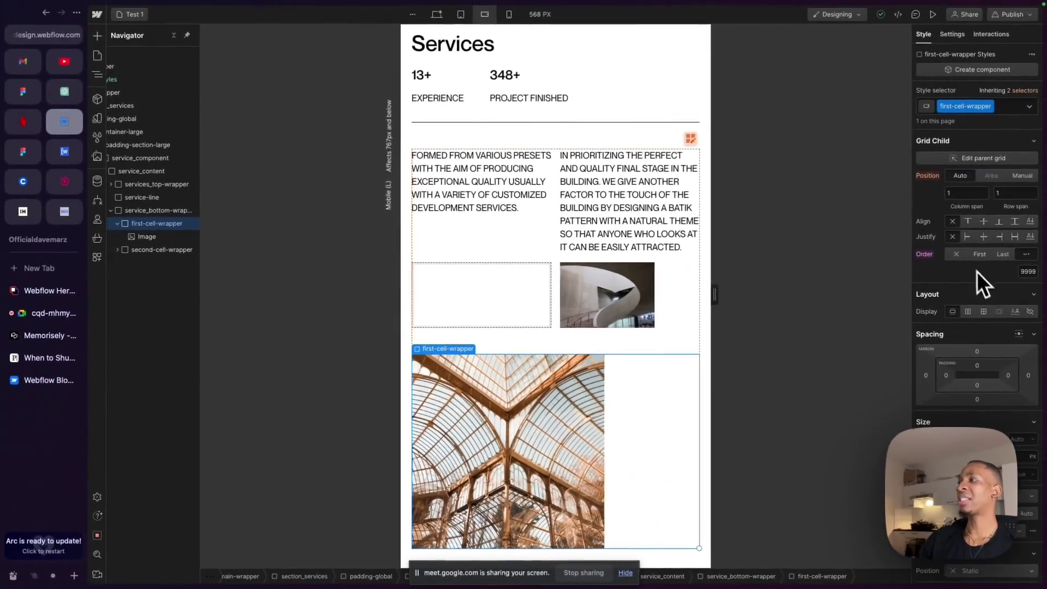
left_click(1012, 238)
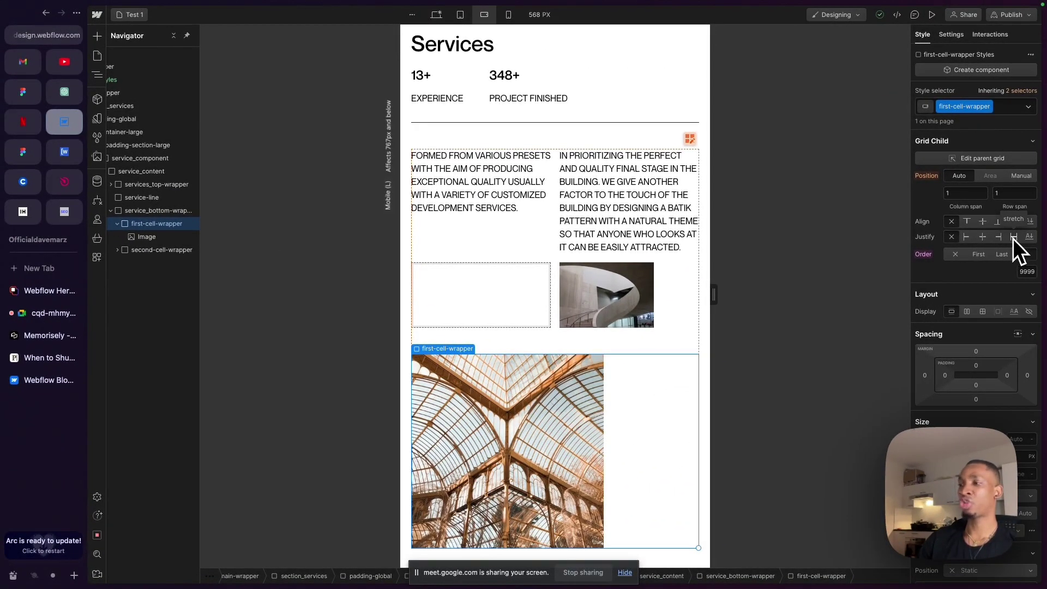
left_click(1013, 238)
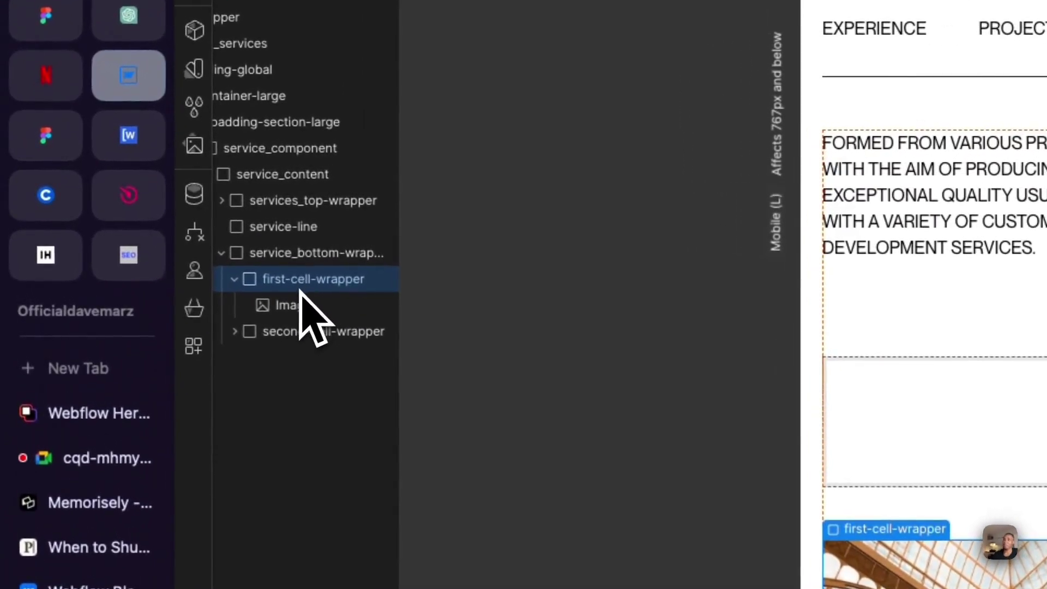
- Set the width of the image inside first-cell-wrapper to 100%
left_click(301, 305)
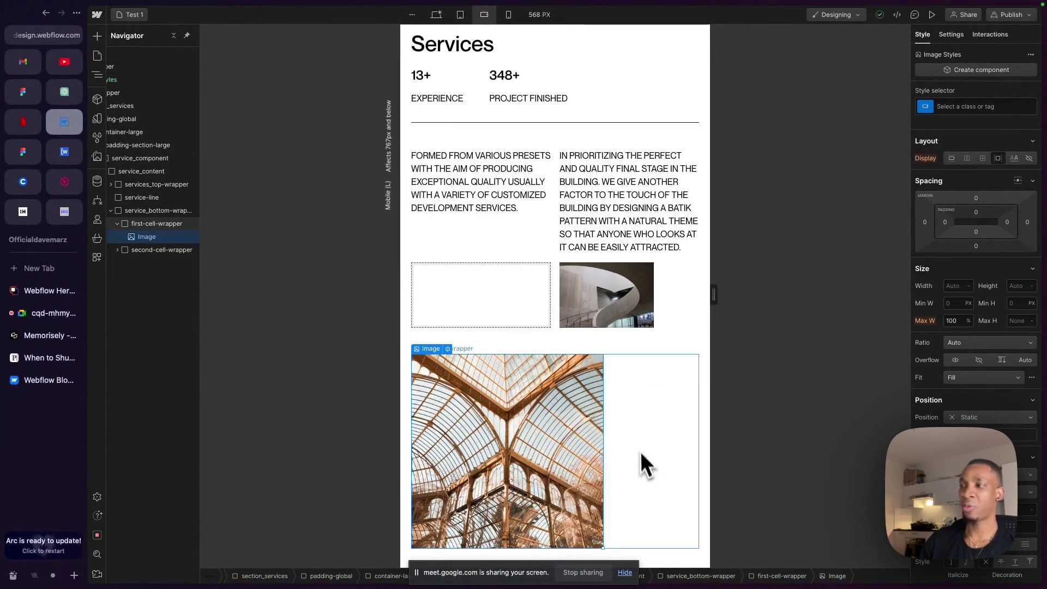
left_click(958, 286)
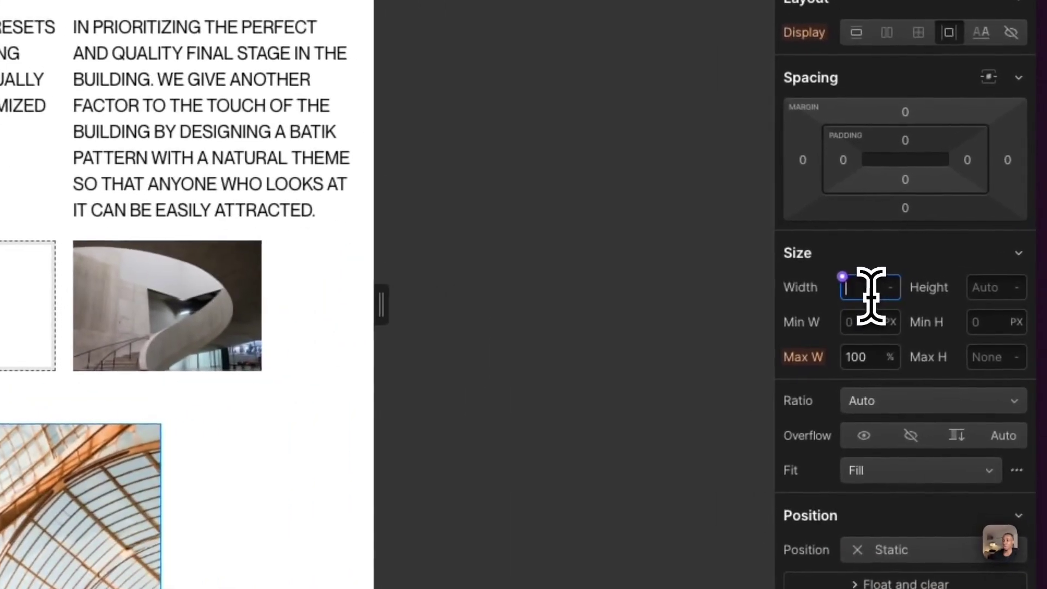
type("100")
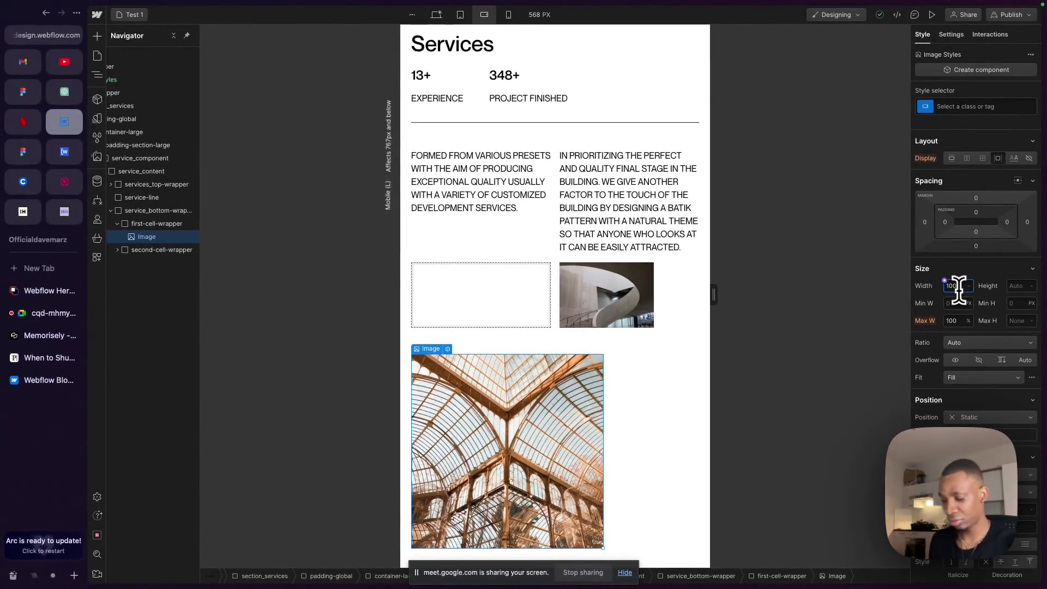
key("Return")
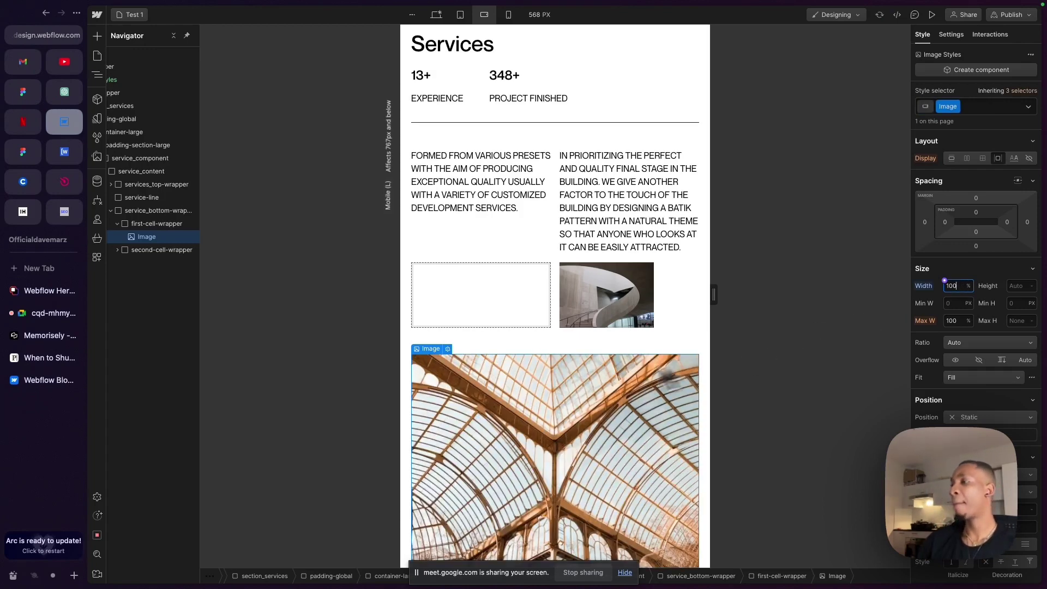
scroll(582, 382, "down", 2)
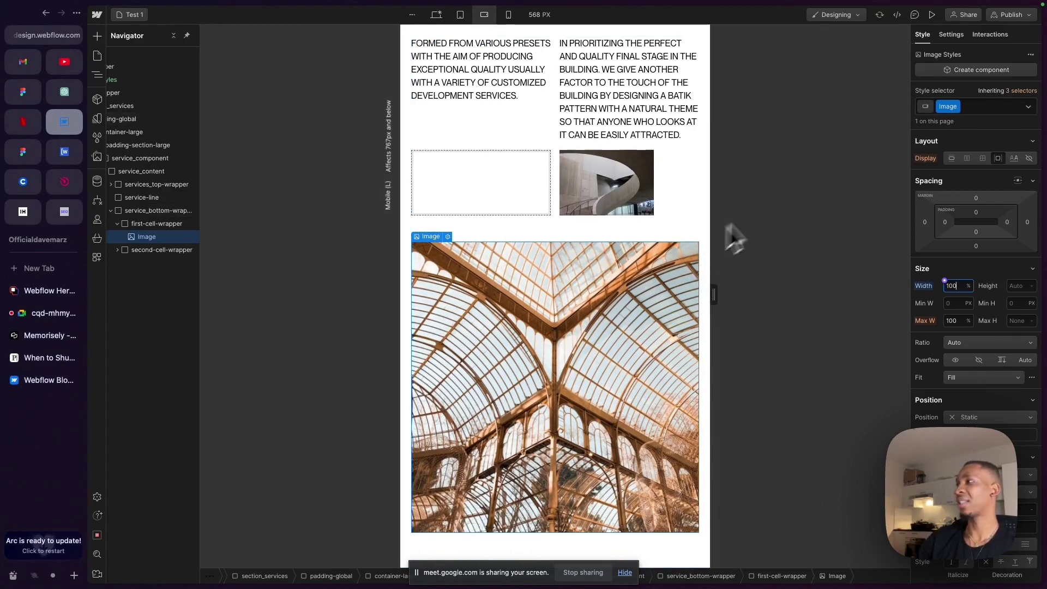
- Rename the class of the image inside first-cell-wrapper to service-img
double_click(946, 107)
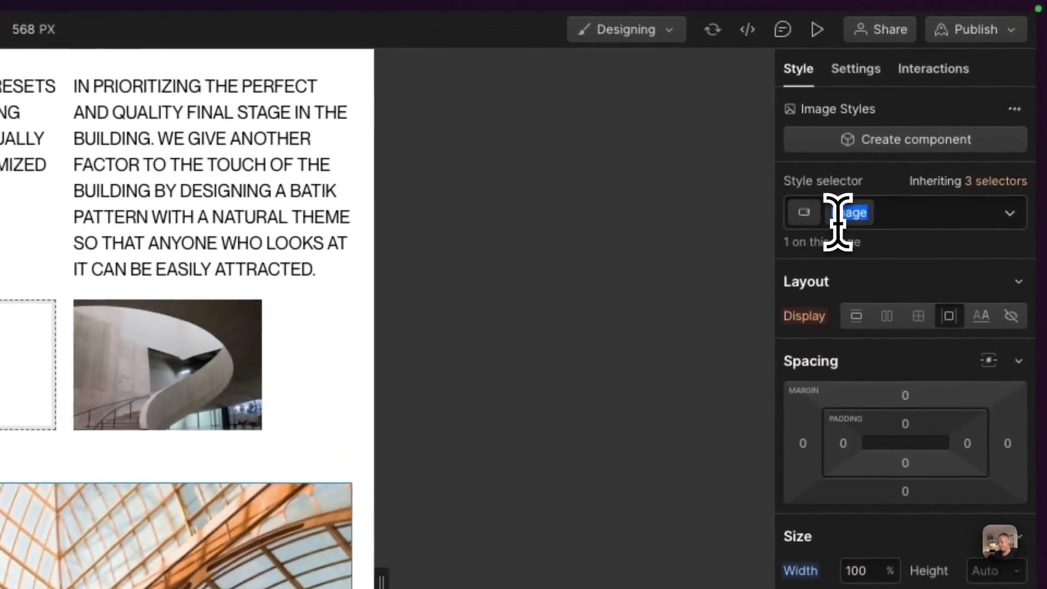
key("BackSpace")
type("service-img")
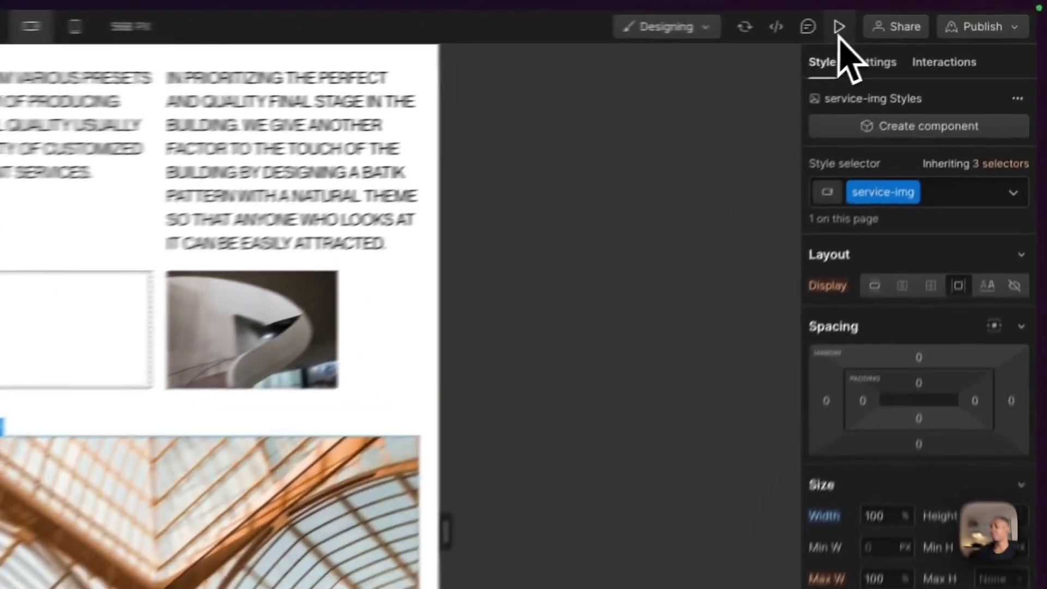
- Preview the Services section and resize the canvas from mobile landscape down to mobile portrait width to check the layout
left_click(932, 15)
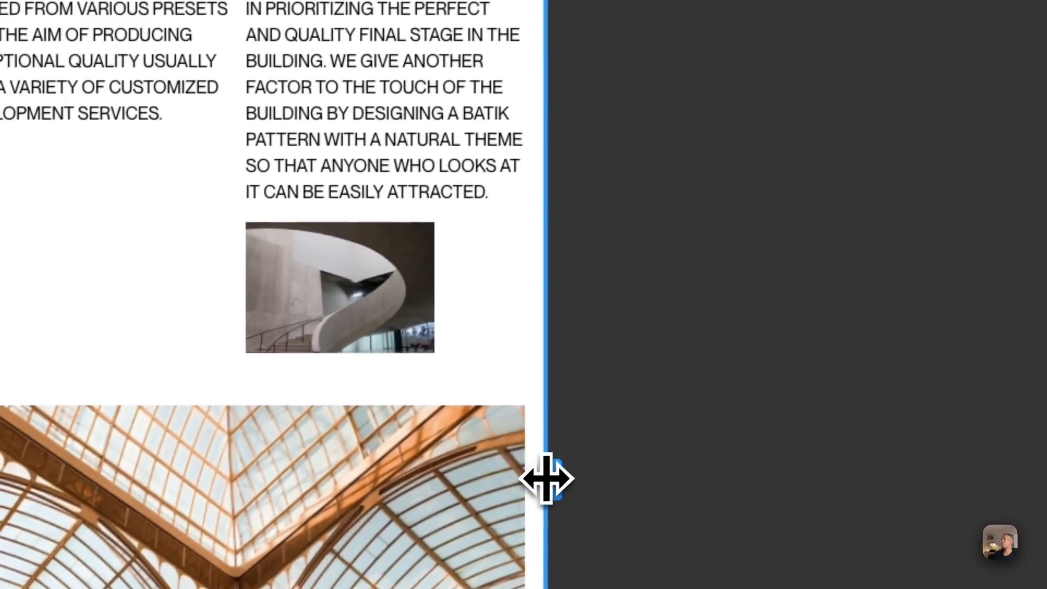
left_click_drag(547, 478, 579, 480)
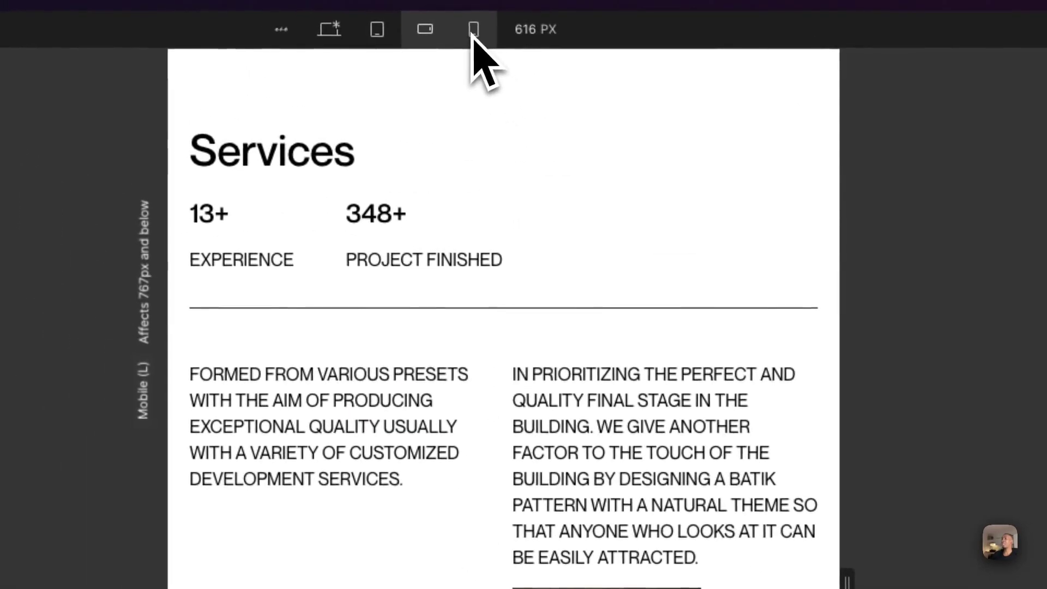
scroll(440, 421, "down", 5)
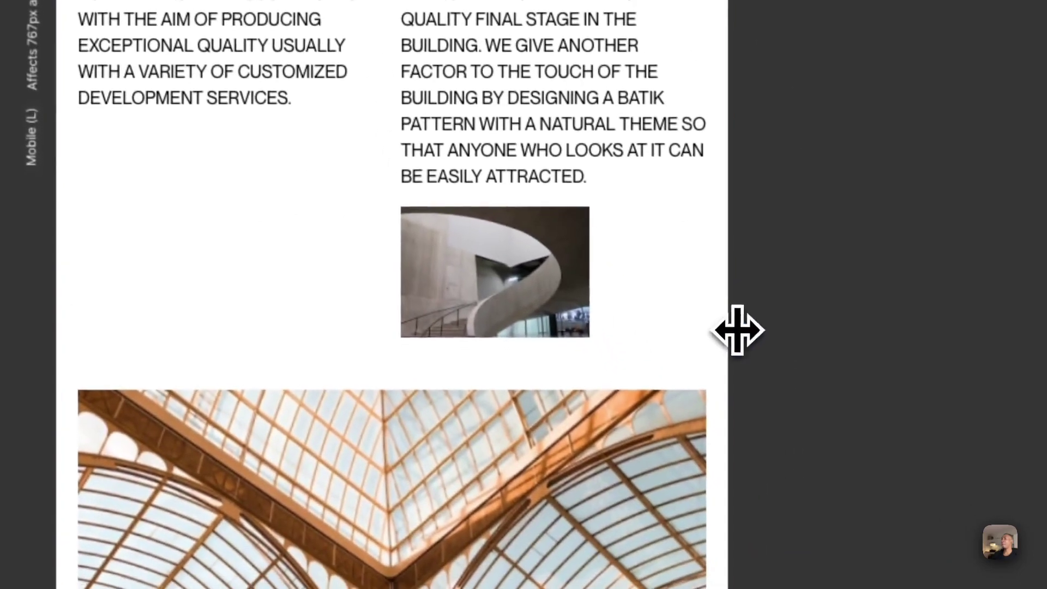
left_click_drag(737, 330, 618, 386)
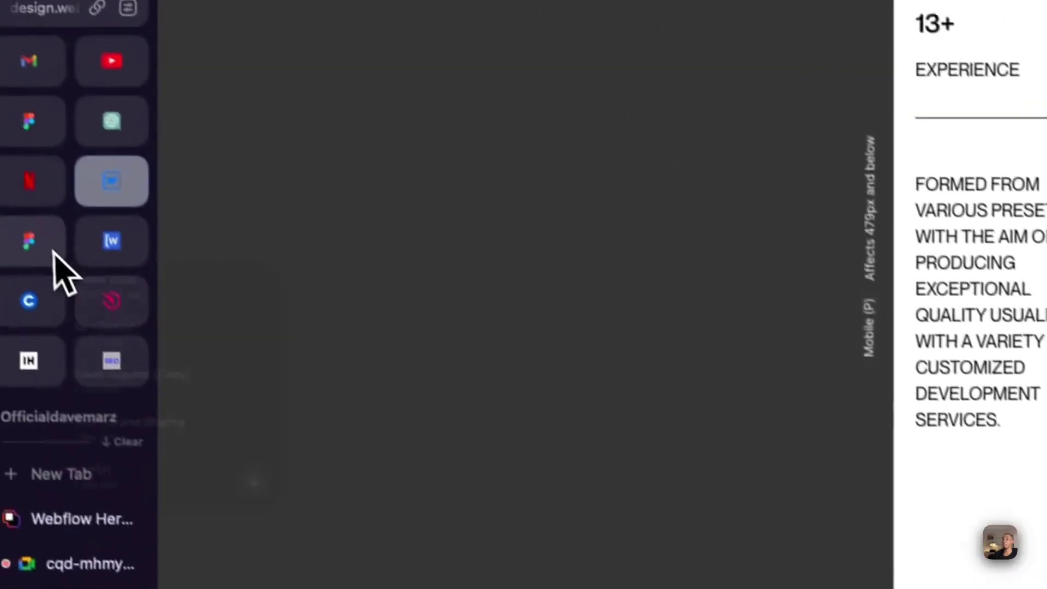
- Switch to Figma and examine how the two service paragraphs are arranged above the image in the mobile design
left_click(41, 251)
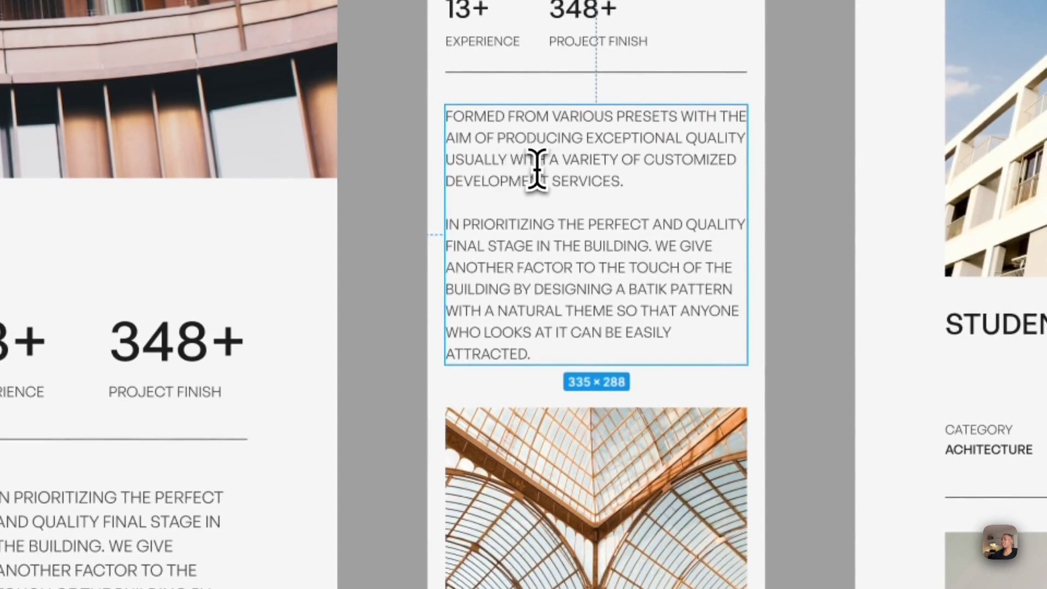
left_click_drag(613, 178, 438, 101)
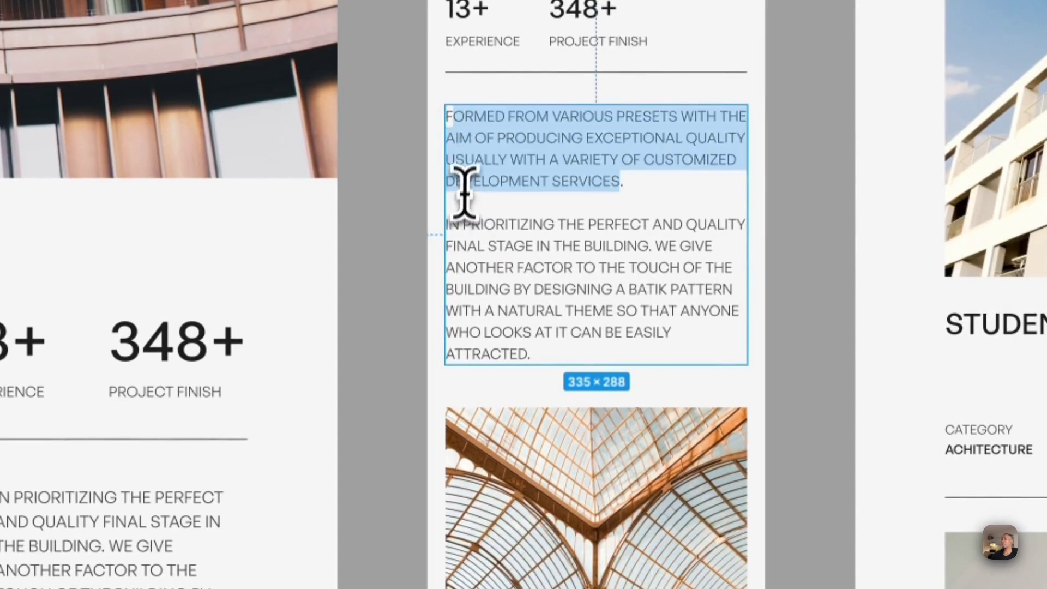
left_click_drag(464, 224, 491, 332)
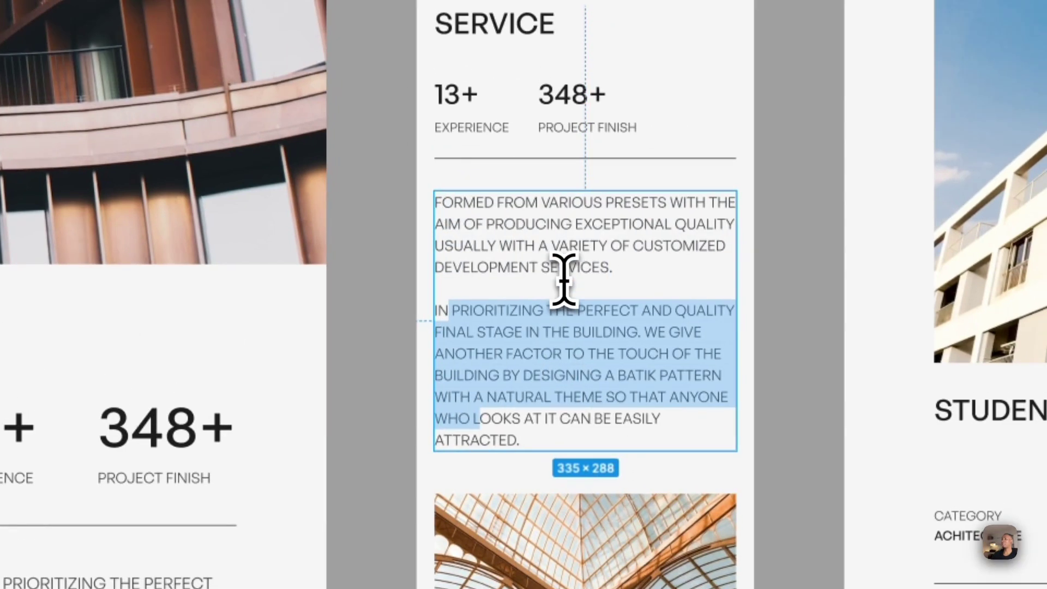
left_click_drag(608, 267, 468, 201)
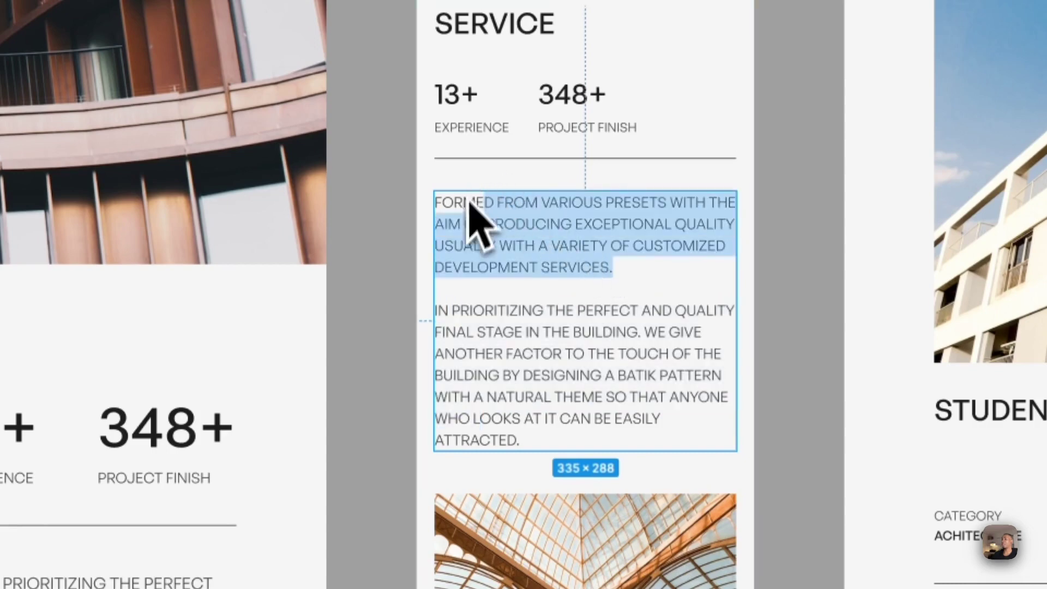
left_click_drag(437, 312, 588, 420)
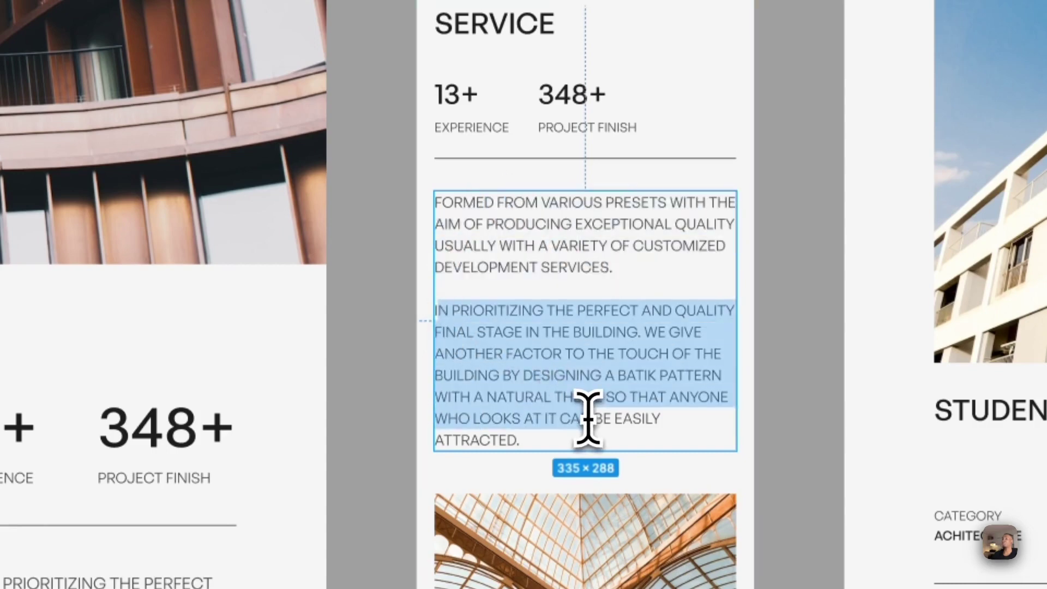
left_click_drag(608, 268, 428, 186)
left_click_drag(450, 311, 504, 460)
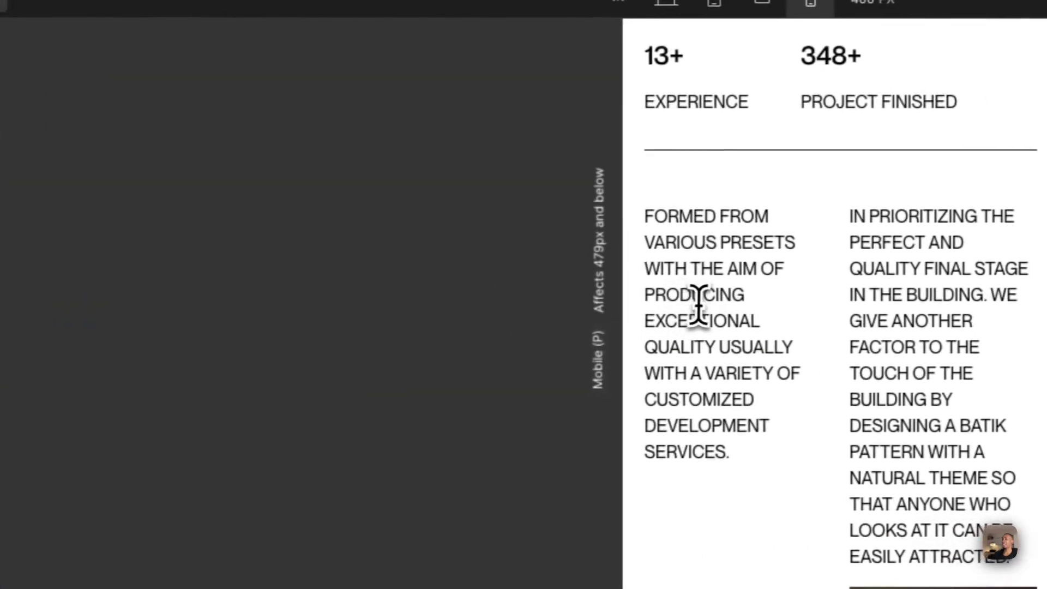
- Return to Webflow and compare the two text columns at the mobile landscape and mobile portrait breakpoints
left_click_drag(697, 301, 630, 359)
left_click(528, 37)
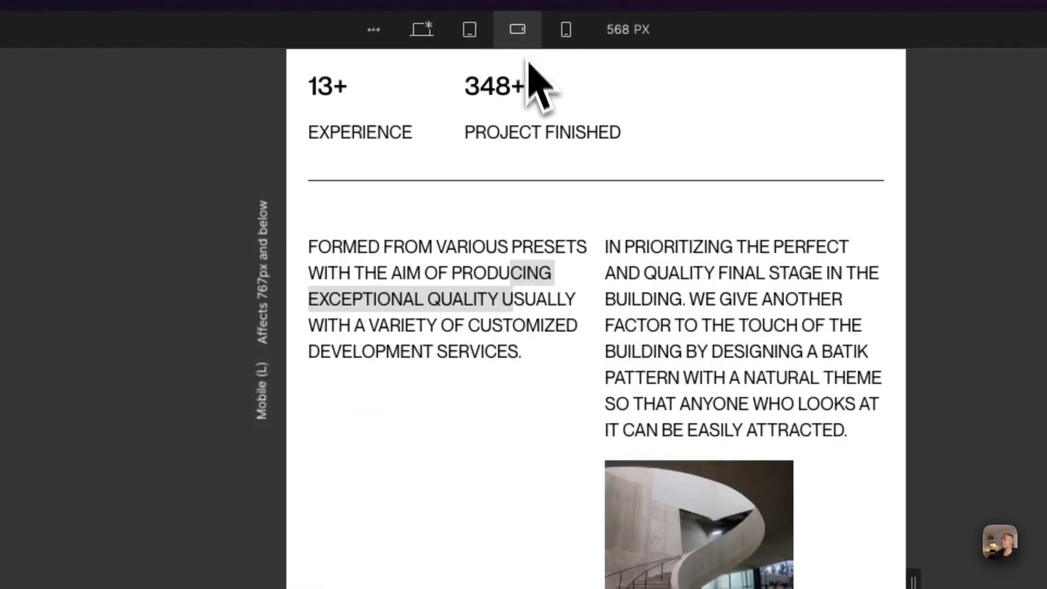
left_click(471, 330)
left_click_drag(373, 250, 634, 369)
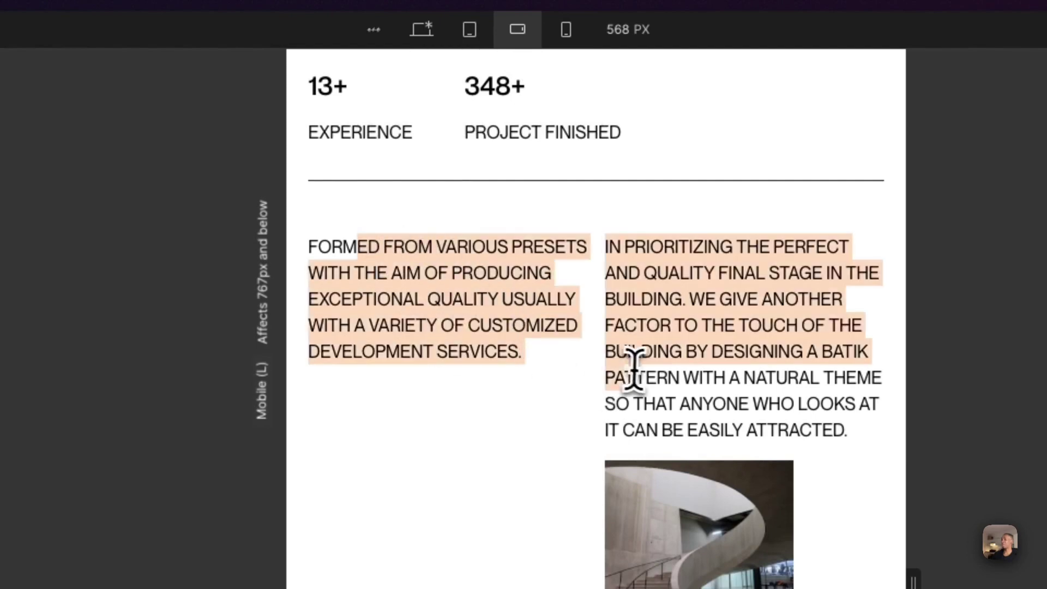
left_click(565, 30)
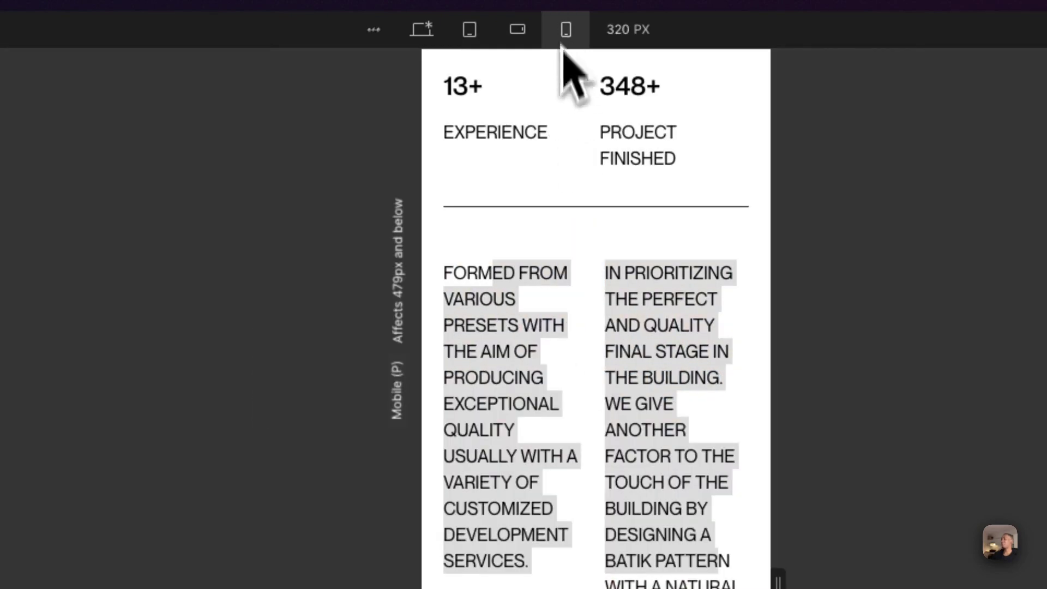
- Widen the mobile portrait canvas to about 370 px and select second-cell-wrapper
left_click(556, 402)
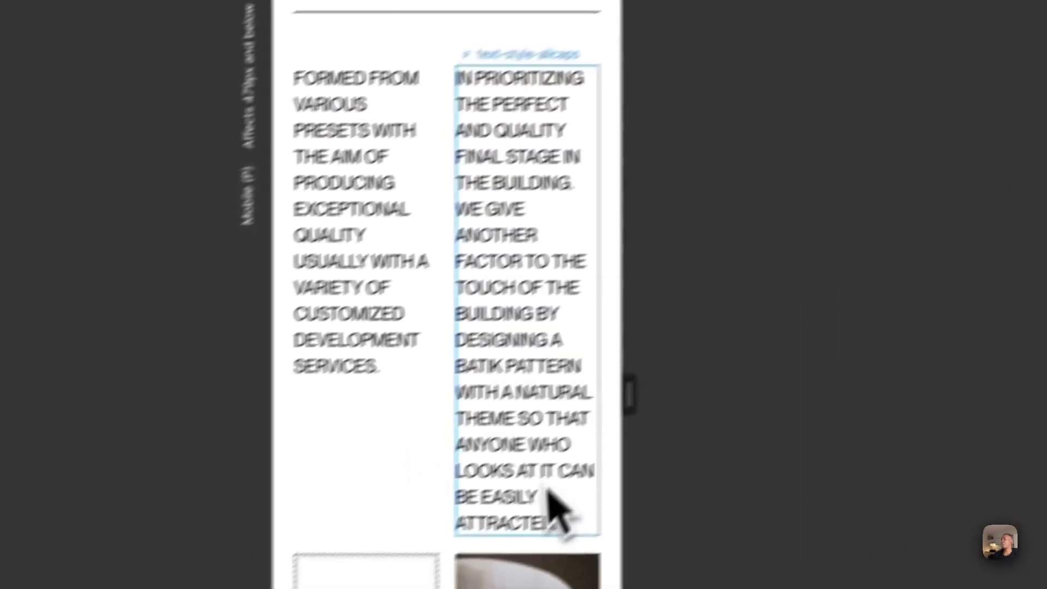
left_click_drag(687, 361, 714, 360)
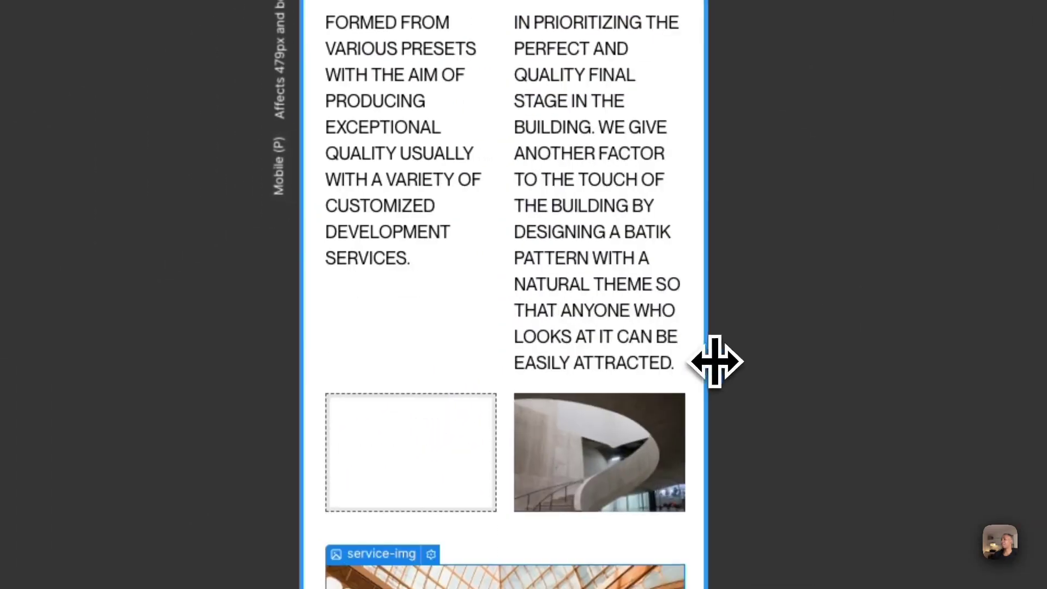
left_click(511, 144)
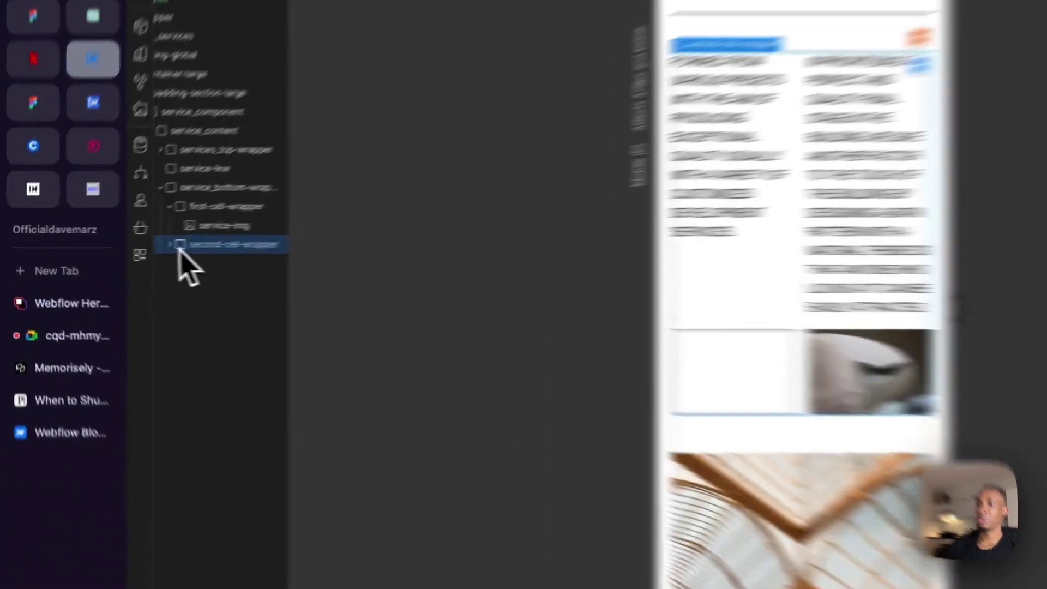
- Expand second-cell-wrapper, inspect its four child cells one by one, and reselect the wrapper
left_click(117, 249)
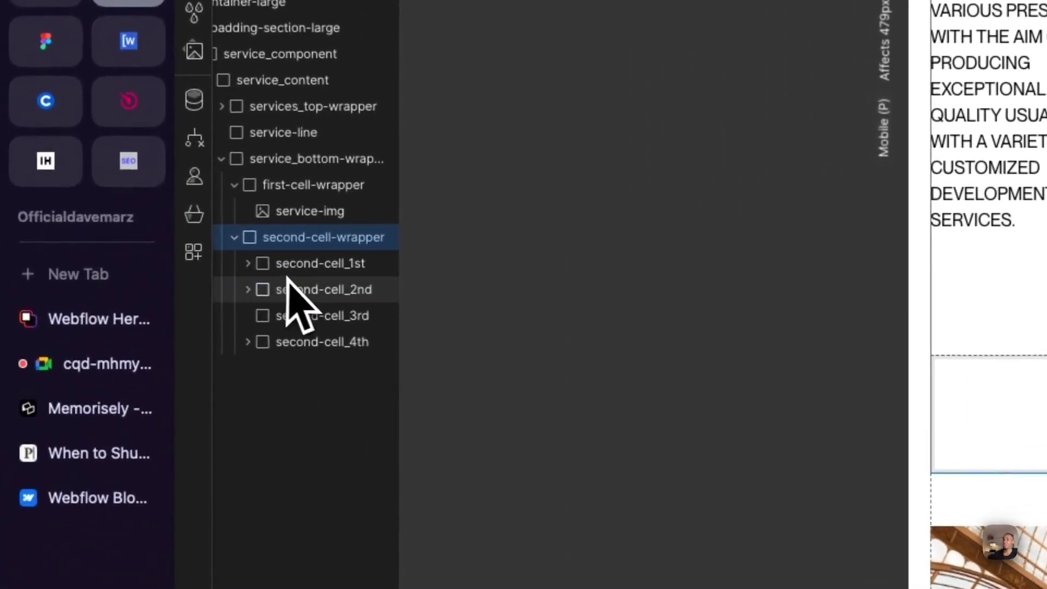
left_click(311, 264)
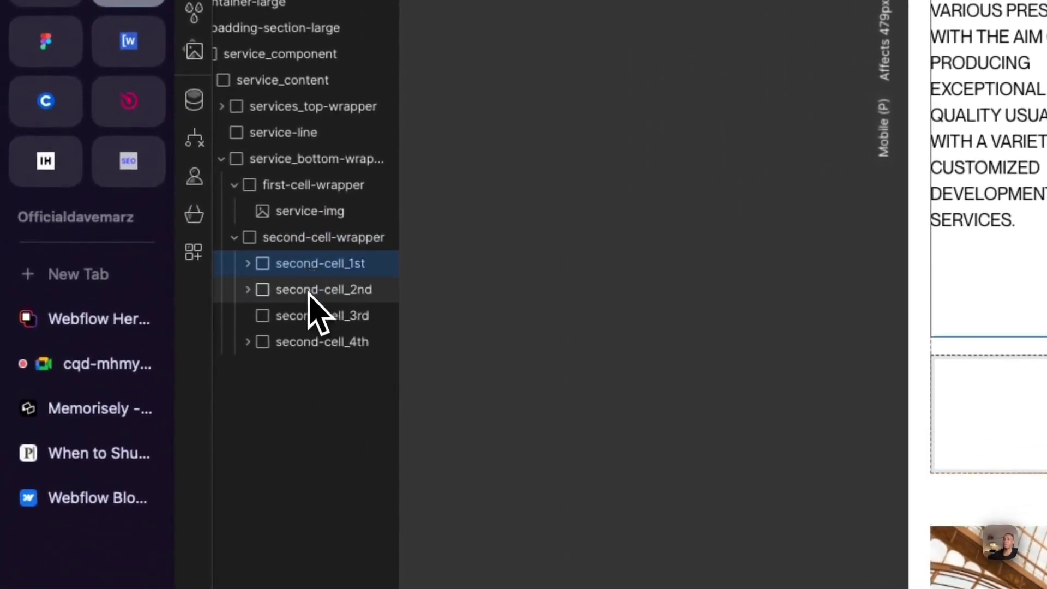
left_click(310, 289)
left_click(309, 315)
left_click(308, 350)
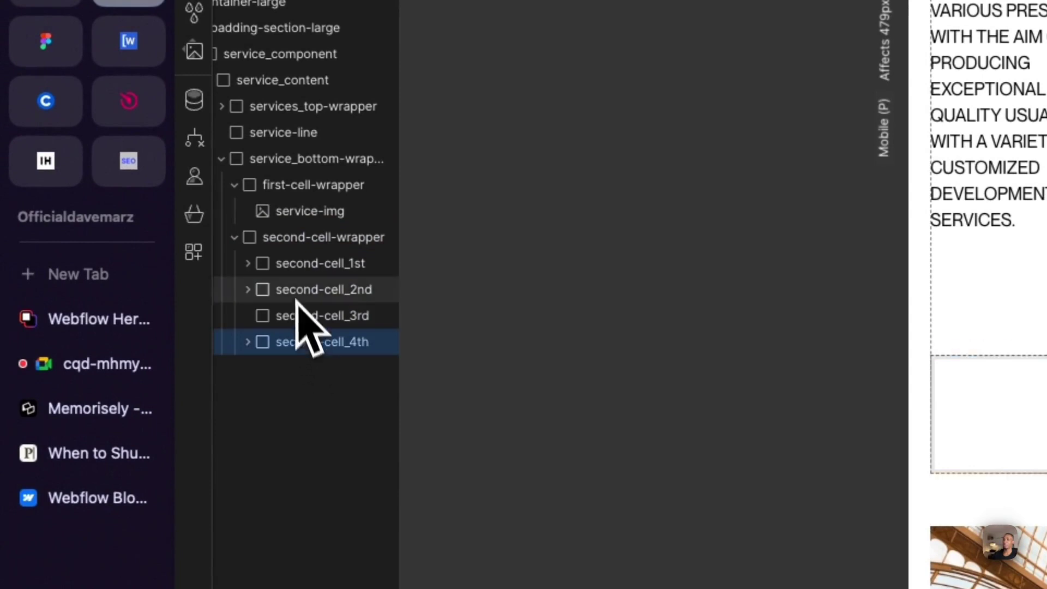
left_click(279, 240)
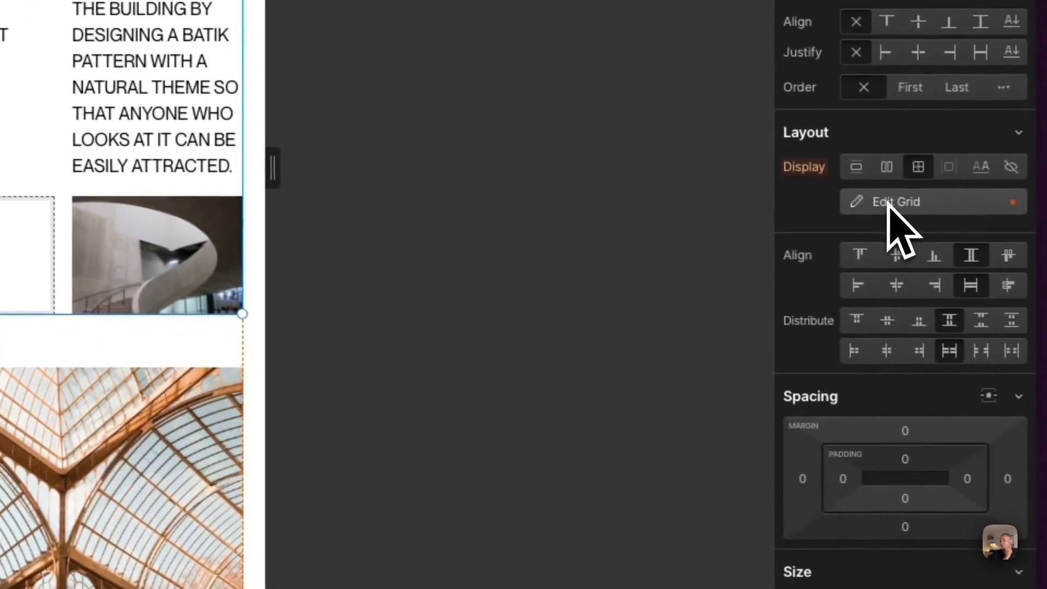
- Reduce the second-cell-wrapper grid to a single 1fr column at the mobile portrait breakpoint
left_click(887, 205)
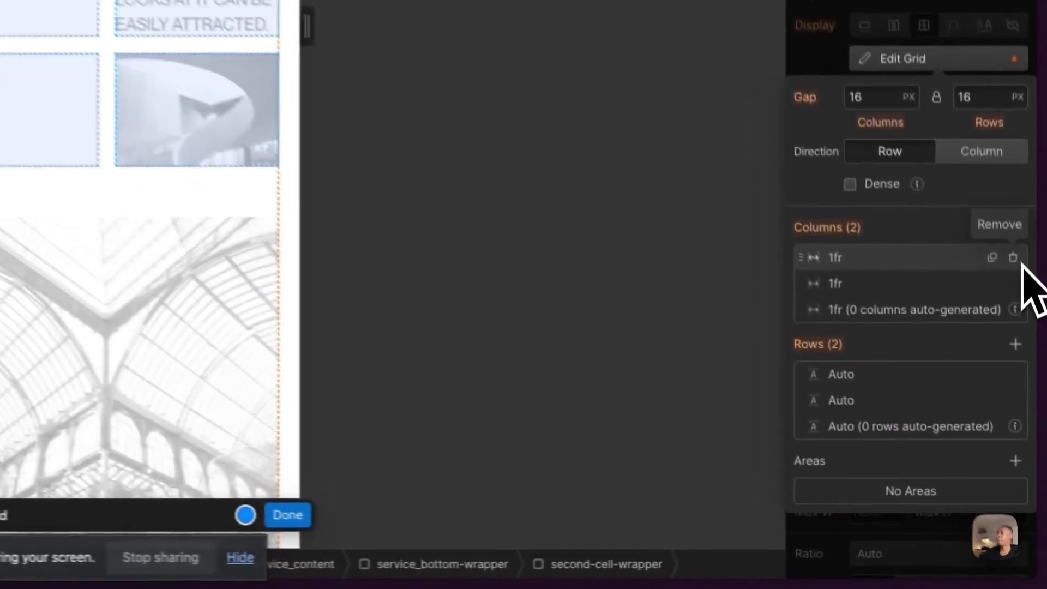
left_click(1028, 415)
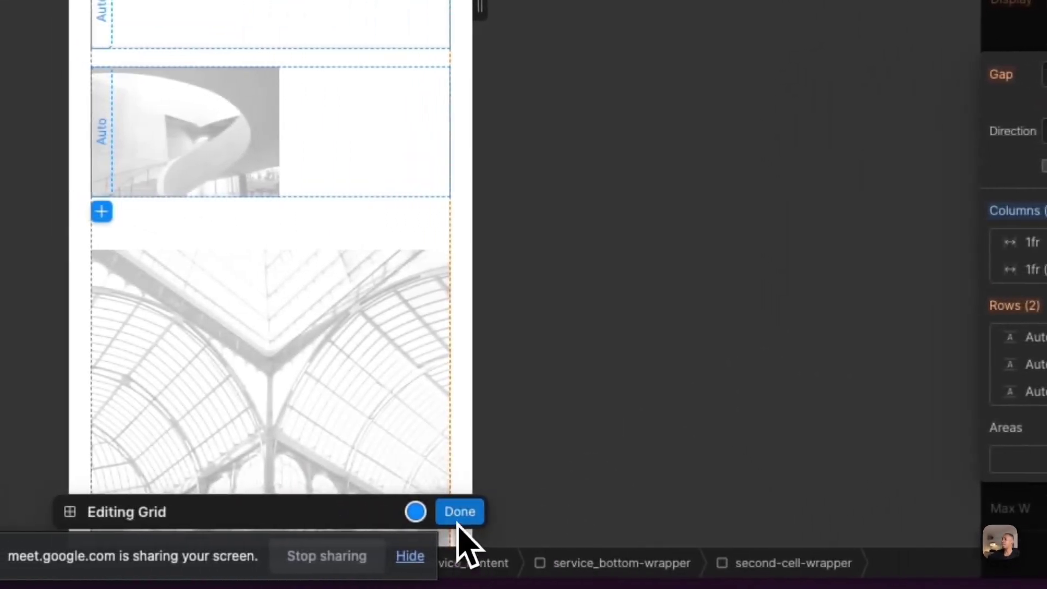
left_click(269, 511)
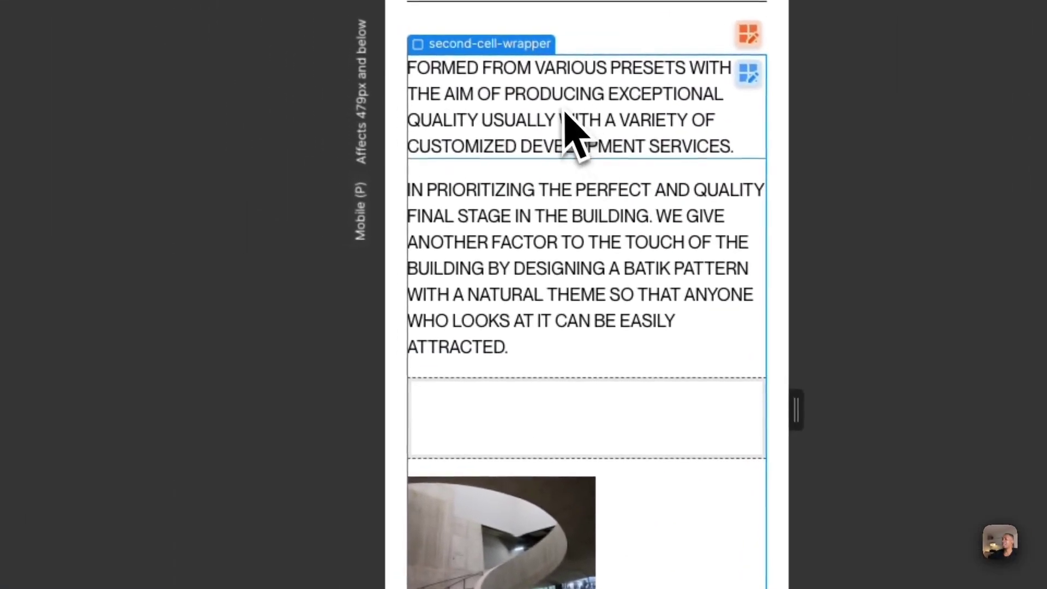
- Check the stacking order of the two paragraphs, the empty second-cell_3rd and the small image on the mobile portrait canvas
left_click(561, 117)
left_click(544, 214)
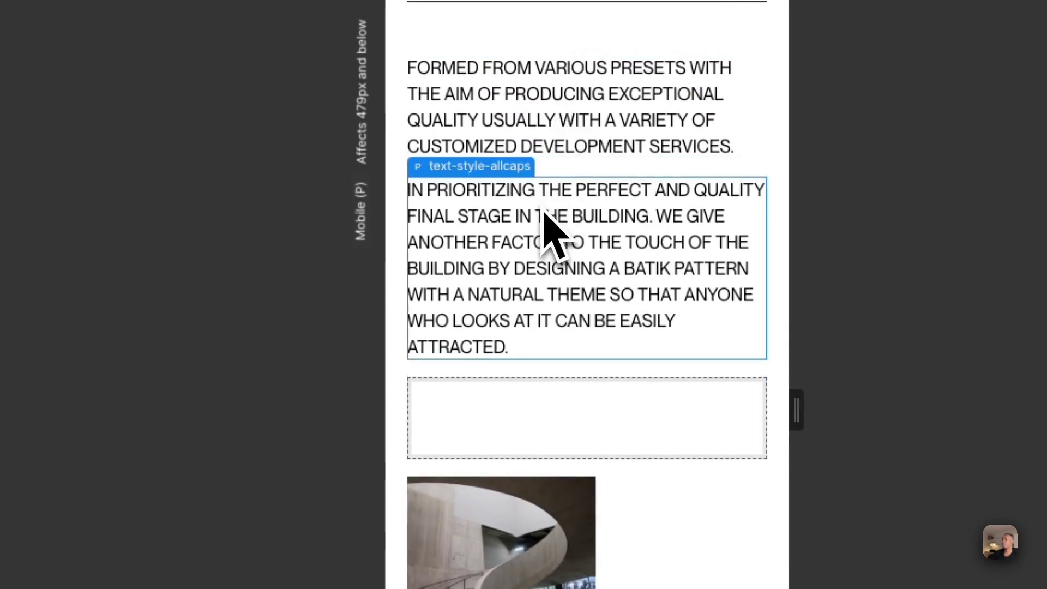
left_click(510, 414)
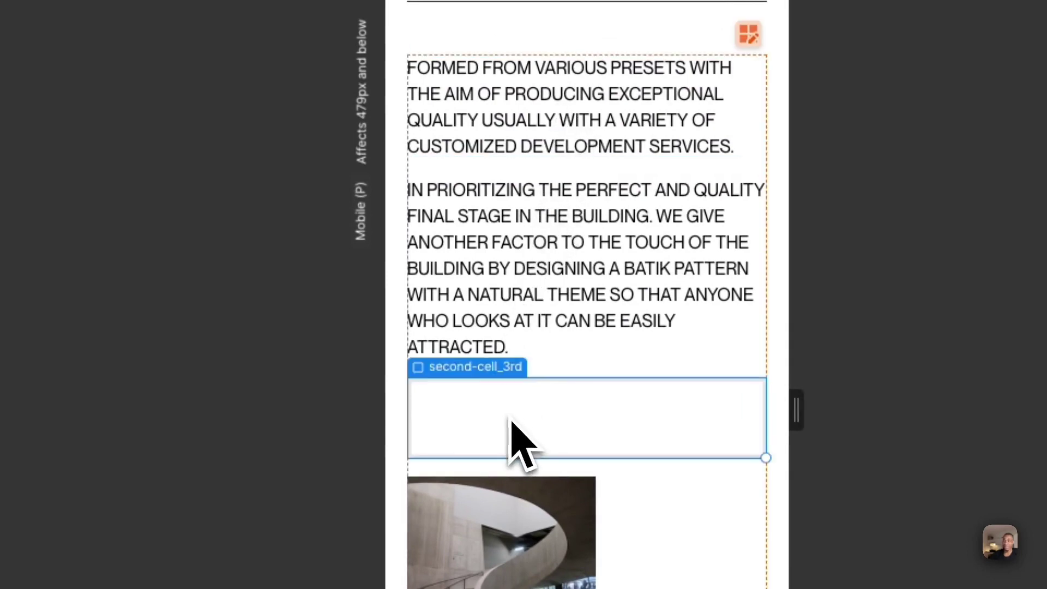
left_click(468, 549)
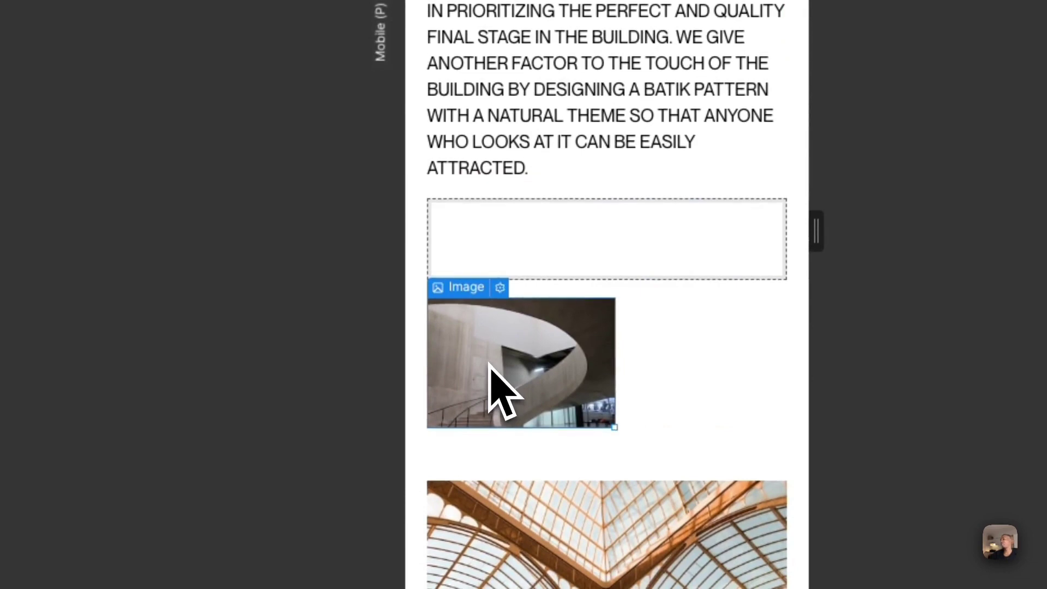
left_click(562, 235)
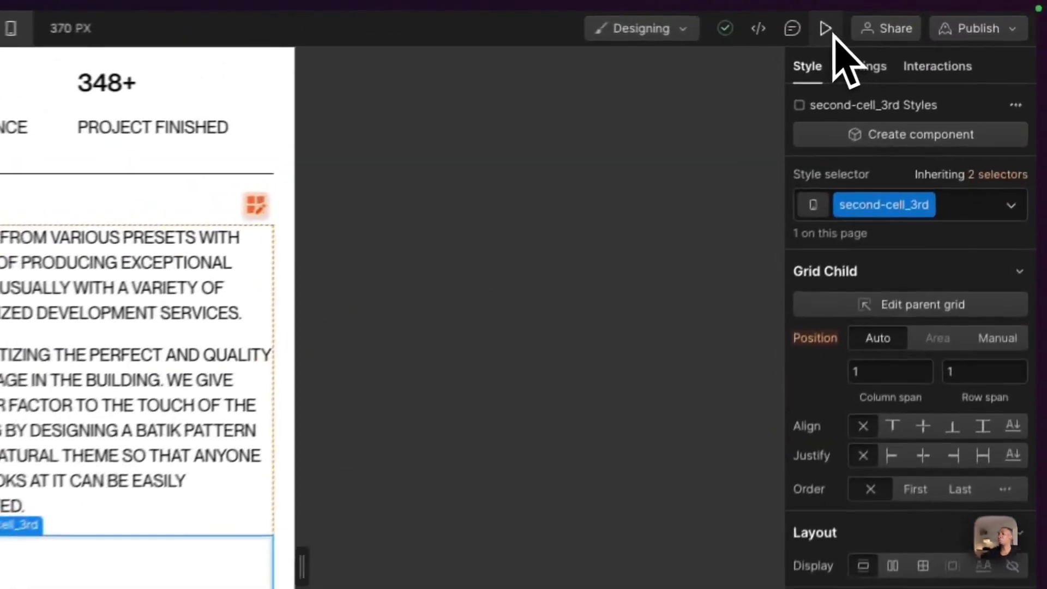
- Preview the mobile portrait layout and examine the spacing between the stacked paragraphs and the images
left_click(825, 28)
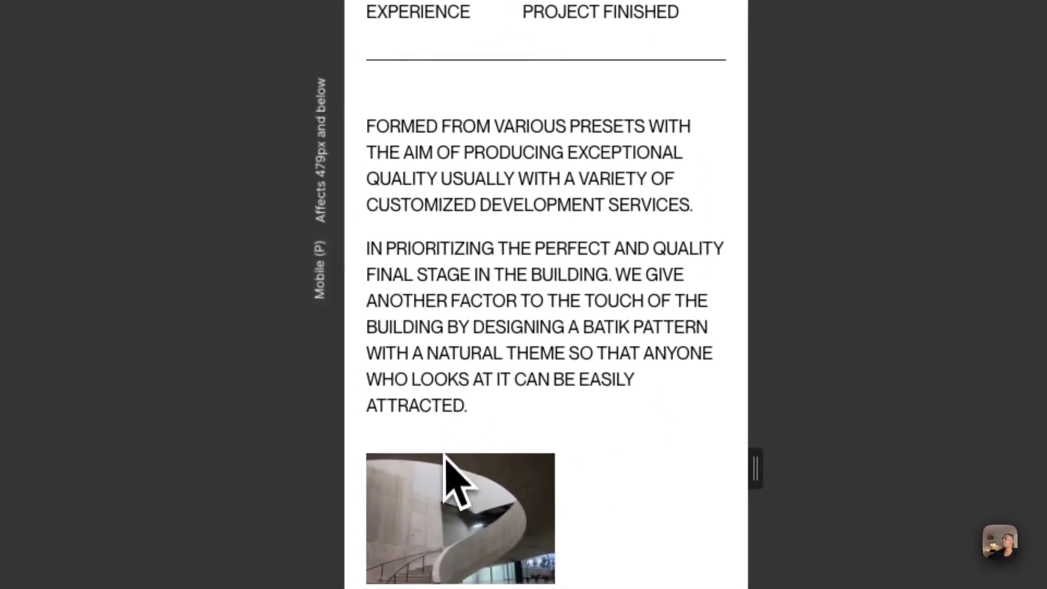
left_click_drag(392, 119, 406, 444)
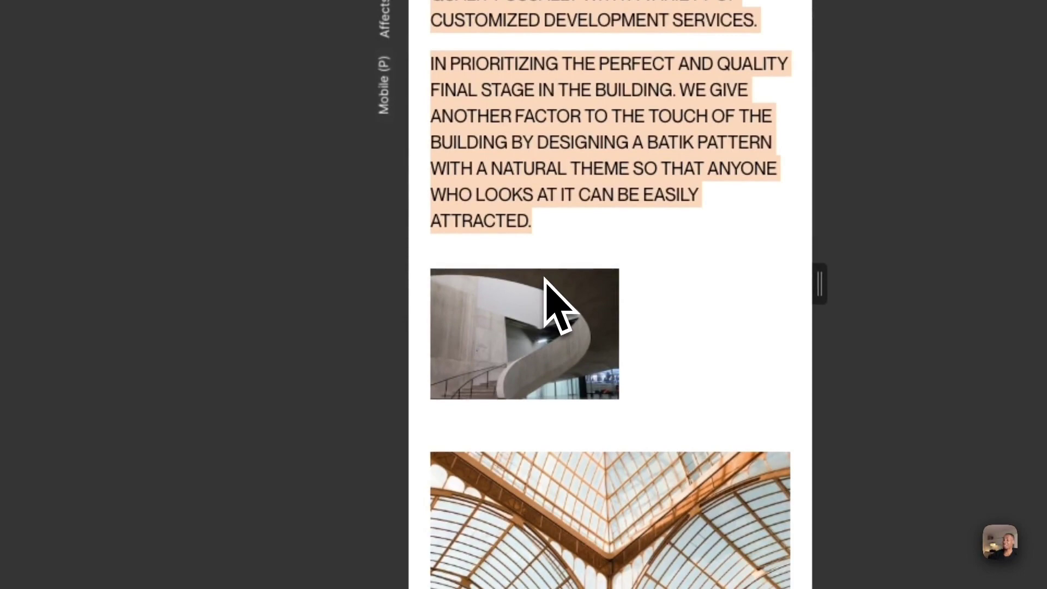
left_click(569, 269)
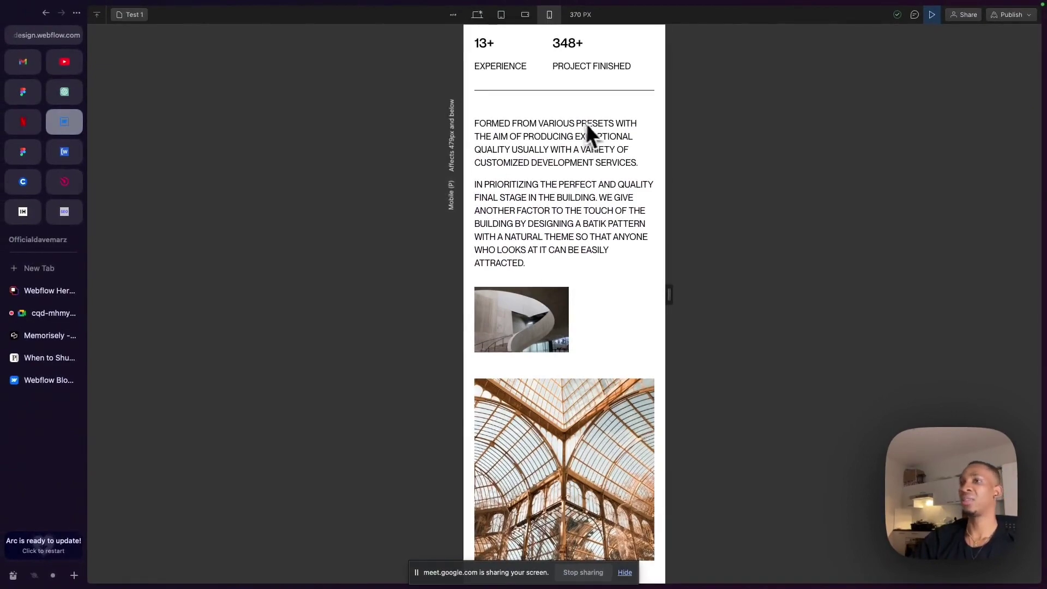
- Switch to the Google Meet call, view the participant list, and close it again
left_click(59, 313)
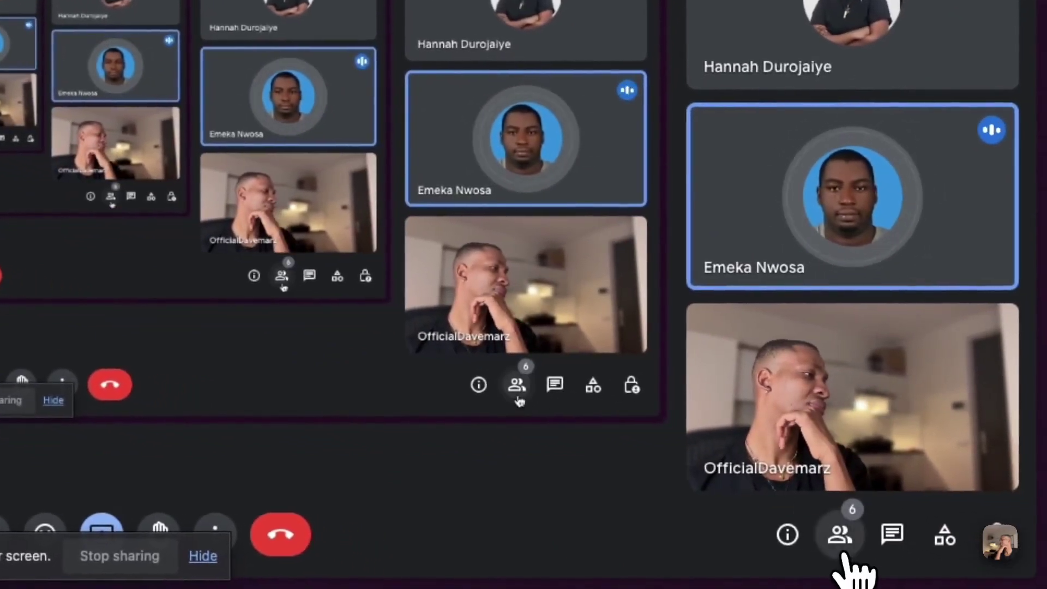
left_click(842, 540)
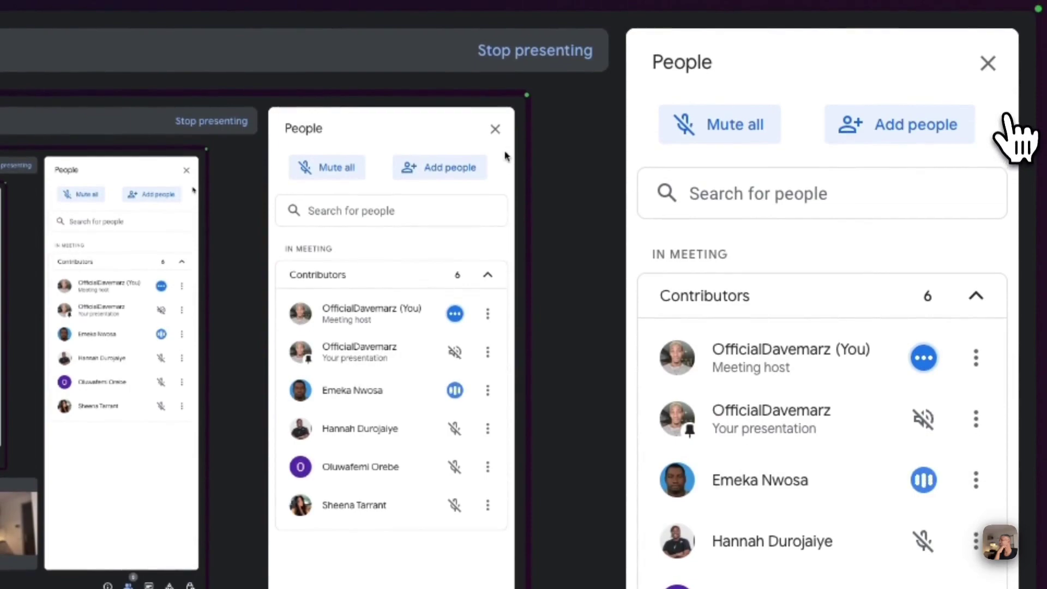
left_click(990, 65)
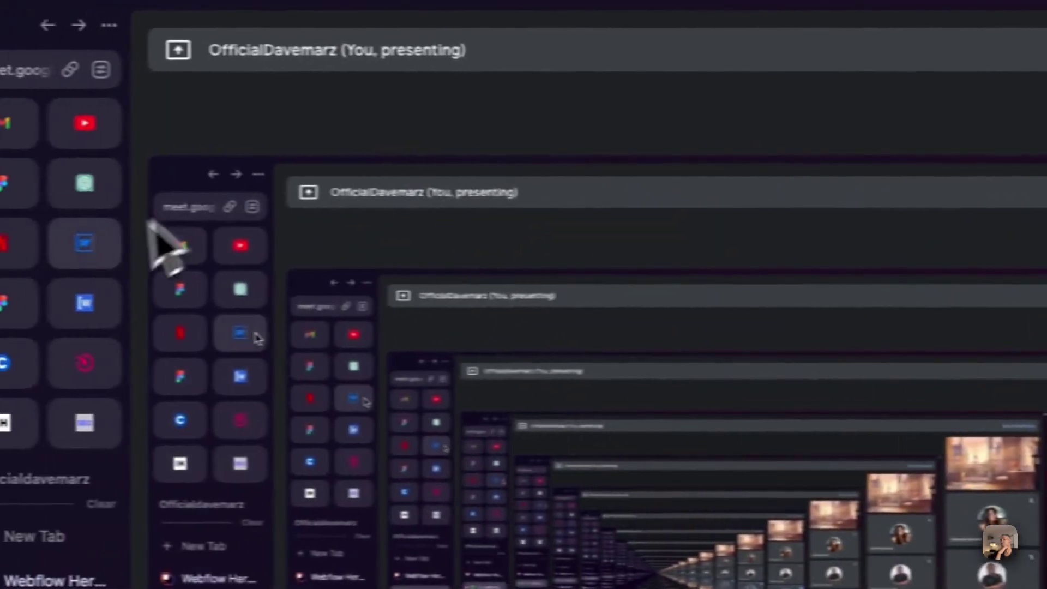
- Return to the Webflow Designer, dismiss the floating call window, switch to the mobile landscape breakpoint and leave preview mode
left_click(85, 243)
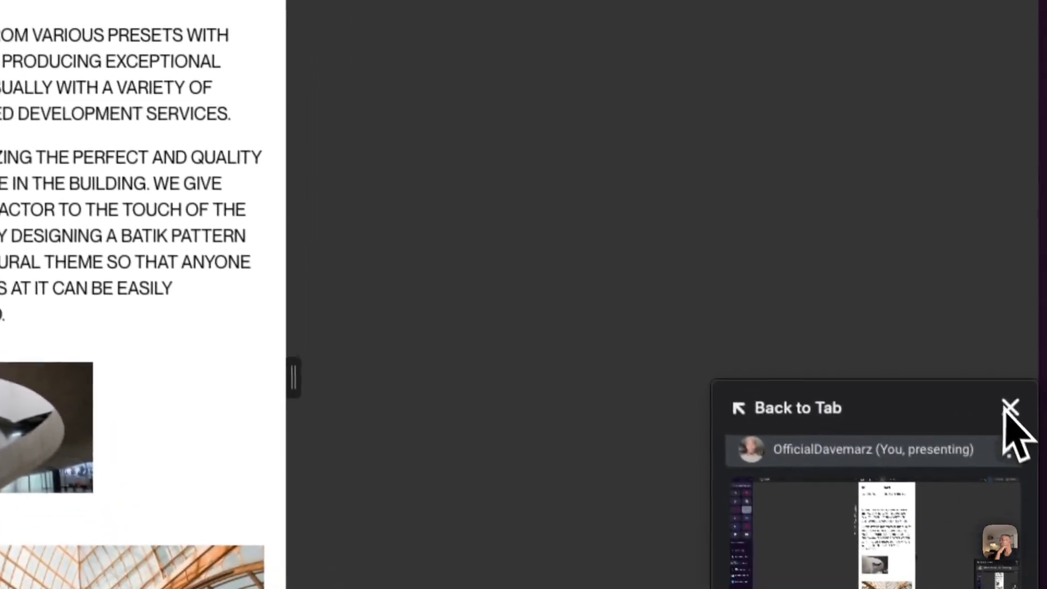
left_click(1005, 403)
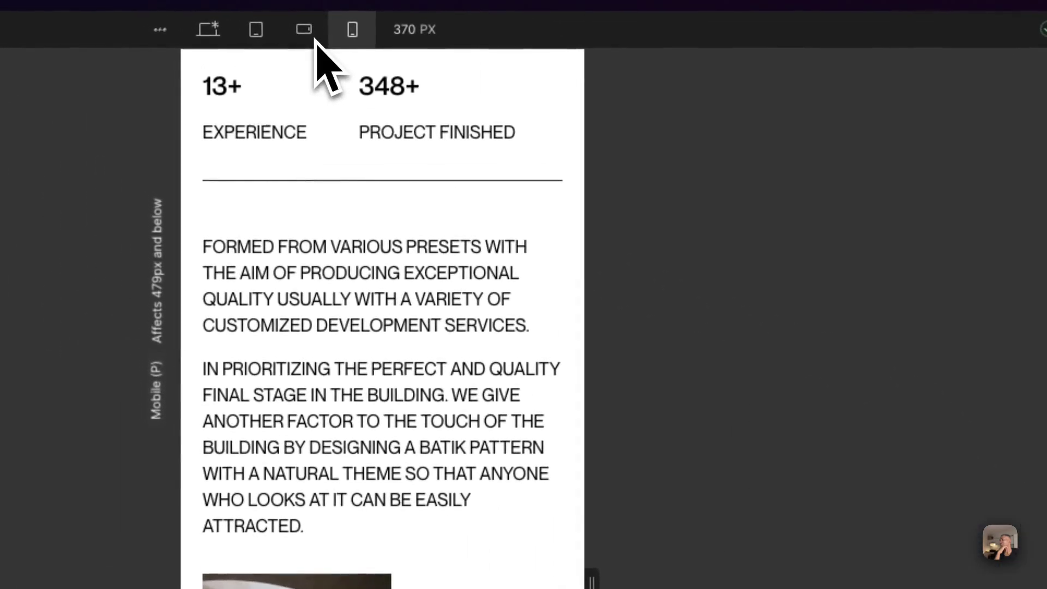
left_click(303, 30)
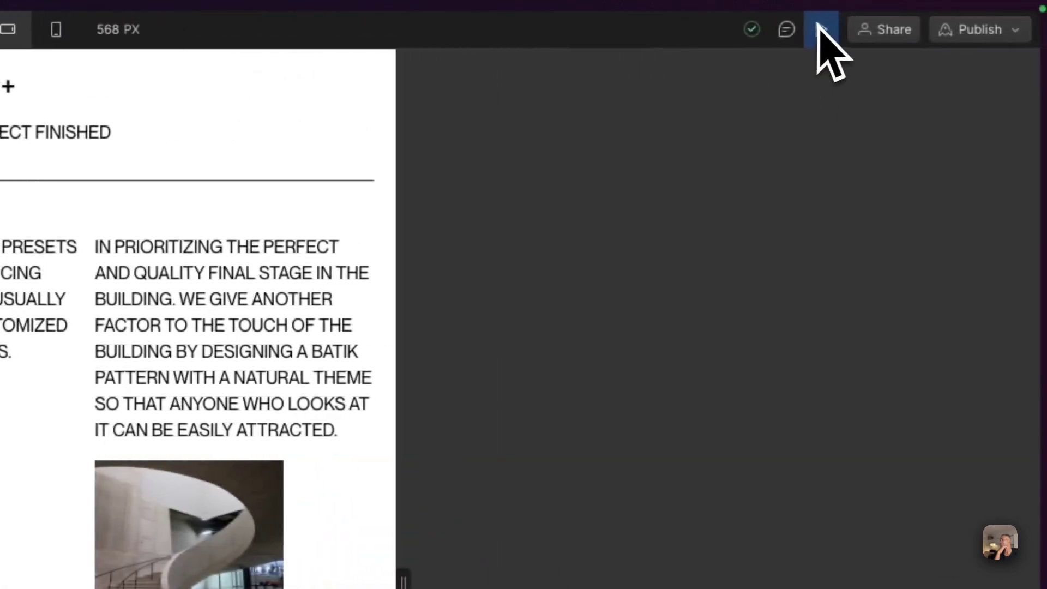
left_click(820, 28)
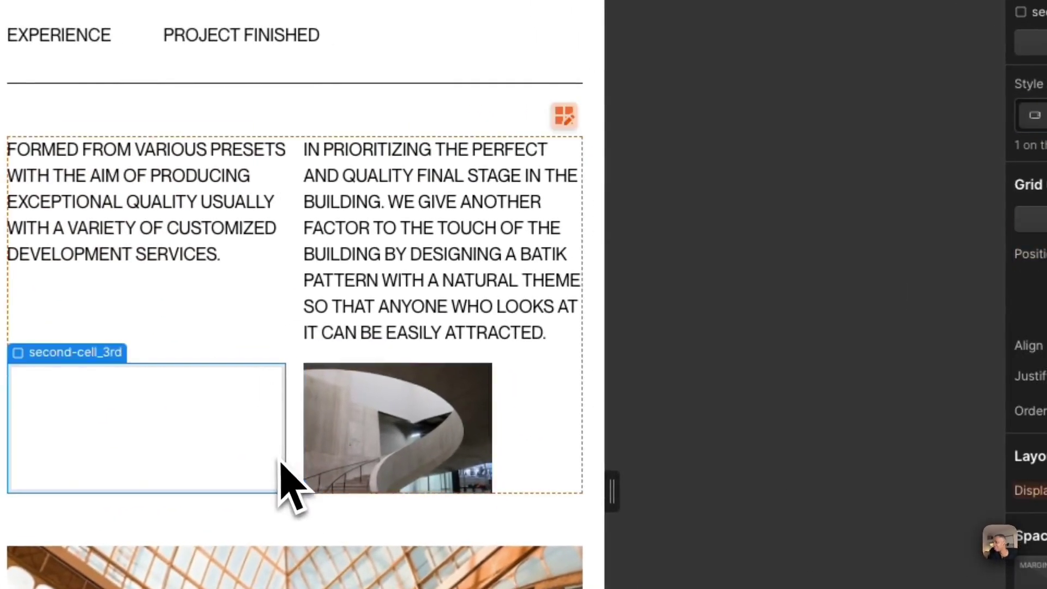
- Try to stretch the empty second-cell_3rd across both columns of the mobile landscape grid, and undo it
left_click_drag(283, 491, 603, 525)
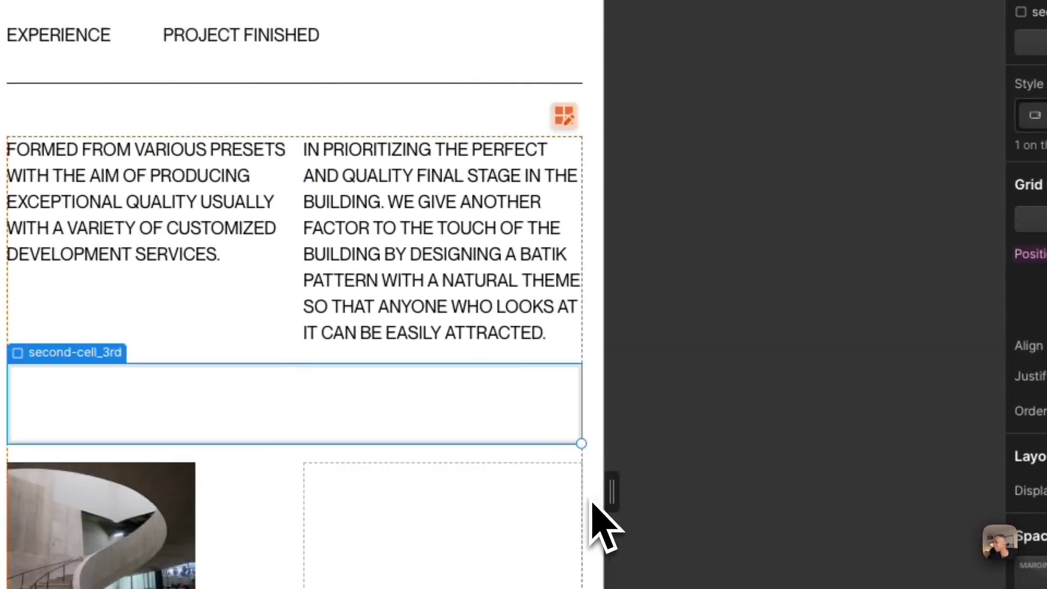
key("ctrl+z")
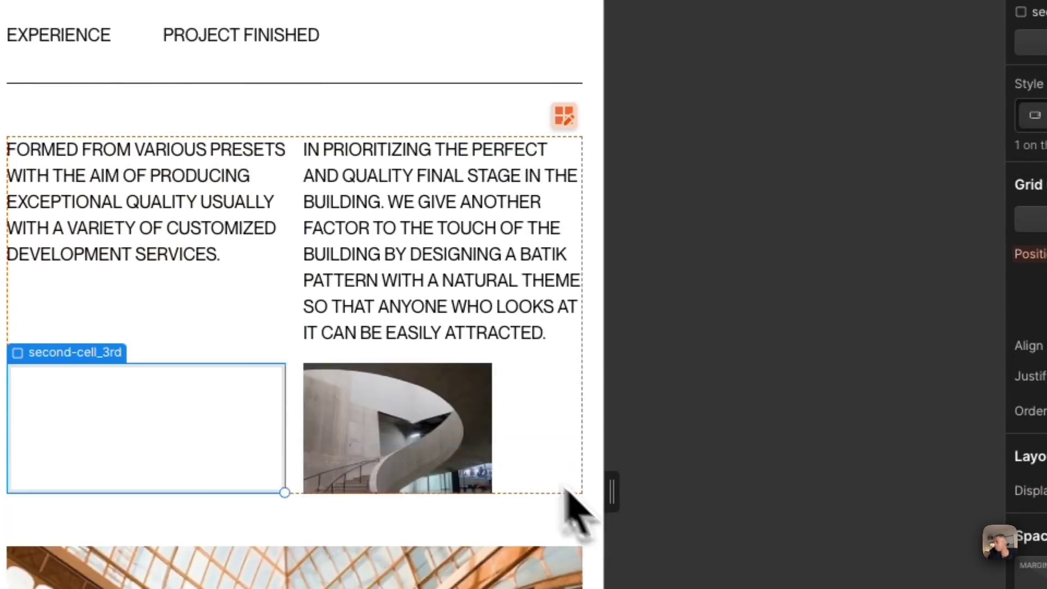
left_click(570, 122)
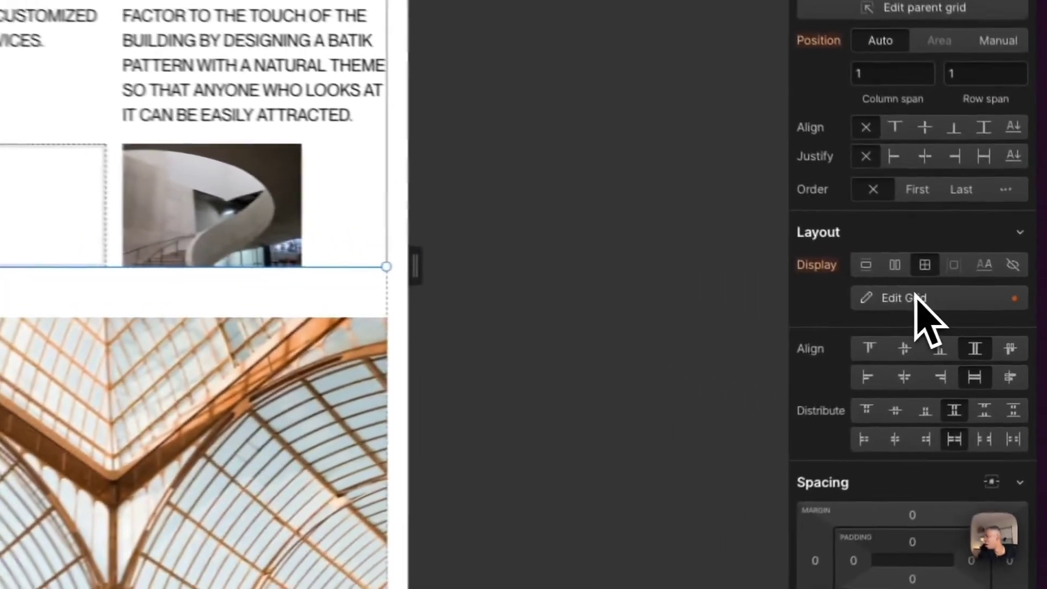
left_click(958, 310)
key("BackSpace")
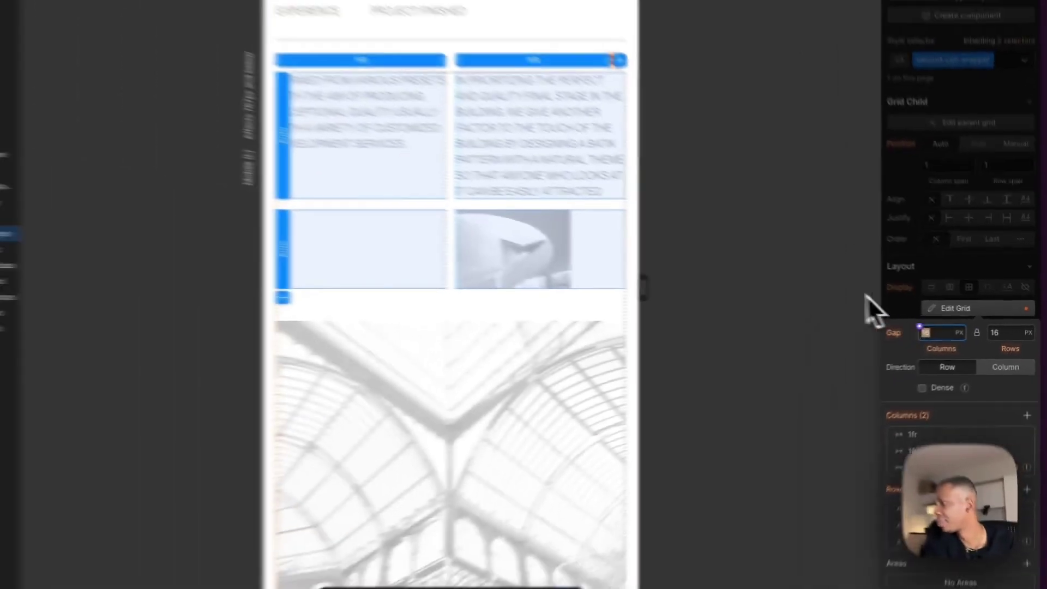
key("ctrl+z")
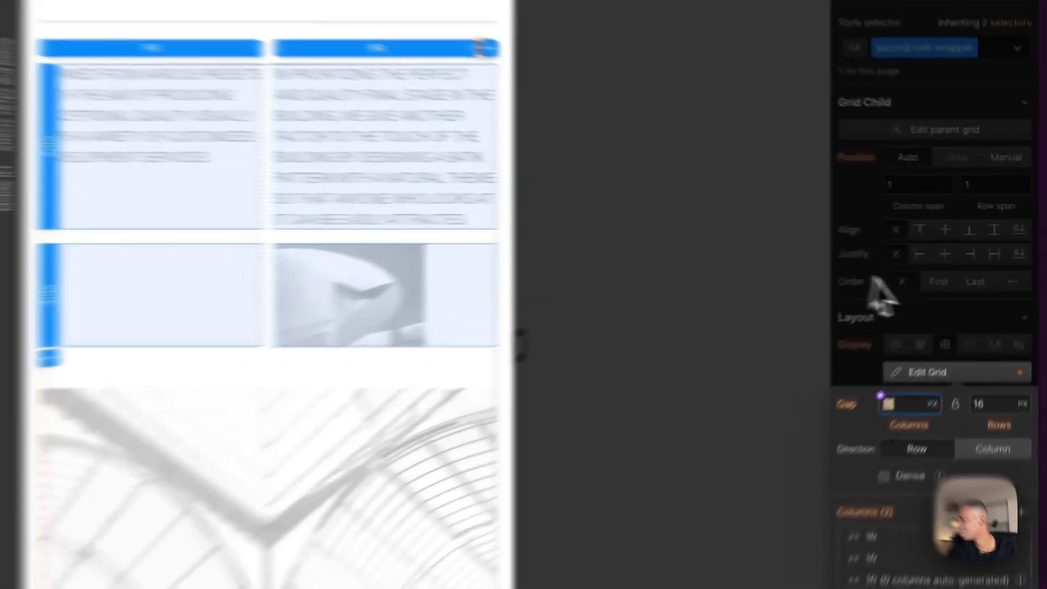
key("Escape")
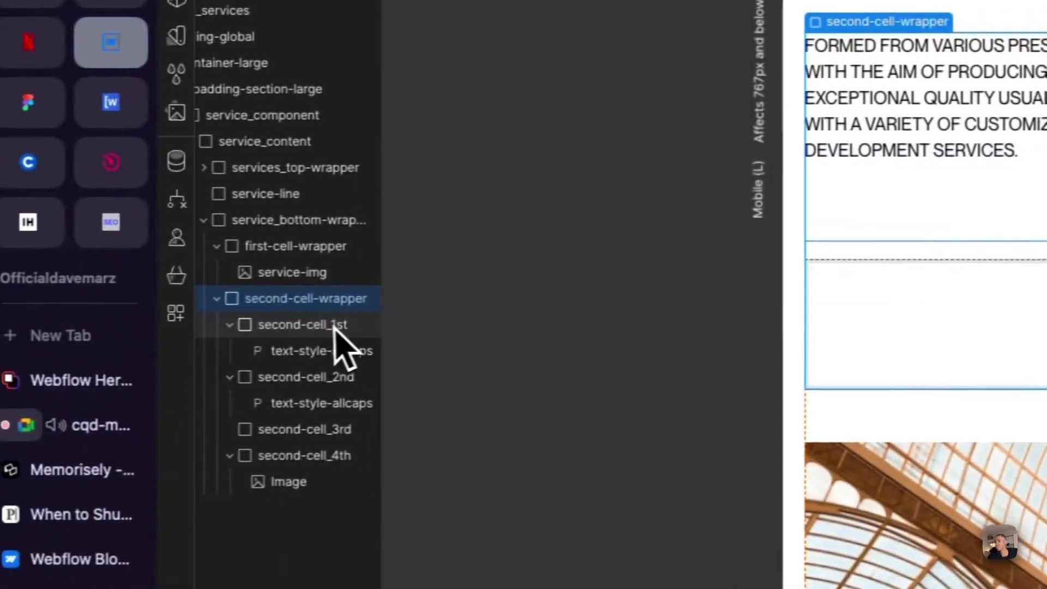
- Collapse second-cell_1st and second-cell_2nd in the element tree and select service_bottom-wrapper
left_click(339, 325)
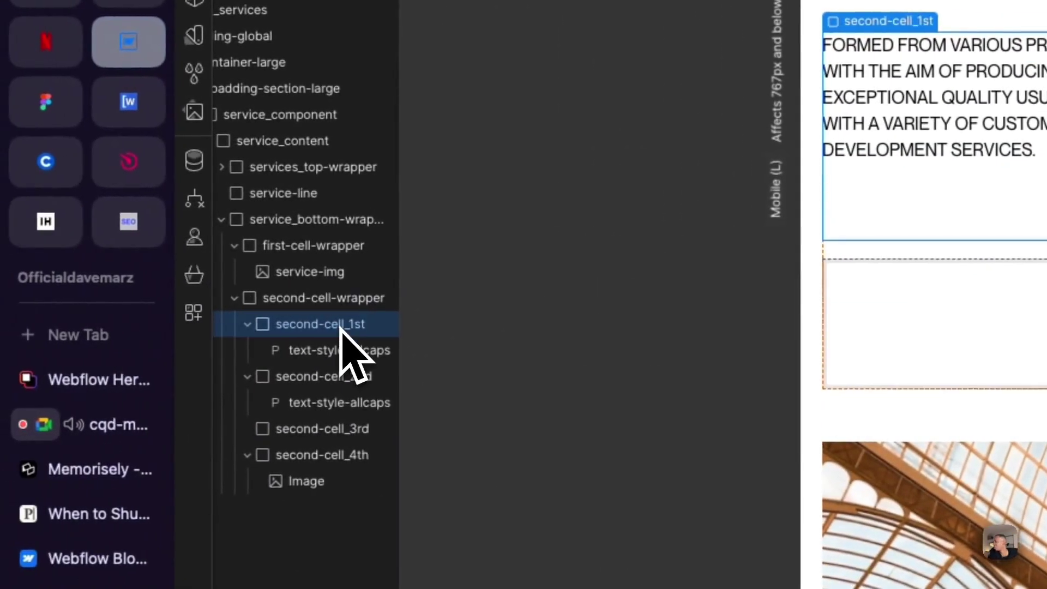
left_click(248, 324)
left_click(289, 352)
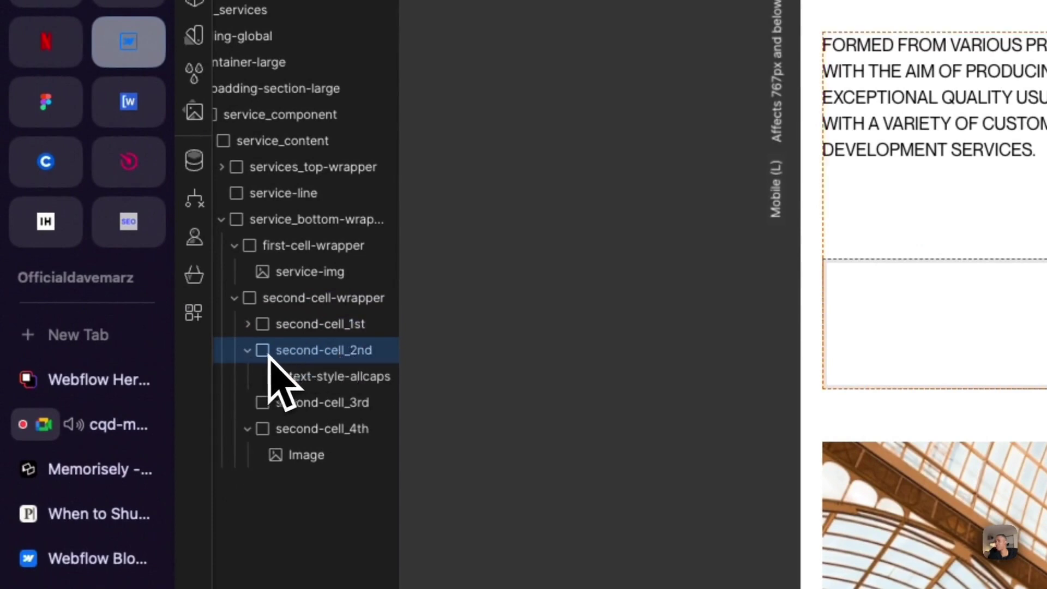
left_click(309, 270)
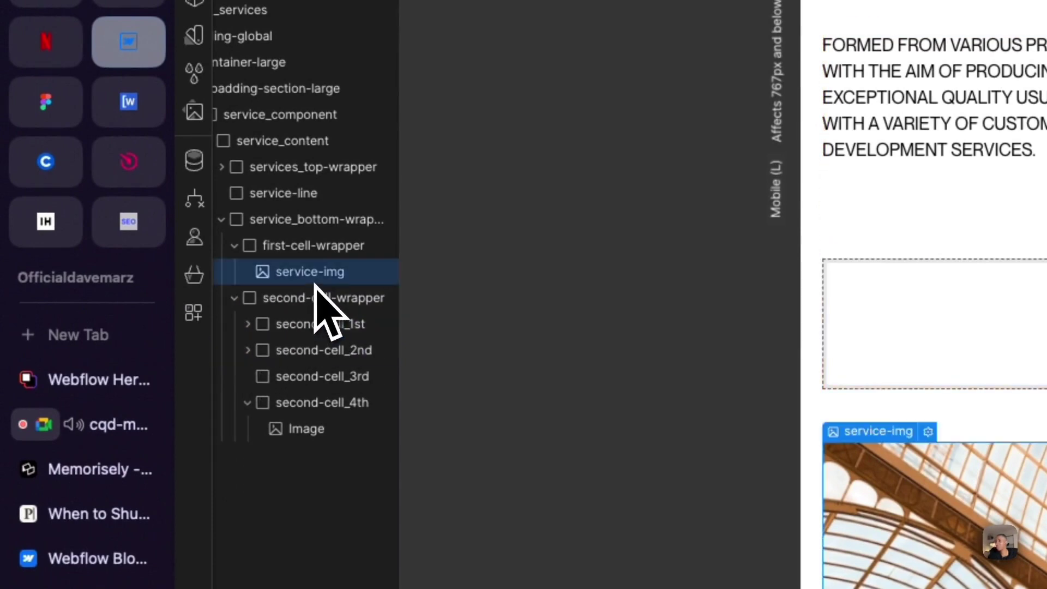
left_click(308, 228)
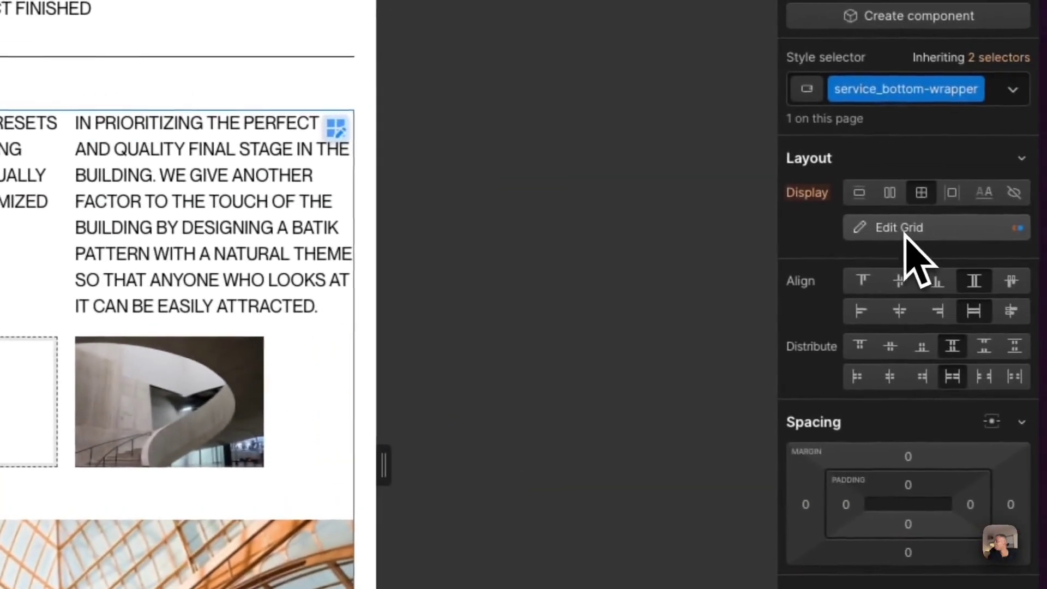
- Try adding a second 1fr column to the service_bottom-wrapper grid at the mobile landscape breakpoint, and undo it
left_click(907, 233)
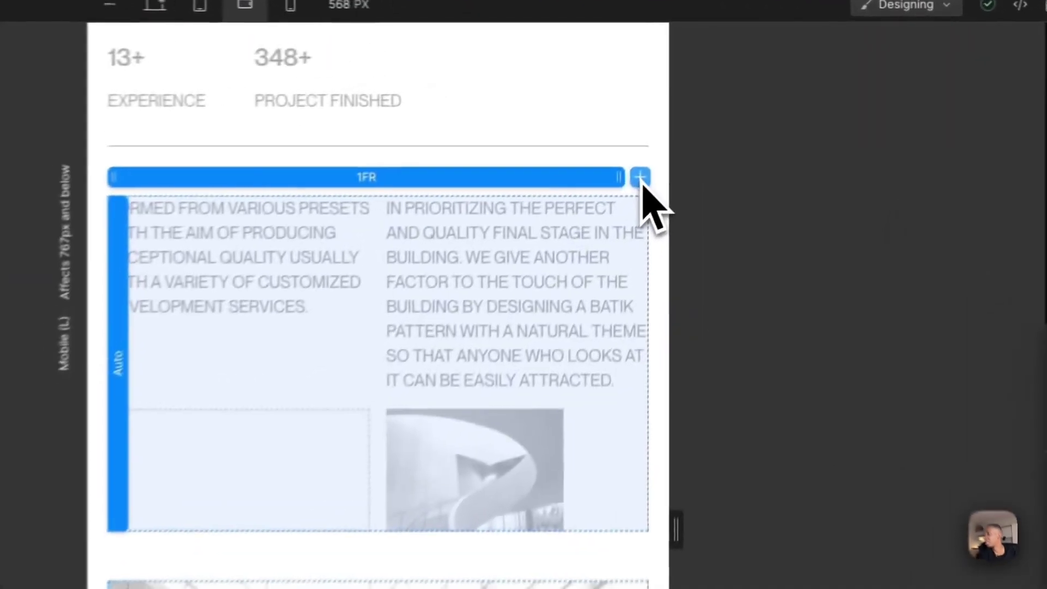
left_click(640, 177)
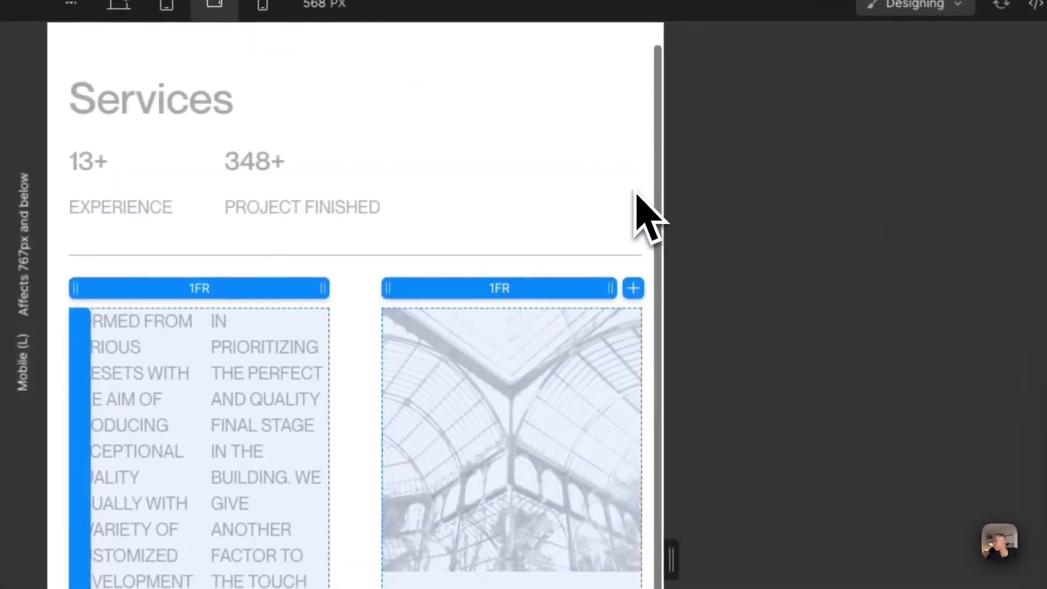
key("ctrl+z")
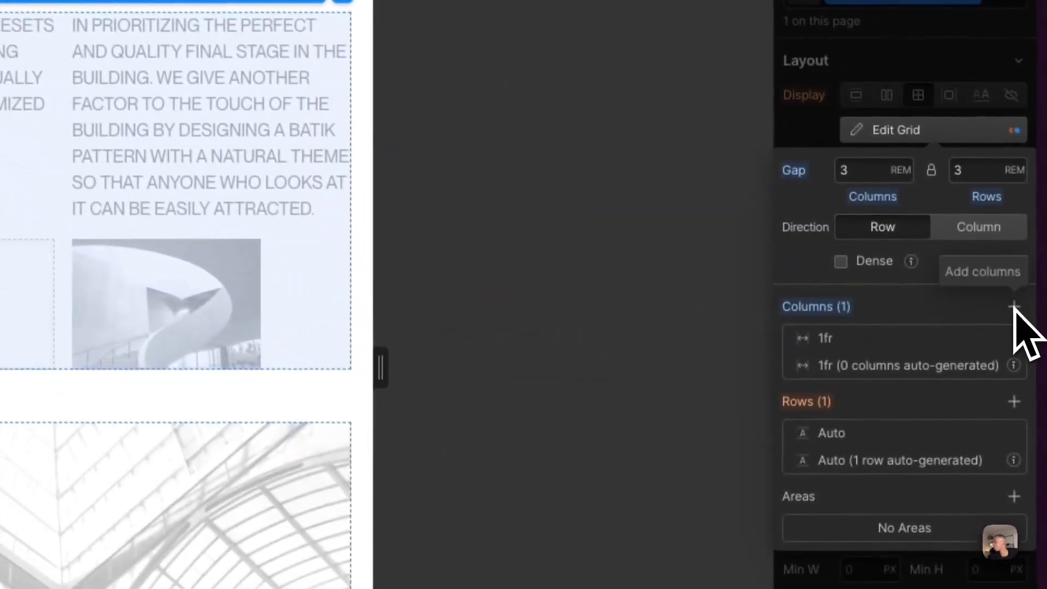
left_click(1014, 307)
key("ctrl+z")
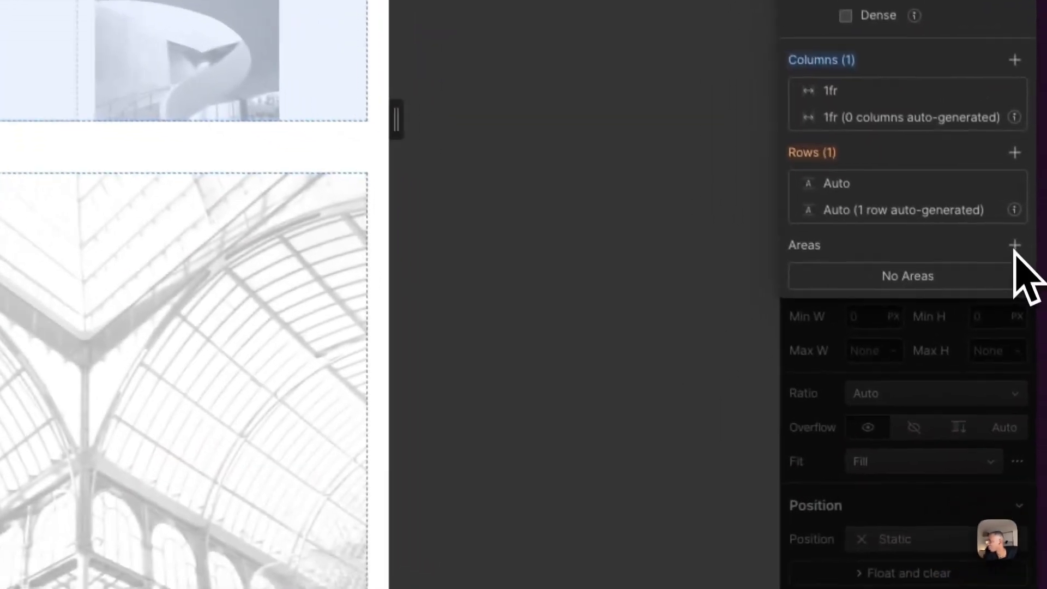
- Try adding a named area to the single-column service_bottom-wrapper grid, inspect its settings, delete it and reset the grid's areas
left_click(1029, 358)
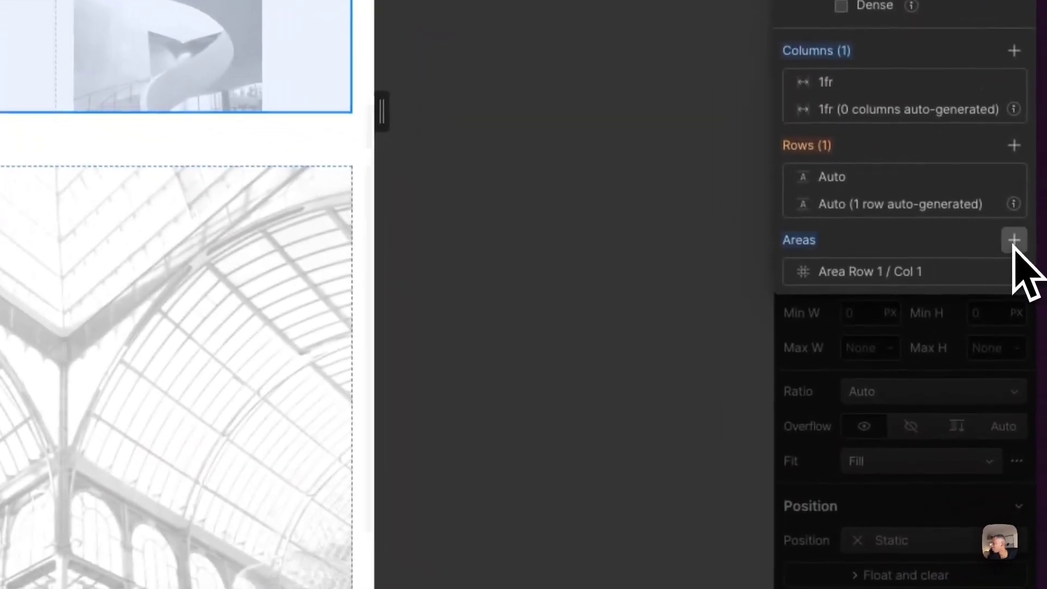
left_click(897, 275)
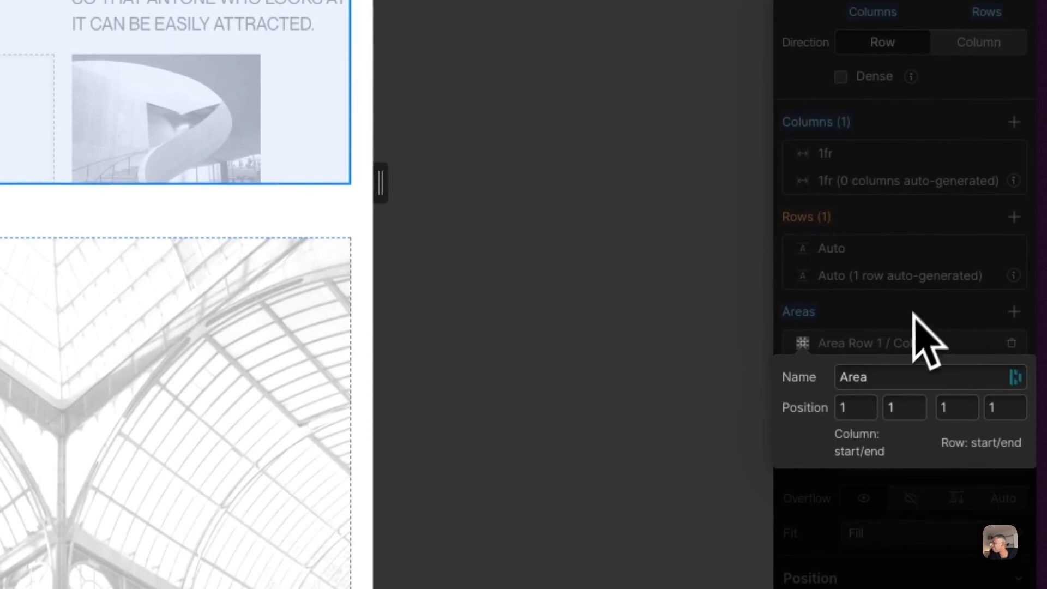
left_click(905, 349)
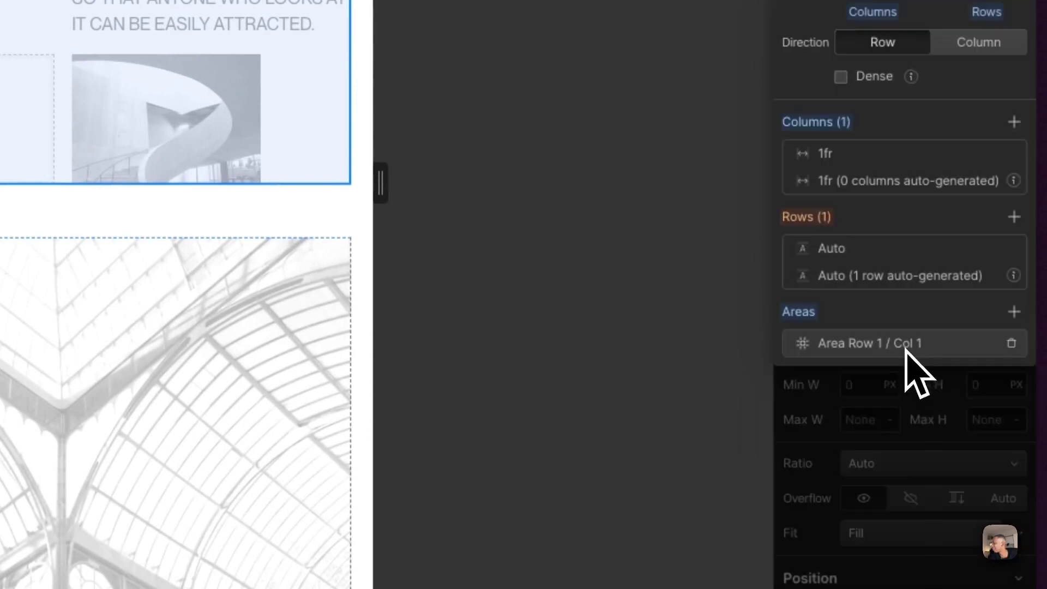
left_click(1012, 343)
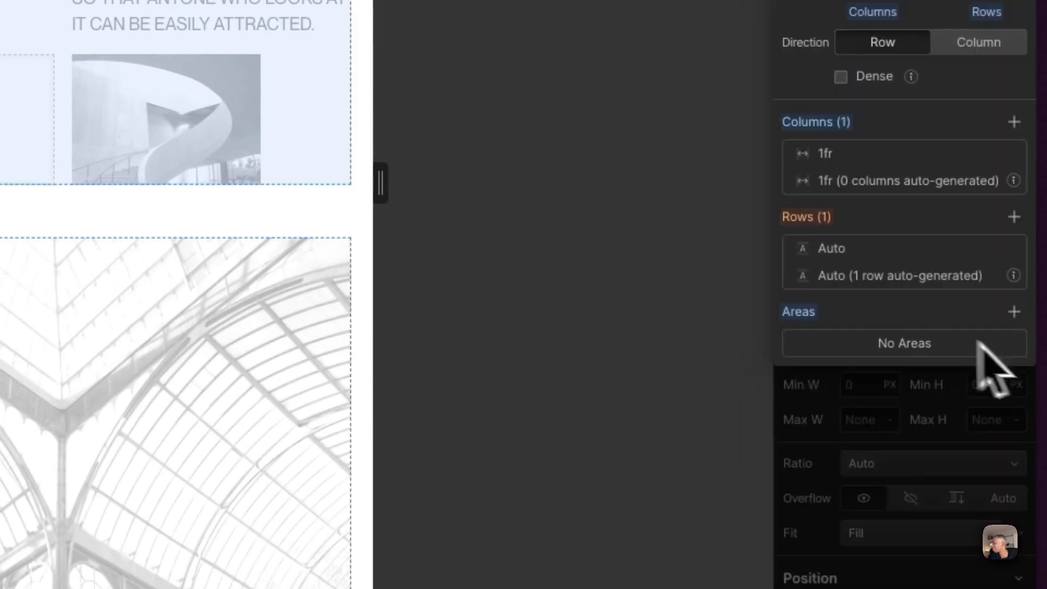
right_click(806, 309)
left_click(828, 345)
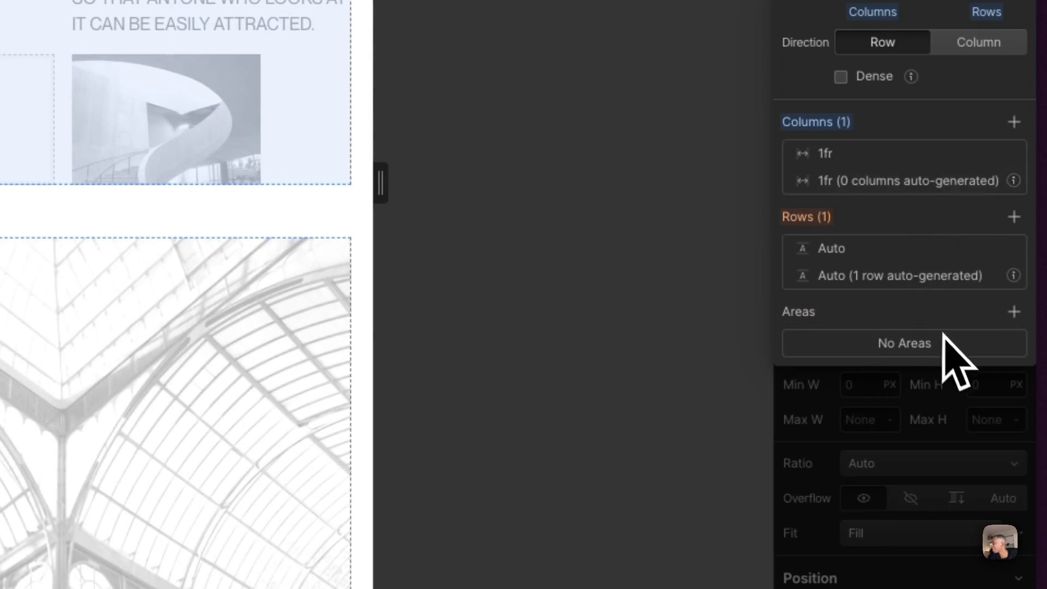
- Try a second 1fr column with a grid area on service_bottom-wrapper, reset the areas, remove the extra column and finish grid editing
left_click(1012, 154)
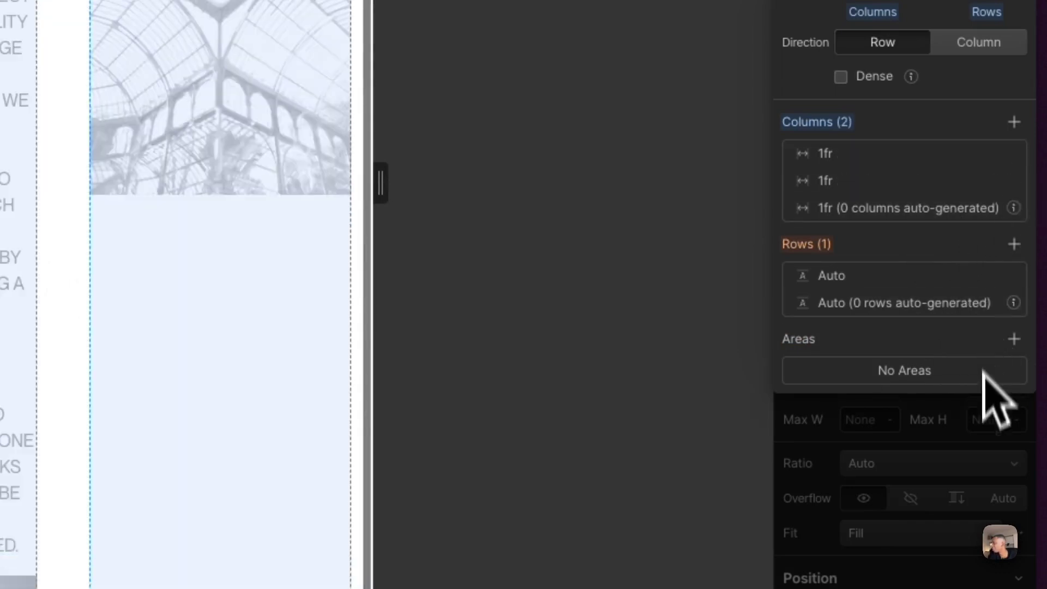
left_click(1013, 339)
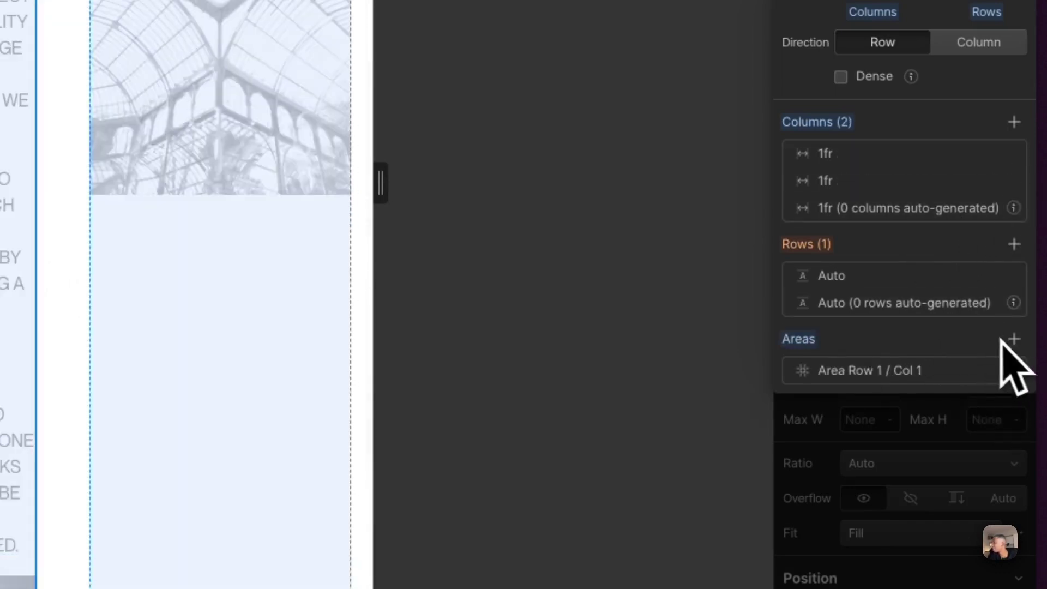
left_click(1023, 374)
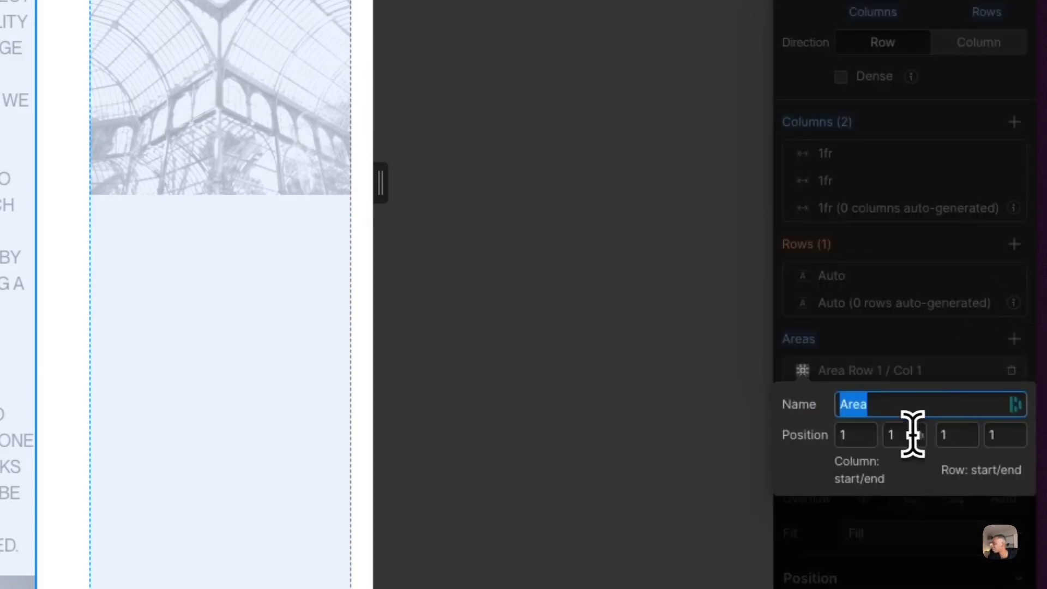
left_click(930, 371)
left_click(799, 342)
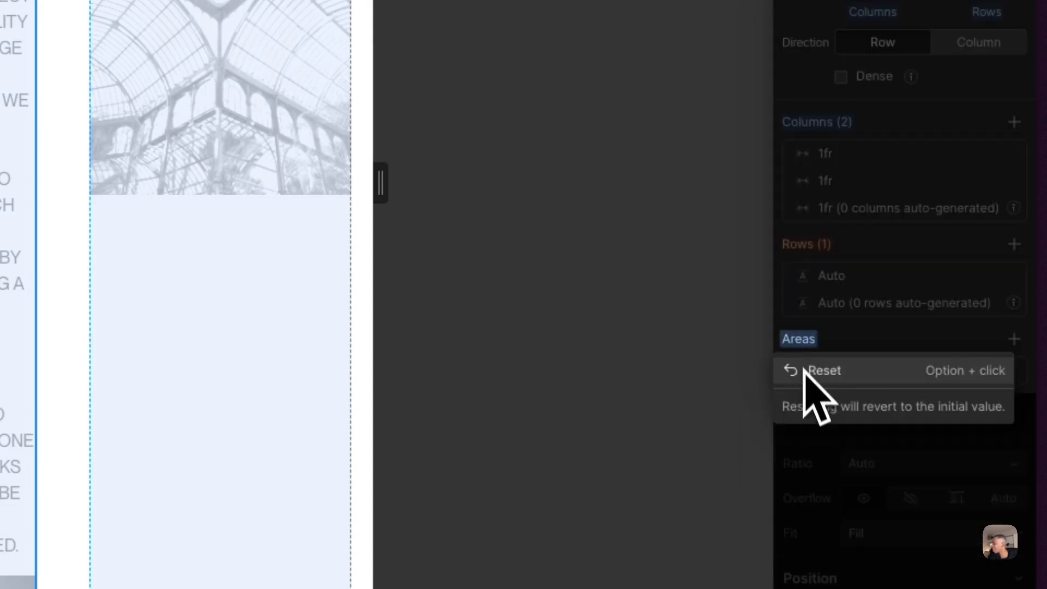
left_click(813, 376)
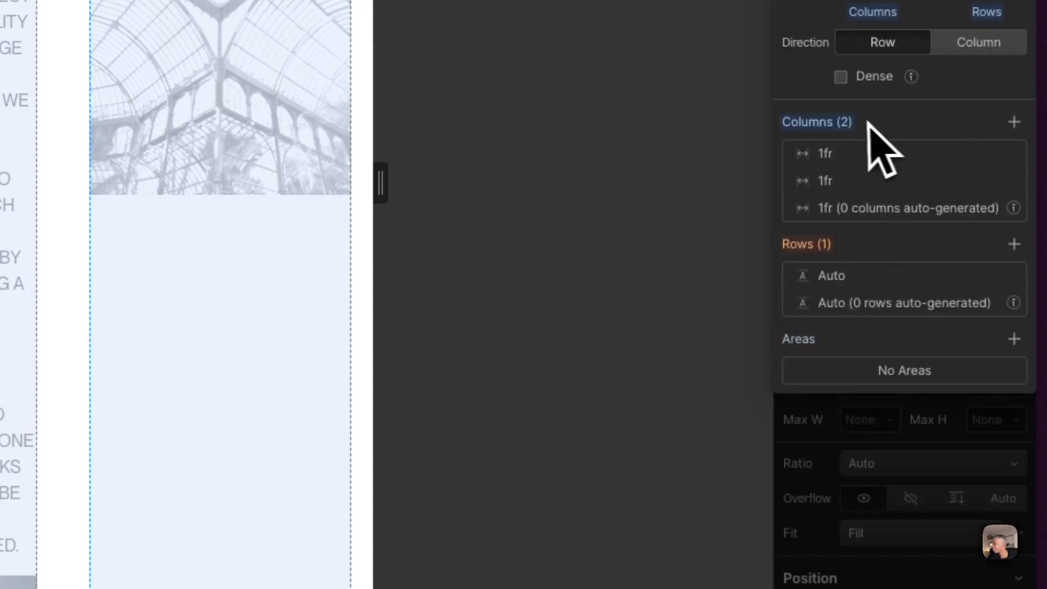
left_click(1012, 154)
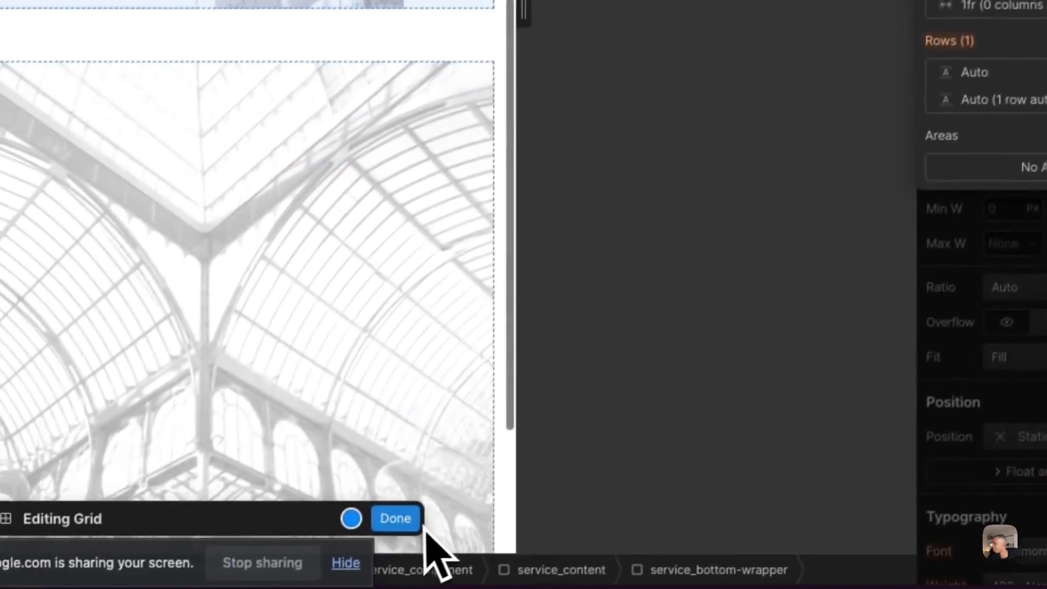
left_click(406, 517)
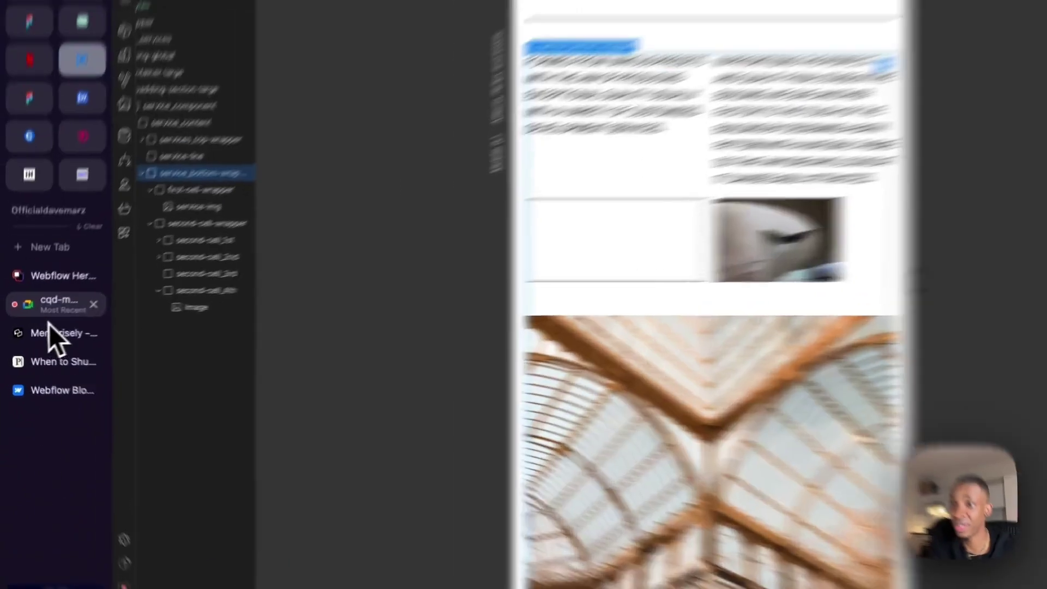
- Switch to the Google Meet call, toggle the camera, and return to the Webflow Designer
left_click(49, 313)
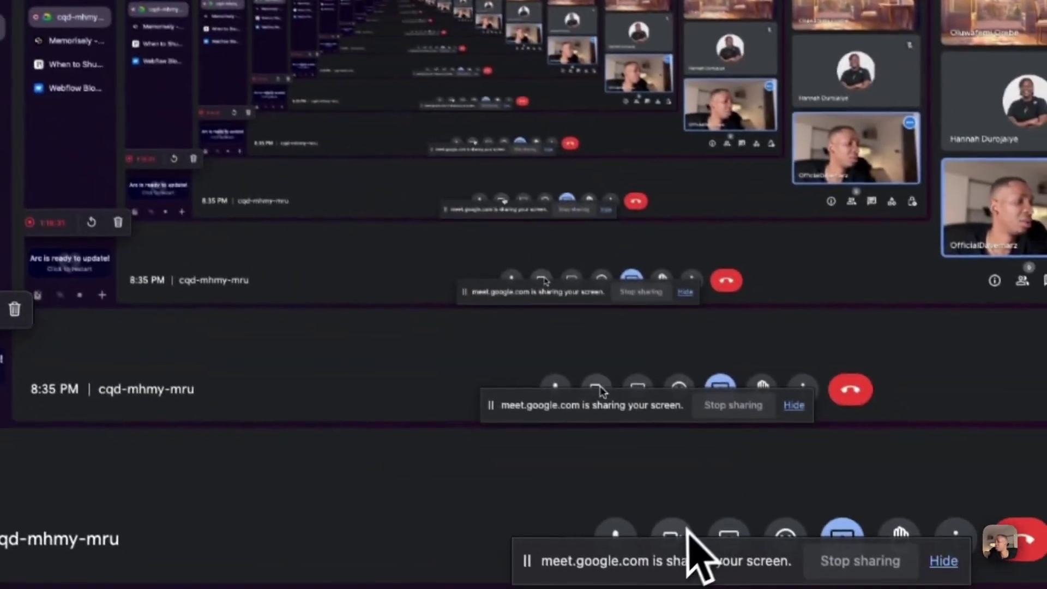
left_click(675, 537)
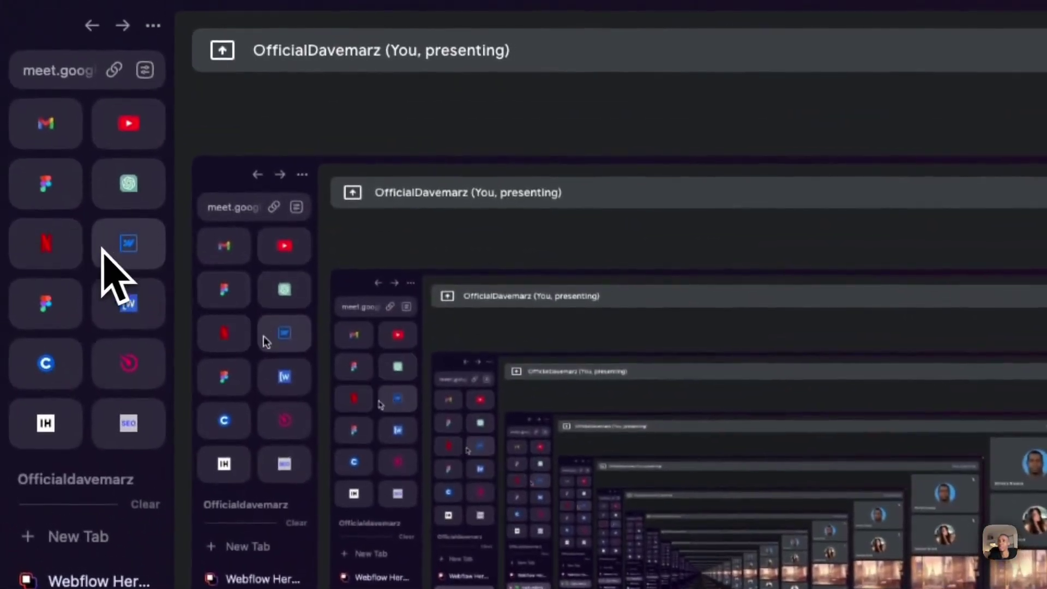
left_click(126, 250)
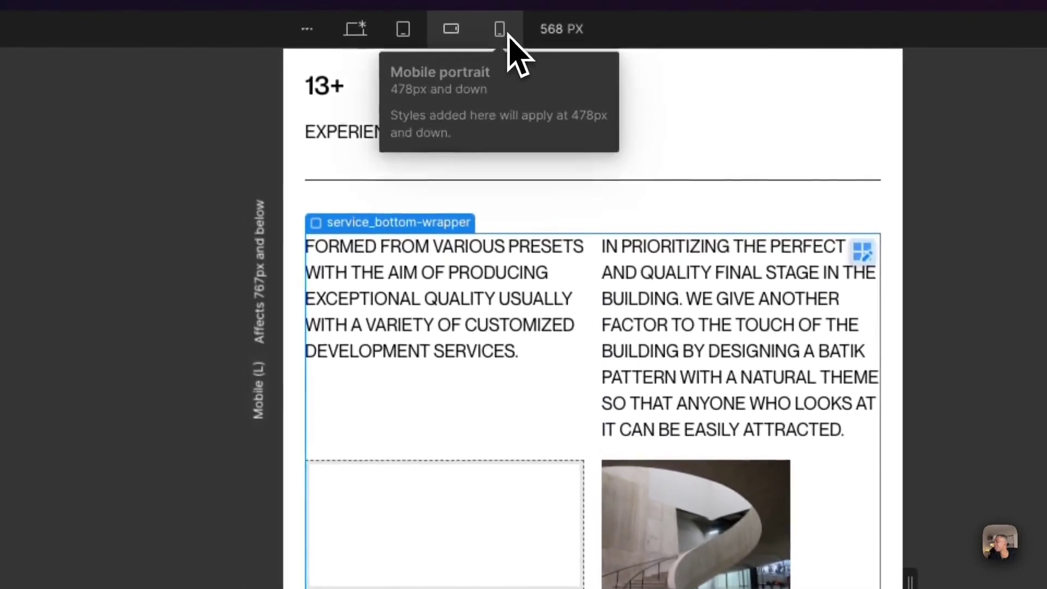
- Switch to the mobile portrait breakpoint, select the staircase image in the Services section, and preview the page
left_click(508, 35)
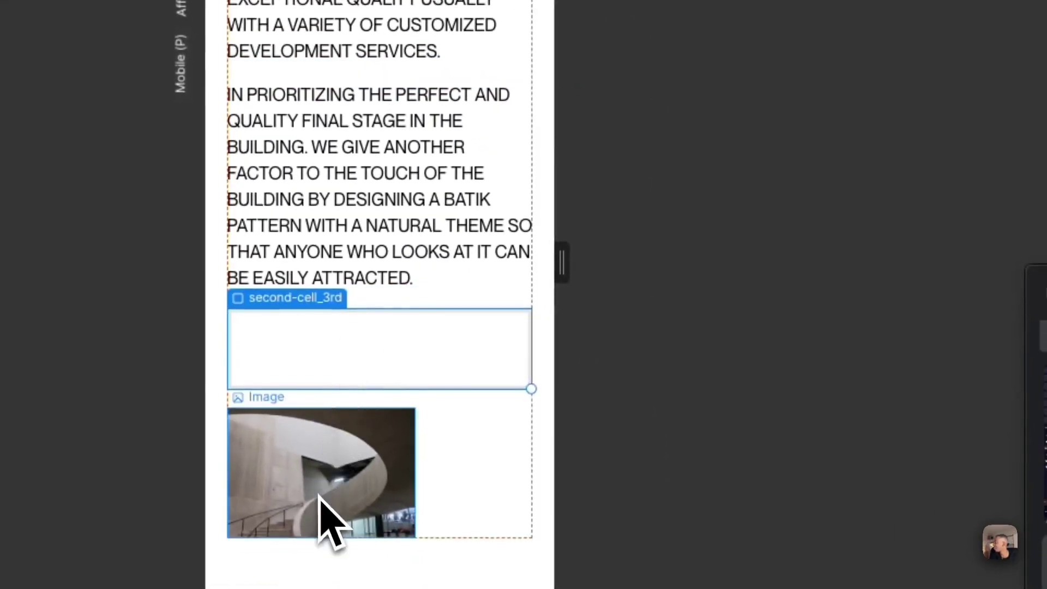
left_click(326, 519)
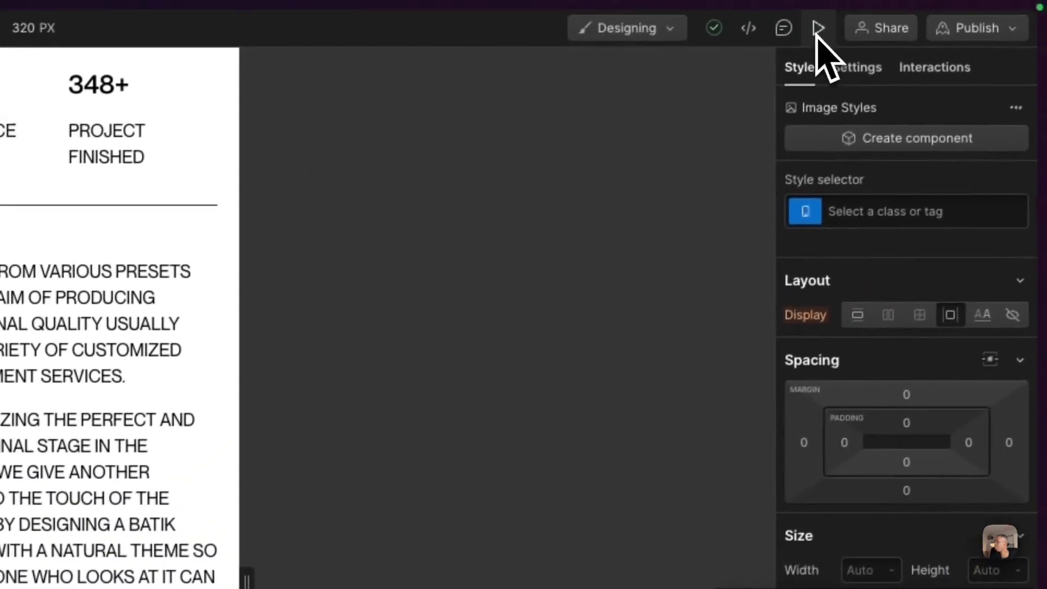
left_click(816, 30)
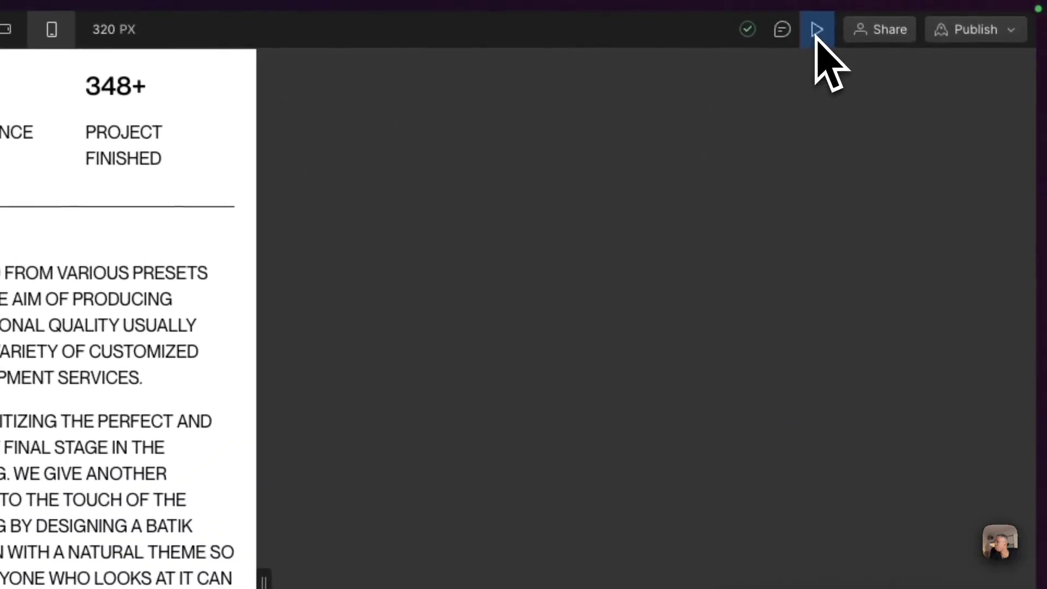
scroll(954, 299, "down", 3)
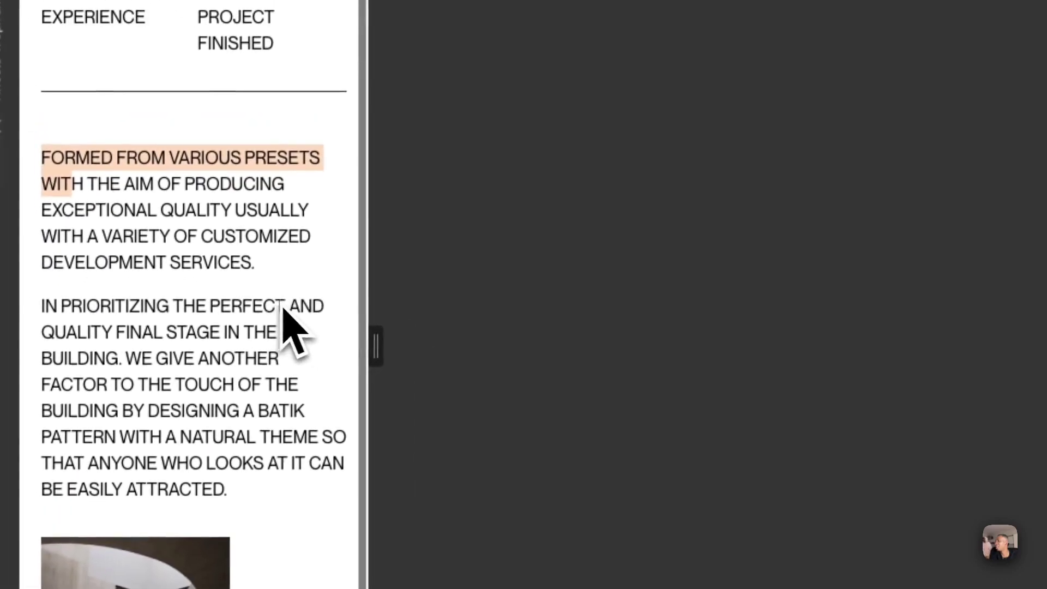
- Widen the preview canvas gradually from mobile portrait to full desktop width to check how the Services grid responds
left_click_drag(366, 334, 820, 267)
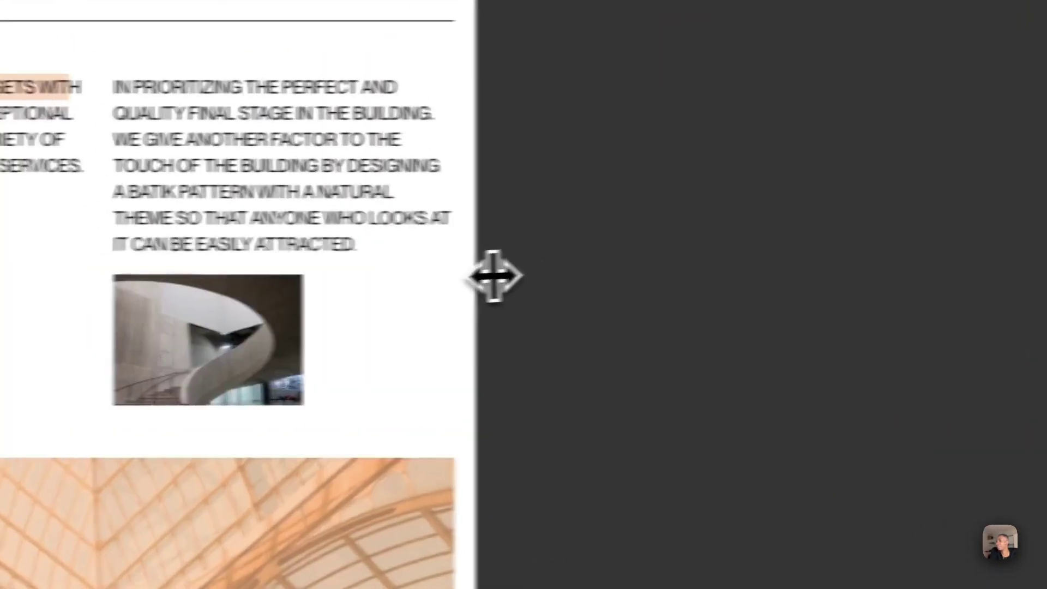
left_click_drag(494, 276, 858, 283)
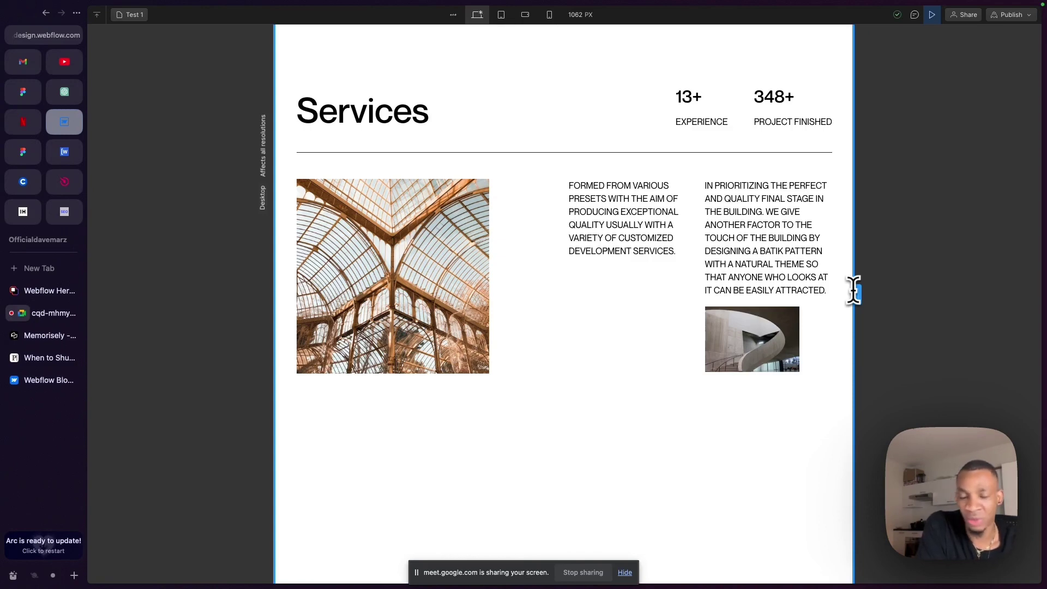
left_click_drag(853, 289, 865, 313)
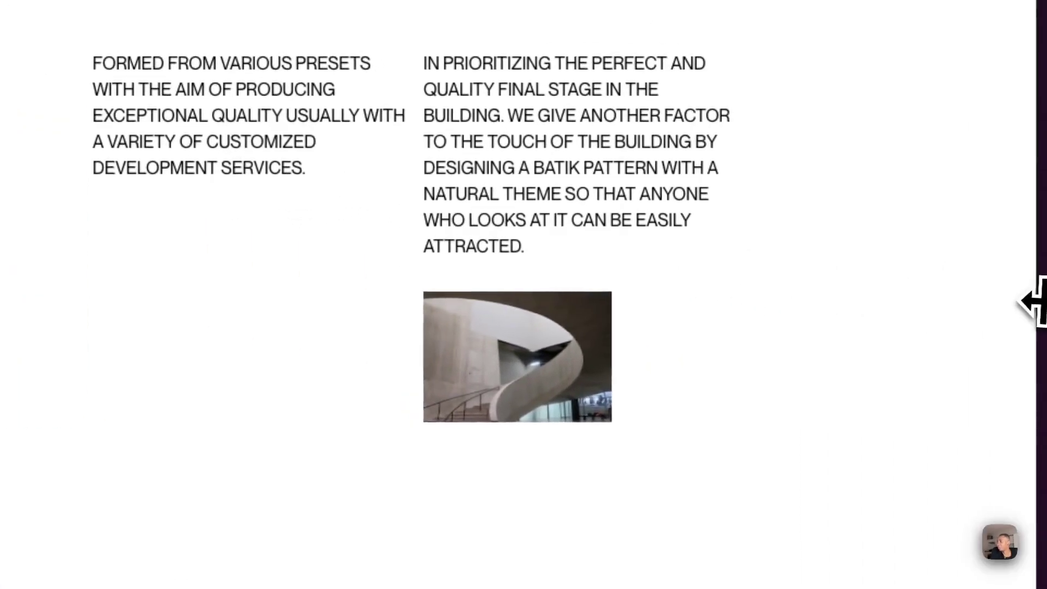
- Narrow the preview to mobile portrait width, review the stacked Services content, and widen the canvas back to full desktop
left_click_drag(685, 317, 588, 421)
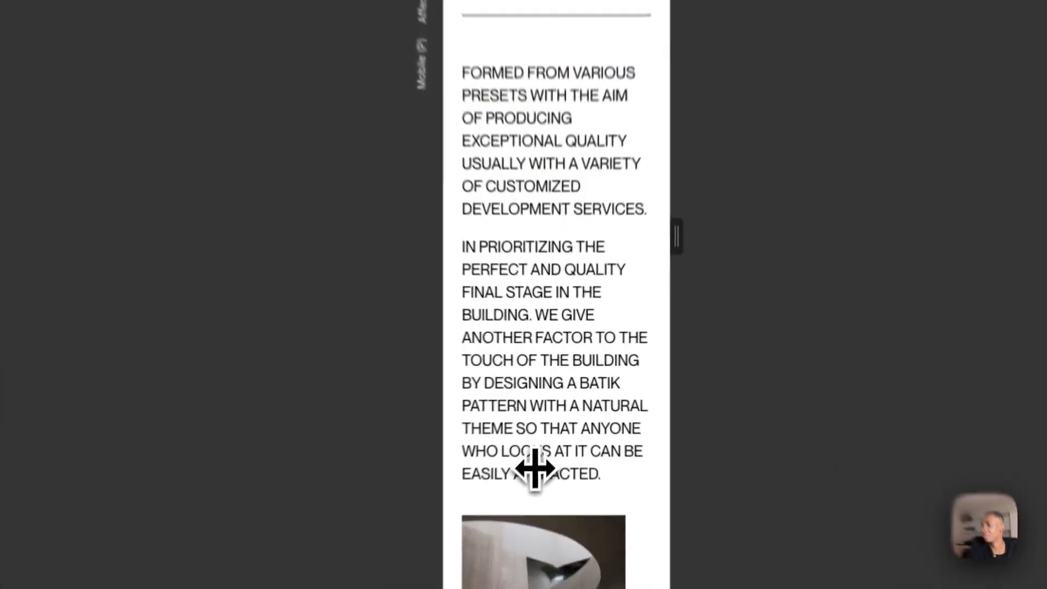
scroll(518, 206, "down", 3)
scroll(517, 192, "up", 4)
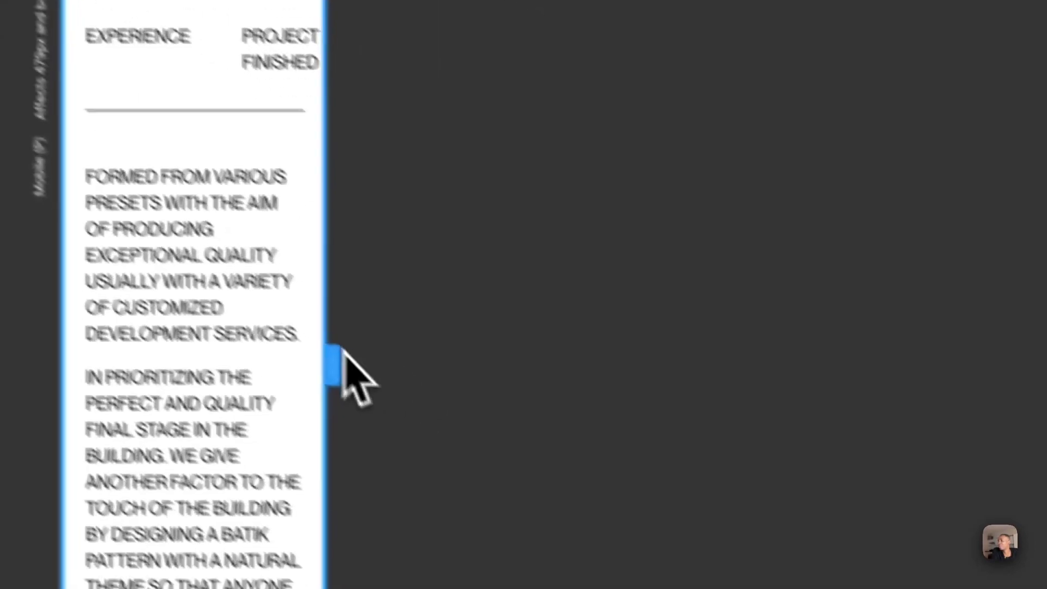
left_click_drag(633, 572, 815, 572)
left_click_drag(442, 322, 1039, 327)
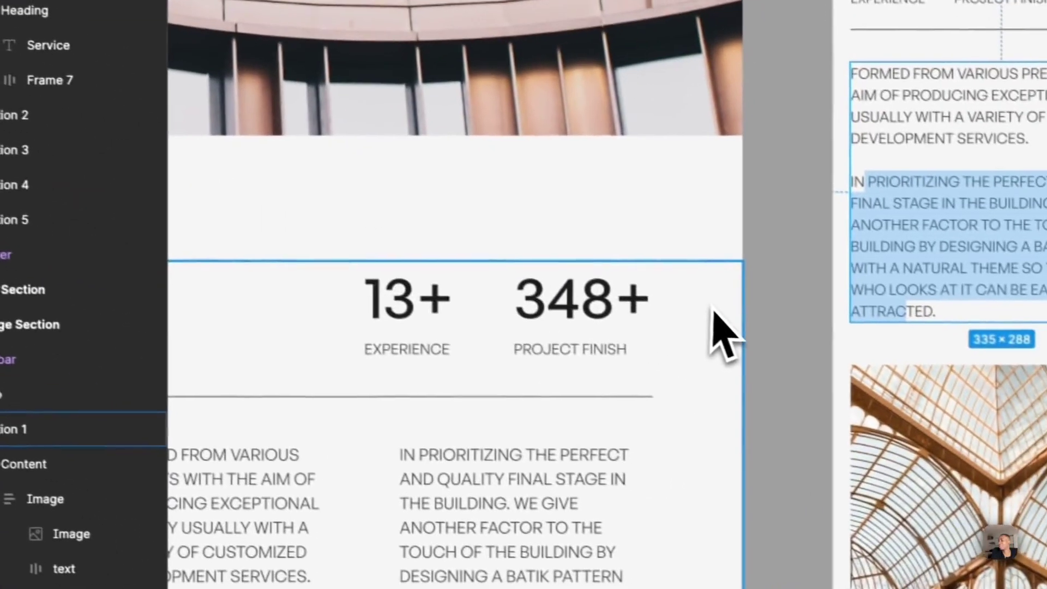
- Examine the desktop Services section in the Figma design for comparison, and return to the Webflow preview
scroll(699, 306, "left", 5)
scroll(459, 344, "up", 5)
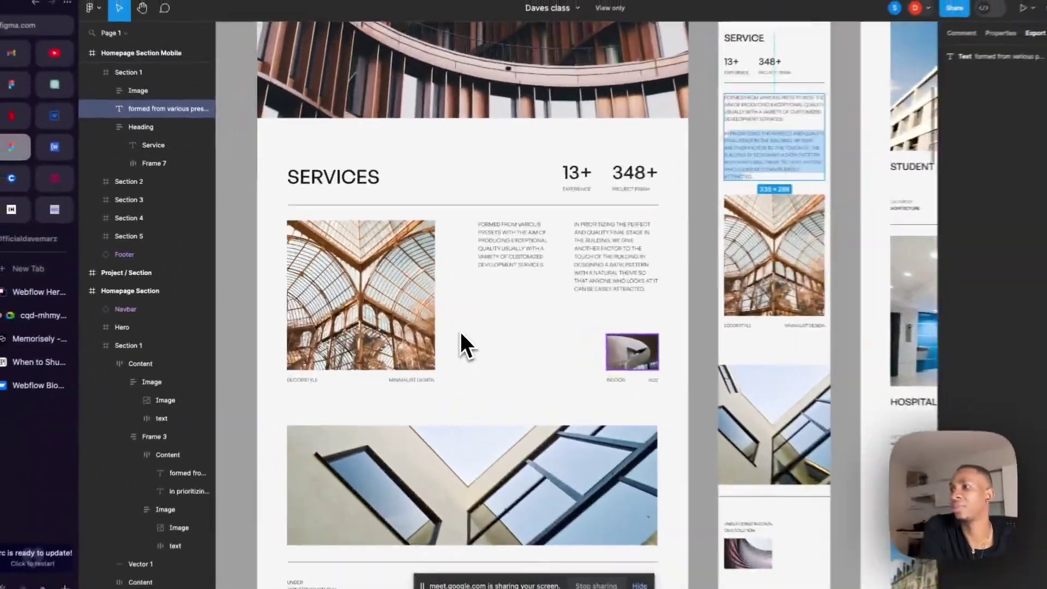
scroll(453, 329, "down", 3)
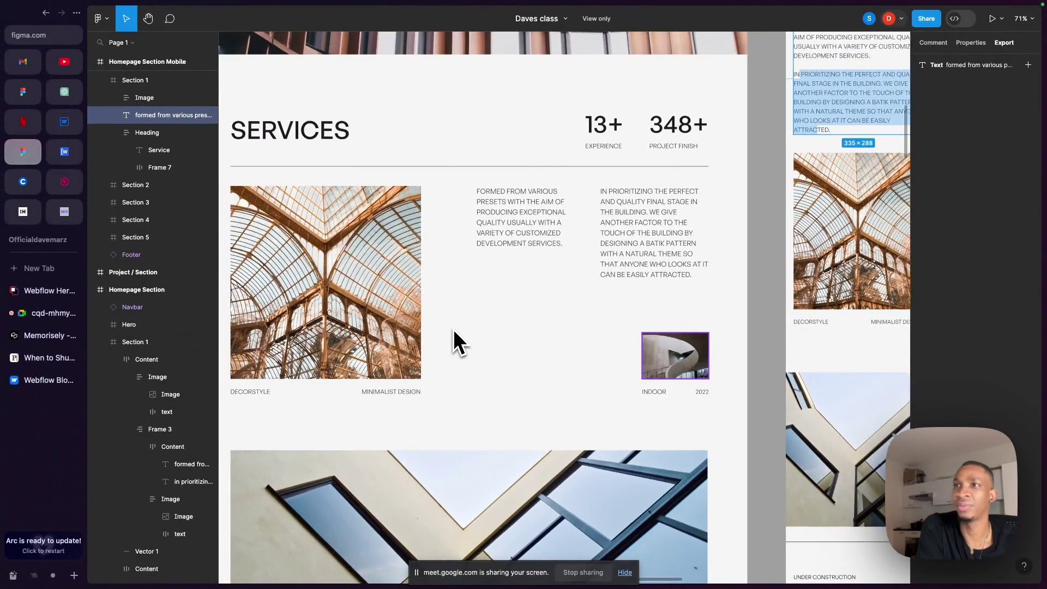
scroll(453, 329, "left", 2)
left_click(64, 122)
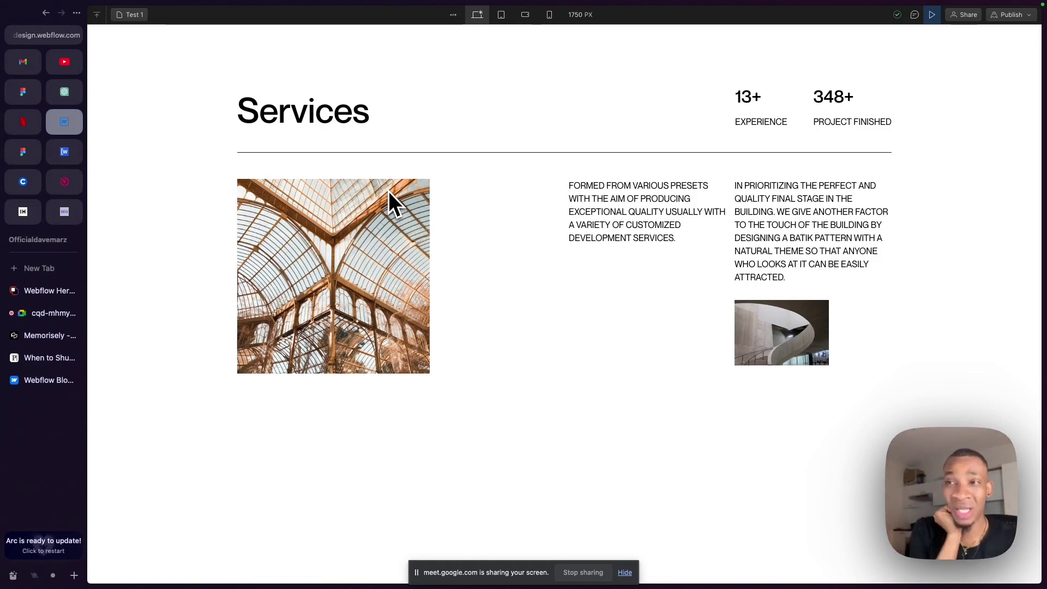
- Switch to the Google Meet call, return to the Webflow preview, and dismiss the floating call window
left_click(51, 319)
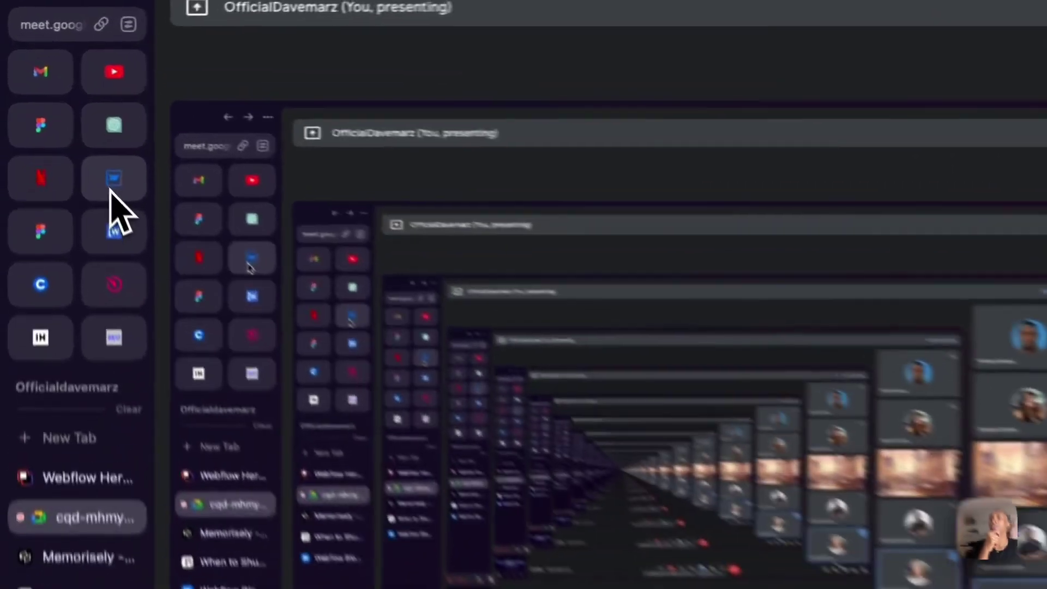
left_click(62, 128)
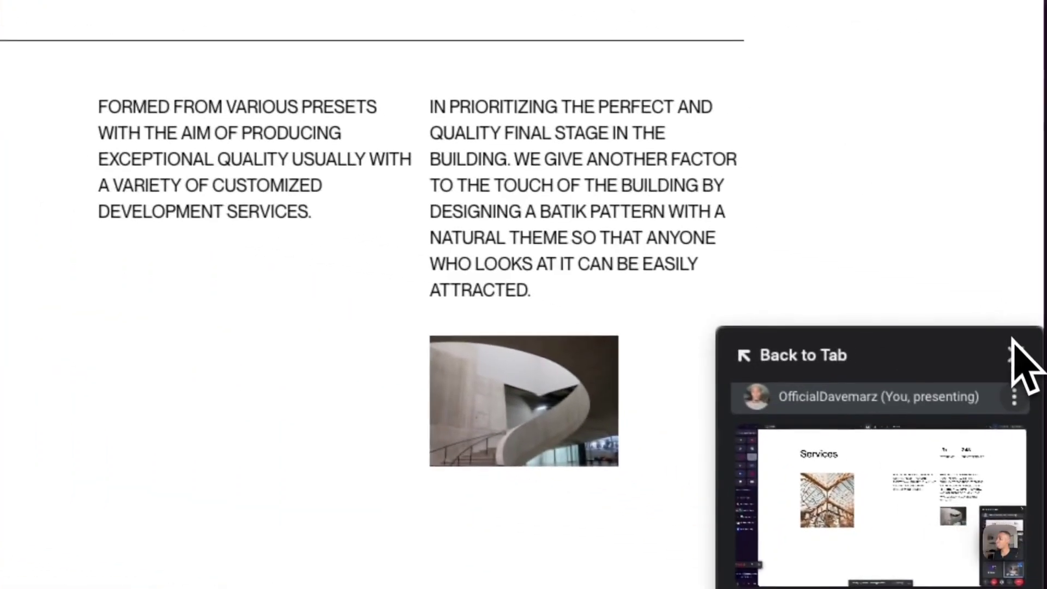
left_click(1008, 351)
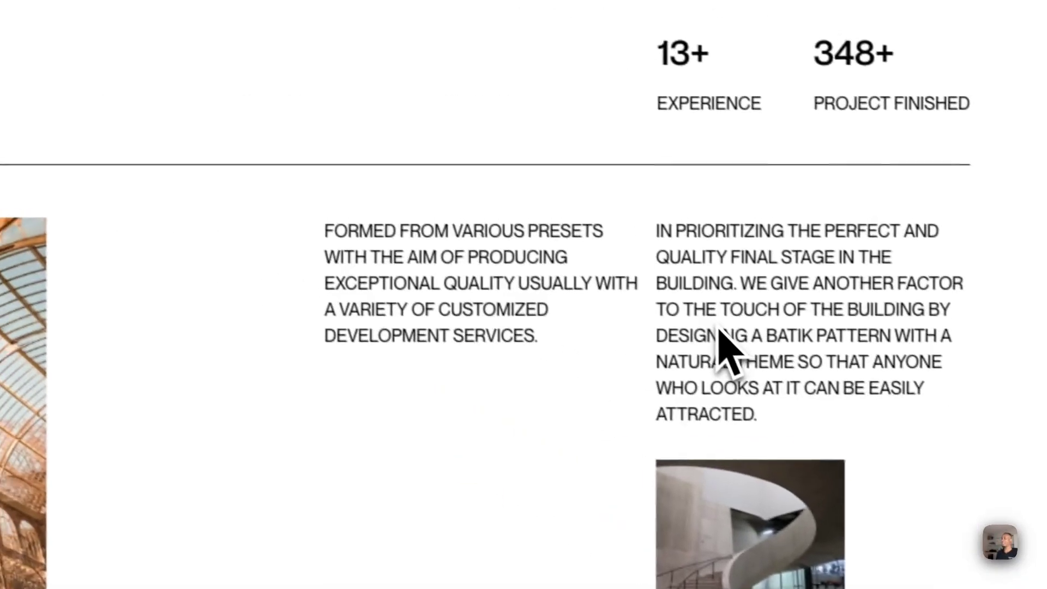